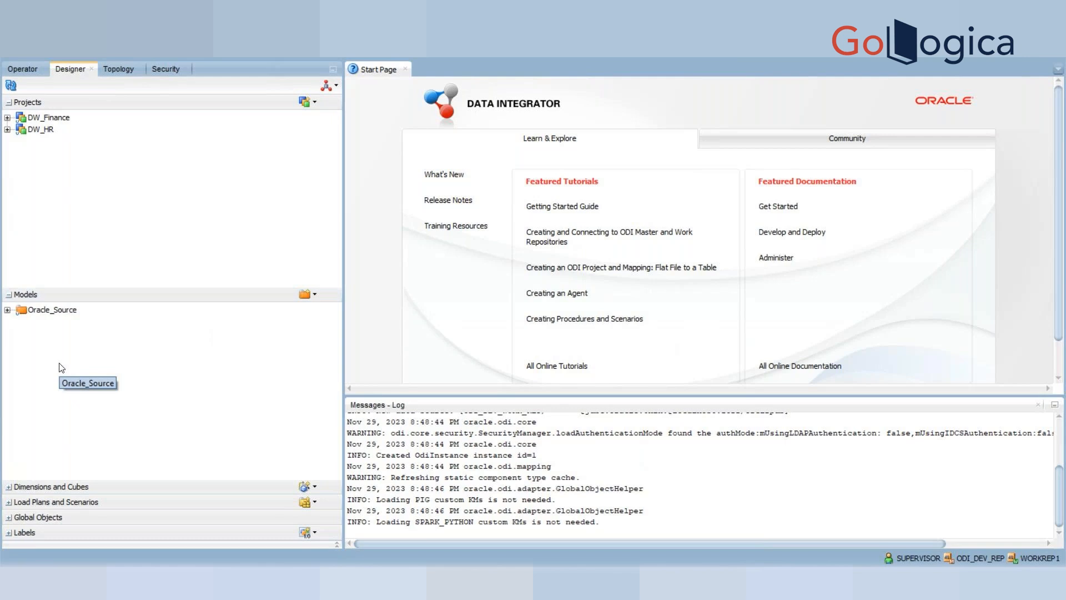
Expand the Oracle_Source models to the WC_COUNTRIES_DS datastore in the staging model to reach its Constraints node
{"action": "left_click", "coordinate": [8, 310]}
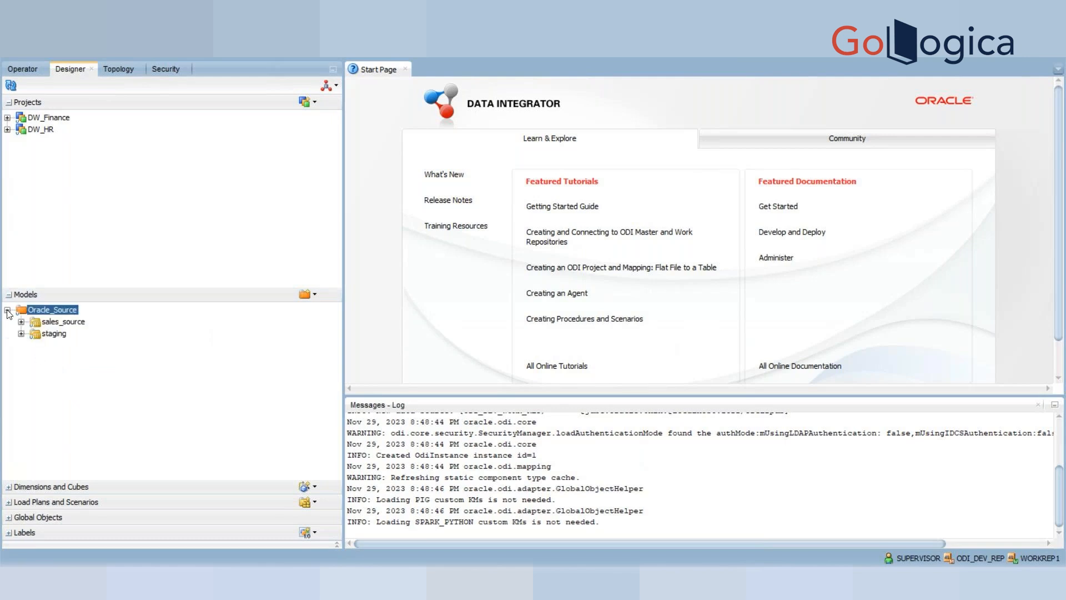
{"action": "left_click", "coordinate": [21, 322]}
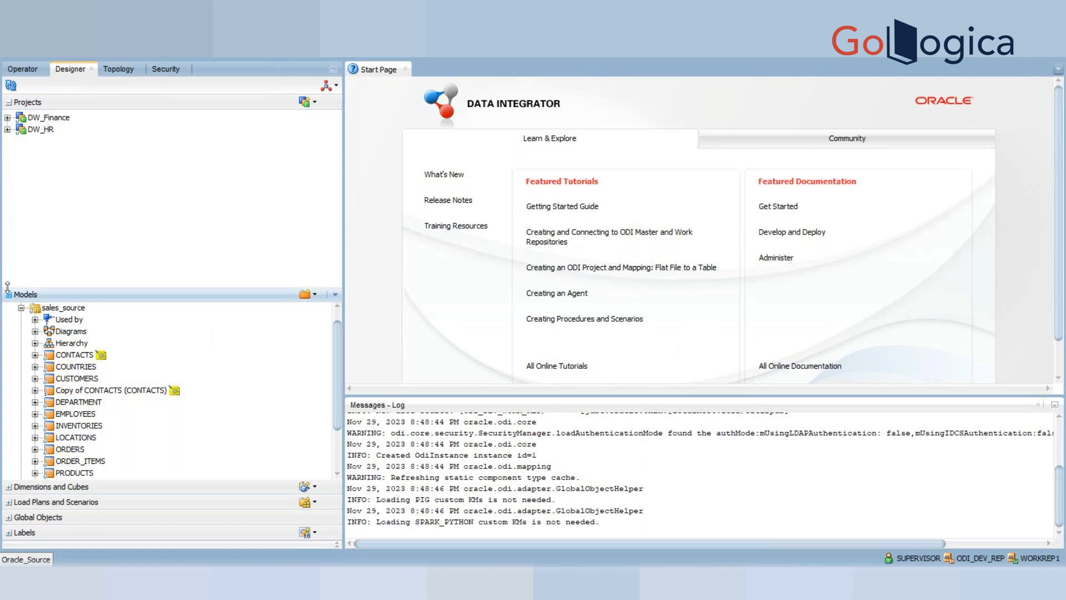
{"action": "left_click", "coordinate": [20, 308]}
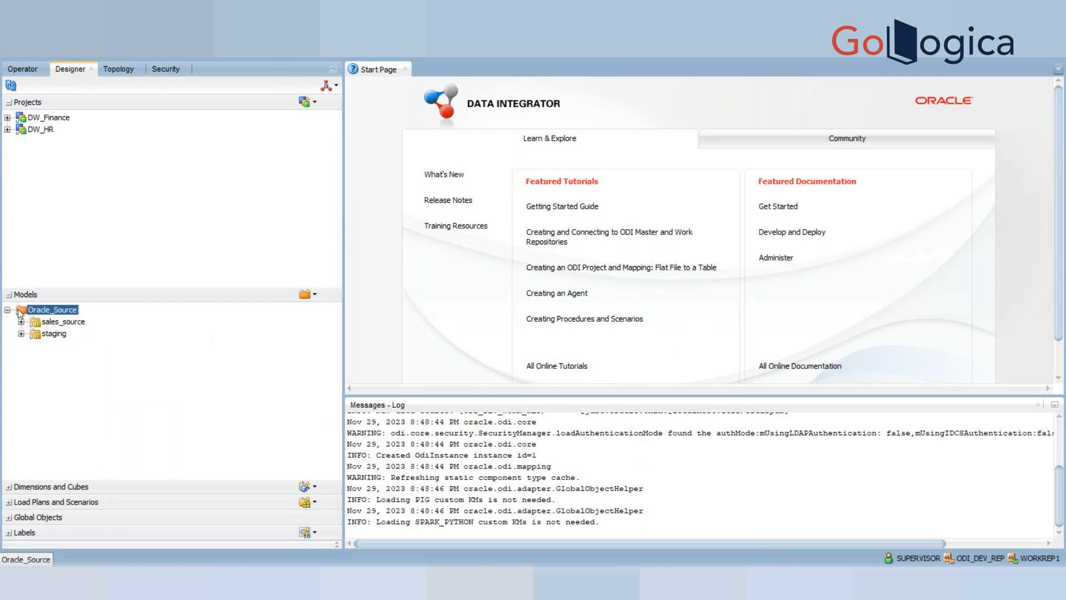
{"action": "left_click", "coordinate": [21, 334]}
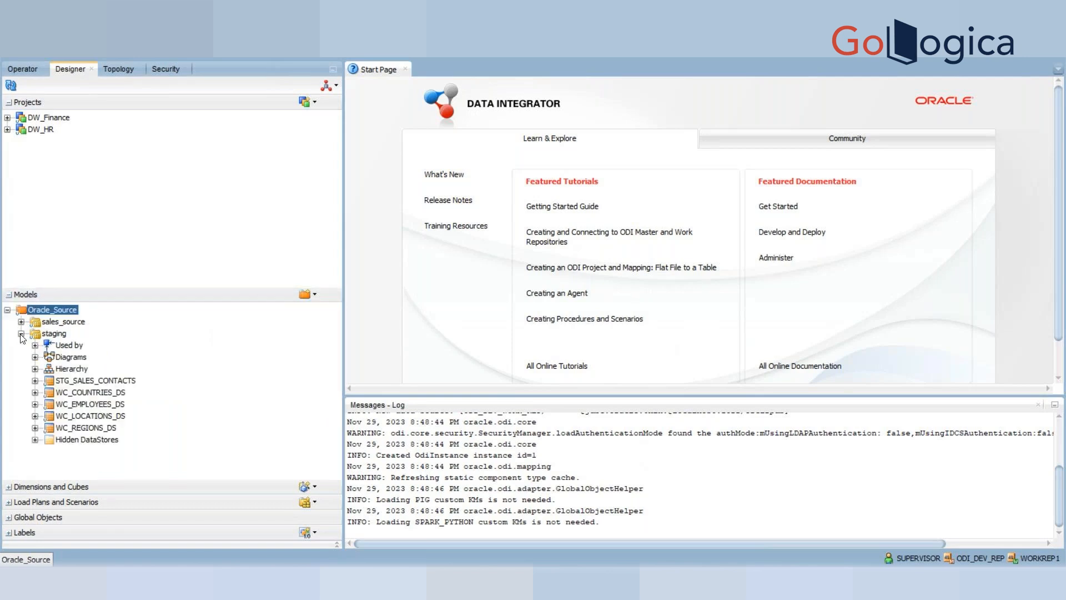
{"action": "left_click", "coordinate": [34, 392]}
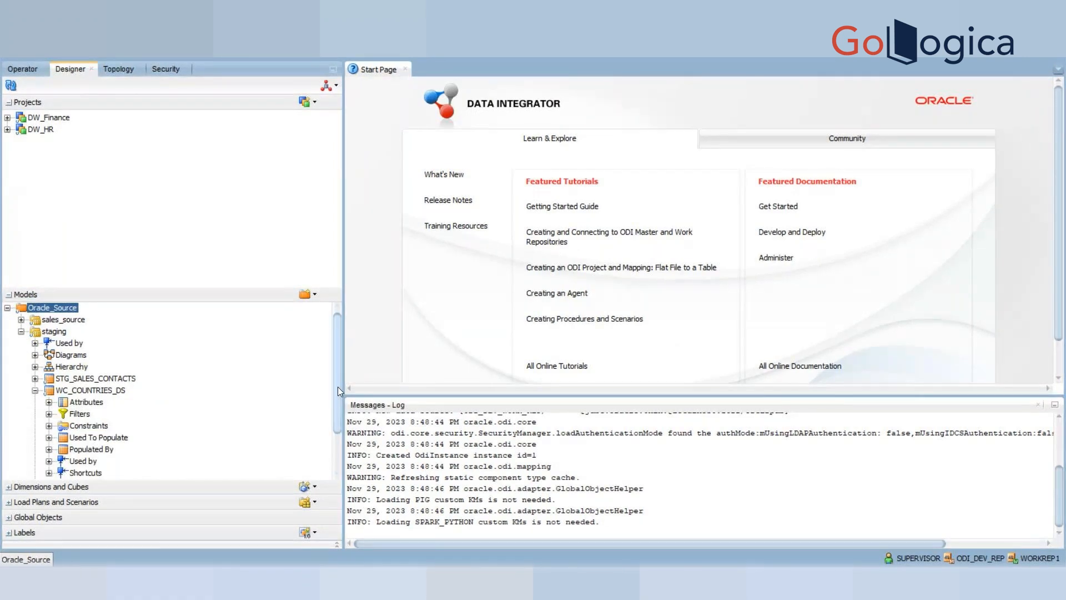
{"action": "left_click_drag", "start_coordinate": [337, 386], "coordinate": [339, 419]}
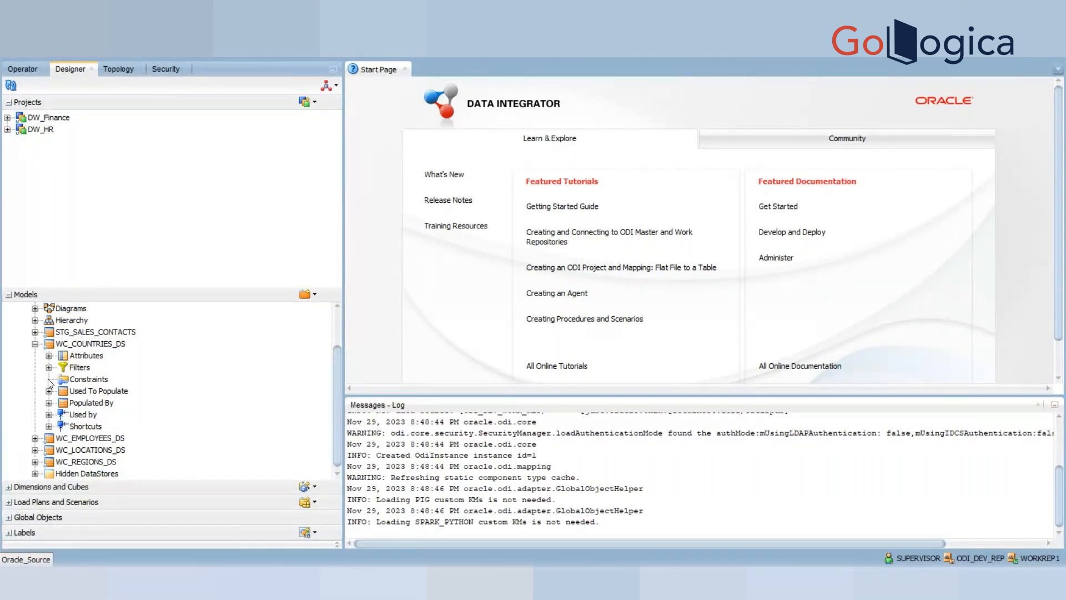
Create a new key of type Primary Key under the WC_COUNTRIES_DS constraints and name it PK_WC_COUNTRIES_DS
{"action": "right_click", "coordinate": [81, 381]}
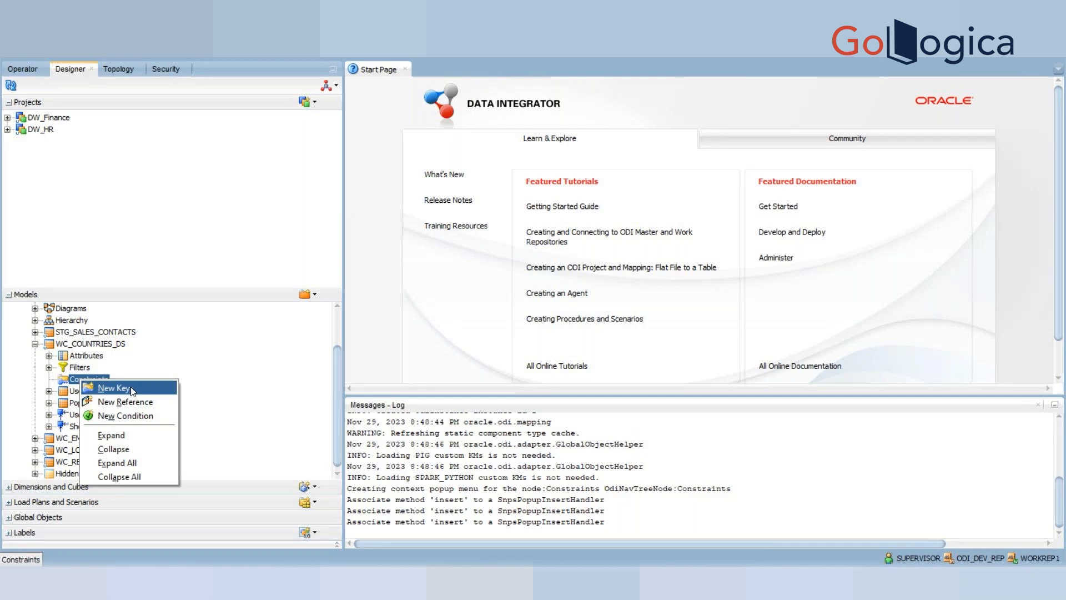
{"action": "left_click", "coordinate": [132, 392]}
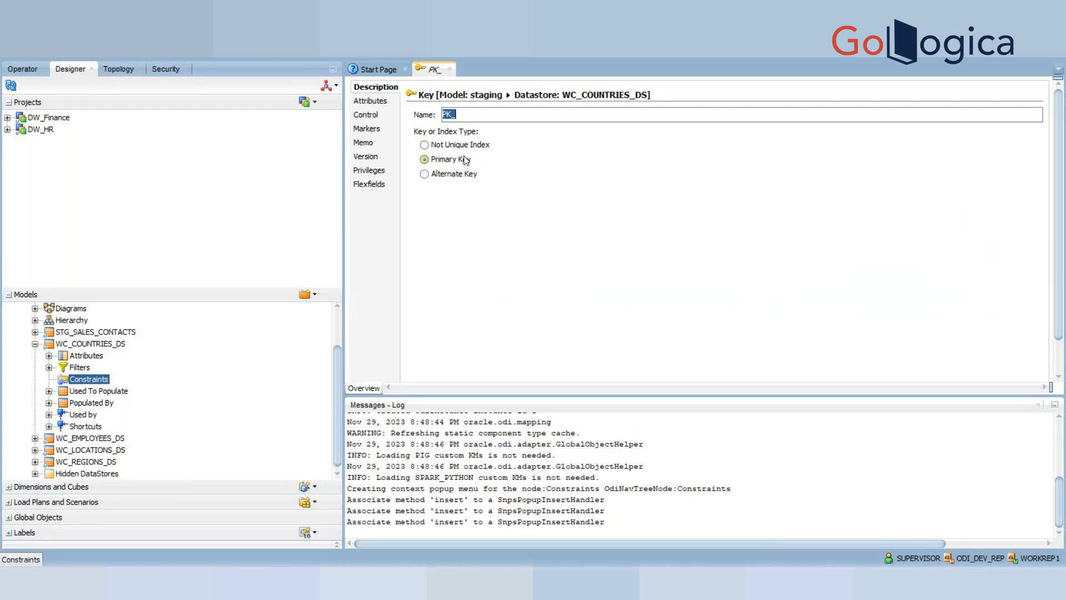
{"action": "left_click", "coordinate": [454, 173]}
{"action": "left_click", "coordinate": [456, 148]}
{"action": "left_click", "coordinate": [450, 160]}
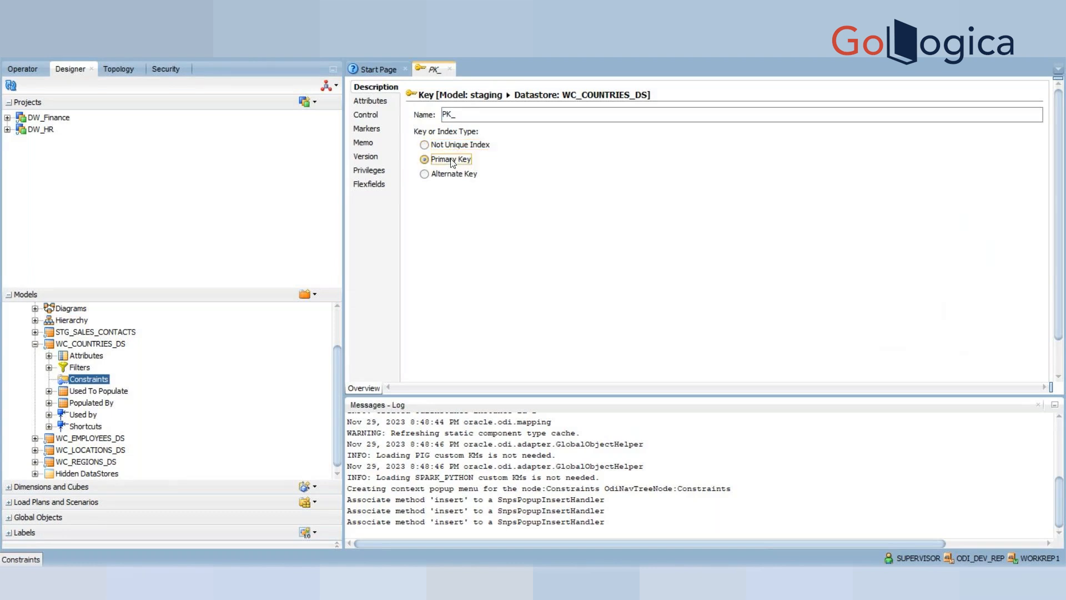
{"action": "left_click", "coordinate": [479, 119]}
{"action": "type", "text": "WC_COUNTIR"}
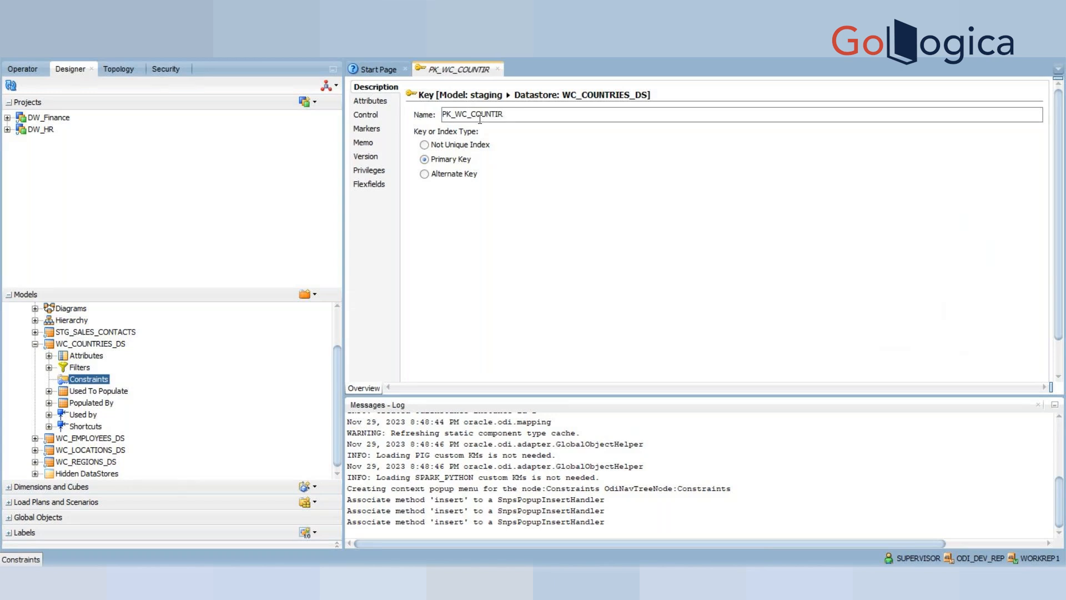
{"action": "key", "text": "BackSpace"}
{"action": "key", "text": "BackSpace"}
{"action": "type", "text": "RIES_DS"}
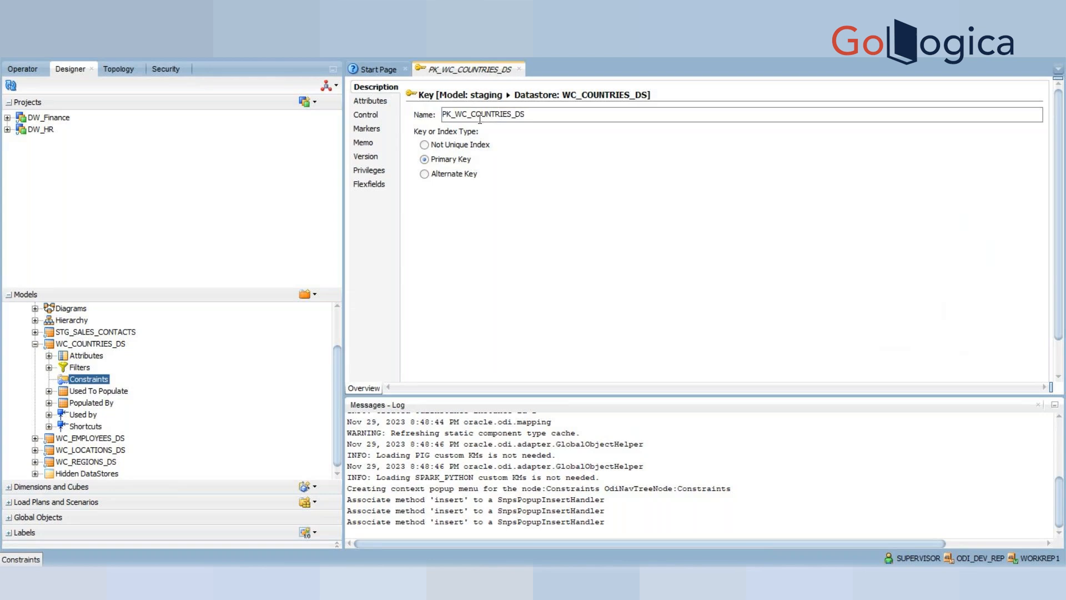
Assign COUNTRY_ID and REGION_ID as the primary key's attributes and save the key
{"action": "left_click", "coordinate": [381, 104]}
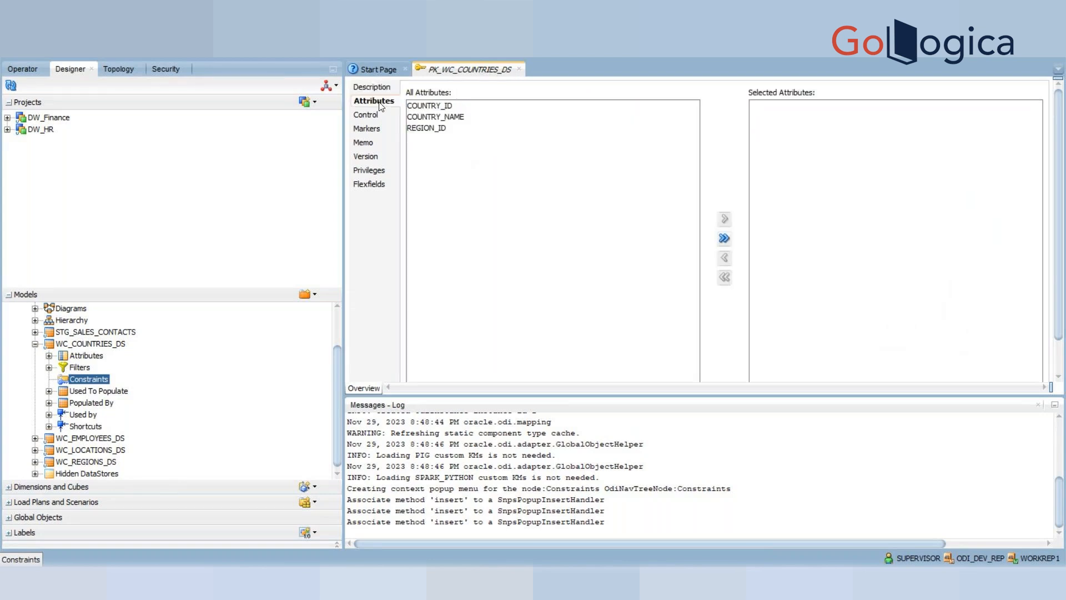
{"action": "left_click", "coordinate": [440, 104]}
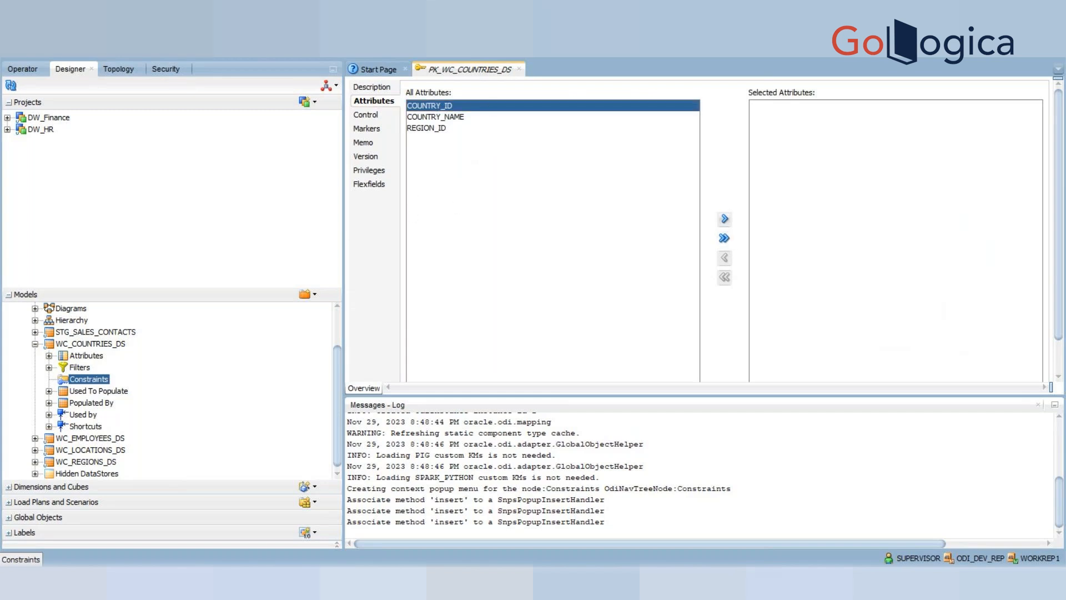
{"action": "left_click", "coordinate": [725, 219]}
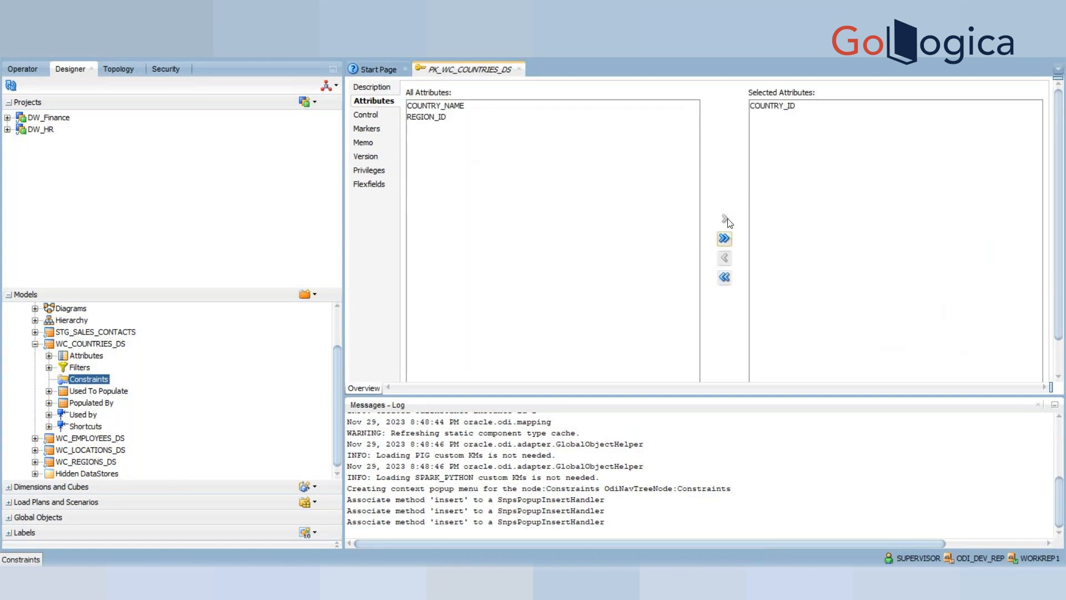
{"action": "left_click", "coordinate": [436, 122]}
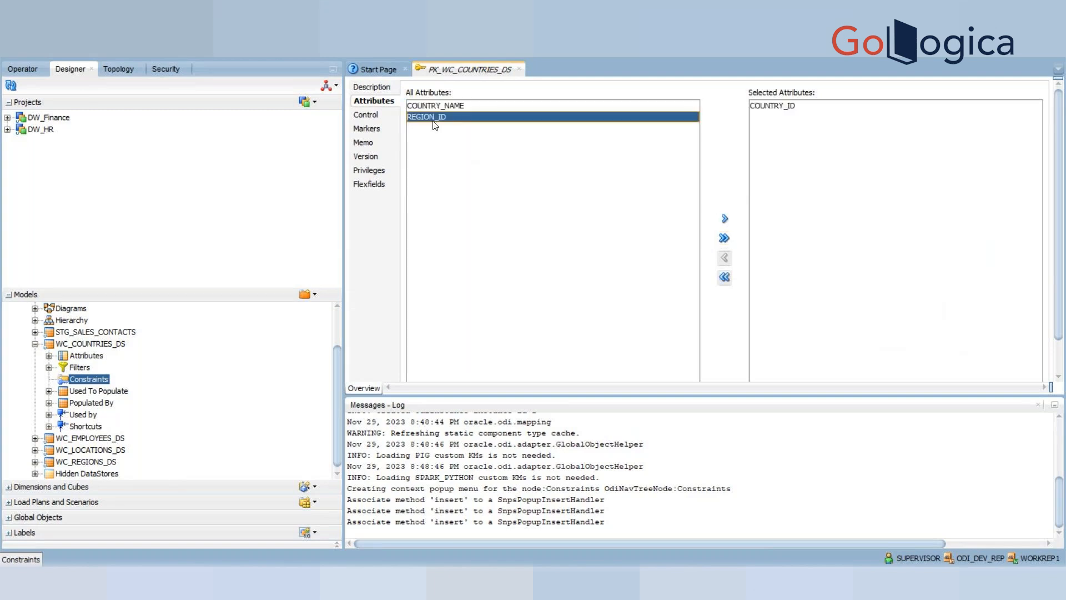
{"action": "left_click", "coordinate": [724, 220]}
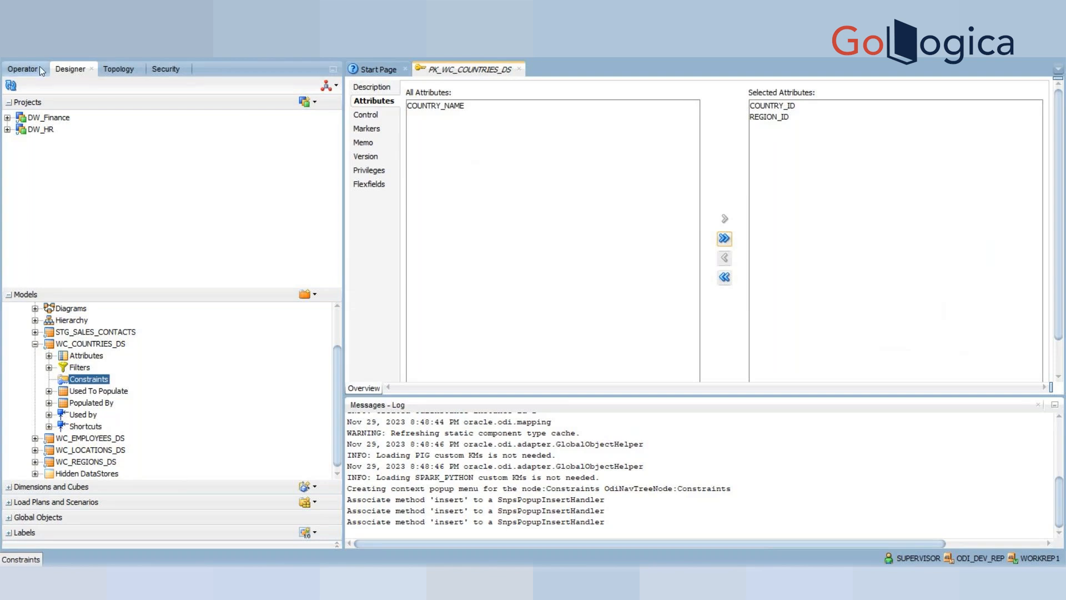
{"action": "key", "text": "ctrl+s"}
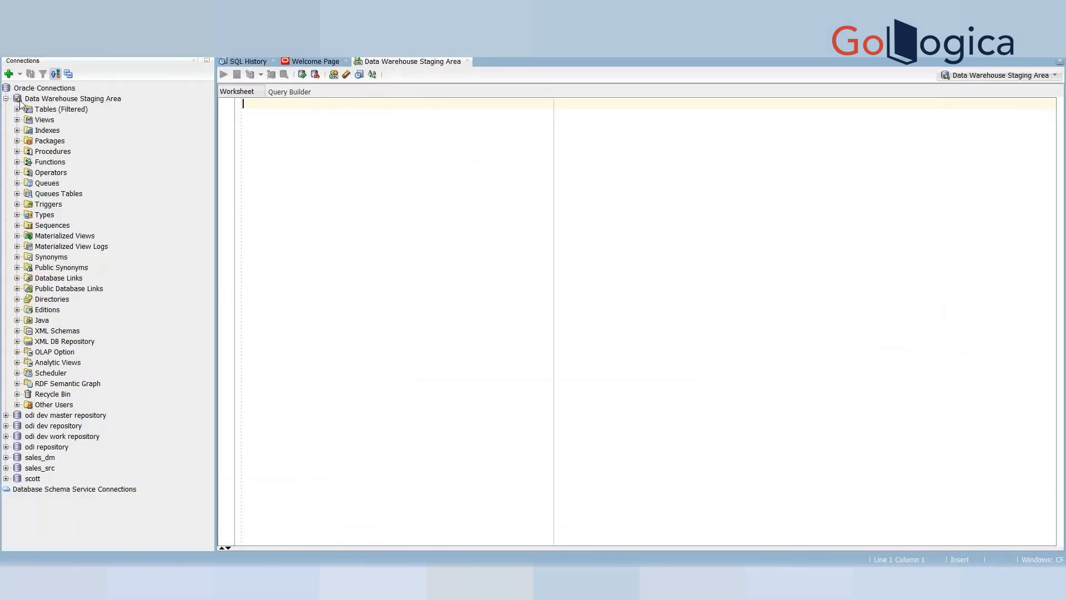
Switch to SQL Developer and examine the constraints of the WC_COUNTRIES_DS table in the Data Warehouse Staging Area connection
{"action": "left_click", "coordinate": [51, 99]}
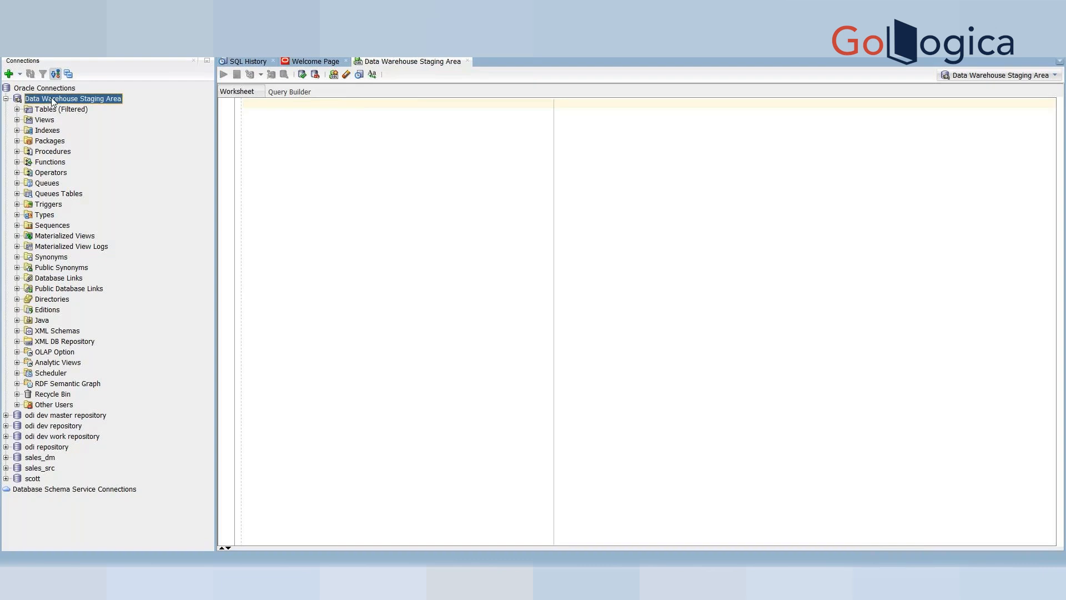
{"action": "left_click", "coordinate": [17, 110]}
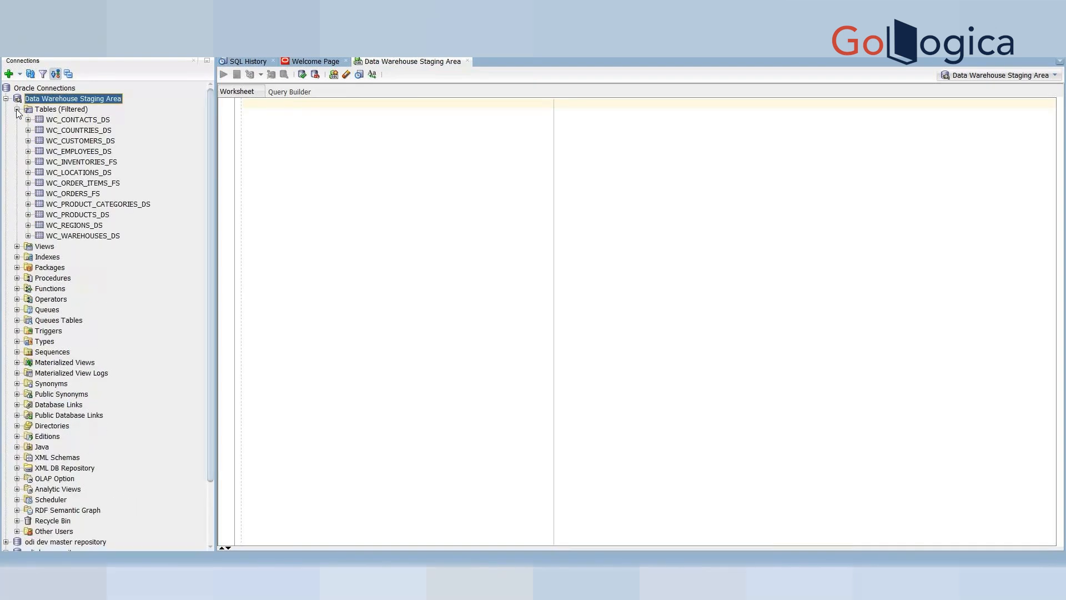
{"action": "double_click", "coordinate": [81, 131]}
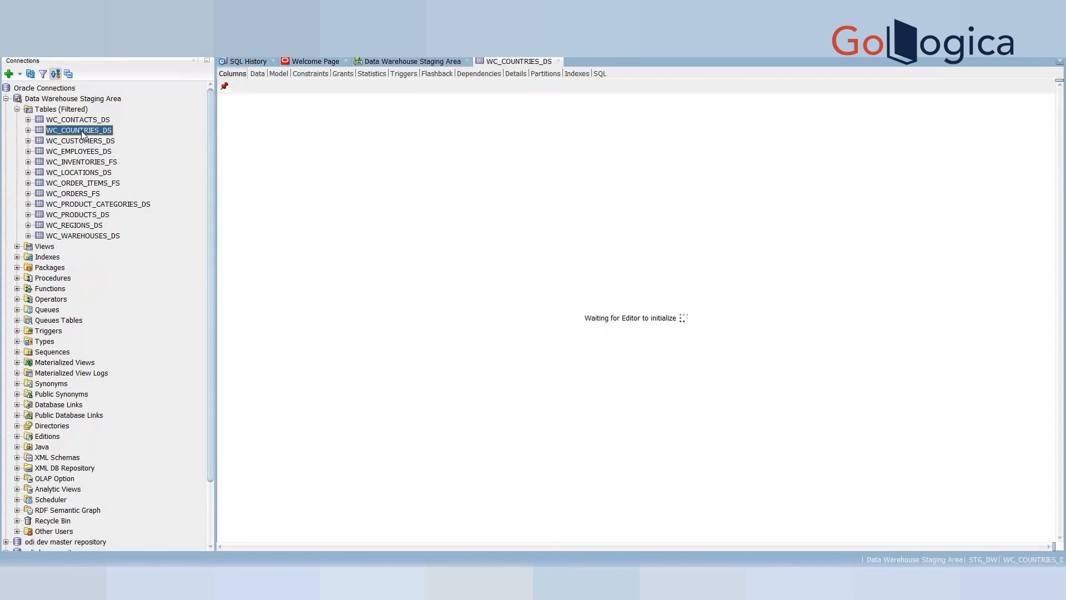
{"action": "left_click", "coordinate": [312, 74]}
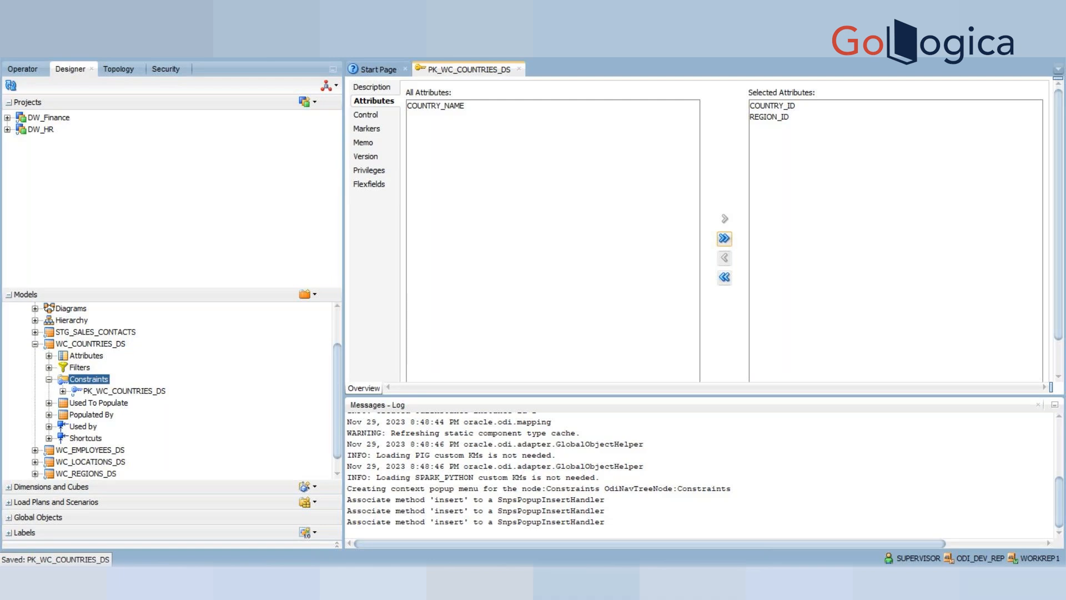
Back in Oracle Data Integrator, close the primary key editor and create a reference on WC_COUNTRIES_DS with WC_REGIONS_DS as parent table
{"action": "left_click", "coordinate": [336, 311]}
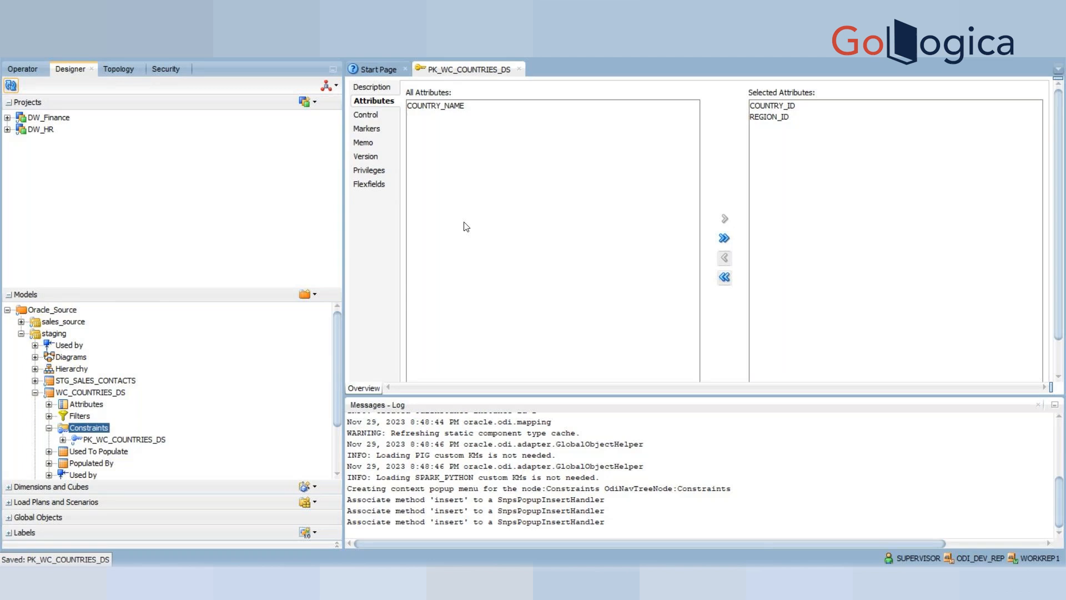
{"action": "left_click", "coordinate": [520, 69]}
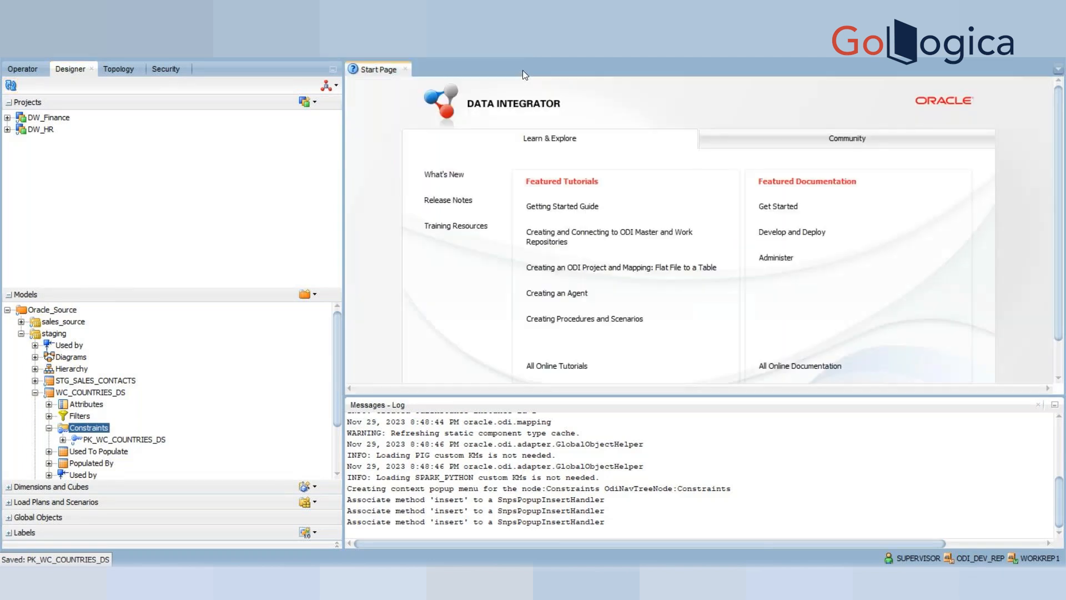
{"action": "right_click", "coordinate": [87, 430]}
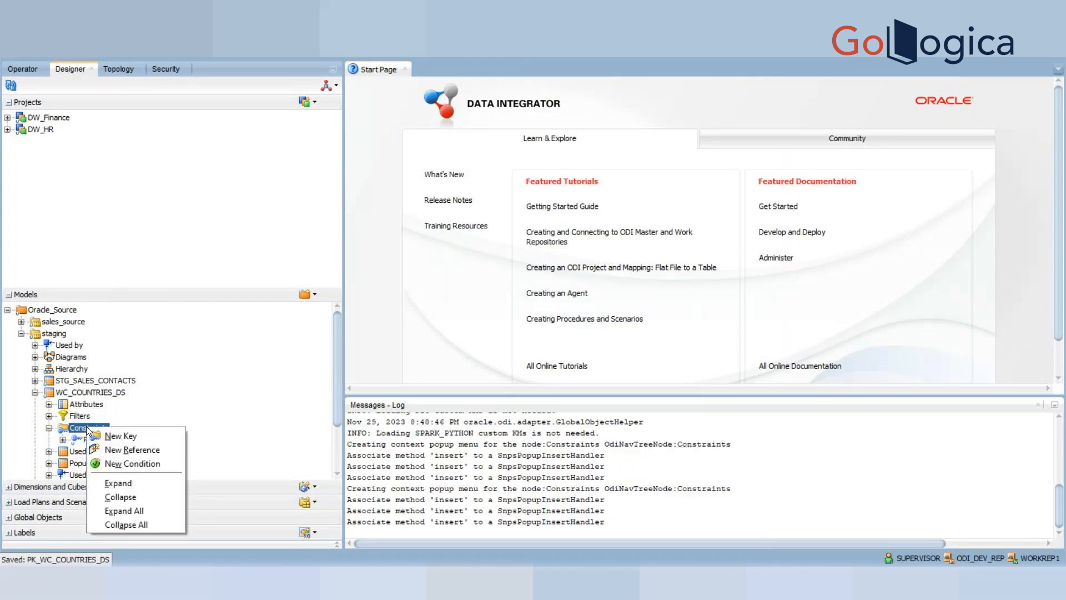
{"action": "left_click", "coordinate": [136, 453]}
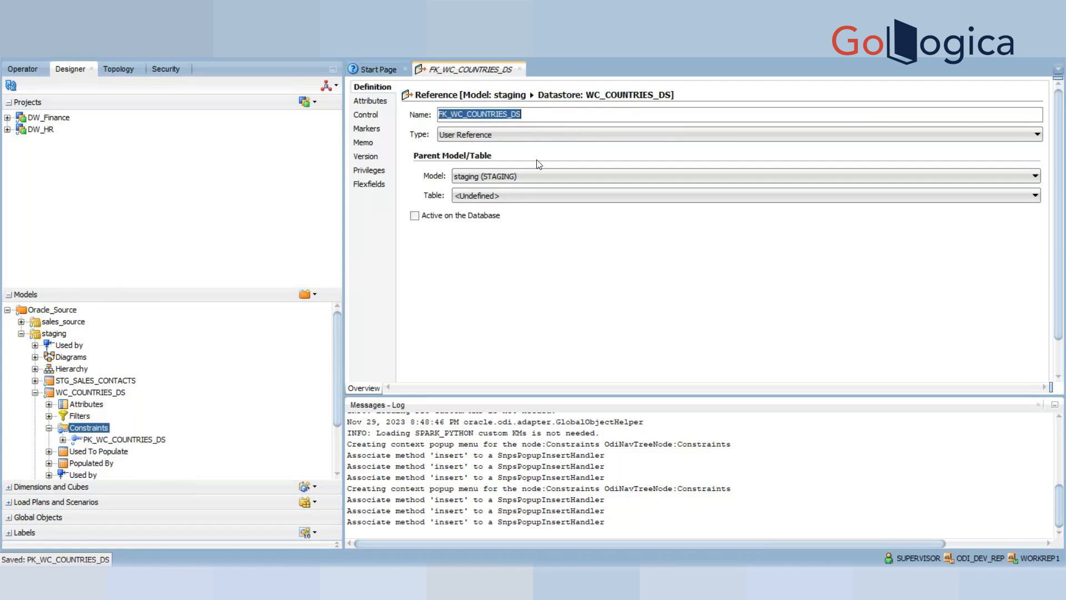
{"action": "left_click", "coordinate": [528, 195]}
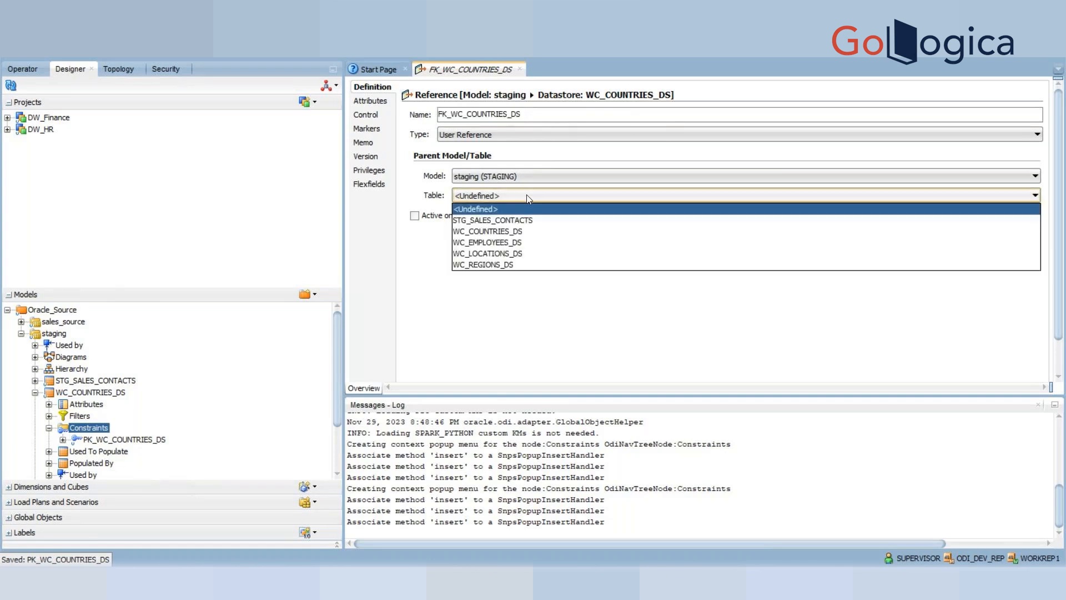
{"action": "left_click", "coordinate": [518, 265]}
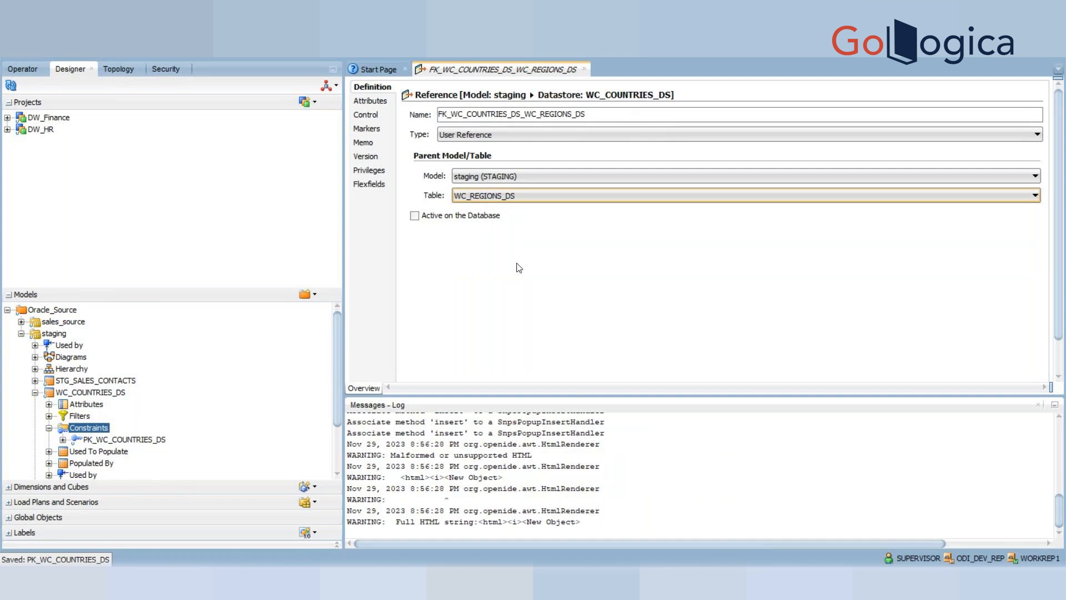
Link the foreign table's REGION_ID to the primary table's REGION_ID in the reference and save it
{"action": "left_click", "coordinate": [383, 107]}
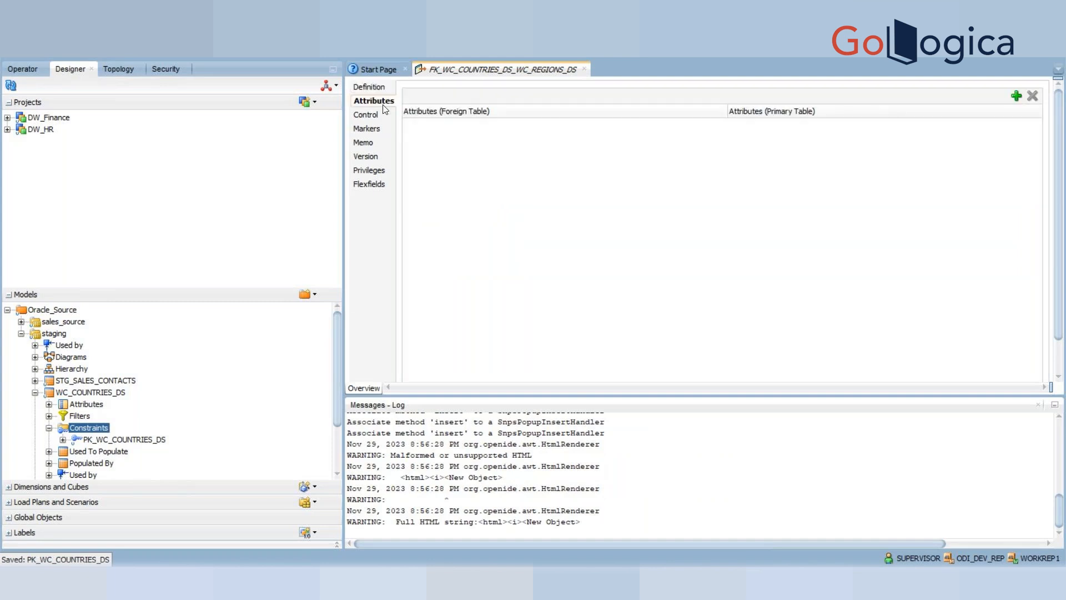
{"action": "left_click", "coordinate": [1018, 96]}
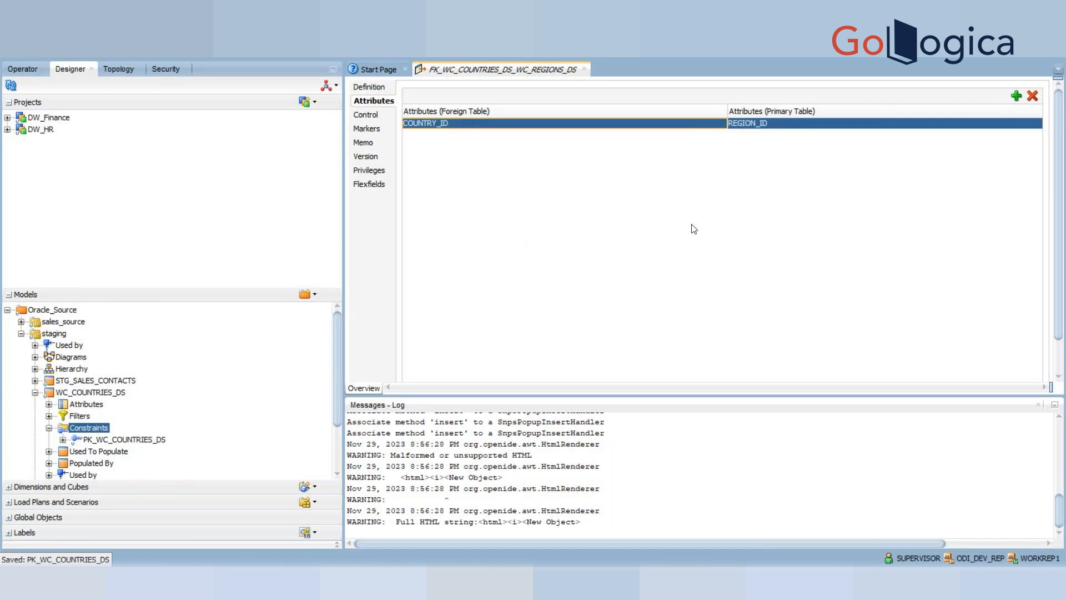
{"action": "left_click", "coordinate": [691, 124]}
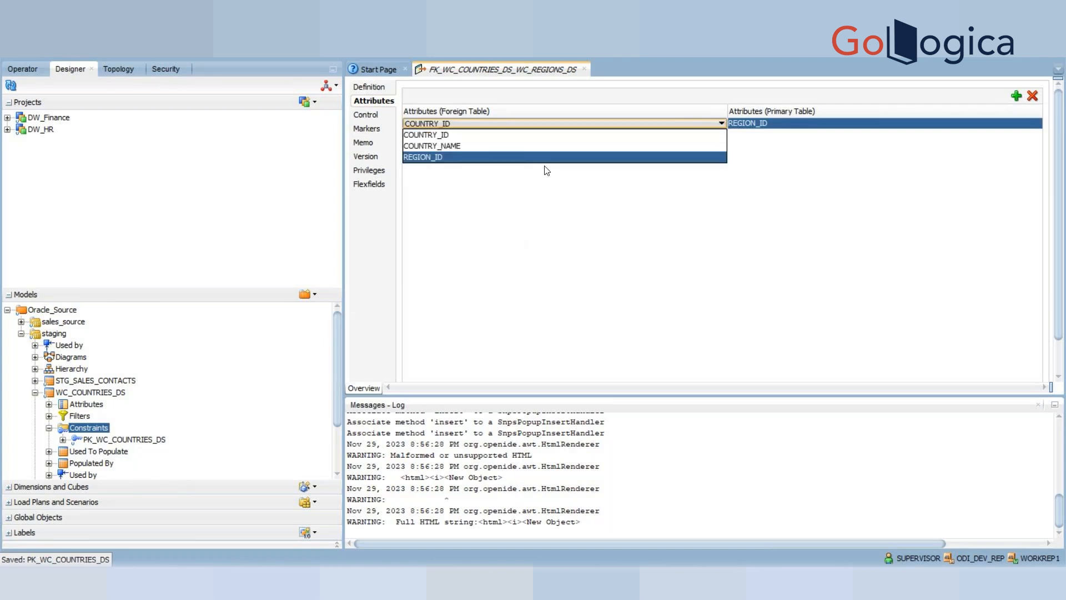
{"action": "left_click", "coordinate": [524, 158]}
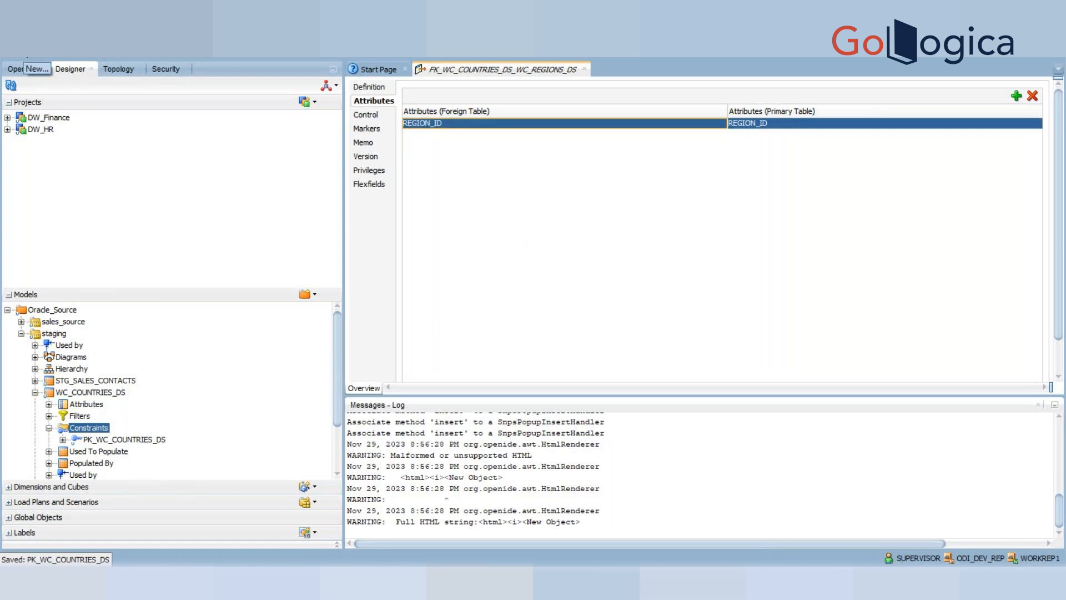
{"action": "key", "text": "ctrl+s"}
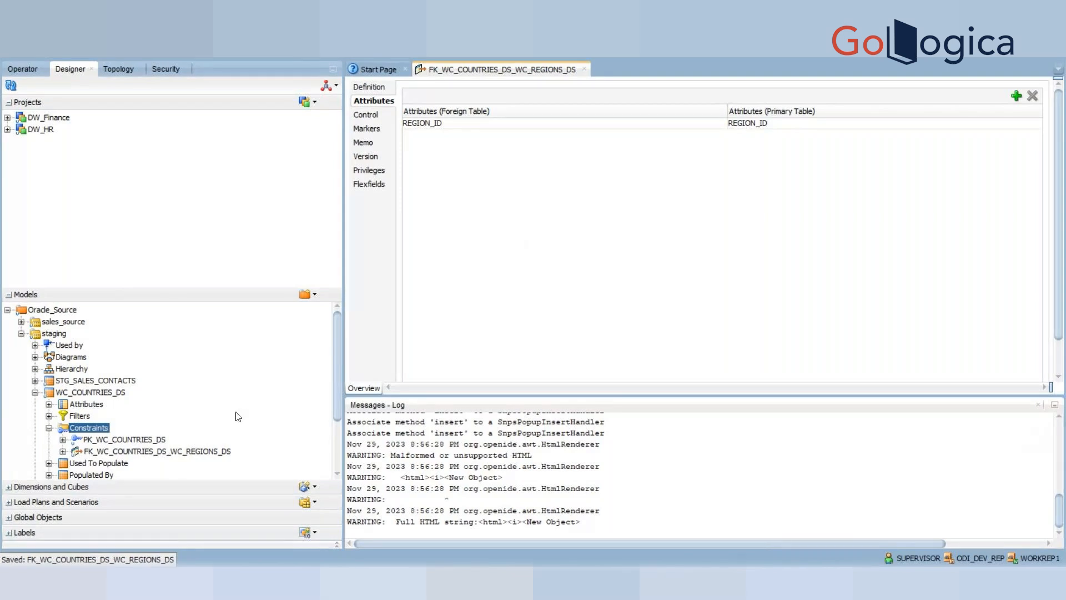
Start two new alternate keys on WC_COUNTRIES_DS, view the attributes available for selection, and discard both keys without saving
{"action": "right_click", "coordinate": [100, 431]}
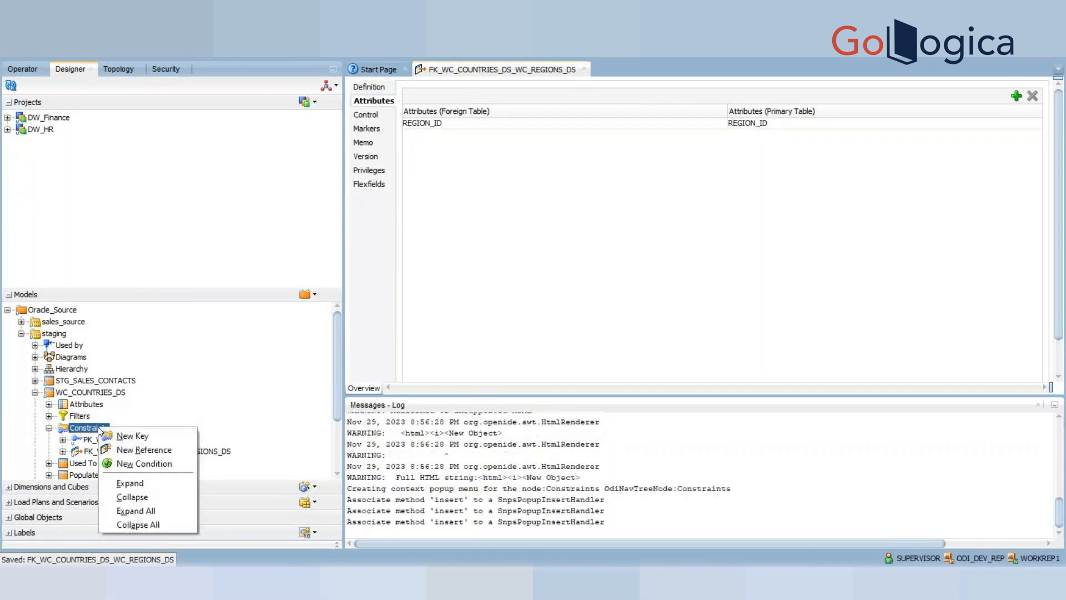
{"action": "left_click", "coordinate": [141, 436]}
{"action": "left_click", "coordinate": [424, 174]}
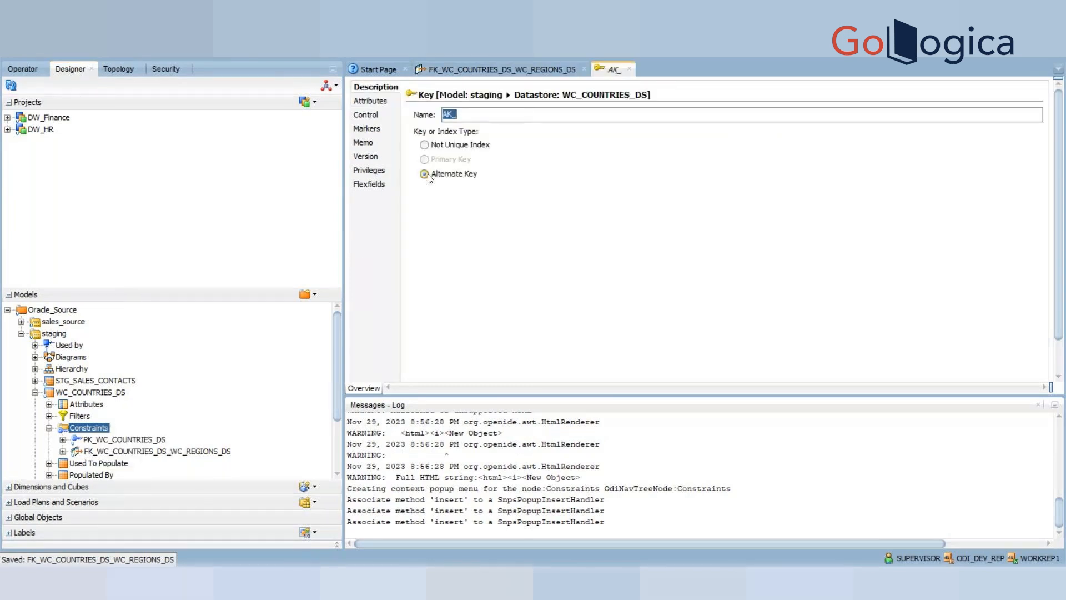
{"action": "left_click", "coordinate": [428, 175]}
{"action": "right_click", "coordinate": [97, 433]}
{"action": "left_click", "coordinate": [139, 439]}
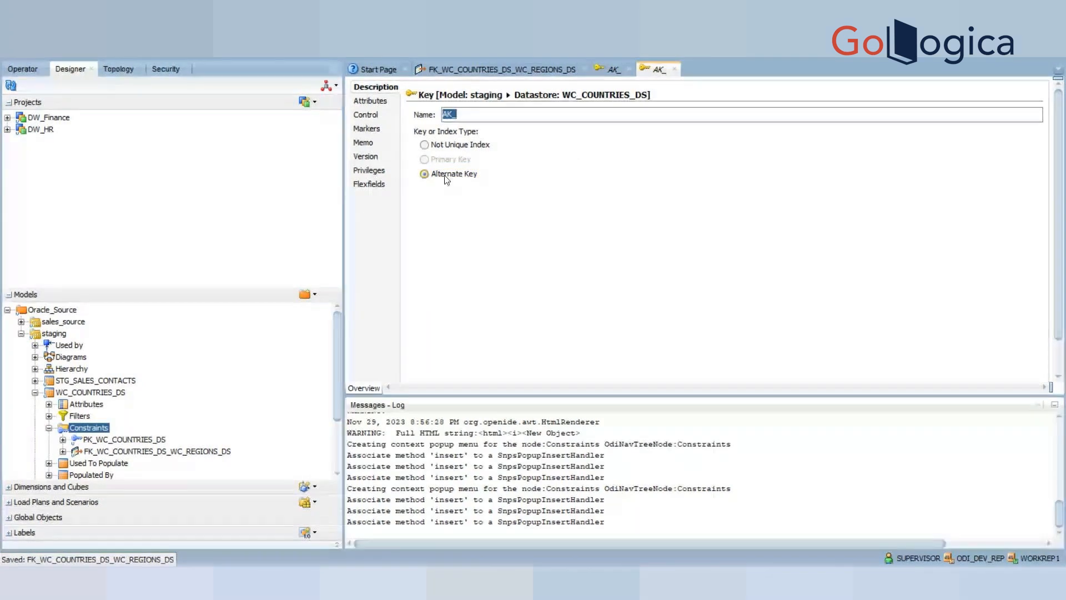
{"action": "left_click", "coordinate": [483, 114]}
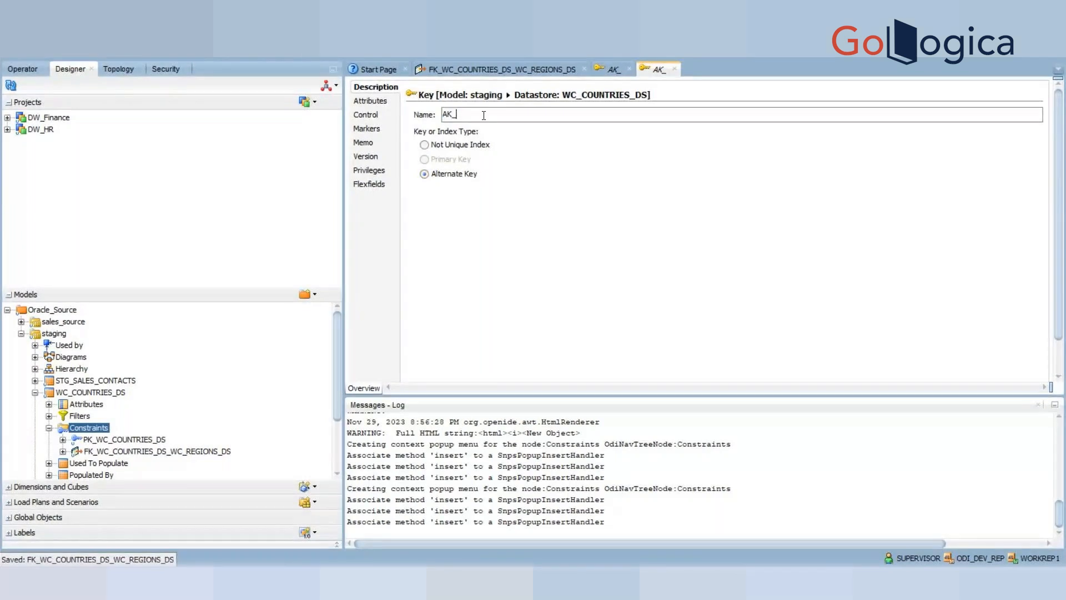
{"action": "left_click", "coordinate": [373, 101]}
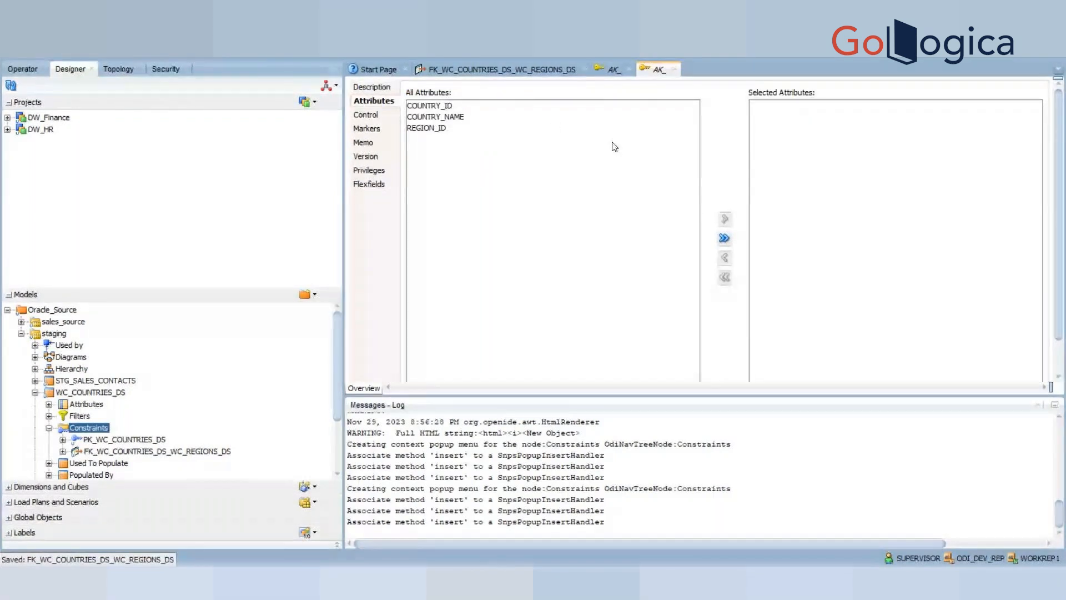
{"action": "left_click", "coordinate": [674, 68]}
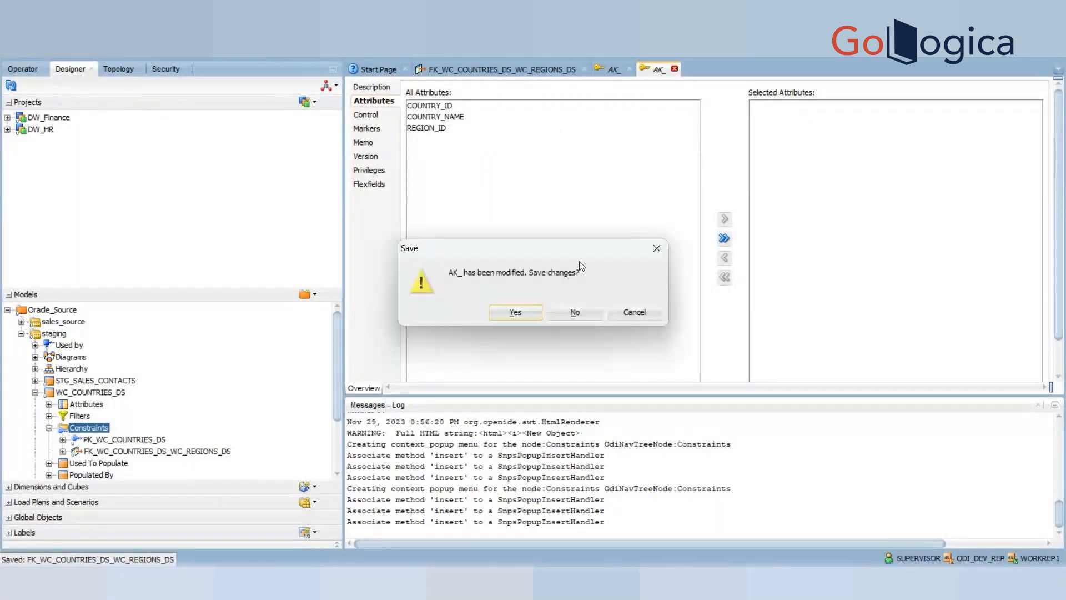
{"action": "left_click", "coordinate": [572, 311]}
{"action": "left_click", "coordinate": [630, 69]}
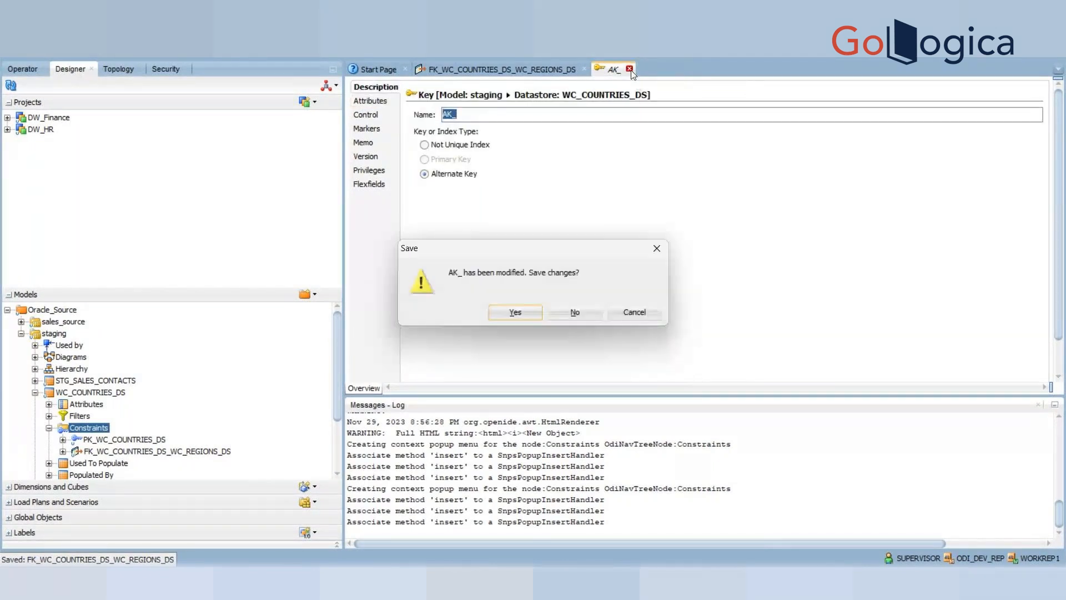
{"action": "left_click", "coordinate": [572, 312]}
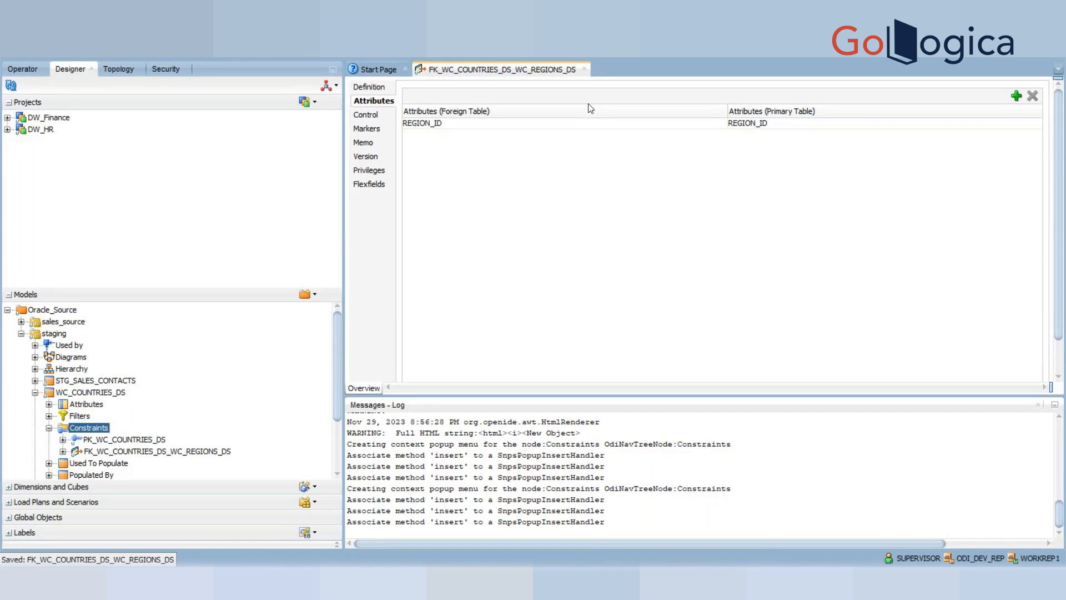
Open the WC_COUNTRIES_DS datastore without locking it, examine its COUNTRY_ID and REGION_ID attributes, and close it without saving
{"action": "left_click", "coordinate": [109, 395]}
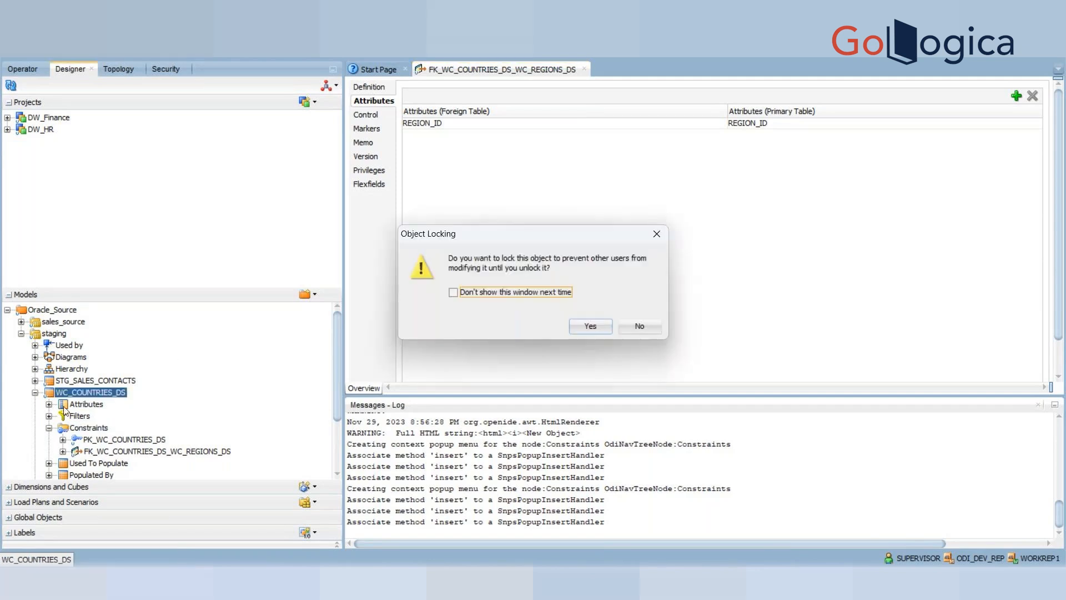
{"action": "left_click", "coordinate": [641, 328]}
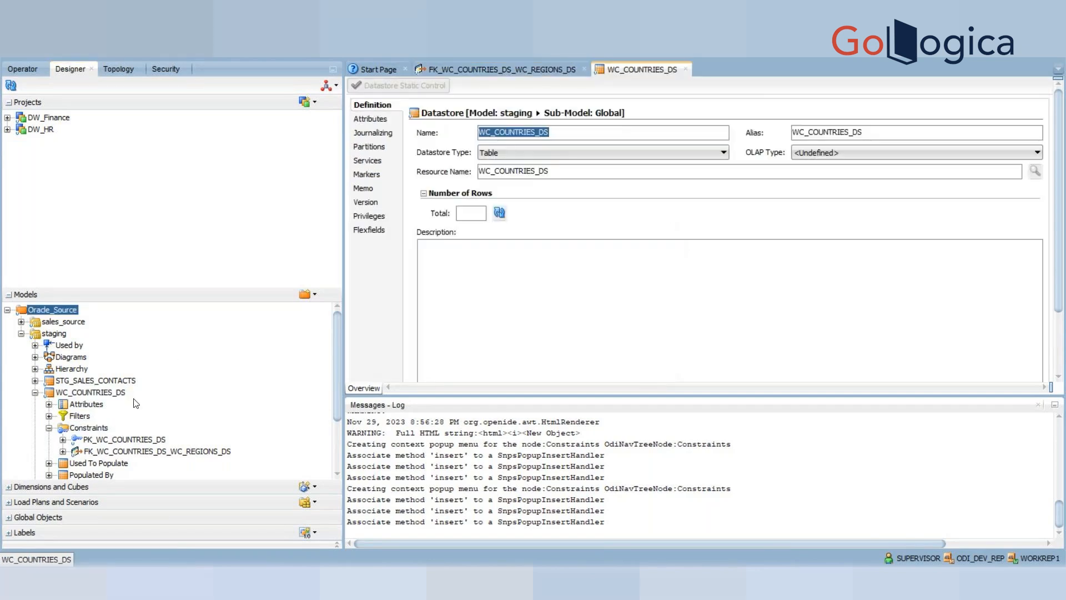
{"action": "left_click", "coordinate": [385, 120]}
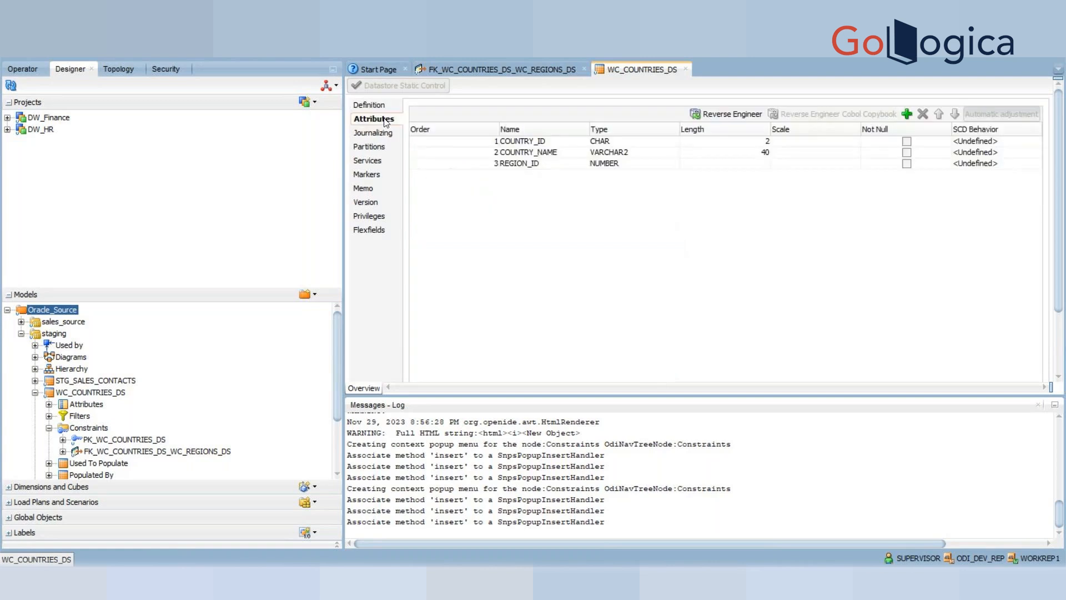
{"action": "left_click", "coordinate": [563, 142]}
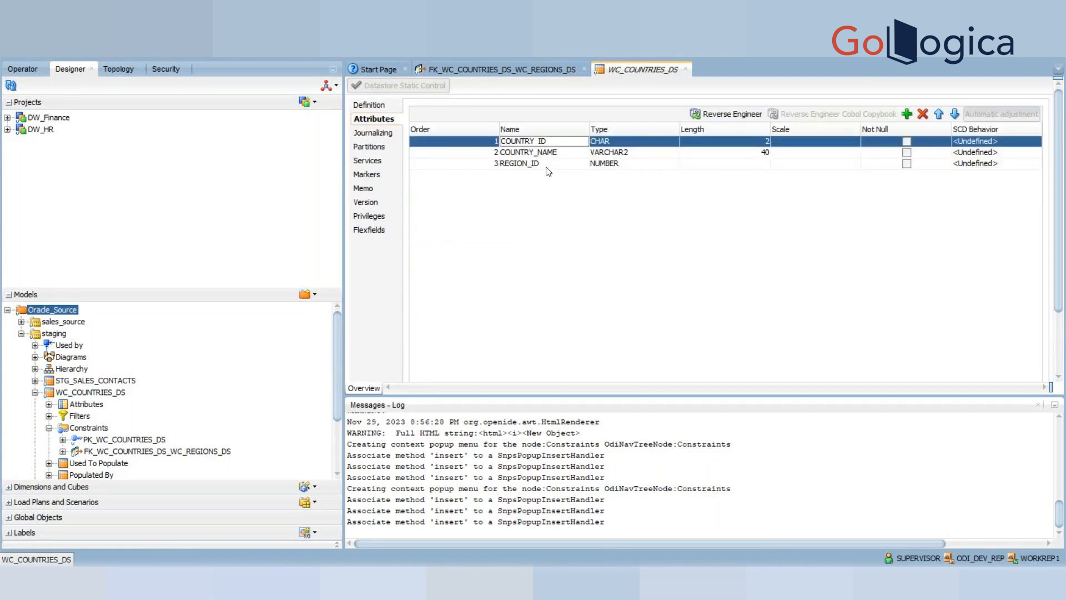
{"action": "left_click", "coordinate": [547, 166]}
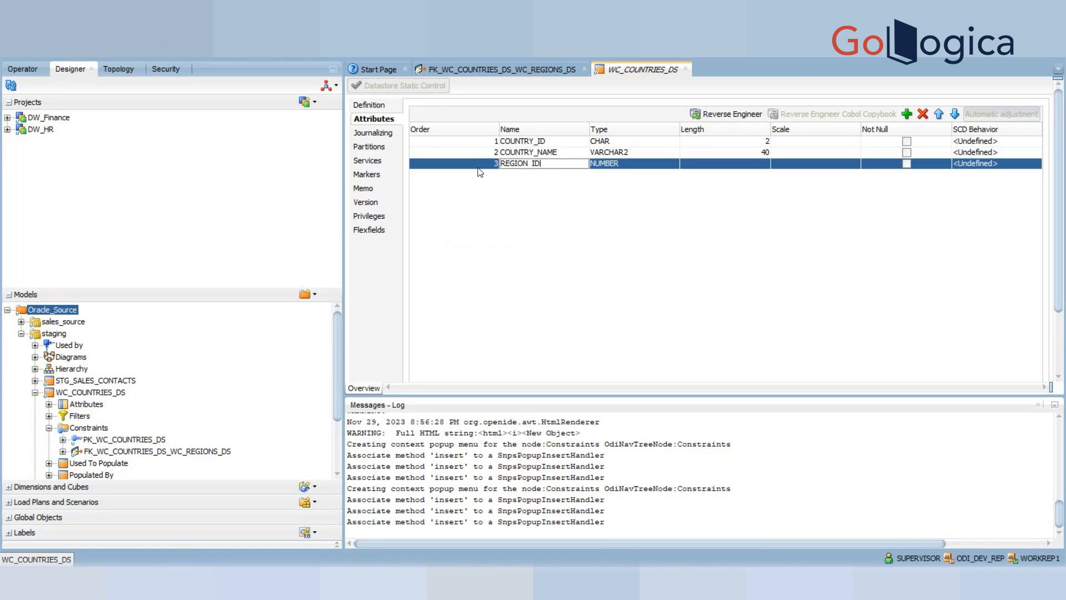
{"action": "left_click", "coordinate": [686, 69]}
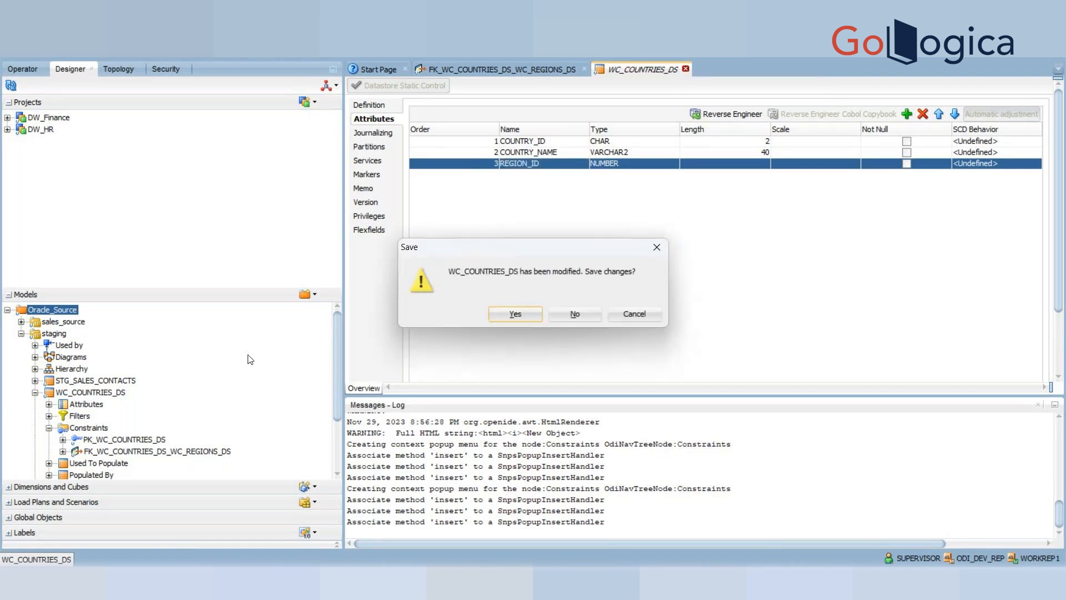
{"action": "left_click", "coordinate": [586, 317]}
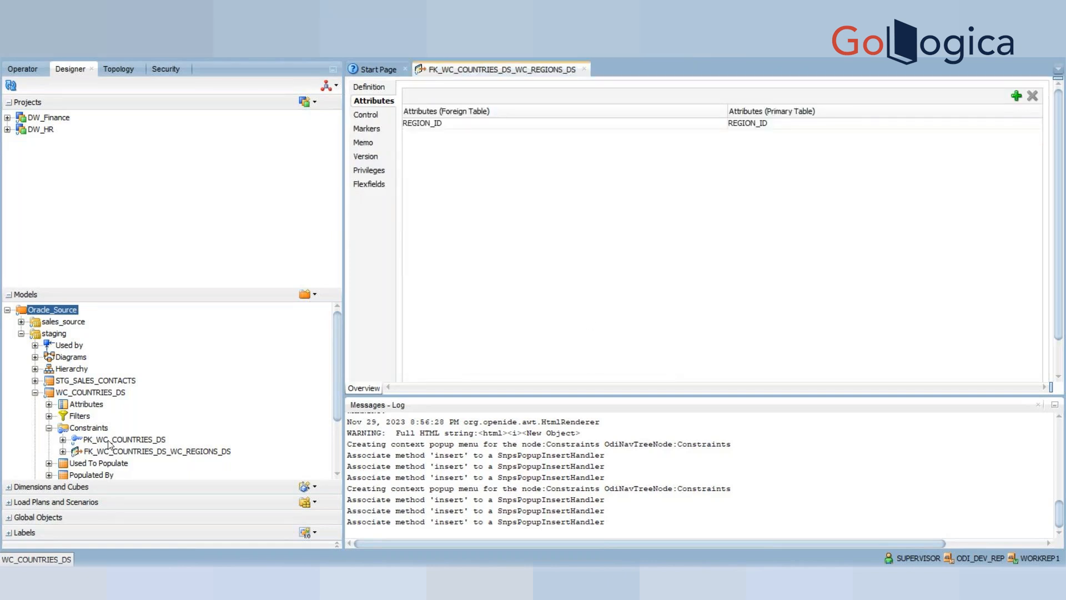
Start another new key of the alternate type among the WC_COUNTRIES_DS constraints and discard it
{"action": "left_click", "coordinate": [109, 443]}
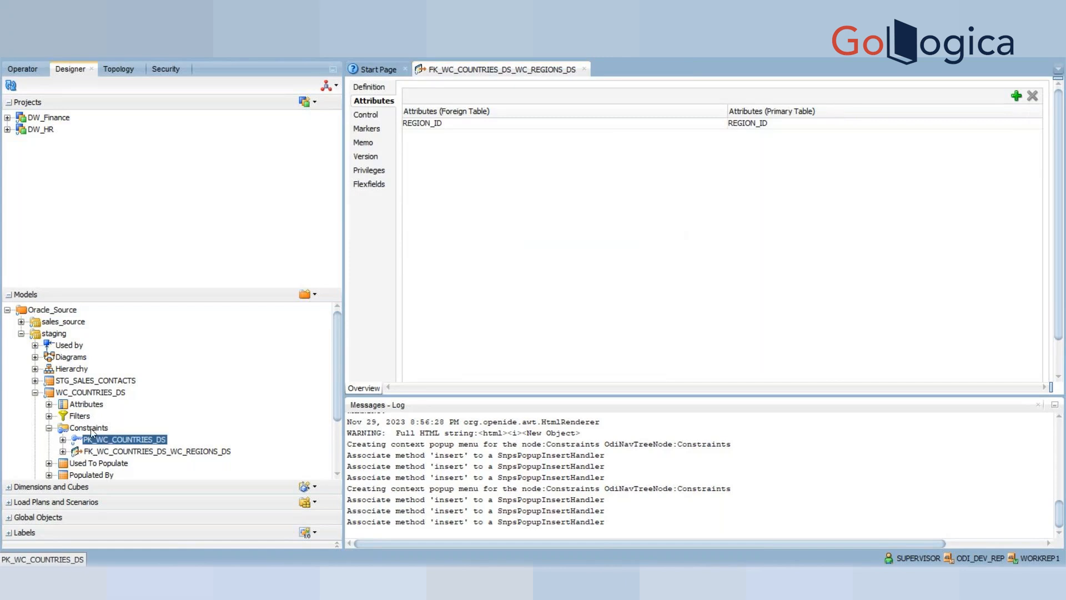
{"action": "left_click", "coordinate": [90, 429]}
{"action": "right_click", "coordinate": [92, 431]}
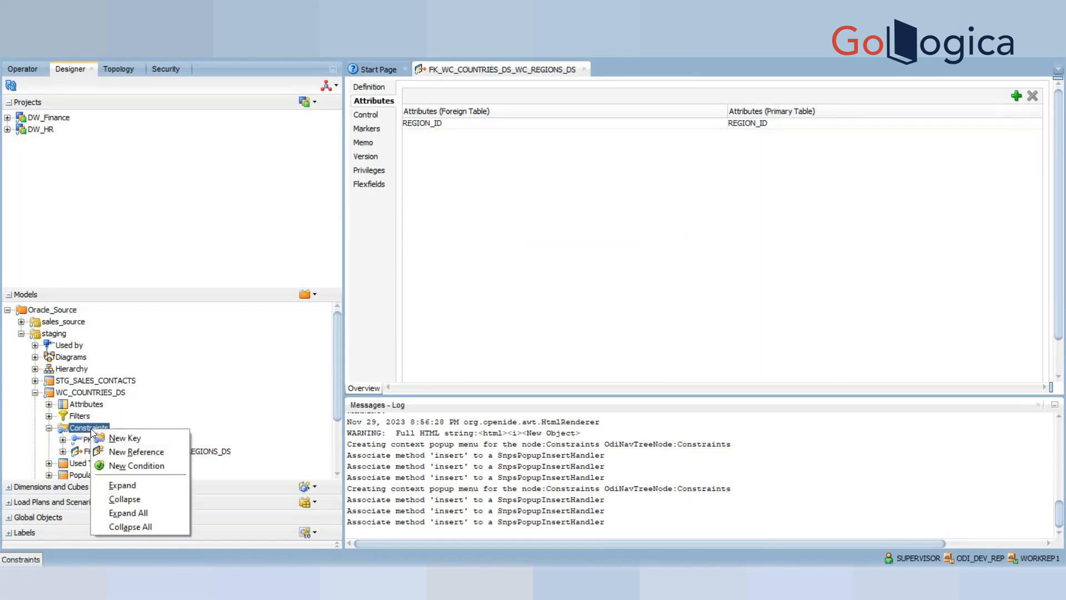
{"action": "left_click", "coordinate": [139, 440]}
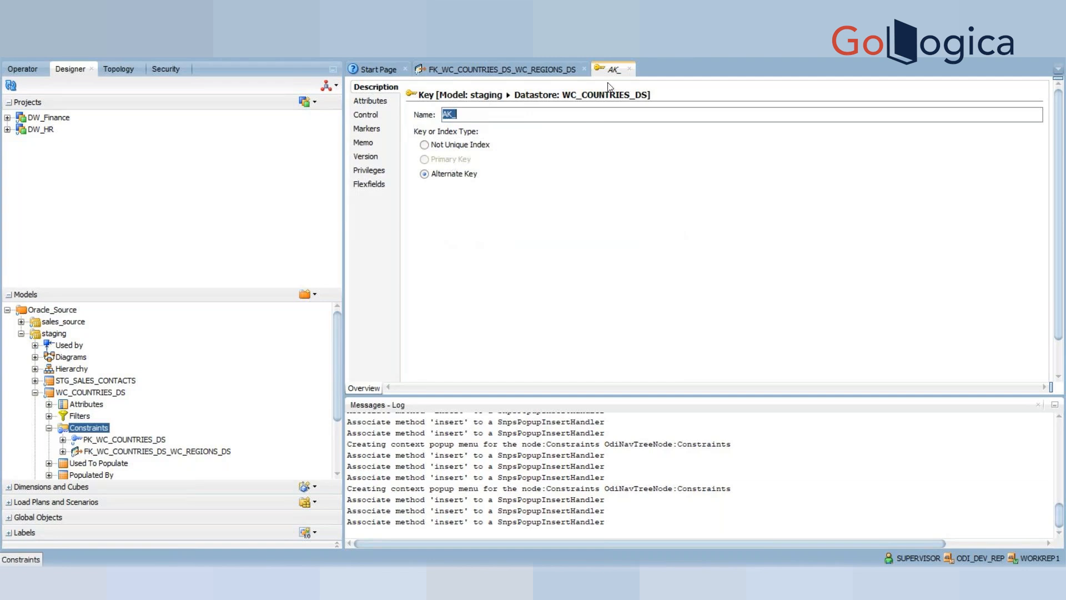
{"action": "left_click", "coordinate": [632, 70]}
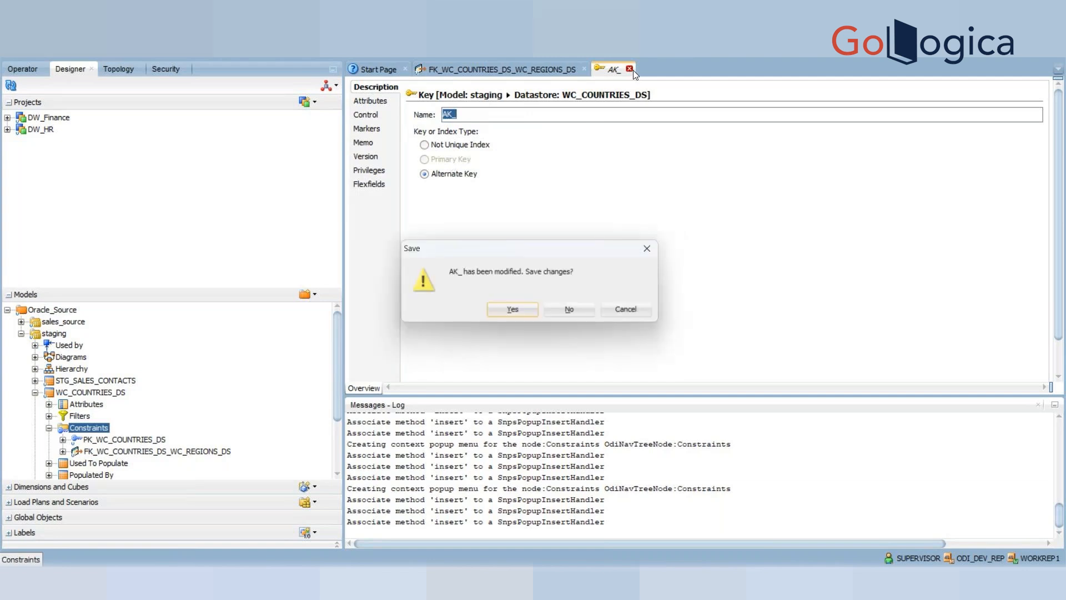
{"action": "left_click", "coordinate": [585, 311]}
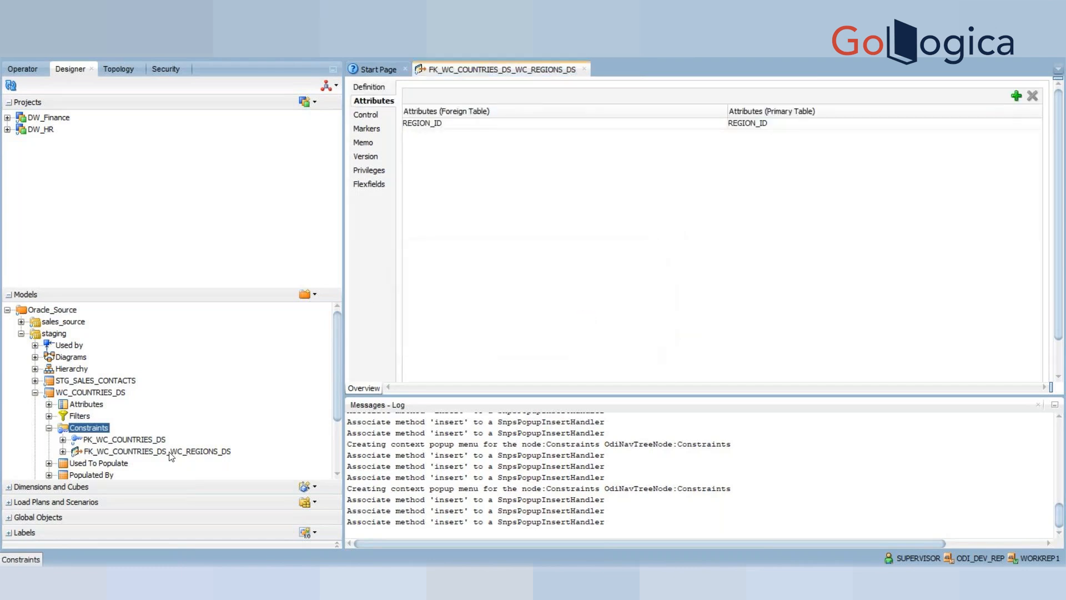
Start a new condition named CON on WC_COUNTRIES_DS and close it without saving
{"action": "right_click", "coordinate": [97, 430]}
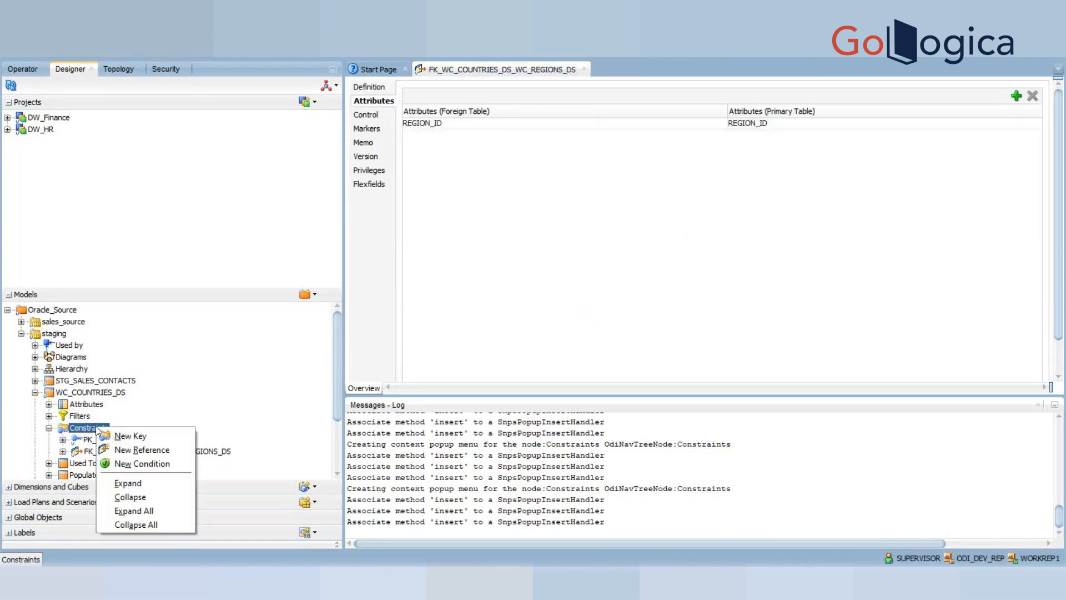
{"action": "left_click", "coordinate": [143, 464]}
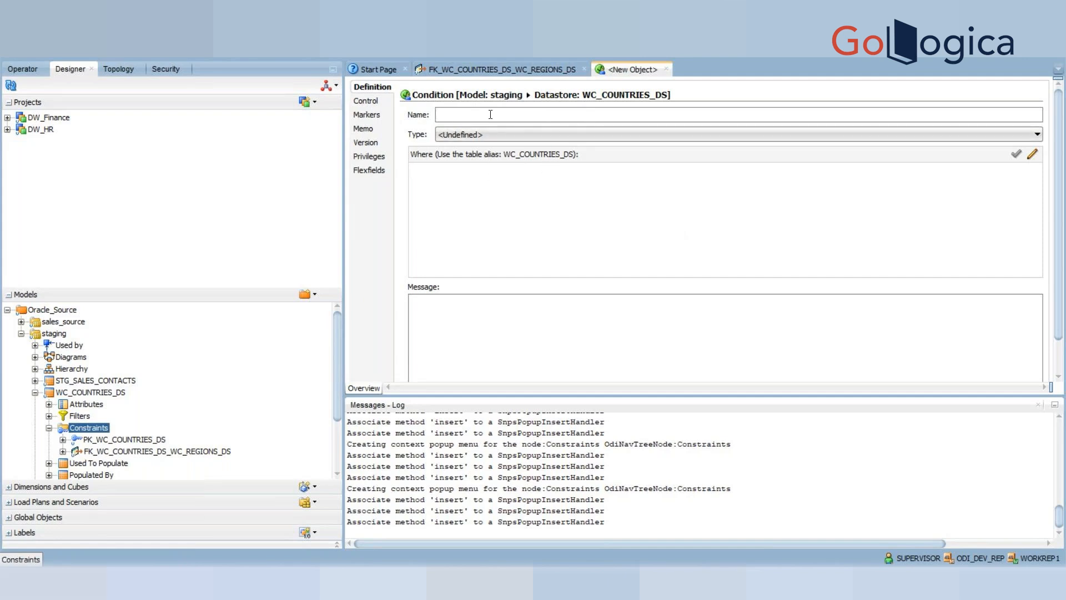
{"action": "type", "text": "CON"}
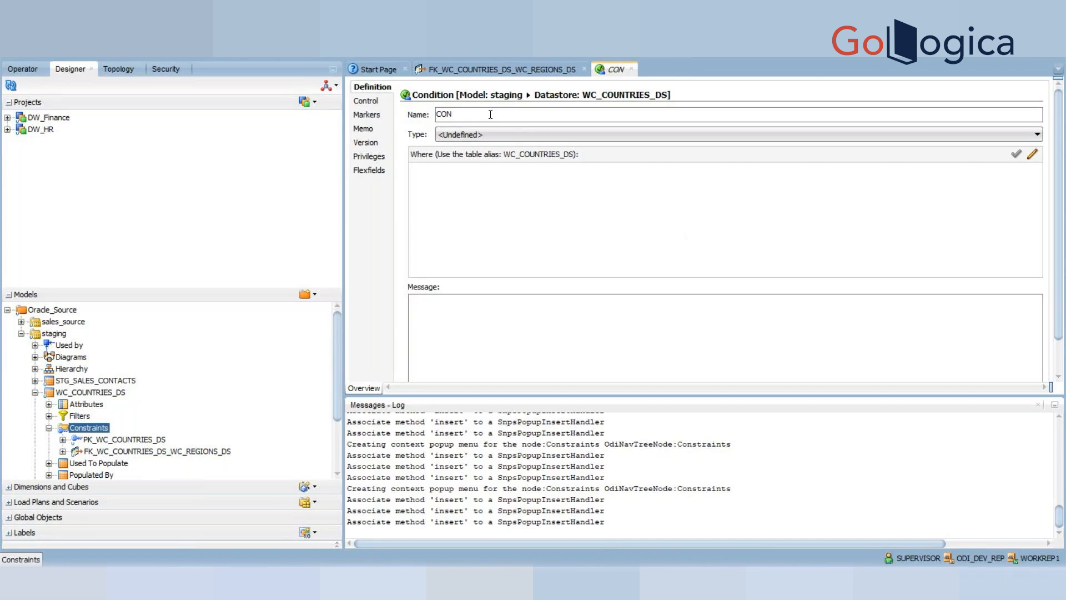
{"action": "left_click", "coordinate": [631, 69]}
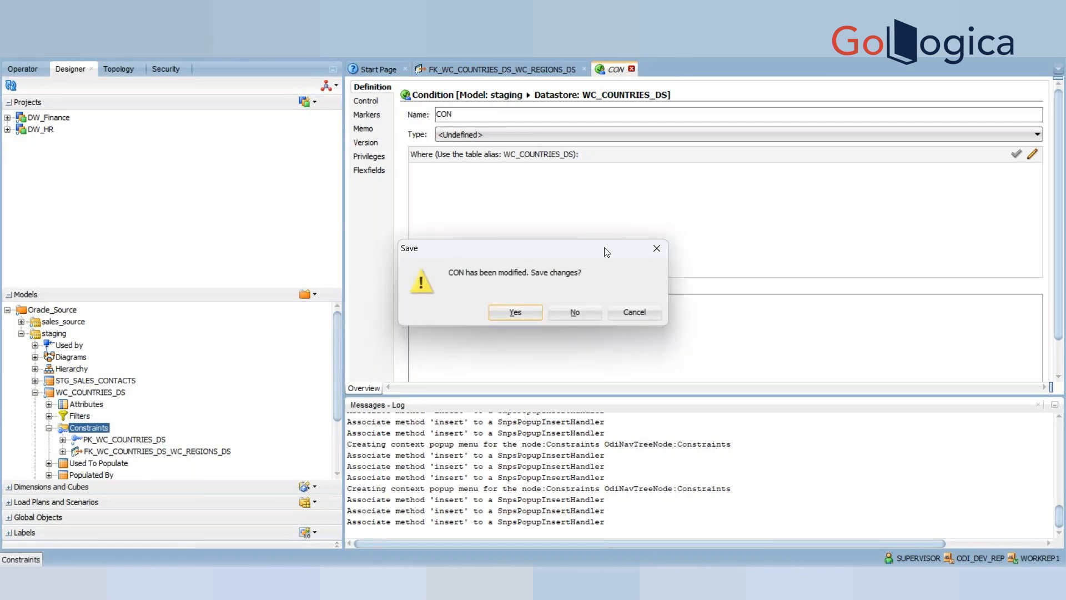
{"action": "left_click", "coordinate": [575, 313]}
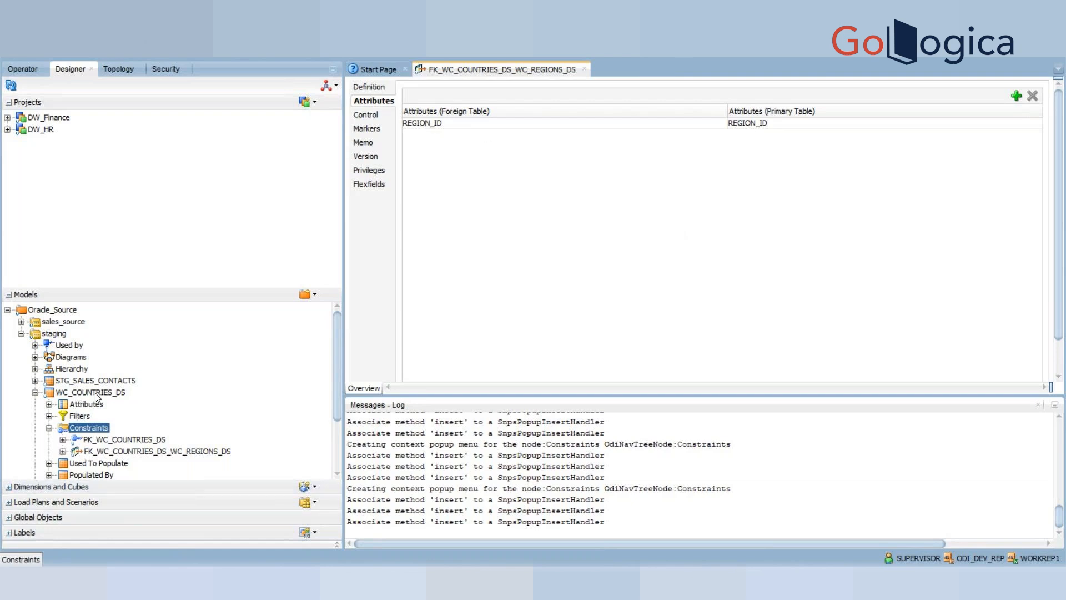
List the attributes of WC_COUNTRIES_DS and start a new filter on it named FIL_COUNTRY_ID
{"action": "left_click", "coordinate": [49, 404]}
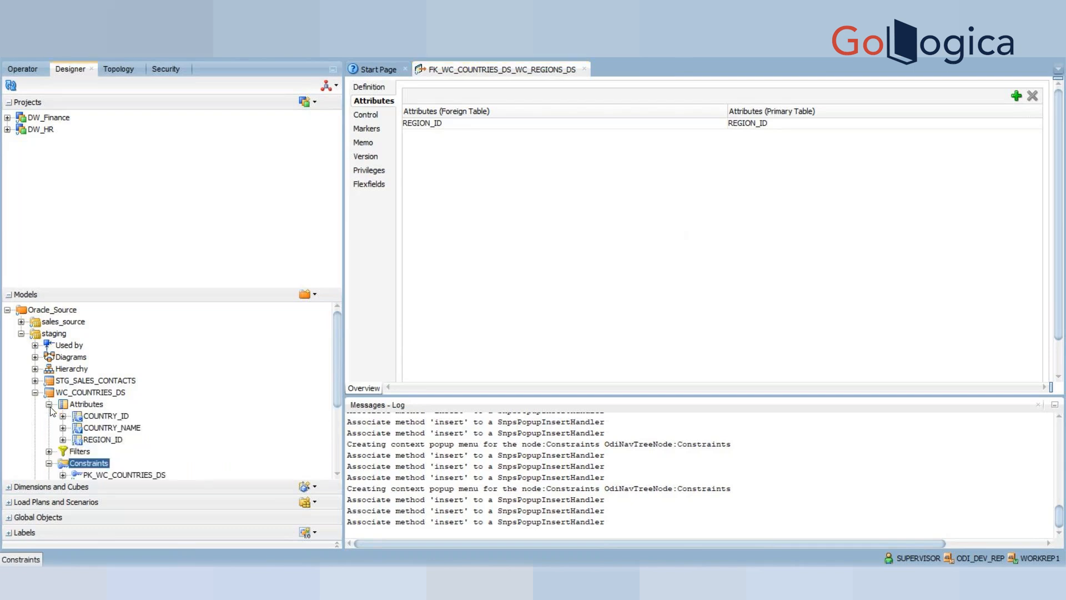
{"action": "left_click", "coordinate": [120, 418]}
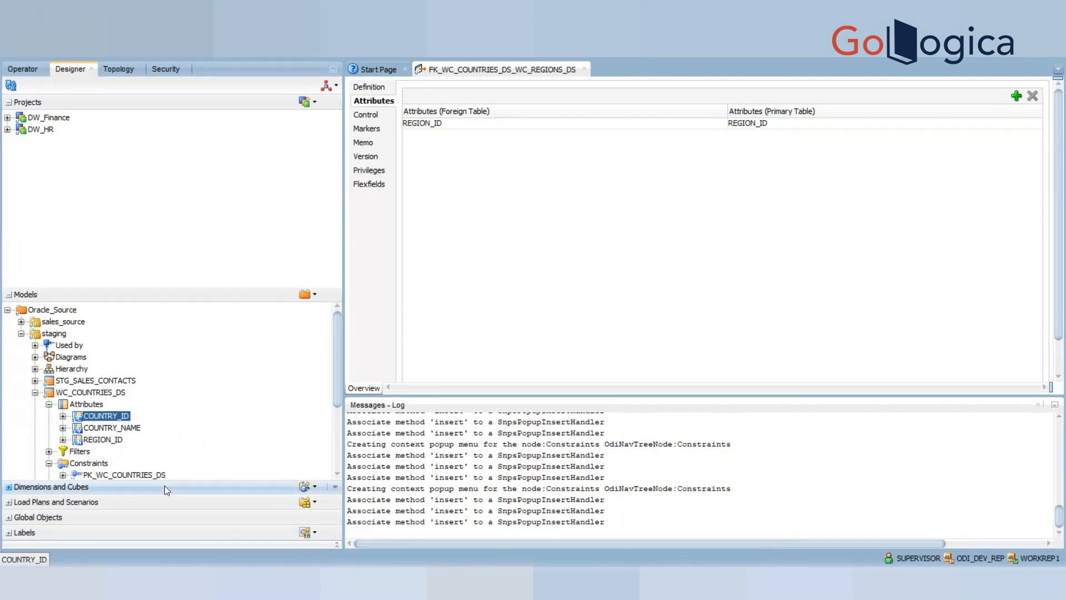
{"action": "scroll", "coordinate": [335, 474], "scroll_direction": "down", "scroll_amount": 3}
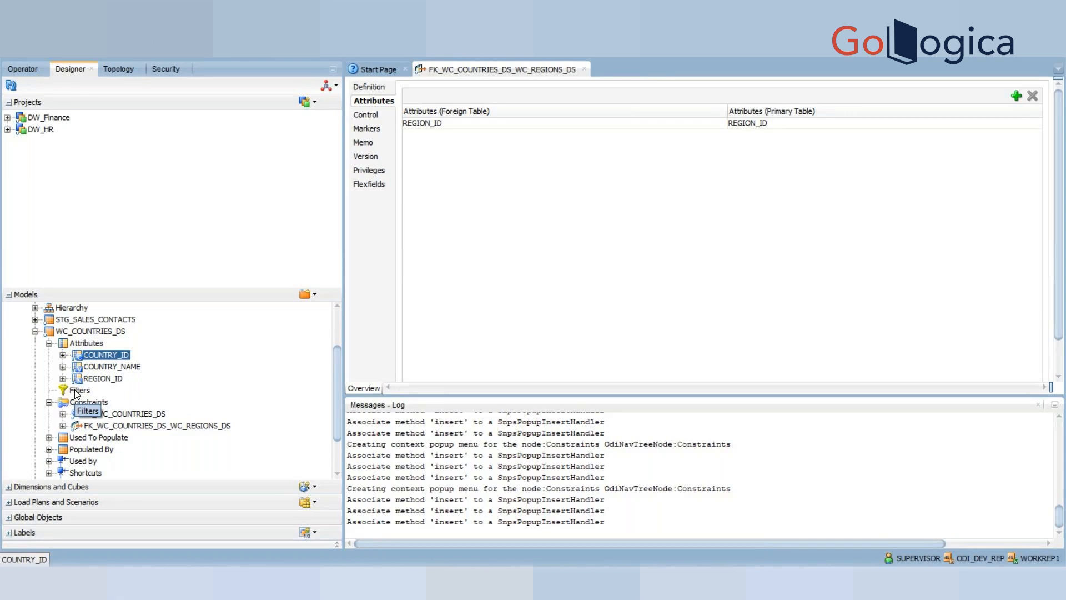
{"action": "left_click", "coordinate": [77, 391]}
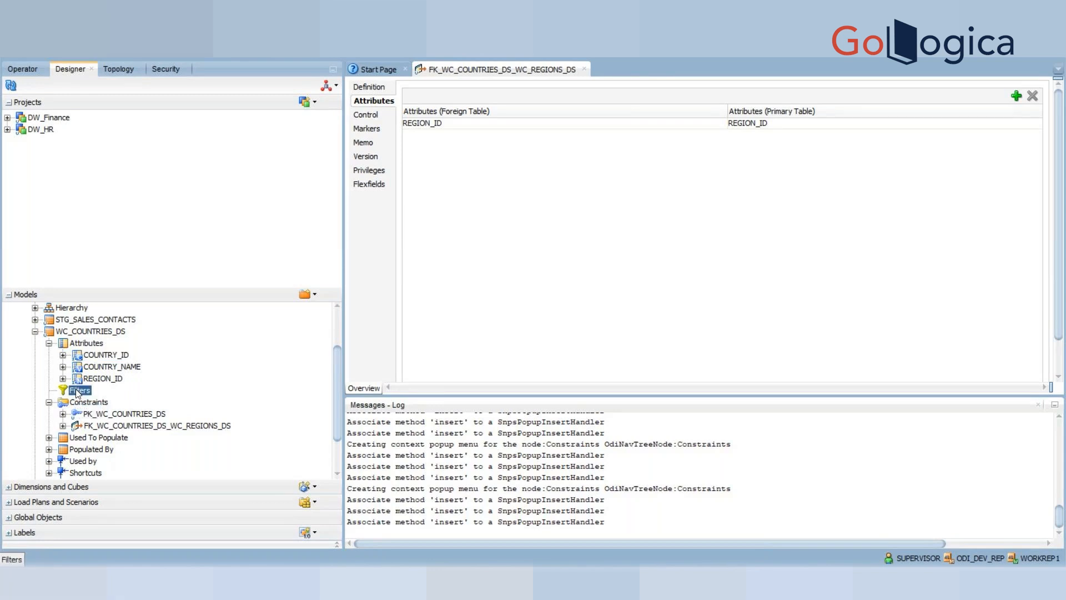
{"action": "right_click", "coordinate": [73, 383]}
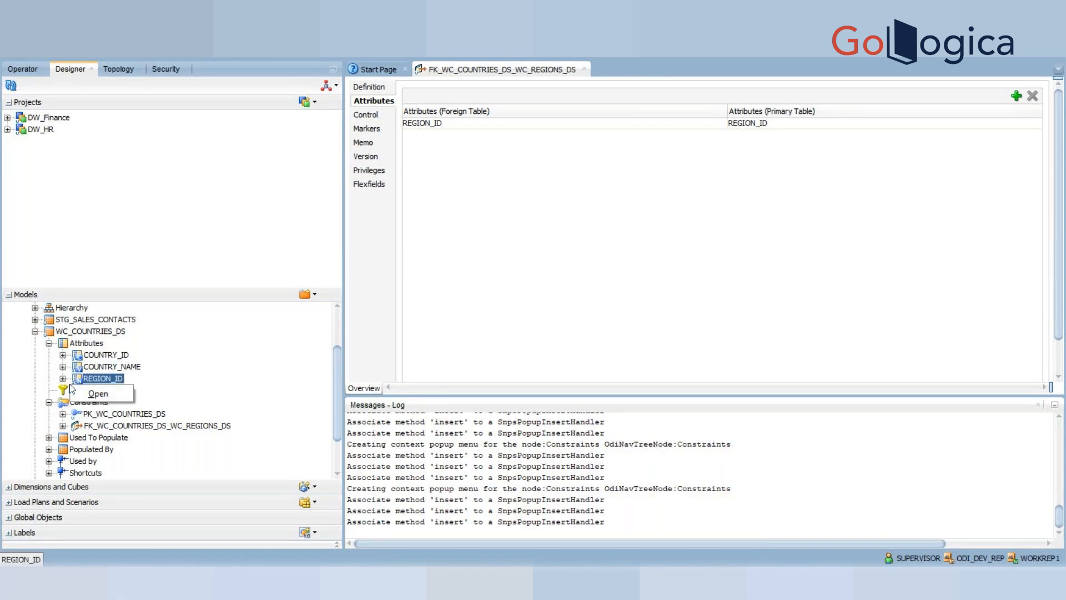
{"action": "right_click", "coordinate": [63, 388]}
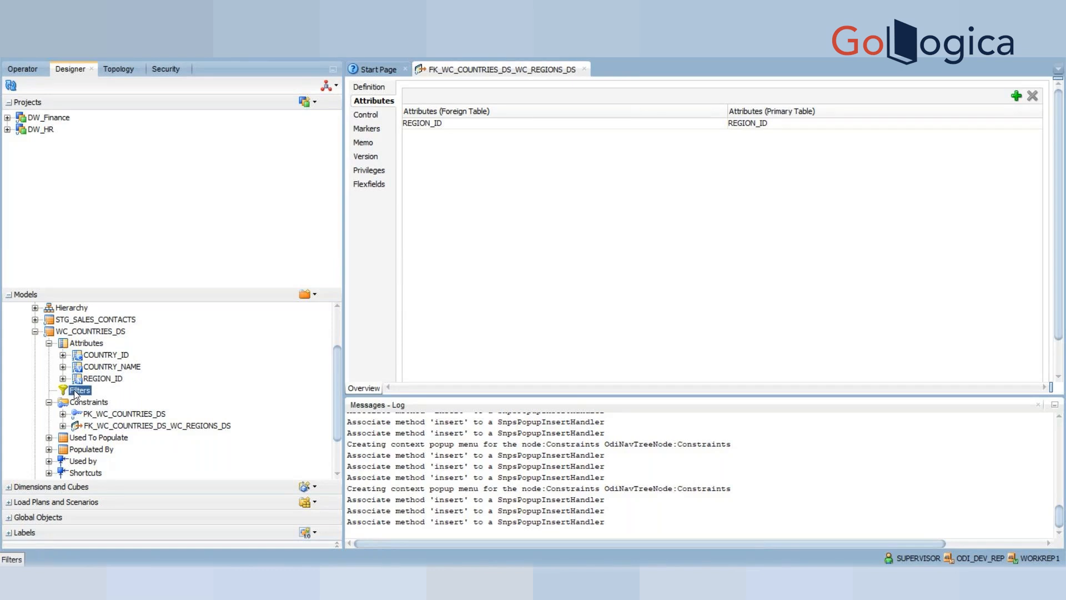
{"action": "right_click", "coordinate": [76, 393]}
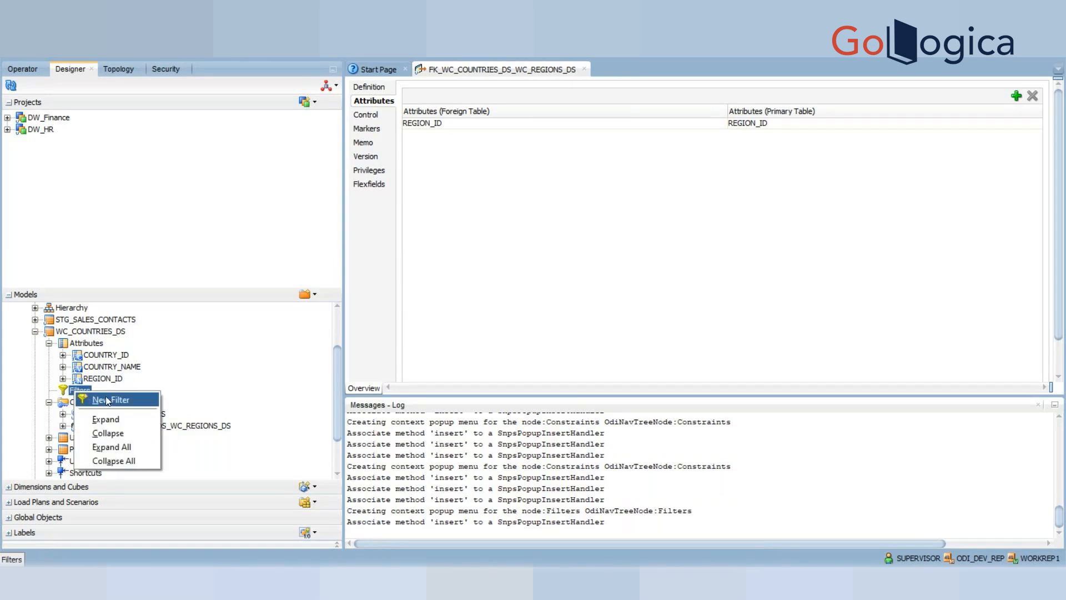
{"action": "left_click", "coordinate": [107, 400]}
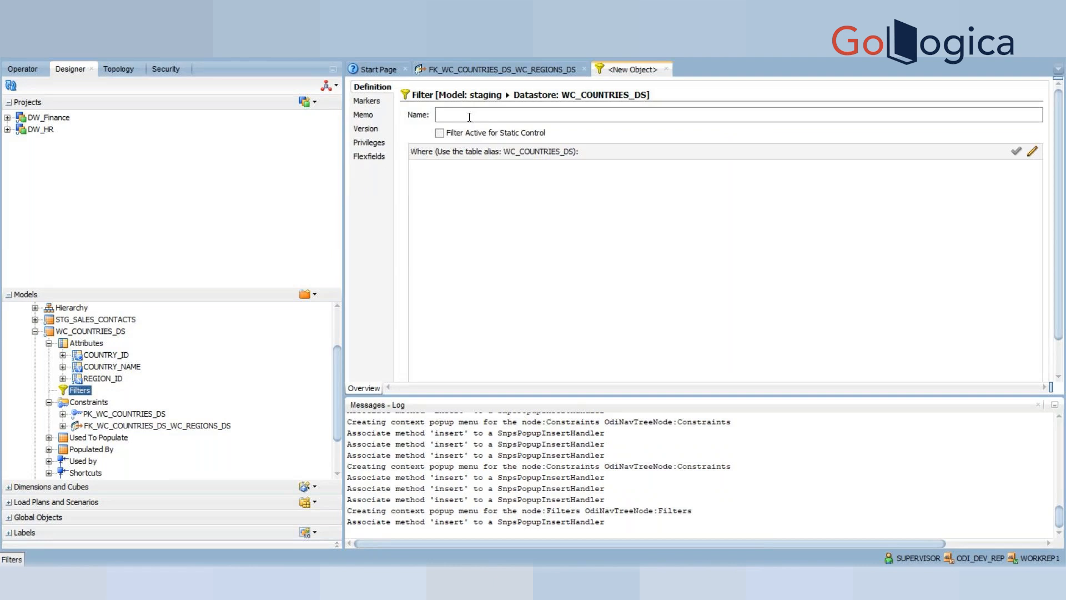
{"action": "type", "text": "FI"}
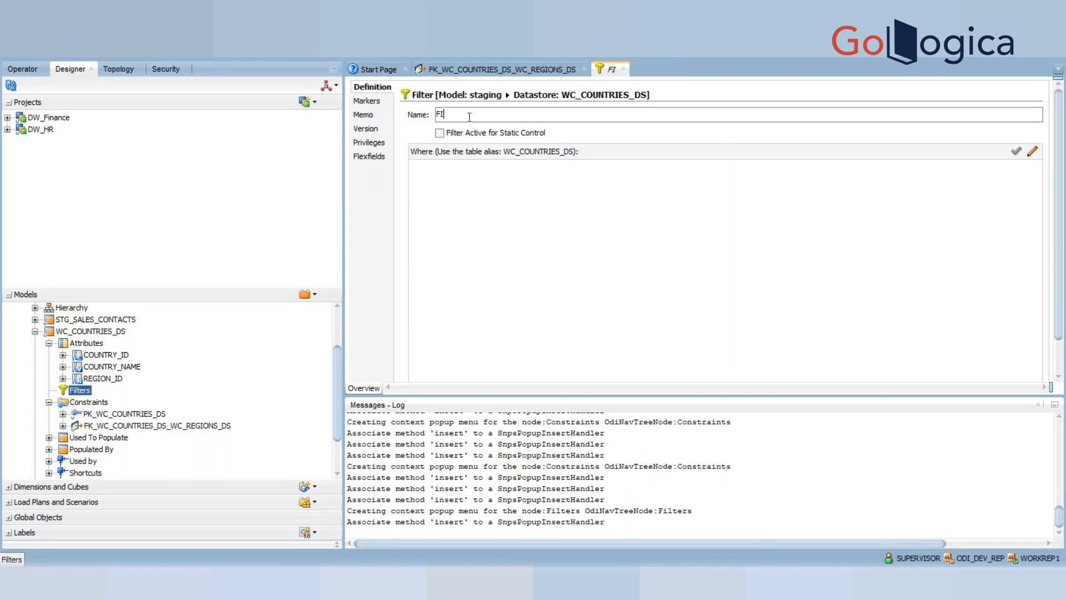
{"action": "type", "text": "L_COUNTRY"}
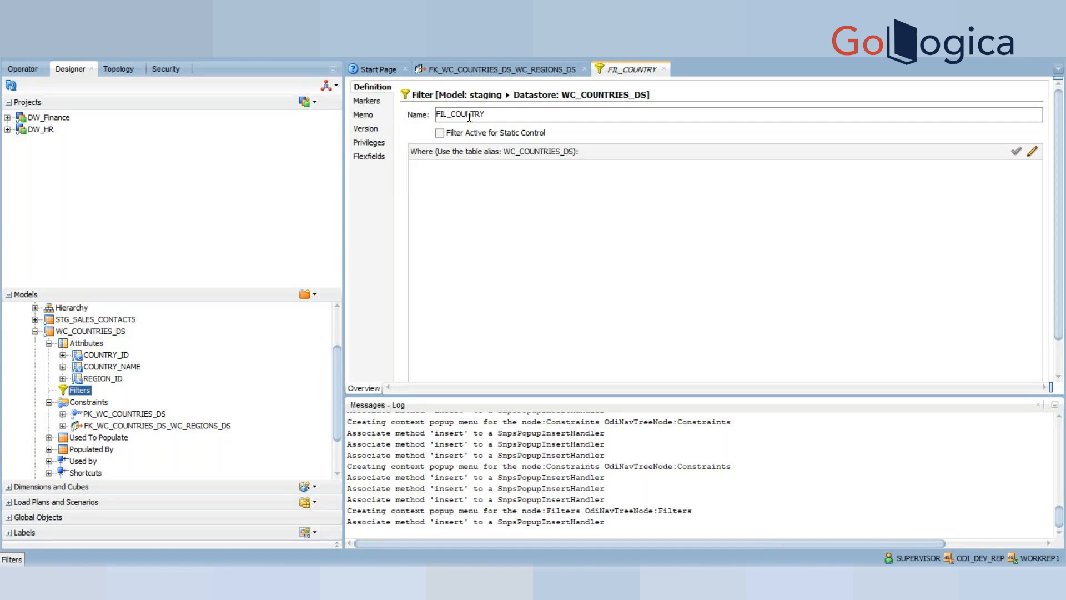
{"action": "type", "text": "_ID"}
Enter COUNTRY_NAME<>'CANADA' as the filter's where condition and validate the expression
{"action": "left_click", "coordinate": [685, 195]}
{"action": "type", "text": "COUNTRY_N"}
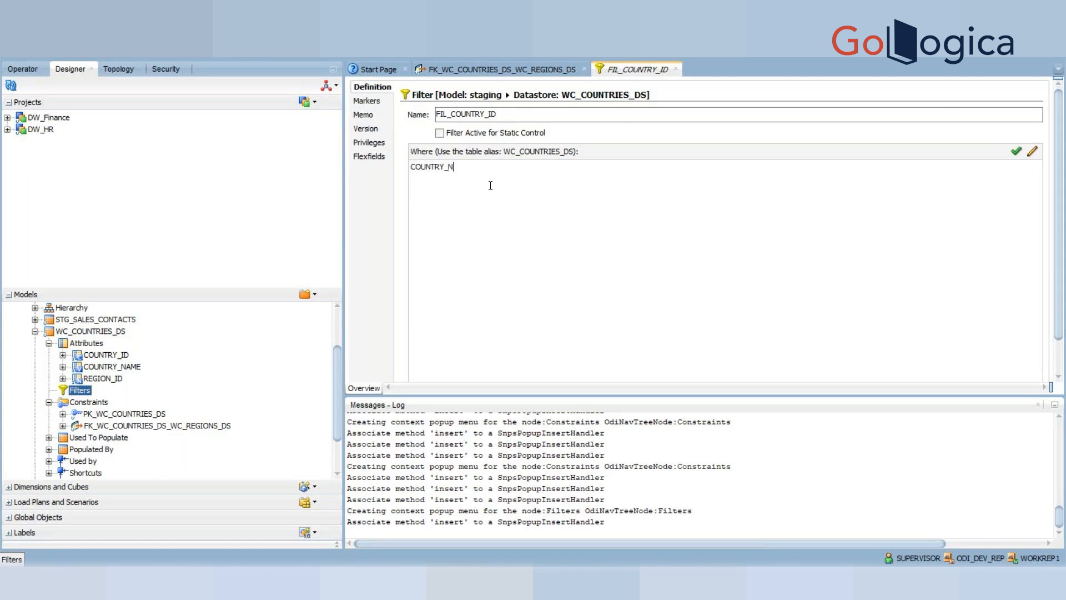
{"action": "type", "text": "AME<>'CANADA'"}
{"action": "left_click", "coordinate": [1014, 156]}
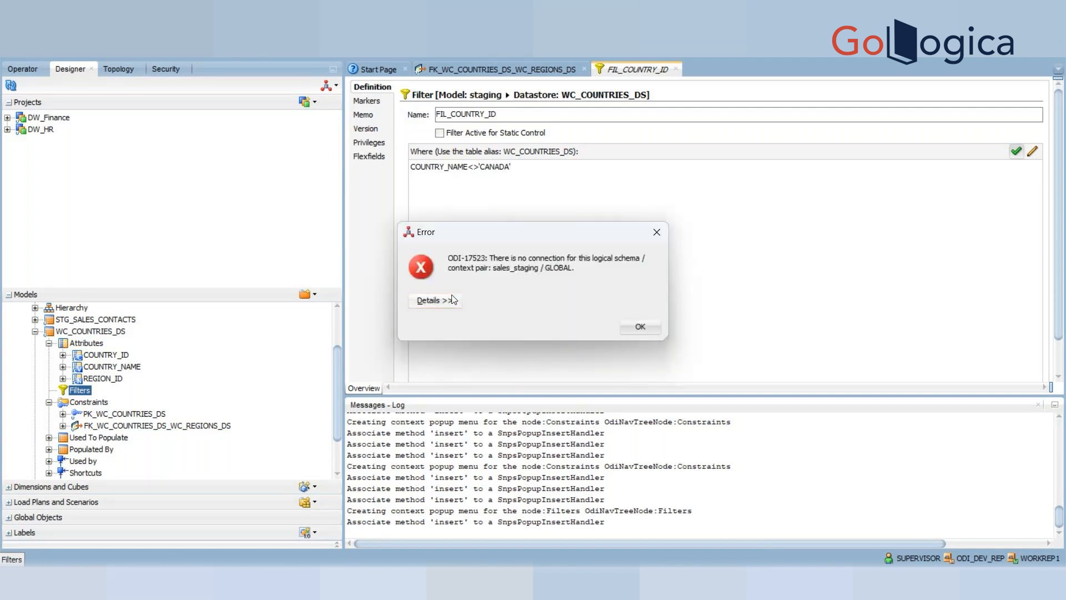
{"action": "left_click", "coordinate": [639, 327]}
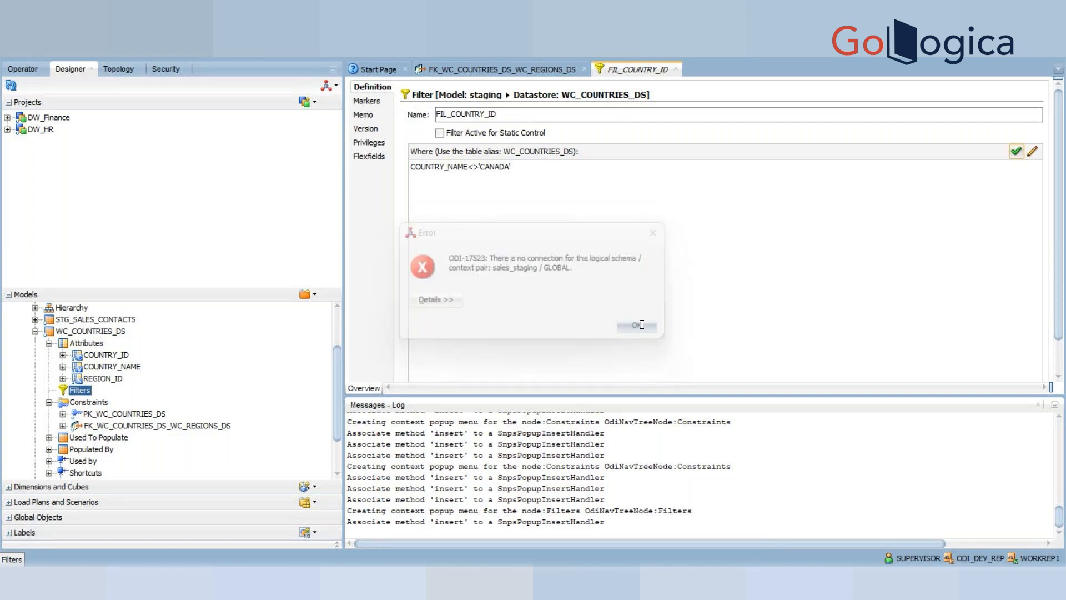
Open the Development context in Topology and make it the default context used by agents
{"action": "left_click", "coordinate": [119, 69]}
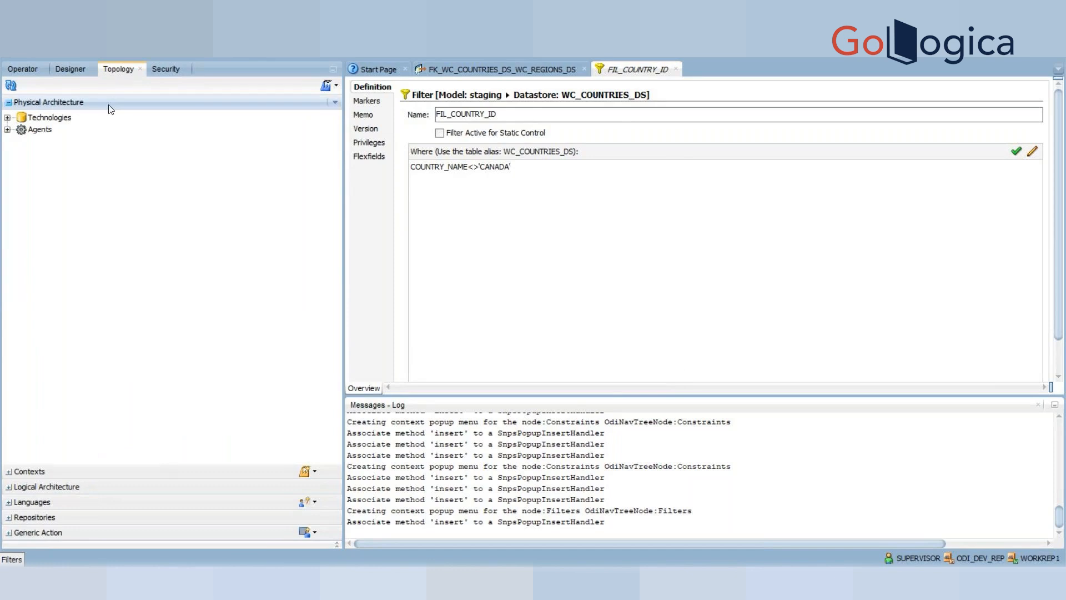
{"action": "left_click", "coordinate": [7, 118]}
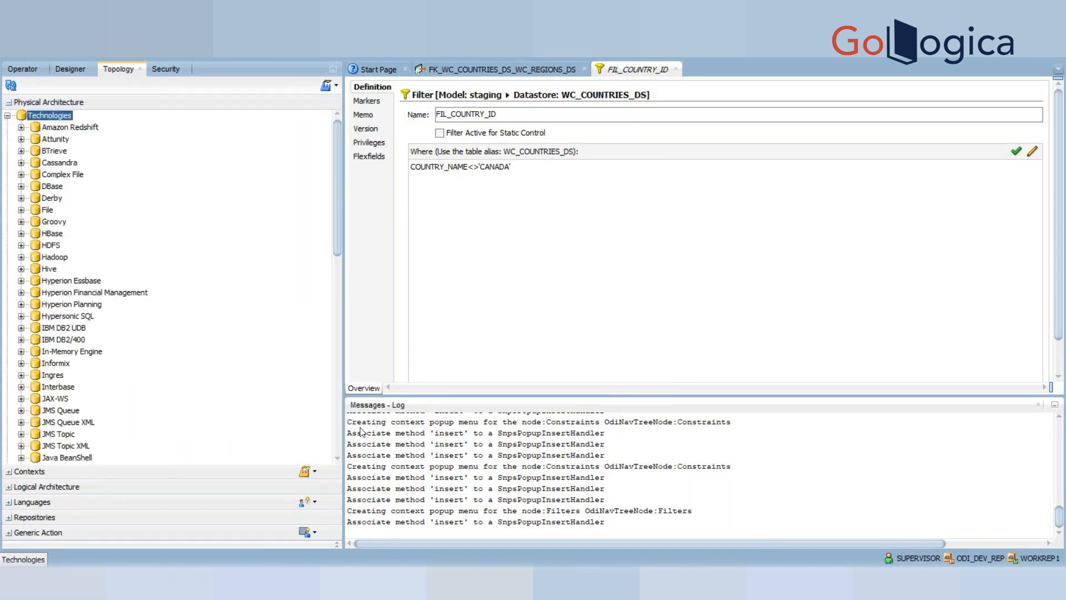
{"action": "left_click", "coordinate": [336, 432]}
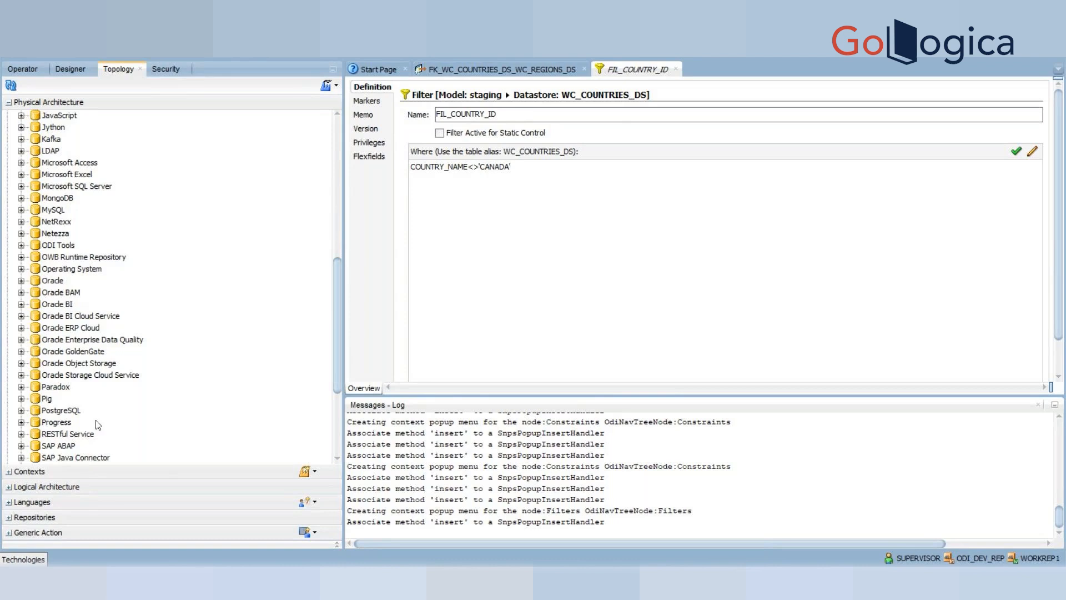
{"action": "left_click", "coordinate": [53, 470]}
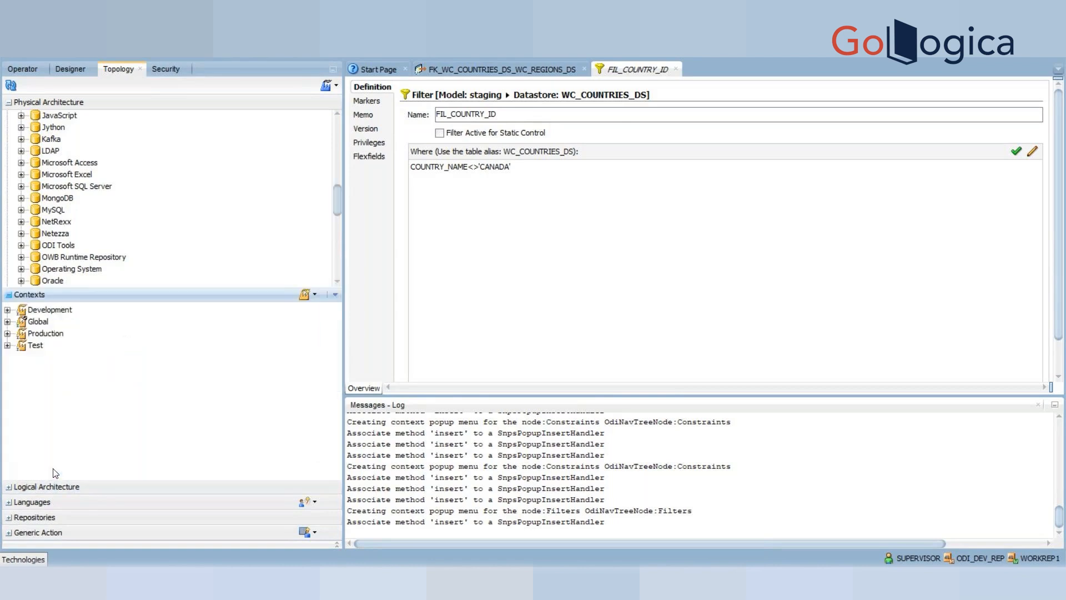
{"action": "left_click", "coordinate": [48, 312]}
{"action": "right_click", "coordinate": [48, 312]}
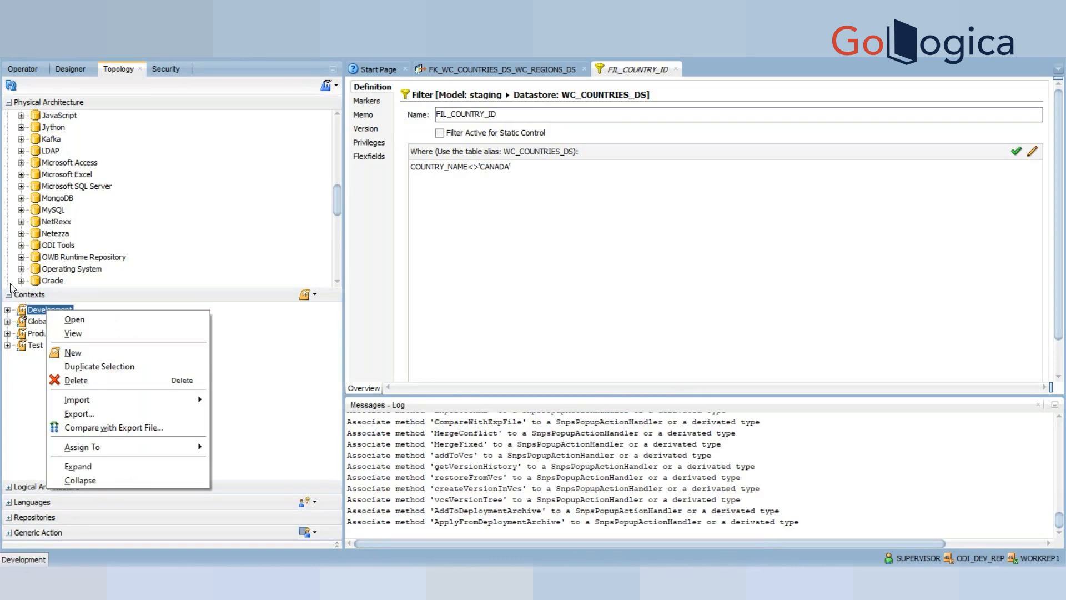
{"action": "left_click", "coordinate": [8, 310]}
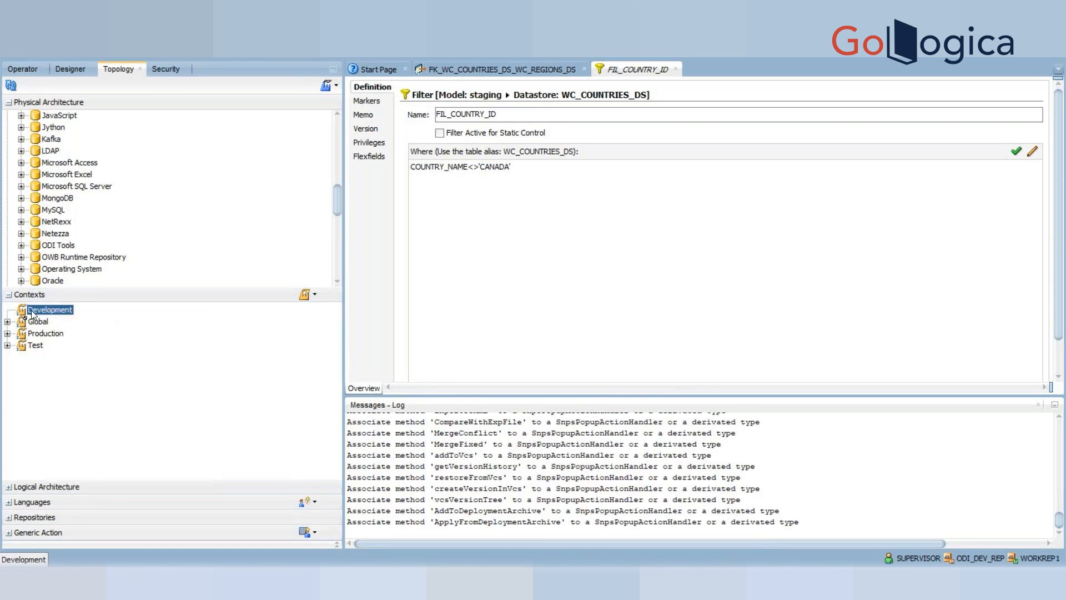
{"action": "double_click", "coordinate": [33, 309]}
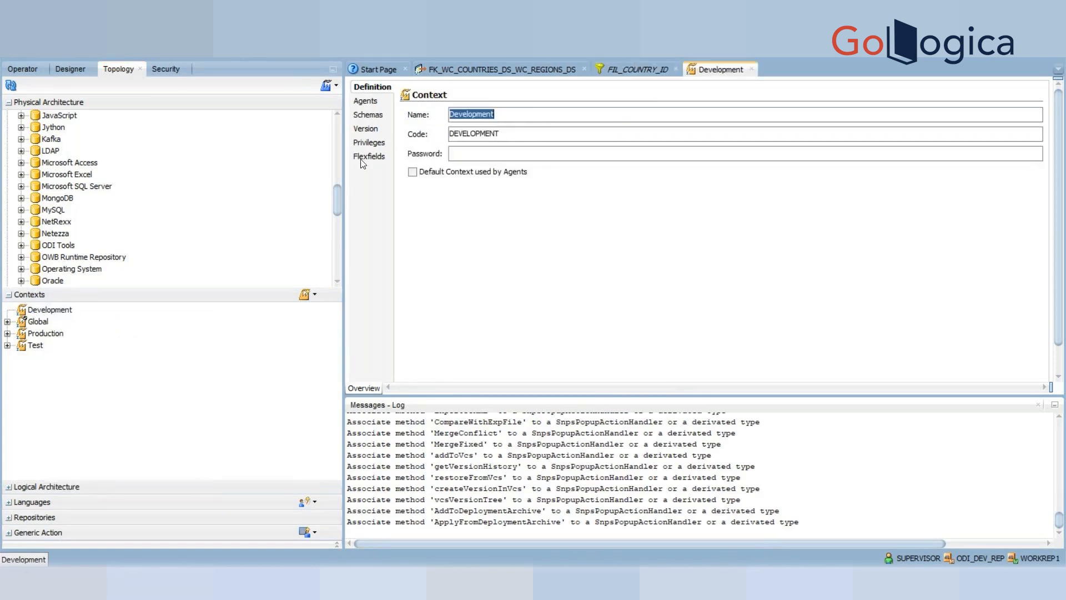
{"action": "left_click", "coordinate": [412, 172]}
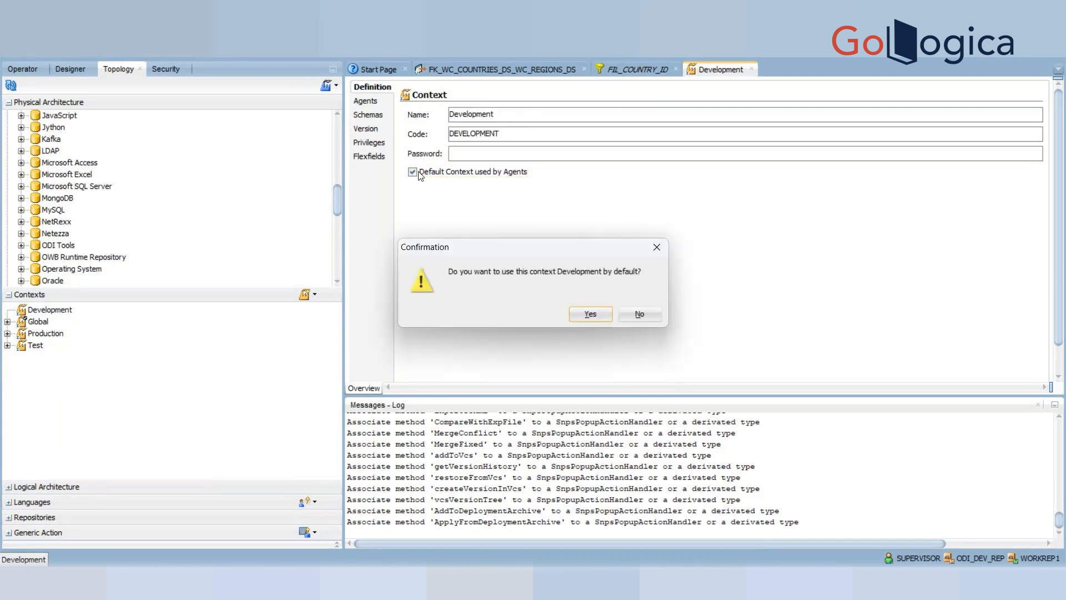
{"action": "left_click", "coordinate": [587, 315]}
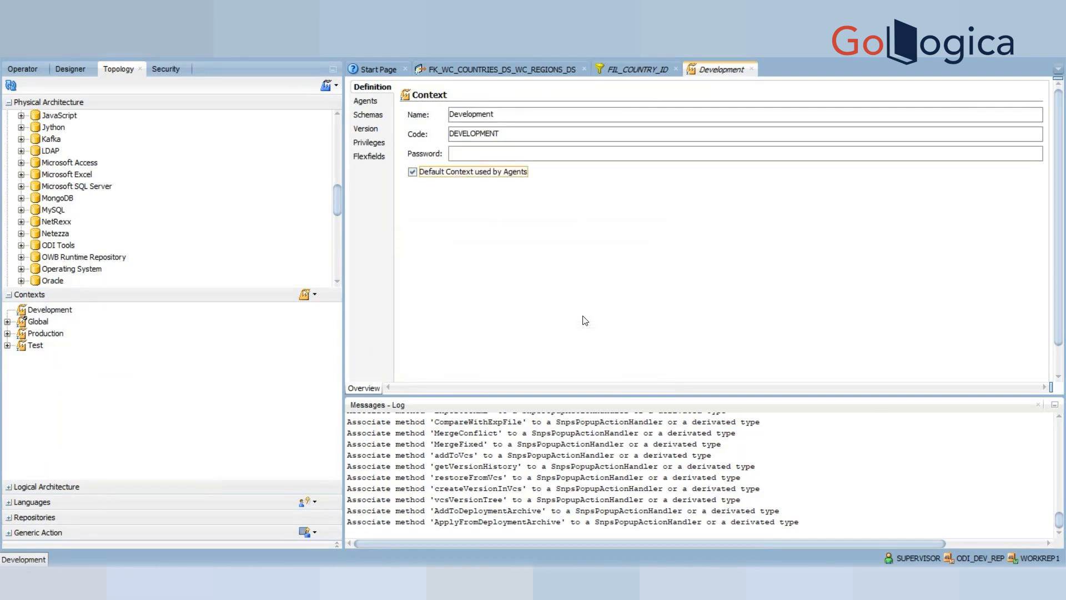
Review the Development context's agents and logical-to-physical schema mappings, and save and close the context
{"action": "left_click", "coordinate": [379, 105]}
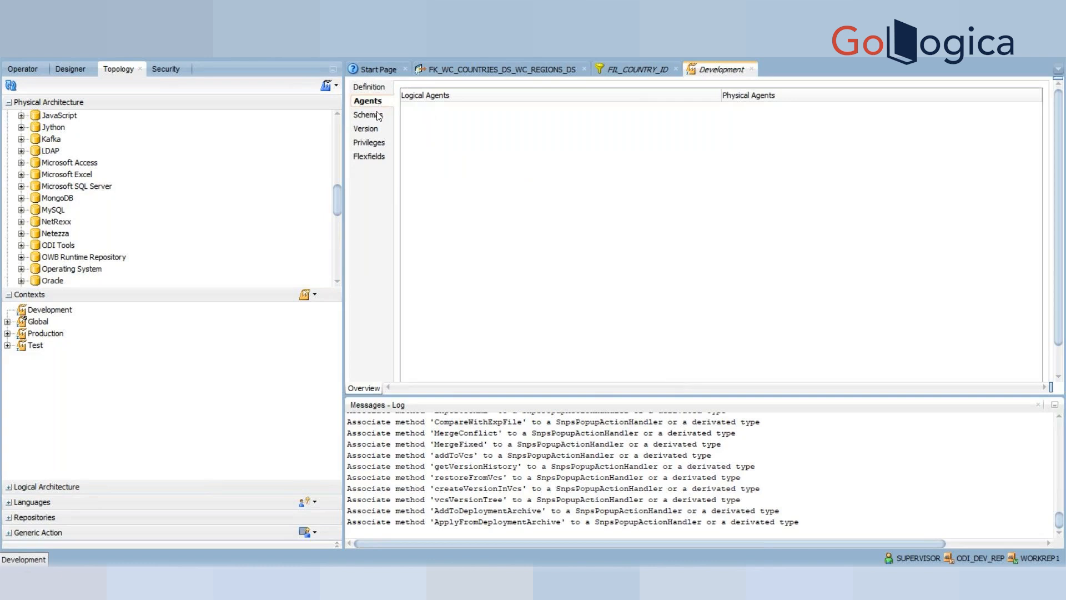
{"action": "left_click", "coordinate": [378, 116]}
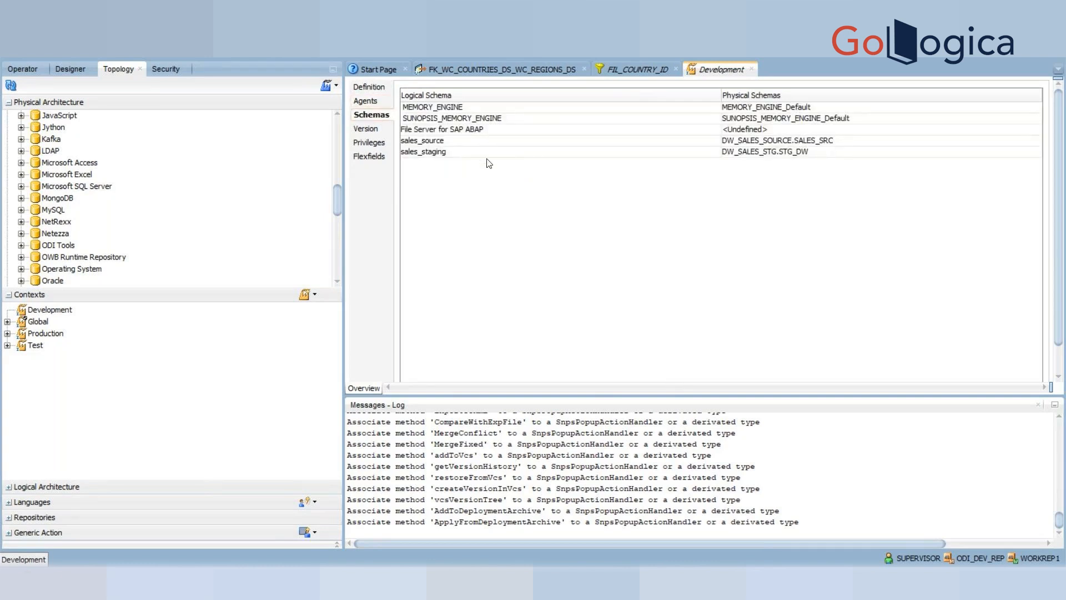
{"action": "left_click", "coordinate": [380, 91]}
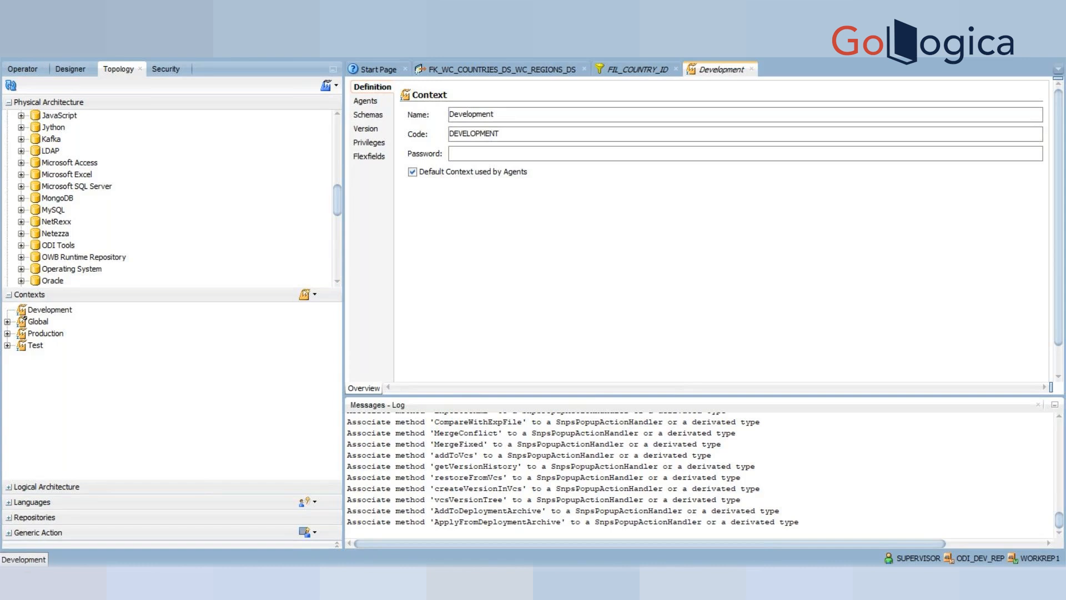
{"action": "key", "text": "ctrl+s"}
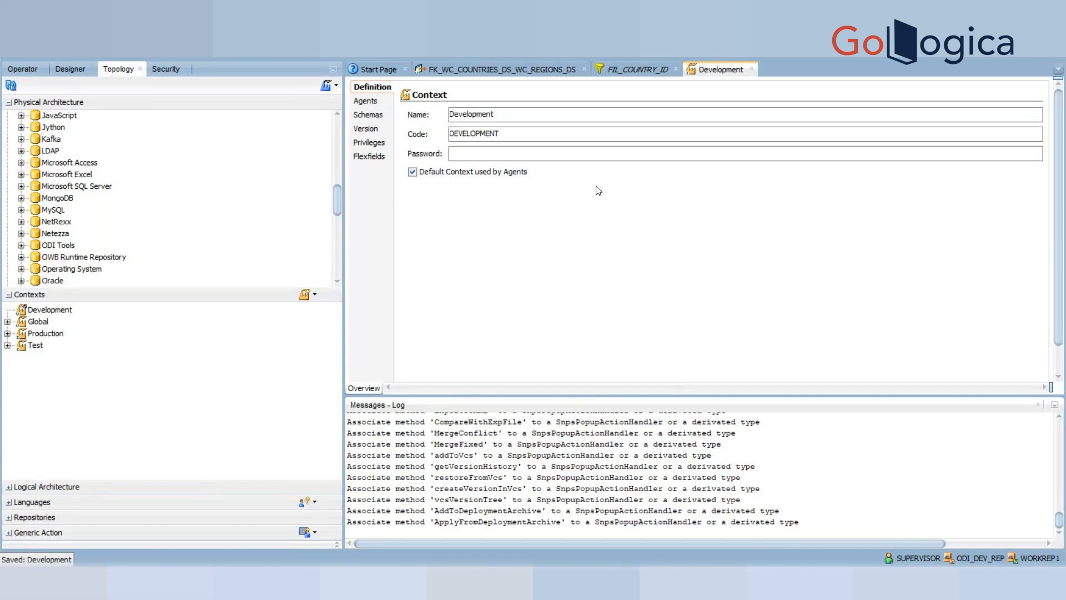
{"action": "left_click", "coordinate": [752, 69]}
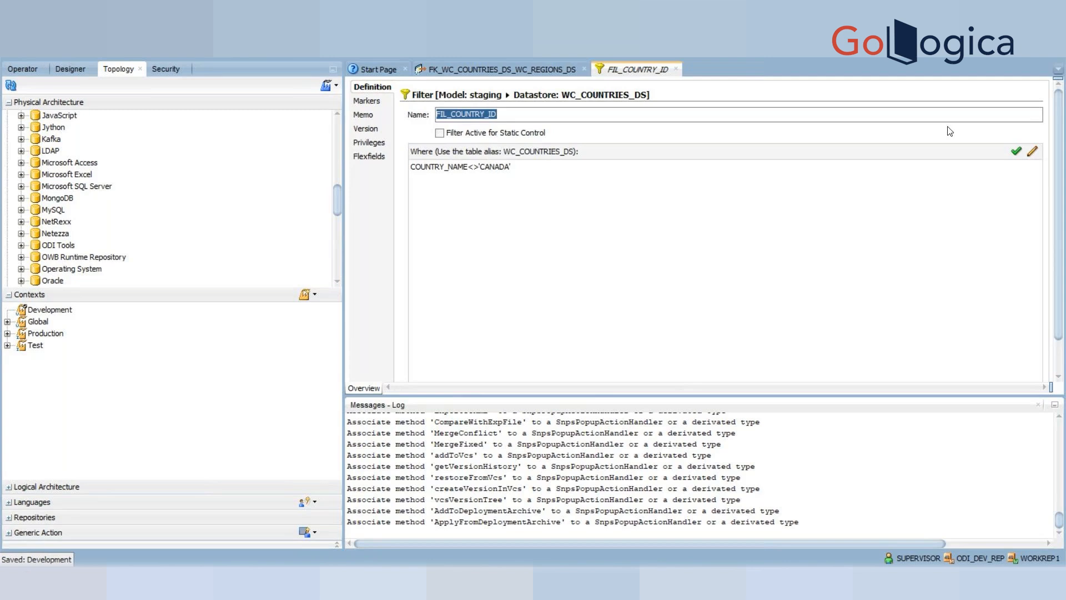
Validate the FIL_COUNTRY_ID where condition again, and save and close the filter
{"action": "left_click", "coordinate": [1016, 152]}
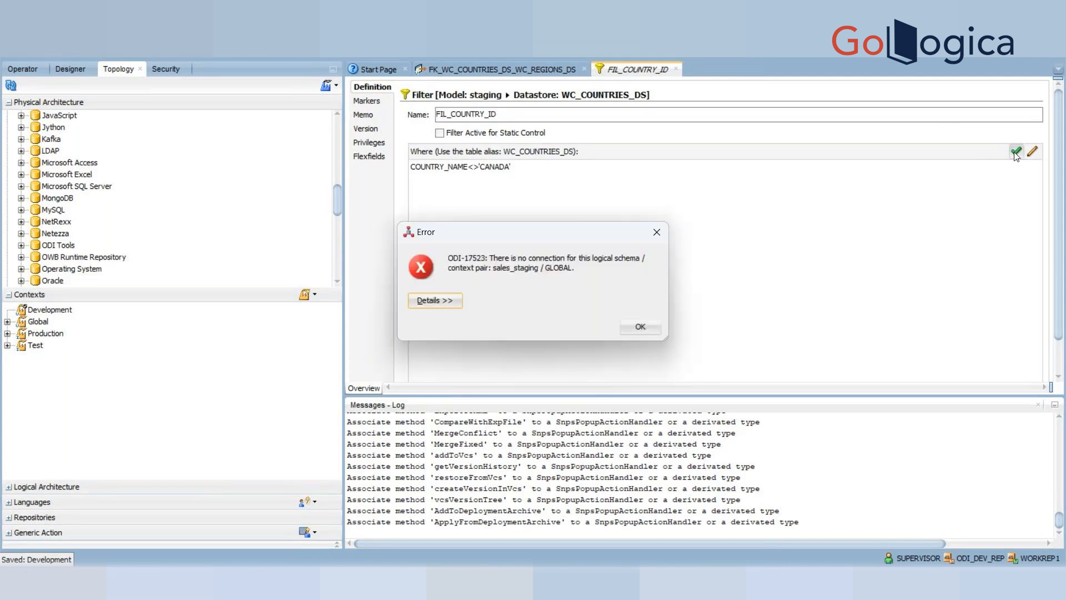
{"action": "left_click", "coordinate": [632, 329]}
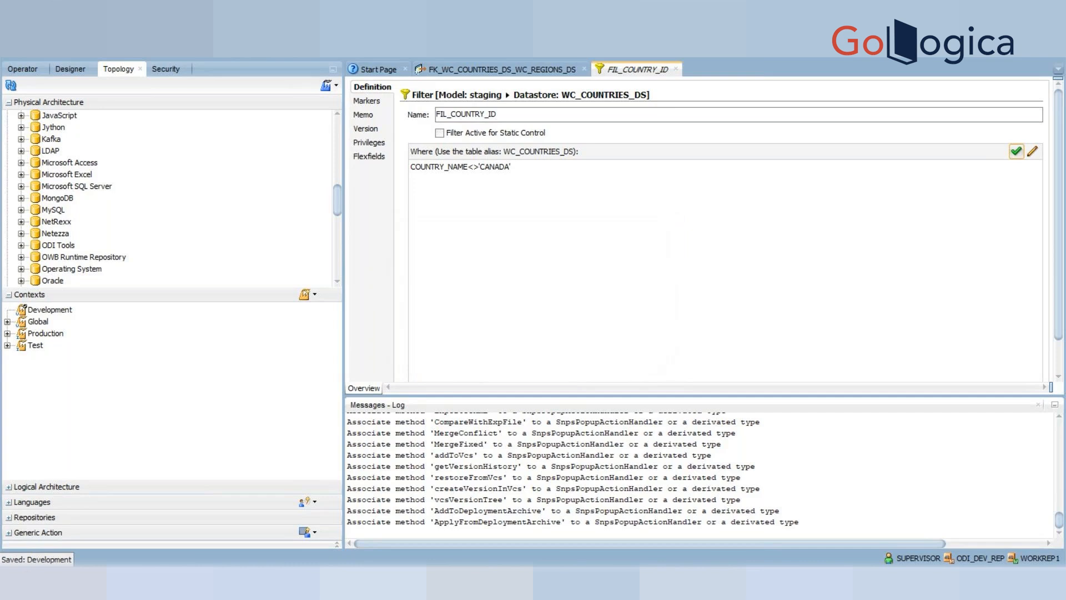
{"action": "key", "text": "ctrl+s"}
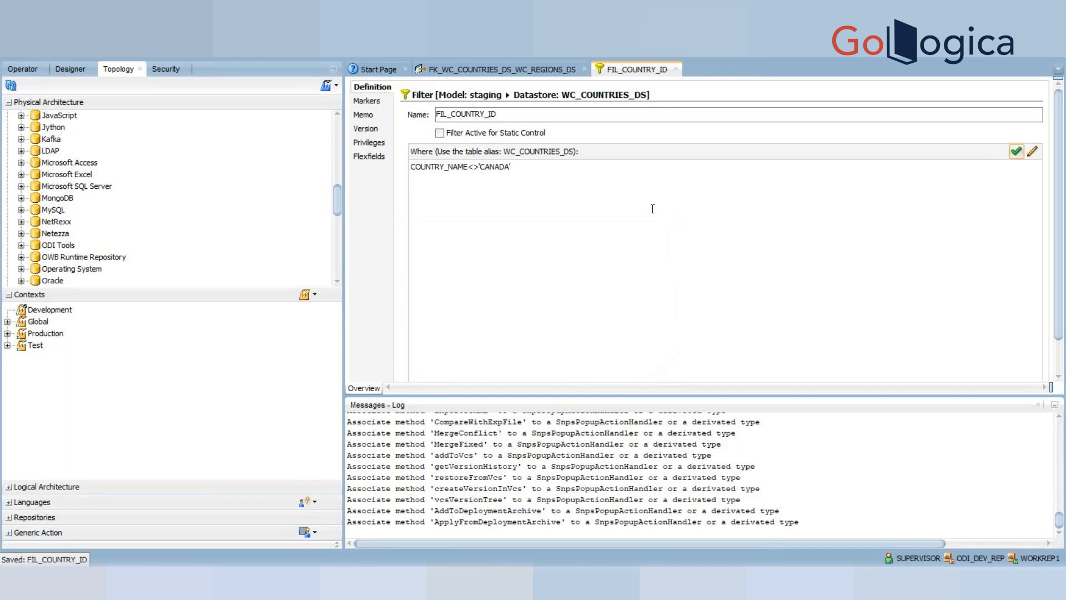
{"action": "left_click", "coordinate": [675, 69]}
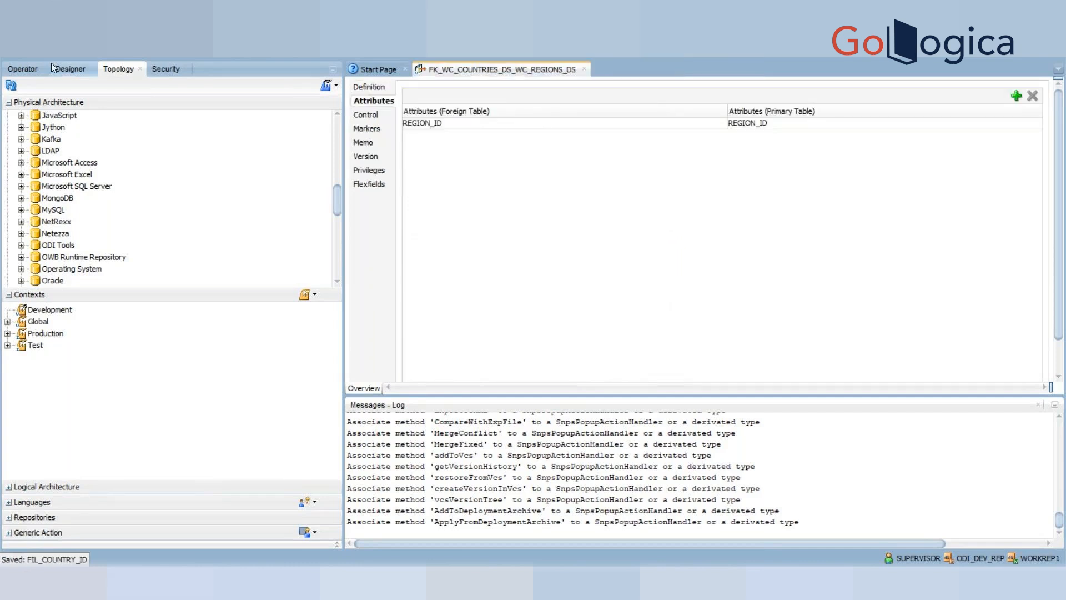
Reopen the saved FIL_COUNTRY_ID filter of WC_COUNTRIES_DS in Designer and recheck its where condition
{"action": "left_click", "coordinate": [70, 68]}
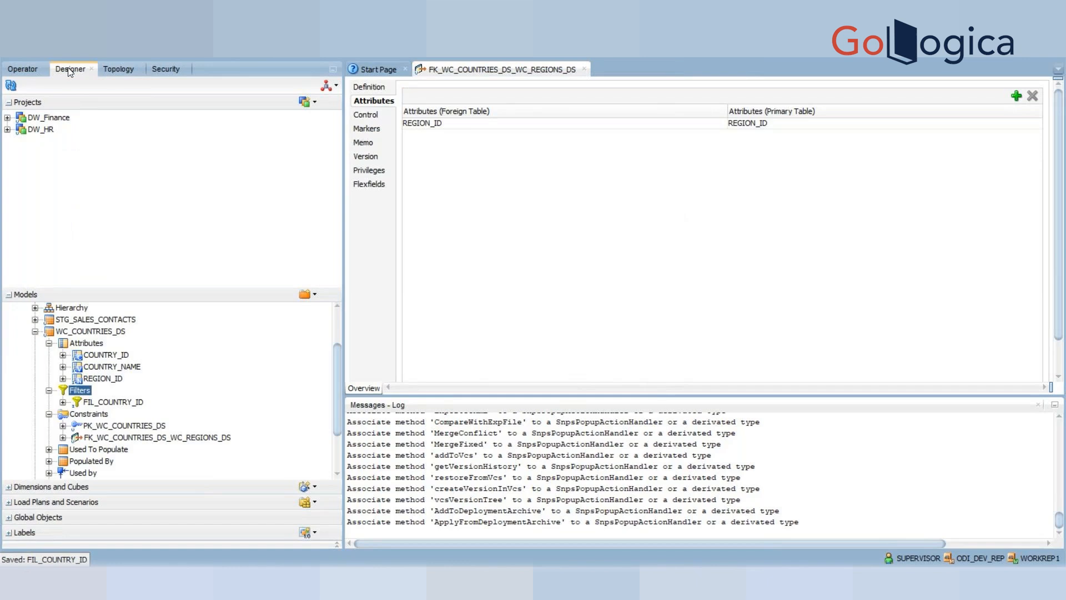
{"action": "left_click", "coordinate": [118, 402]}
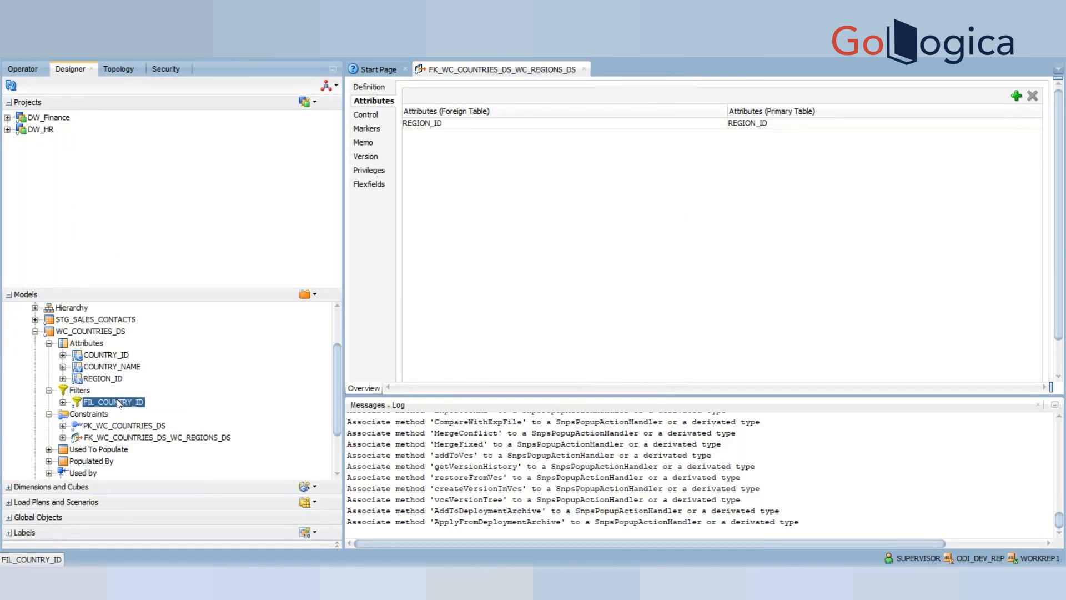
{"action": "double_click", "coordinate": [118, 402]}
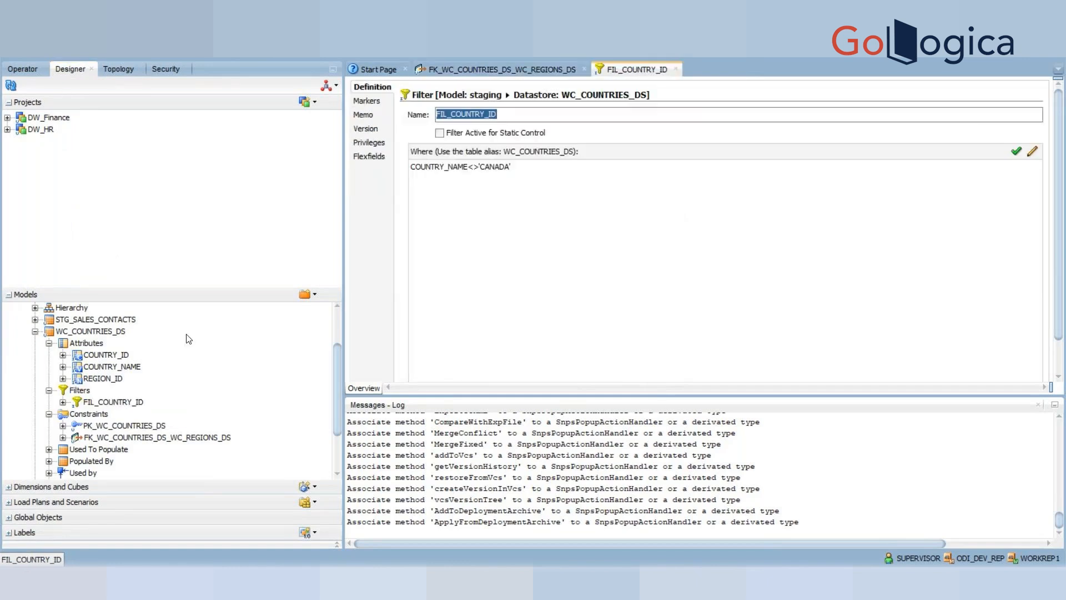
{"action": "left_click", "coordinate": [1017, 154]}
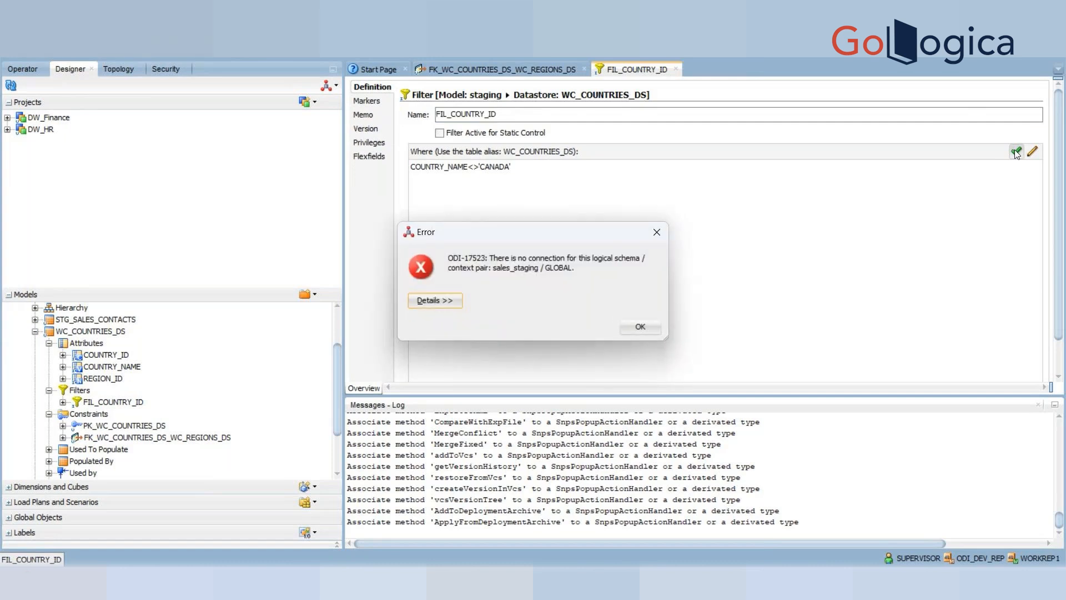
In the Global context, map the sales_staging logical schema to the physical schema DW_SALES_STG.STG_DW, and save and close the context
{"action": "left_click", "coordinate": [640, 327]}
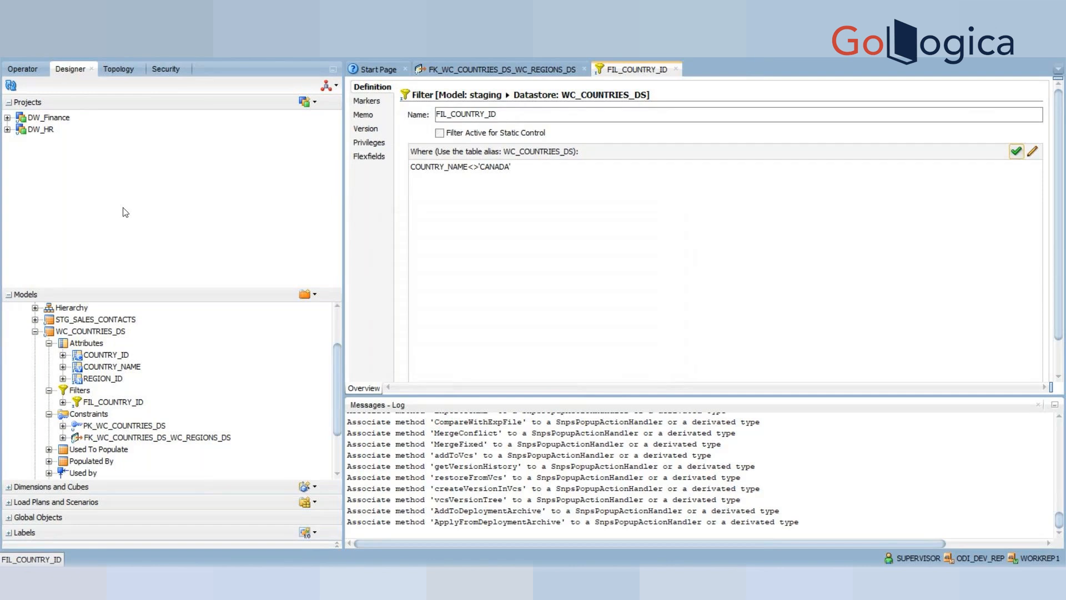
{"action": "left_click", "coordinate": [123, 71]}
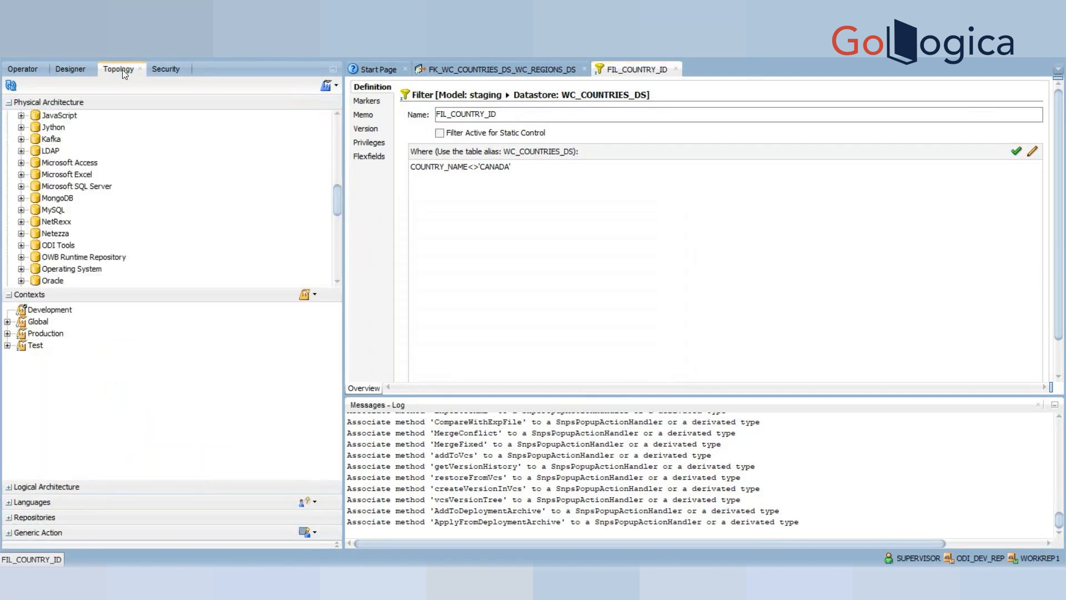
{"action": "left_click", "coordinate": [42, 324]}
{"action": "double_click", "coordinate": [42, 324]}
{"action": "left_click", "coordinate": [377, 117]}
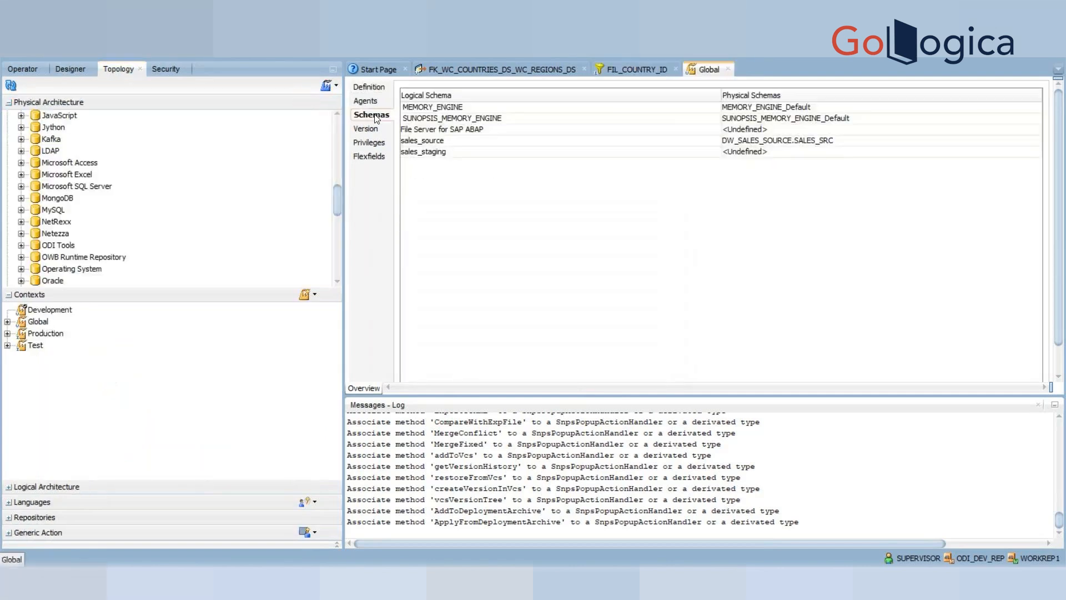
{"action": "left_click", "coordinate": [769, 153]}
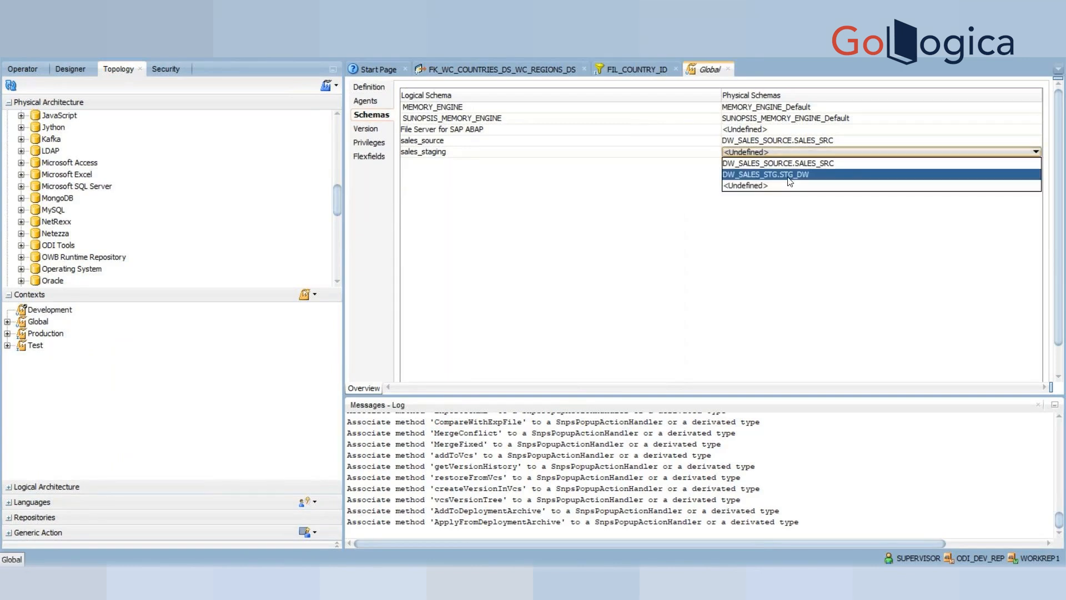
{"action": "left_click", "coordinate": [787, 176]}
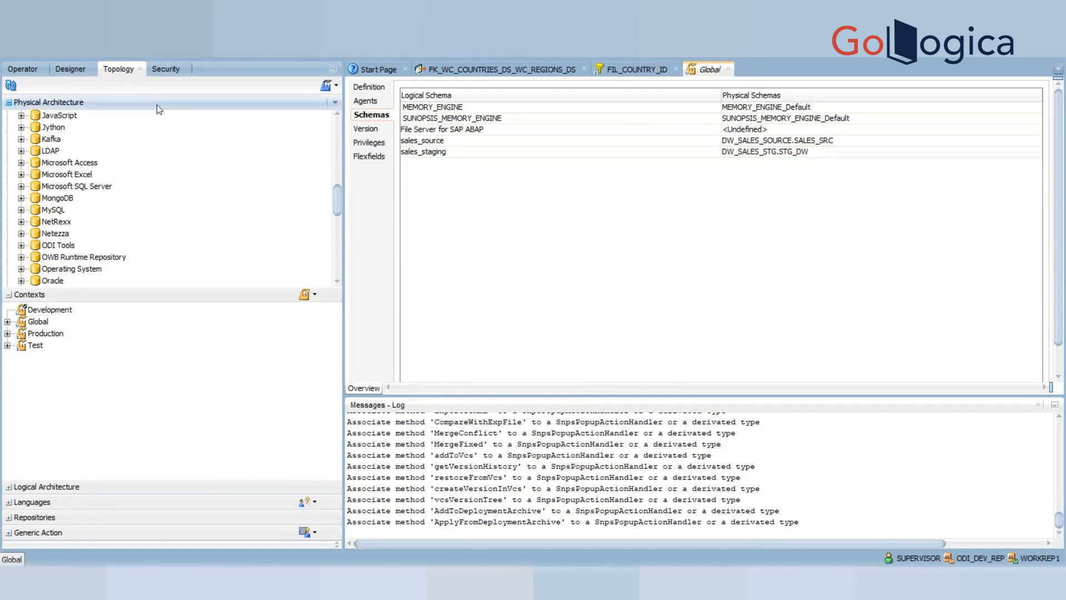
{"action": "left_click", "coordinate": [41, 52]}
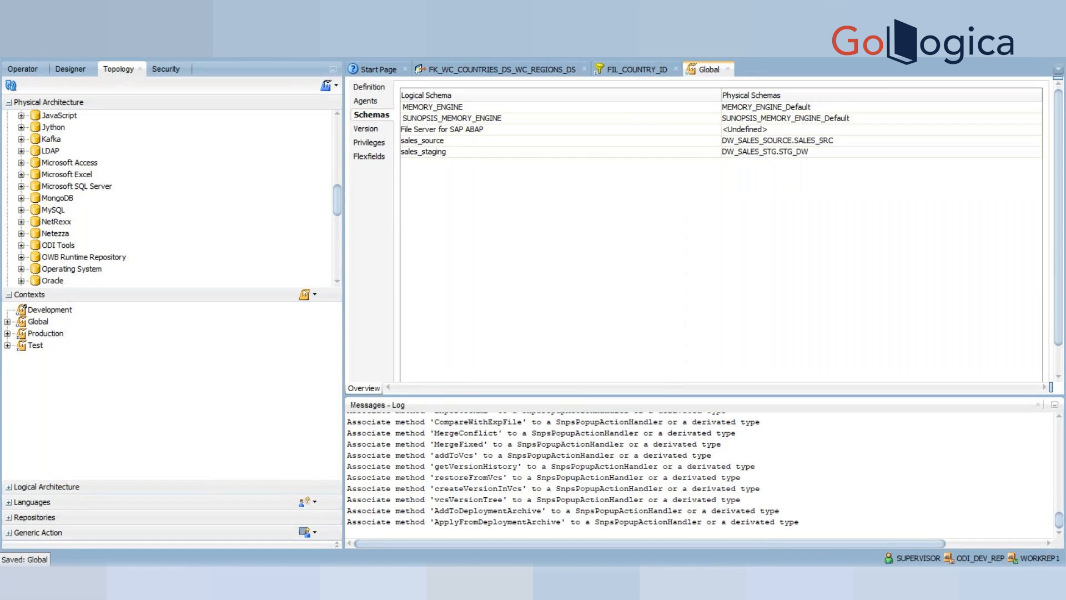
{"action": "left_click", "coordinate": [727, 69]}
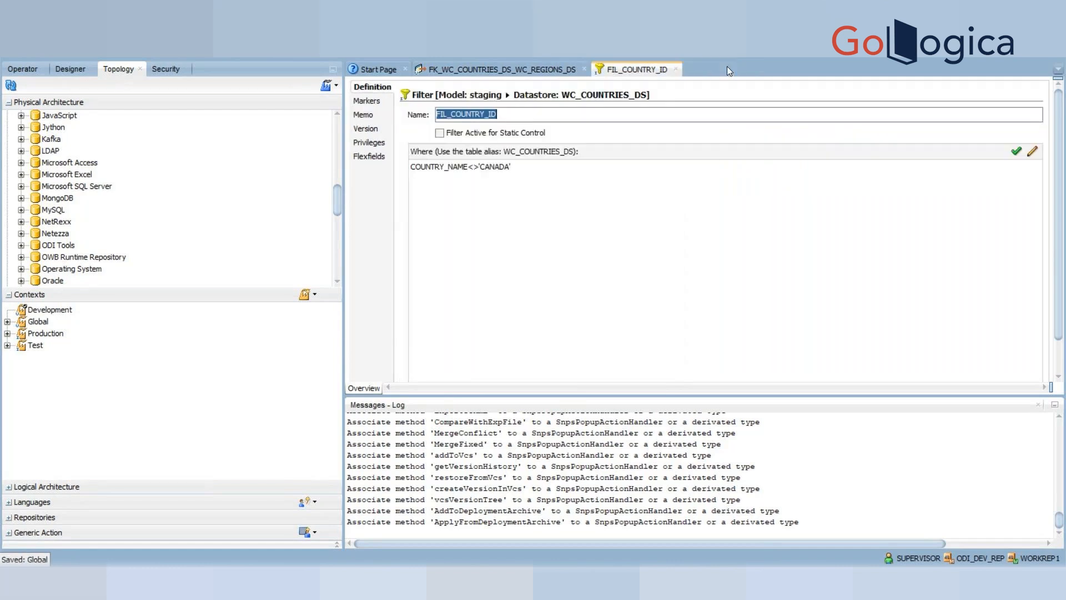
Revalidate the where condition of the FIL_COUNTRY_ID filter, and close the filter and foreign key editors
{"action": "left_click", "coordinate": [1016, 152]}
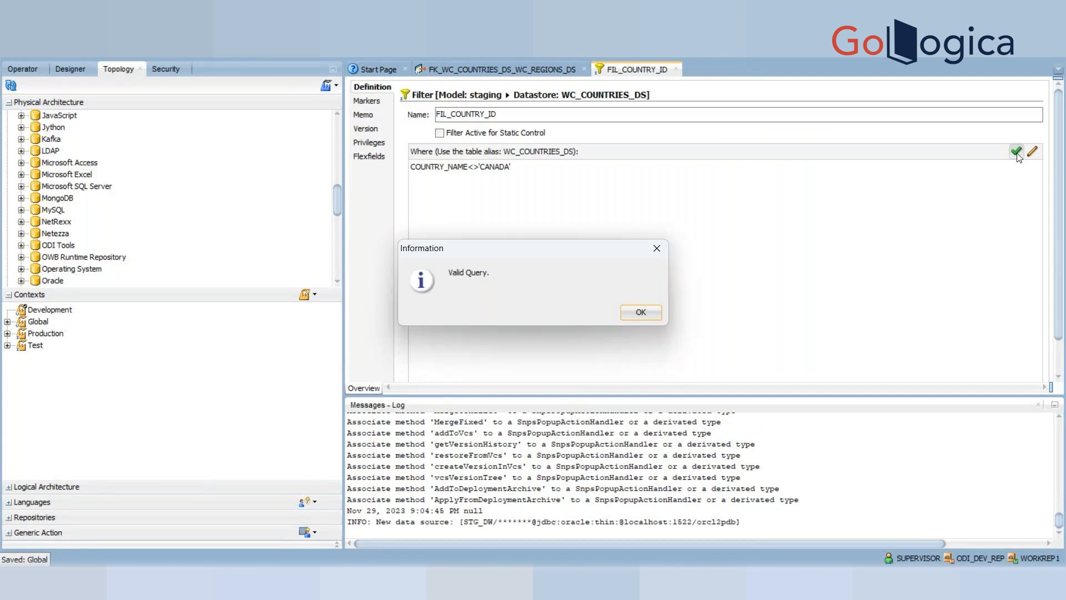
{"action": "left_click", "coordinate": [642, 313]}
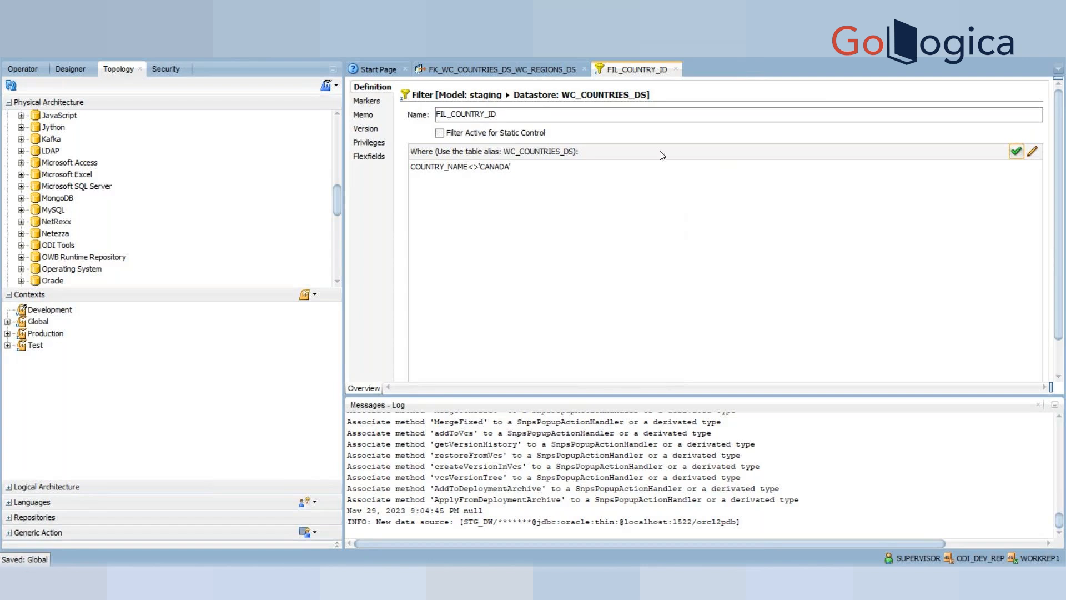
{"action": "left_click", "coordinate": [676, 68]}
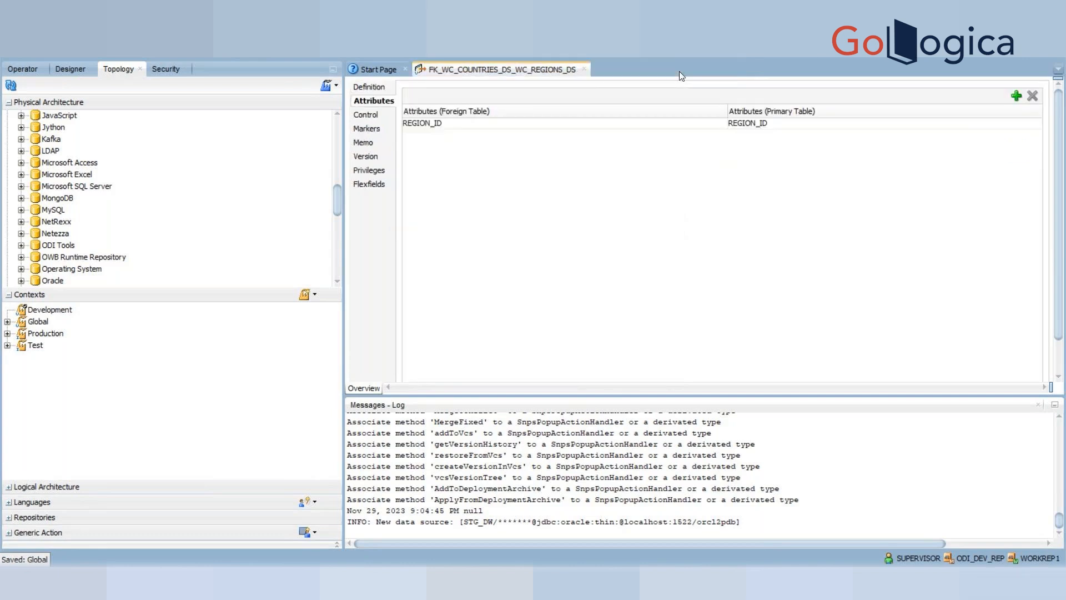
{"action": "left_click", "coordinate": [583, 69]}
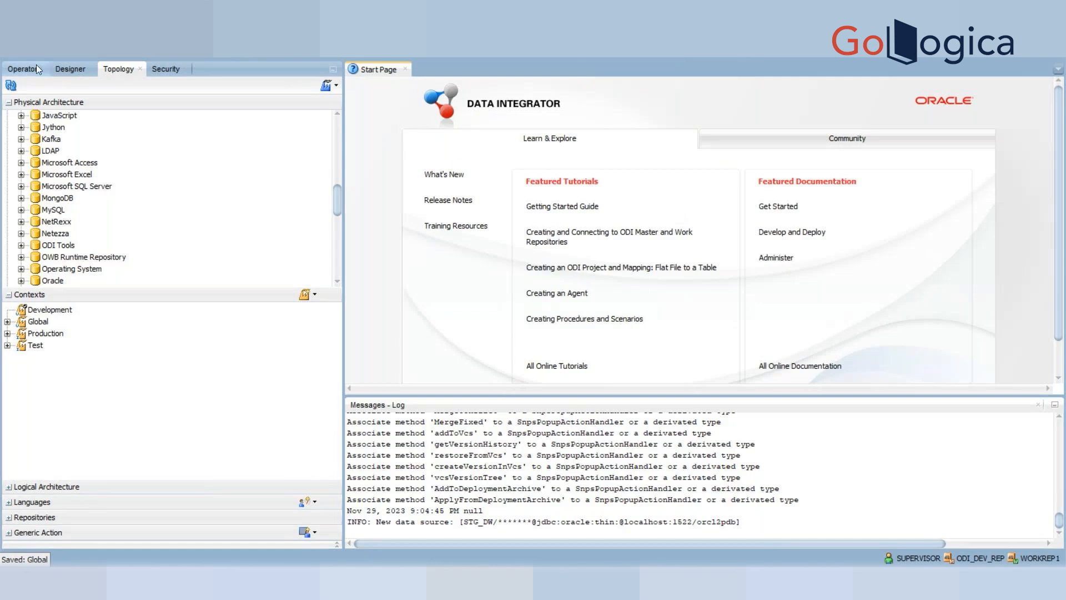
Delete the FIL_COUNTRY_ID filter from the WC_COUNTRIES_DS datastore in Designer
{"action": "left_click", "coordinate": [64, 68]}
{"action": "left_click", "coordinate": [128, 403]}
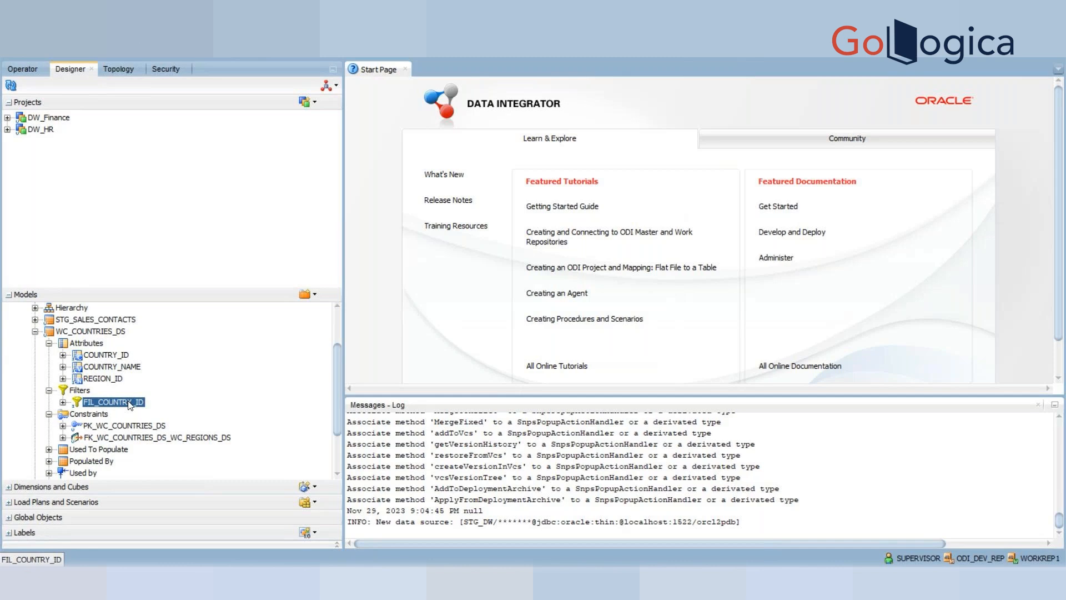
{"action": "right_click", "coordinate": [129, 404]}
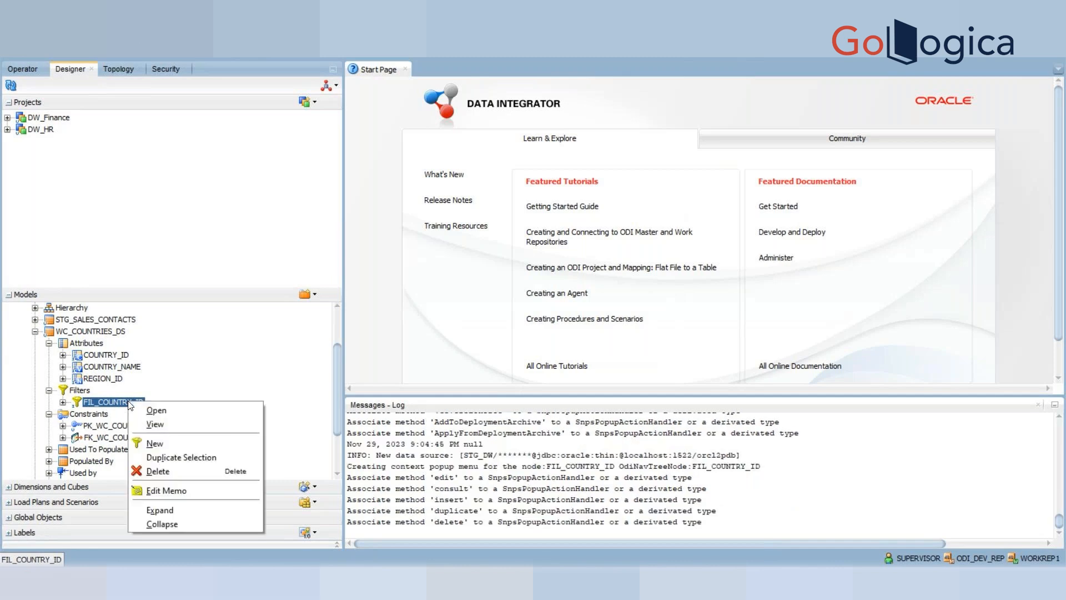
{"action": "left_click", "coordinate": [171, 470]}
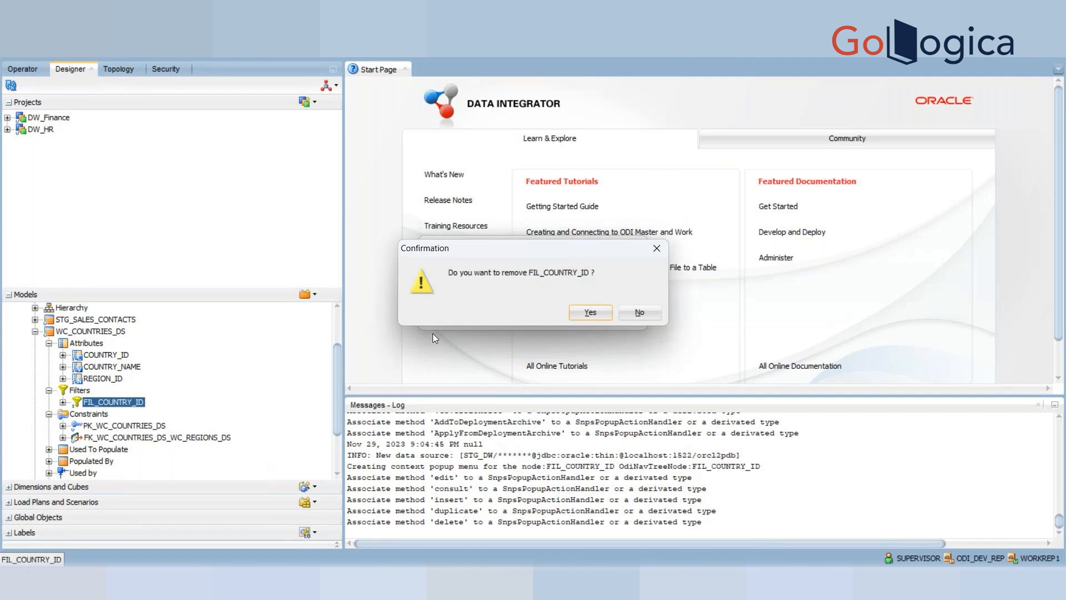
{"action": "left_click", "coordinate": [580, 309]}
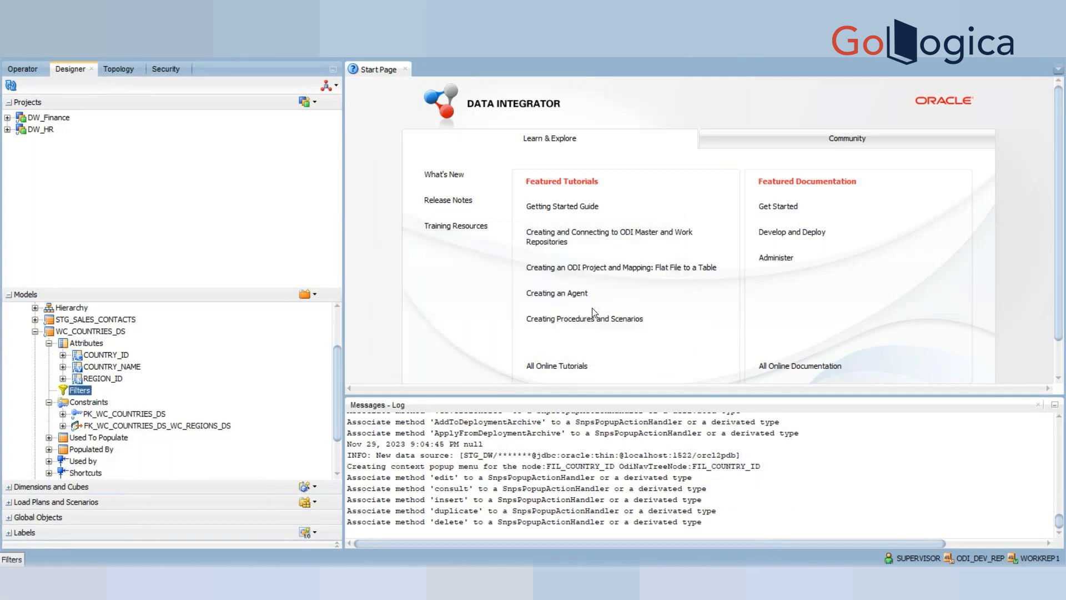
Look through the SDE_SOURCE_DEPENDENT_EXTRACTS folder of DW_Finance and the Sales folder mappings of DW_HR
{"action": "left_click", "coordinate": [6, 117]}
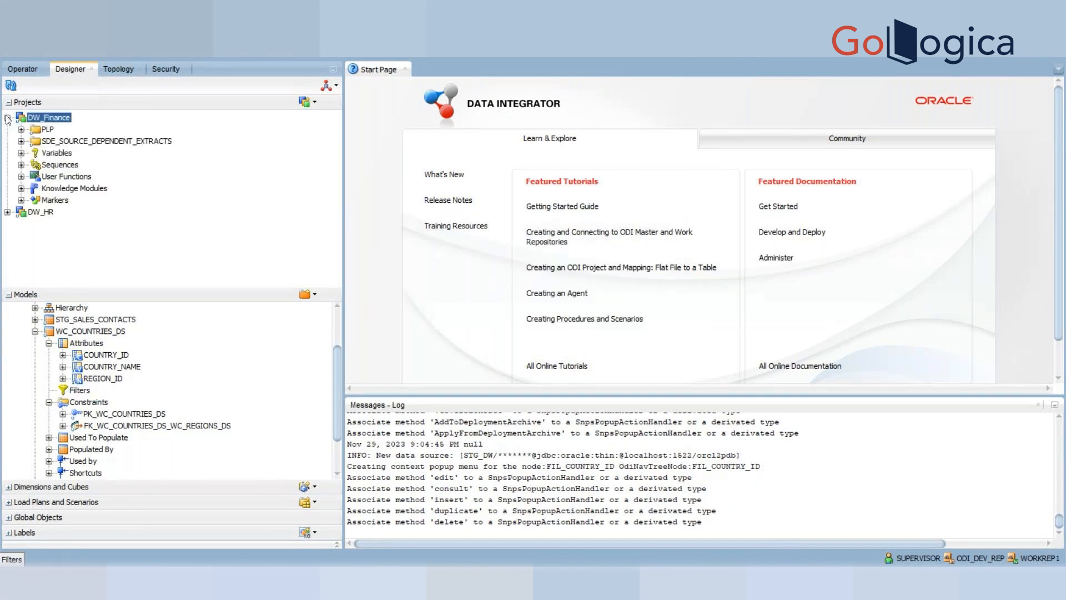
{"action": "left_click", "coordinate": [22, 141]}
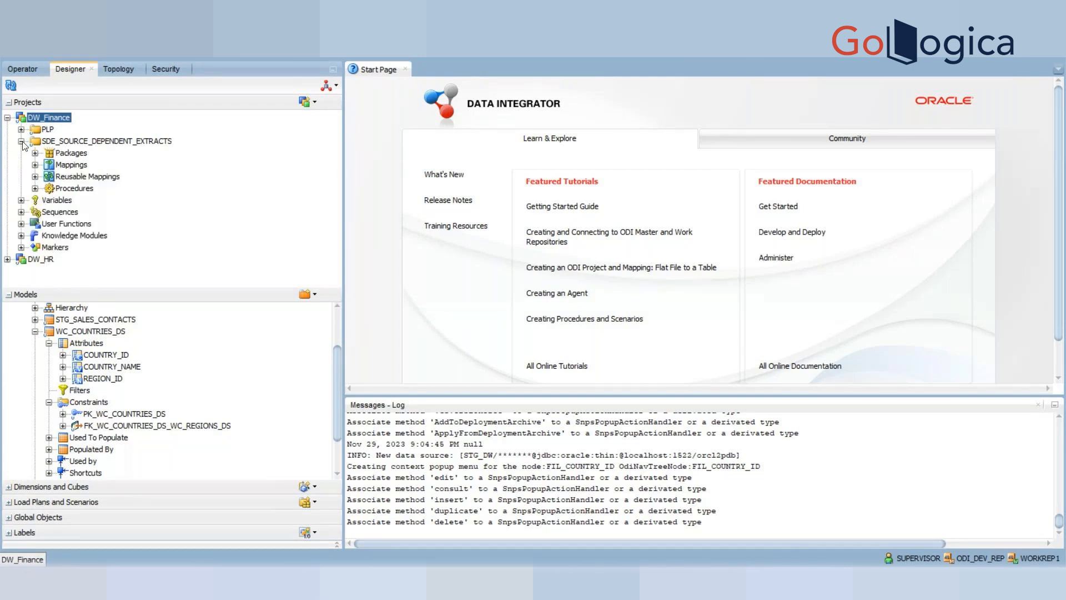
{"action": "left_click", "coordinate": [7, 259]}
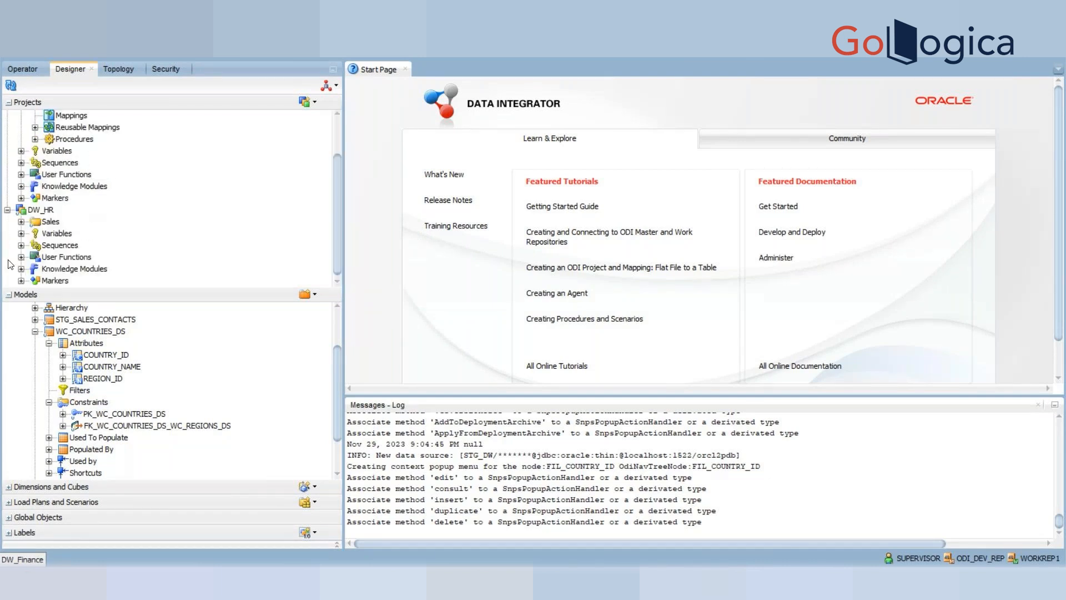
{"action": "left_click", "coordinate": [21, 221]}
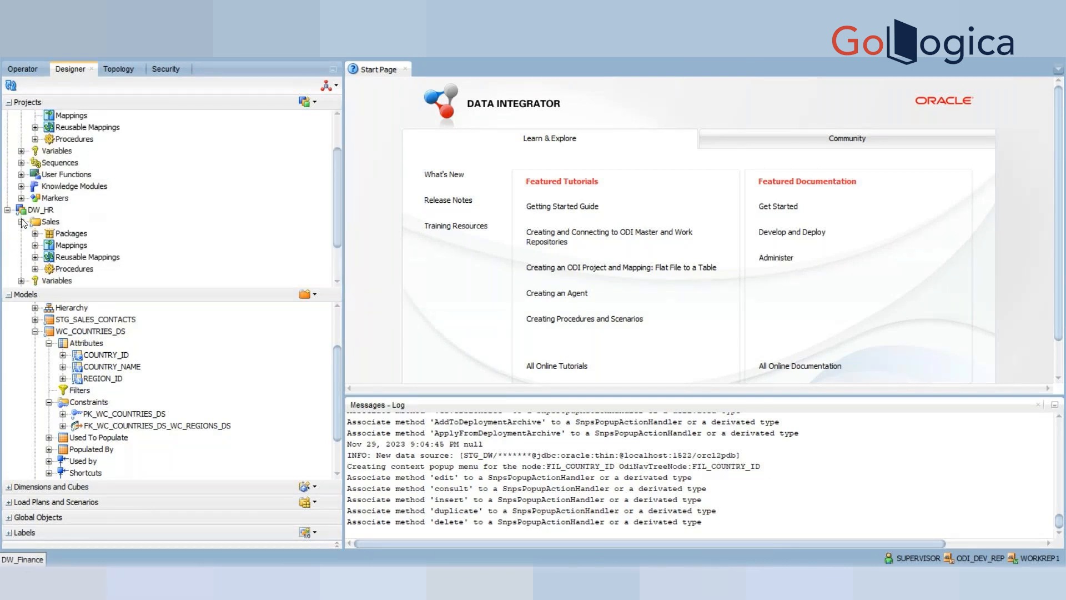
{"action": "left_click", "coordinate": [35, 245]}
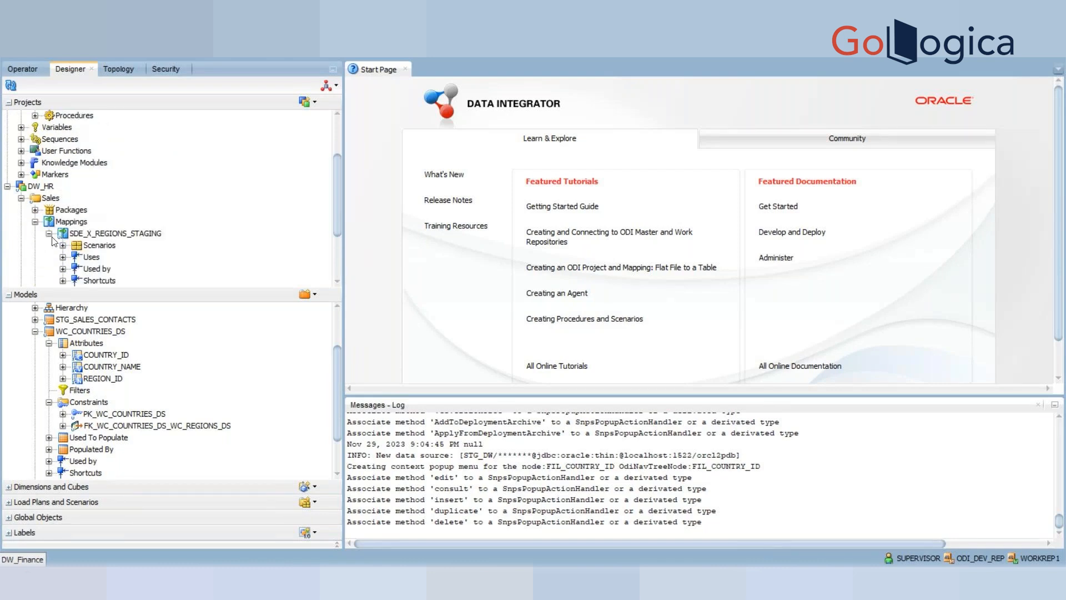
{"action": "left_click_drag", "start_coordinate": [336, 214], "coordinate": [335, 254]}
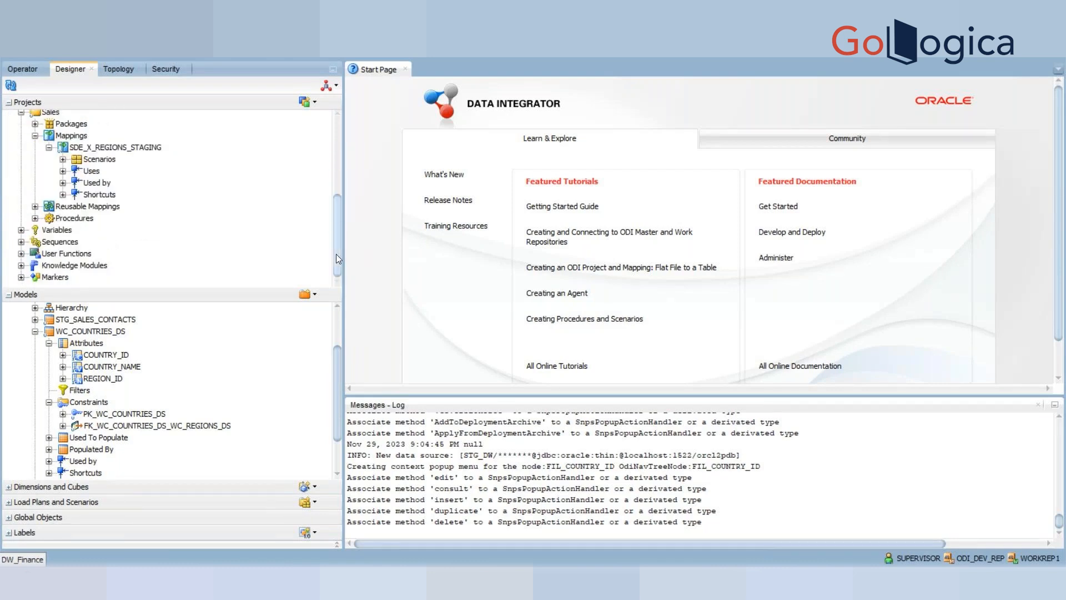
{"action": "left_click", "coordinate": [339, 125]}
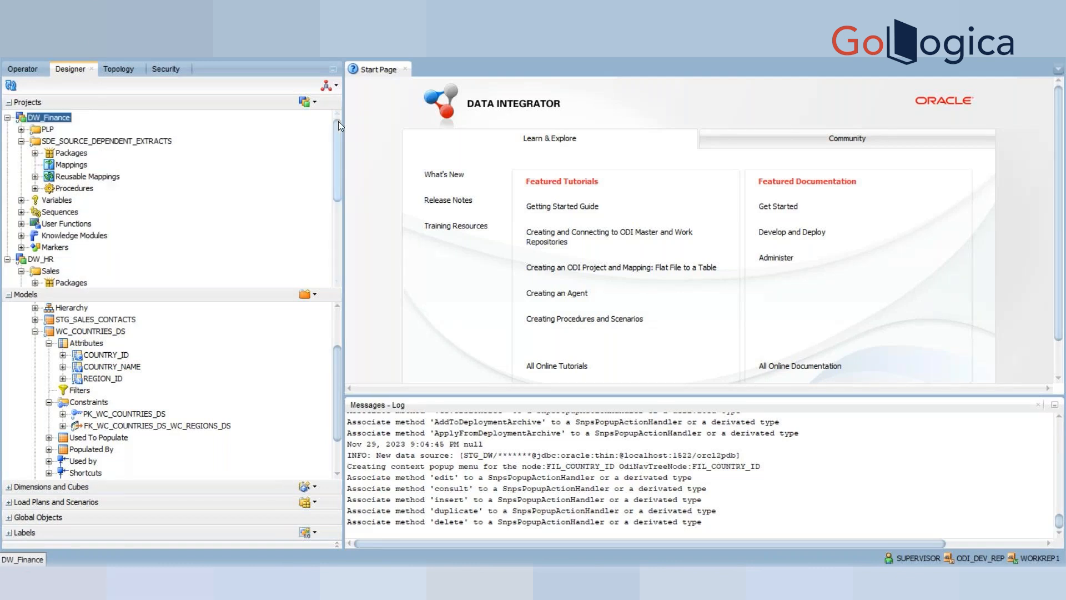
Create a mapping named X_WC_COUNTRIES_DS with an empty dataset in the SDE_SOURCE_DEPENDENT_EXTRACTS folder of DW_Finance
{"action": "left_click", "coordinate": [68, 176]}
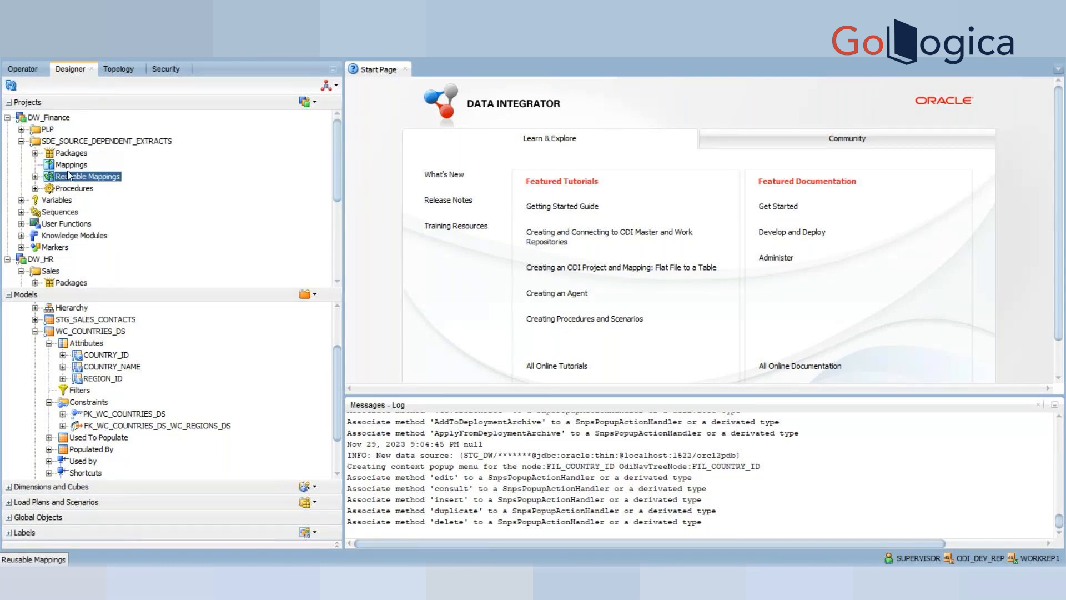
{"action": "left_click", "coordinate": [71, 166]}
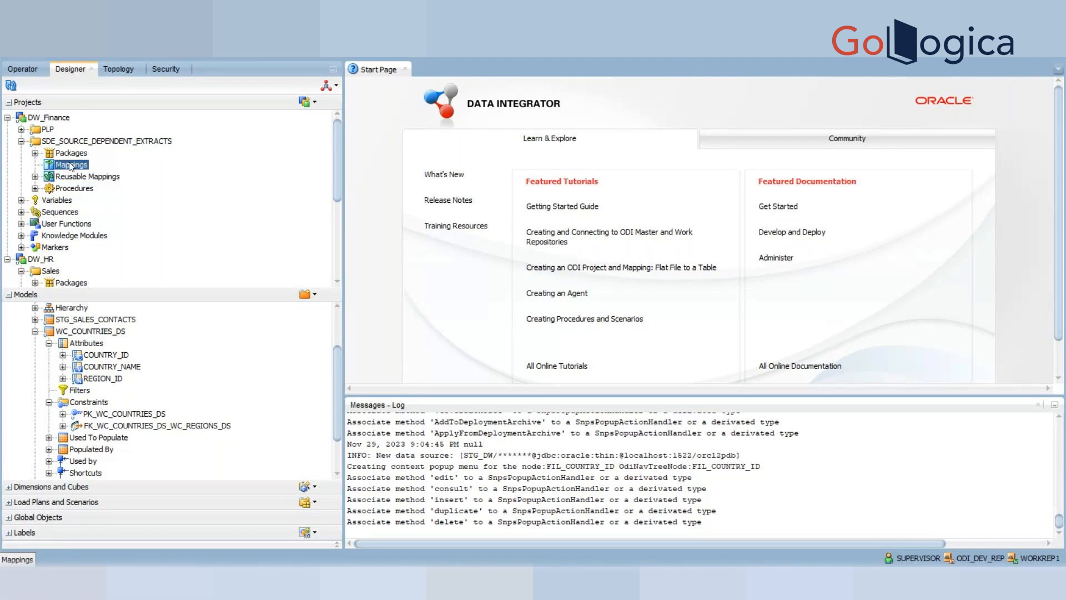
{"action": "right_click", "coordinate": [71, 166]}
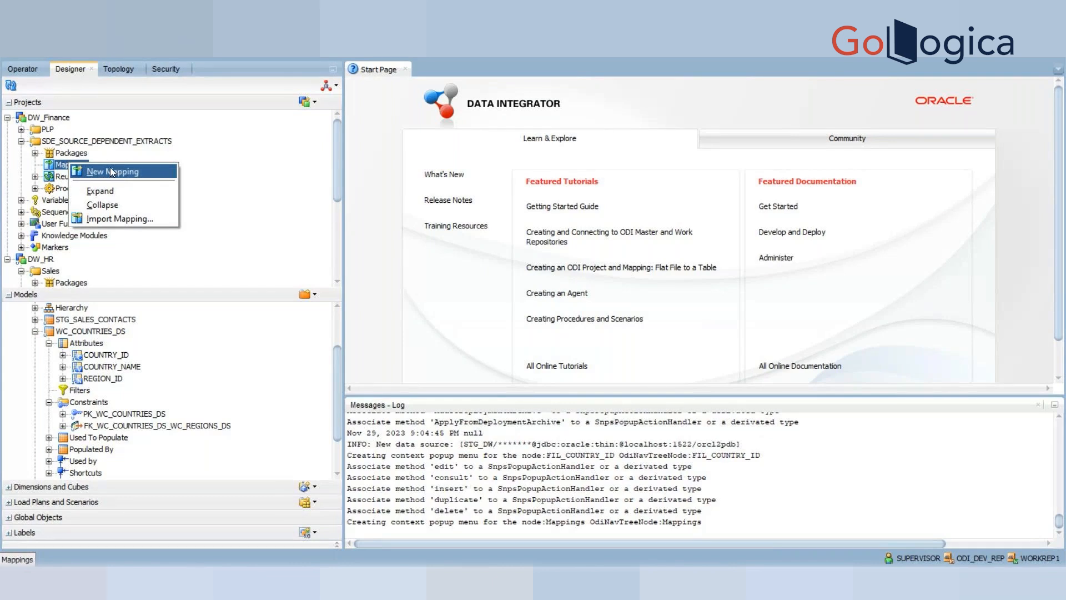
{"action": "left_click", "coordinate": [113, 172]}
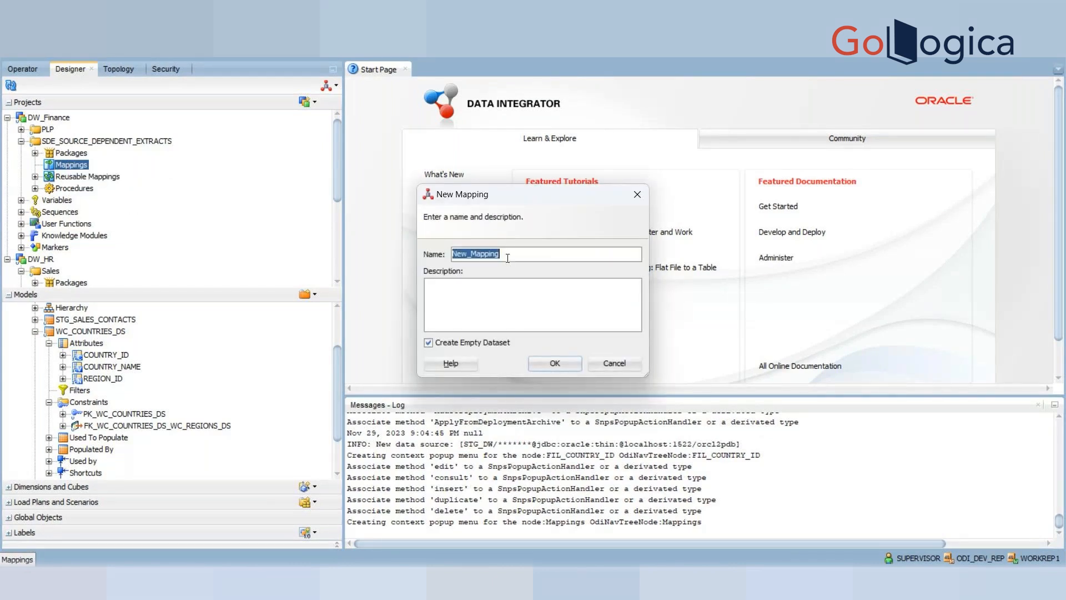
{"action": "type", "text": "X_WC_COUNTRIES_DS"}
{"action": "left_click", "coordinate": [551, 363]}
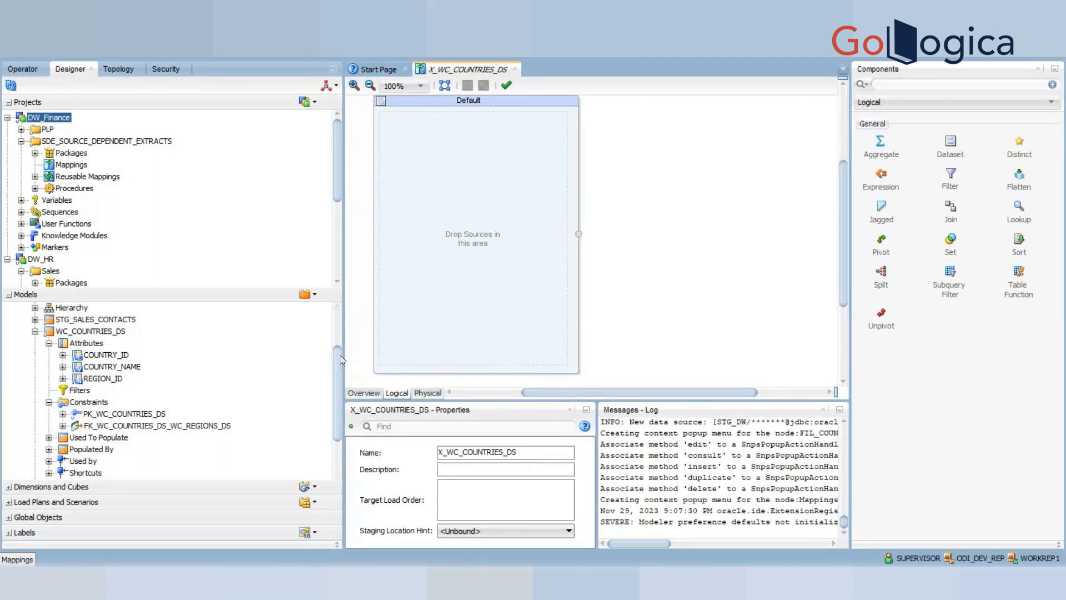
Add the COUNTRIES datastore from the sales_source model to the mapping's Default dataset as the source
{"action": "scroll", "coordinate": [340, 356], "scroll_direction": "up", "scroll_amount": 2}
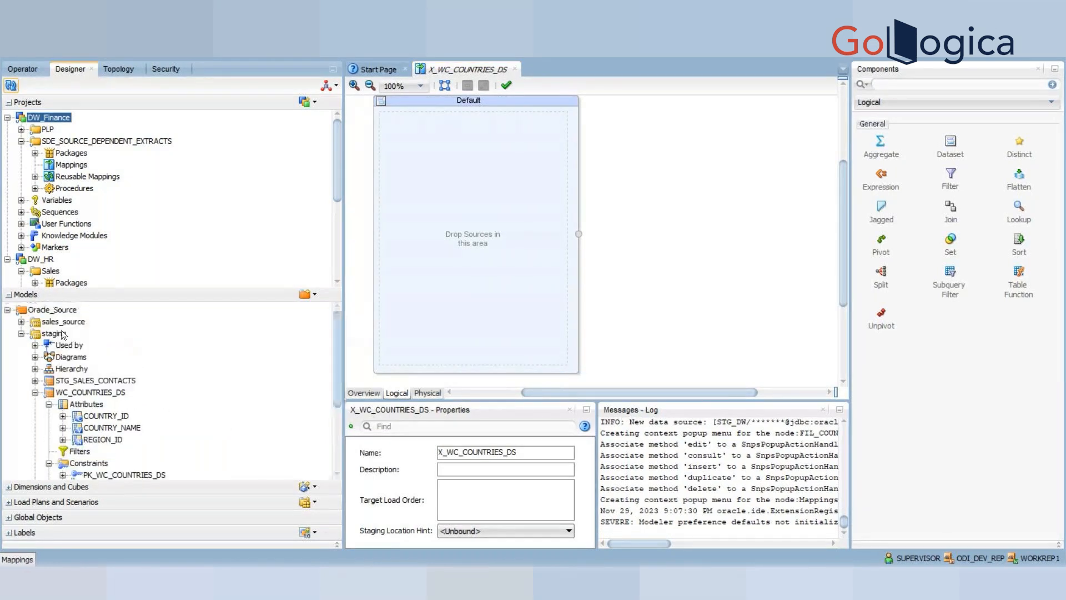
{"action": "left_click", "coordinate": [21, 321]}
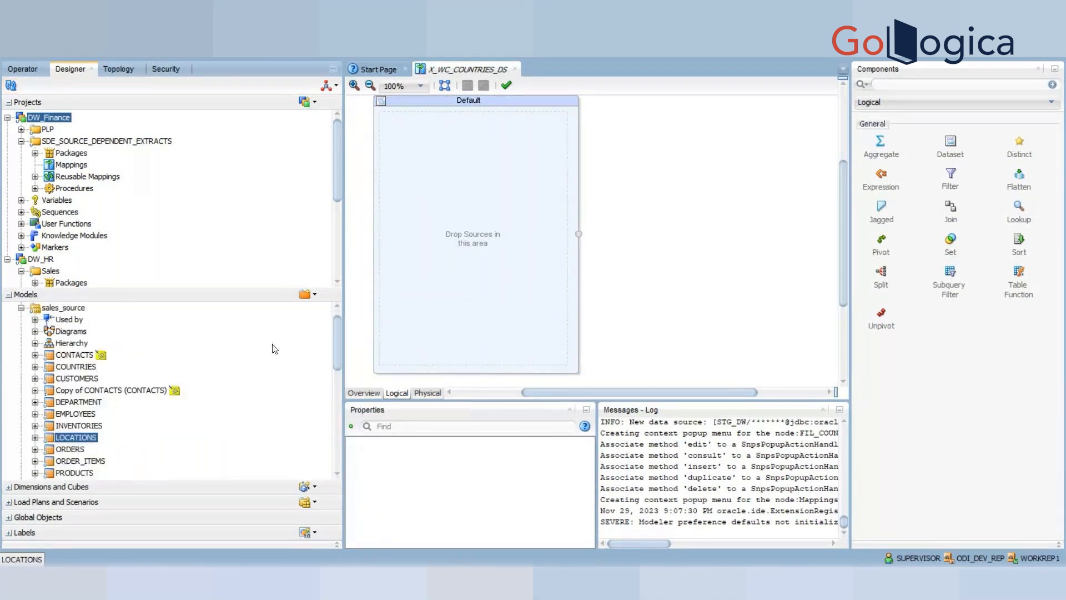
{"action": "left_click_drag", "start_coordinate": [334, 349], "coordinate": [334, 350]}
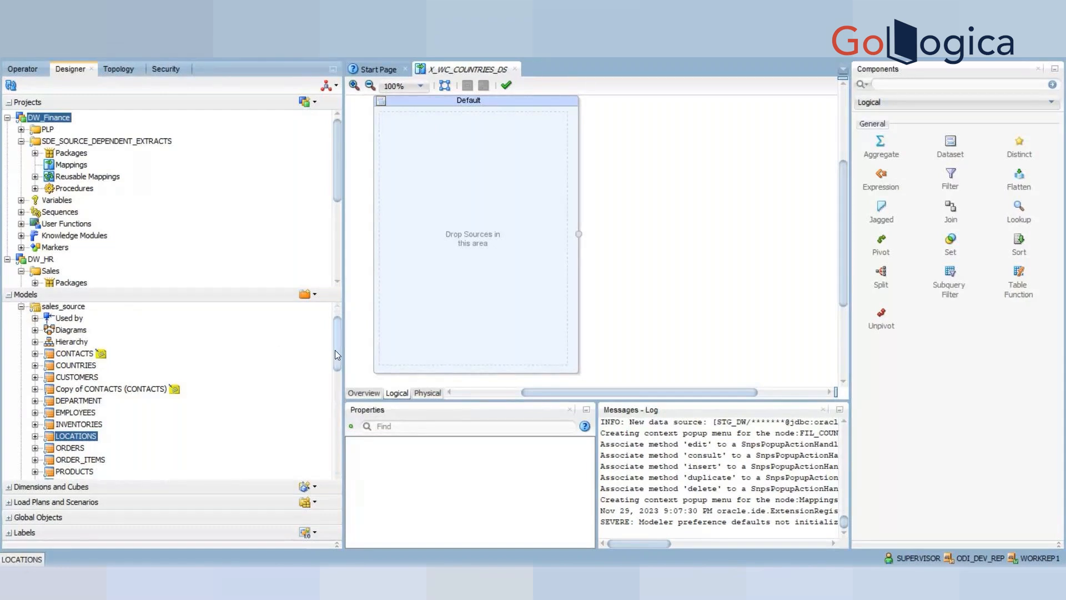
{"action": "left_click_drag", "start_coordinate": [75, 364], "coordinate": [449, 170]}
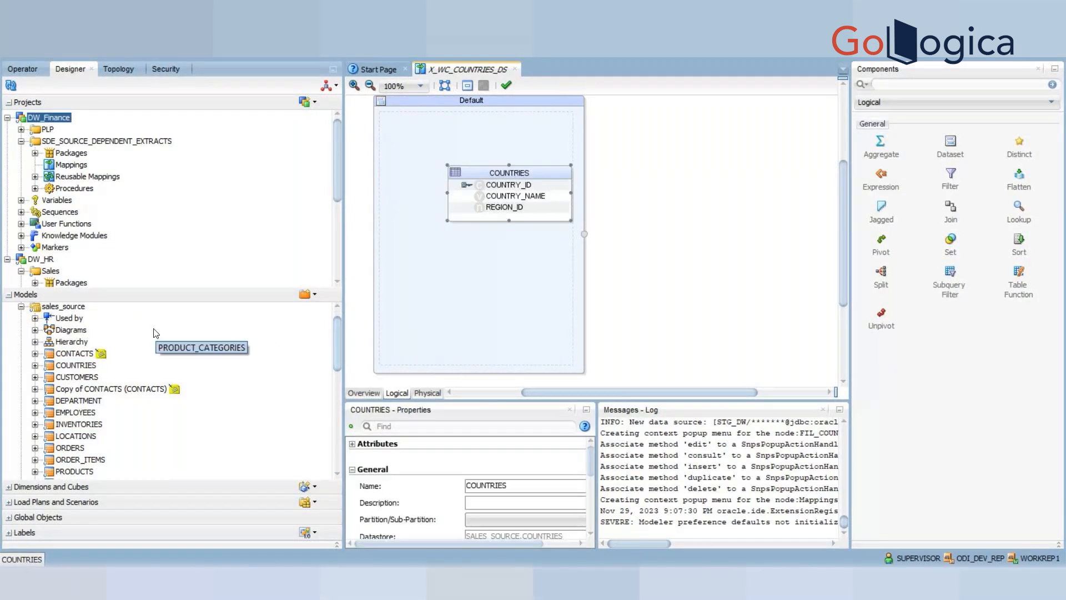
Add the staging WC_COUNTRIES_DS datastore as target outside the Default dataset, and connect the dataset to it with attributes auto-mapped by name, ignoring case
{"action": "left_click", "coordinate": [21, 307]}
{"action": "left_click", "coordinate": [89, 367]}
{"action": "left_click_drag", "start_coordinate": [89, 378], "coordinate": [699, 240]}
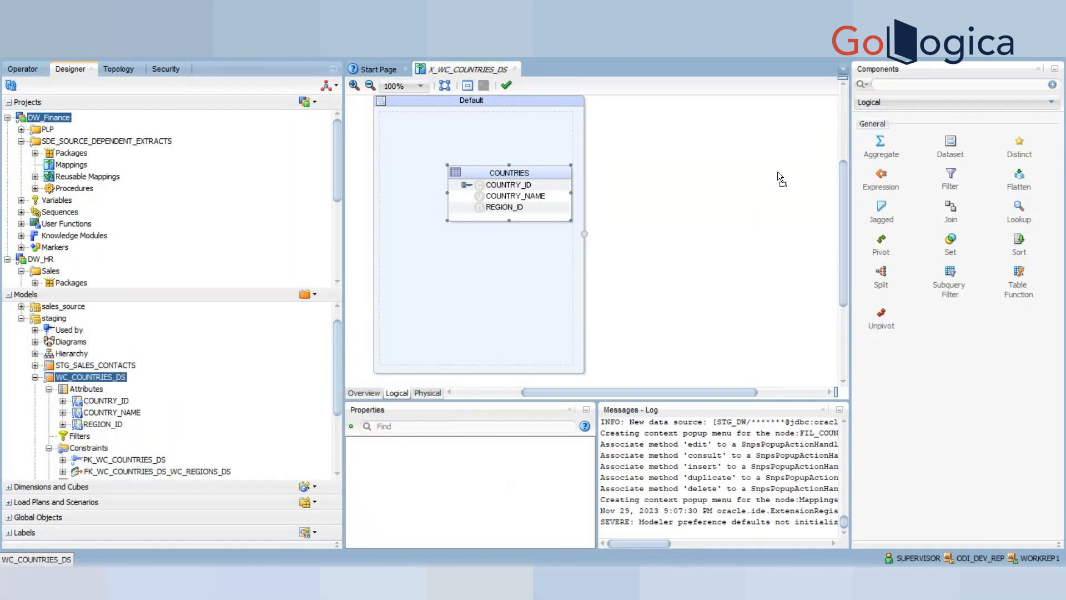
{"action": "left_click_drag", "start_coordinate": [777, 171], "coordinate": [776, 169]}
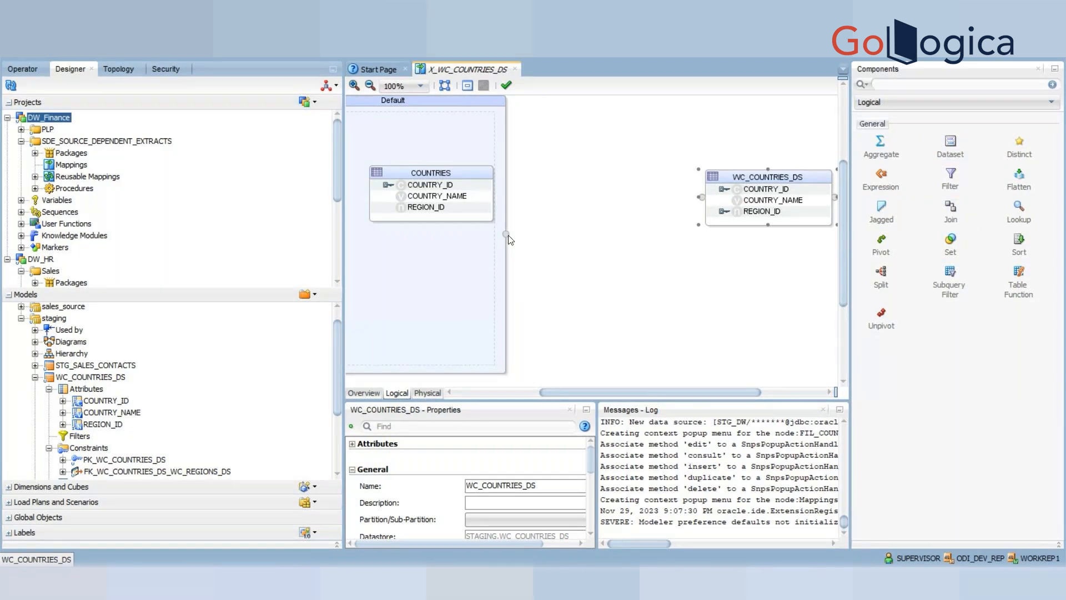
{"action": "left_click_drag", "start_coordinate": [509, 237], "coordinate": [705, 199]}
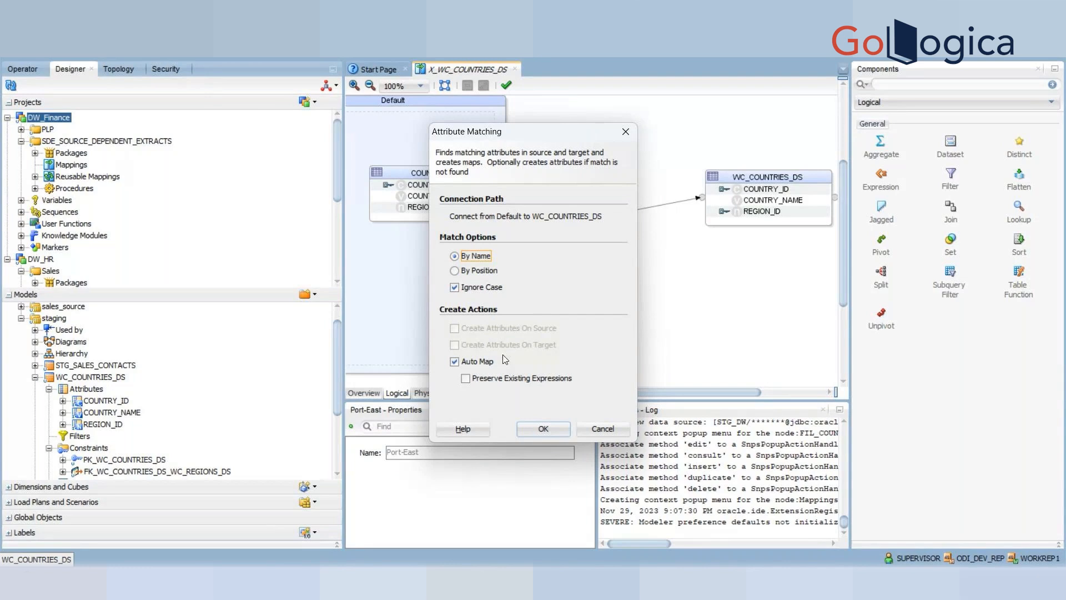
{"action": "left_click", "coordinate": [538, 428]}
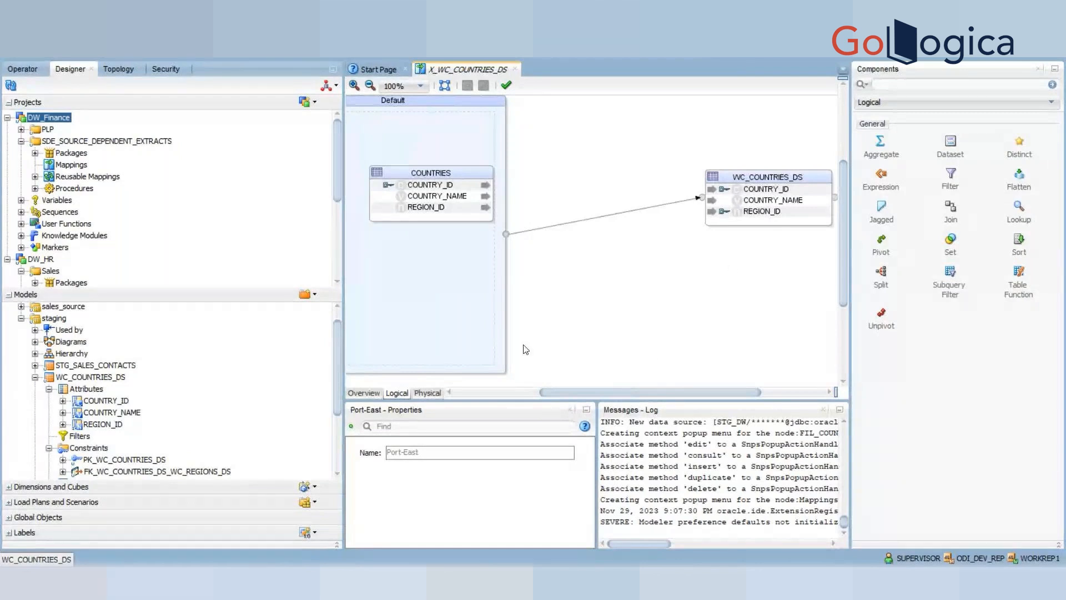
Rename the mapping's Default dataset to COUNTRIES_SOURCE in the logical design
{"action": "left_click", "coordinate": [427, 393]}
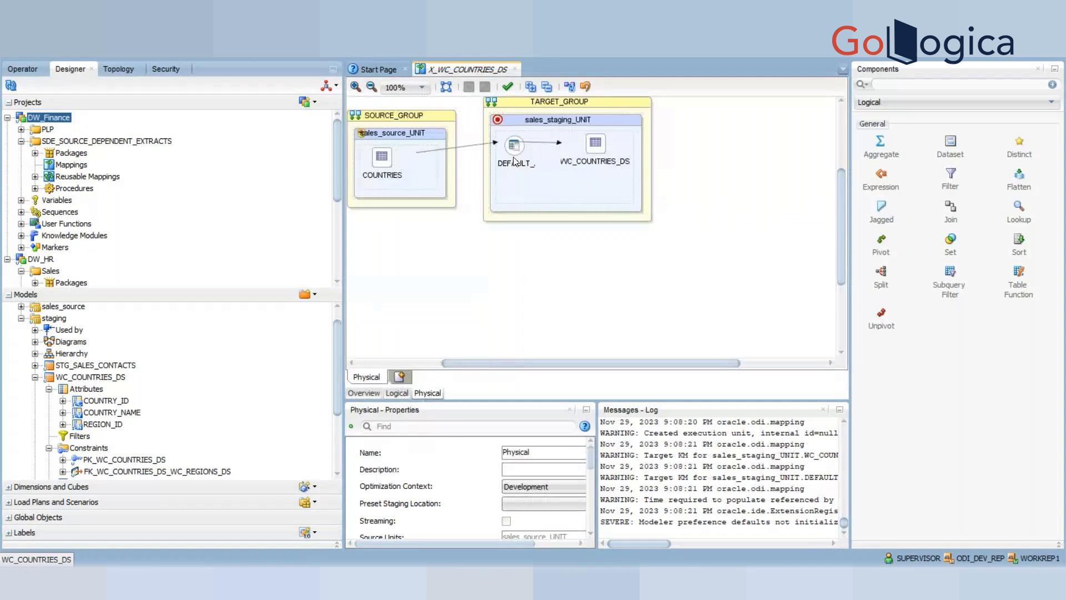
{"action": "left_click", "coordinate": [513, 148]}
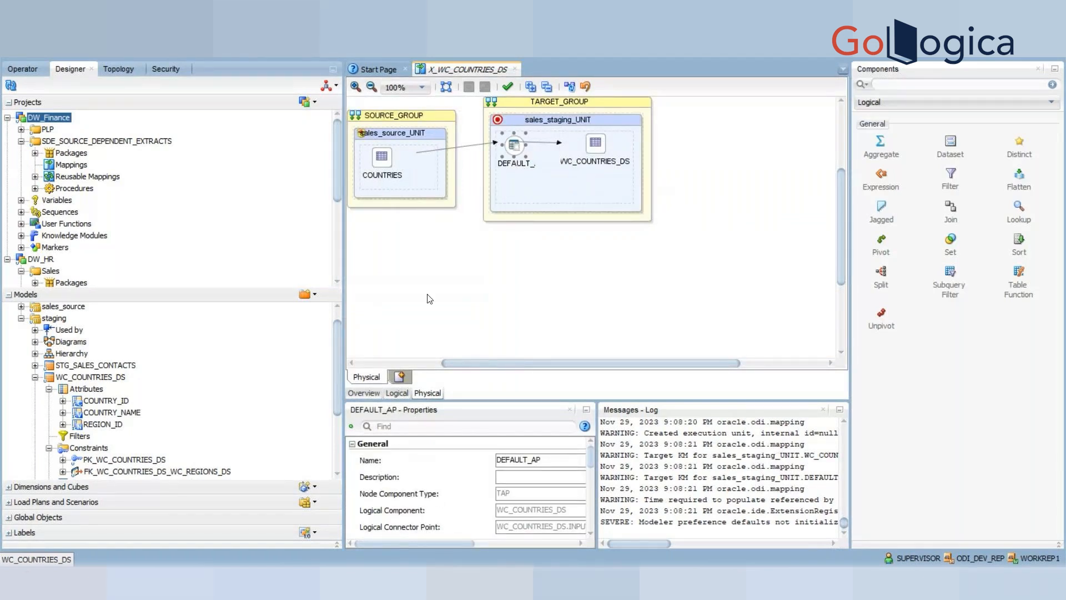
{"action": "left_click", "coordinate": [397, 393]}
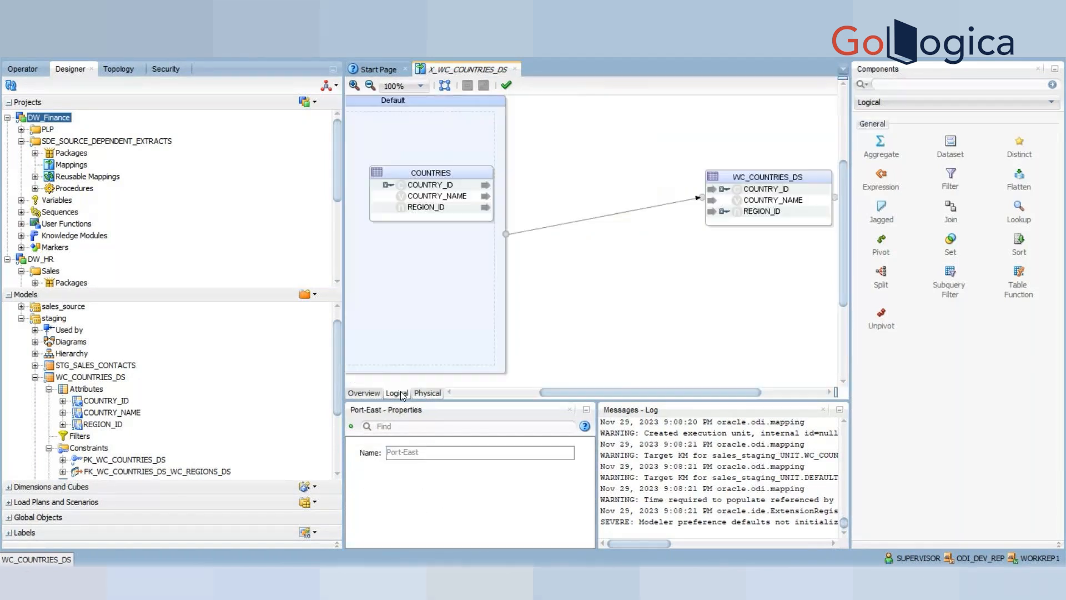
{"action": "left_click", "coordinate": [417, 100]}
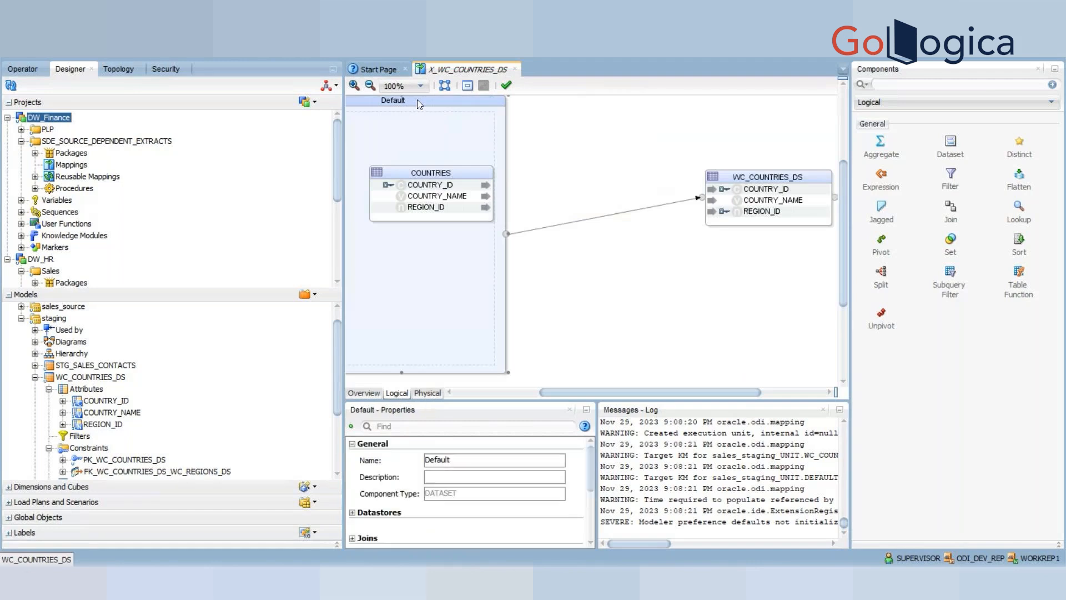
{"action": "double_click", "coordinate": [469, 458]}
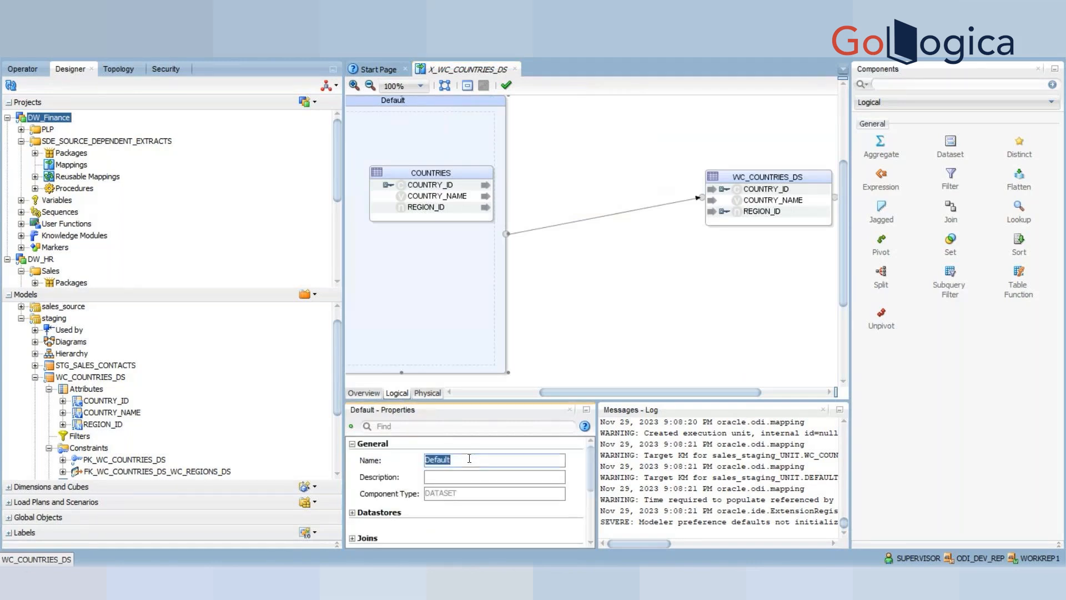
{"action": "type", "text": "COUNTRIES_SOURCE"}
{"action": "left_click", "coordinate": [629, 282]}
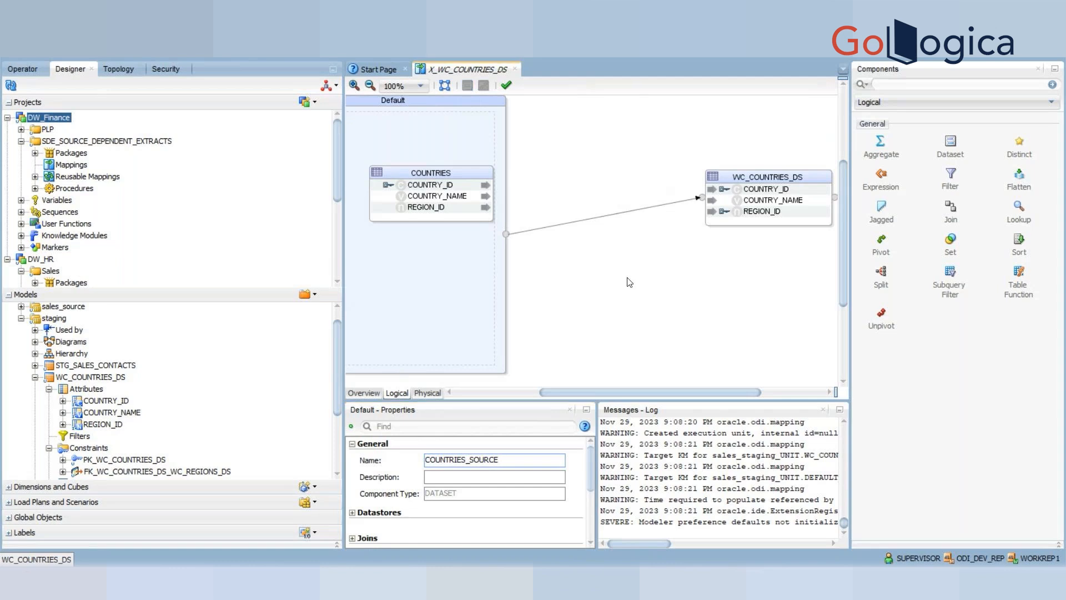
In the physical design, set the loading knowledge module of the DEFAULT_AP access point to LKM SQL to SQL (Built-In).GLOBAL
{"action": "left_click", "coordinate": [424, 393]}
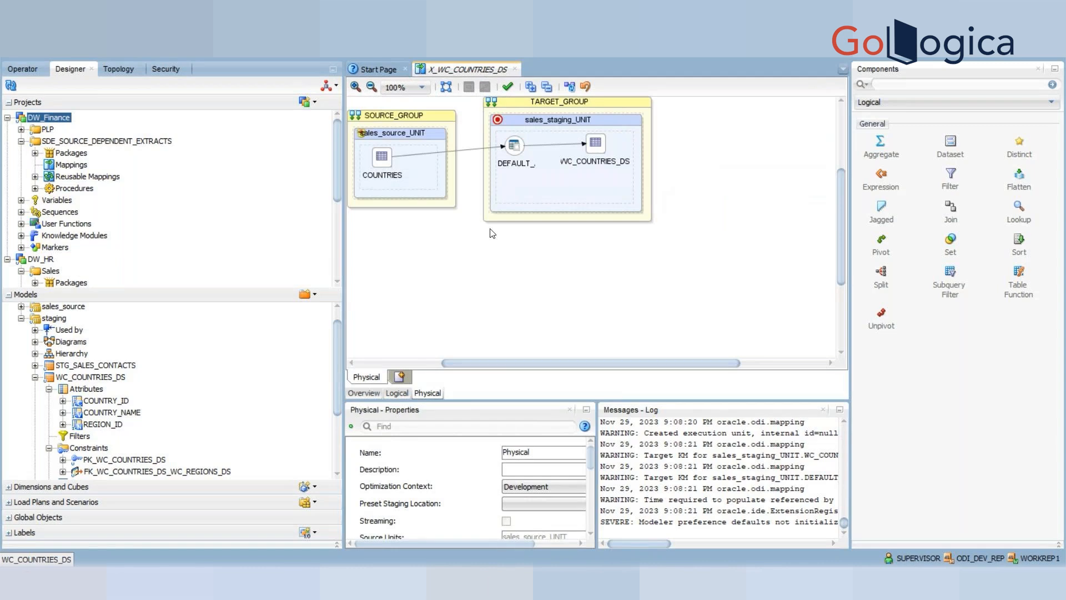
{"action": "left_click", "coordinate": [520, 150]}
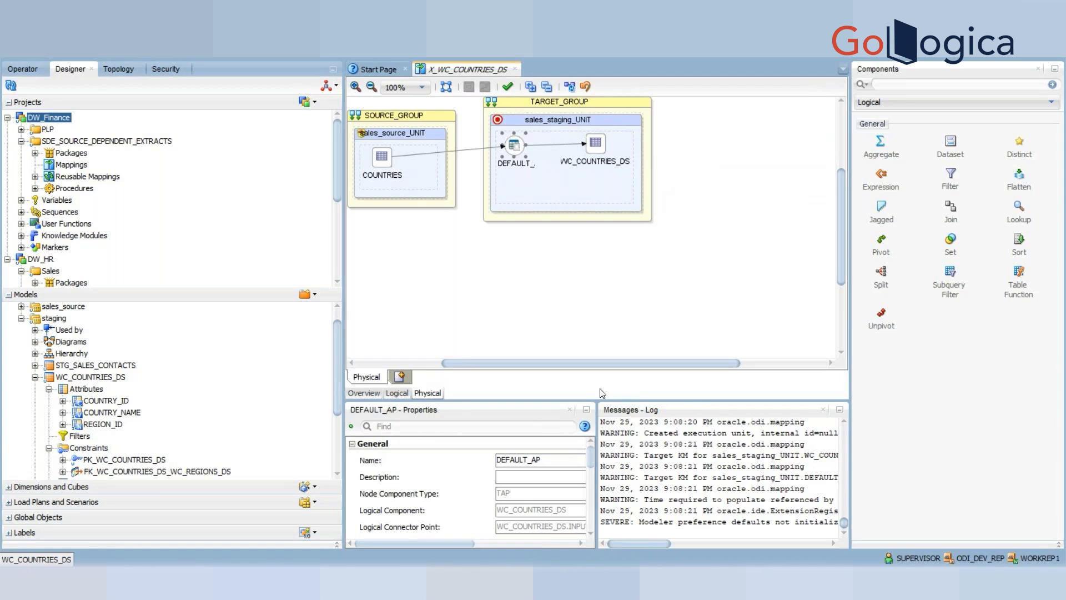
{"action": "left_click_drag", "start_coordinate": [591, 451], "coordinate": [592, 486]}
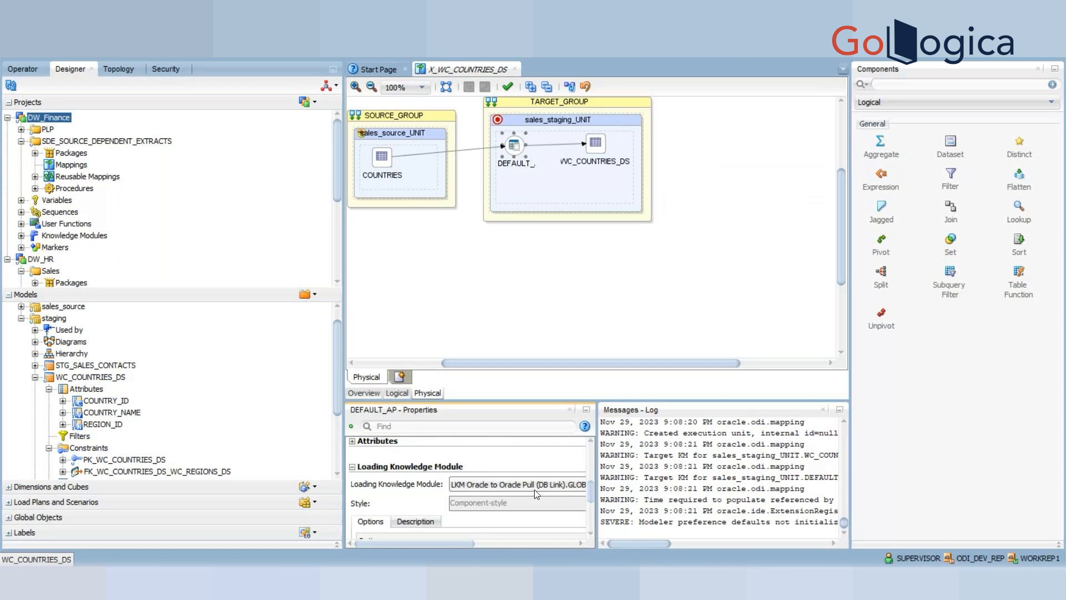
{"action": "left_click", "coordinate": [530, 487]}
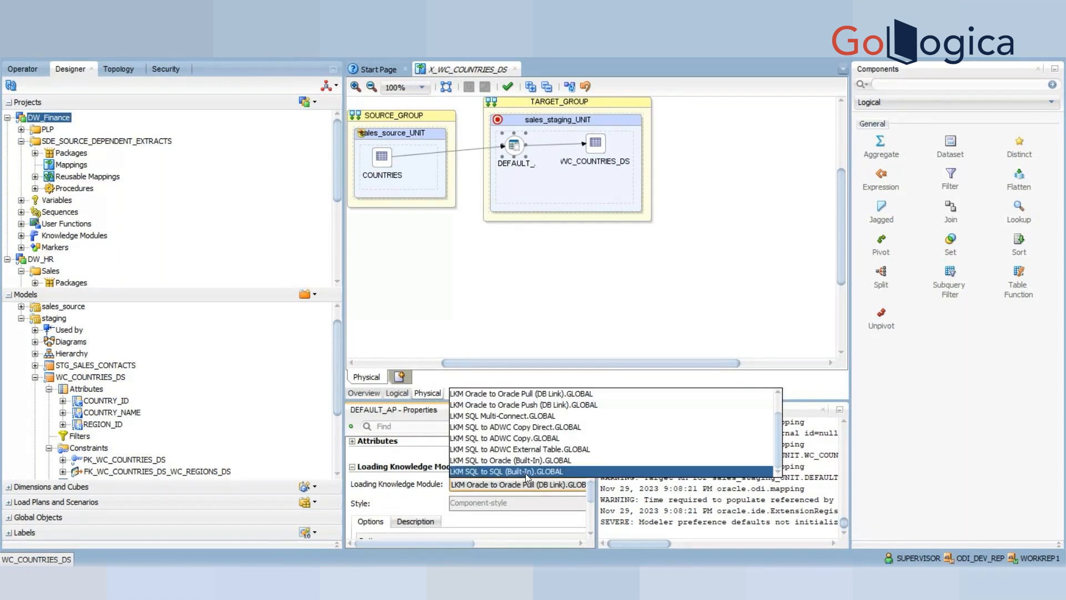
{"action": "left_click", "coordinate": [526, 472]}
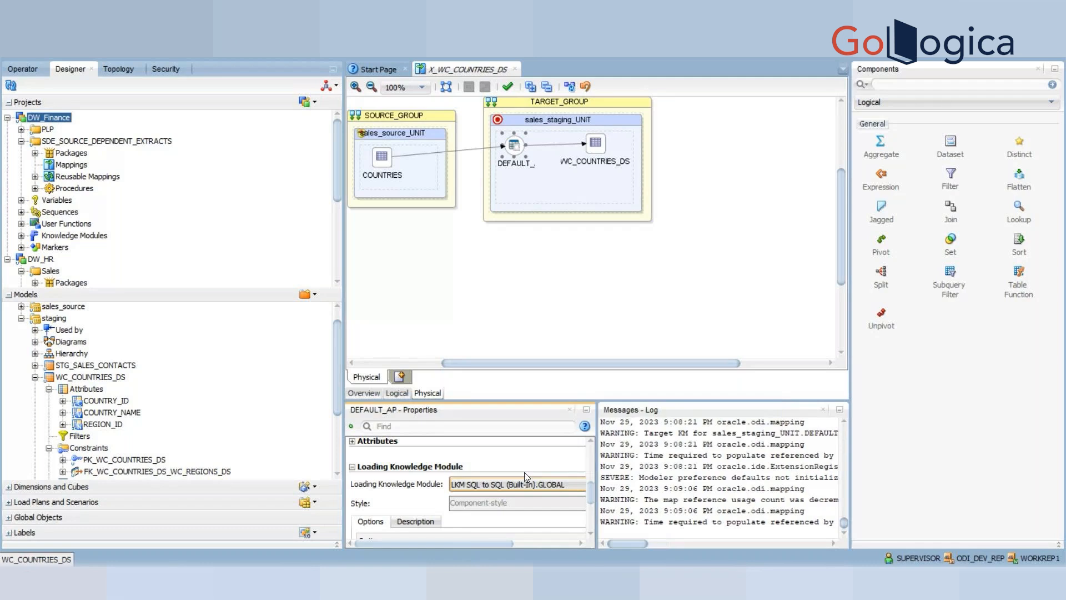
{"action": "left_click_drag", "start_coordinate": [591, 491], "coordinate": [592, 515]}
Set the TRUNCATE_TARGET_TABLE option of the WC_COUNTRIES_DS target's integration knowledge module to True in the physical design
{"action": "left_click", "coordinate": [597, 146]}
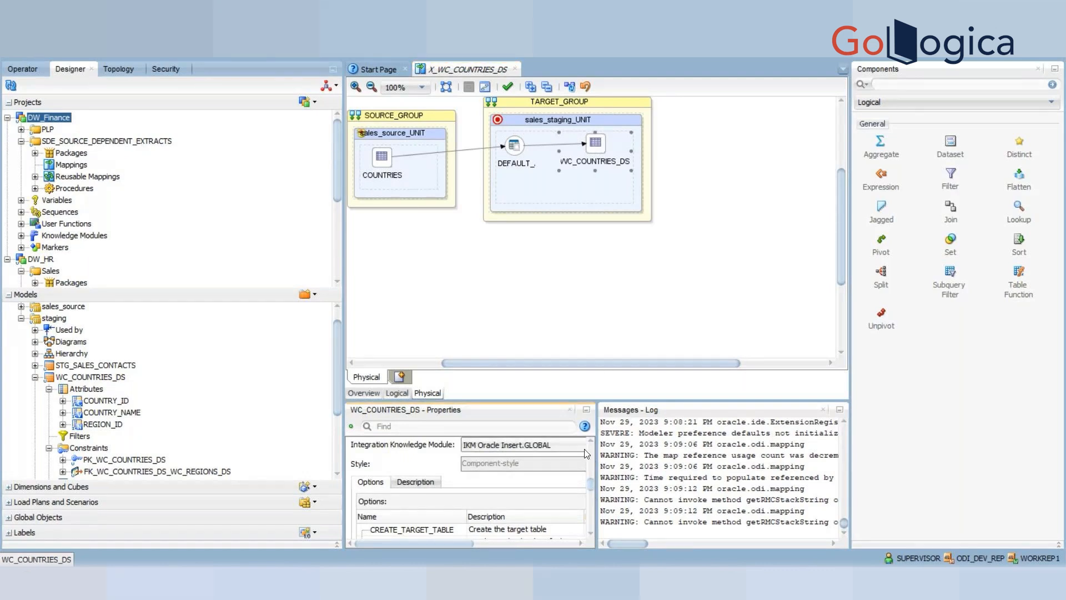
{"action": "scroll", "coordinate": [588, 448], "scroll_direction": "up", "scroll_amount": 3}
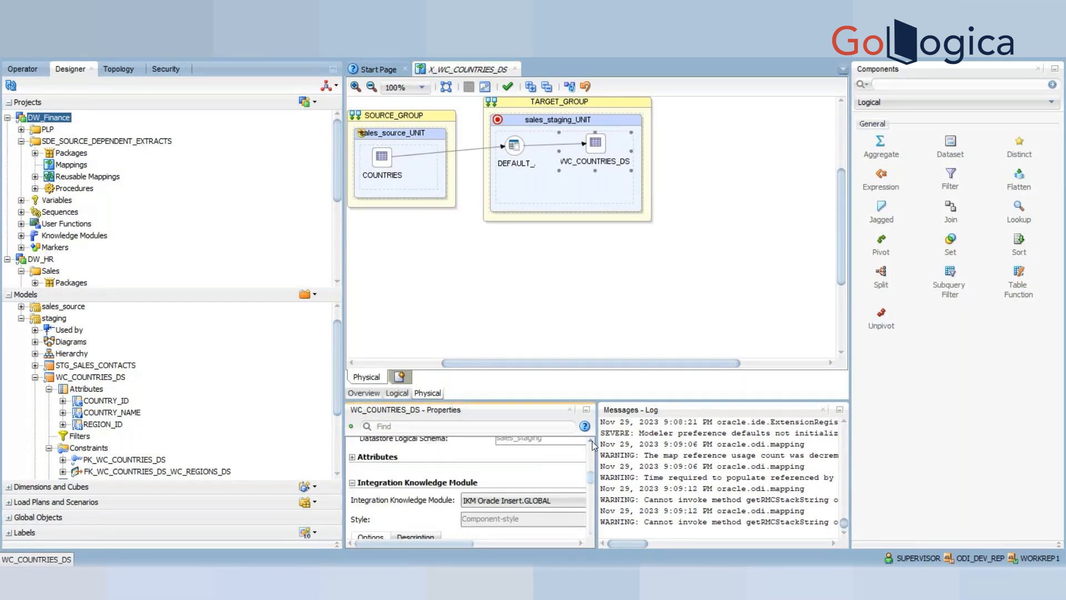
{"action": "left_click", "coordinate": [592, 441]}
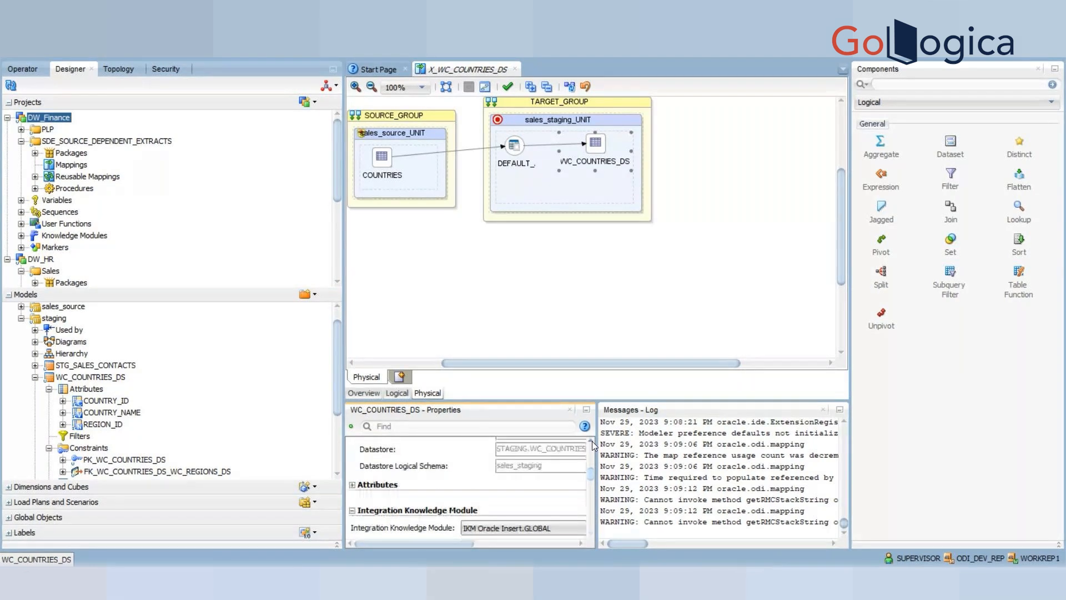
{"action": "left_click_drag", "start_coordinate": [590, 477], "coordinate": [594, 498]}
{"action": "scroll", "coordinate": [594, 499], "scroll_direction": "down", "scroll_amount": 1}
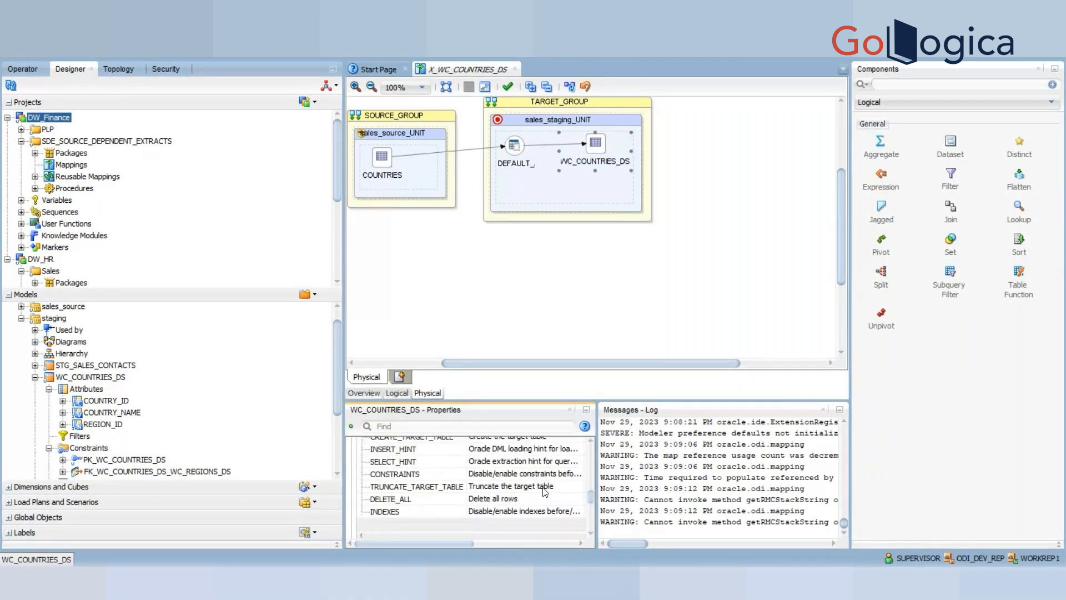
{"action": "left_click", "coordinate": [541, 488]}
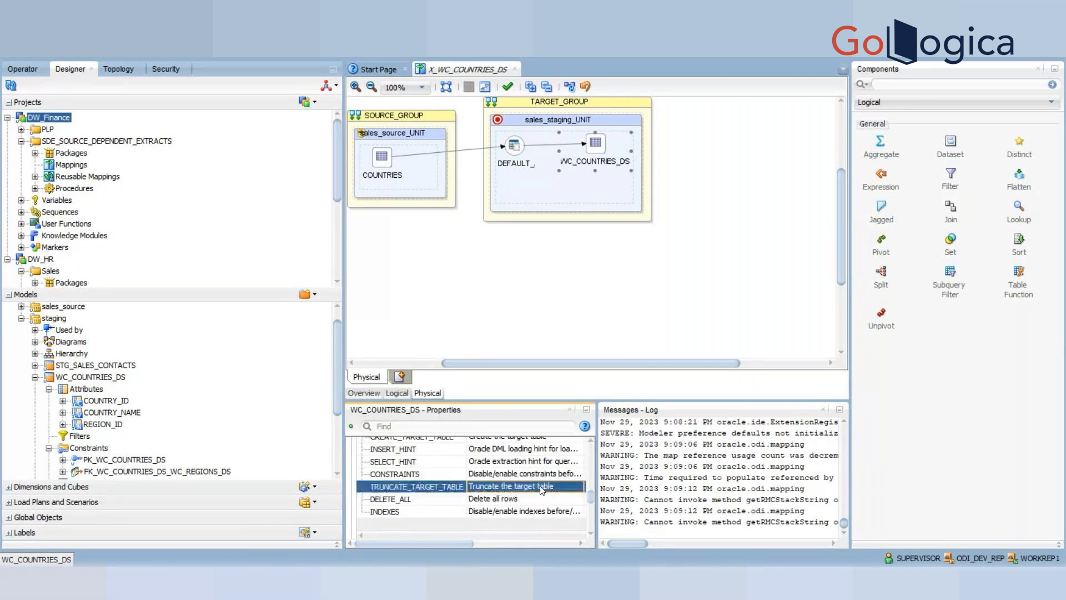
{"action": "left_click", "coordinate": [541, 489]}
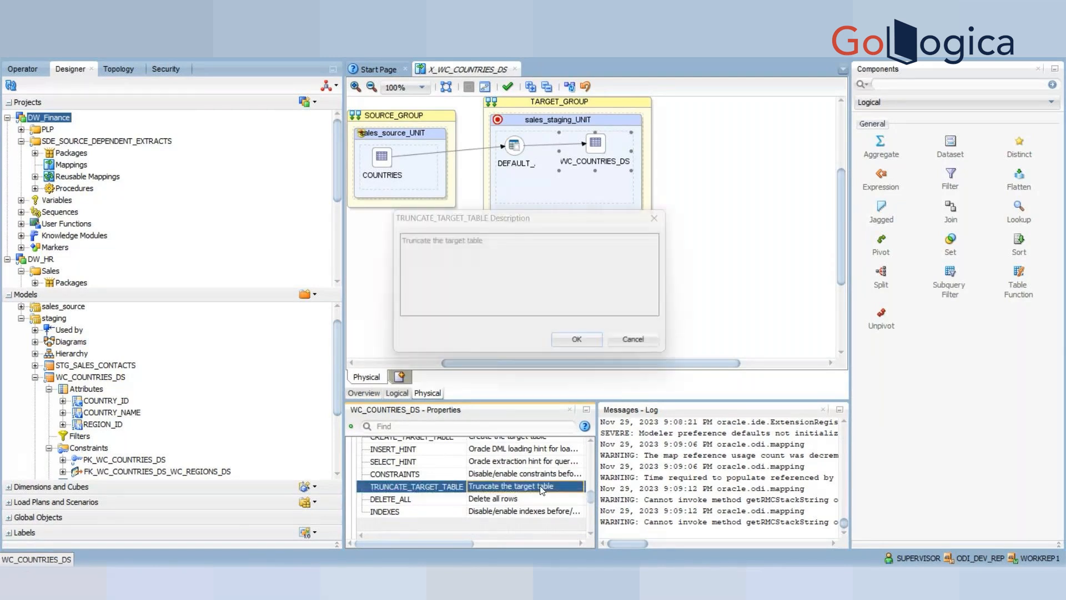
{"action": "left_click", "coordinate": [641, 349]}
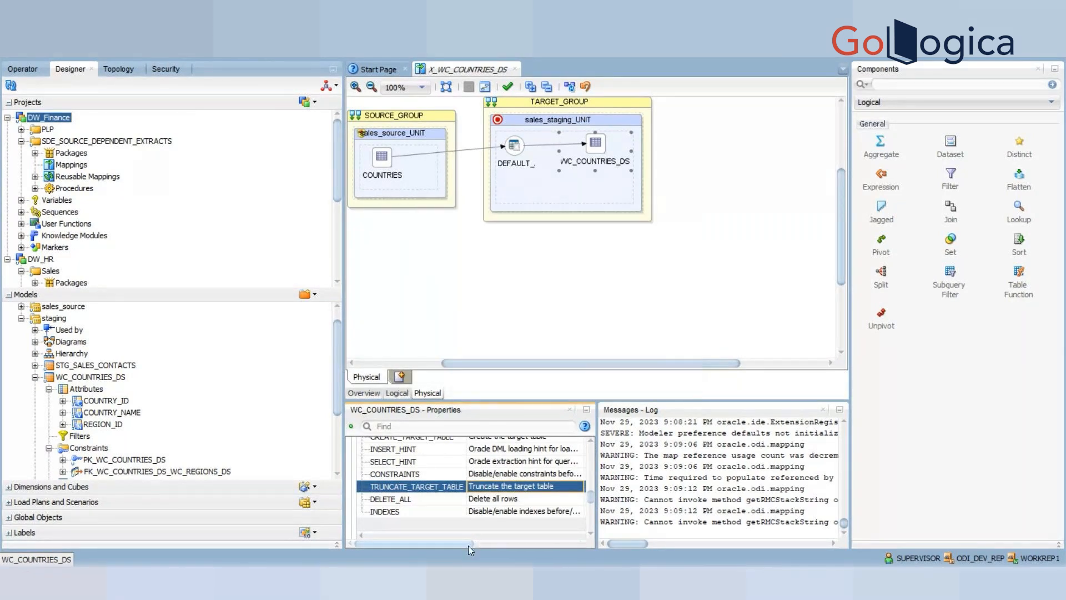
{"action": "left_click_drag", "start_coordinate": [468, 545], "coordinate": [520, 544]}
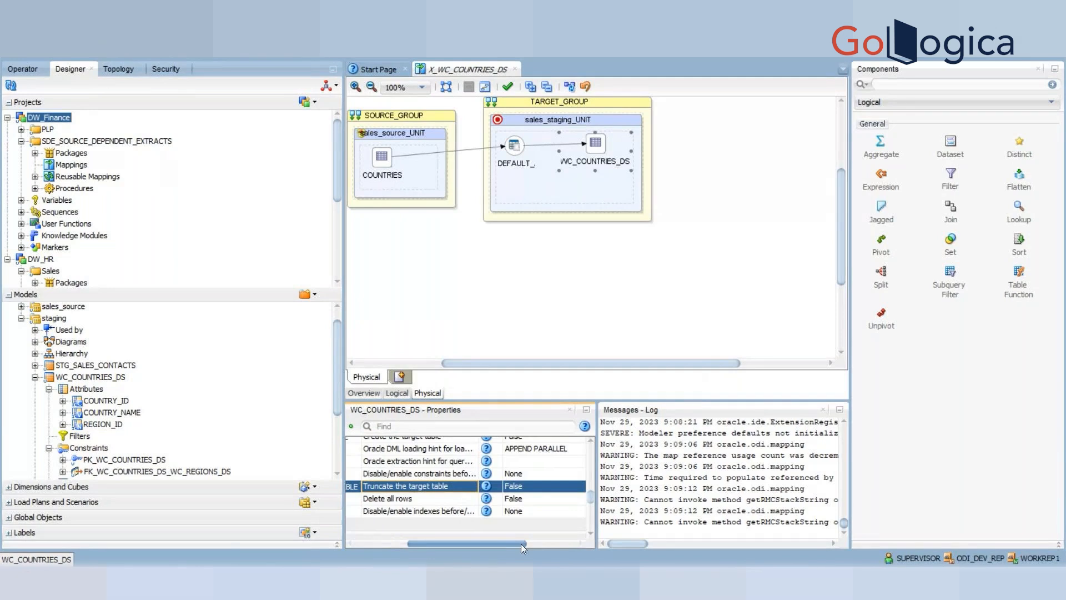
{"action": "left_click", "coordinate": [543, 487]}
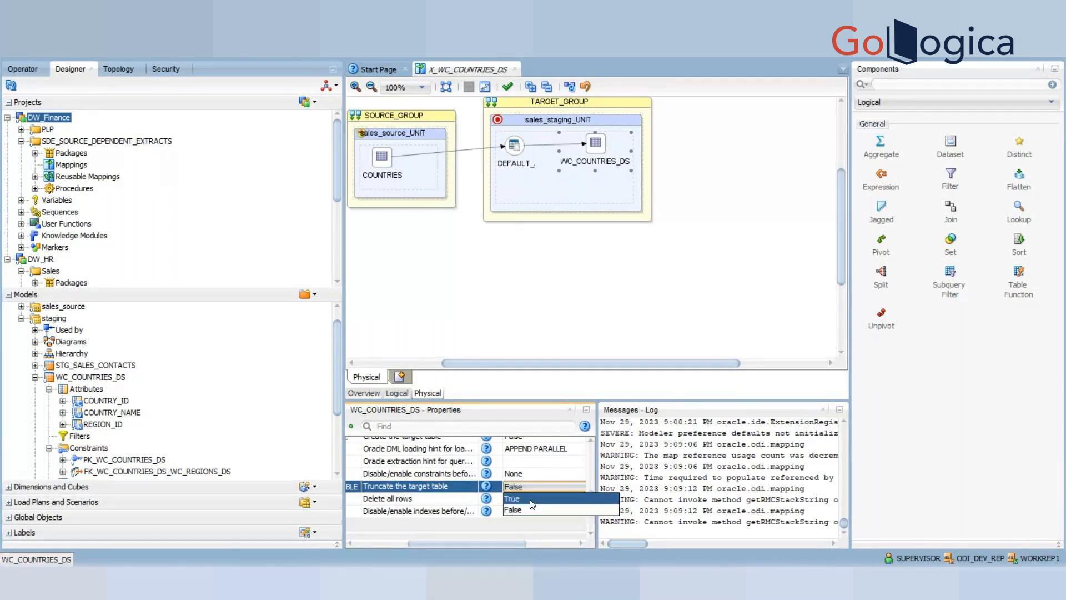
{"action": "left_click", "coordinate": [531, 500]}
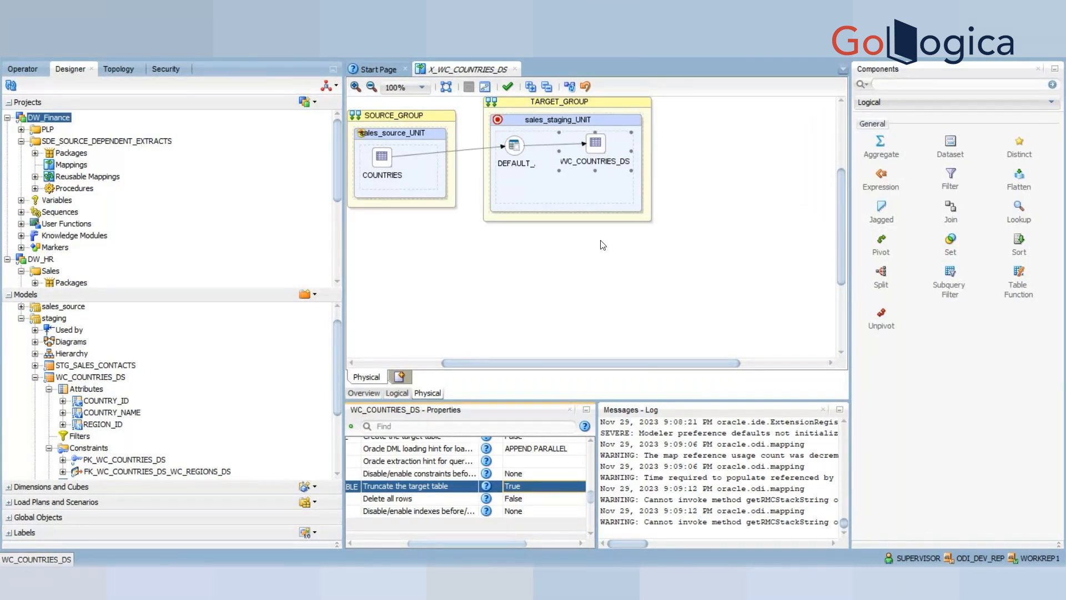
Look up which check knowledge modules are available for the WC_COUNTRIES_DS target
{"action": "left_click", "coordinate": [591, 532]}
{"action": "left_click", "coordinate": [591, 532]}
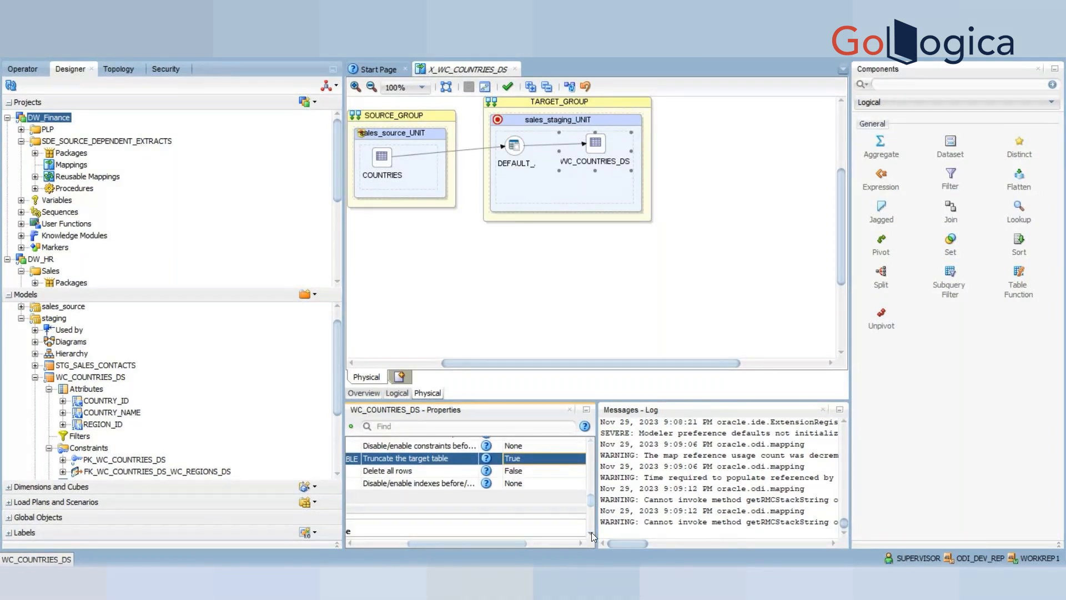
{"action": "left_click_drag", "start_coordinate": [508, 542], "coordinate": [455, 538]}
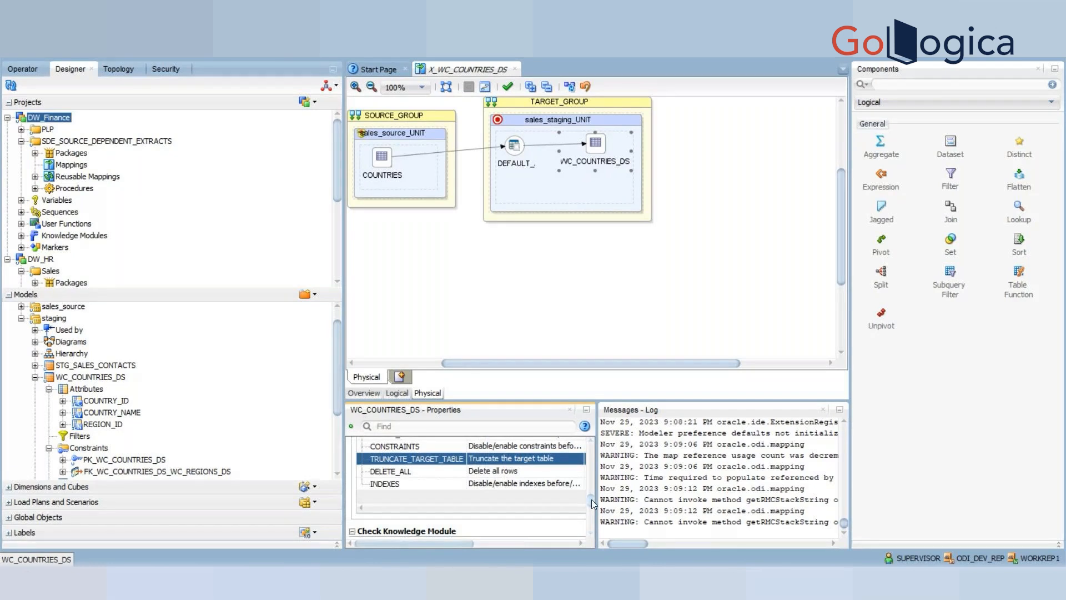
{"action": "left_click_drag", "start_coordinate": [591, 499], "coordinate": [592, 513]}
{"action": "left_click", "coordinate": [491, 471]}
{"action": "left_click", "coordinate": [492, 473]}
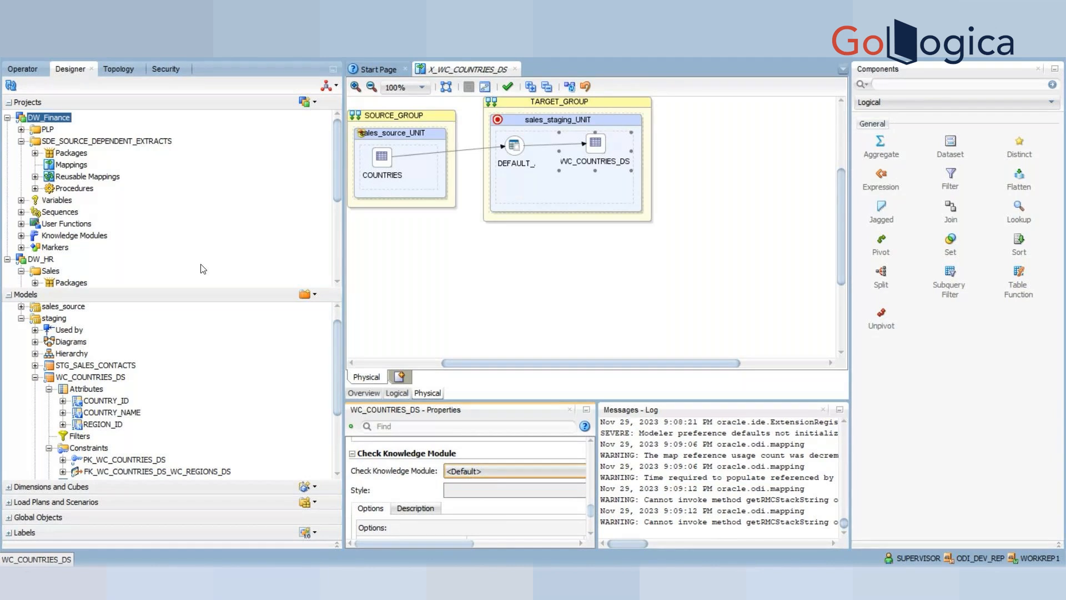
Import the CKM Oracle check knowledge module into the DW_Finance project and close the import report
{"action": "left_click", "coordinate": [21, 235]}
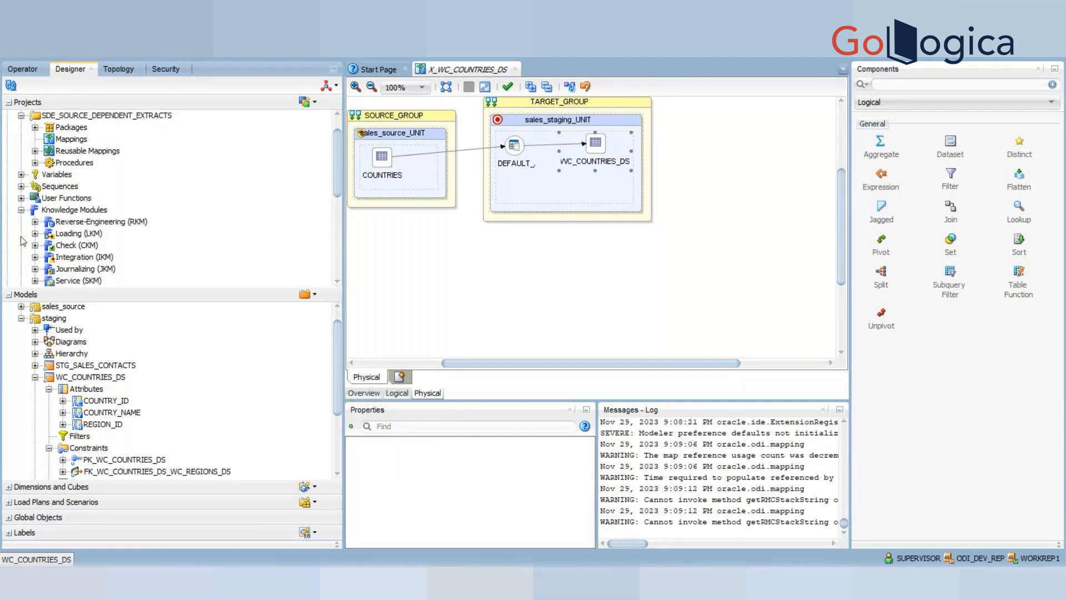
{"action": "left_click", "coordinate": [35, 245]}
{"action": "left_click", "coordinate": [125, 221]}
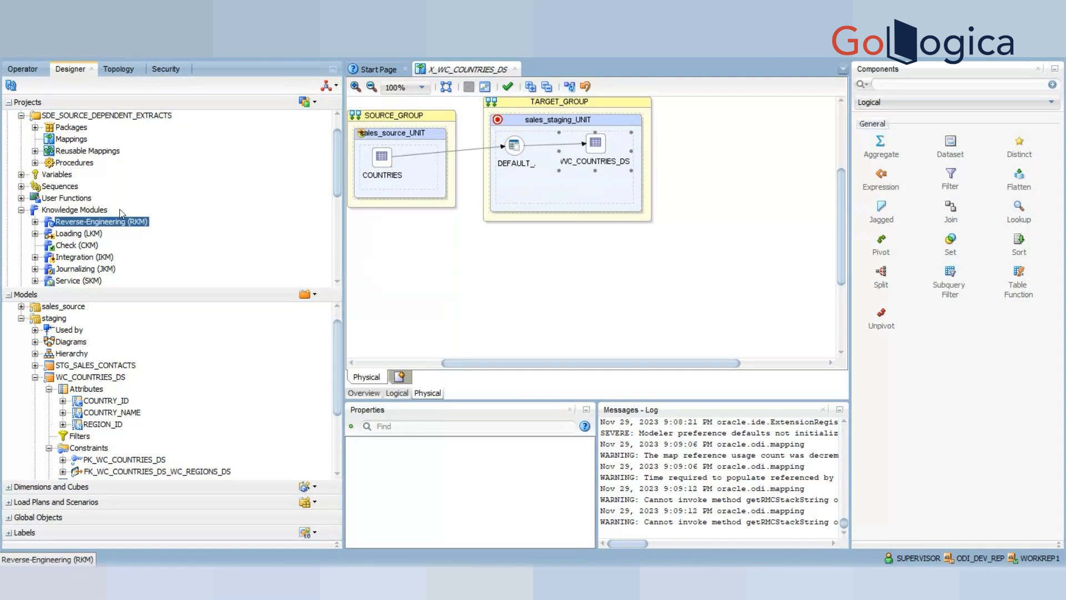
{"action": "left_click", "coordinate": [74, 247]}
{"action": "right_click", "coordinate": [74, 247]}
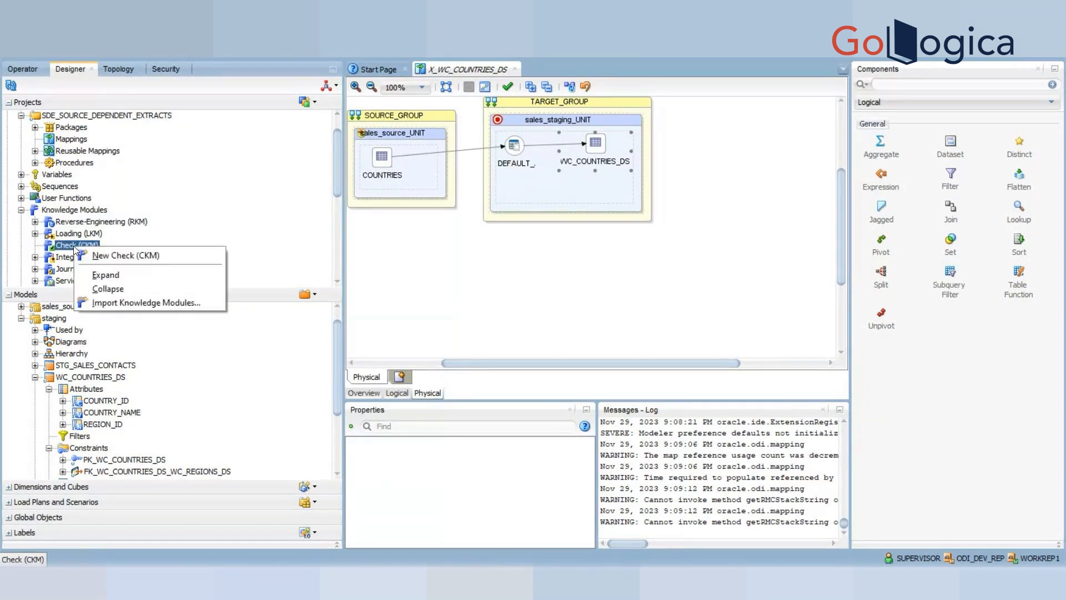
{"action": "left_click", "coordinate": [155, 303]}
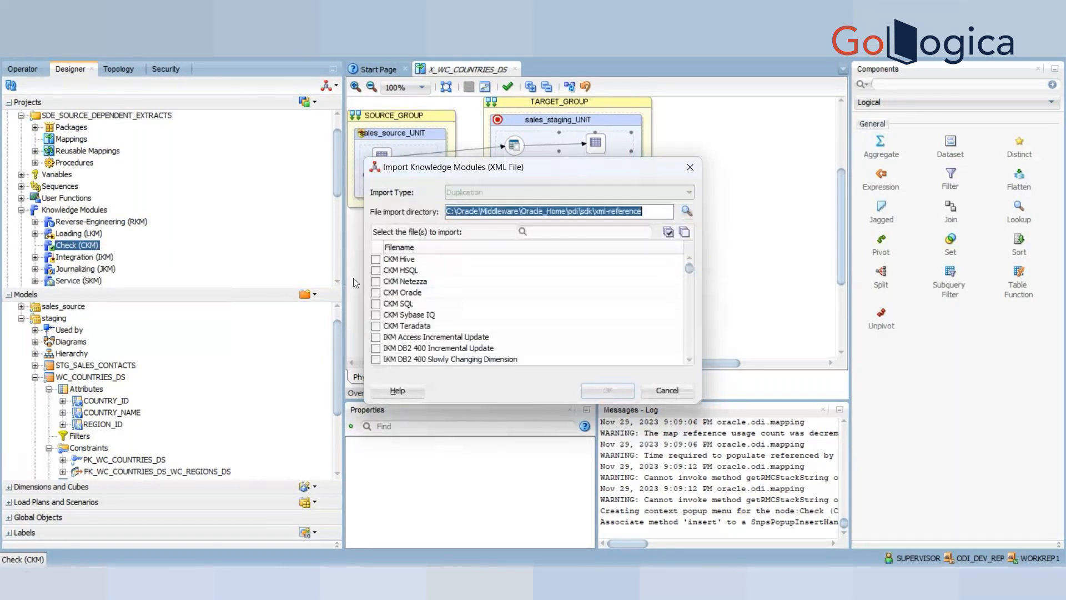
{"action": "left_click", "coordinate": [376, 293]}
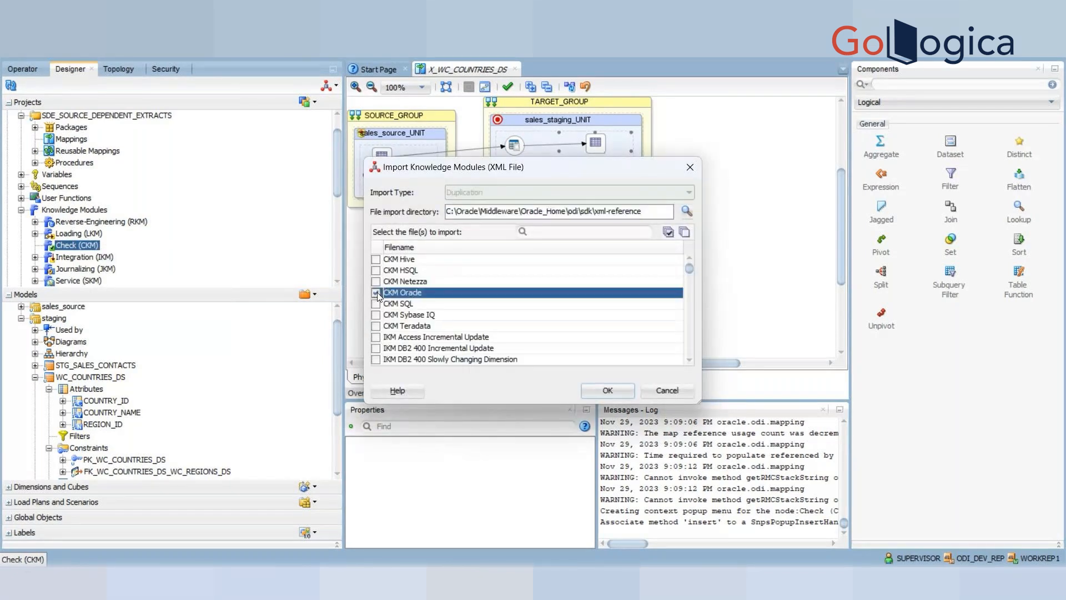
{"action": "left_click", "coordinate": [607, 391]}
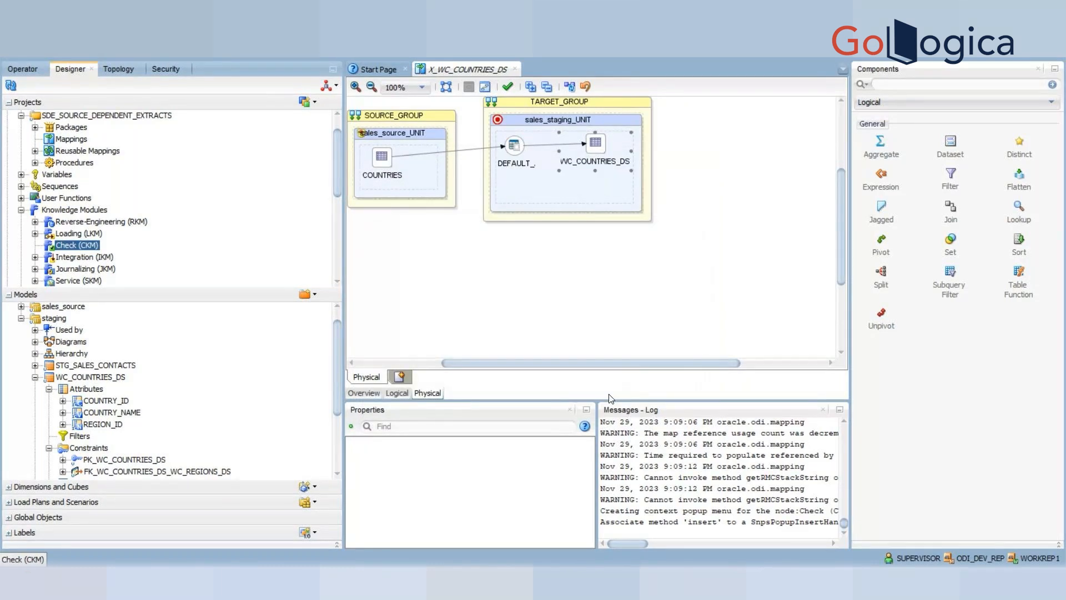
{"action": "scroll", "coordinate": [795, 425], "scroll_direction": "down", "scroll_amount": 3}
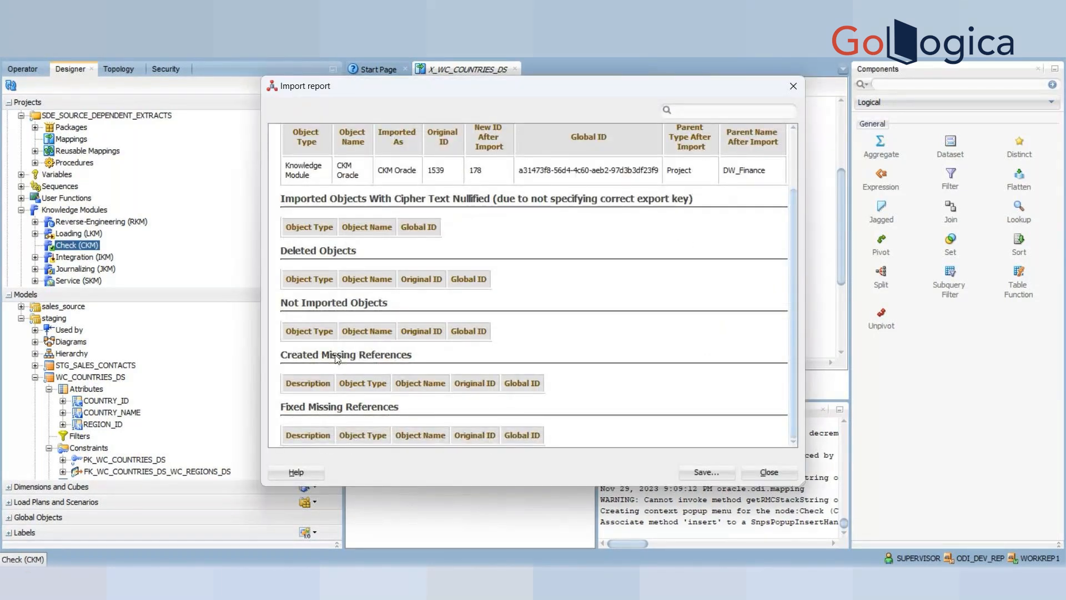
{"action": "left_click", "coordinate": [768, 472]}
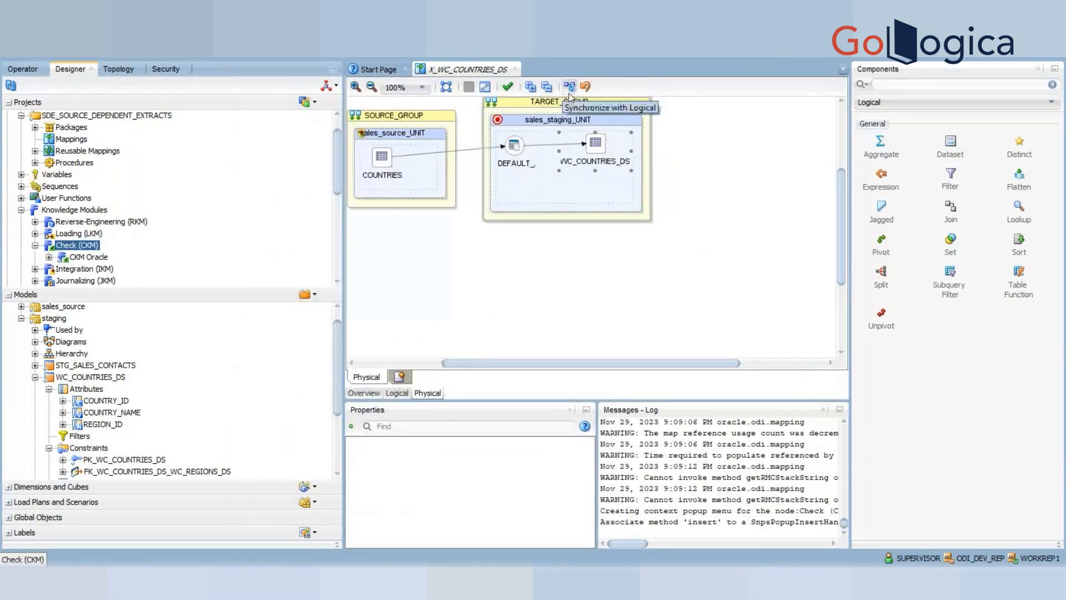
Set the check knowledge module of the WC_COUNTRIES_DS target to CKM Oracle in the physical design
{"action": "left_click", "coordinate": [595, 143]}
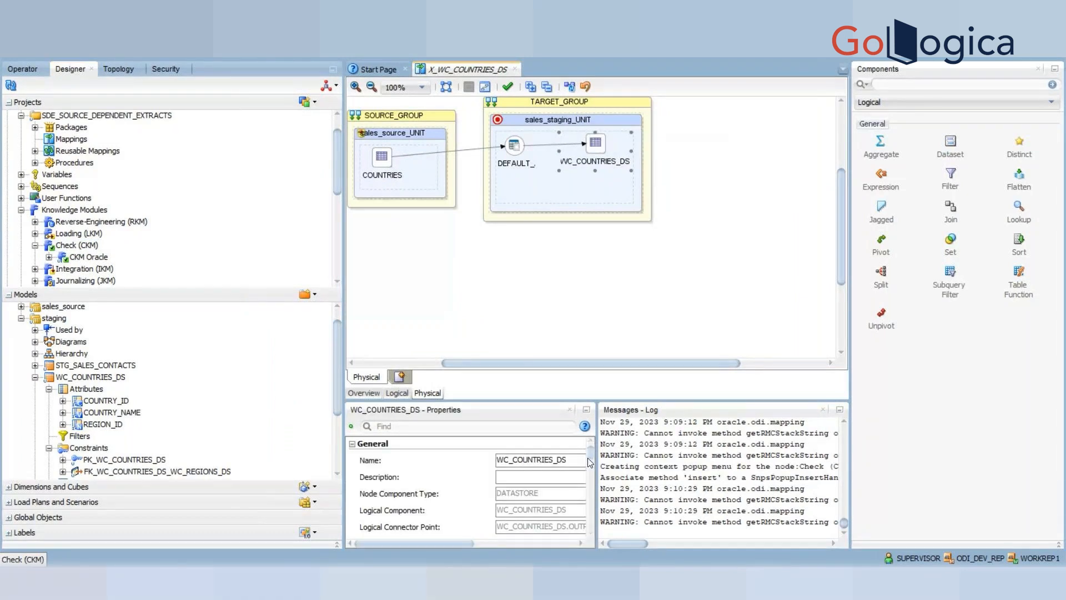
{"action": "left_click_drag", "start_coordinate": [591, 452], "coordinate": [592, 478]}
{"action": "left_click", "coordinate": [540, 478]}
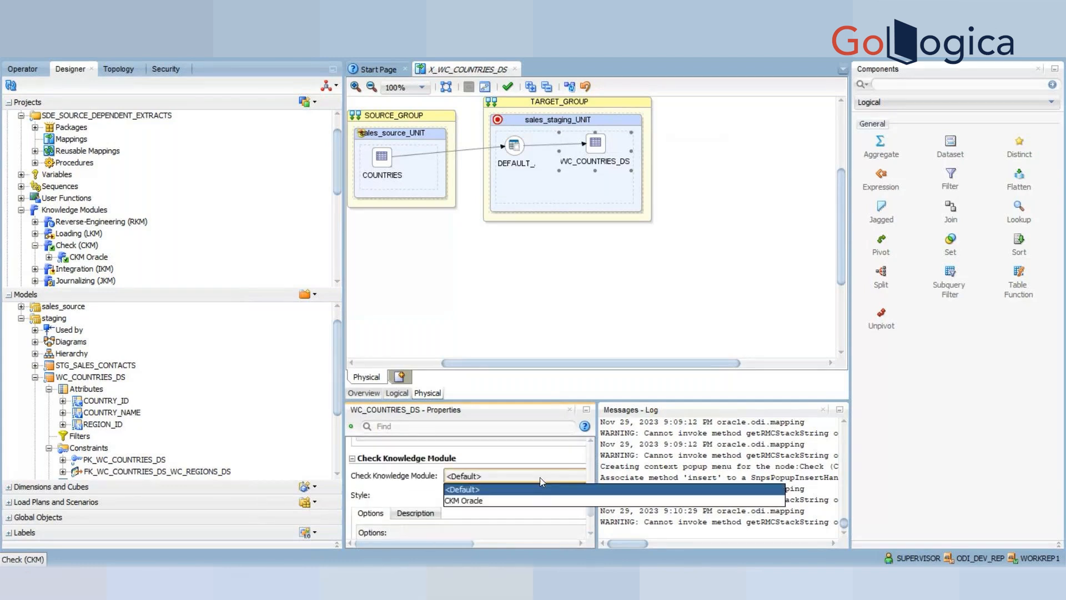
{"action": "left_click", "coordinate": [505, 502]}
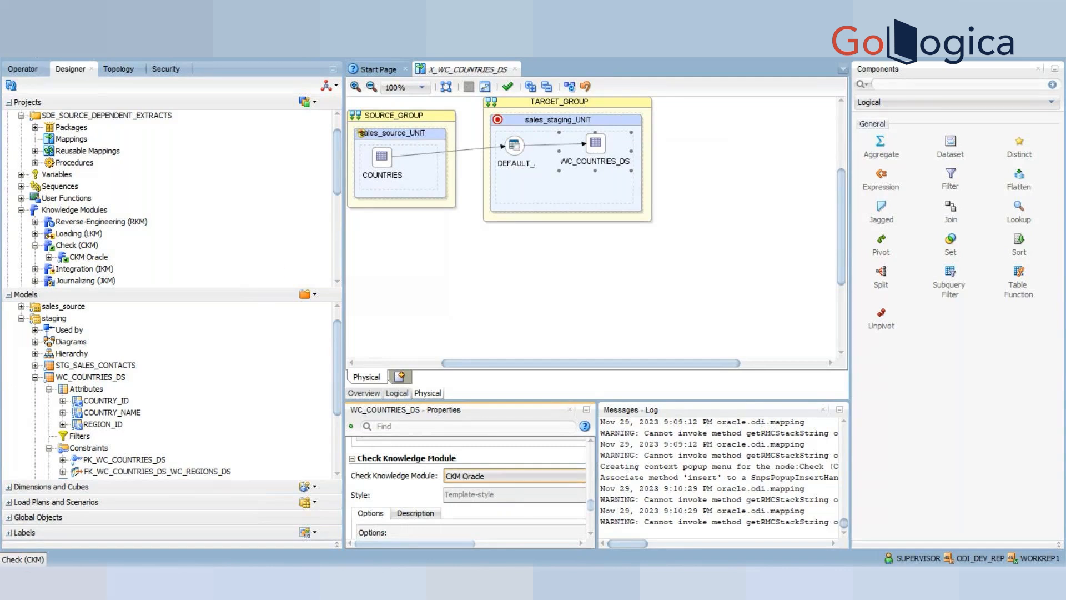
Save the X_WC_COUNTRIES_DS mapping without locking it, and run its physical design in the Development context with log level 6
{"action": "key", "text": "ctrl+s"}
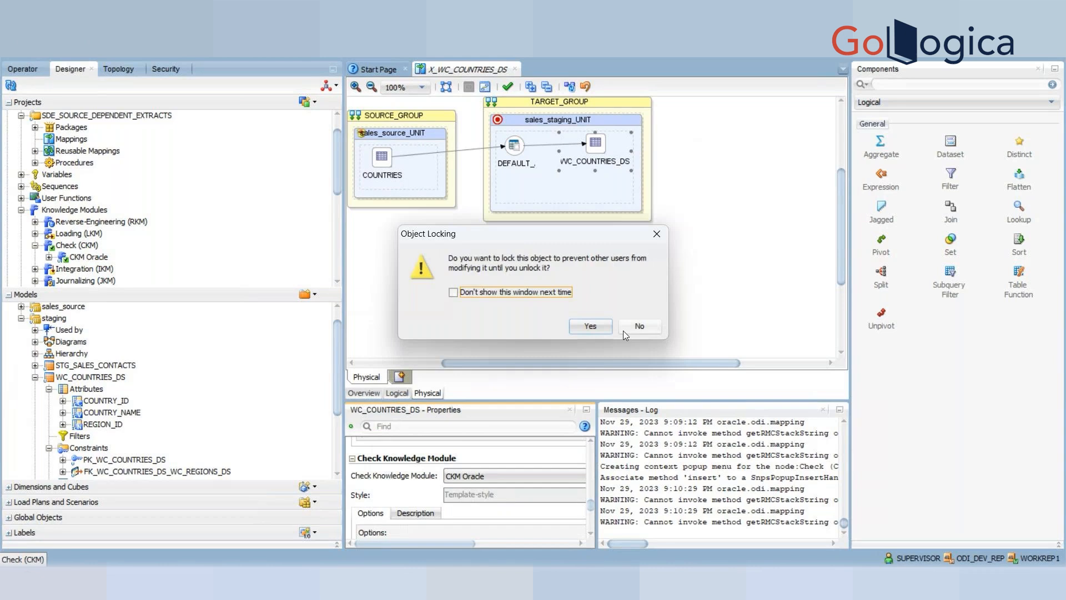
{"action": "left_click", "coordinate": [631, 329]}
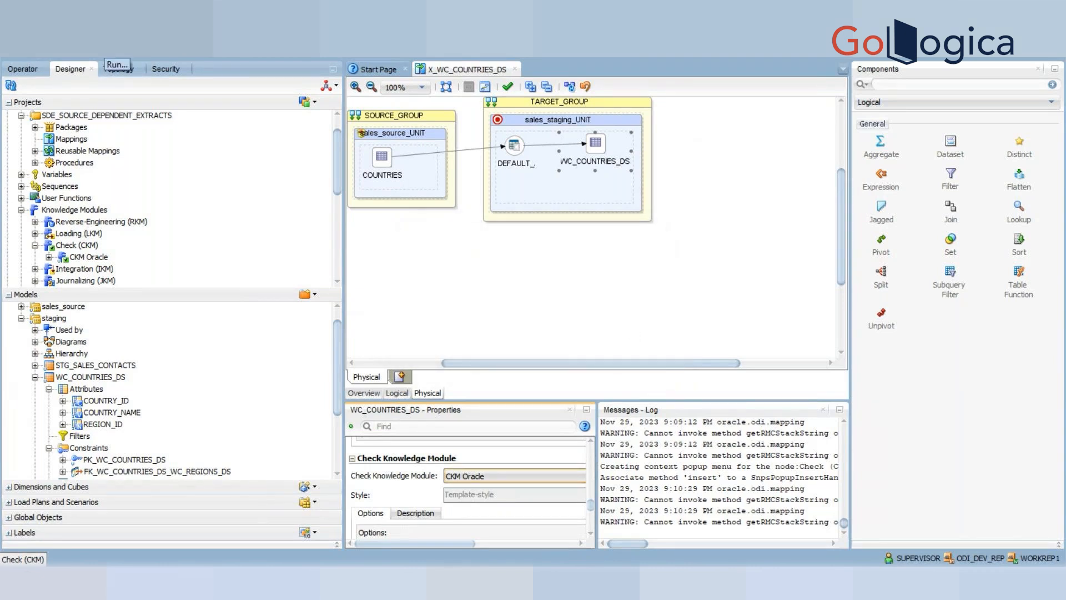
{"action": "left_click", "coordinate": [104, 49]}
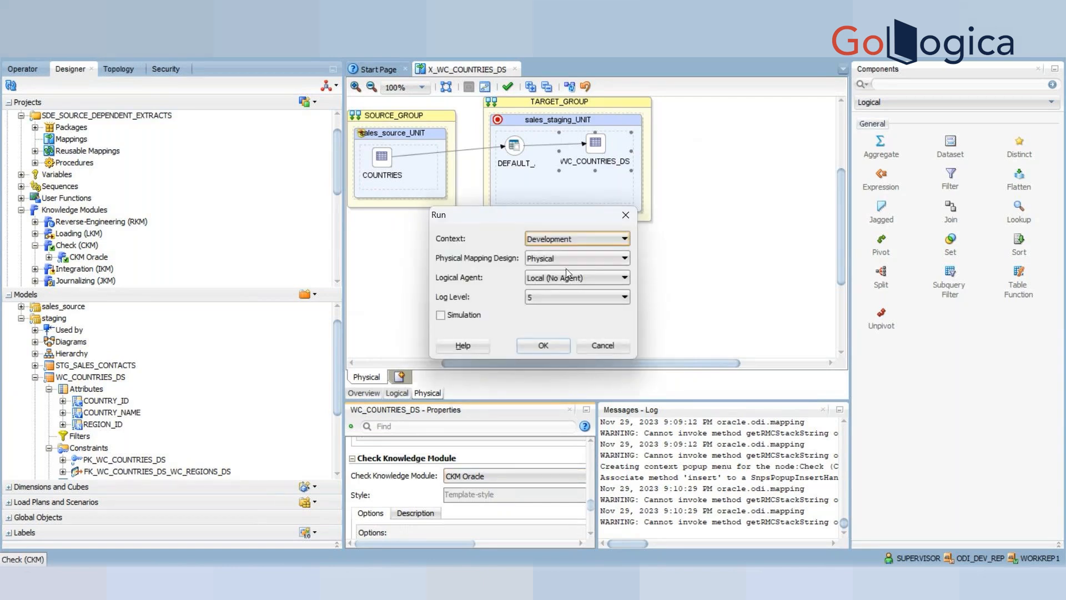
{"action": "left_click", "coordinate": [549, 296]}
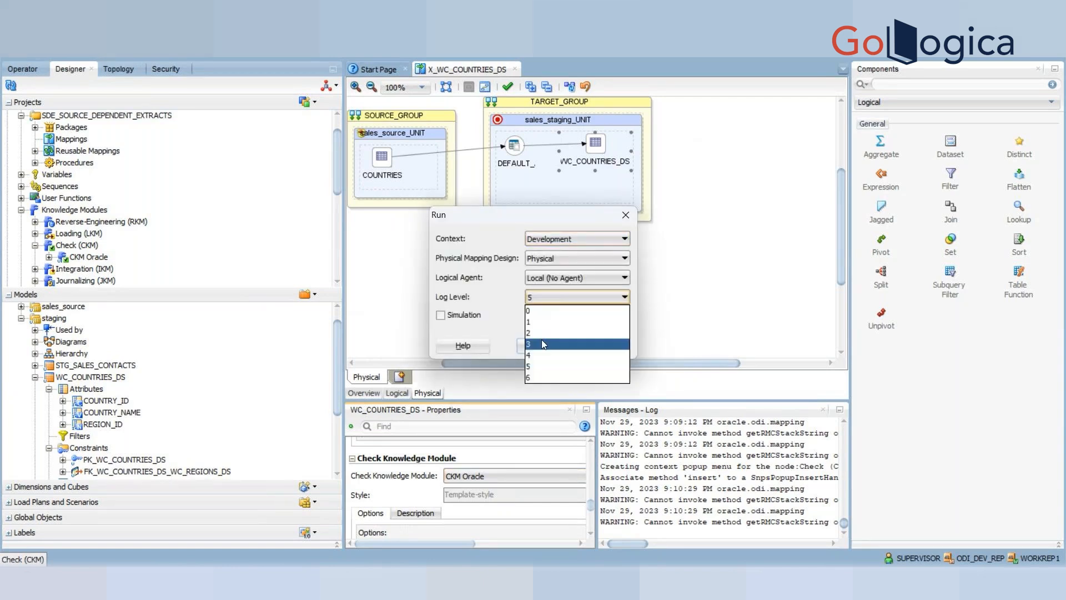
{"action": "left_click", "coordinate": [538, 378]}
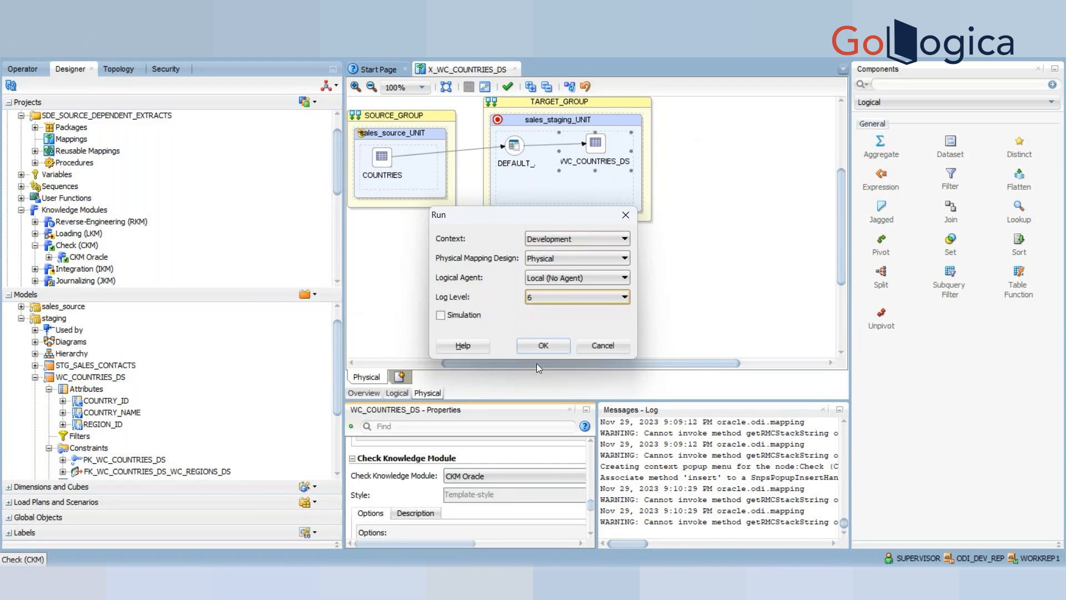
{"action": "left_click", "coordinate": [536, 345]}
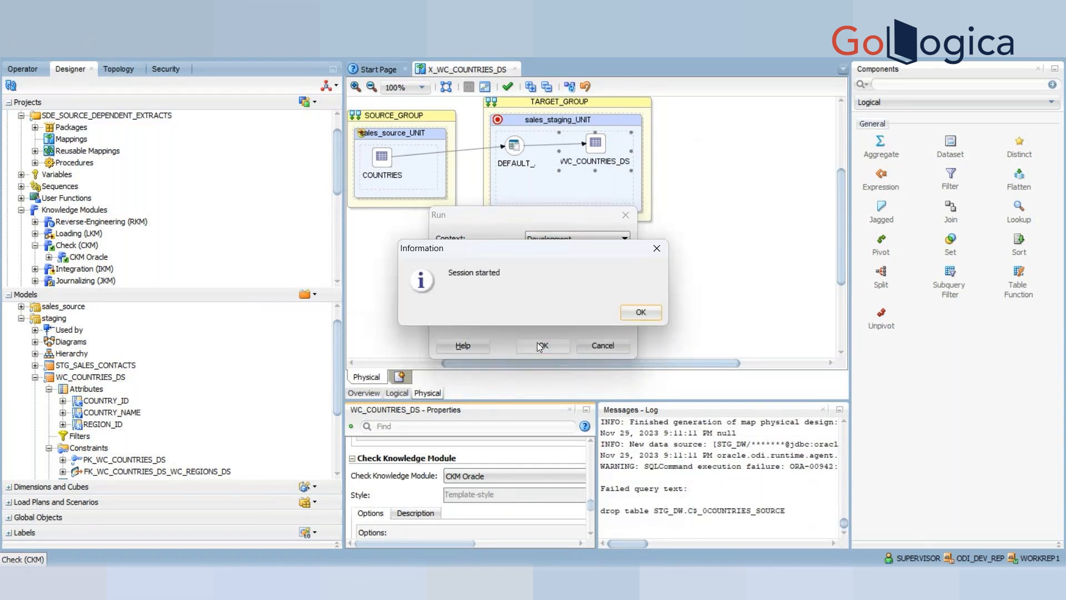
{"action": "left_click", "coordinate": [640, 312]}
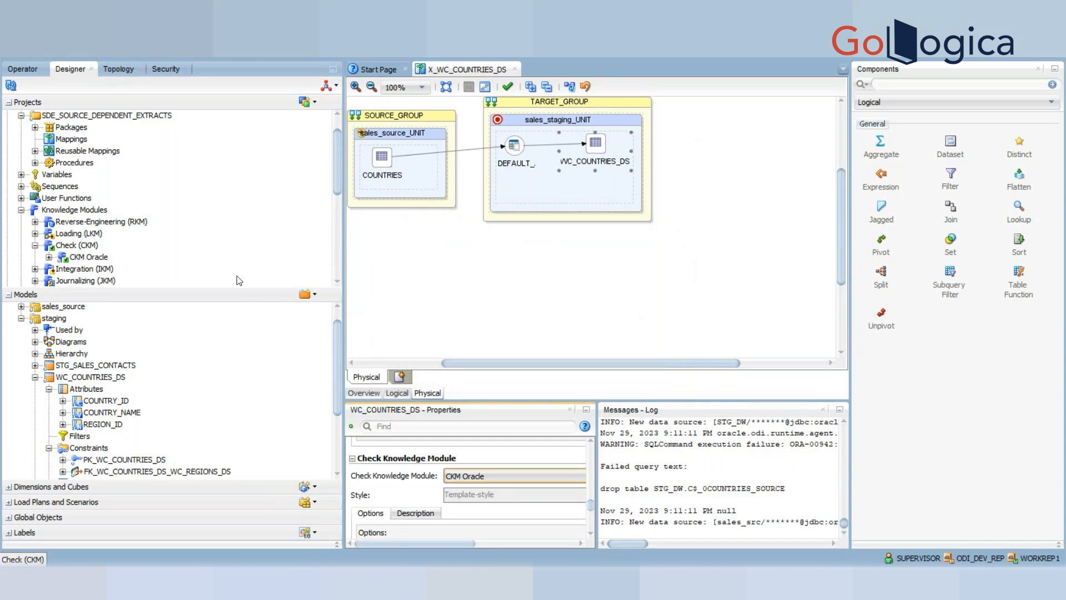
Find today's X_WC_COUNTRIES_DS session in Operator and examine the MAP_BEGIN tasks of the source and staging units
{"action": "left_click", "coordinate": [26, 71]}
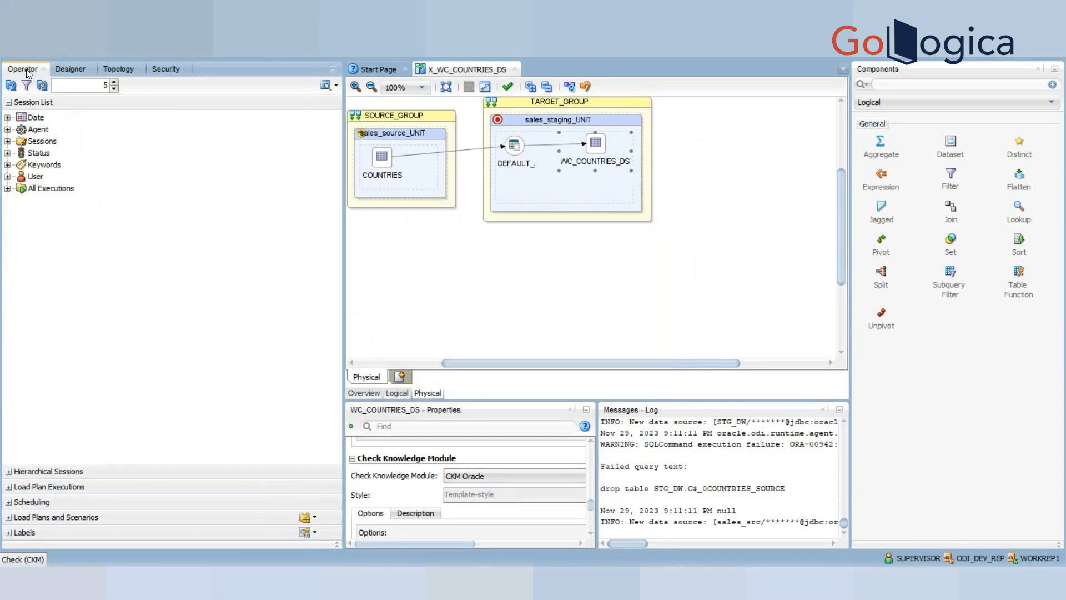
{"action": "left_click", "coordinate": [8, 118]}
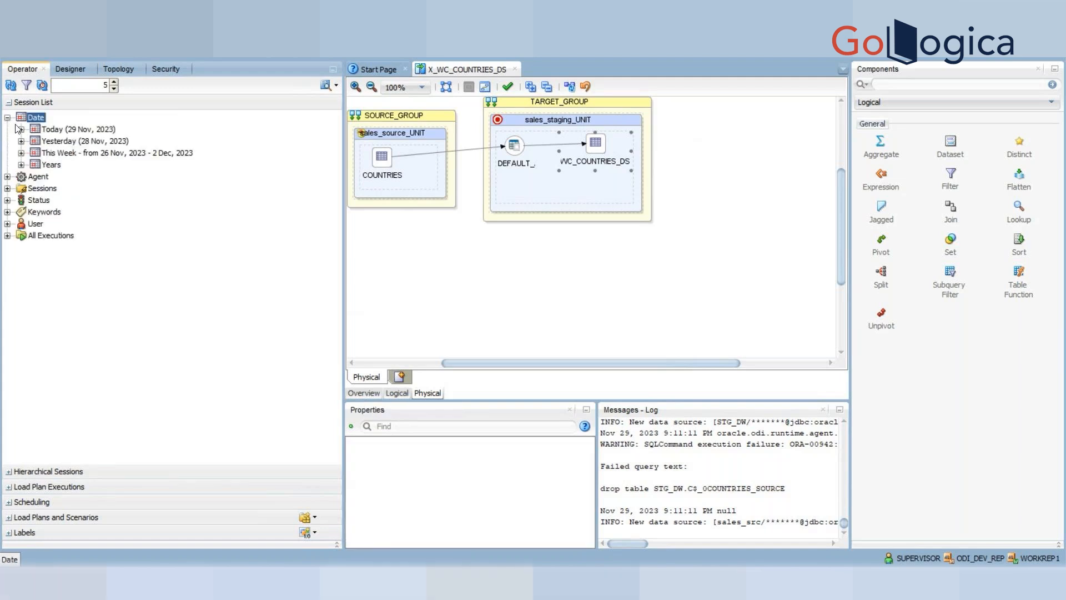
{"action": "left_click", "coordinate": [21, 129]}
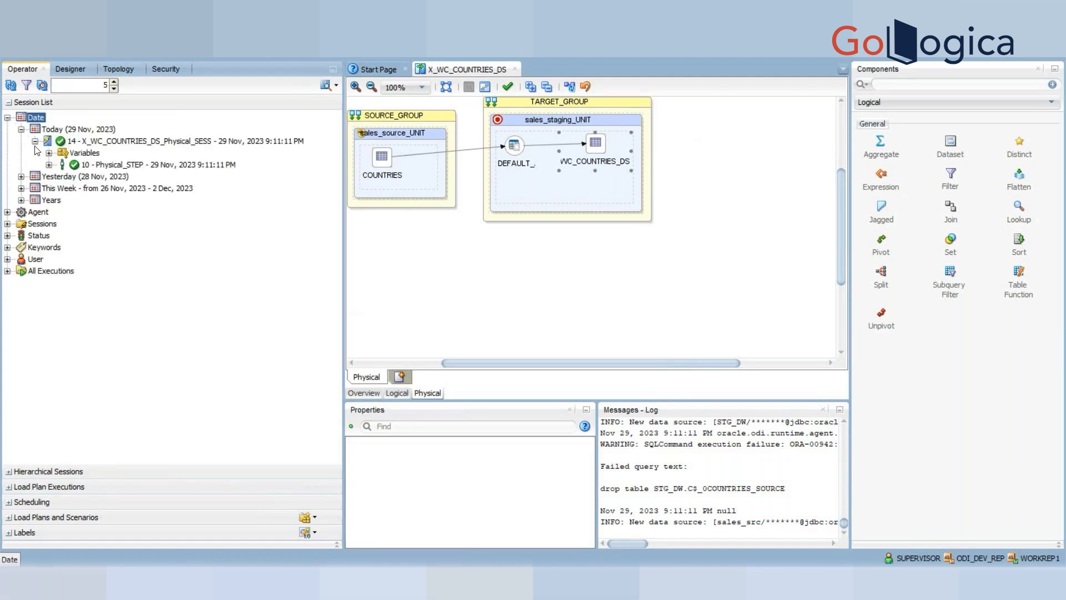
{"action": "left_click", "coordinate": [49, 165]}
{"action": "left_click", "coordinate": [62, 177]}
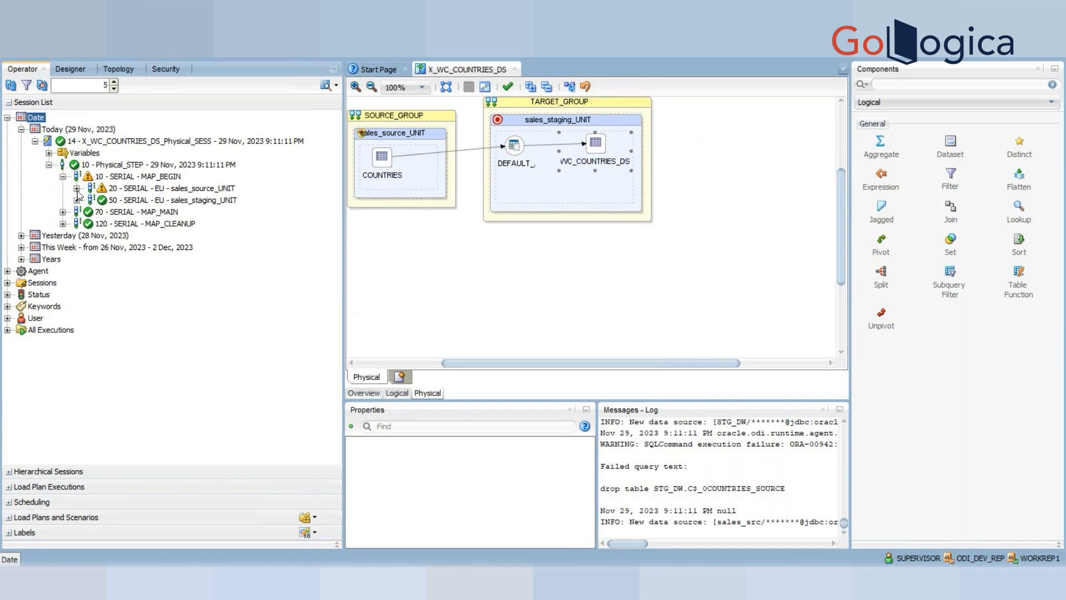
{"action": "left_click", "coordinate": [77, 189]}
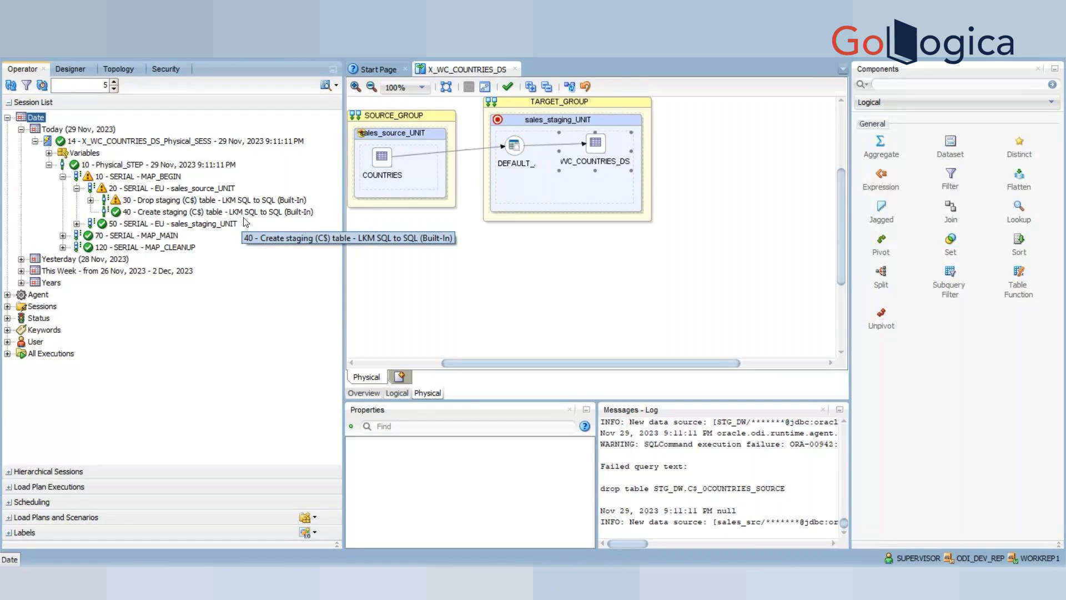
{"action": "left_click", "coordinate": [78, 224]}
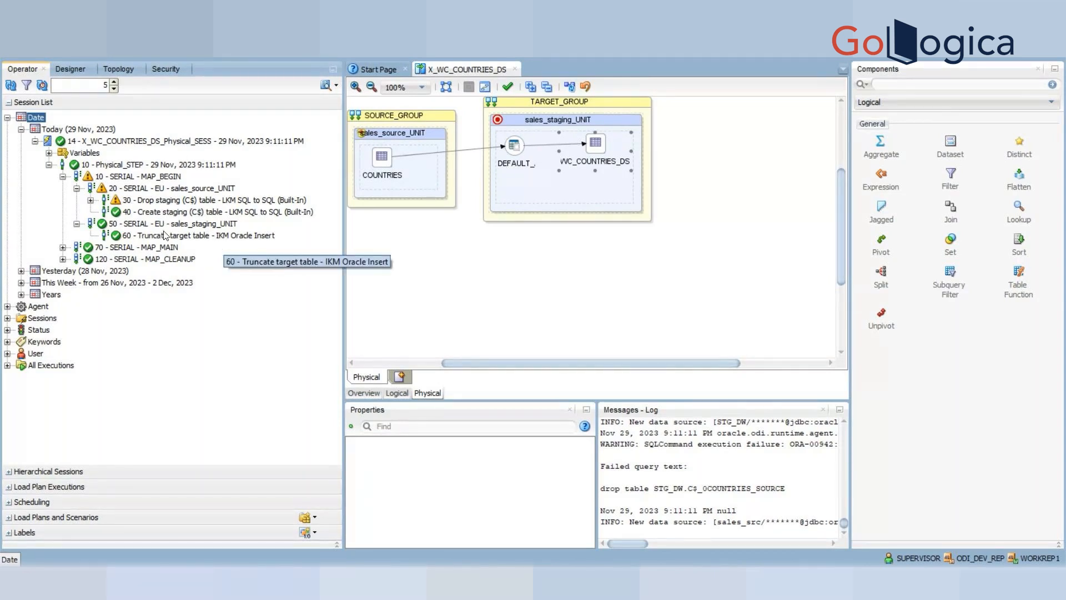
Examine the MAP_MAIN and MAP_CLEANUP tasks of the X_WC_COUNTRIES_DS session
{"action": "left_click", "coordinate": [63, 247]}
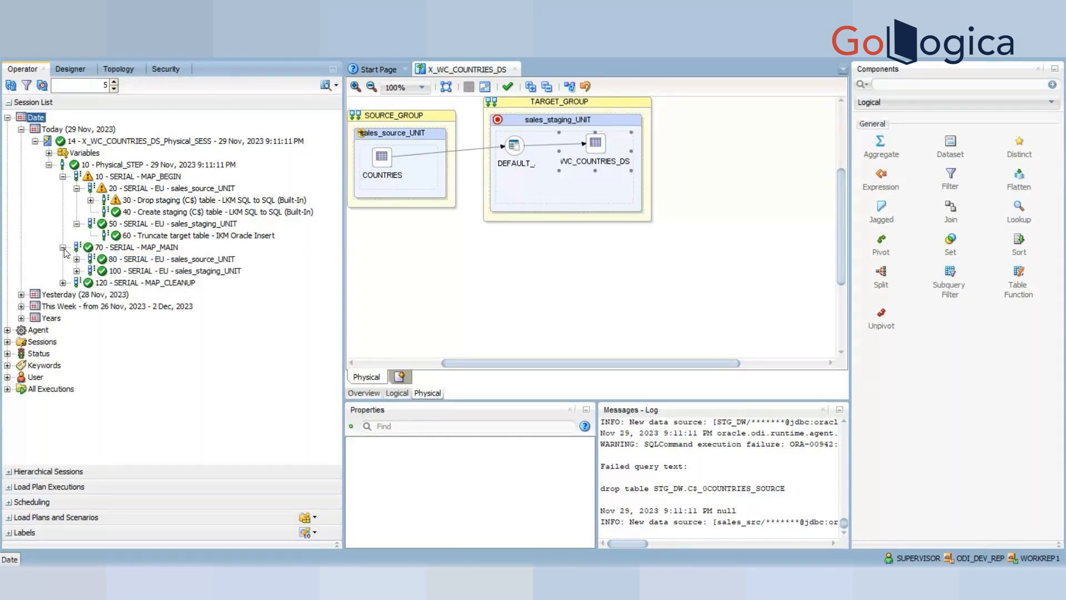
{"action": "left_click", "coordinate": [77, 259]}
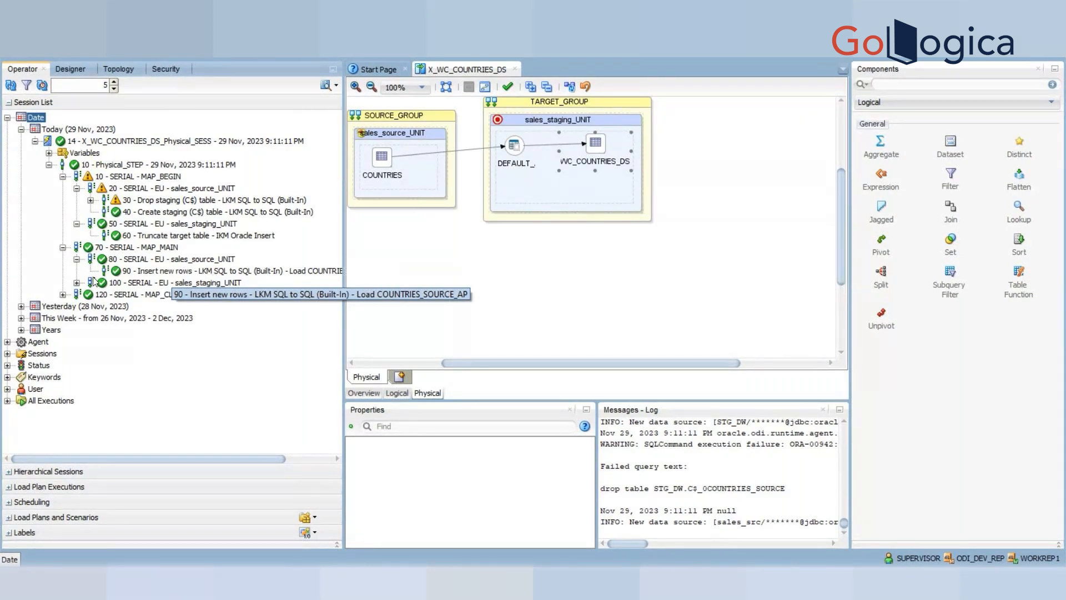
{"action": "left_click", "coordinate": [76, 282]}
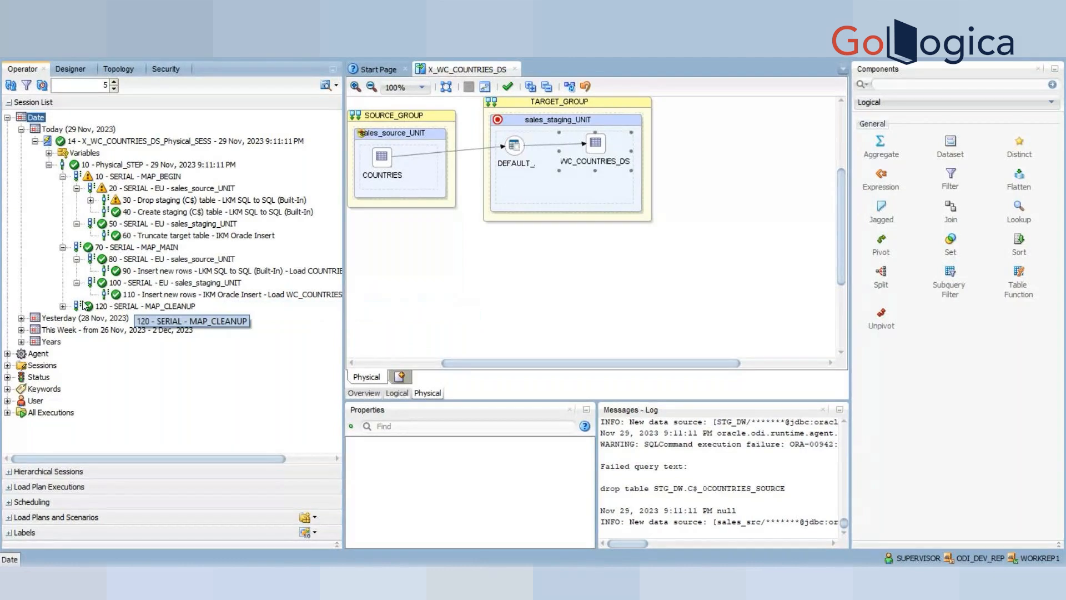
{"action": "left_click", "coordinate": [63, 306]}
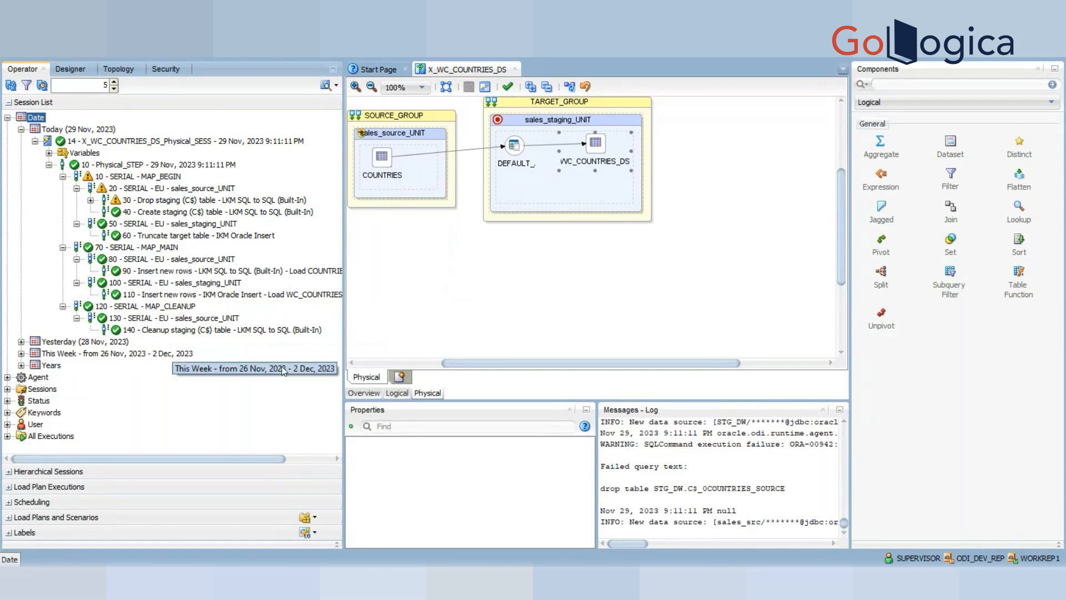
Review the record statistics and executed code of the IKM Oracle Insert task that loads WC_COUNTRIES_DS, and close the task
{"action": "left_click", "coordinate": [257, 295]}
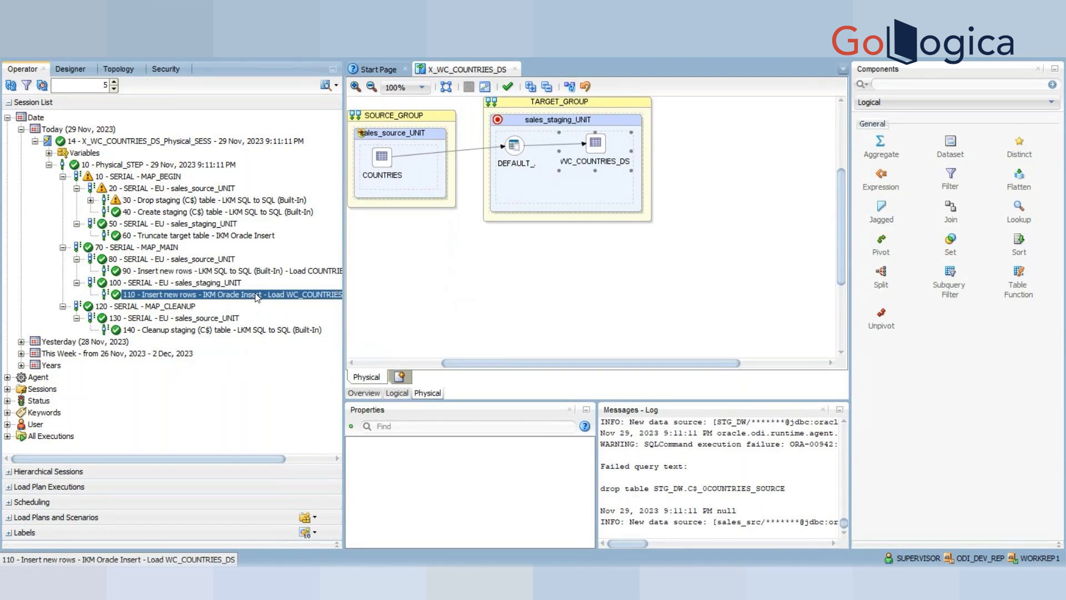
{"action": "double_click", "coordinate": [257, 296]}
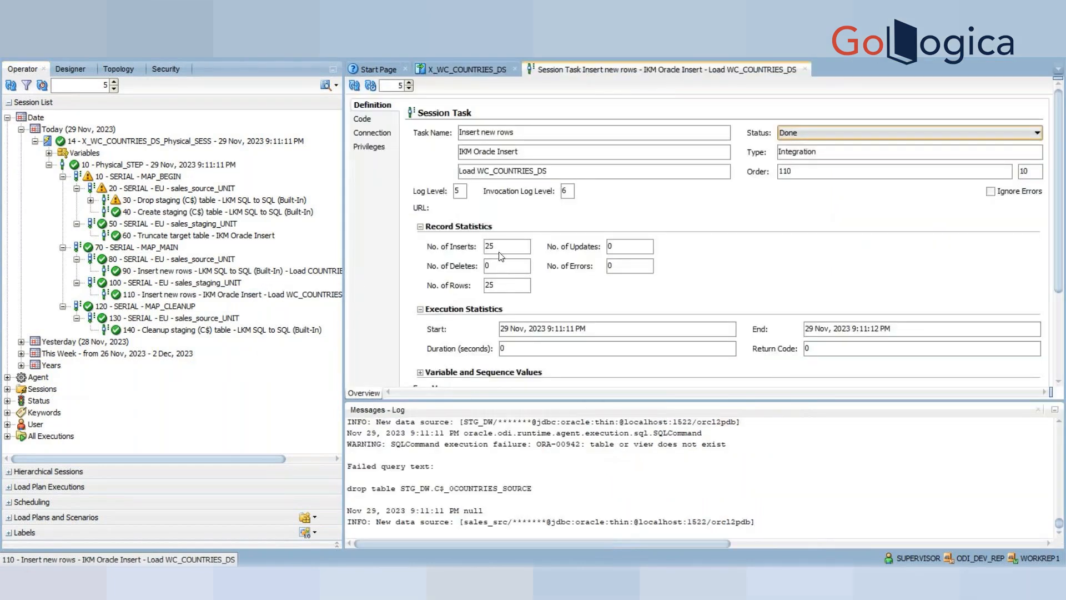
{"action": "left_click", "coordinate": [499, 287]}
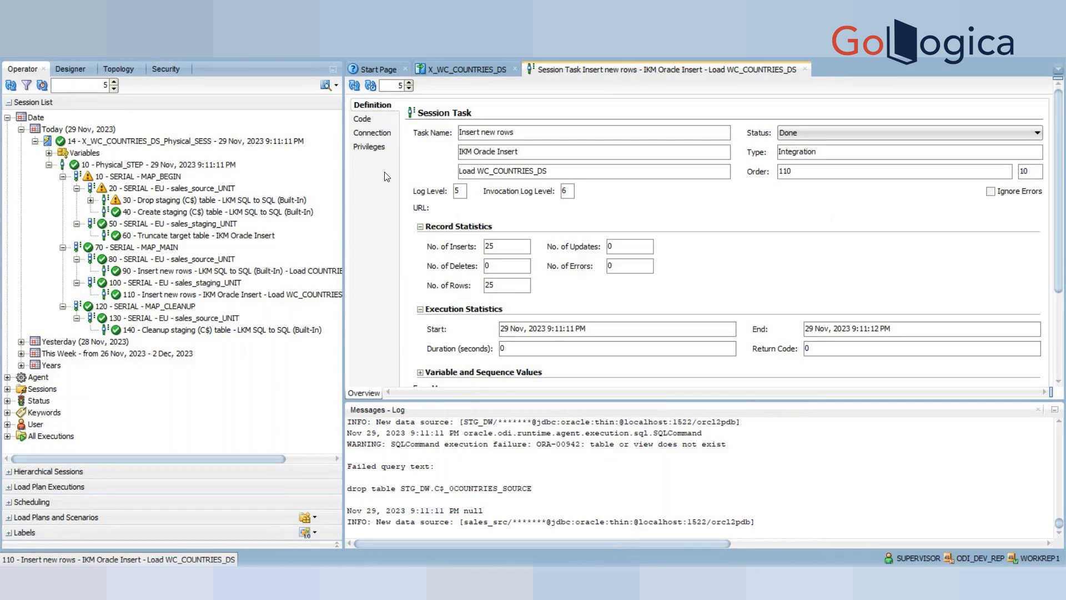
{"action": "left_click", "coordinate": [372, 119]}
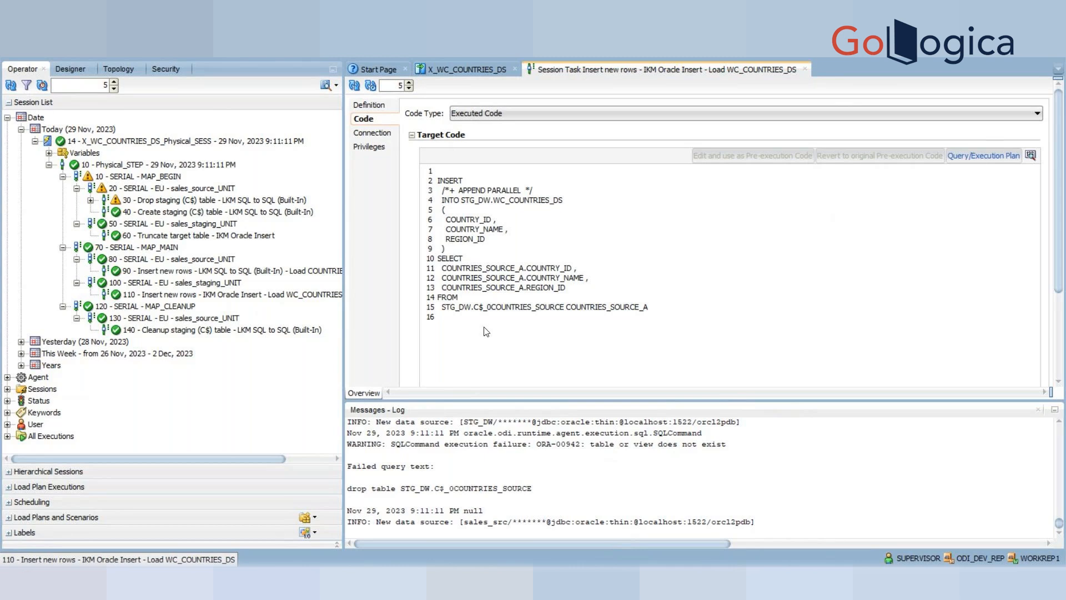
{"action": "left_click", "coordinate": [804, 68]}
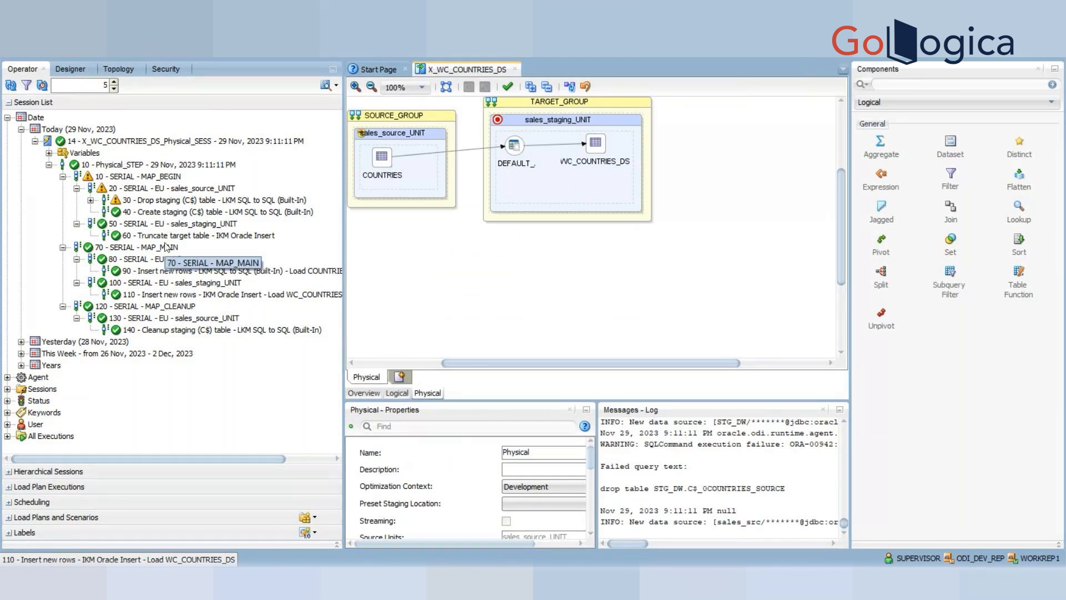
Reopen the IKM Oracle Insert task and check its execution start and end times, error message field and target code
{"action": "left_click", "coordinate": [170, 298]}
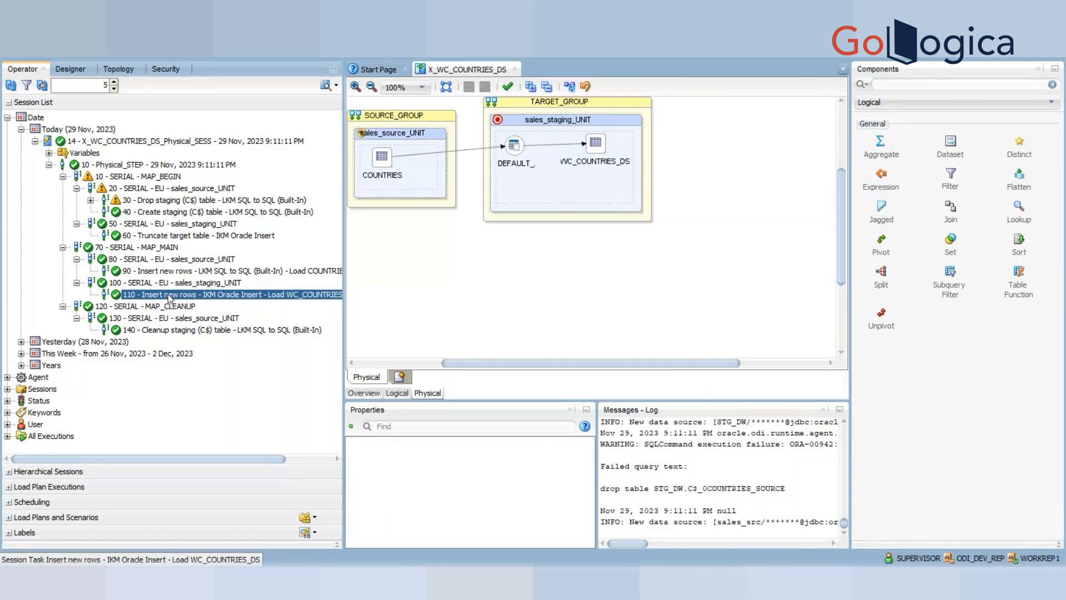
{"action": "double_click", "coordinate": [170, 298]}
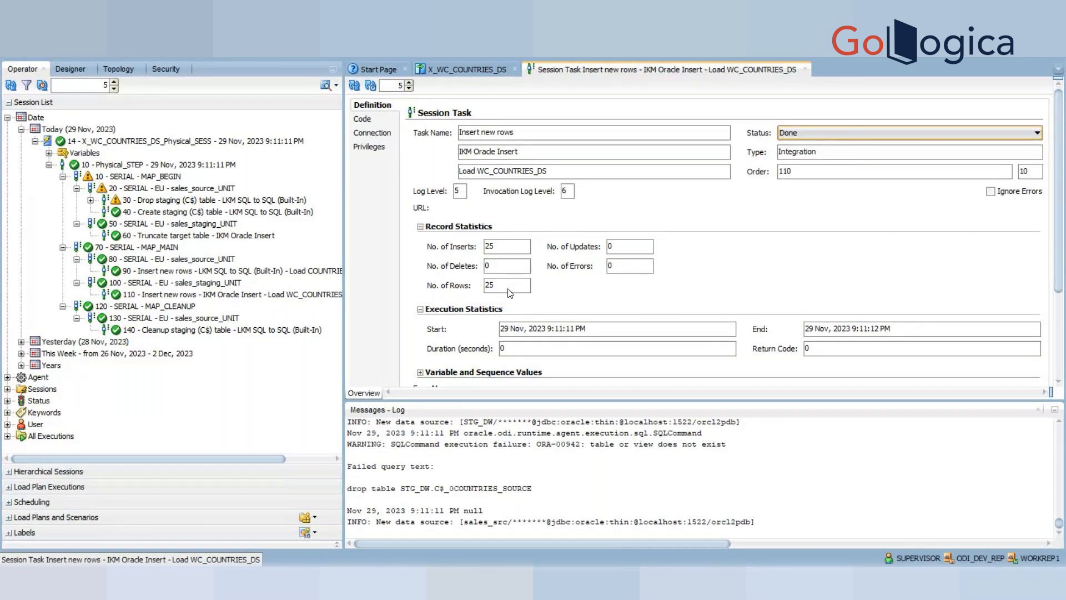
{"action": "left_click", "coordinate": [559, 331]}
{"action": "left_click", "coordinate": [573, 332]}
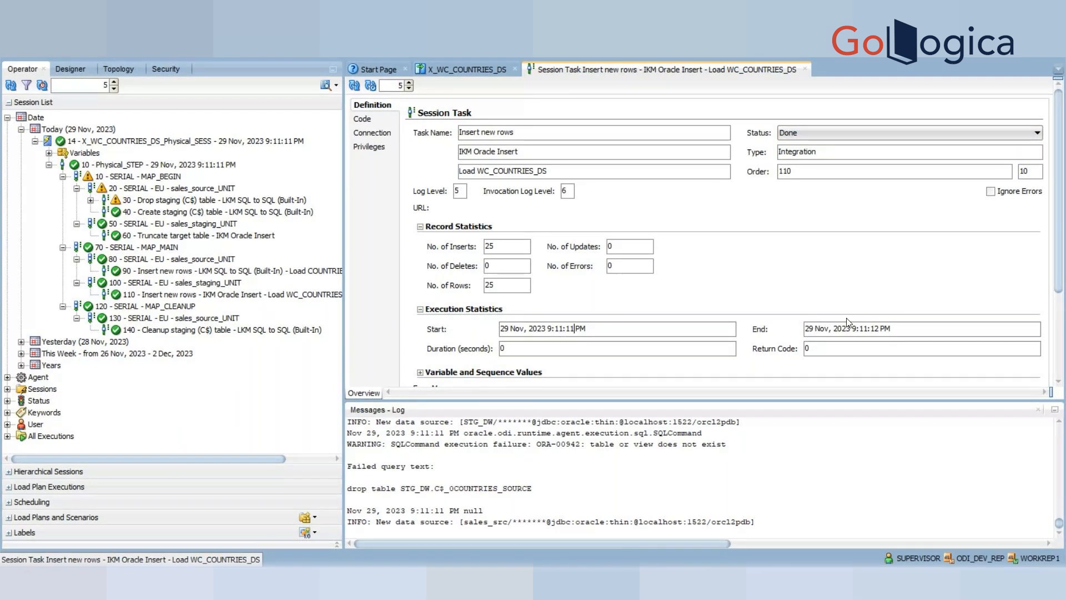
{"action": "left_click", "coordinate": [880, 330]}
{"action": "left_click", "coordinate": [1058, 382]}
{"action": "left_click", "coordinate": [1058, 383]}
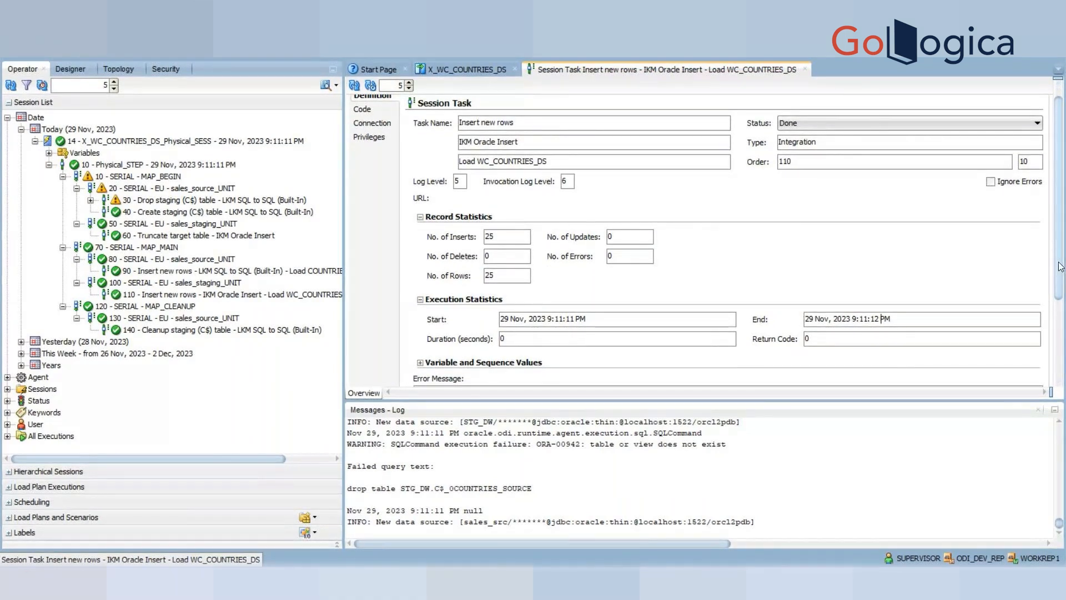
{"action": "scroll", "coordinate": [716, 369], "scroll_direction": "down", "scroll_amount": 5}
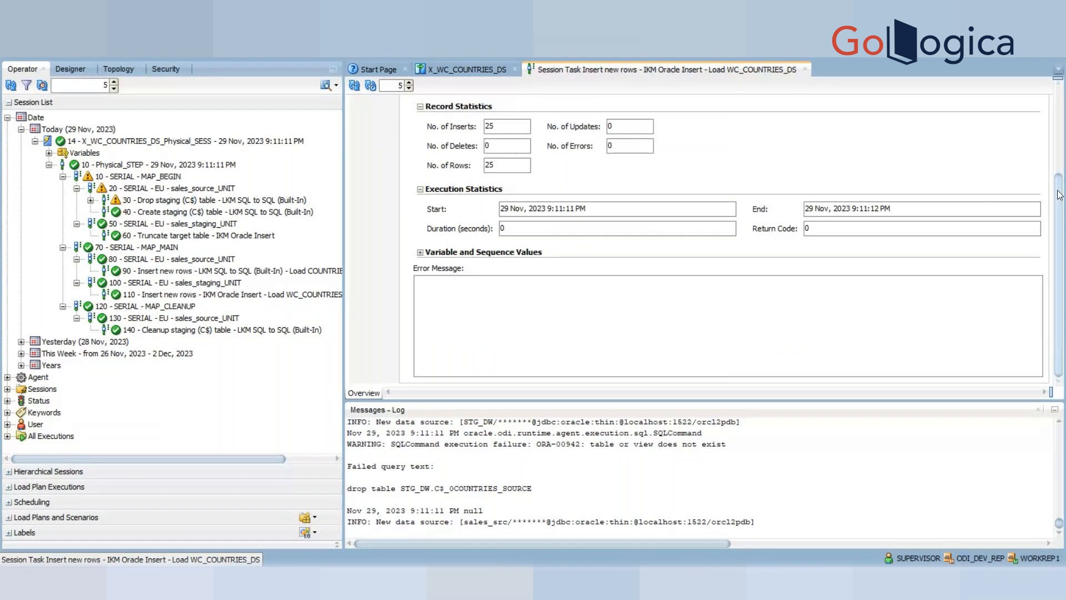
{"action": "left_click_drag", "start_coordinate": [1060, 194], "coordinate": [1054, 105]}
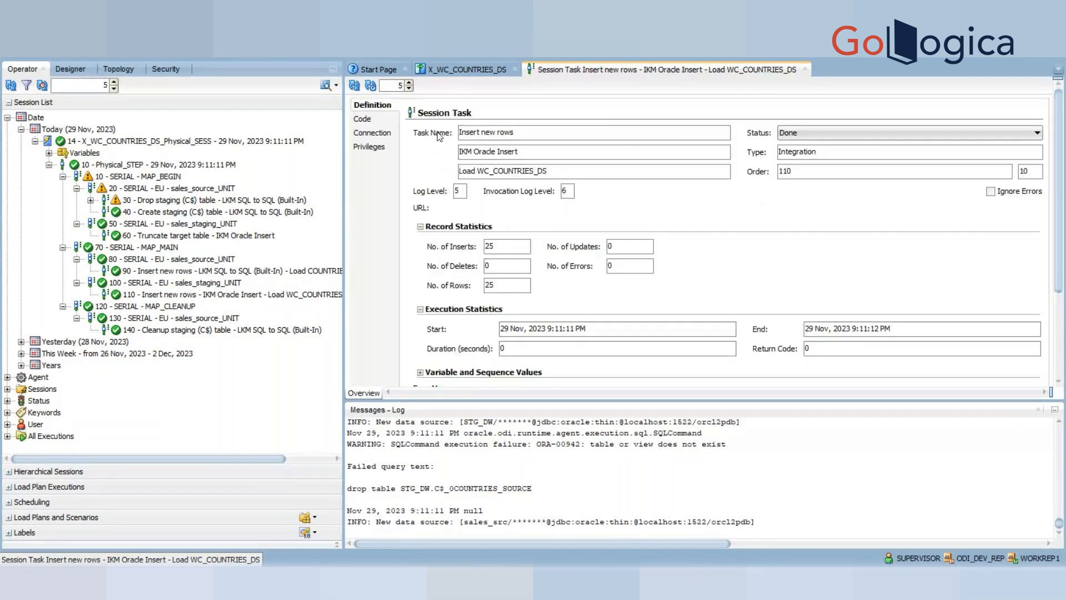
{"action": "left_click", "coordinate": [363, 118]}
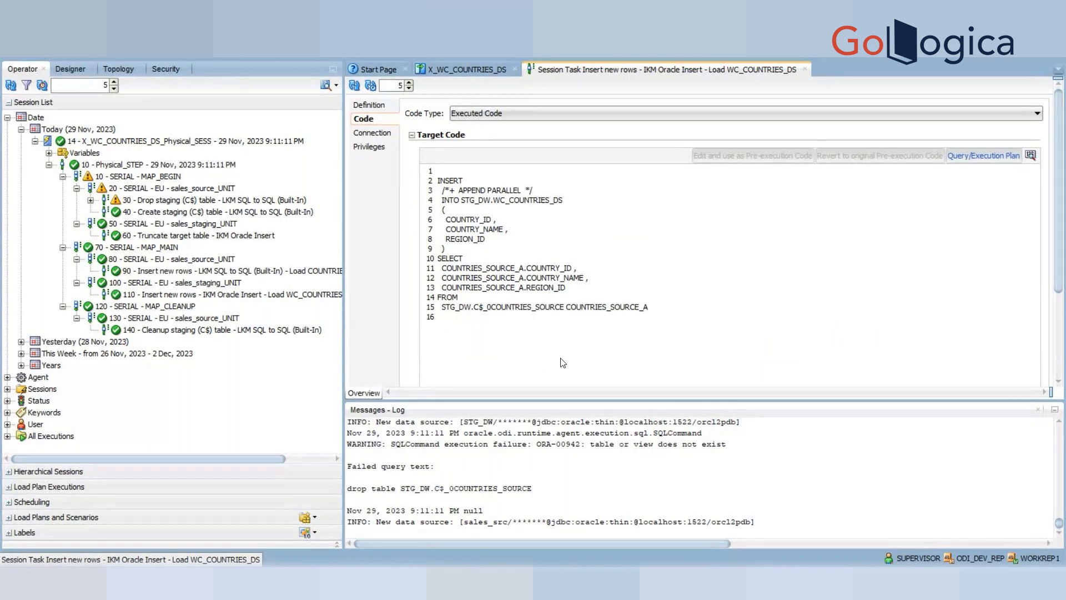
Switch to SQL Developer, refresh the Data Warehouse Staging Area connection and view the data rows of the WC_COUNTRIES_DS table
{"action": "mouse_move", "coordinate": [717, 581]}
{"action": "left_click", "coordinate": [717, 517]}
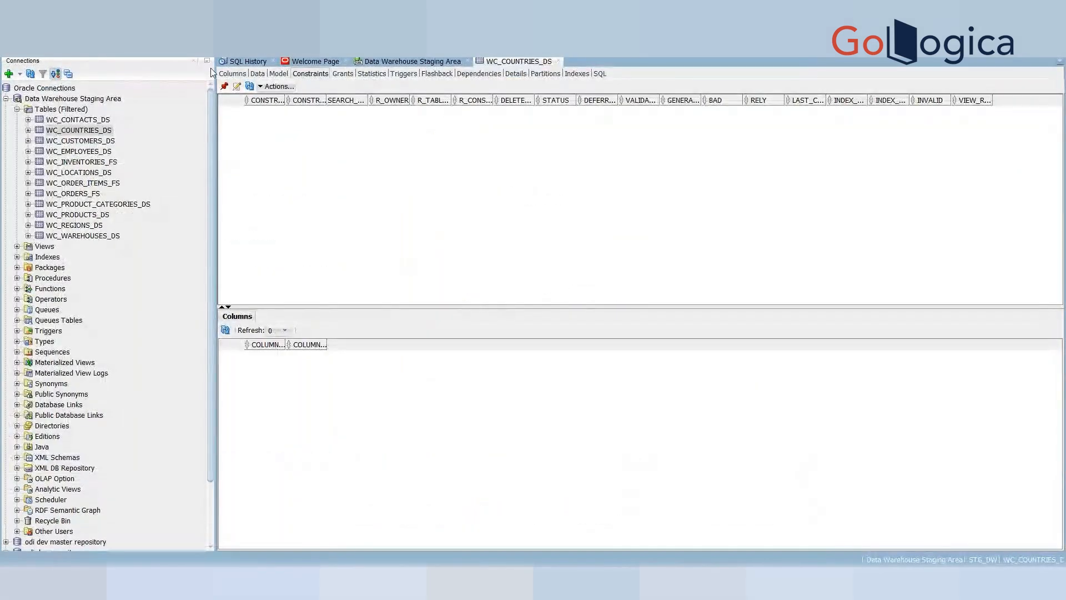
{"action": "left_click", "coordinate": [558, 61]}
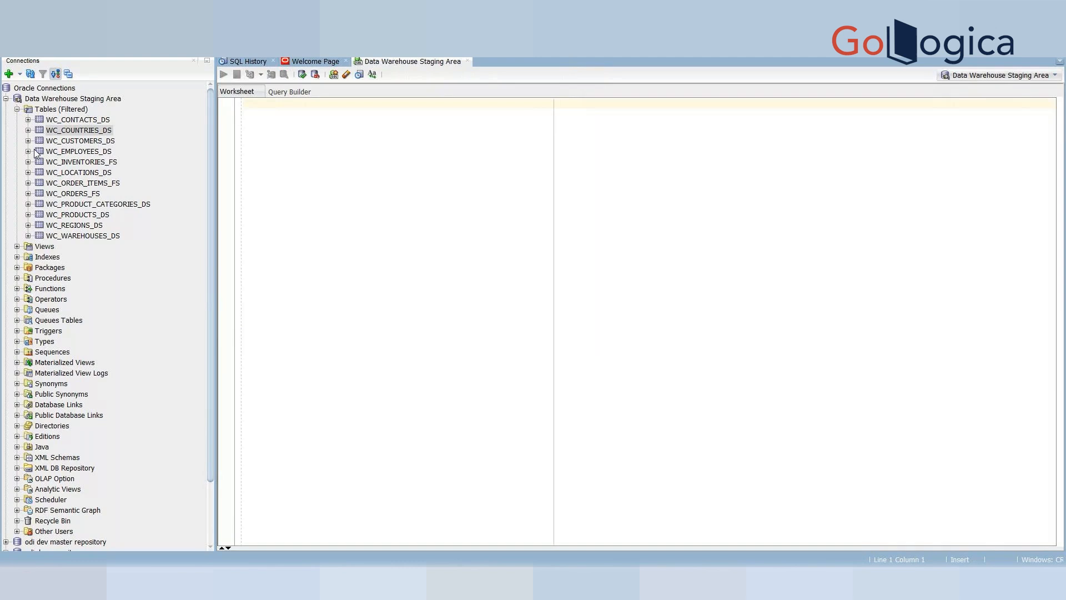
{"action": "left_click", "coordinate": [40, 100]}
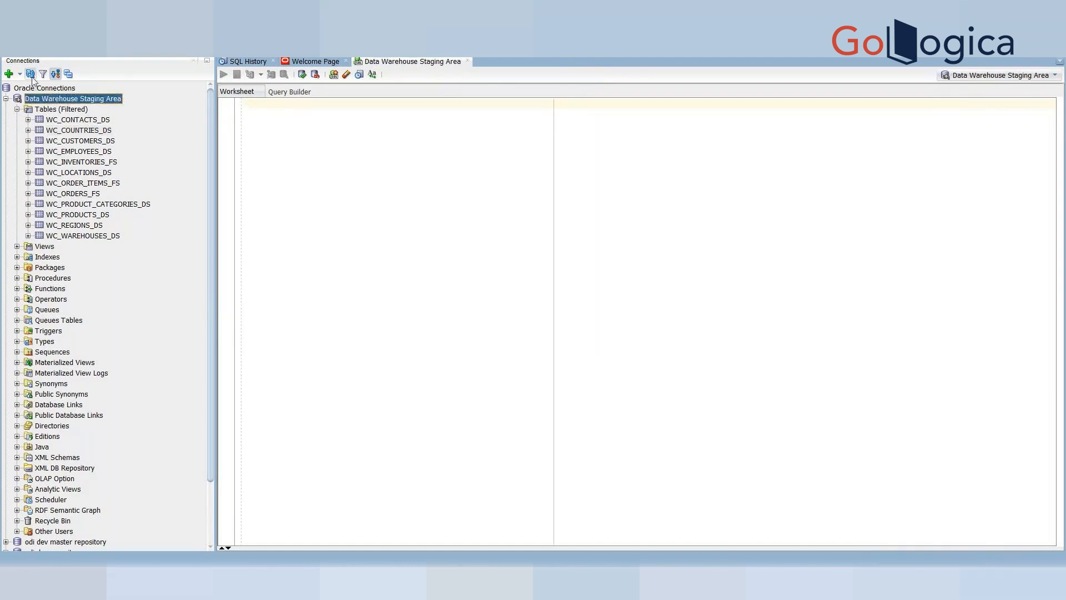
{"action": "left_click", "coordinate": [31, 76]}
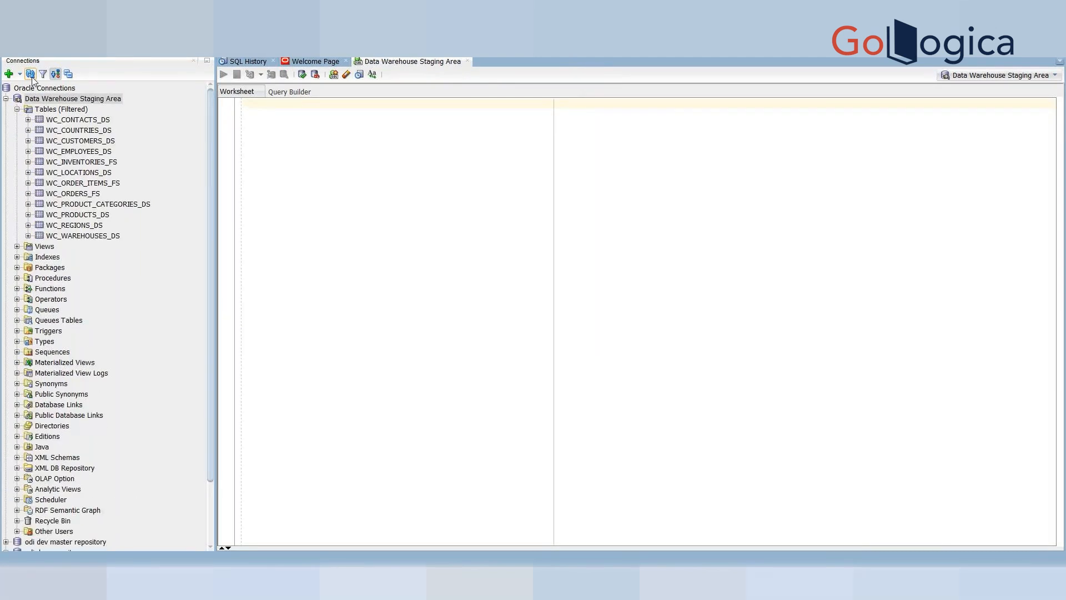
{"action": "left_click", "coordinate": [85, 129]}
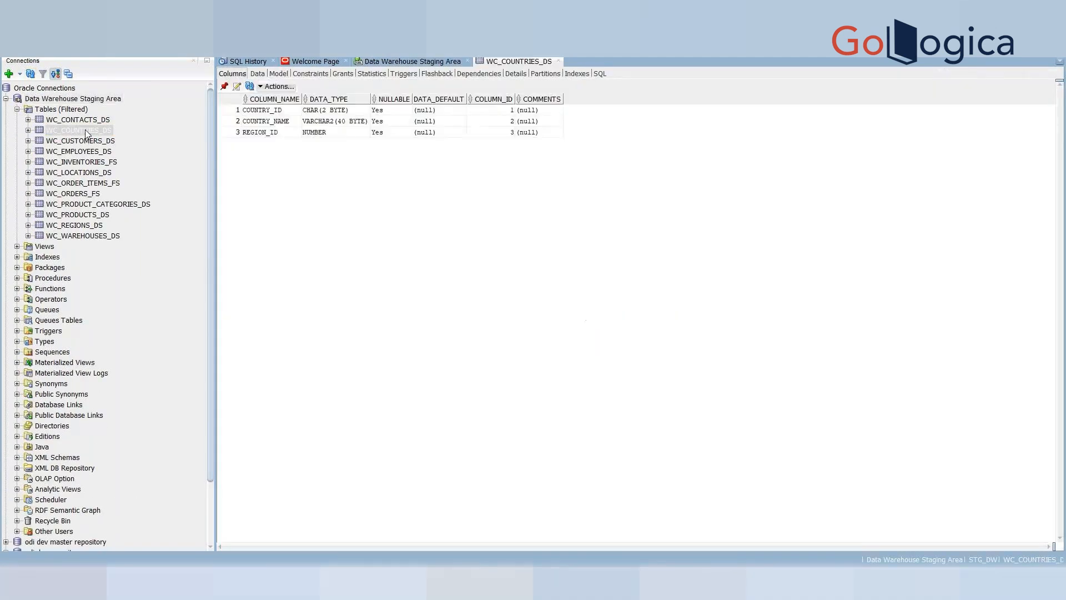
{"action": "left_click", "coordinate": [261, 75]}
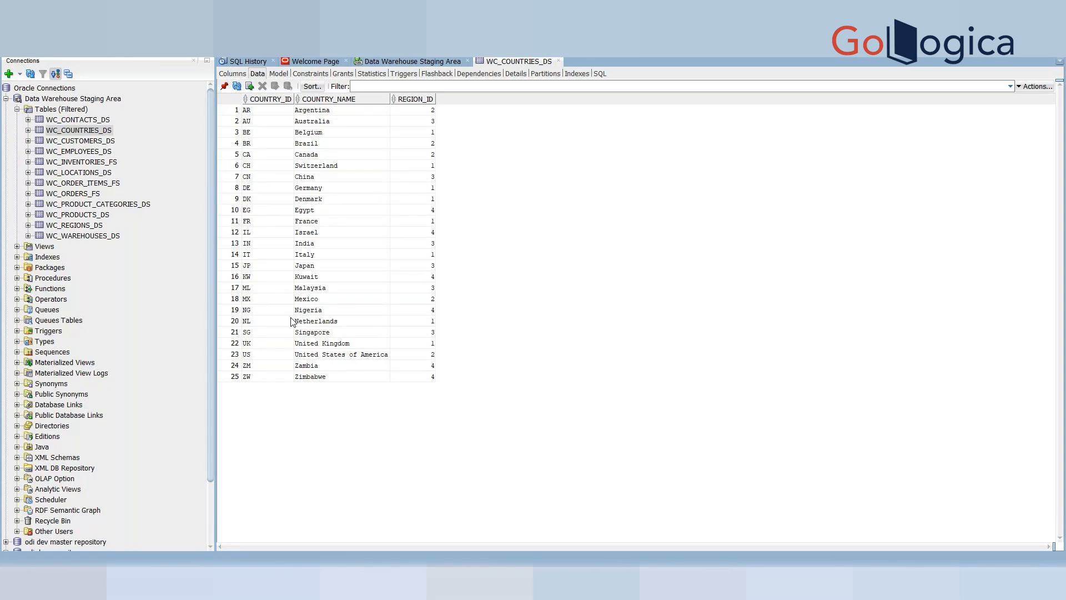
Switch to Oracle Data Integrator Studio and close the IKM Oracle Insert session task
{"action": "mouse_move", "coordinate": [747, 583]}
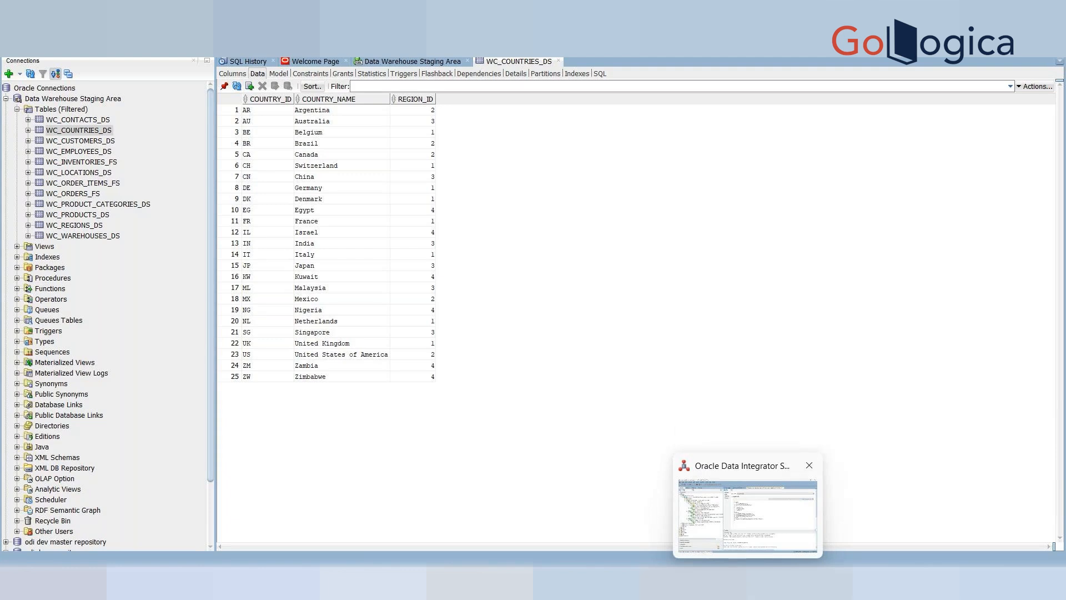
{"action": "left_click", "coordinate": [747, 515]}
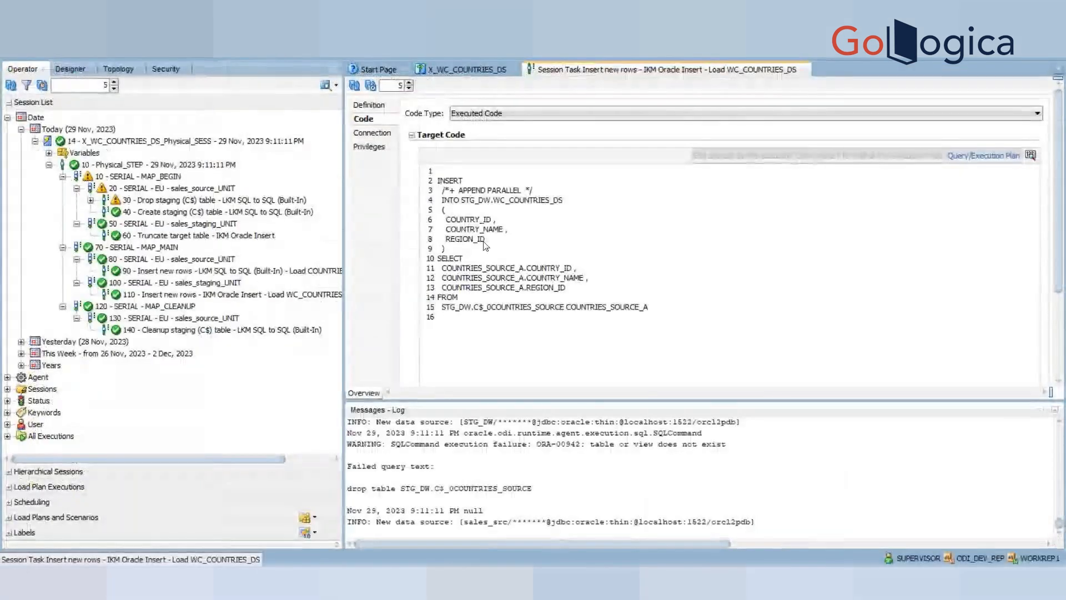
{"action": "left_click", "coordinate": [803, 70]}
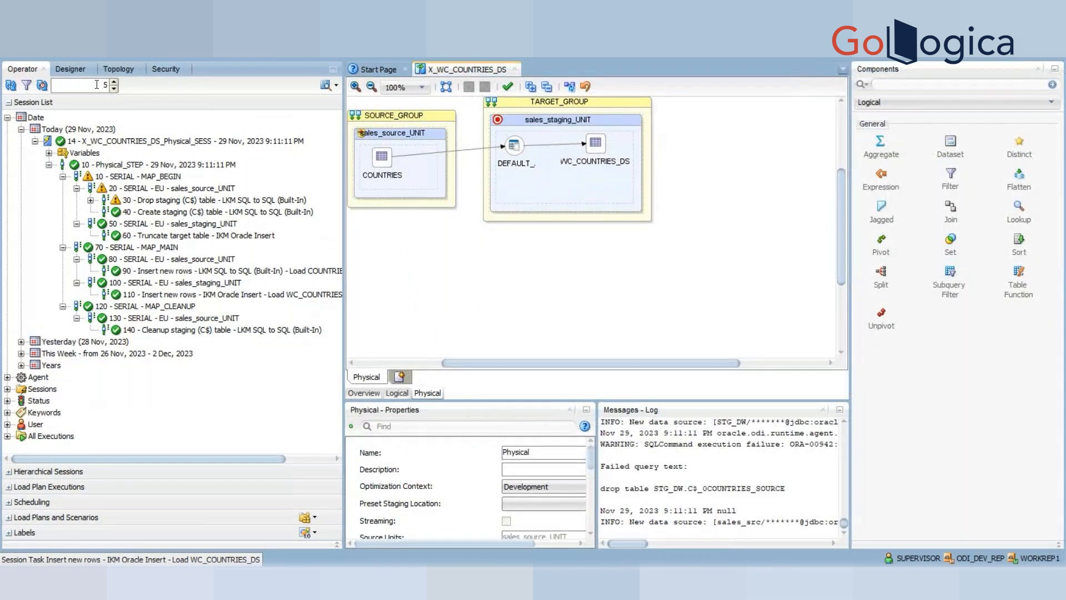
In Designer, create a filter on the WC_COUNTRIES_DS datastore of the staging model and name it FIL_COUNTRY_NAME
{"action": "left_click", "coordinate": [72, 69]}
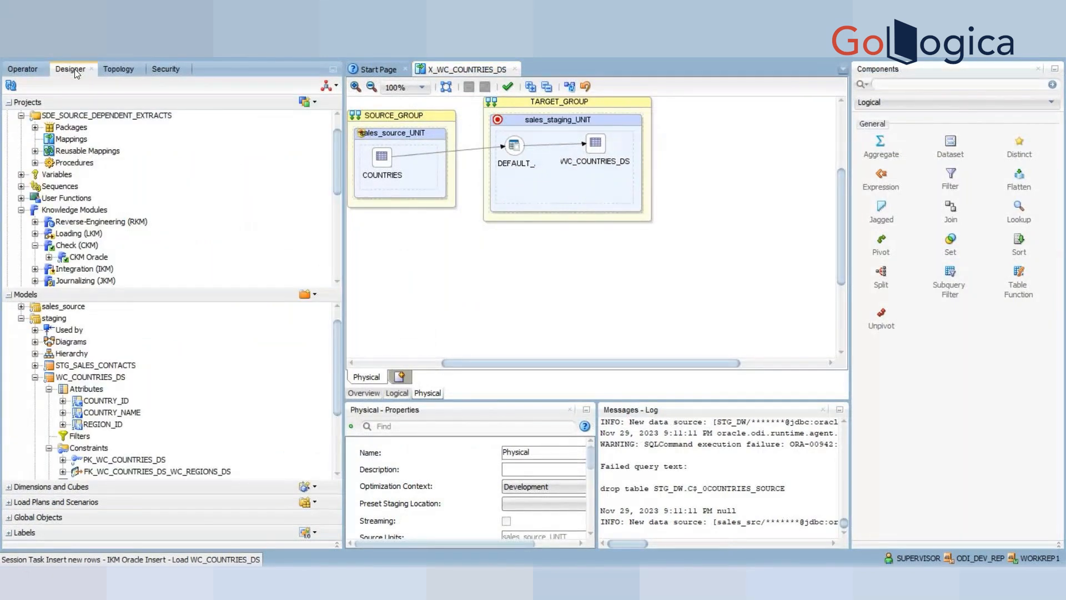
{"action": "left_click", "coordinate": [100, 377]}
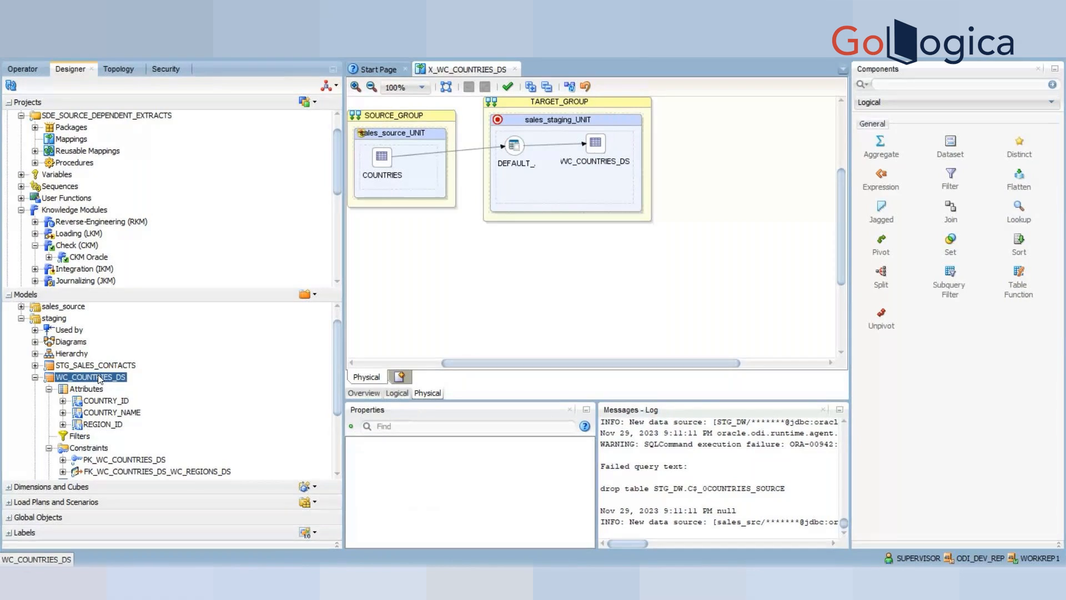
{"action": "left_click", "coordinate": [88, 438]}
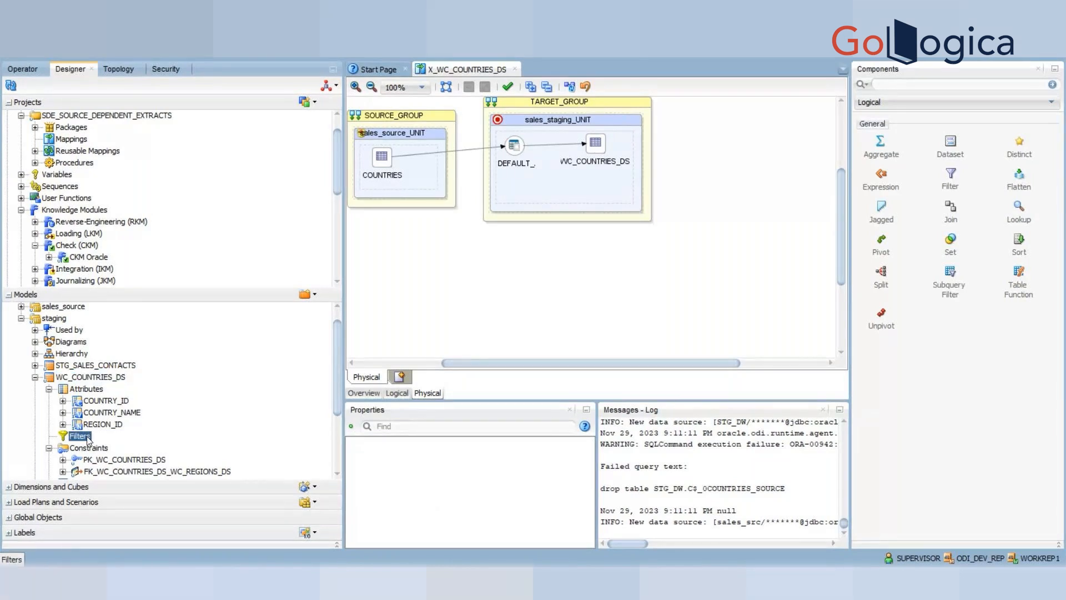
{"action": "right_click", "coordinate": [85, 442]}
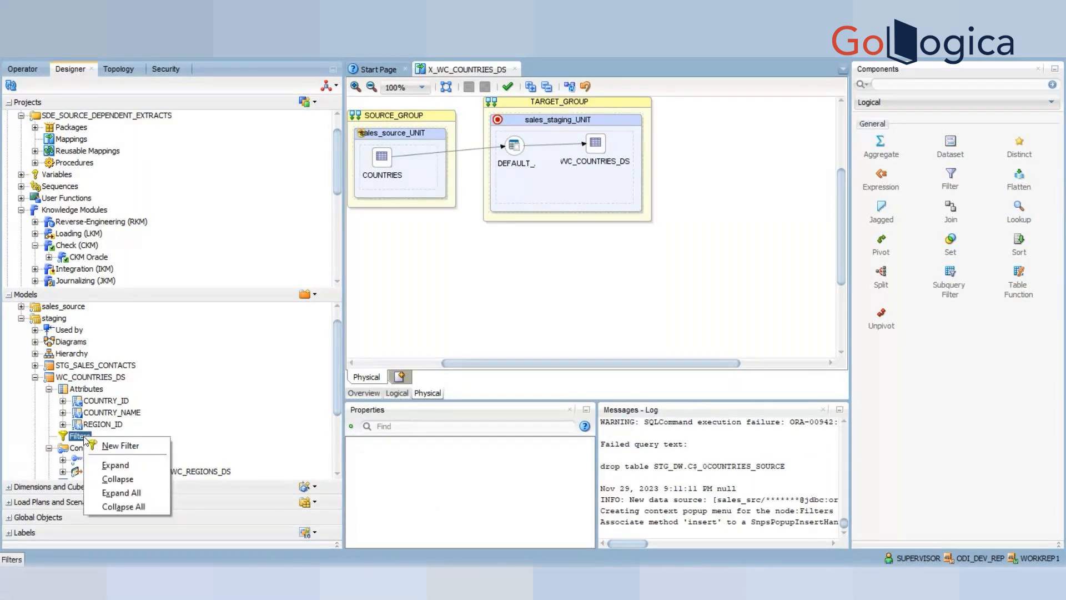
{"action": "left_click", "coordinate": [111, 446]}
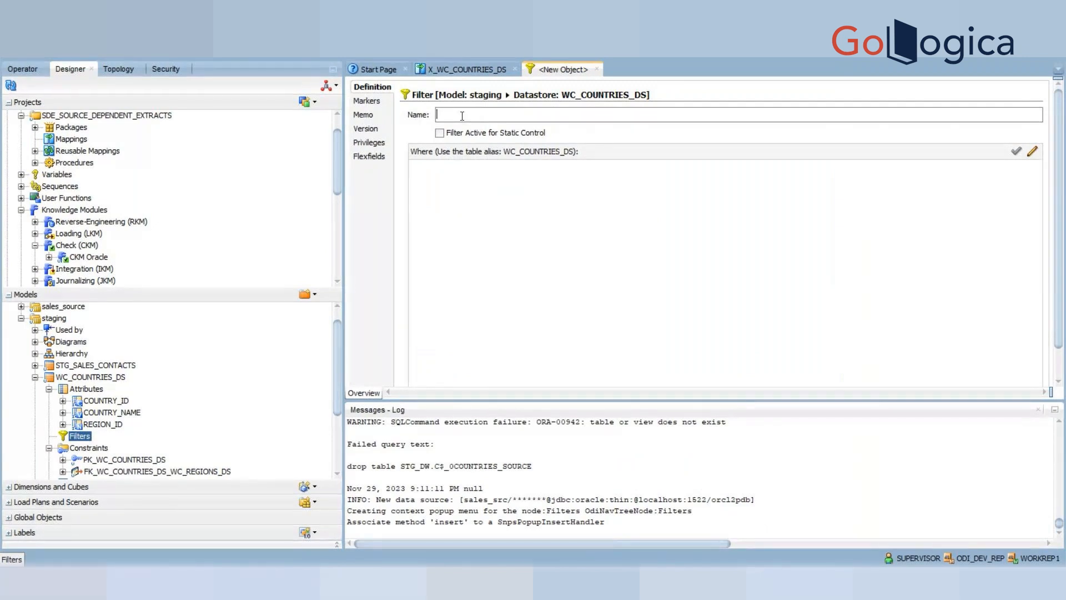
{"action": "type", "text": "FIL"}
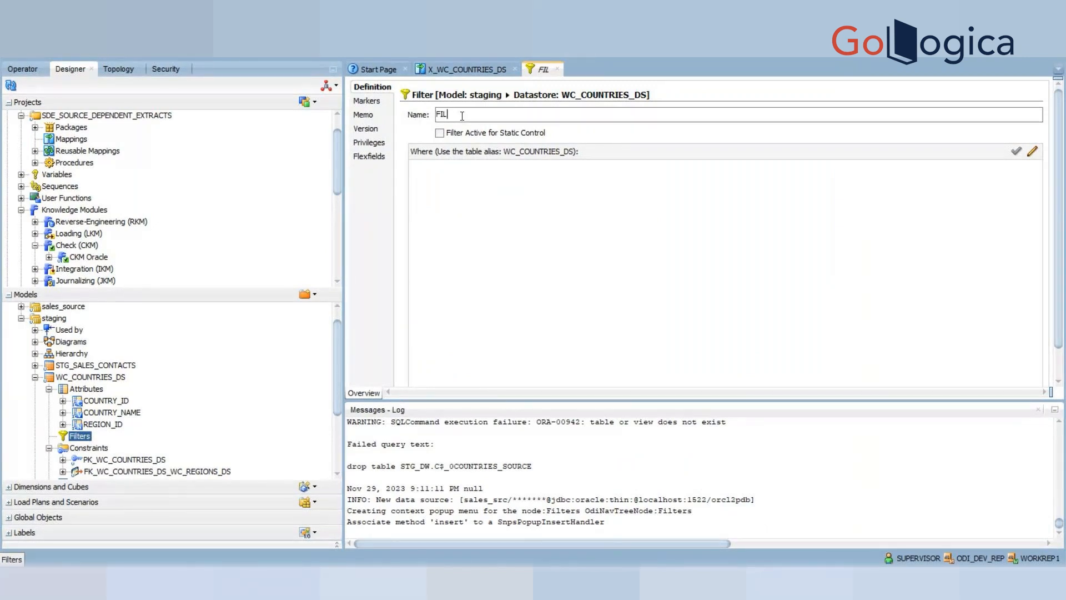
{"action": "type", "text": "_COUNTRY_"}
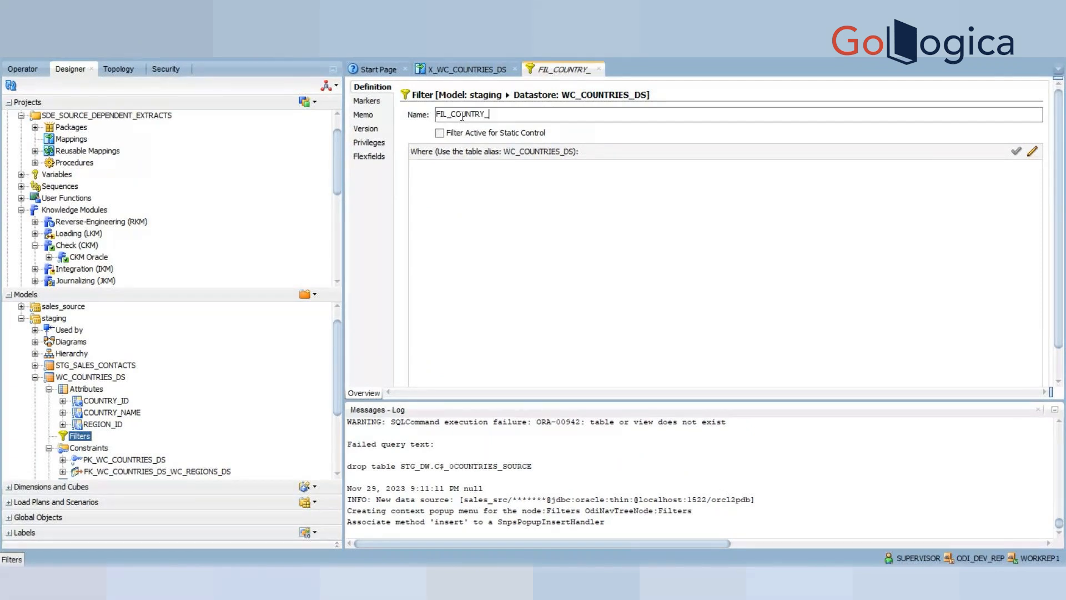
{"action": "type", "text": "NAME"}
Set the filter's where condition to WC_COUNTRIES_DS.COUNTRY_NAME<>'Canada' using the expression editor
{"action": "left_click", "coordinate": [490, 161]}
{"action": "left_click", "coordinate": [1032, 158]}
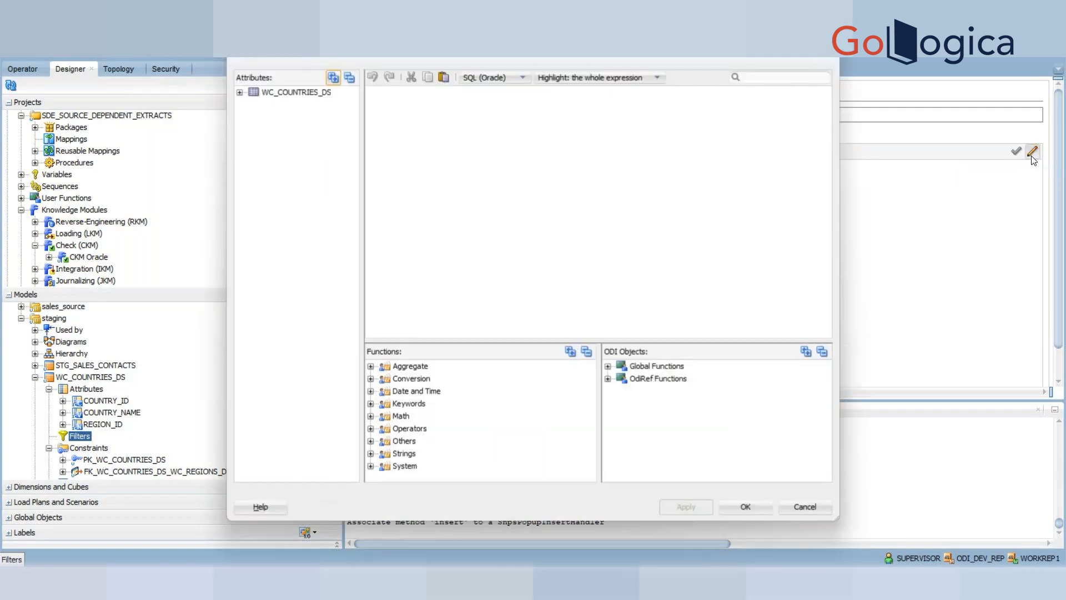
{"action": "left_click", "coordinate": [239, 93]}
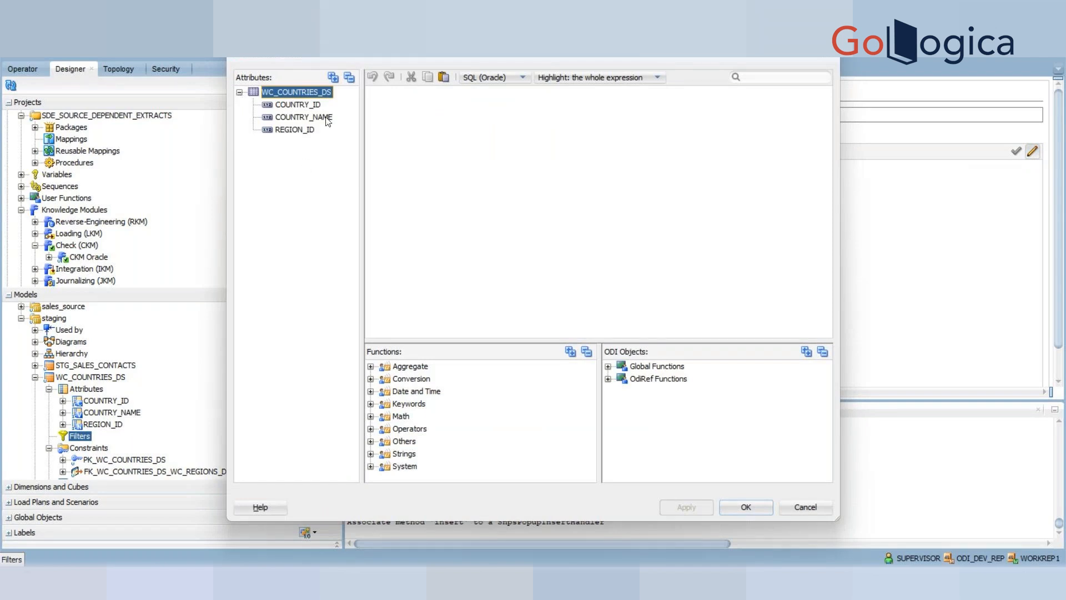
{"action": "double_click", "coordinate": [303, 117]}
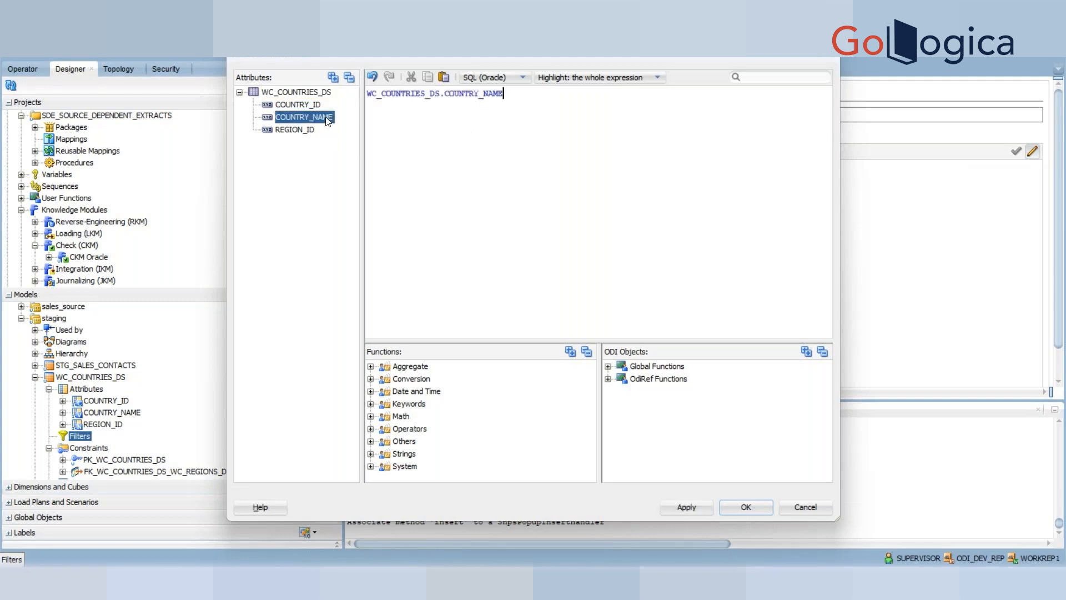
{"action": "type", "text": "<>'Canada"}
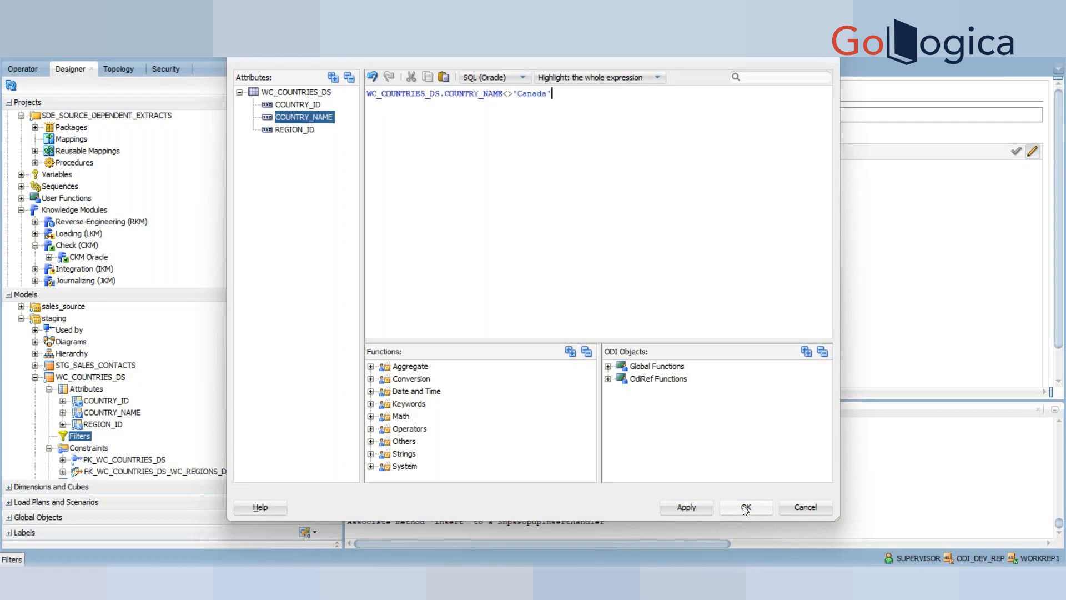
{"action": "left_click", "coordinate": [706, 507]}
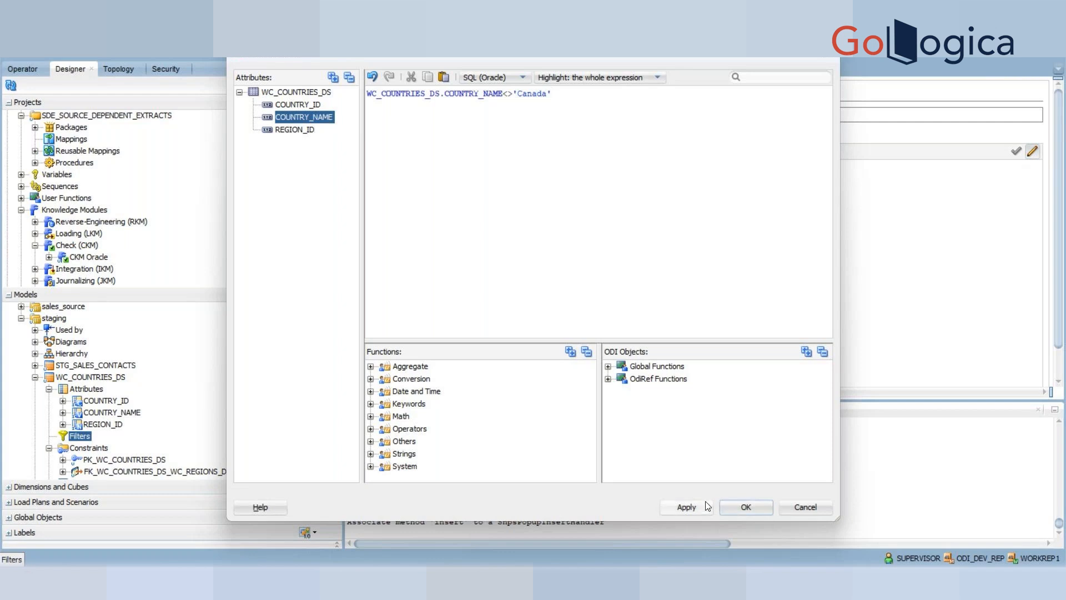
{"action": "left_click", "coordinate": [745, 506]}
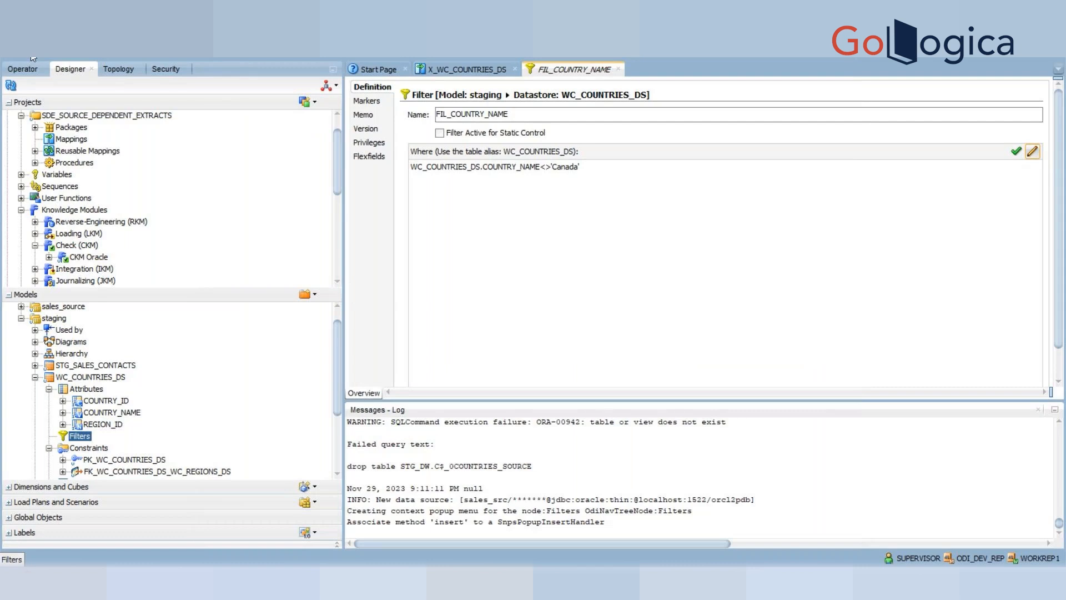
Save the FIL_COUNTRY_NAME filter, test its query on the DBMS, and close it
{"action": "key", "text": "ctrl+s"}
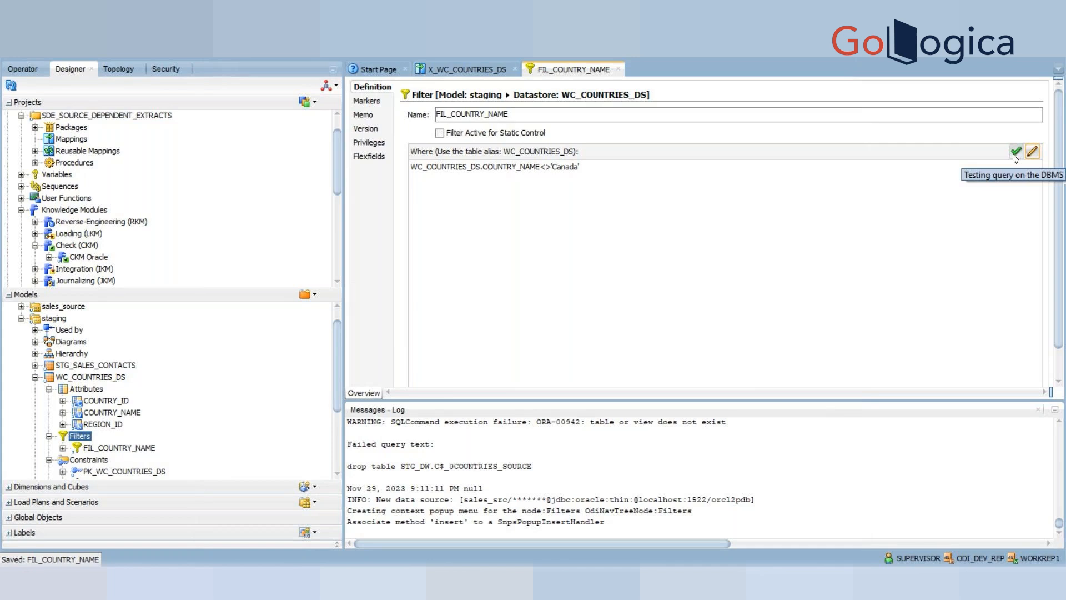
{"action": "left_click", "coordinate": [1014, 155]}
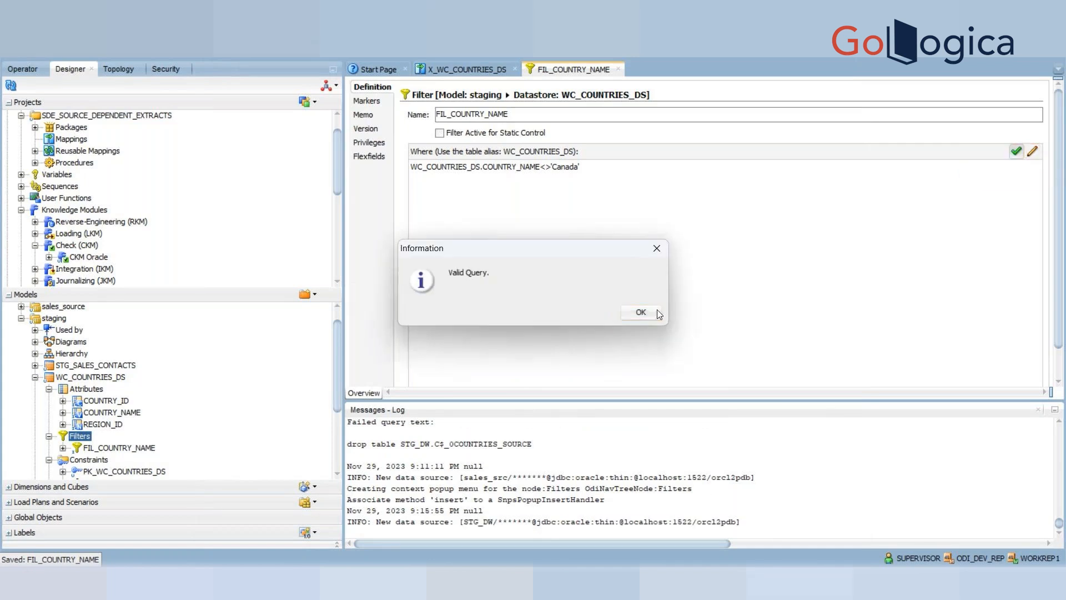
{"action": "left_click", "coordinate": [642, 312]}
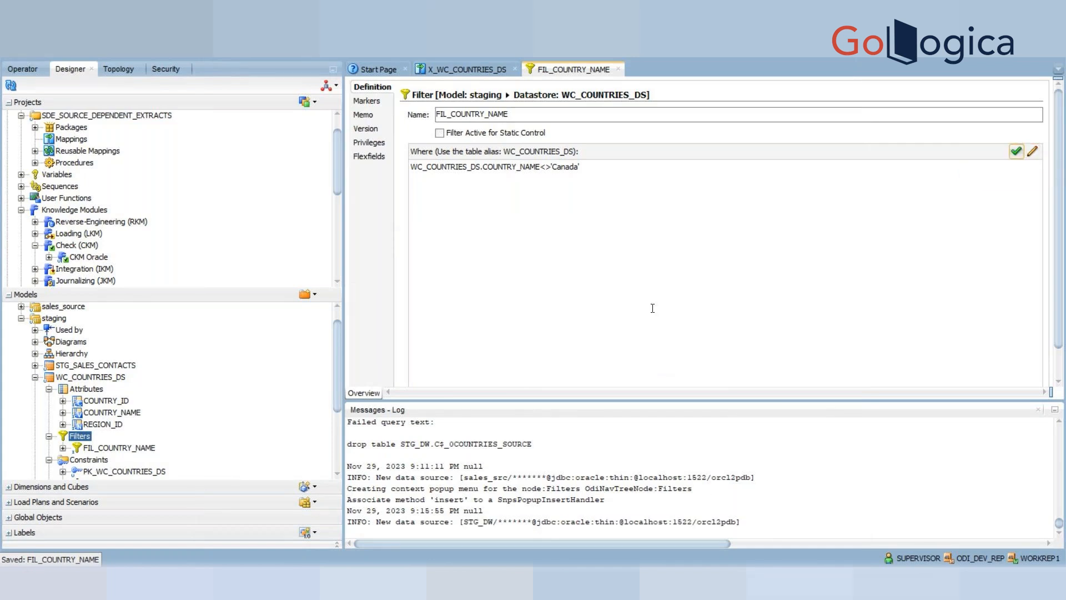
{"action": "left_click", "coordinate": [618, 69]}
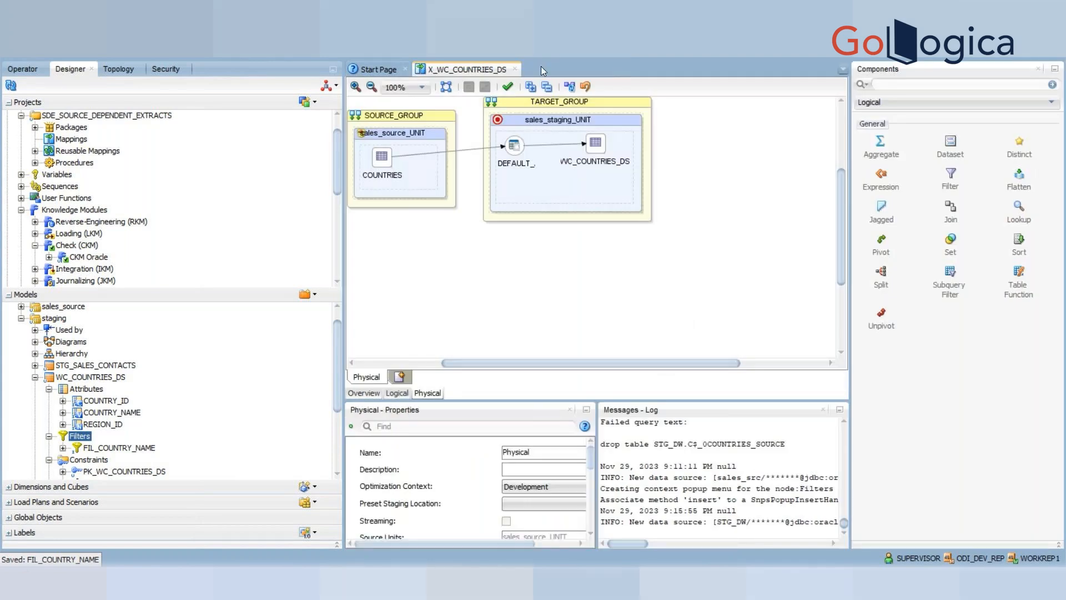
Close the open mapping and run X_WC_COUNTRIES_DS in the Development context with the local agent and log level 6
{"action": "left_click", "coordinate": [514, 69]}
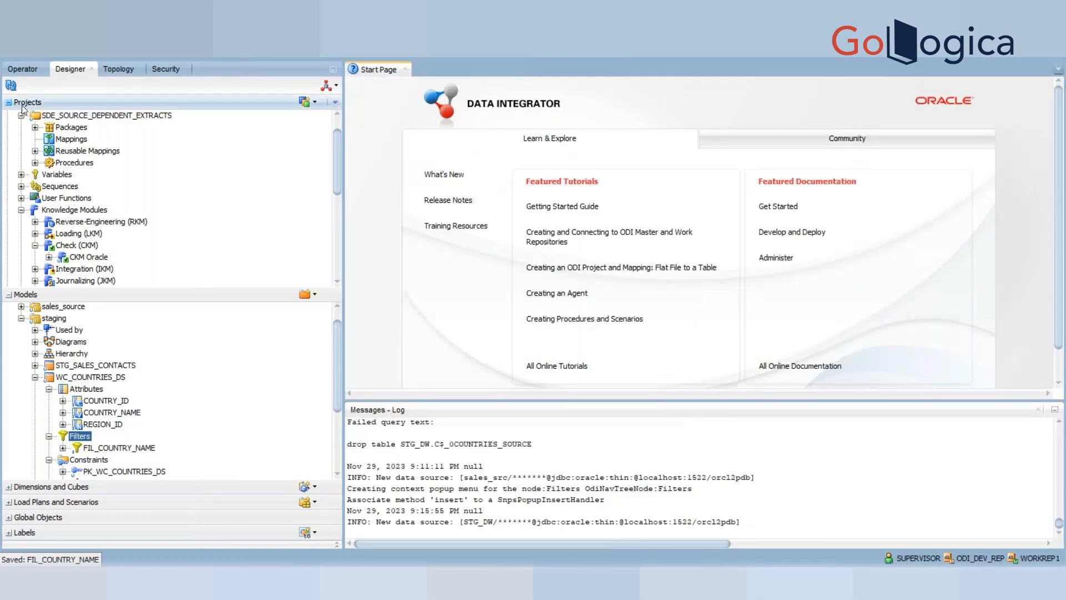
{"action": "left_click", "coordinate": [11, 86]}
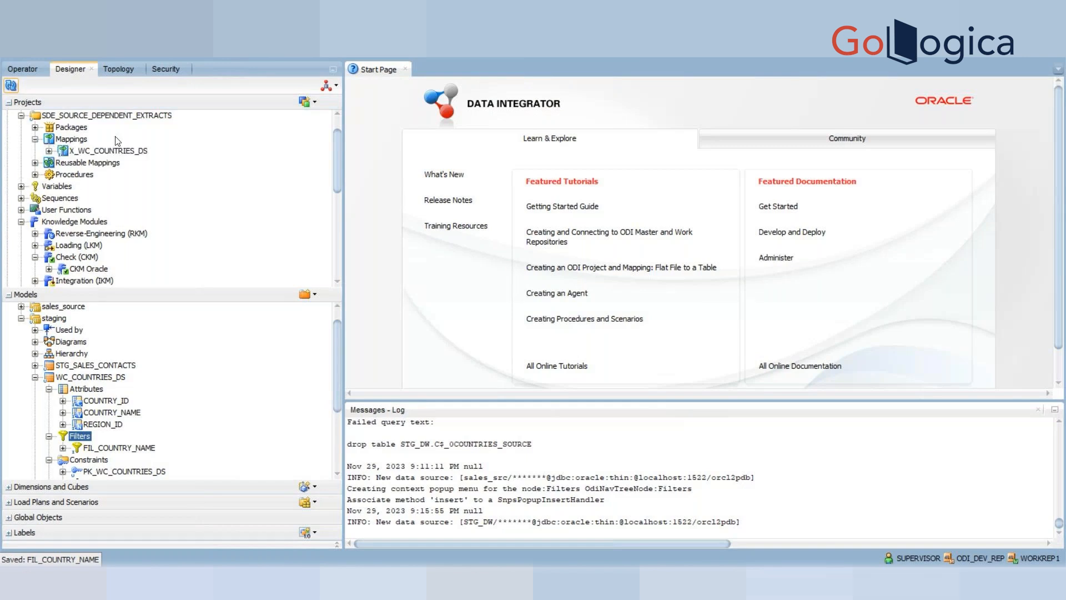
{"action": "left_click", "coordinate": [111, 151]}
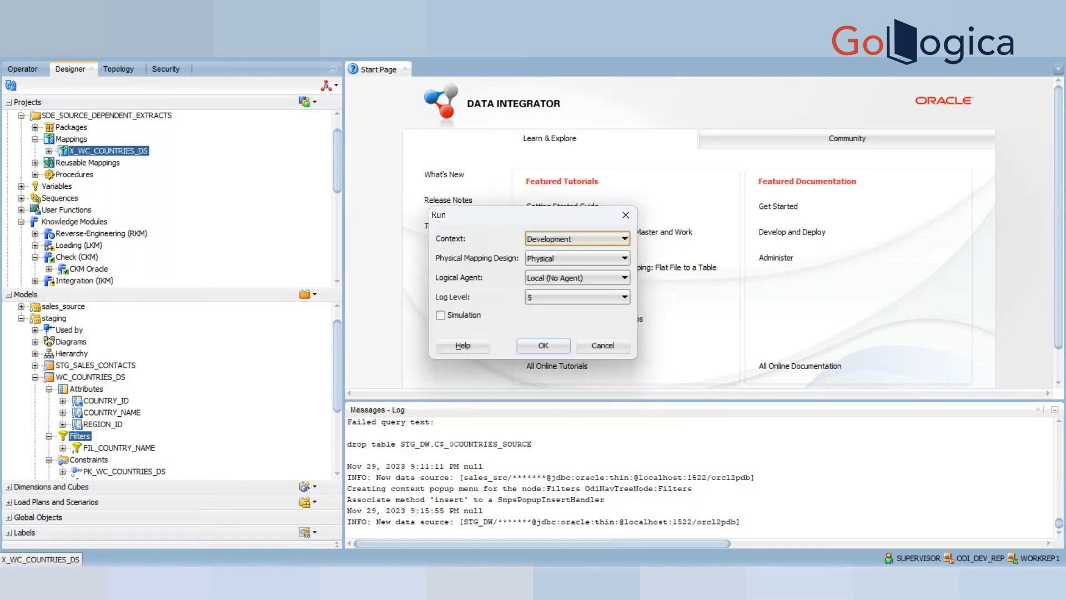
{"action": "left_click", "coordinate": [546, 297]}
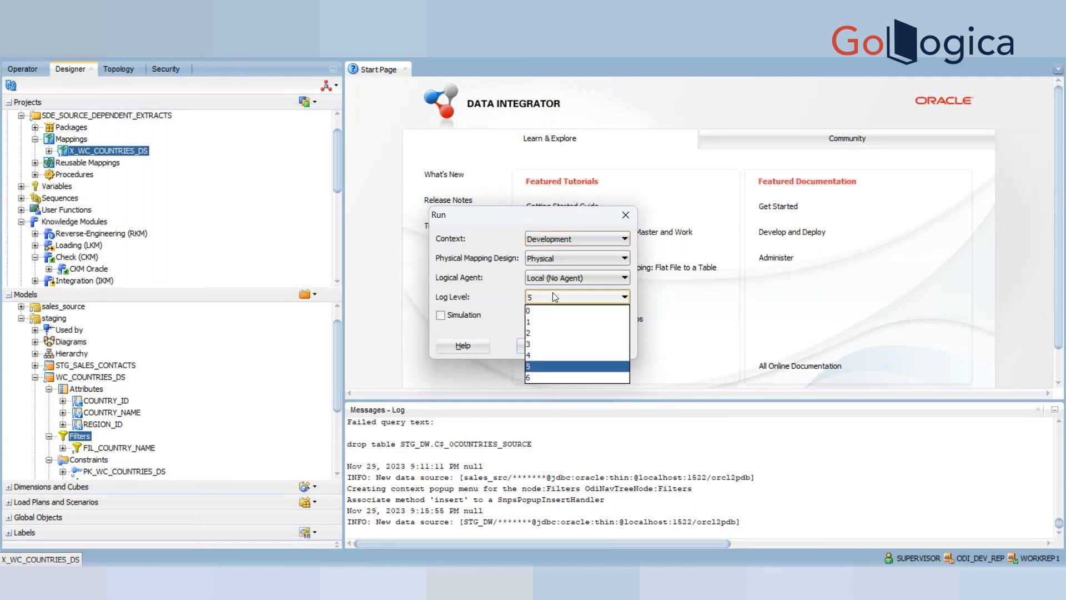
{"action": "left_click", "coordinate": [537, 376]}
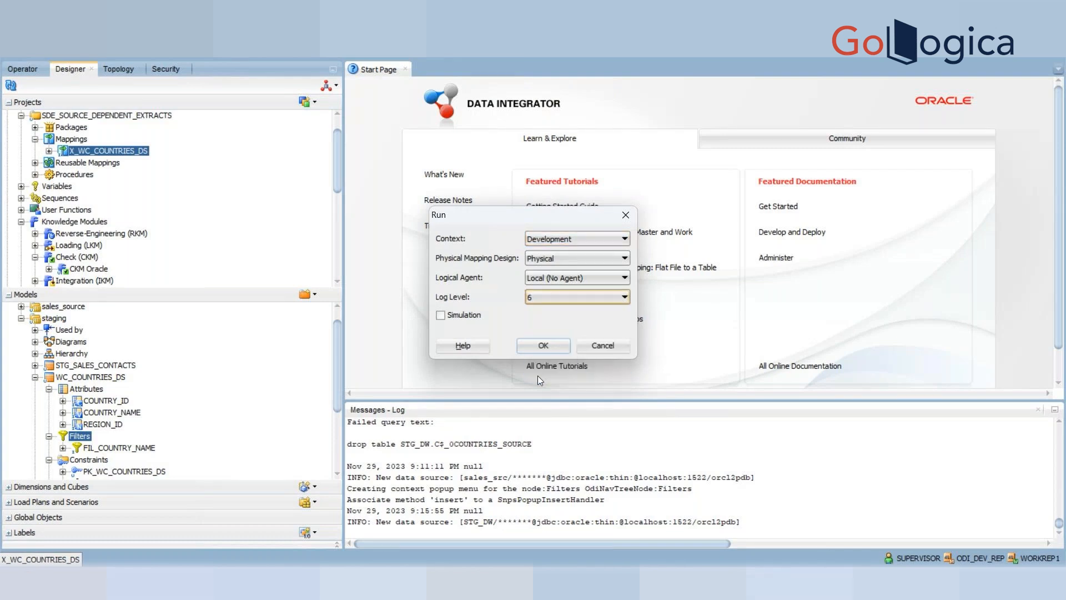
{"action": "left_click", "coordinate": [539, 343]}
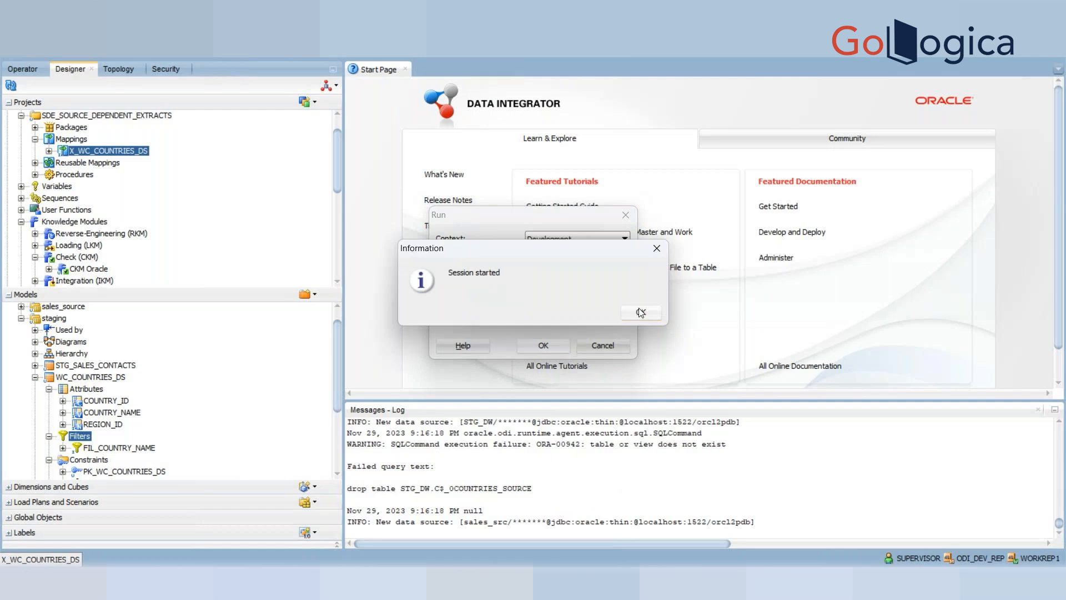
{"action": "left_click", "coordinate": [640, 313]}
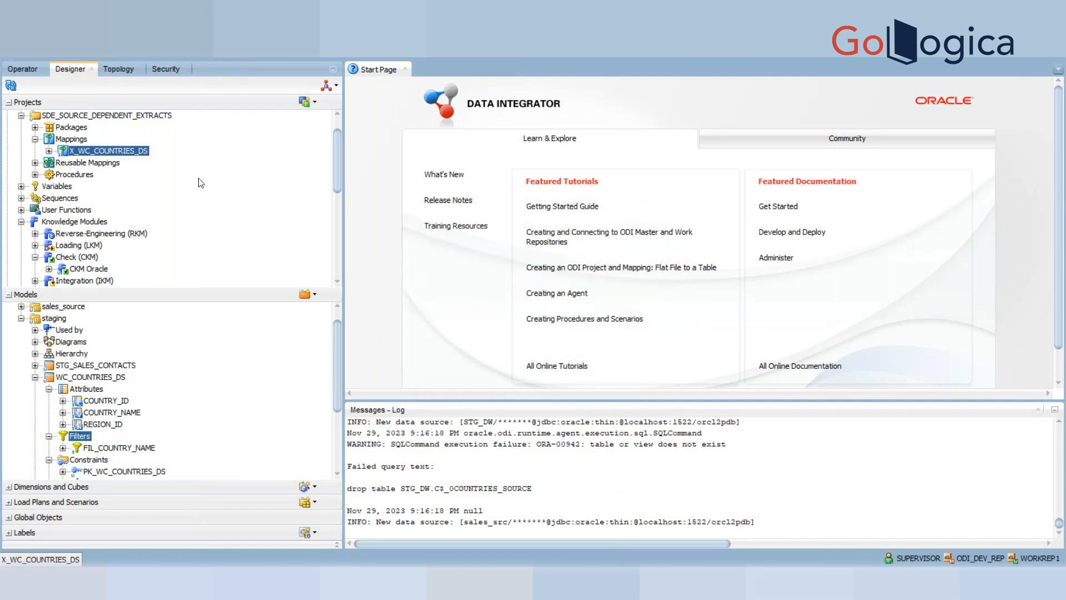
Refresh the Operator session list and check the status of the latest X_WC_COUNTRIES_DS session
{"action": "left_click", "coordinate": [28, 68]}
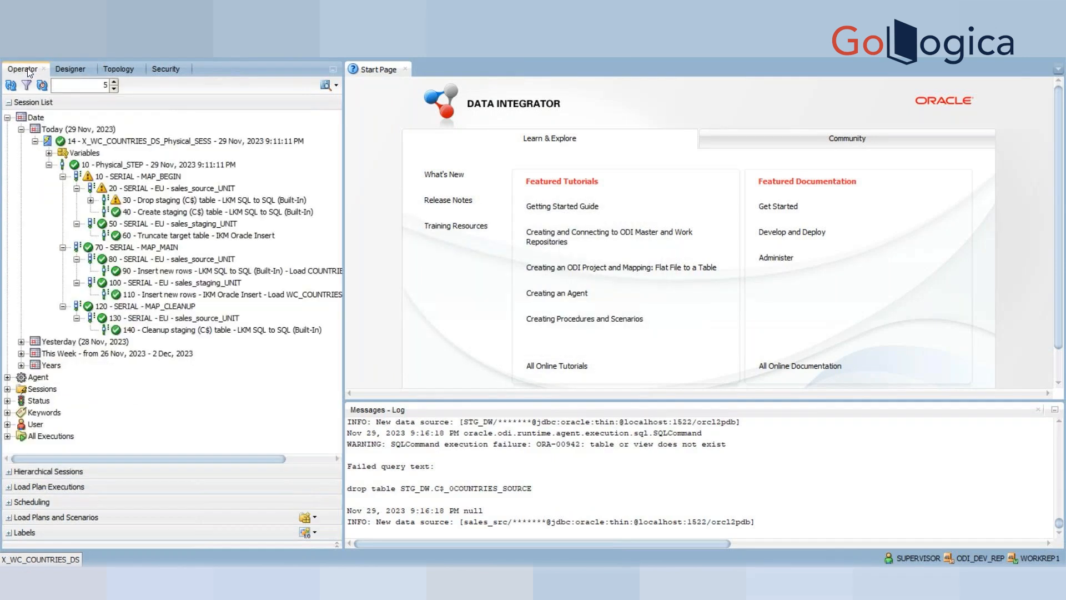
{"action": "left_click", "coordinate": [10, 85]}
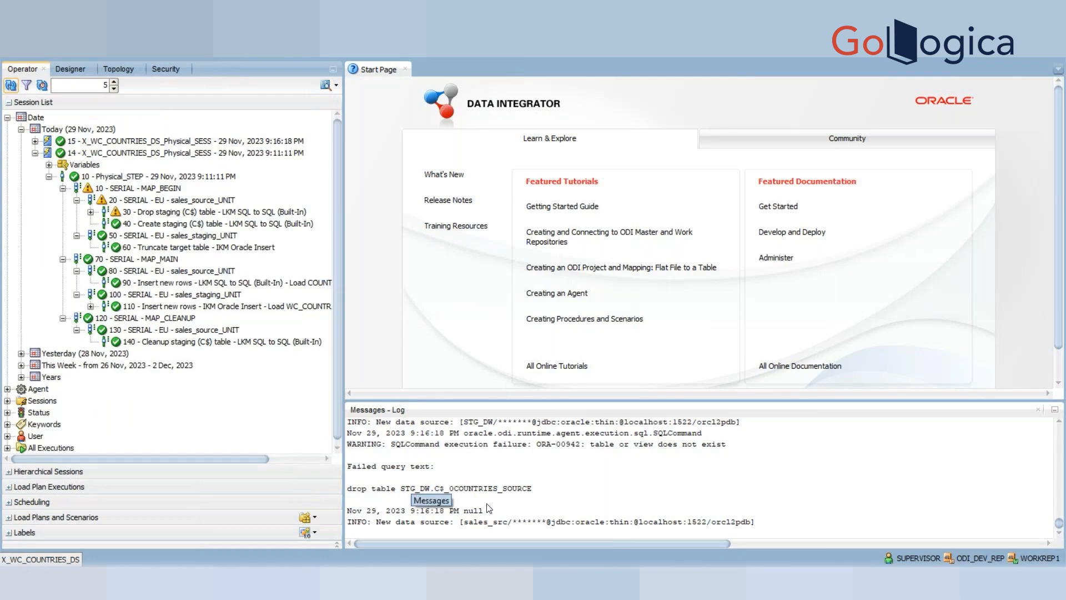
Switch to SQL Developer, refresh the Data Warehouse Staging Area connection, collapse it and close the WC_COUNTRIES_DS table
{"action": "left_click", "coordinate": [717, 575]}
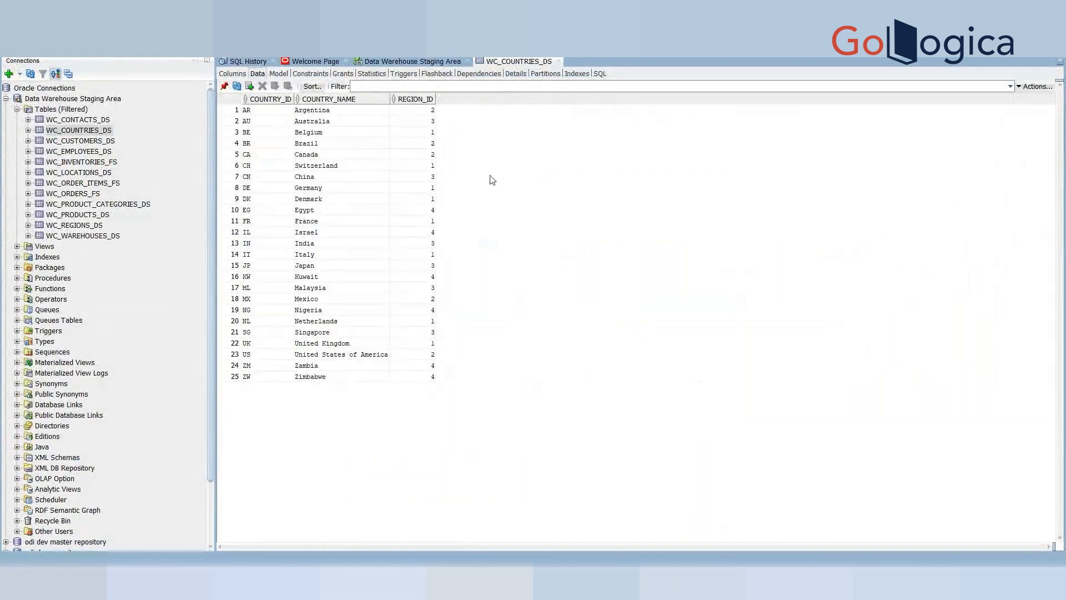
{"action": "left_click", "coordinate": [54, 100]}
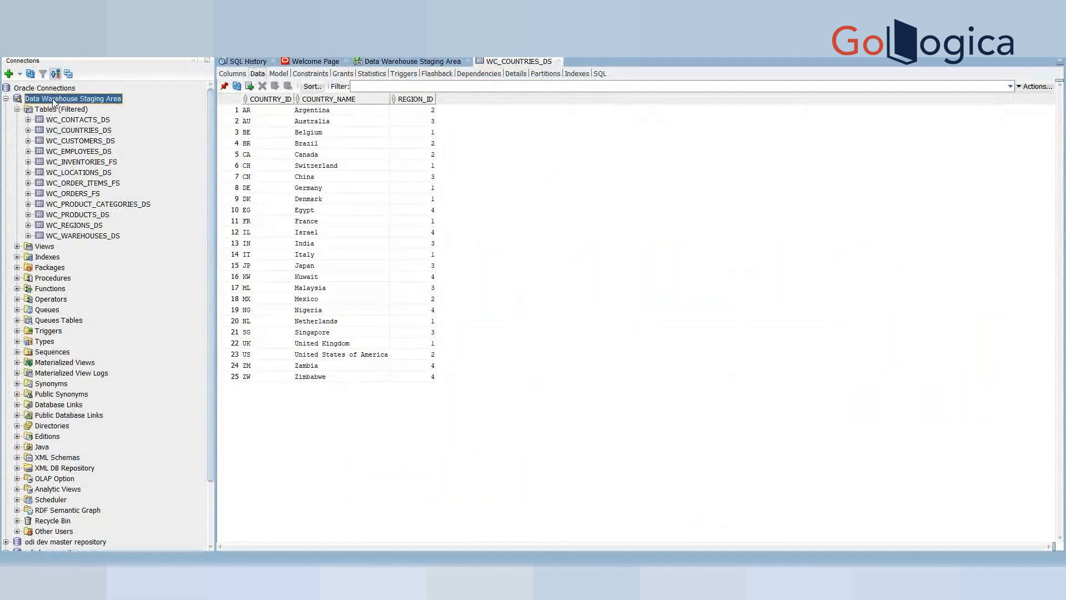
{"action": "left_click", "coordinate": [30, 75]}
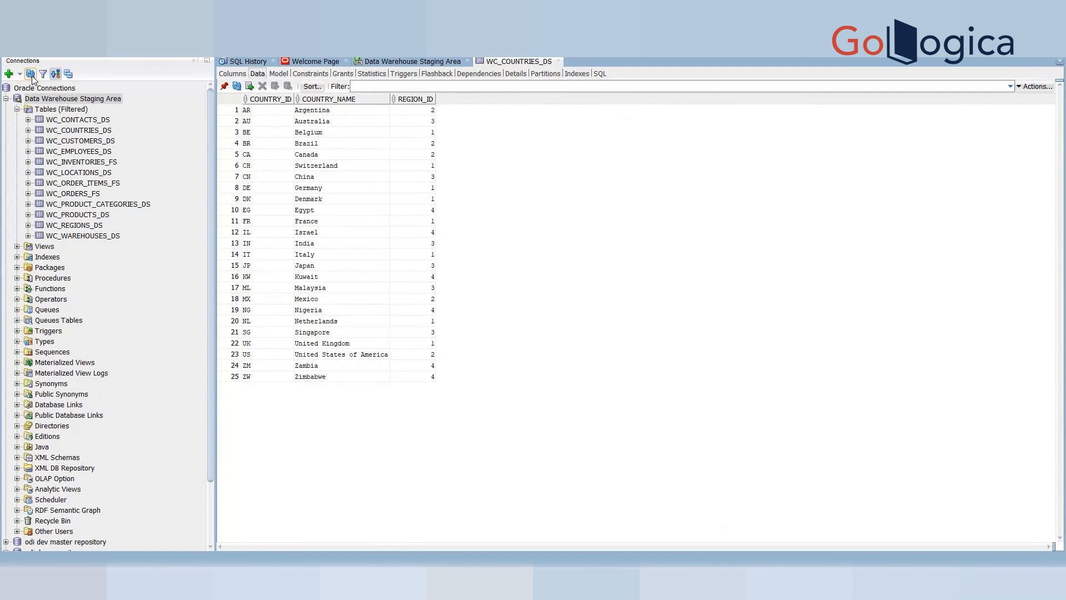
{"action": "left_click", "coordinate": [79, 131]}
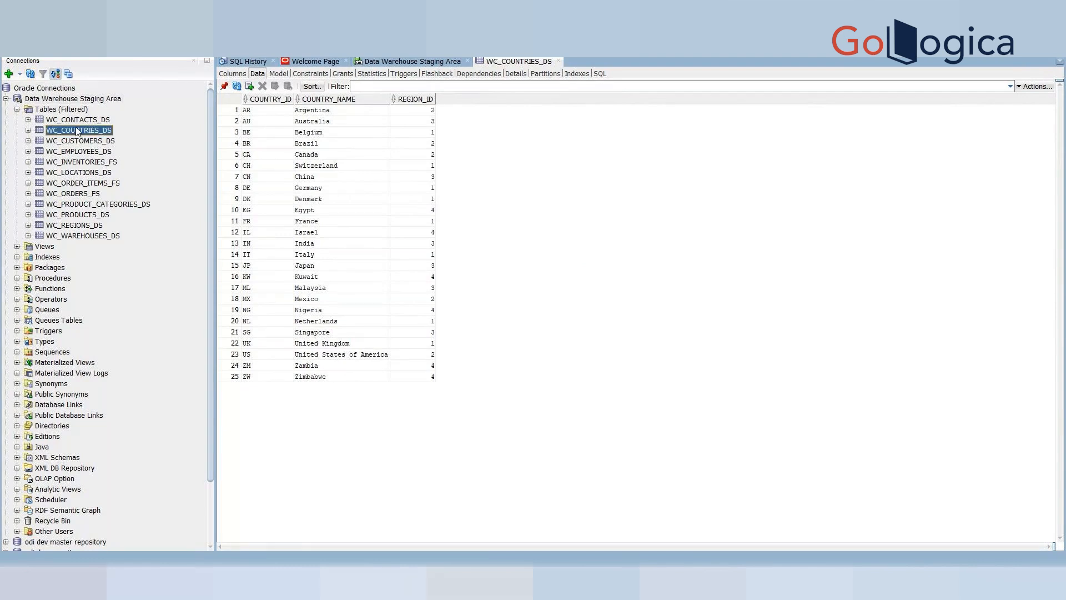
{"action": "left_click", "coordinate": [6, 98]}
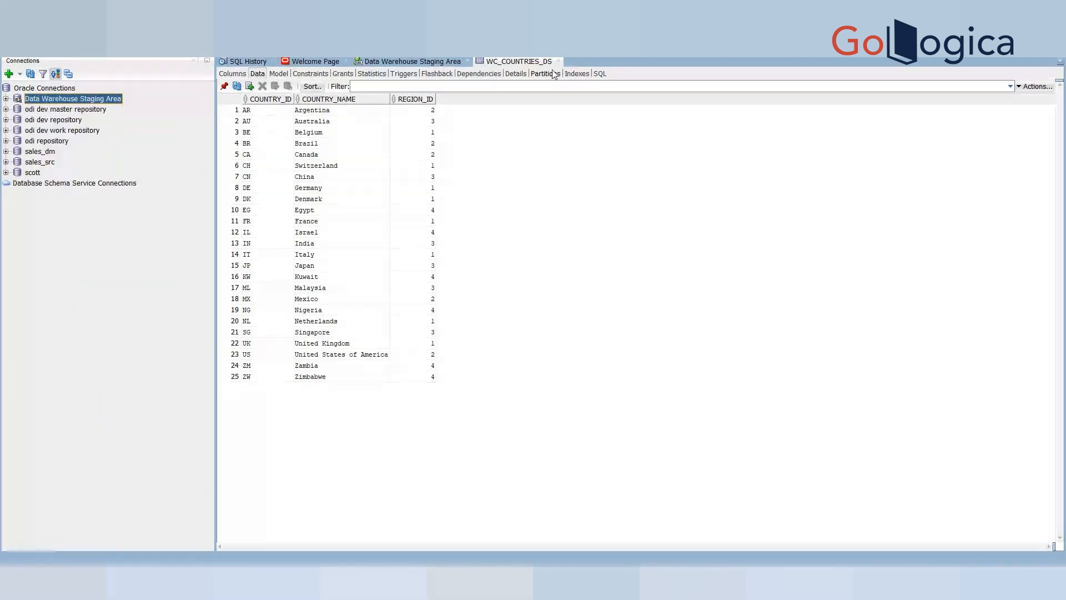
{"action": "left_click", "coordinate": [559, 61]}
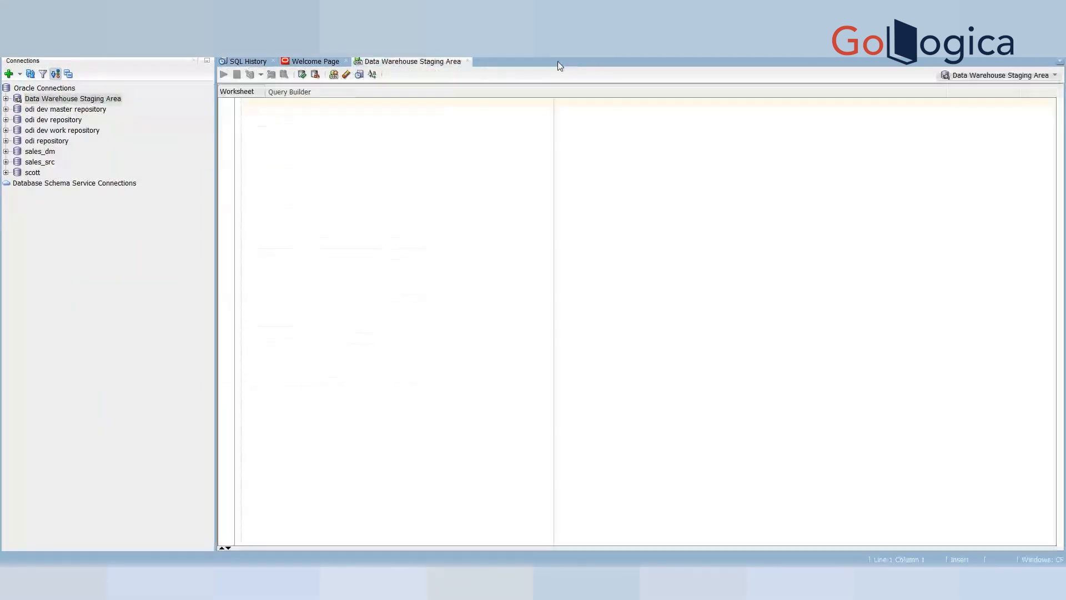
Open the WC_COUNTRIES_DS table in the Data Warehouse Staging Area connection, view its data and check for the Canada row
{"action": "left_click", "coordinate": [31, 77]}
{"action": "left_click", "coordinate": [7, 99]}
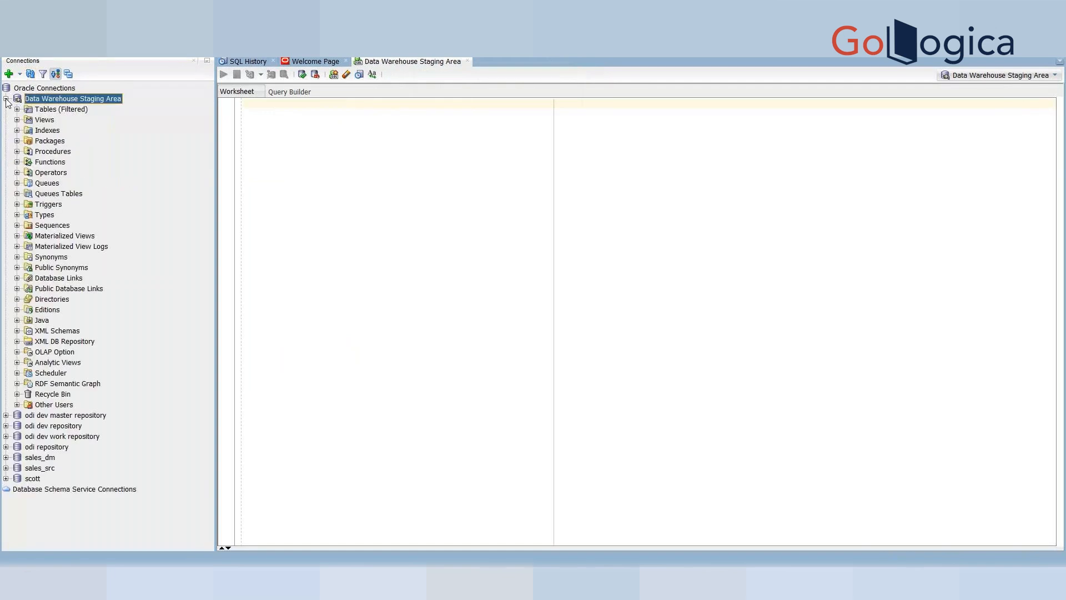
{"action": "left_click", "coordinate": [20, 111]}
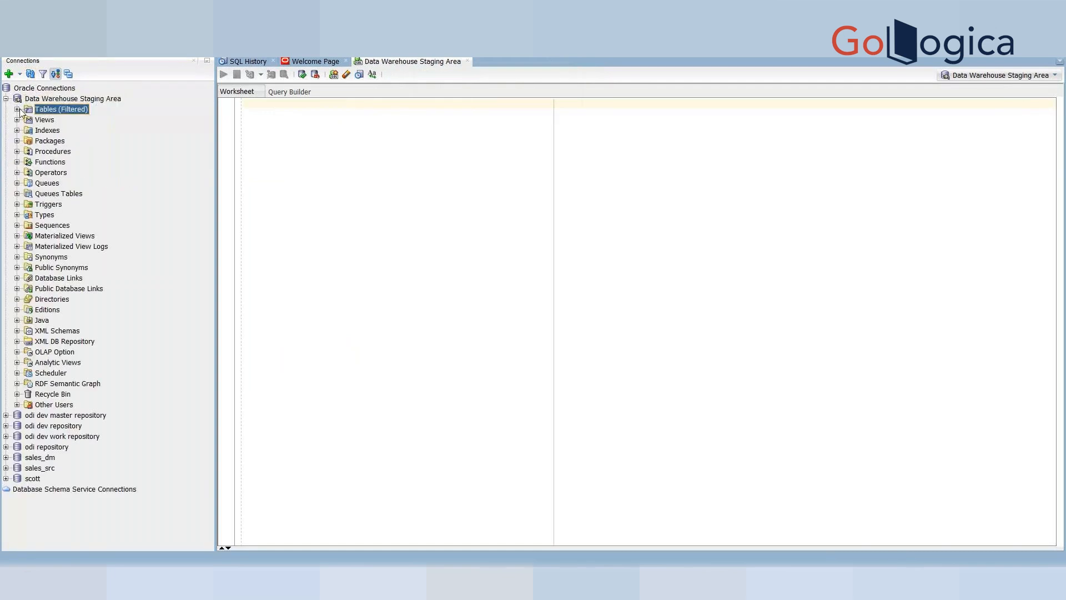
{"action": "left_click", "coordinate": [17, 109]}
{"action": "left_click", "coordinate": [85, 130]}
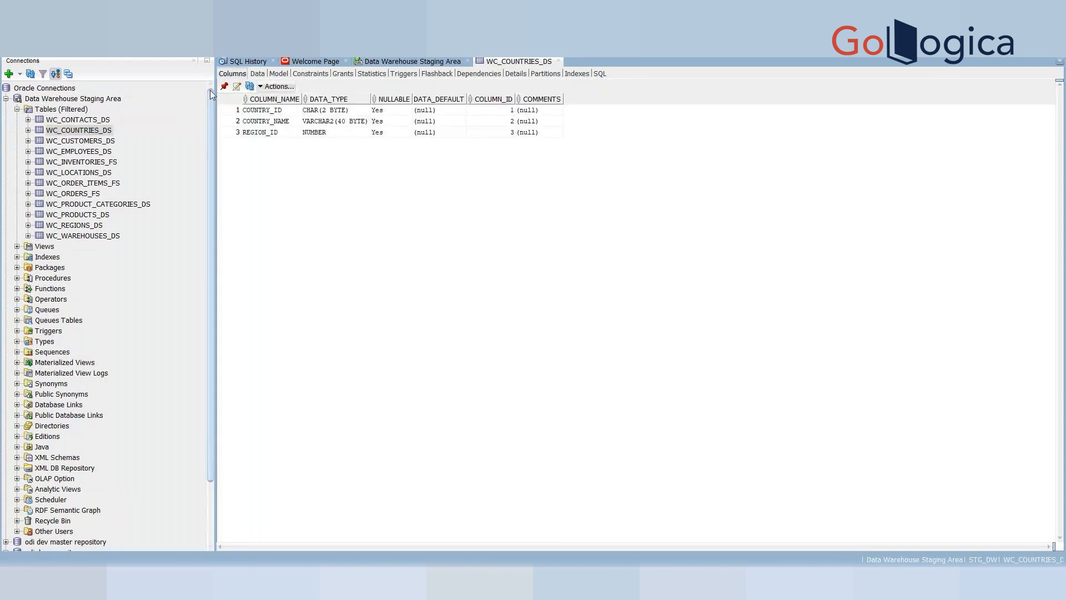
{"action": "left_click", "coordinate": [258, 74]}
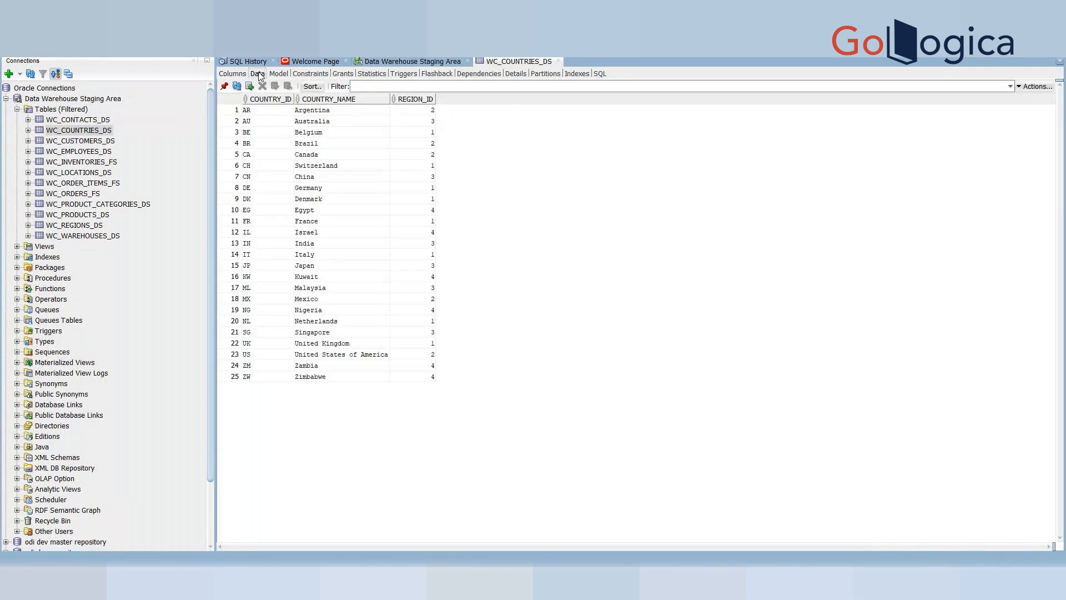
{"action": "left_click", "coordinate": [267, 156]}
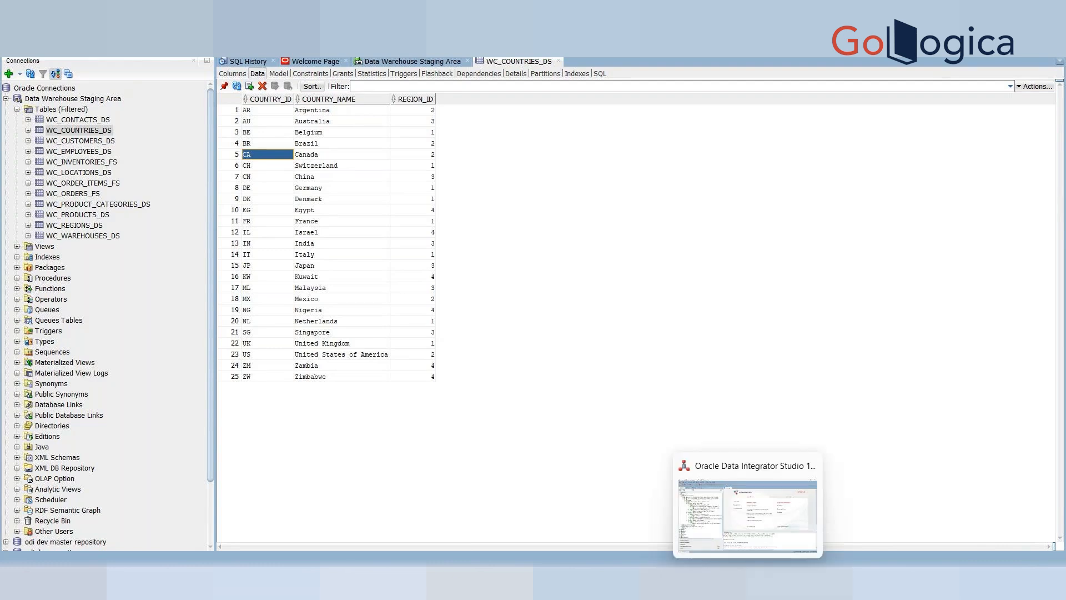
Switch to ODI Studio, inspect the statistics and executed code of the latest session's Insert new rows task, and close it
{"action": "left_click", "coordinate": [746, 577]}
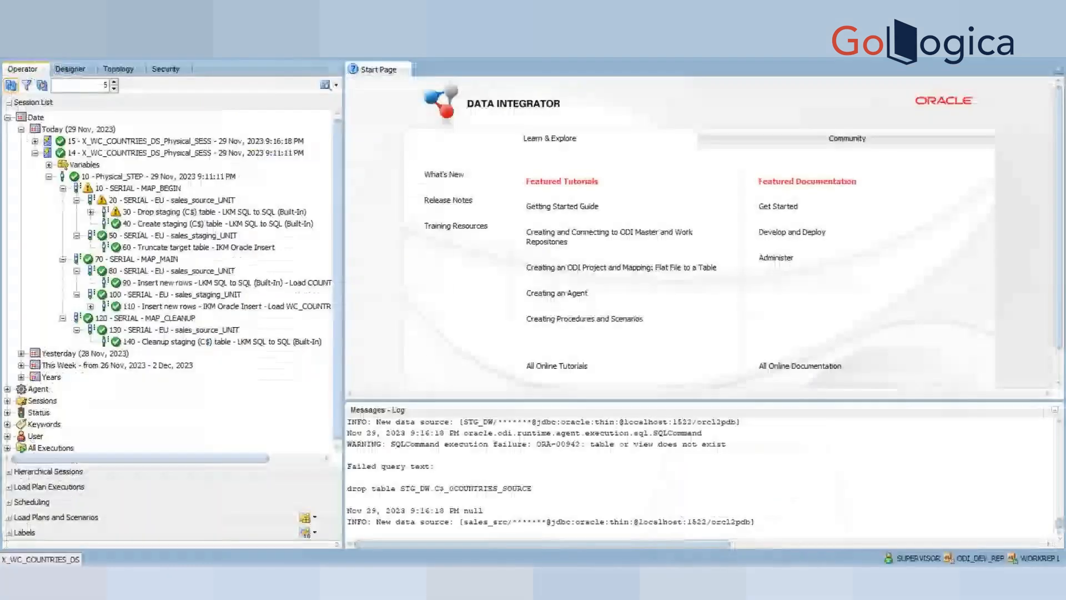
{"action": "left_click", "coordinate": [35, 141]}
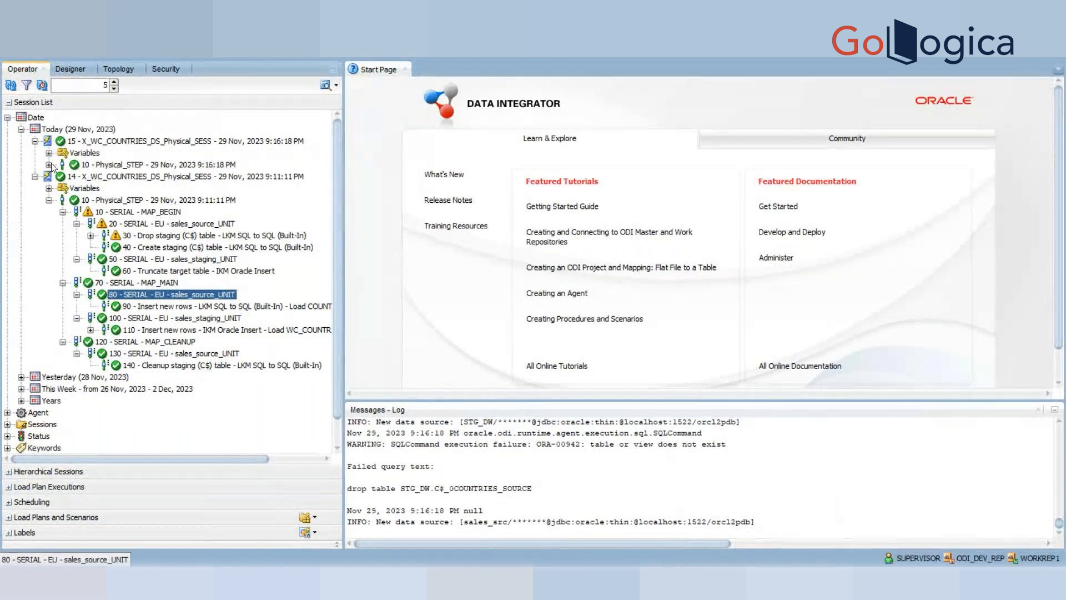
{"action": "left_click", "coordinate": [50, 165]}
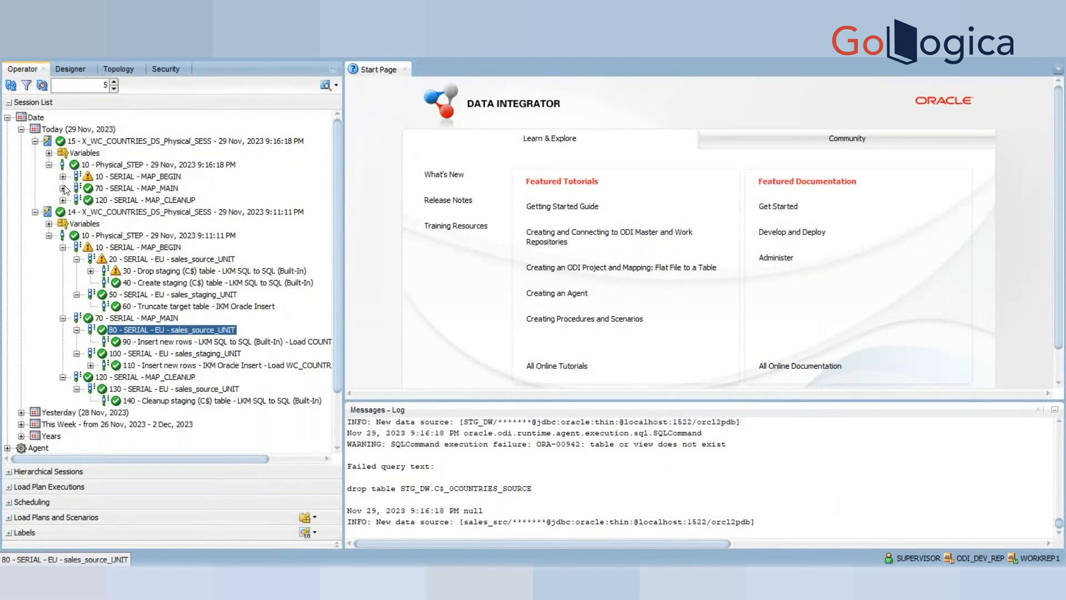
{"action": "left_click", "coordinate": [63, 189]}
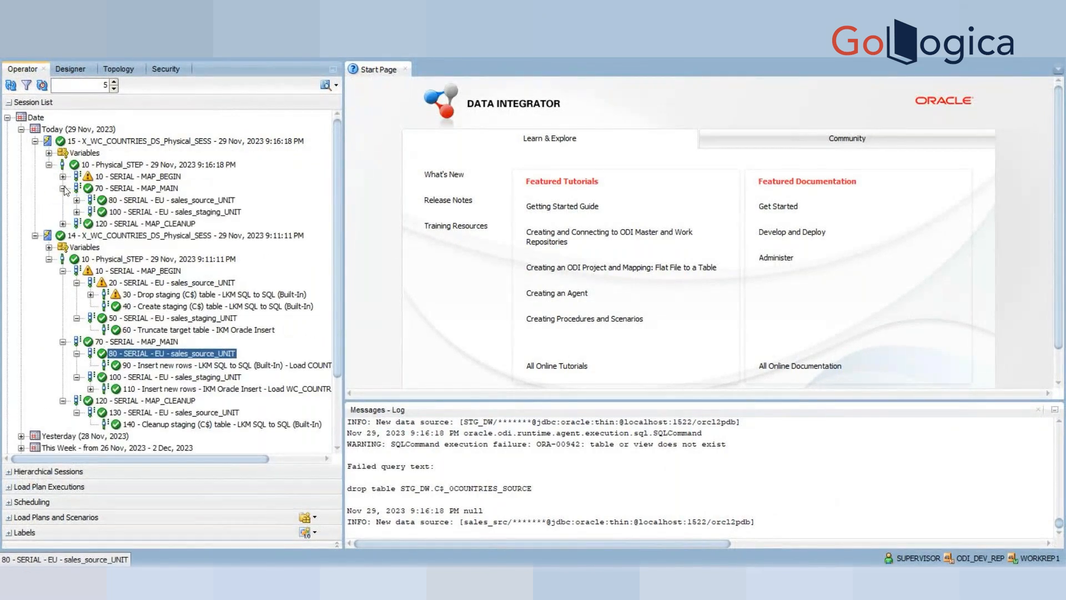
{"action": "left_click", "coordinate": [76, 212]}
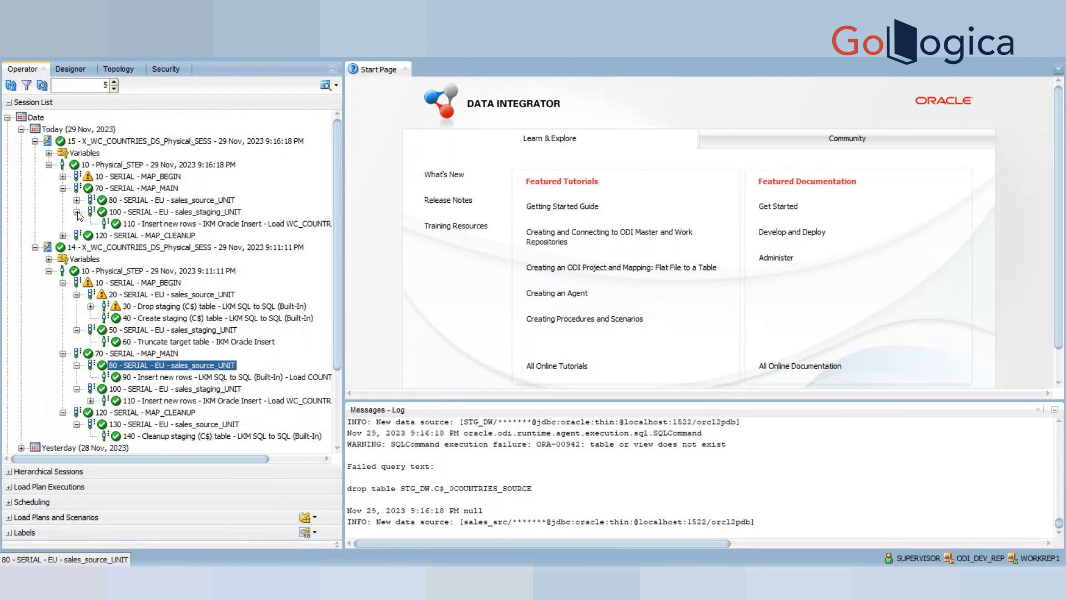
{"action": "left_click", "coordinate": [188, 223]}
{"action": "double_click", "coordinate": [187, 223]}
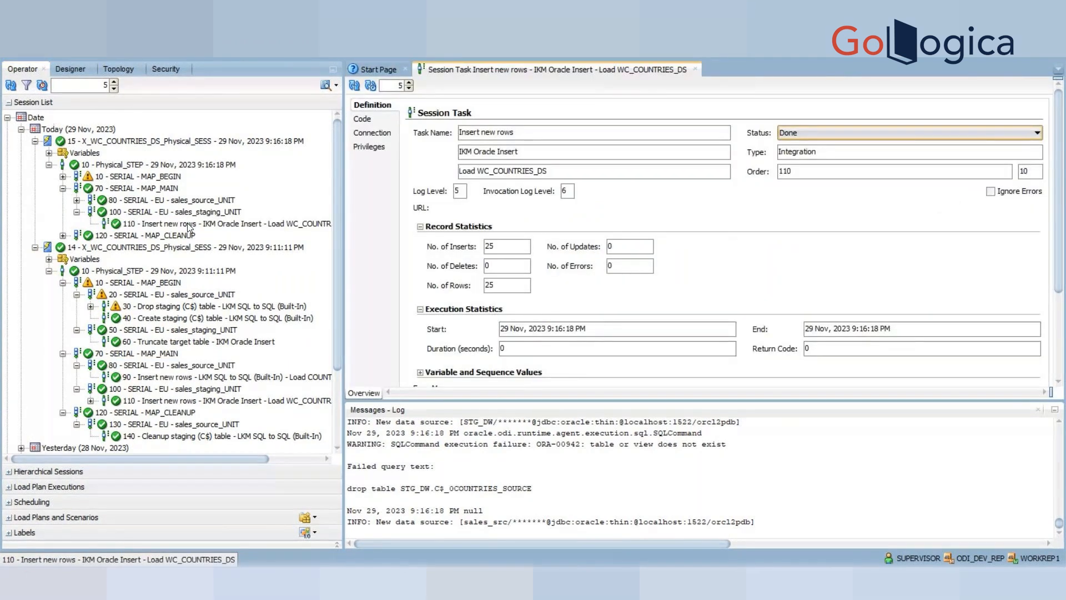
{"action": "left_click", "coordinate": [368, 120]}
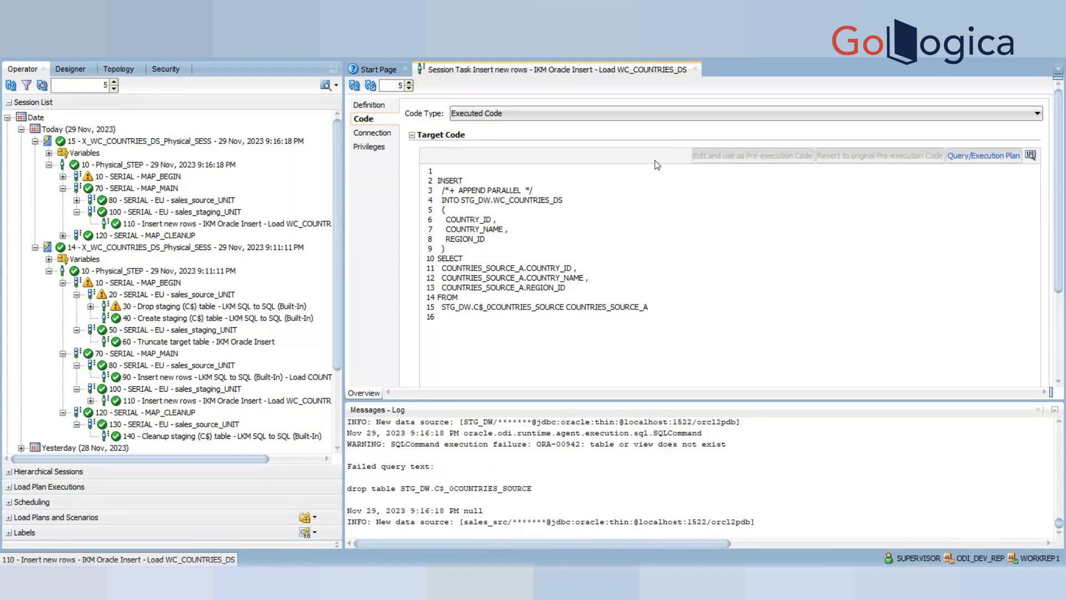
{"action": "left_click", "coordinate": [695, 69]}
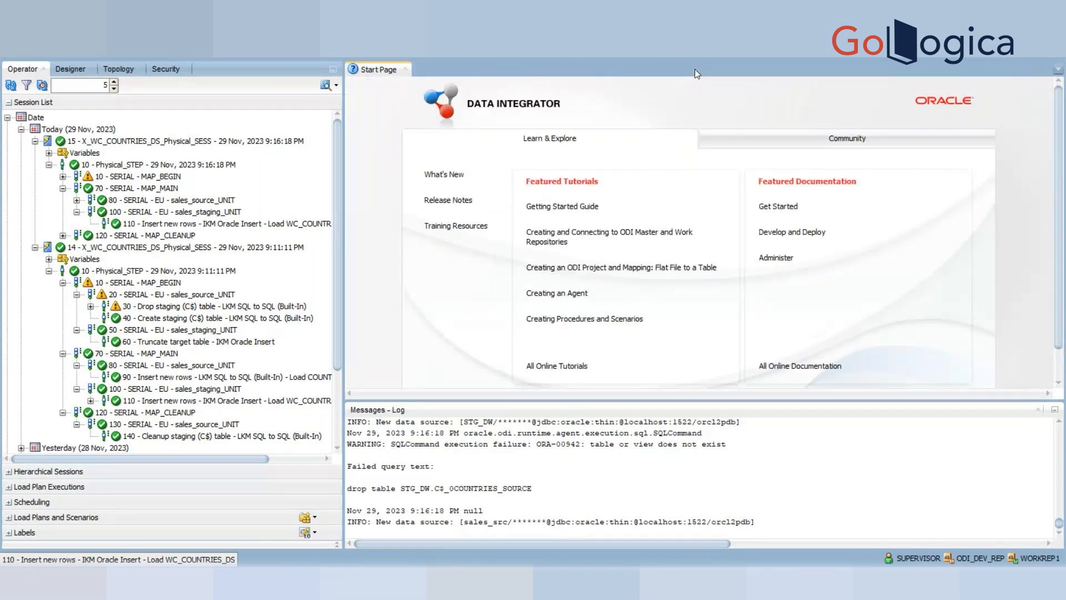
Delete the FIL_COUNTRY_NAME filter from the WC_COUNTRIES_DS datastore in the staging model
{"action": "left_click", "coordinate": [68, 69]}
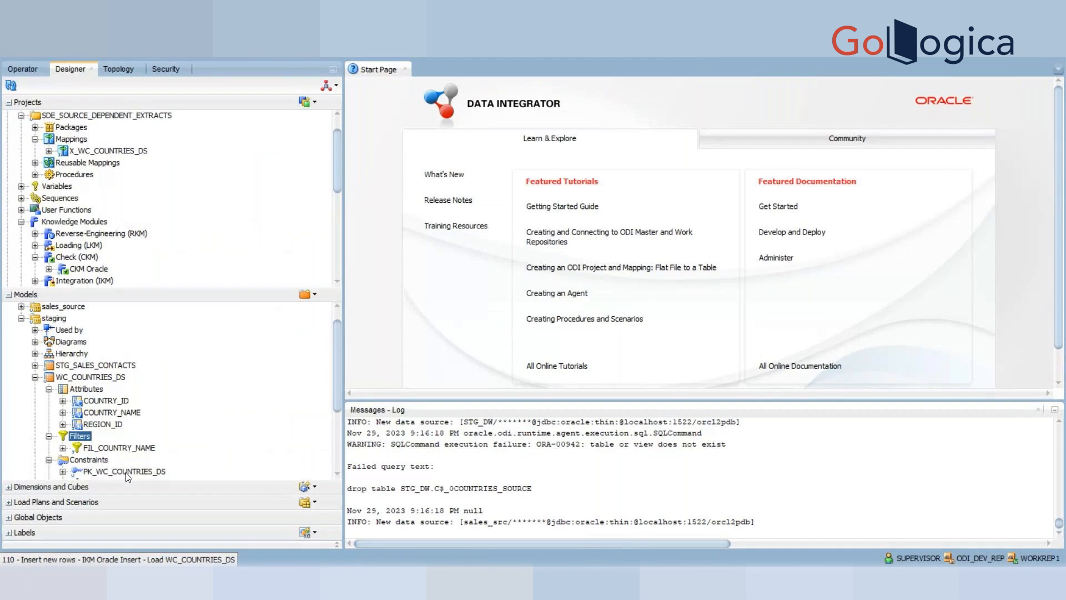
{"action": "left_click", "coordinate": [116, 448]}
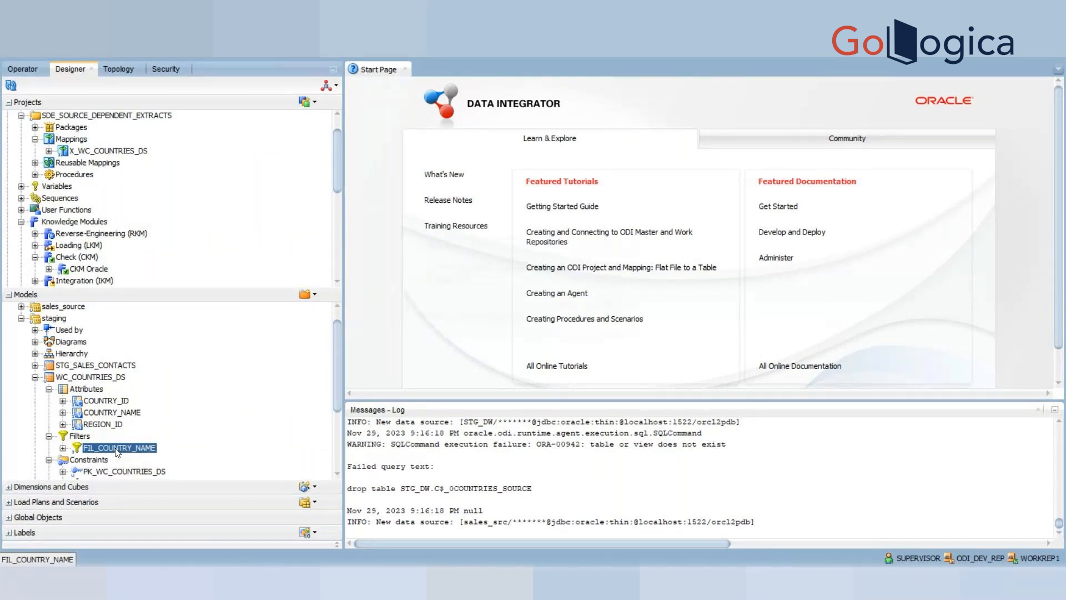
{"action": "key", "text": "Delete"}
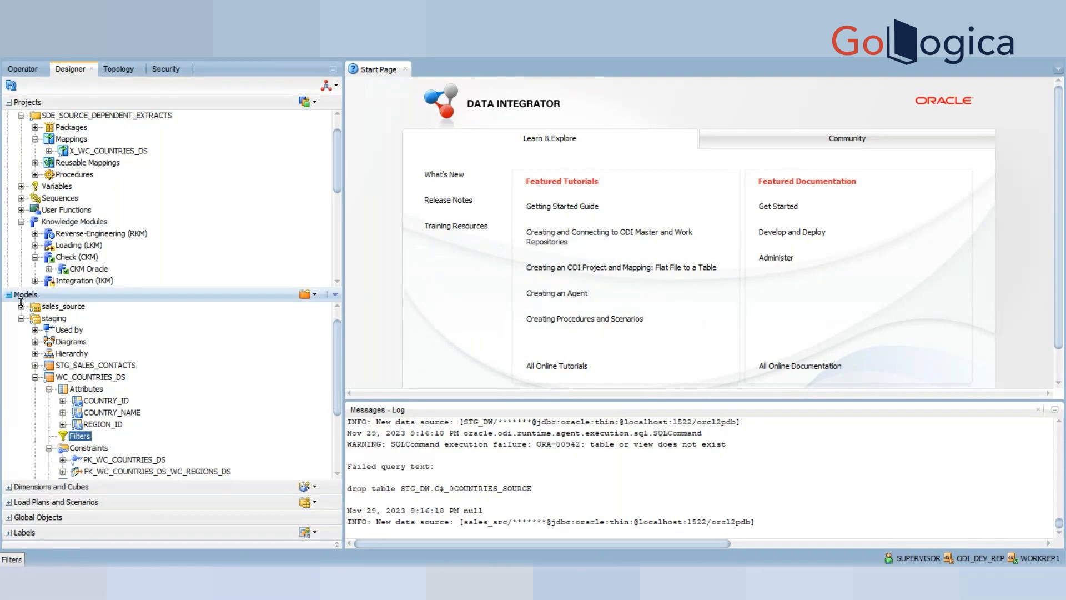
Create a new filter named FIL_COUNTRY_NAME on the COUNTRIES datastore in the sales_source model
{"action": "left_click", "coordinate": [21, 306]}
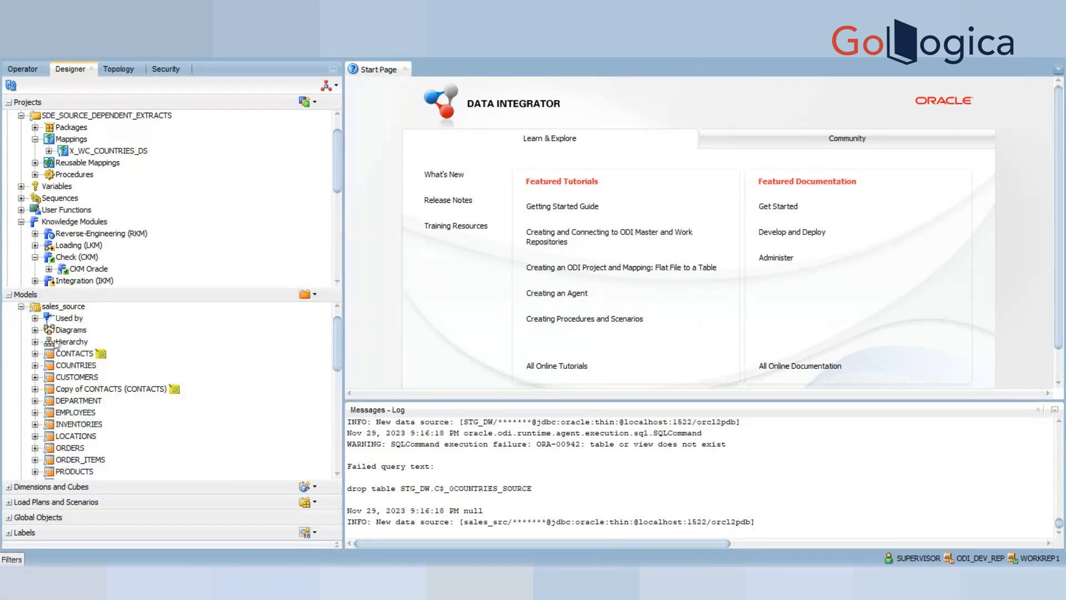
{"action": "left_click", "coordinate": [36, 366]}
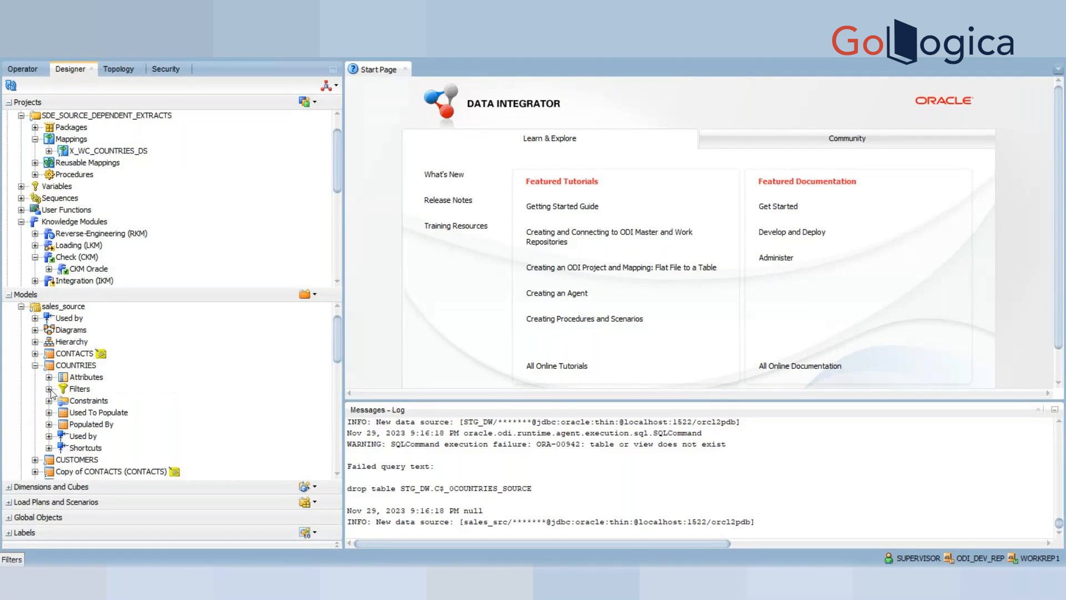
{"action": "left_click", "coordinate": [49, 388]}
{"action": "left_click", "coordinate": [77, 390]}
{"action": "right_click", "coordinate": [76, 390]}
{"action": "left_click", "coordinate": [108, 403]}
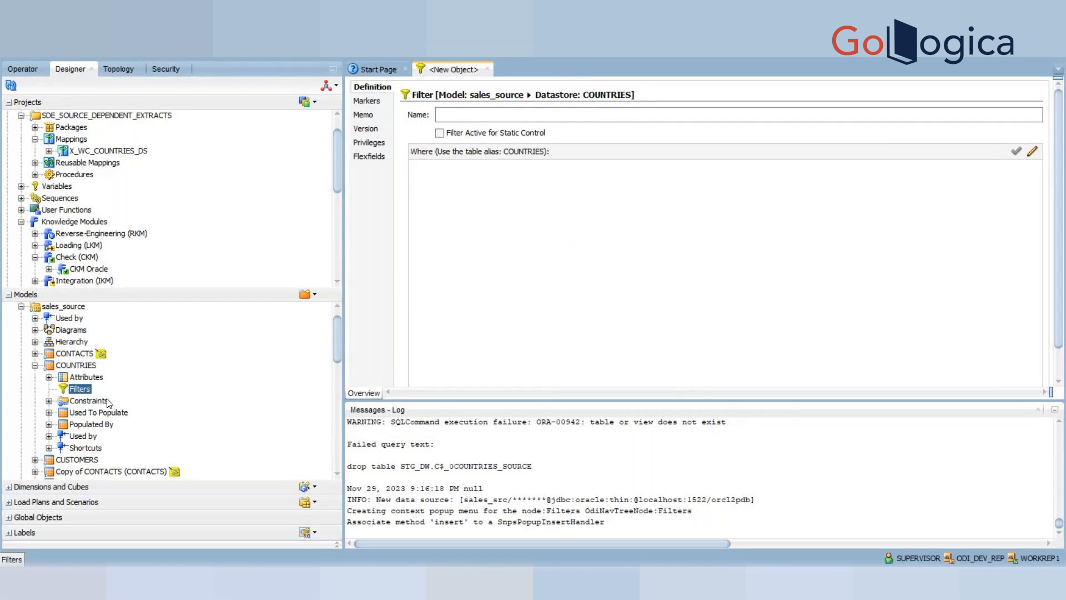
{"action": "type", "text": "FIL_C"}
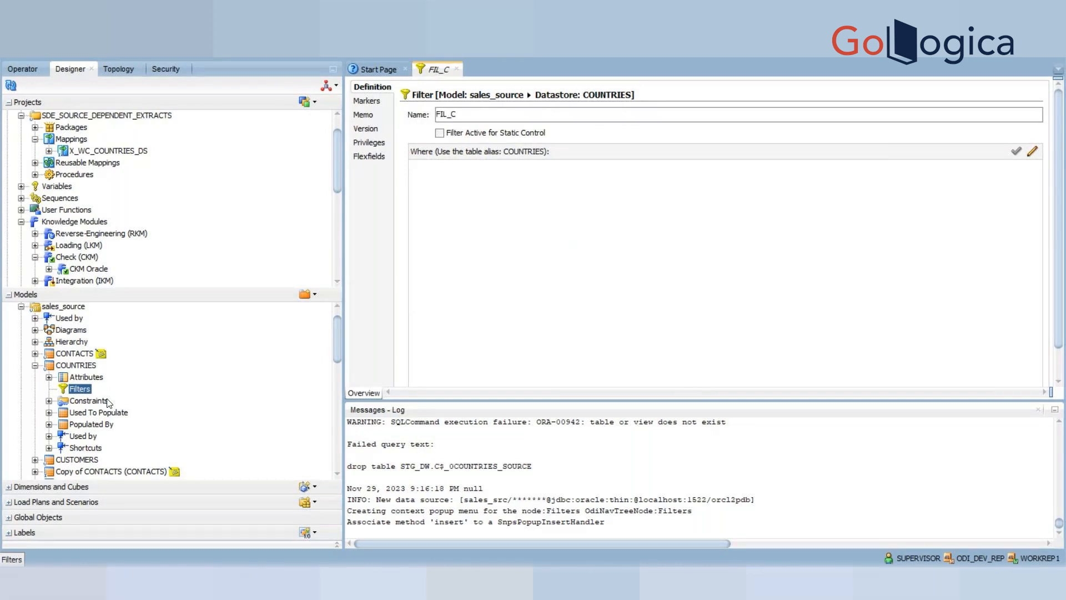
{"action": "type", "text": "OUNTRY_NAMR"}
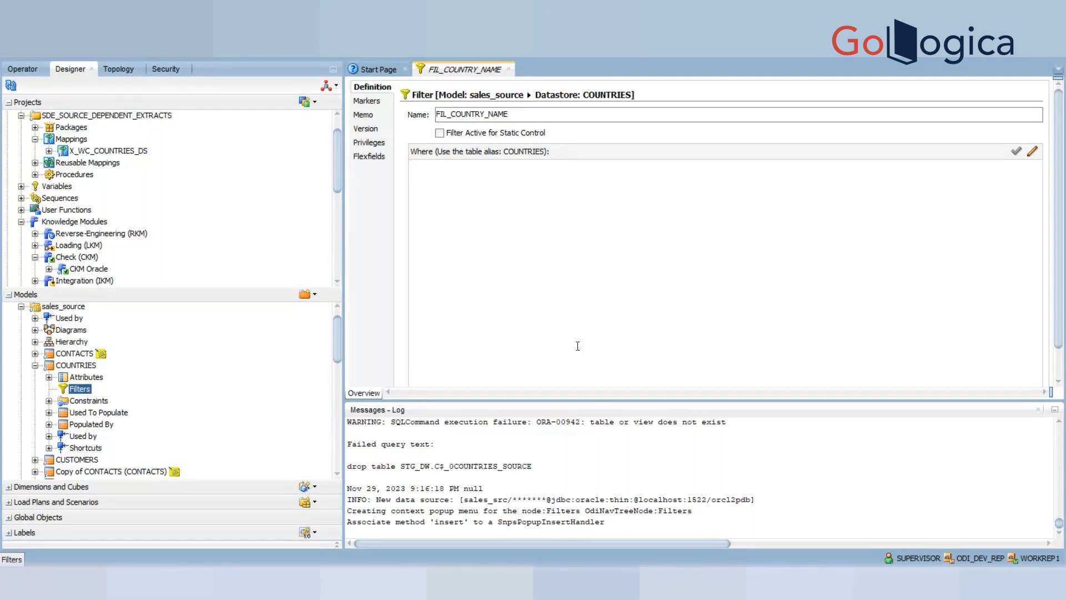
Set the filter's Where expression to COUNTRIES.COUNTRY_NAME<>'Canada' in the expression editor
{"action": "left_click", "coordinate": [1032, 154]}
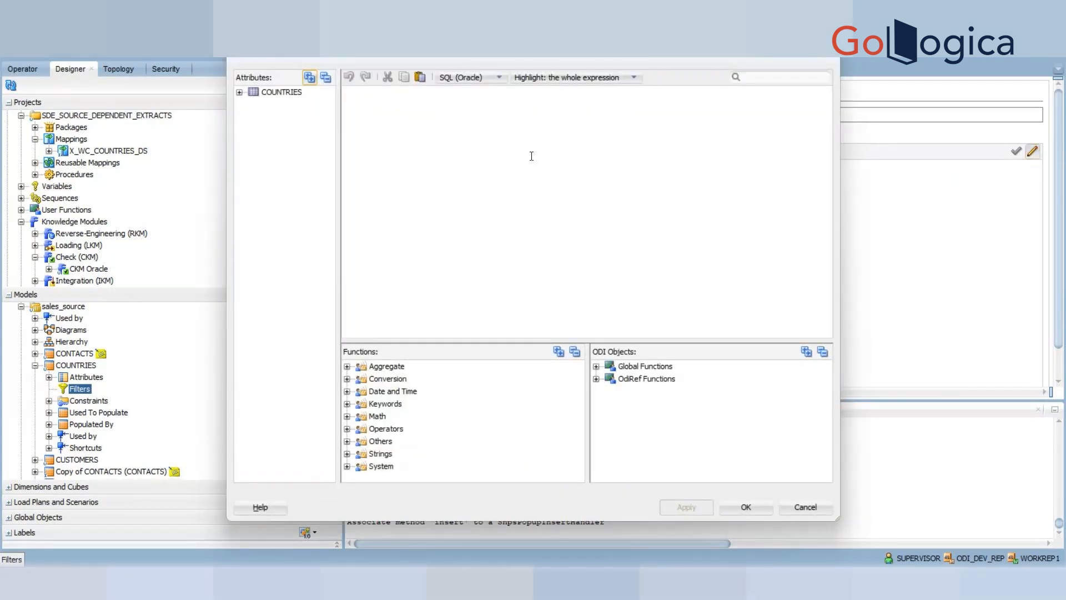
{"action": "left_click", "coordinate": [239, 93]}
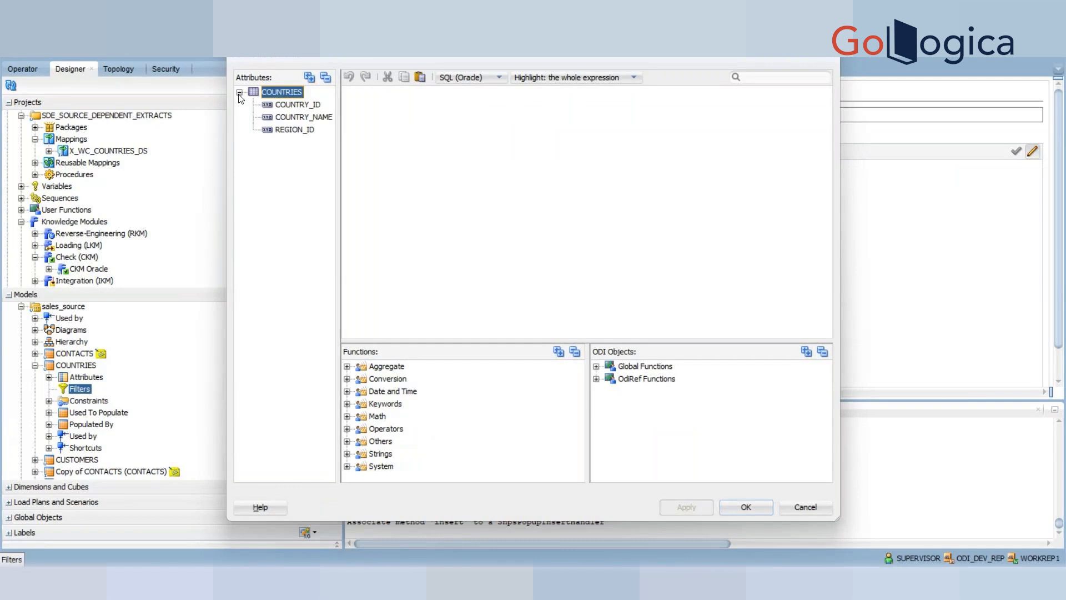
{"action": "double_click", "coordinate": [299, 118]}
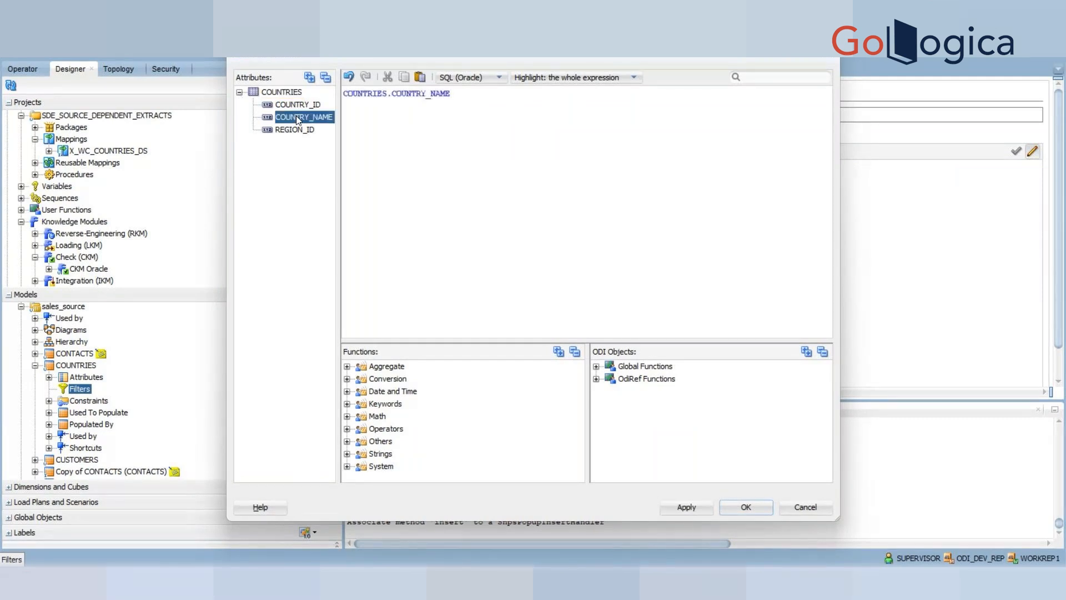
{"action": "type", "text": "<>'Canada'"}
{"action": "left_click", "coordinate": [736, 501]}
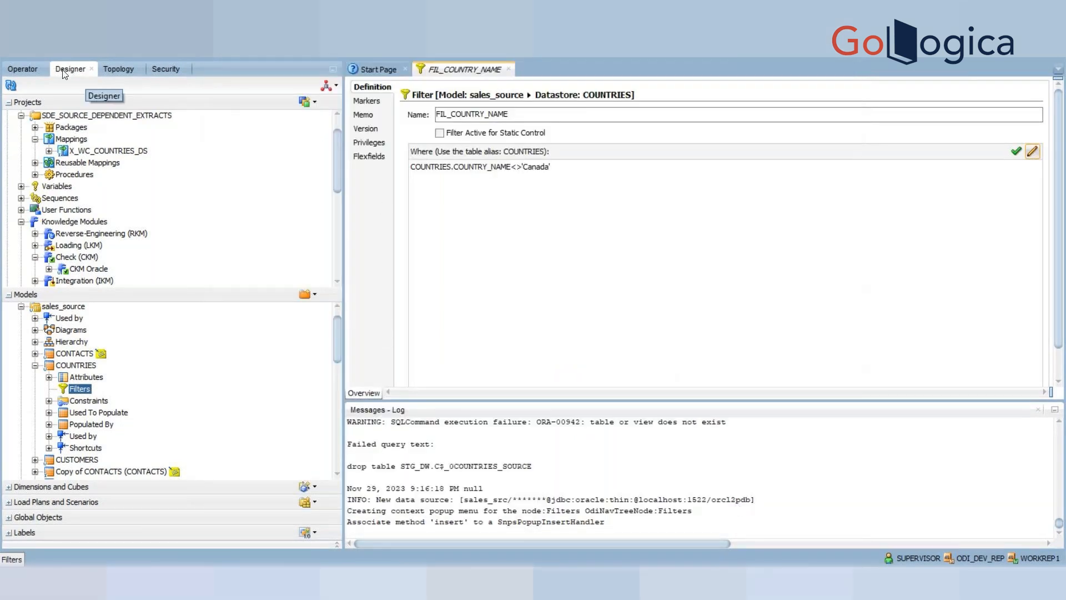
Save the COUNTRIES filter, validate its query on the DBMS, and close it
{"action": "key", "text": "ctrl+s"}
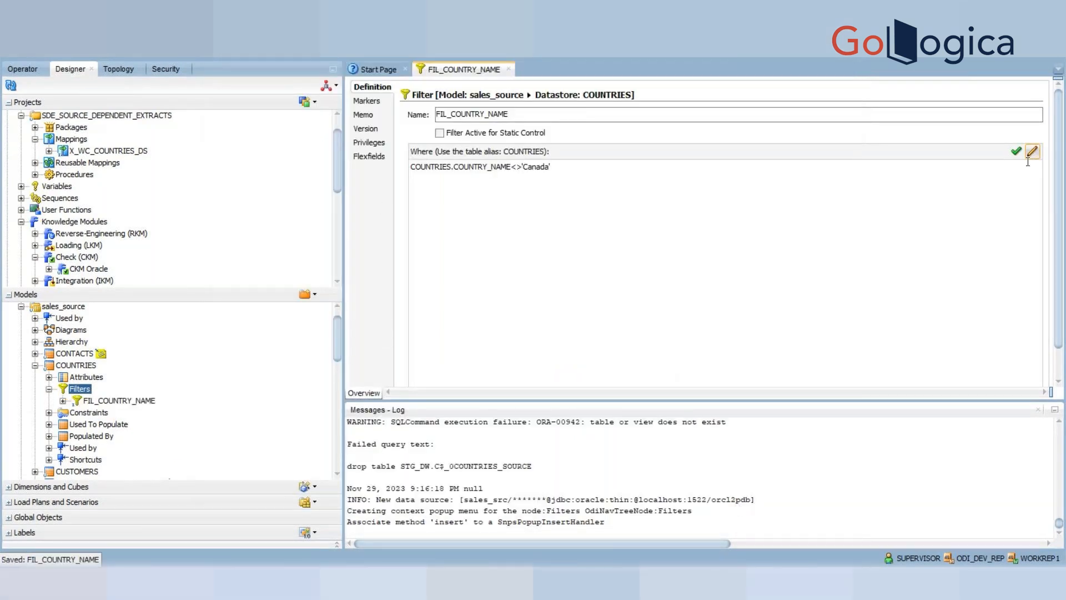
{"action": "left_click", "coordinate": [1015, 153]}
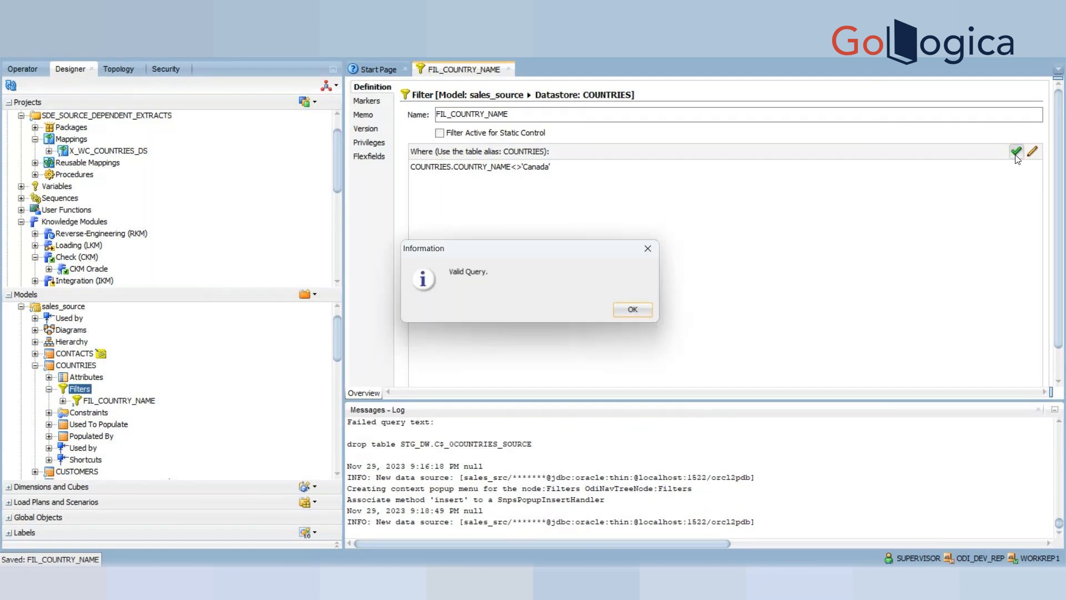
{"action": "left_click", "coordinate": [640, 313]}
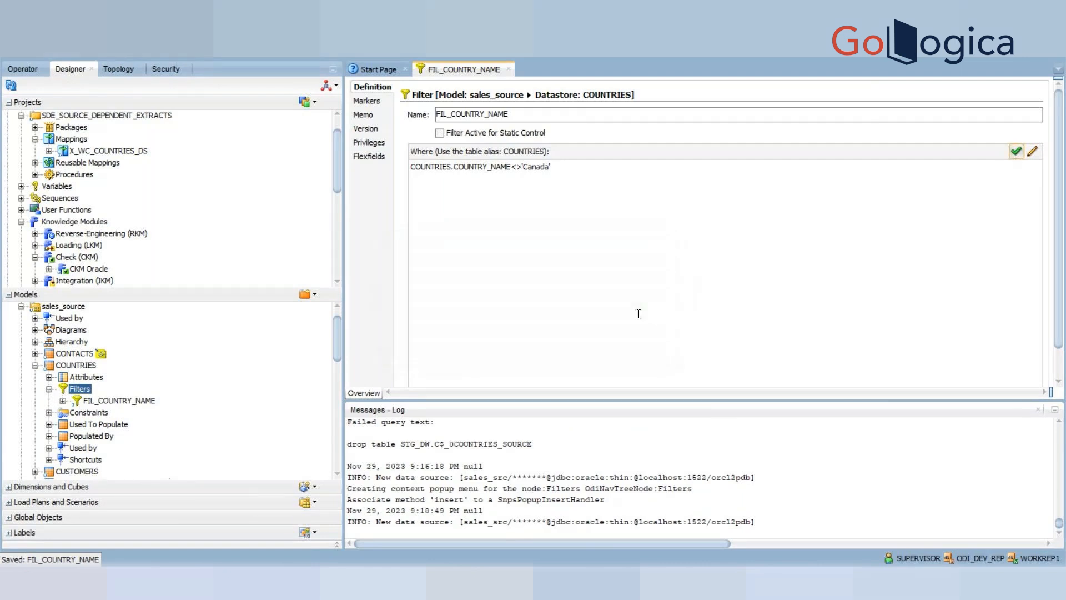
{"action": "left_click", "coordinate": [509, 69]}
Run the X_WC_COUNTRIES_DS mapping in the Development context with the local agent and log level 6
{"action": "left_click", "coordinate": [91, 152]}
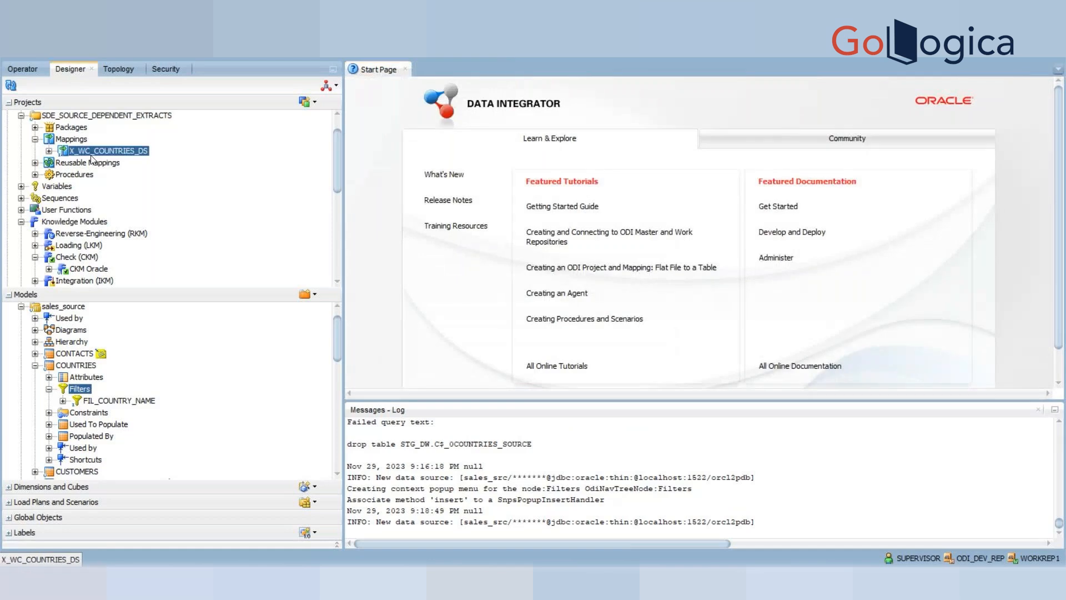
{"action": "left_click", "coordinate": [11, 85]}
{"action": "left_click", "coordinate": [624, 297]}
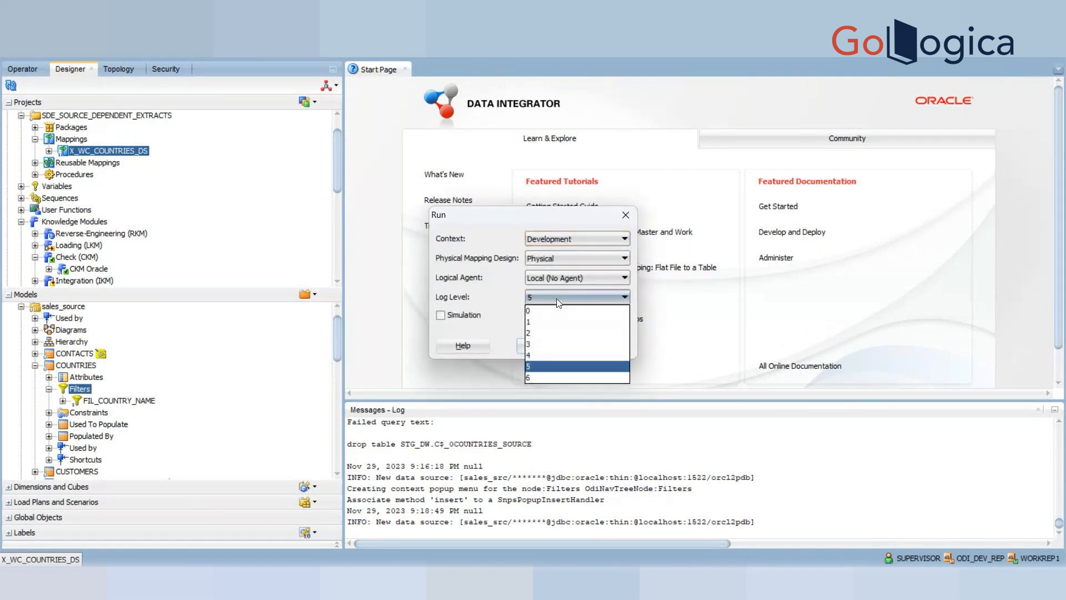
{"action": "left_click", "coordinate": [553, 315]}
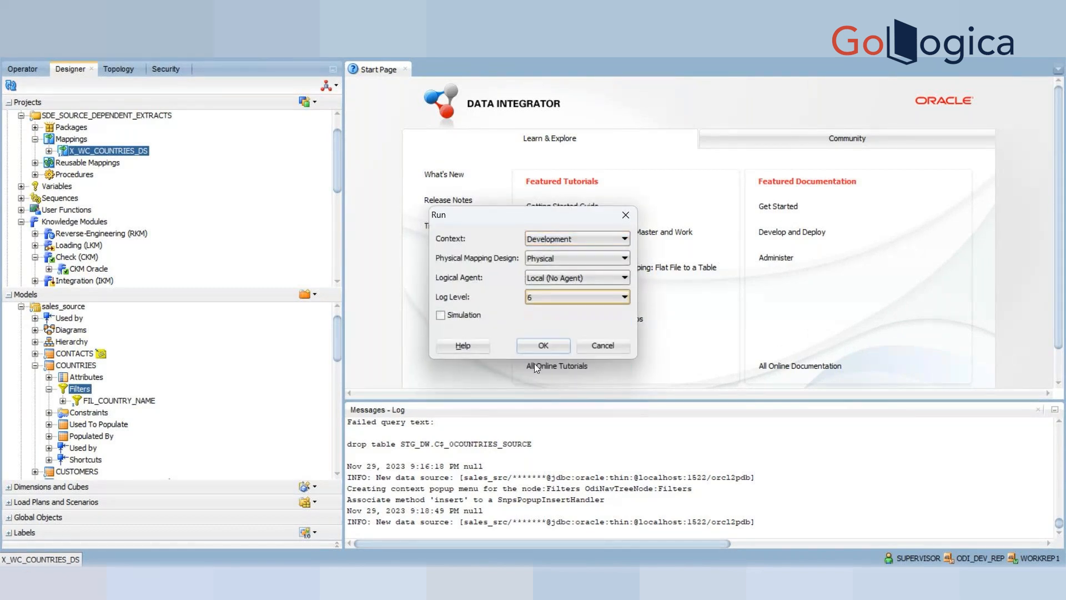
{"action": "left_click", "coordinate": [540, 348]}
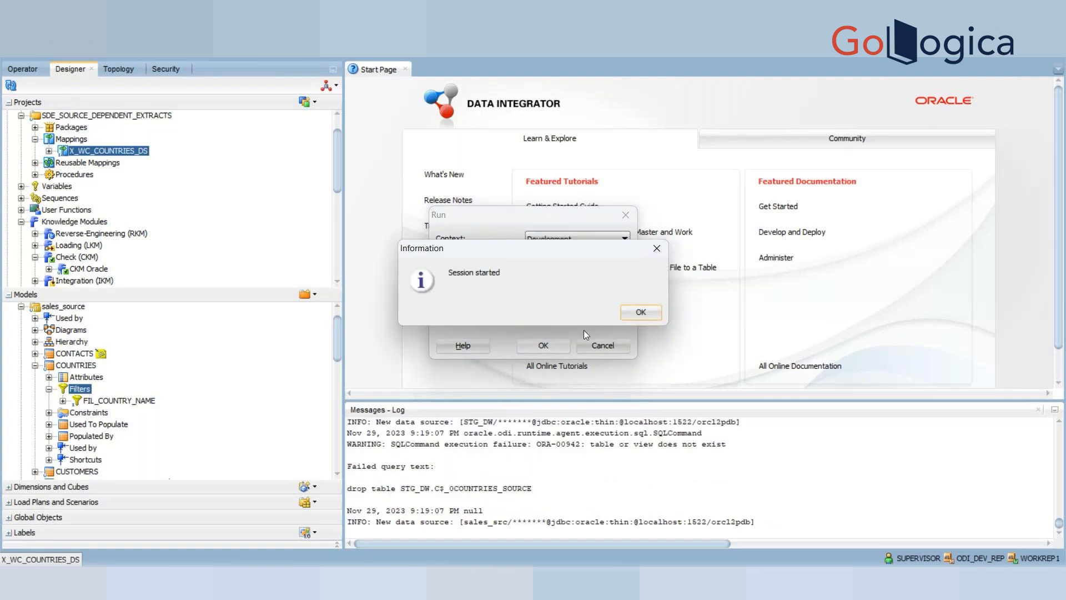
{"action": "left_click", "coordinate": [648, 309]}
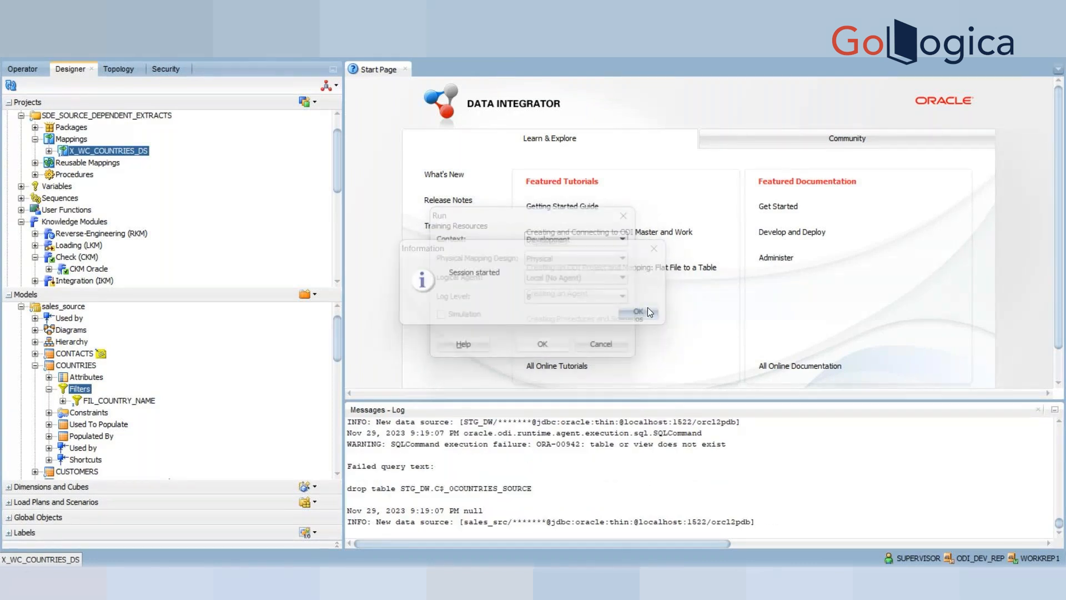
Refresh the Operator session list and expand the newest X_WC_COUNTRIES_DS session down to its sales_staging_UNIT insert task
{"action": "left_click", "coordinate": [31, 67]}
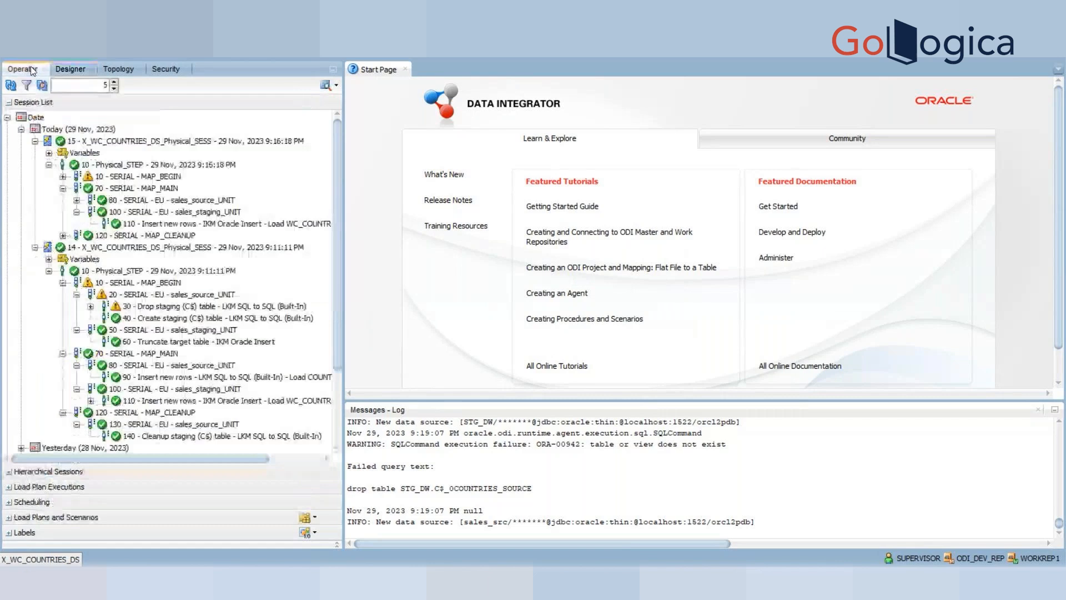
{"action": "left_click", "coordinate": [12, 84]}
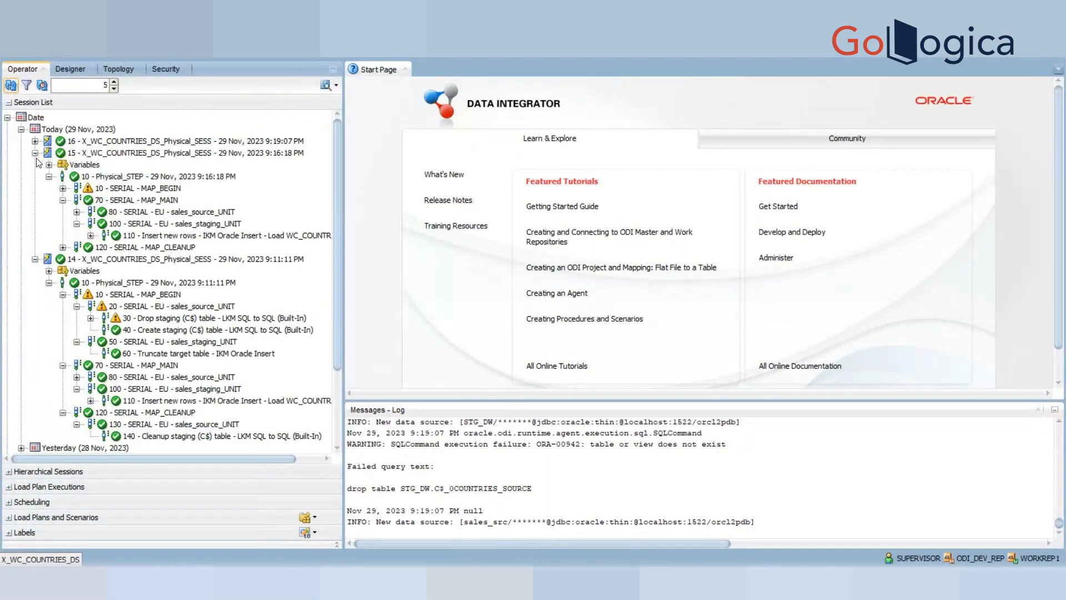
{"action": "left_click", "coordinate": [35, 154]}
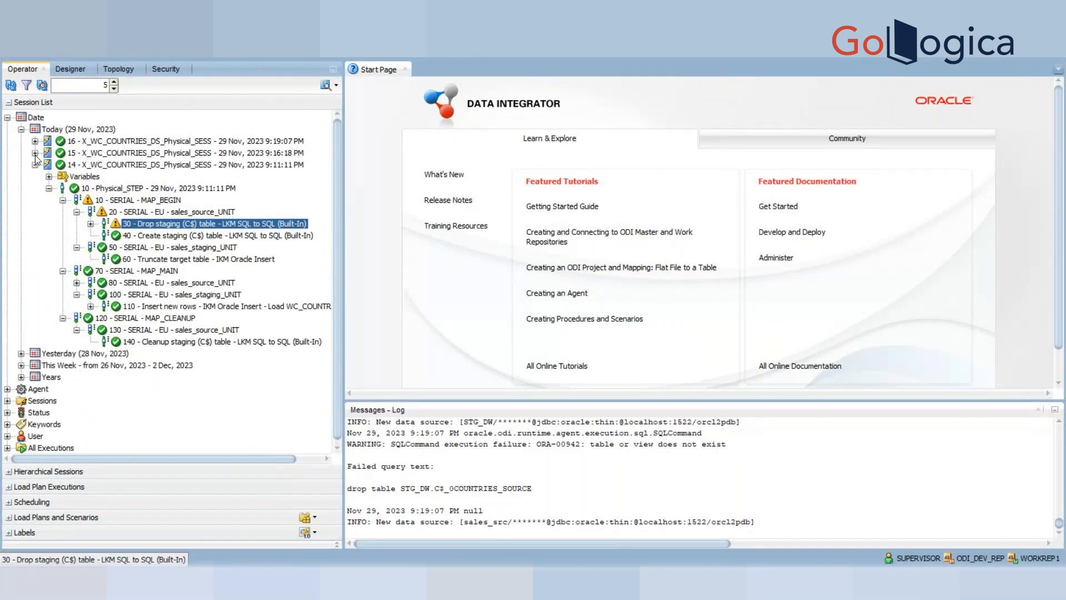
{"action": "left_click", "coordinate": [35, 165]}
{"action": "left_click", "coordinate": [35, 141]}
{"action": "left_click", "coordinate": [49, 165]}
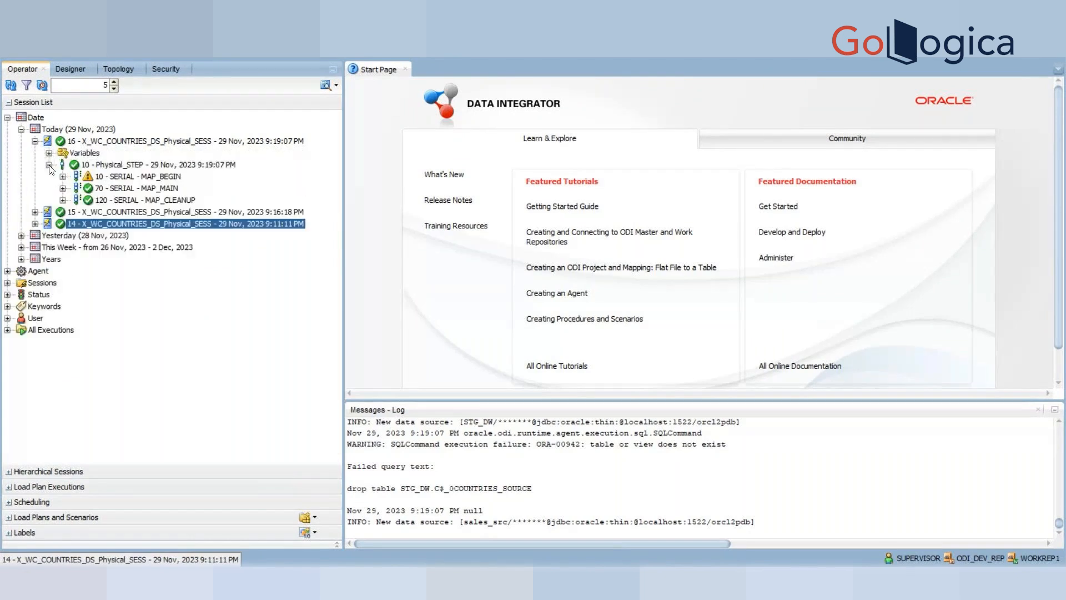
{"action": "left_click", "coordinate": [63, 188]}
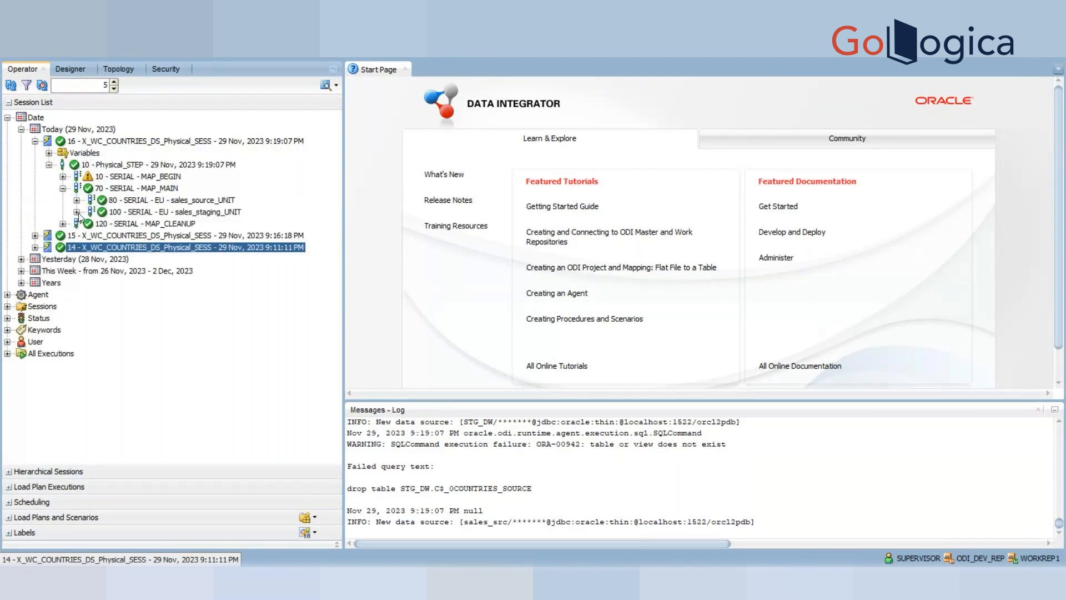
{"action": "left_click", "coordinate": [77, 212]}
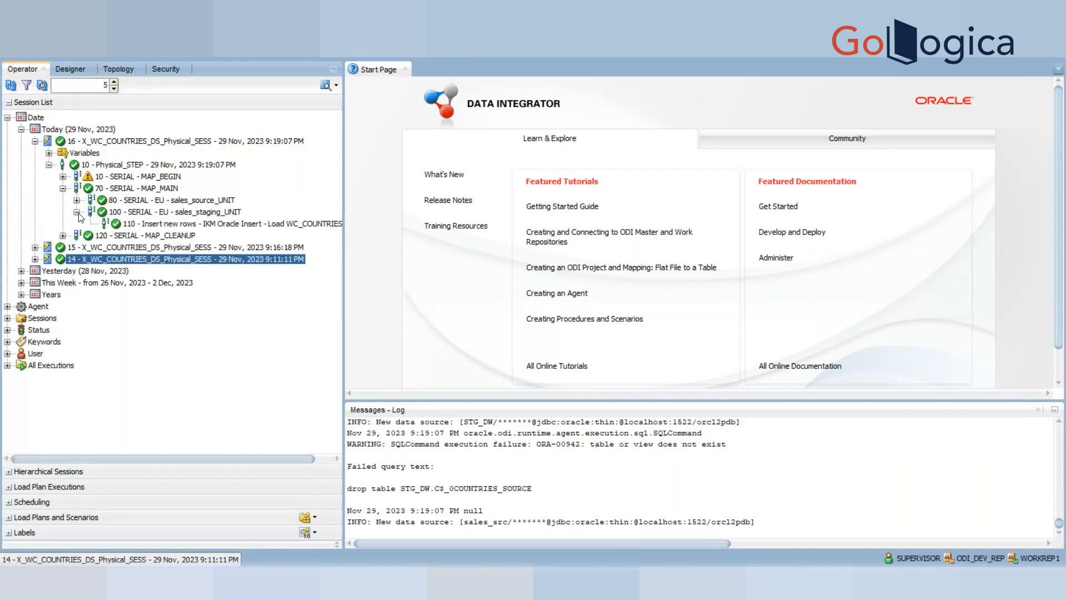
Check the record statistics and executed code of the Insert new rows task for WC_COUNTRIES_DS, and close it
{"action": "left_click", "coordinate": [179, 224]}
{"action": "double_click", "coordinate": [178, 224]}
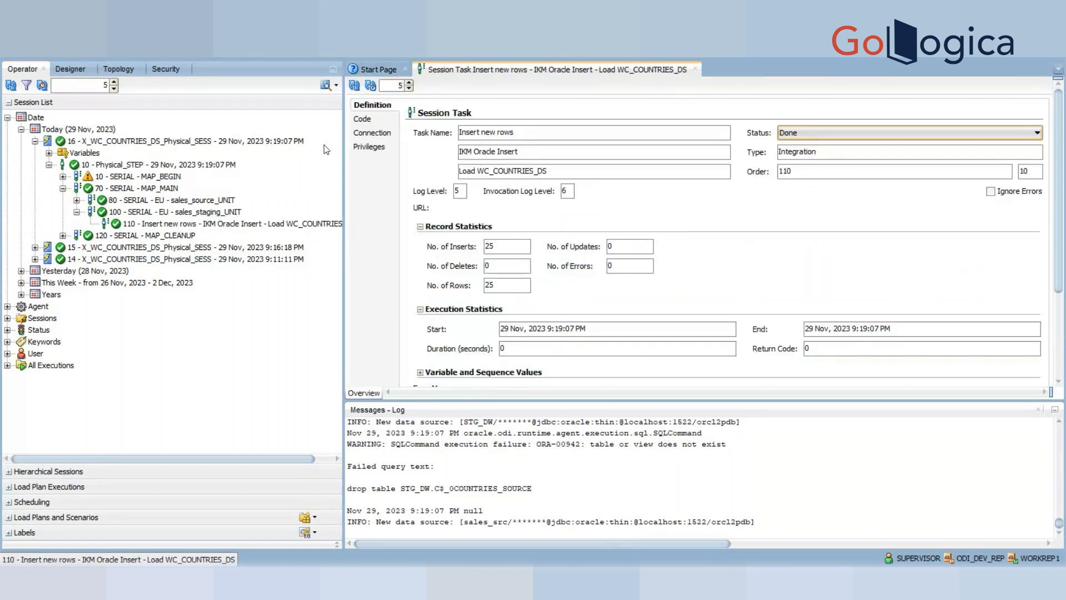
{"action": "left_click", "coordinate": [364, 119]}
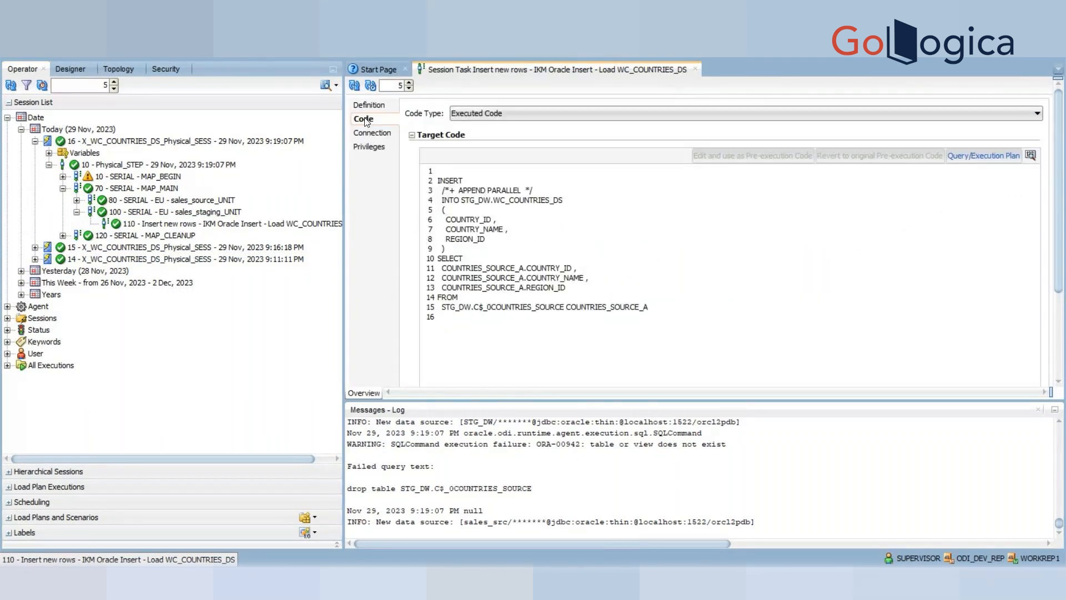
{"action": "left_click", "coordinate": [695, 69]}
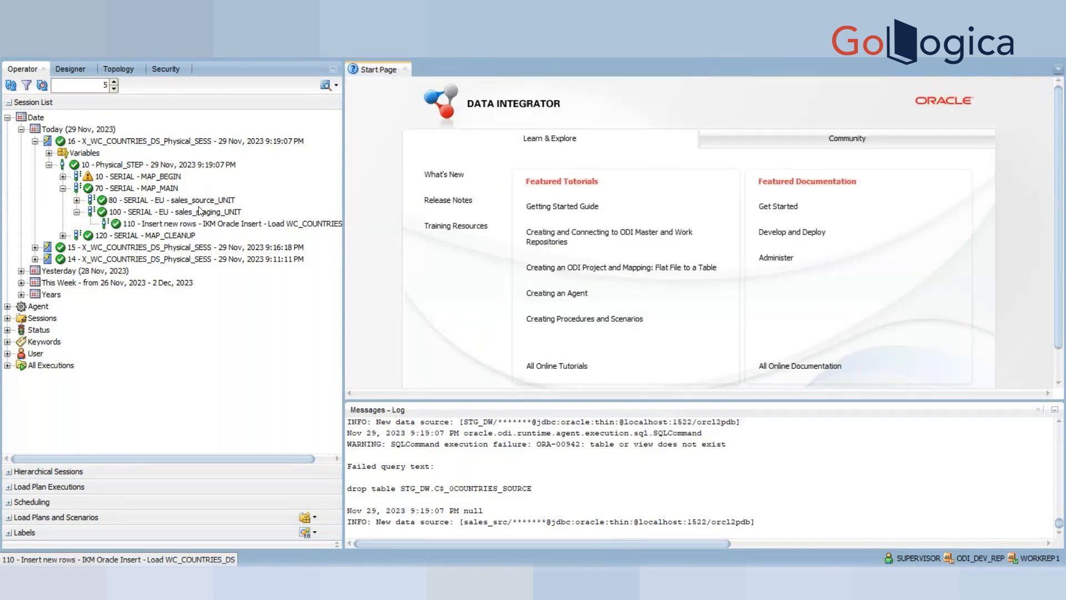
Disconnect from the repository in the Designer and reconnect with the GO_LOGICA_TRAINING login
{"action": "left_click", "coordinate": [67, 70]}
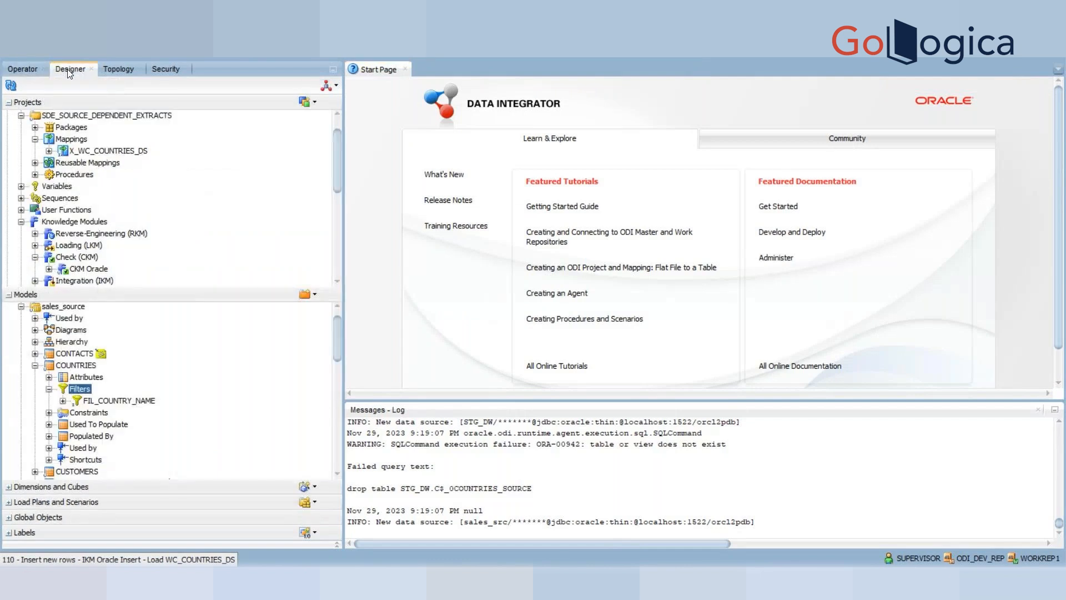
{"action": "left_click", "coordinate": [117, 44]}
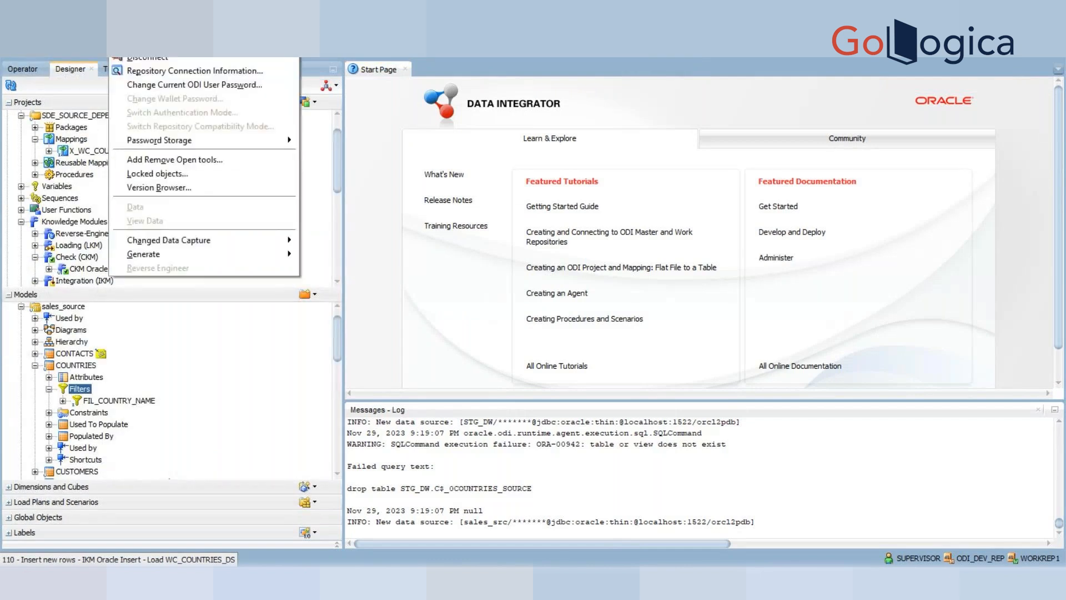
{"action": "left_click", "coordinate": [136, 57]}
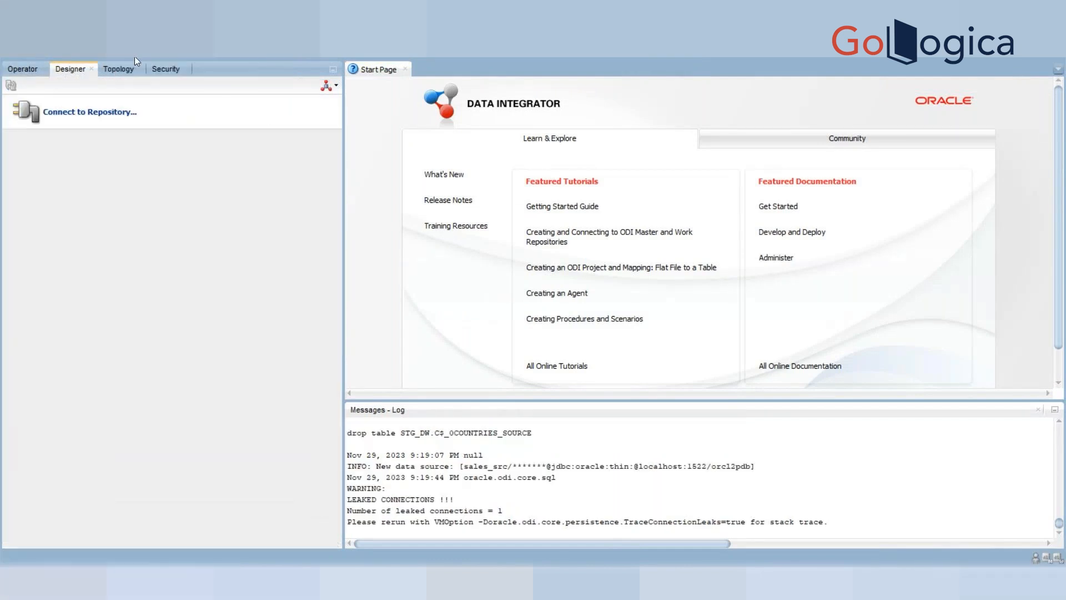
{"action": "left_click", "coordinate": [78, 127]}
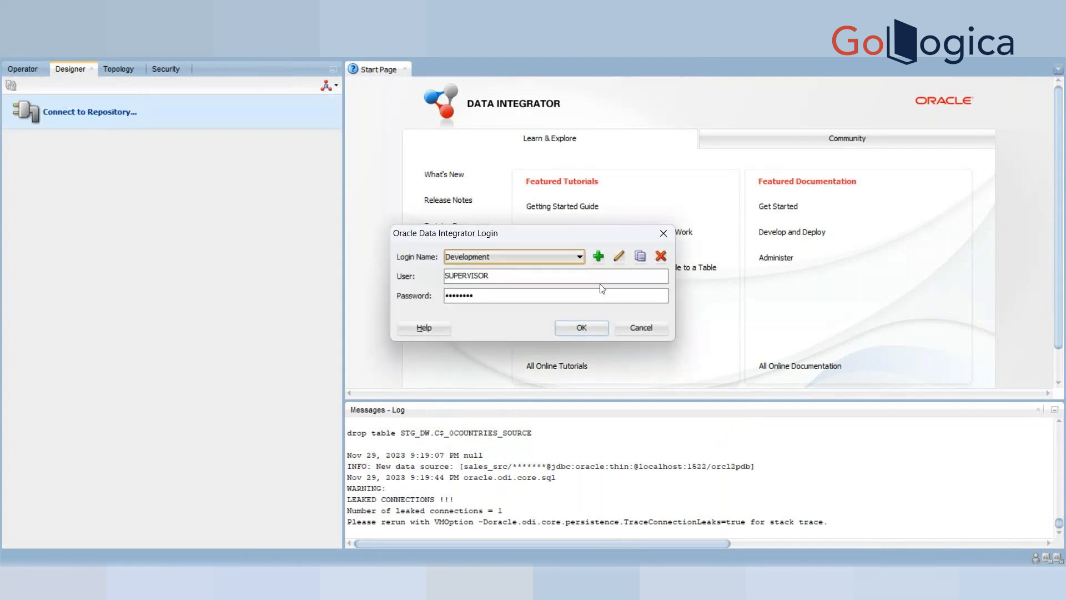
{"action": "left_click", "coordinate": [566, 256]}
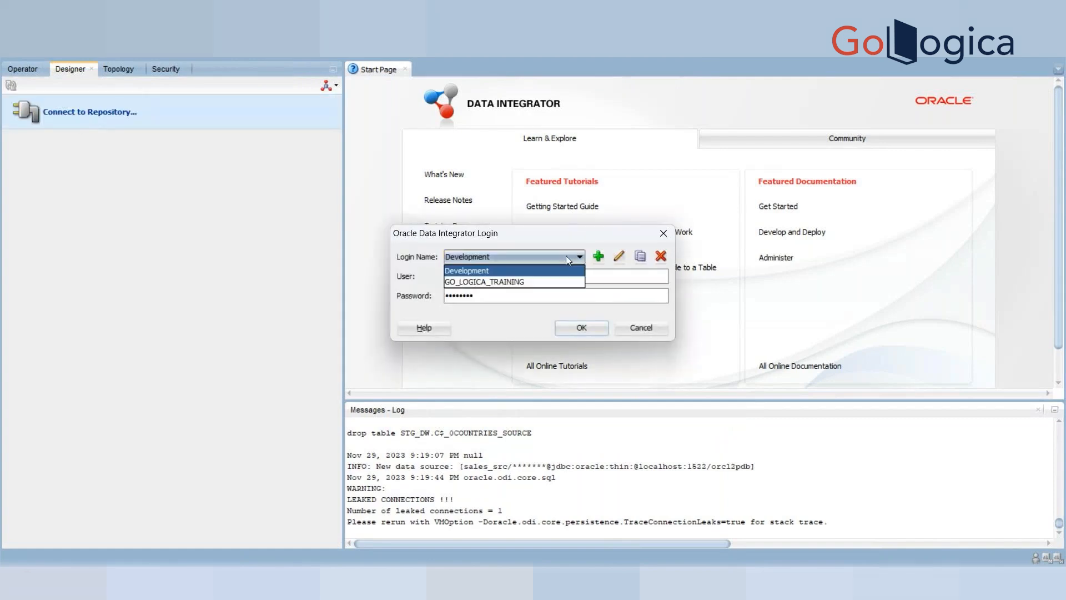
{"action": "left_click", "coordinate": [522, 282]}
{"action": "left_click", "coordinate": [575, 332]}
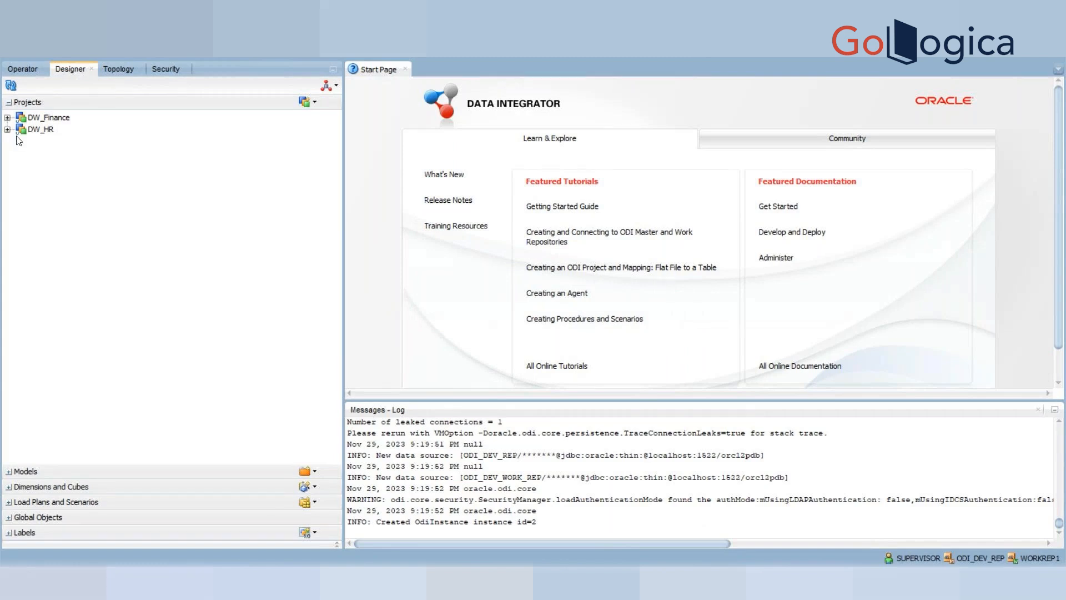
Open the X_WC_COUNTRIES_DS mapping from DW_Finance's SDE_SOURCE_DEPENDENT_EXTRACTS folder and answer the object-locking prompt
{"action": "left_click", "coordinate": [8, 118]}
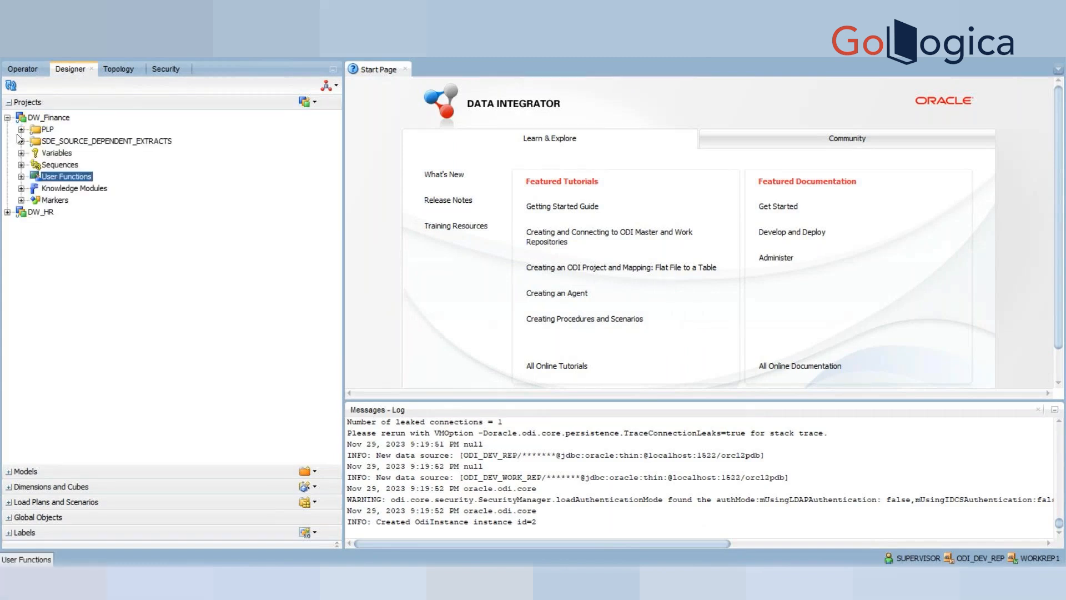
{"action": "left_click", "coordinate": [21, 141]}
{"action": "left_click", "coordinate": [35, 165]}
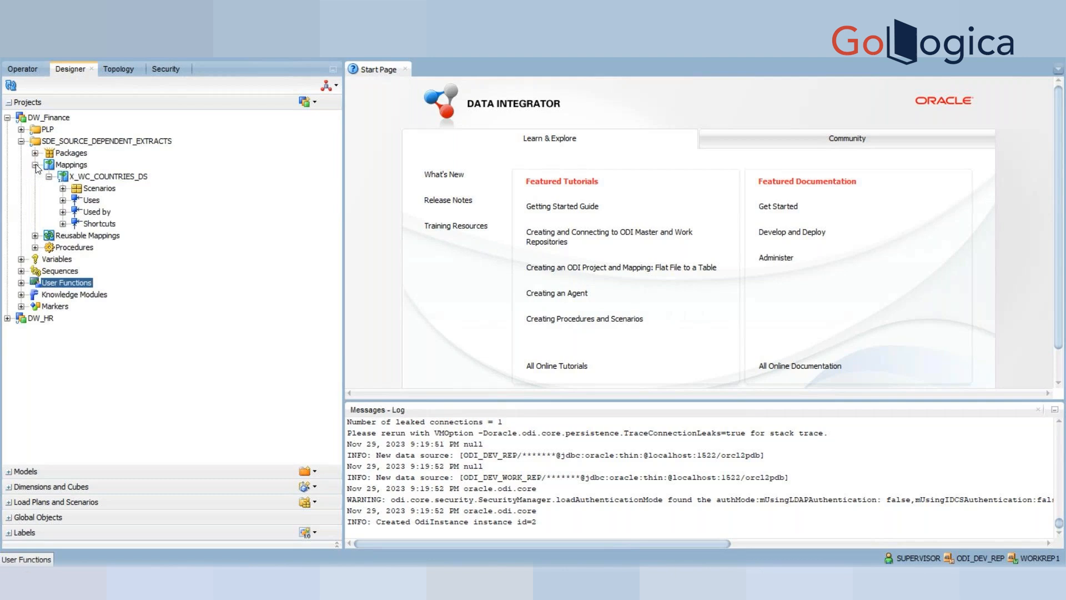
{"action": "double_click", "coordinate": [87, 177]}
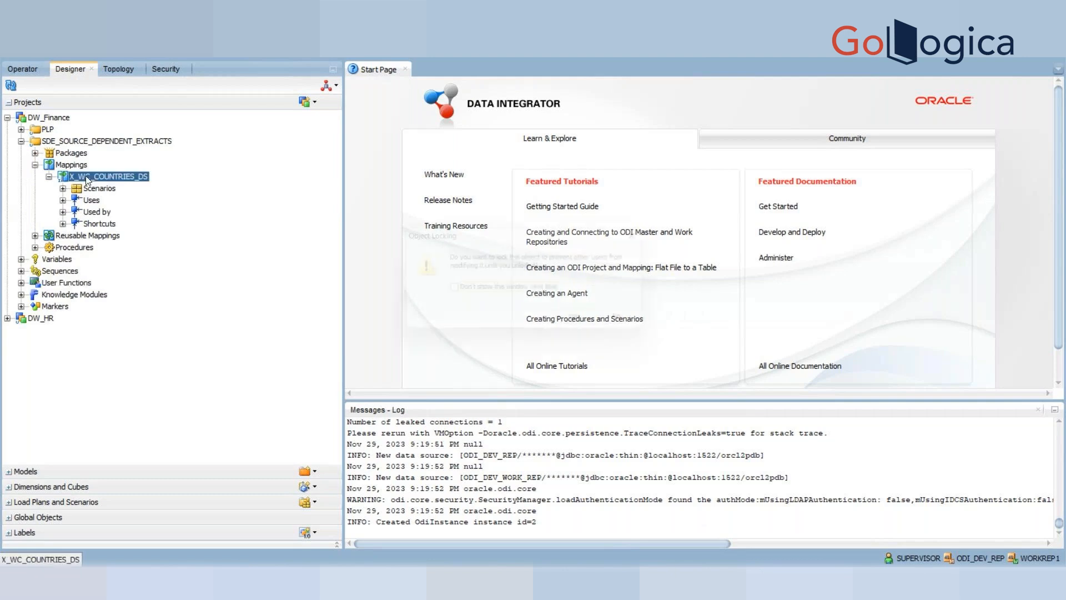
{"action": "left_click", "coordinate": [591, 328]}
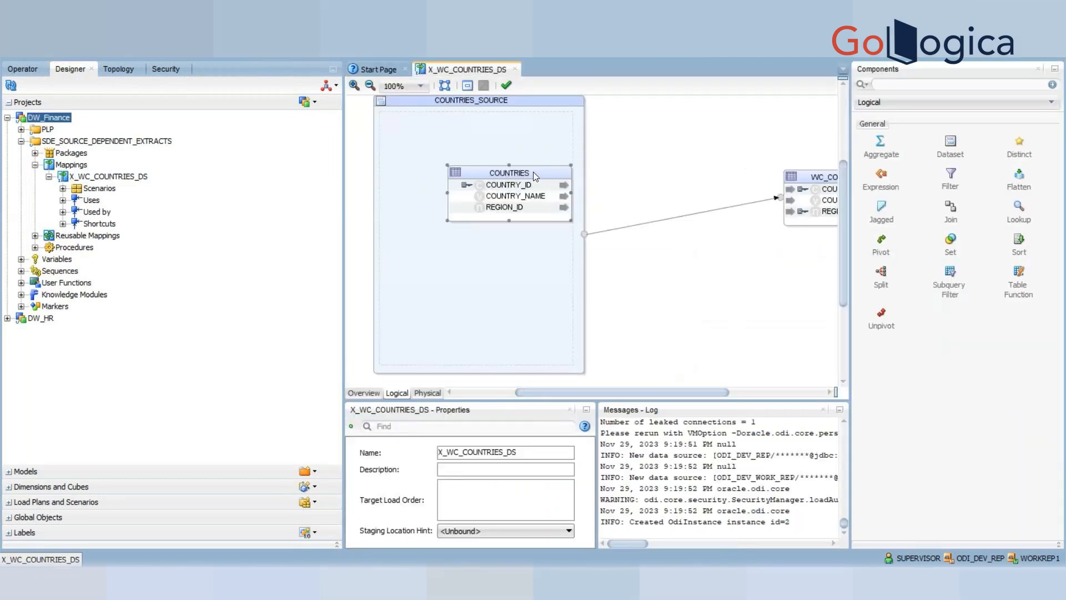
Examine the general properties and constraints of the COUNTRIES source datastore in the mapping
{"action": "left_click", "coordinate": [534, 174]}
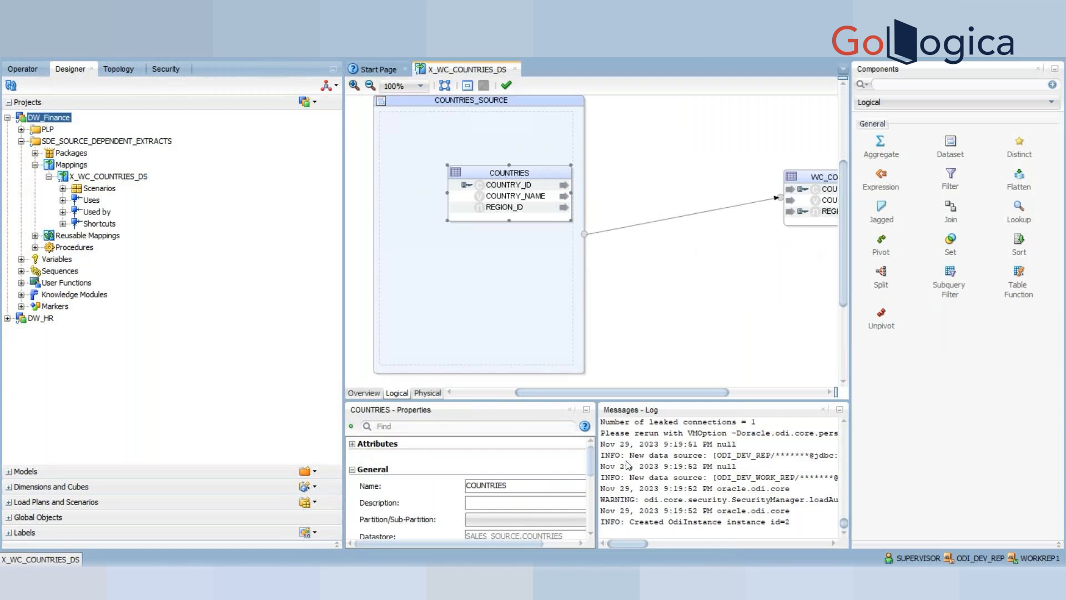
{"action": "left_click_drag", "start_coordinate": [594, 452], "coordinate": [588, 524]}
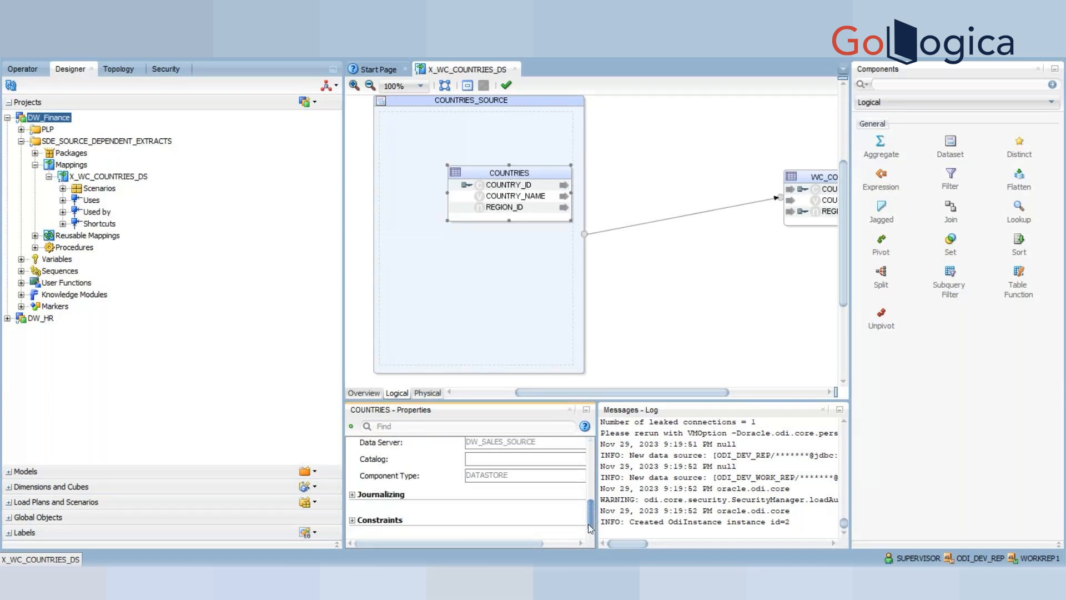
{"action": "left_click", "coordinate": [352, 521]}
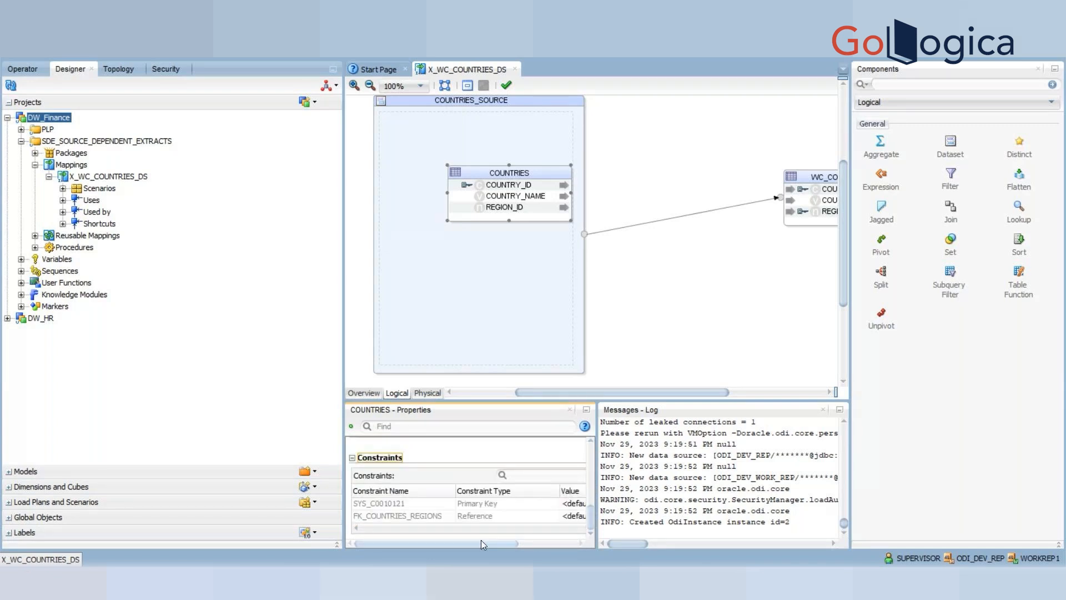
{"action": "left_click_drag", "start_coordinate": [480, 543], "coordinate": [331, 543]}
{"action": "left_click", "coordinate": [591, 454]}
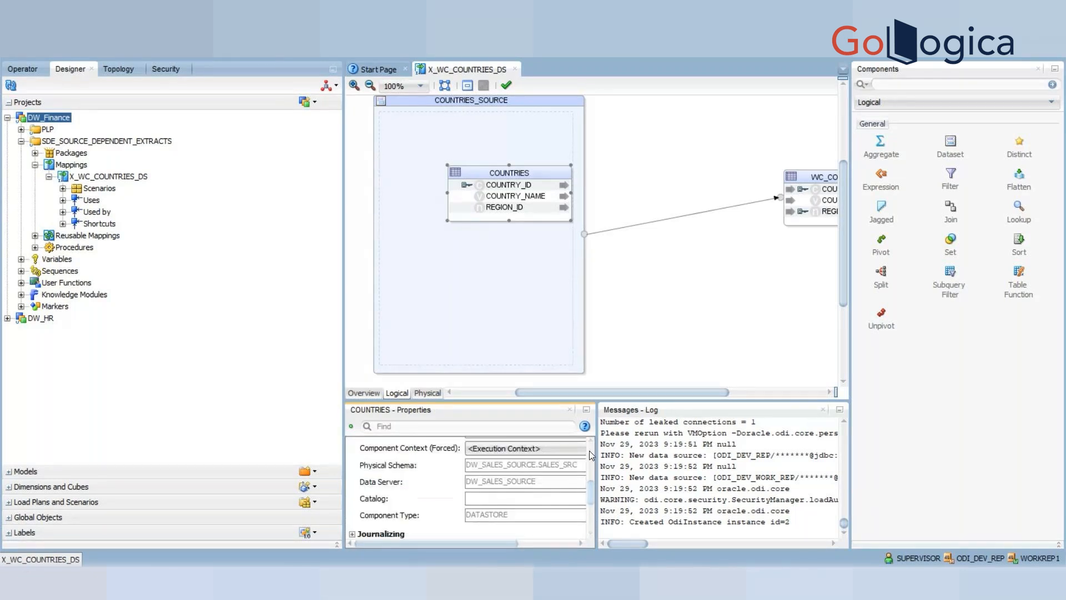
{"action": "left_click", "coordinate": [591, 454]}
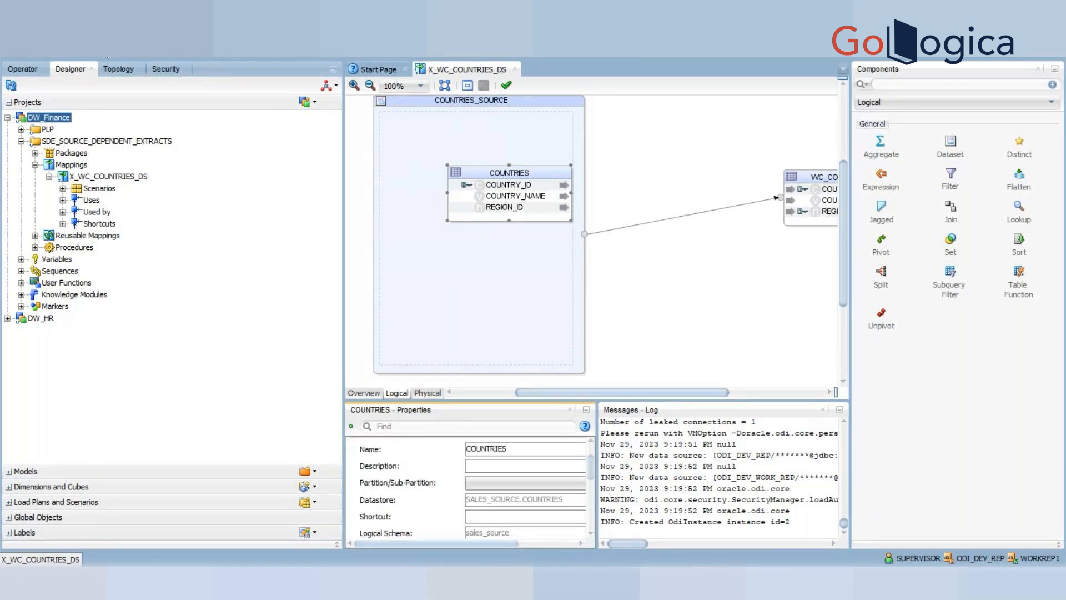
Run the mapping in the Development context with Local (No Agent) and log level 5
{"action": "left_click", "coordinate": [105, 48]}
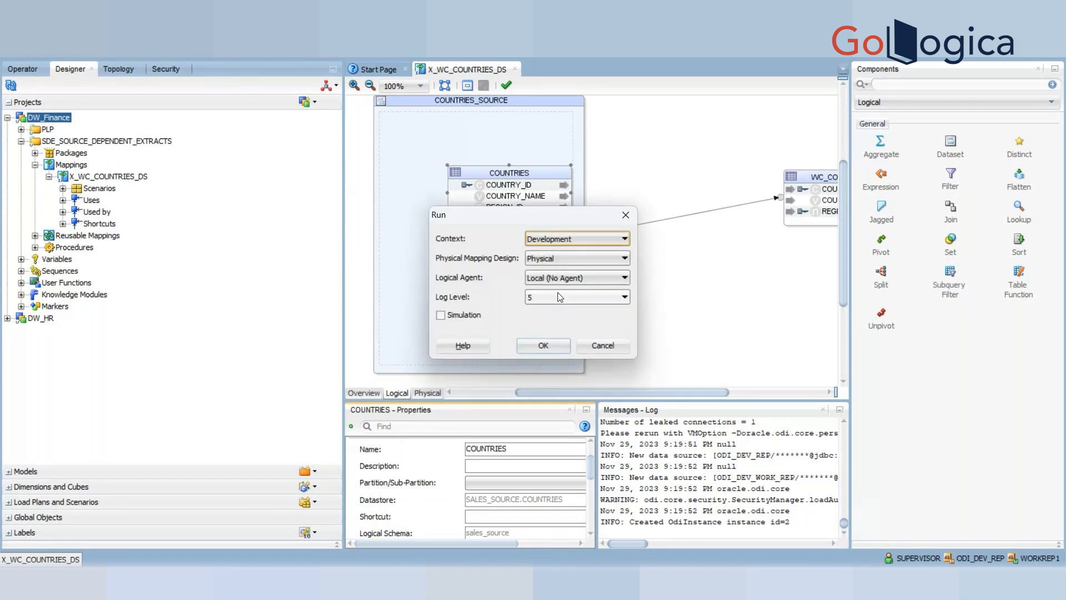
{"action": "left_click", "coordinate": [544, 344]}
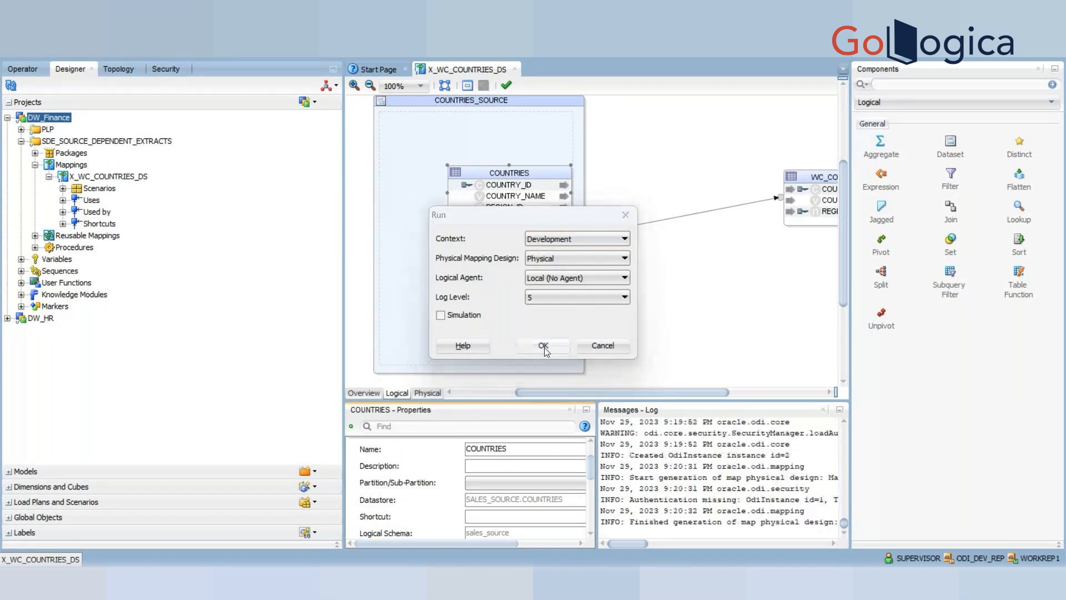
{"action": "left_click", "coordinate": [647, 310]}
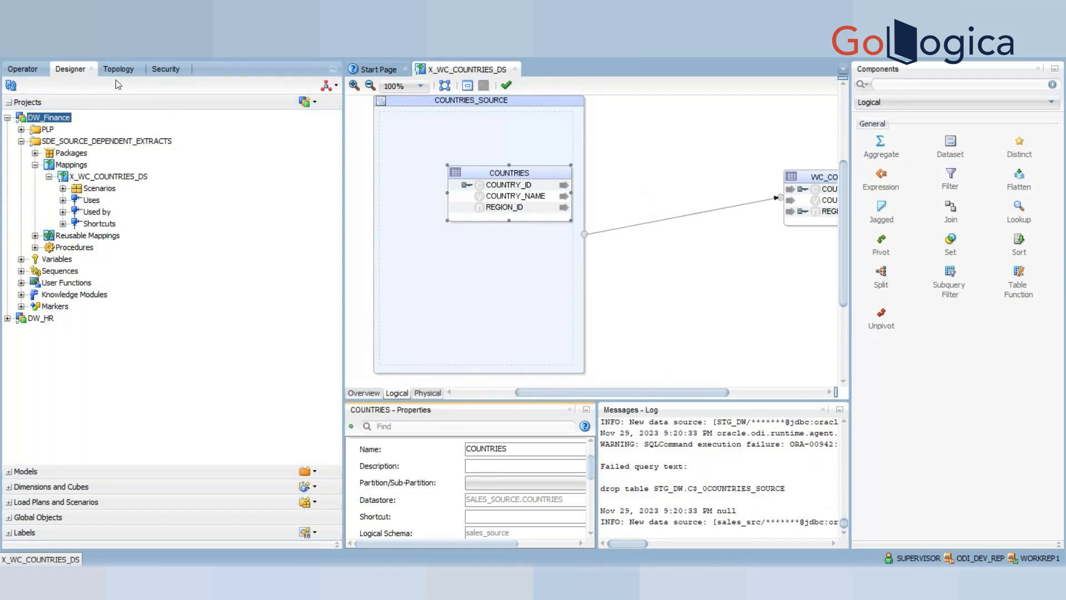
Refresh the Operator session list and expand the latest run's MAP_MAIN and sales_staging_UNIT steps
{"action": "left_click", "coordinate": [23, 69]}
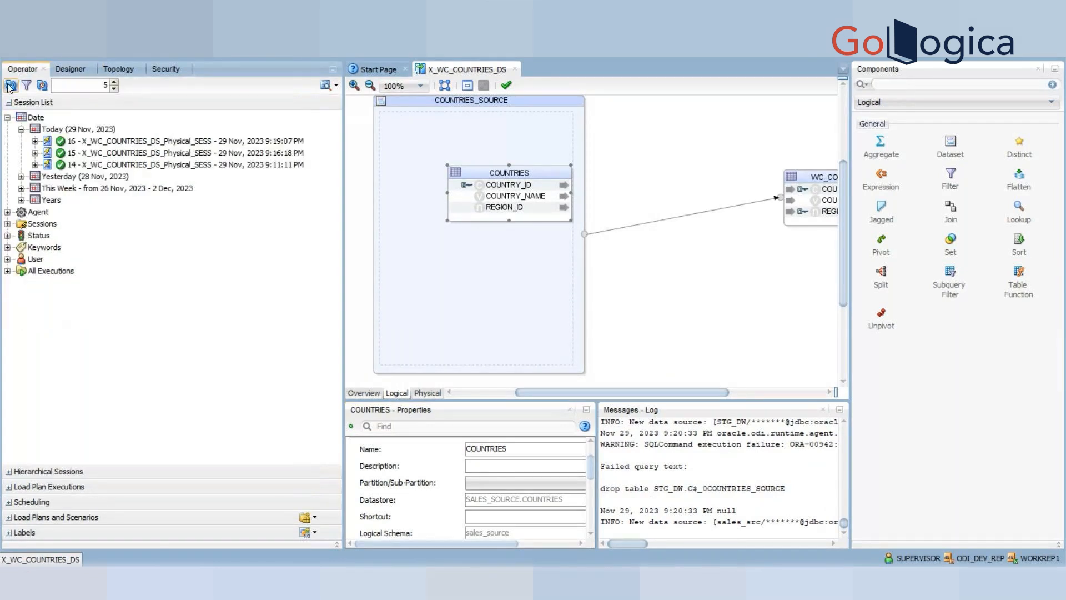
{"action": "left_click", "coordinate": [9, 86]}
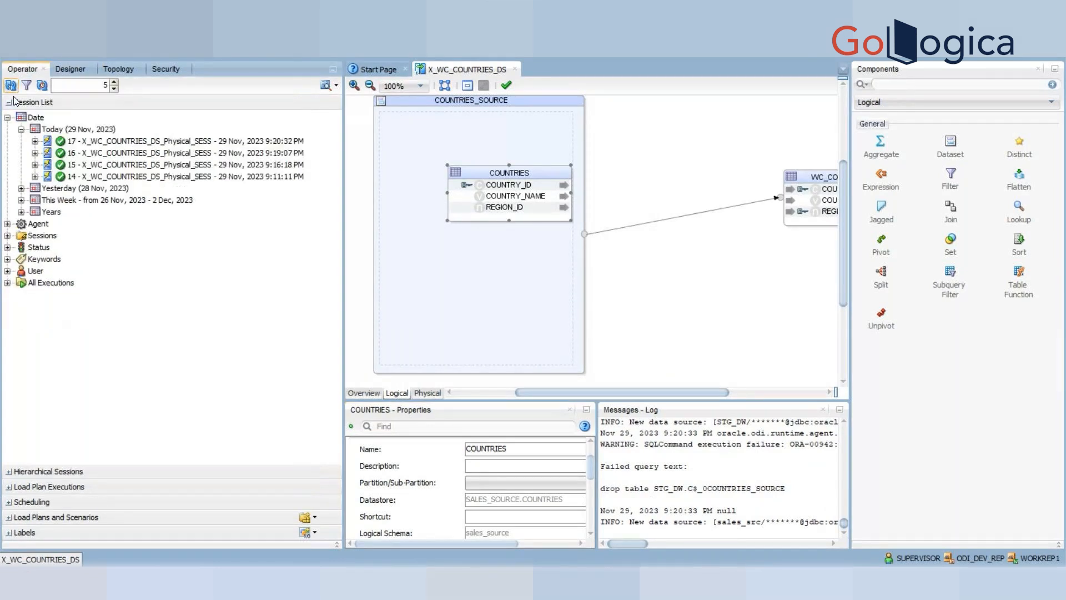
{"action": "left_click", "coordinate": [34, 141]}
{"action": "left_click", "coordinate": [49, 165]}
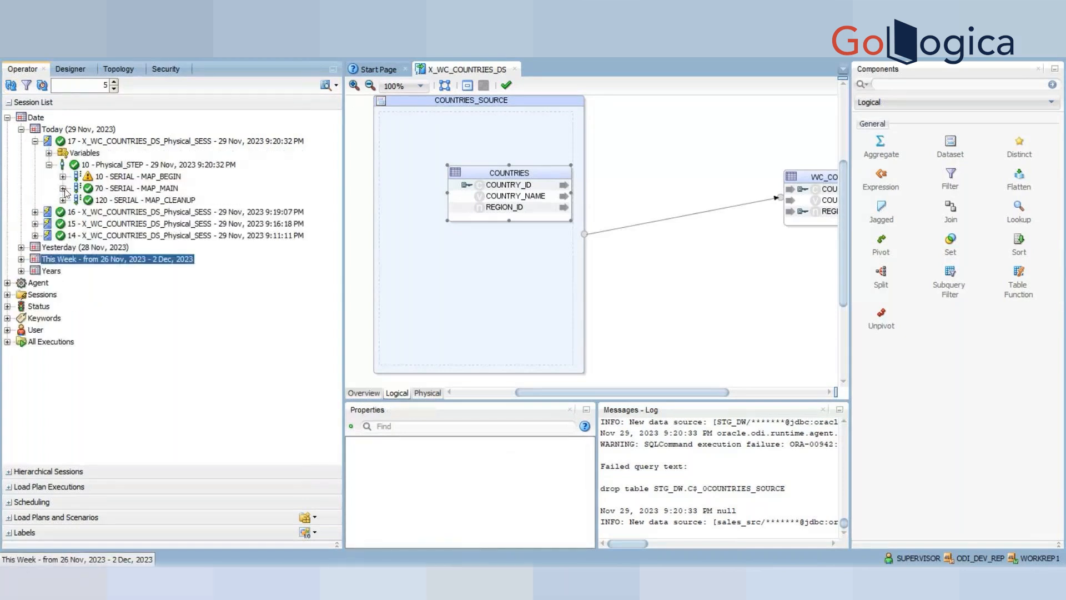
{"action": "left_click", "coordinate": [63, 189]}
{"action": "left_click", "coordinate": [77, 213]}
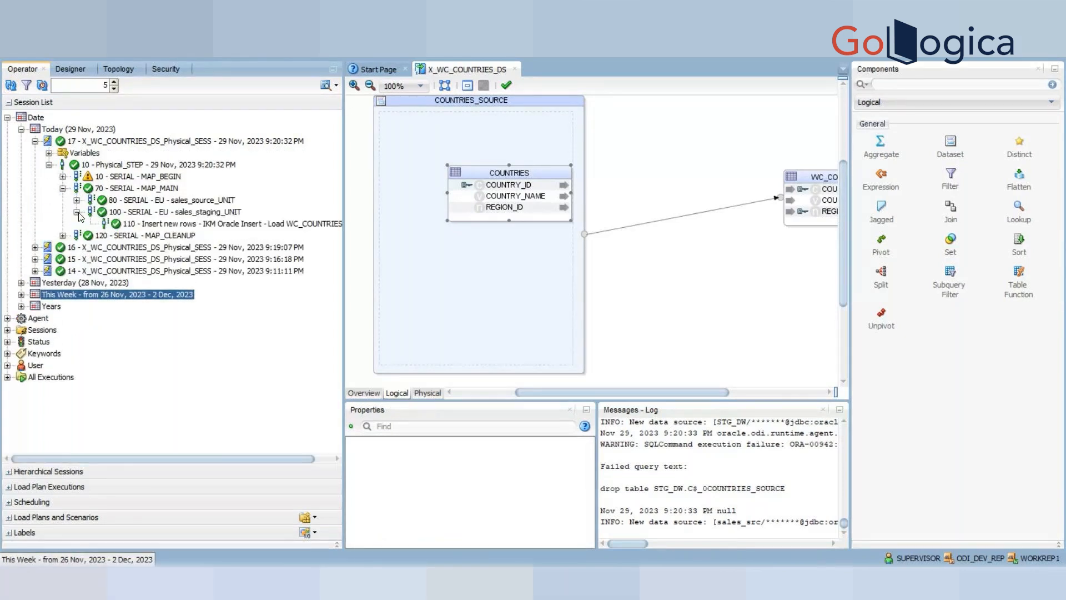
Check the latest Insert new rows task's record statistics and executed code, and close the task and the mapping
{"action": "double_click", "coordinate": [144, 225]}
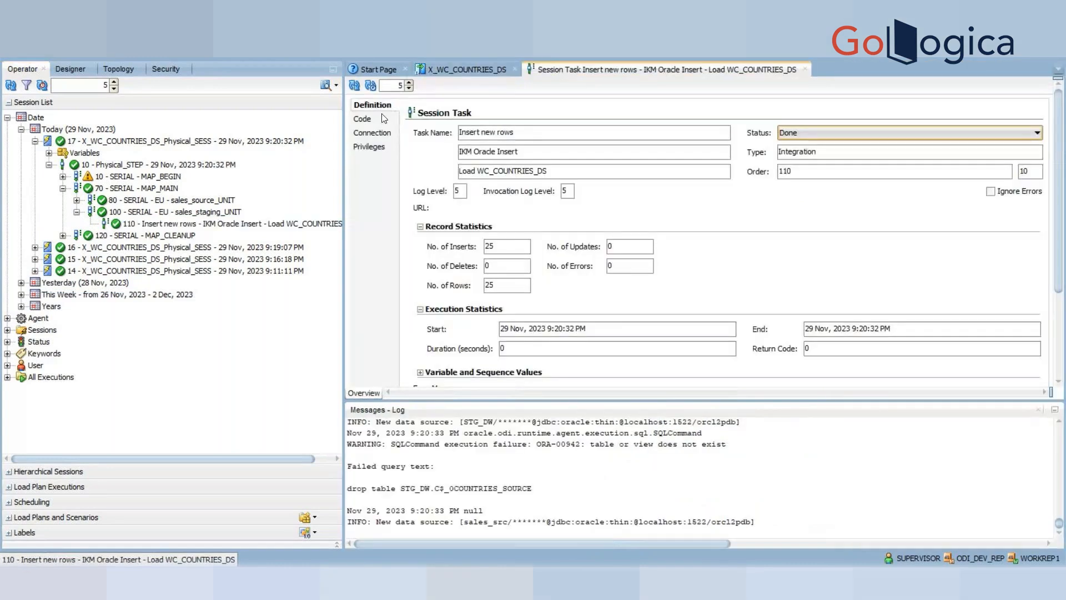
{"action": "left_click", "coordinate": [363, 119]}
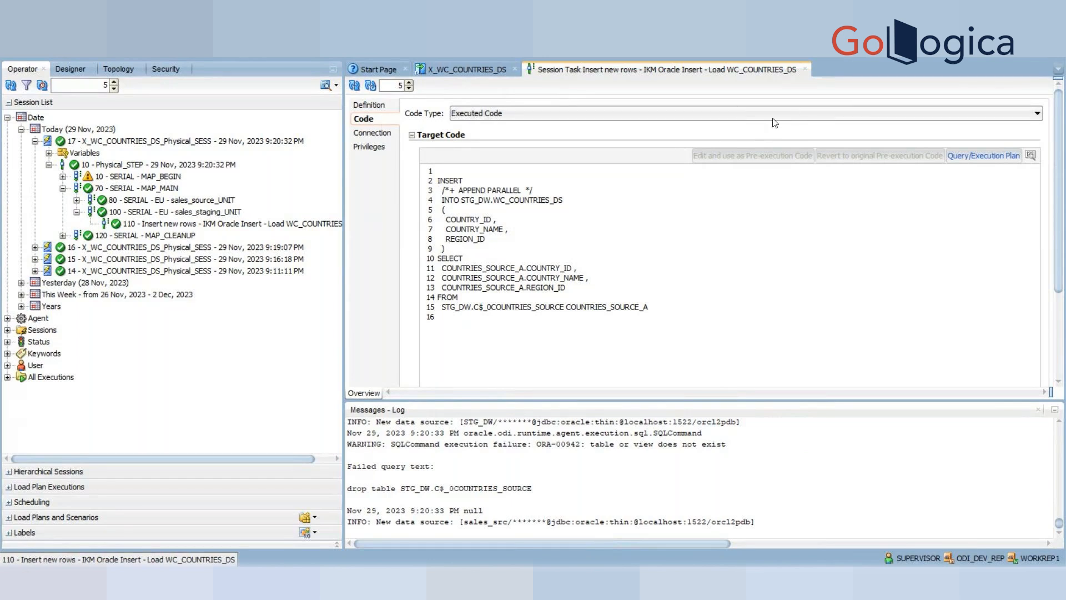
{"action": "left_click", "coordinate": [804, 69]}
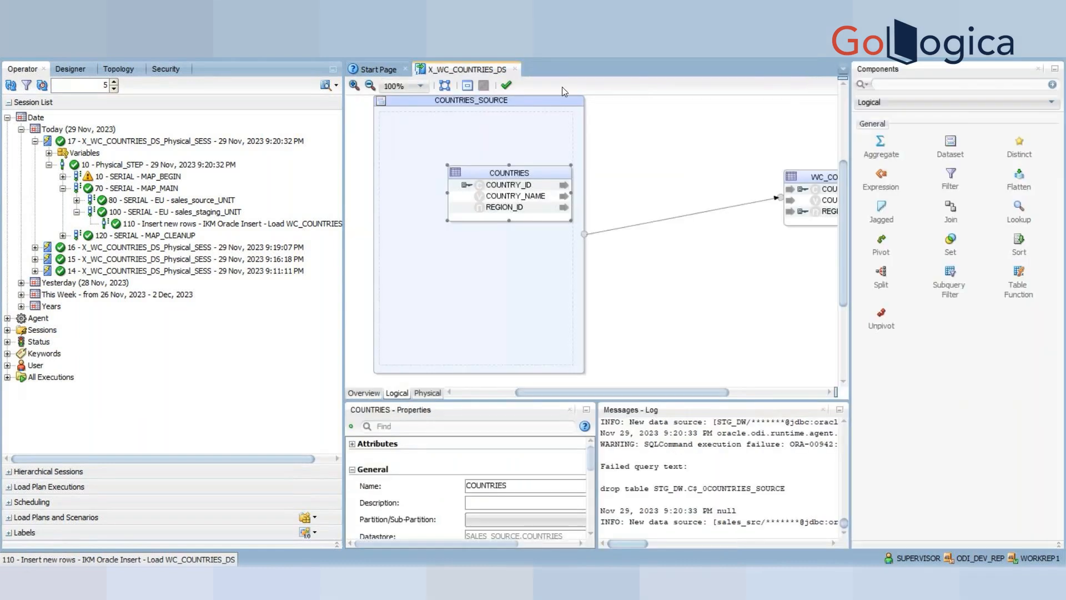
{"action": "left_click", "coordinate": [515, 70]}
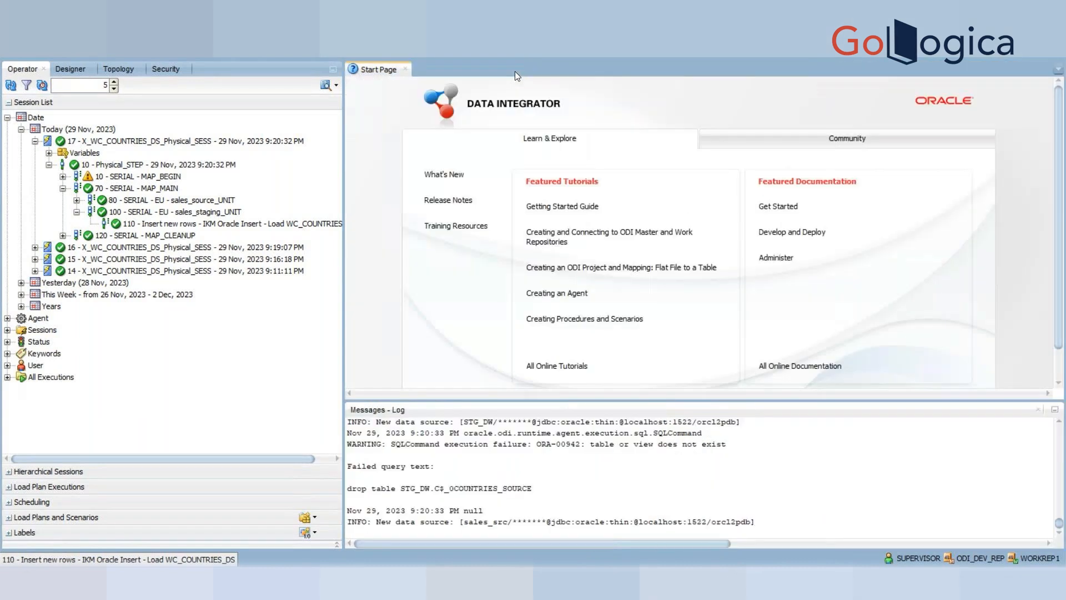
Create a mapping named X_WC_COUNTRIES_2 with an empty dataset in the SDE_SOURCE_DEPENDENT_EXTRACTS folder of the Designer project
{"action": "left_click", "coordinate": [67, 71]}
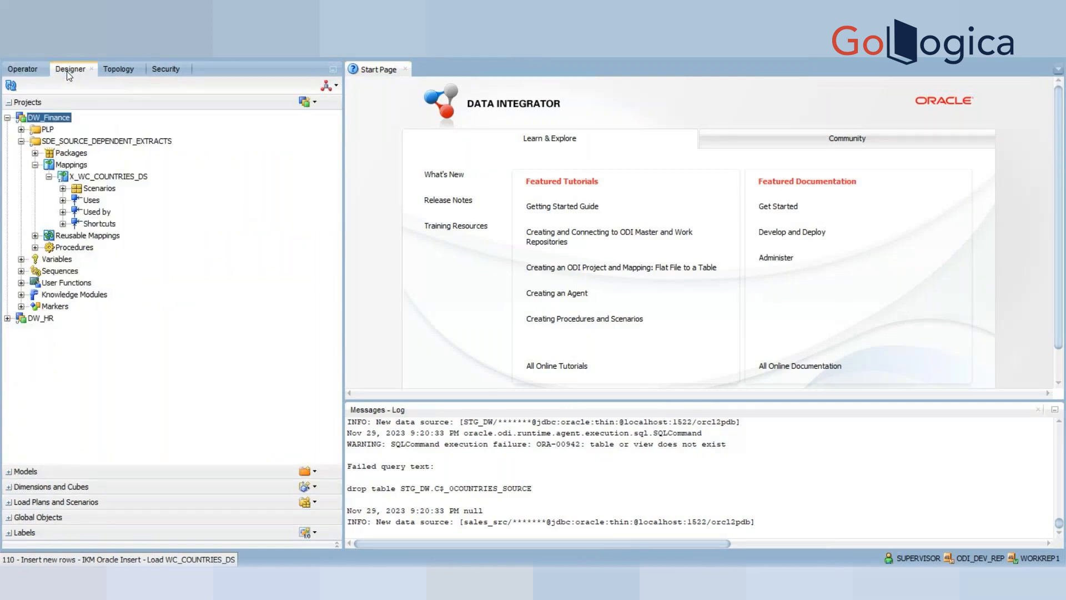
{"action": "left_click", "coordinate": [83, 166]}
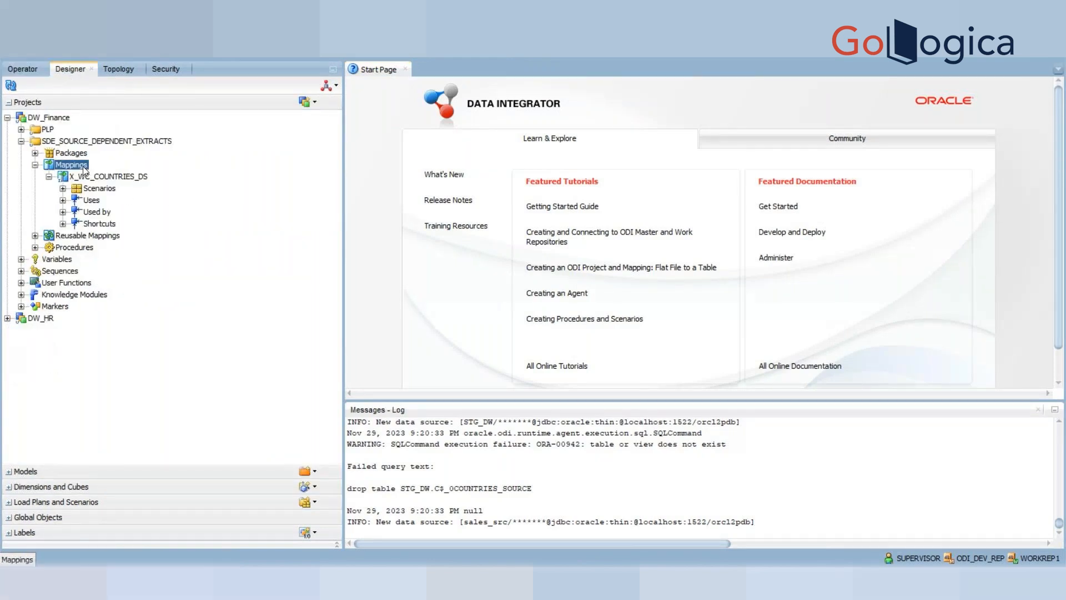
{"action": "right_click", "coordinate": [83, 166]}
{"action": "left_click", "coordinate": [109, 181]}
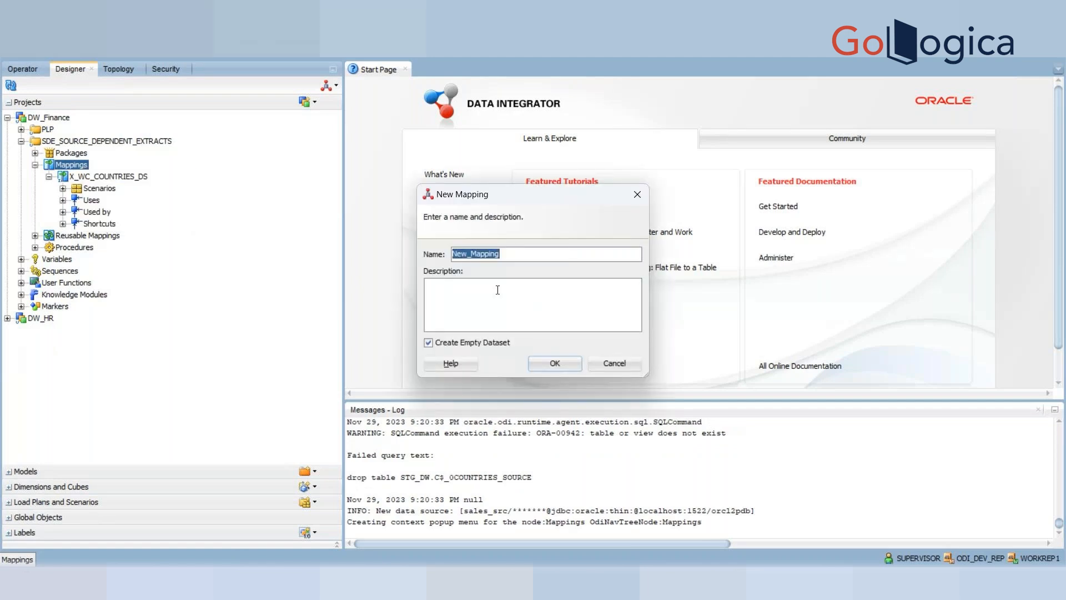
{"action": "type", "text": "X_WC_COUNTRIES_"}
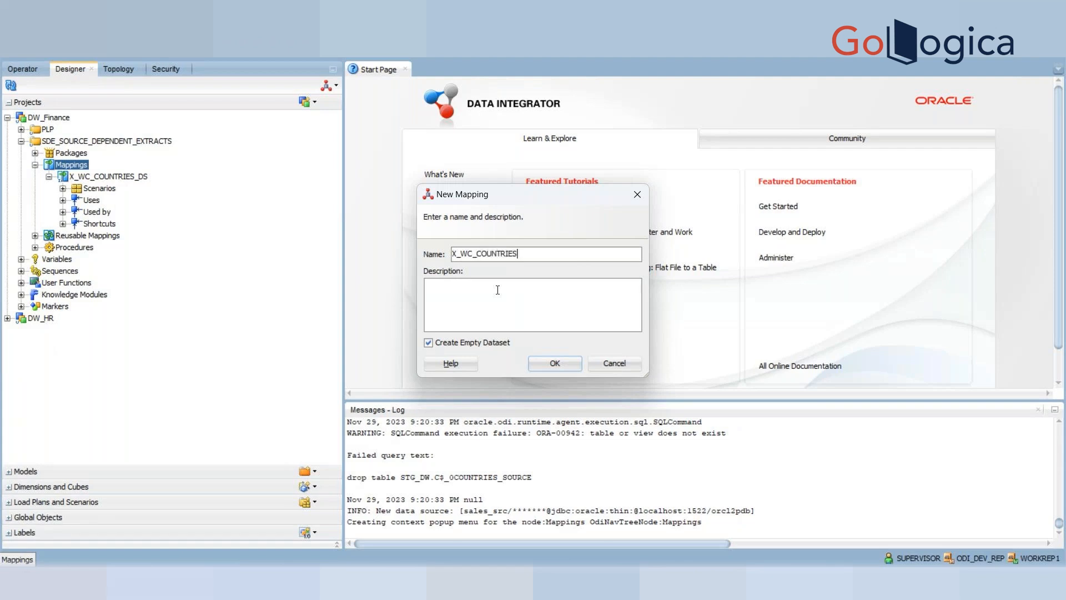
{"action": "type", "text": "2"}
{"action": "key", "text": "BackSpace"}
{"action": "type", "text": "_2"}
{"action": "left_click", "coordinate": [555, 363]}
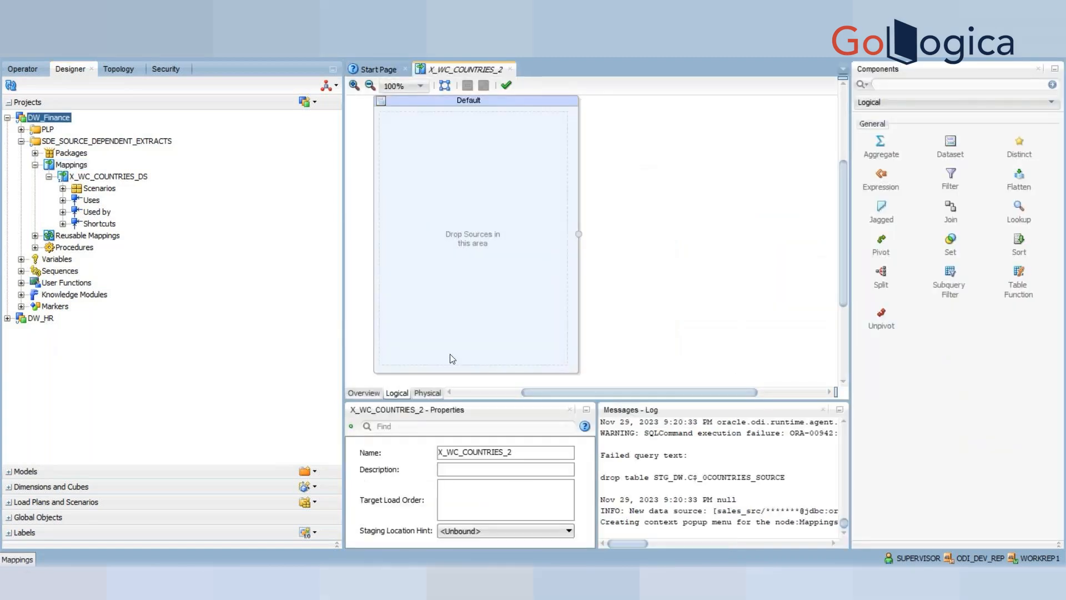
Add the COUNTRIES datastore, with its country name filter, from the sales_source model to the Default dataset and place it below the filter
{"action": "left_click", "coordinate": [22, 471]}
{"action": "left_click", "coordinate": [8, 311]}
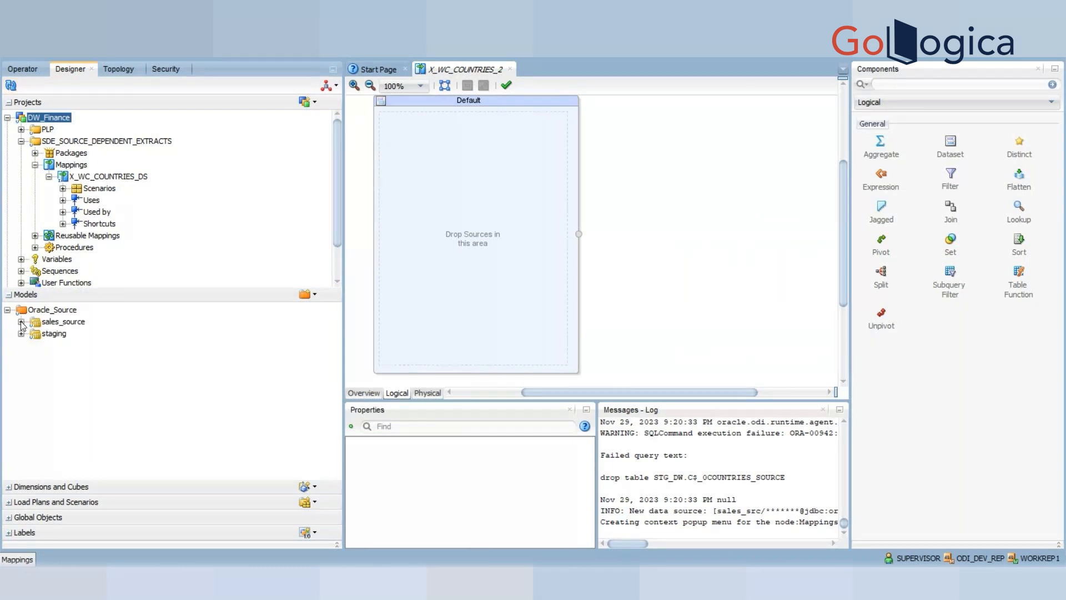
{"action": "left_click", "coordinate": [21, 322]}
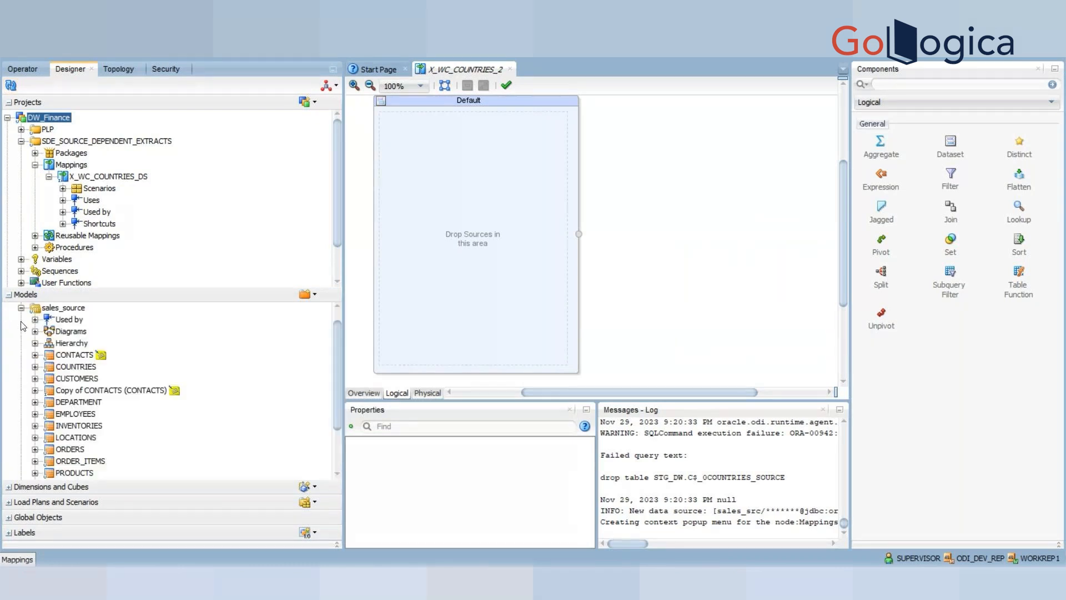
{"action": "left_click", "coordinate": [35, 367]}
{"action": "left_click", "coordinate": [49, 390]}
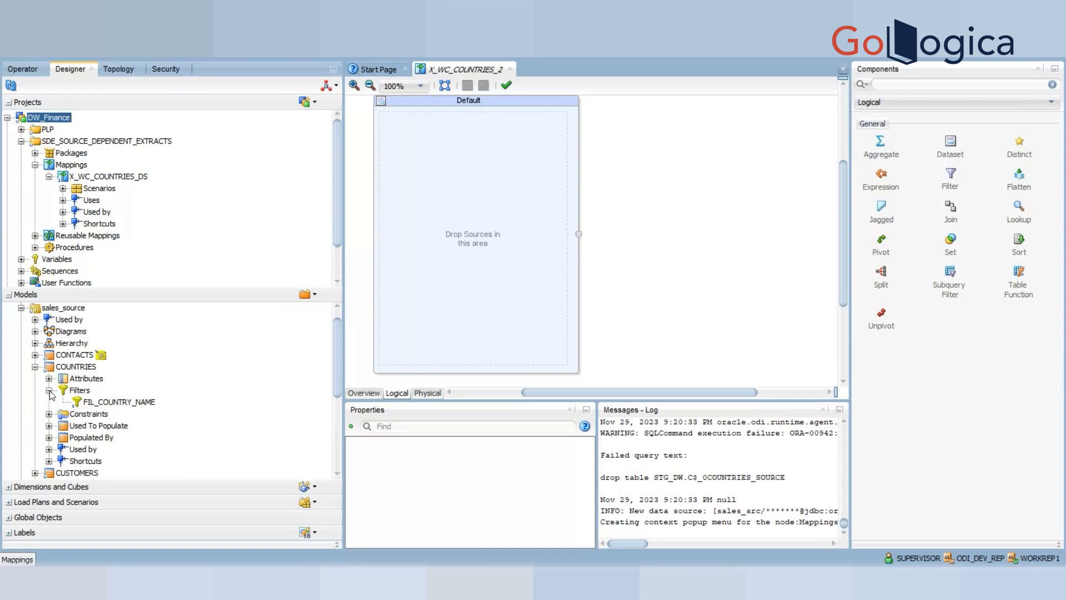
{"action": "left_click_drag", "start_coordinate": [76, 366], "coordinate": [420, 136]}
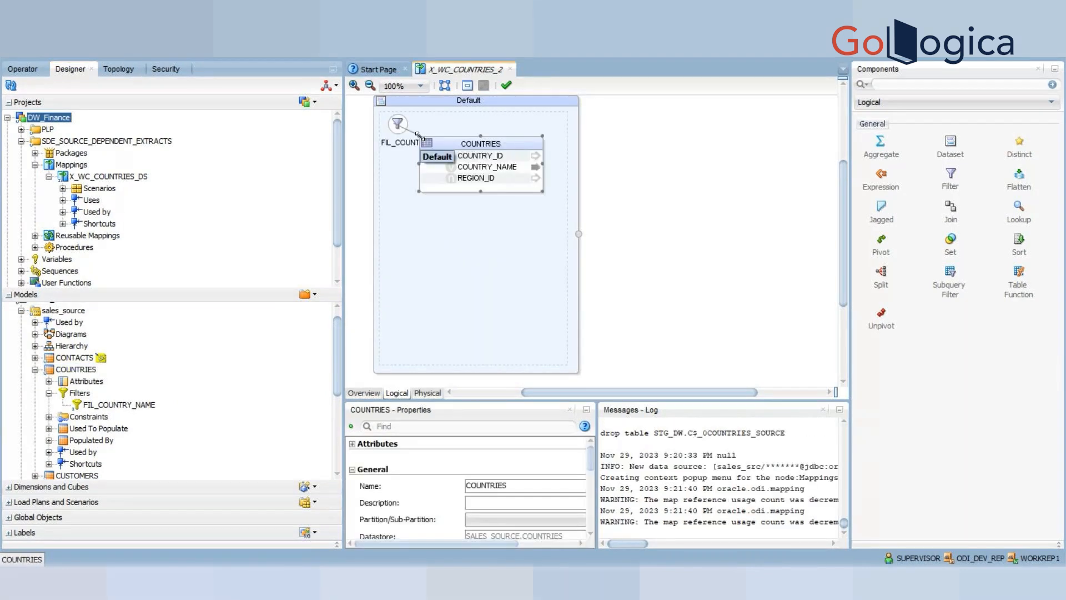
{"action": "left_click_drag", "start_coordinate": [445, 146], "coordinate": [458, 184]}
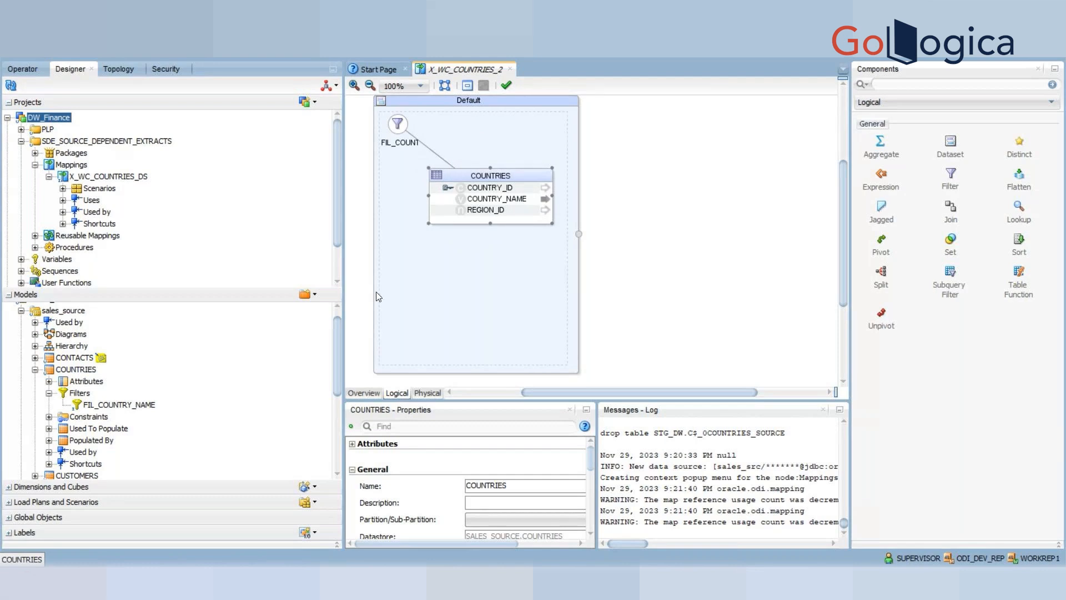
Add the WC_COUNTRIES_DS datastore from the staging model to the mapping as the target, outside the dataset
{"action": "left_click", "coordinate": [21, 311]}
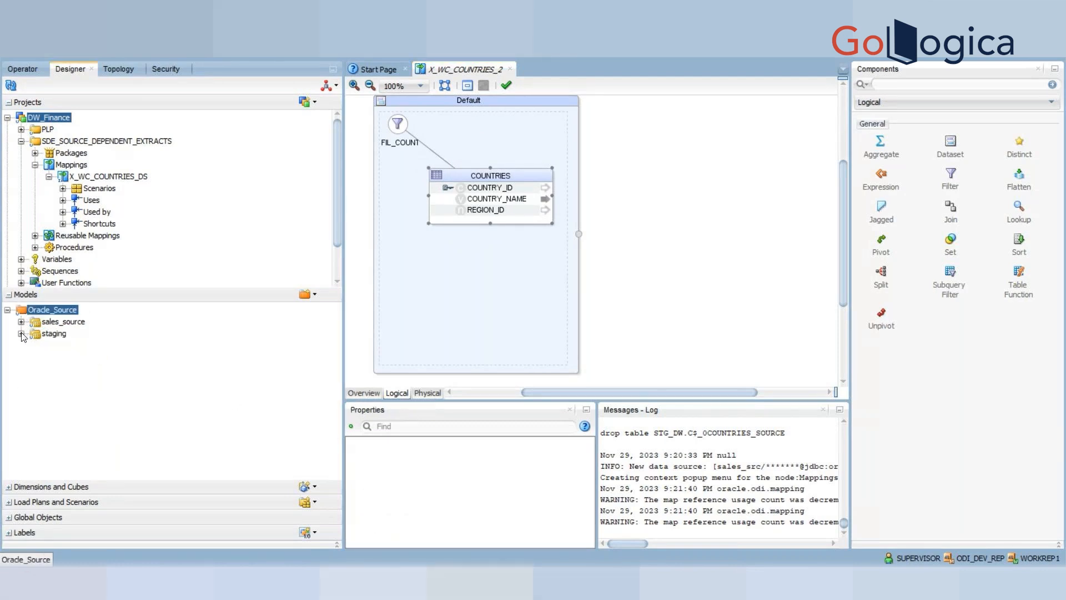
{"action": "left_click", "coordinate": [21, 334]}
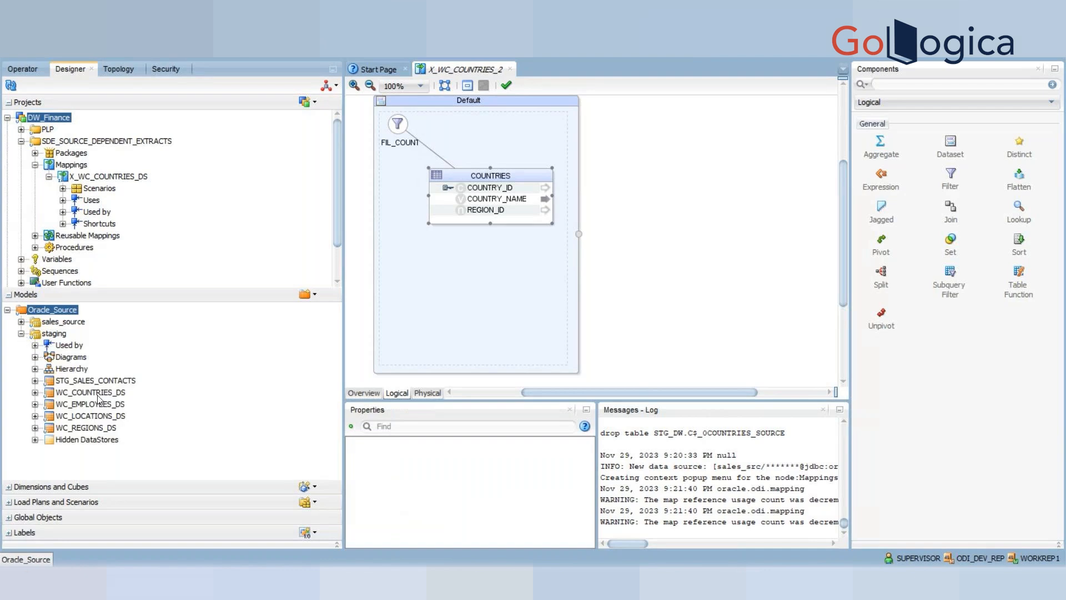
{"action": "left_click_drag", "start_coordinate": [99, 397], "coordinate": [695, 255]}
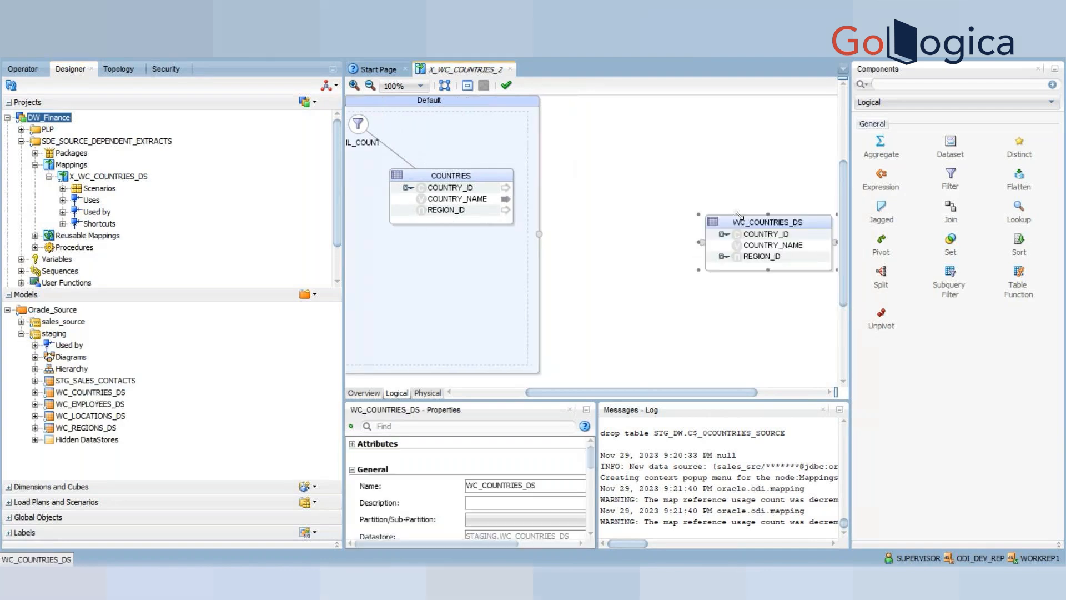
Connect the Default dataset to WC_COUNTRIES_DS, auto-mapping attributes by name, and save the mapping without locking it
{"action": "left_click", "coordinate": [545, 237]}
{"action": "left_click_drag", "start_coordinate": [711, 245], "coordinate": [702, 242]}
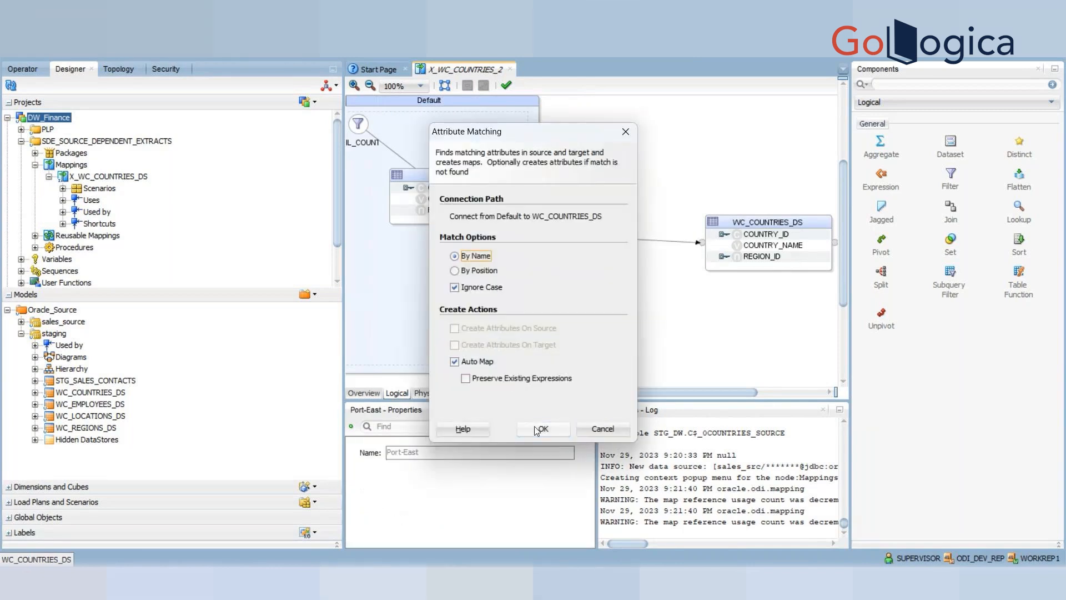
{"action": "left_click", "coordinate": [537, 429]}
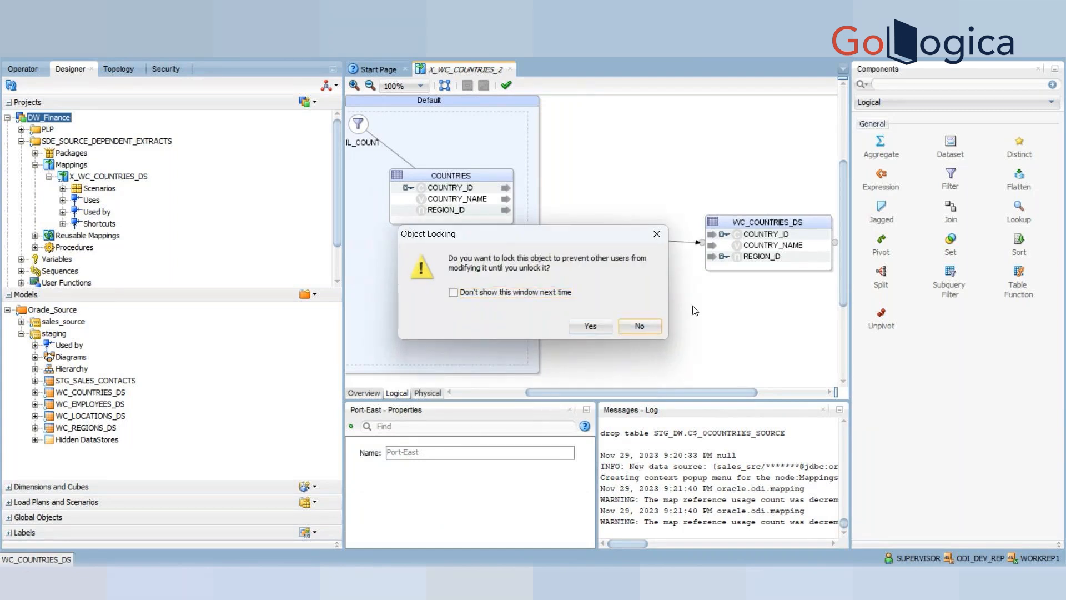
{"action": "left_click", "coordinate": [659, 325]}
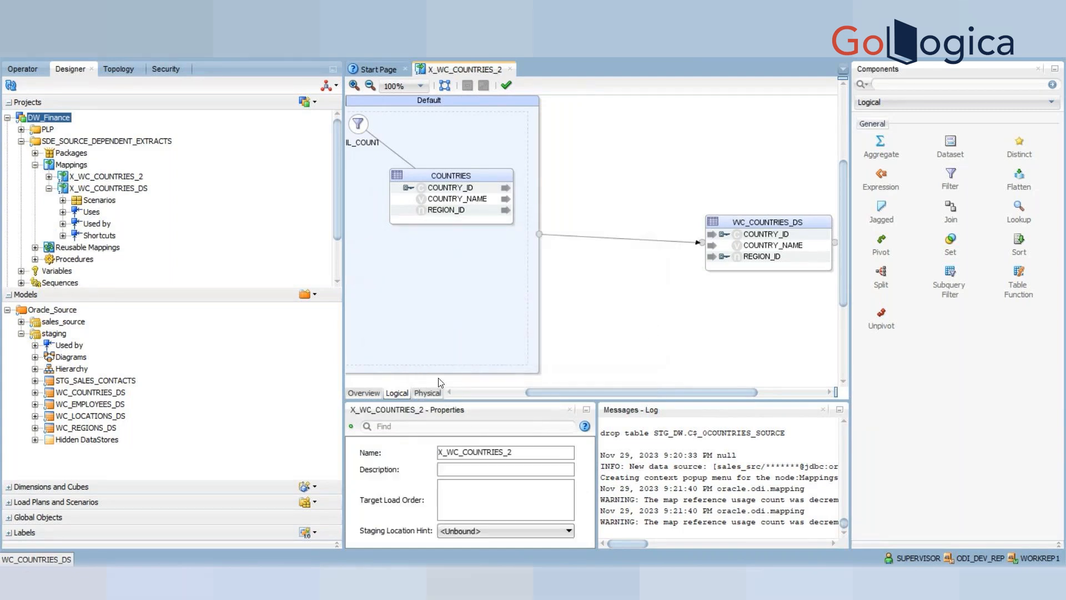
In the physical design, set the DEFAULT_AP access point's loading knowledge module to LKM SQL to SQL (Built-In).GLOBAL
{"action": "left_click", "coordinate": [427, 392]}
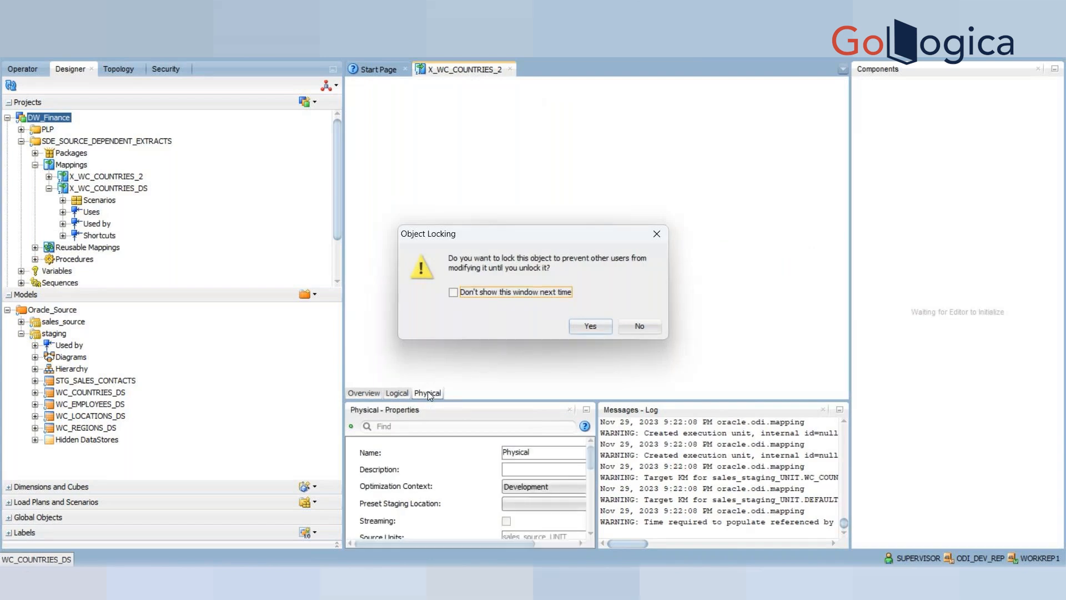
{"action": "left_click", "coordinate": [633, 325]}
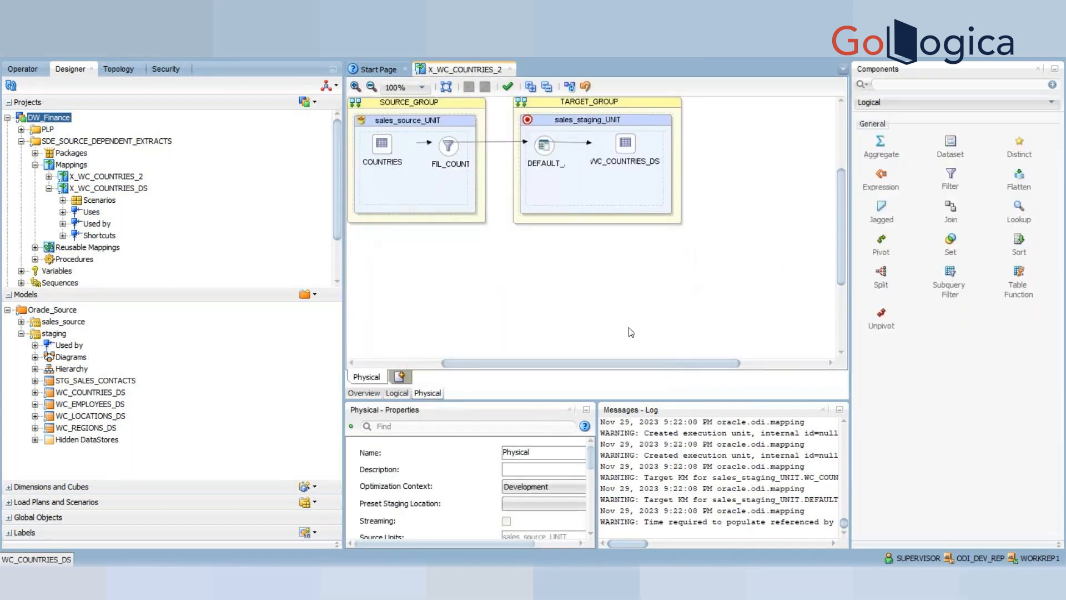
{"action": "left_click", "coordinate": [456, 151]}
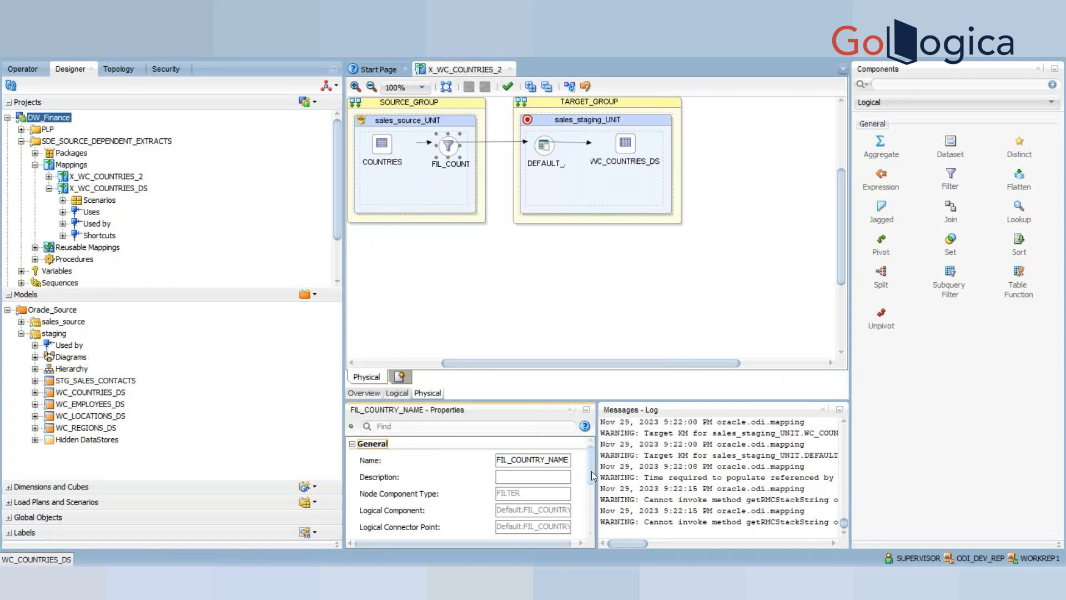
{"action": "left_click_drag", "start_coordinate": [591, 470], "coordinate": [590, 535]}
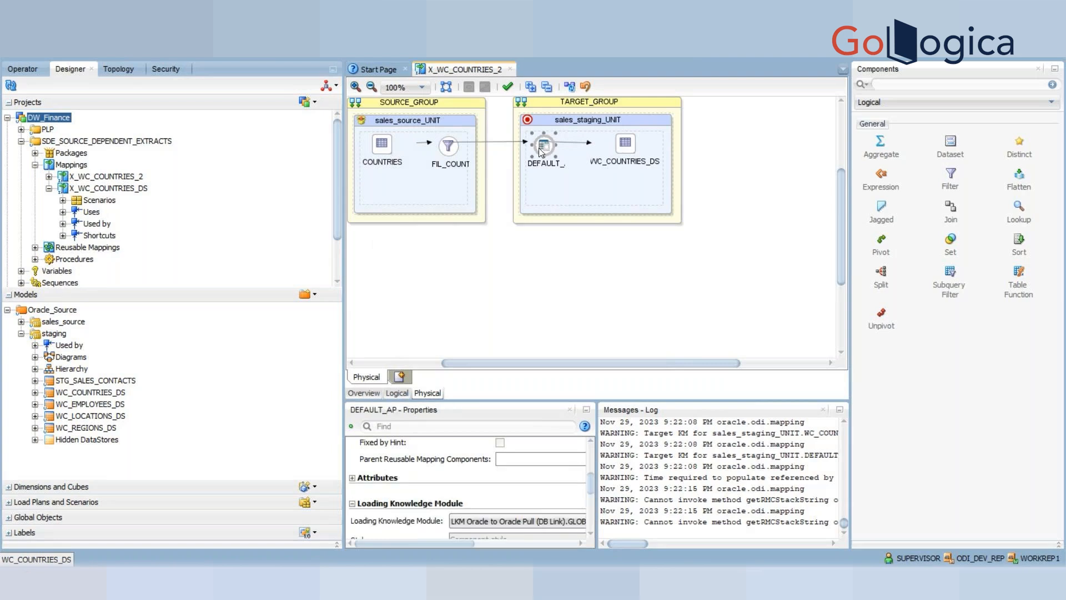
{"action": "left_click", "coordinate": [525, 520]}
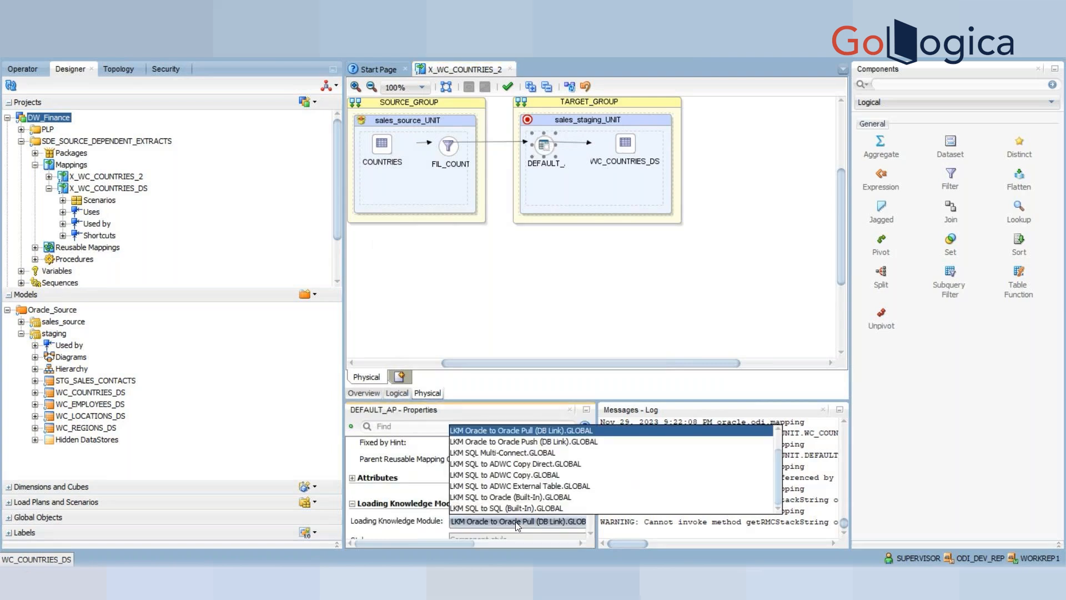
{"action": "left_click", "coordinate": [513, 507]}
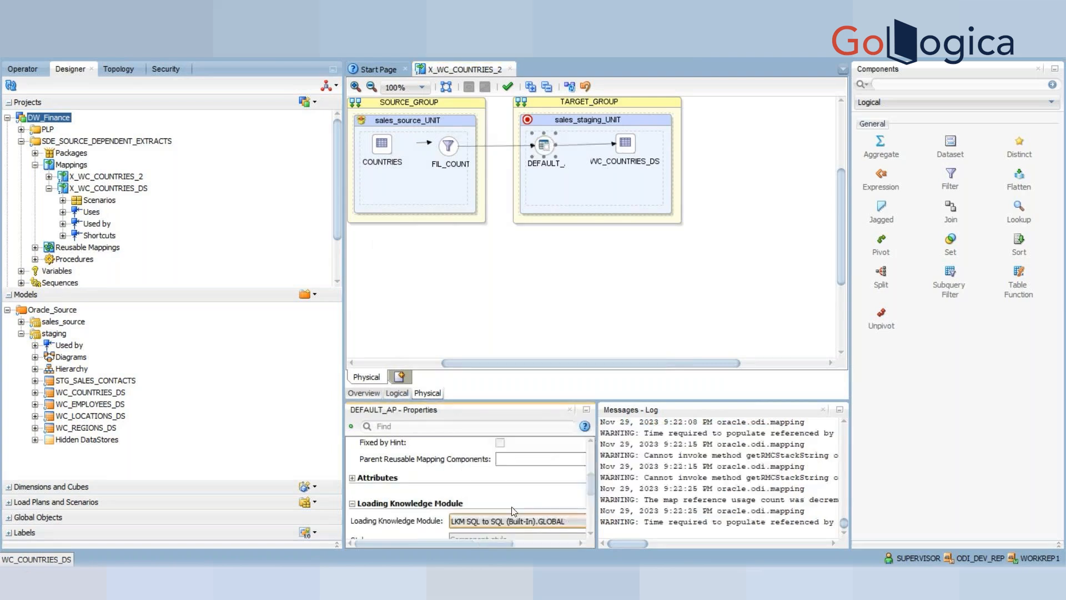
Set the TRUNCATE_TARGET_TABLE option to True for the physical WC_COUNTRIES_DS target and view its check knowledge module
{"action": "left_click", "coordinate": [621, 144]}
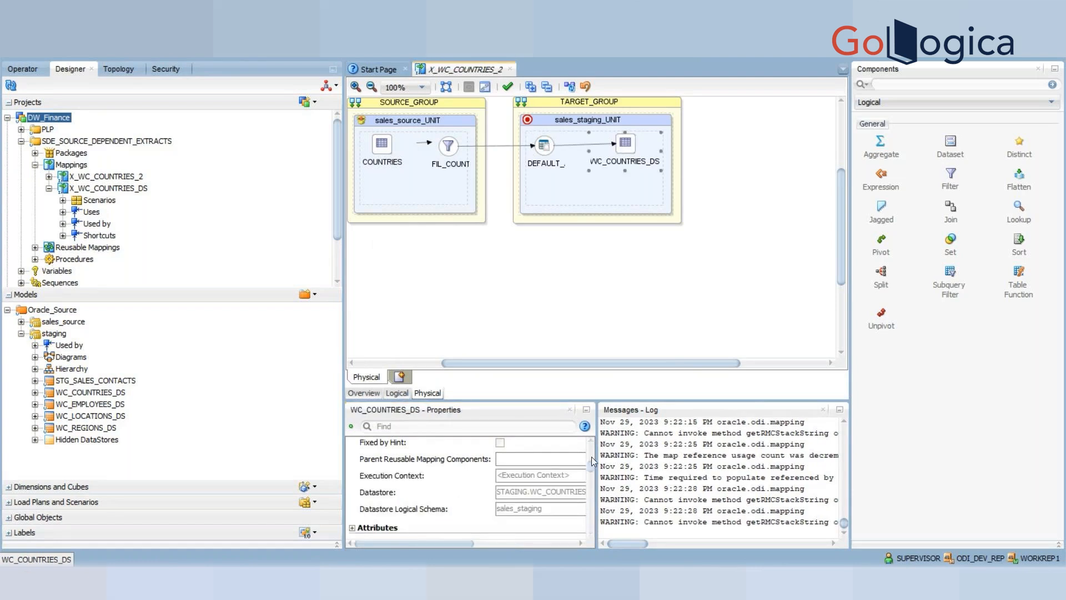
{"action": "left_click_drag", "start_coordinate": [591, 466], "coordinate": [591, 483]}
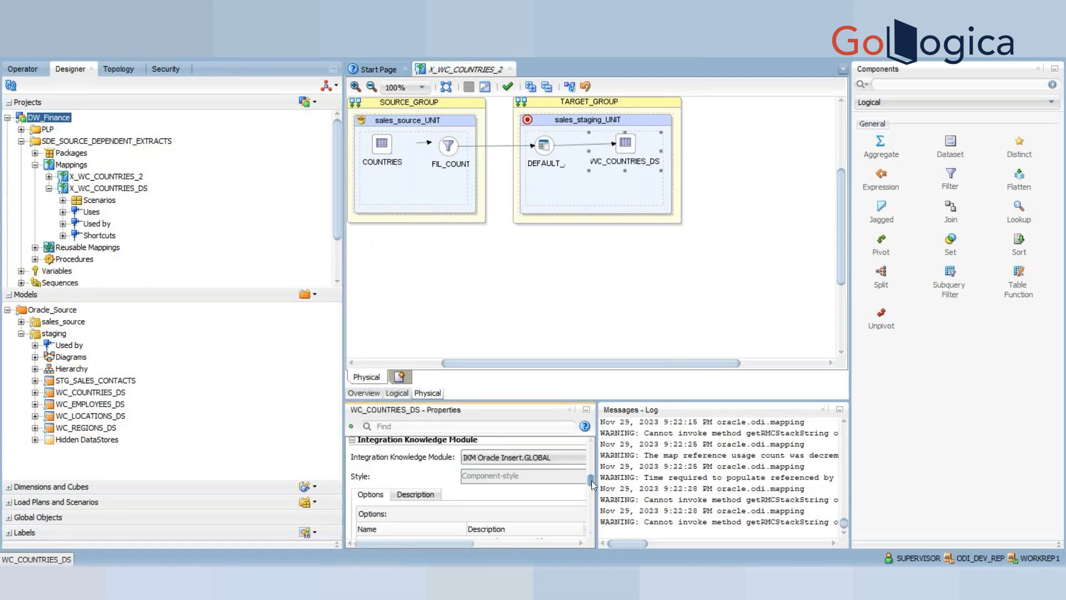
{"action": "scroll", "coordinate": [591, 481], "scroll_direction": "down", "scroll_amount": 6}
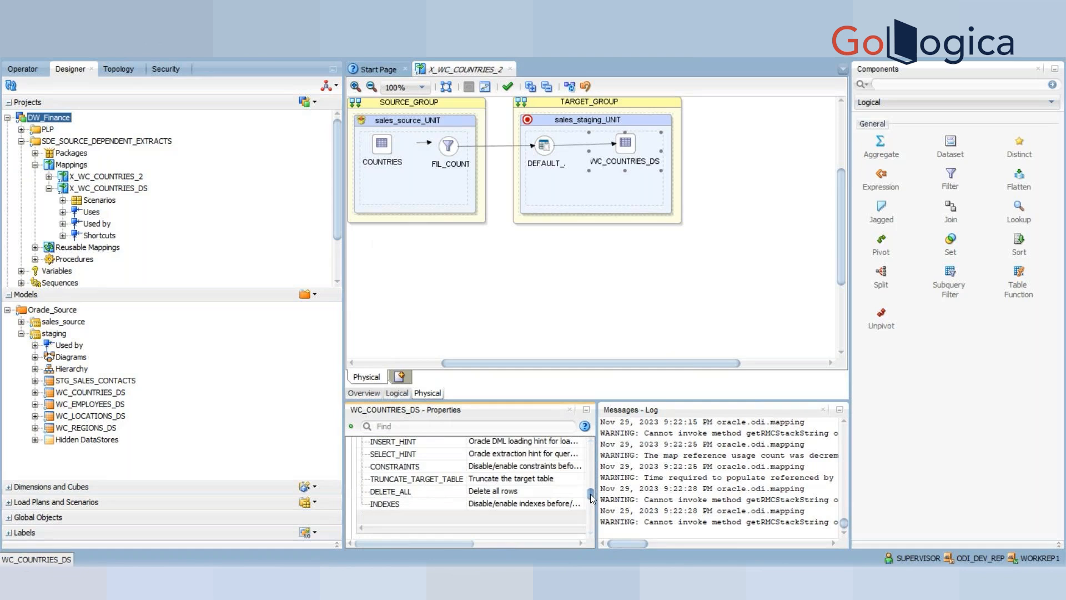
{"action": "left_click_drag", "start_coordinate": [422, 542], "coordinate": [516, 540]}
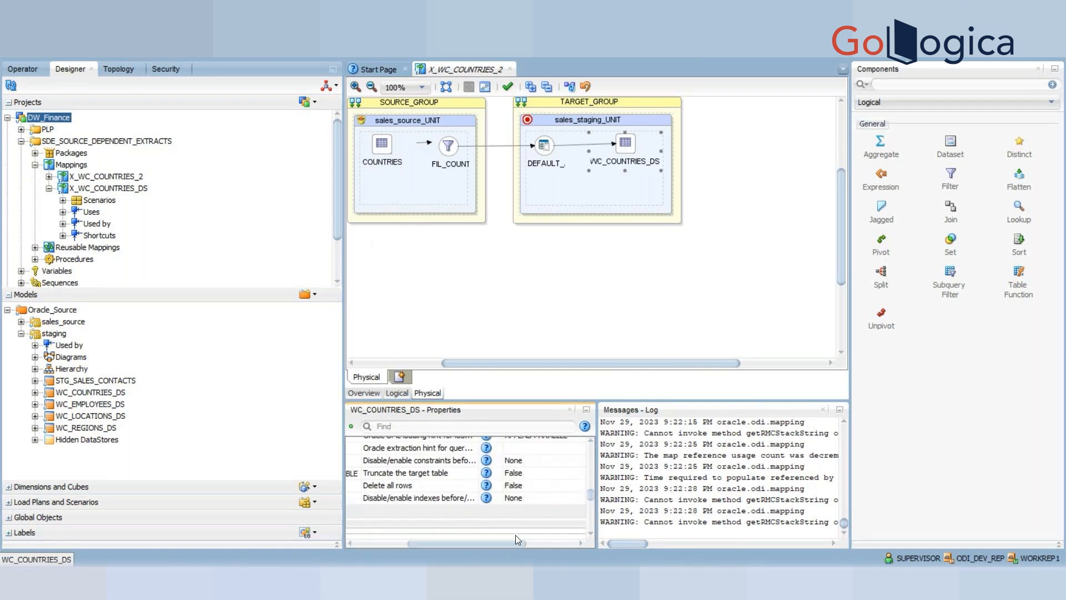
{"action": "left_click", "coordinate": [529, 473]}
{"action": "left_click", "coordinate": [530, 472]}
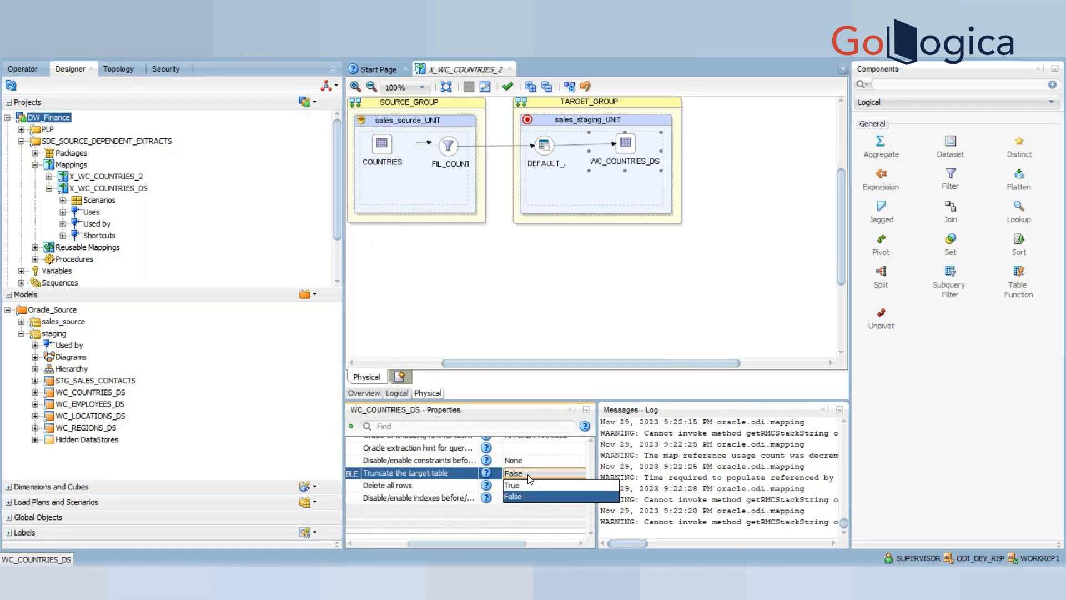
{"action": "left_click", "coordinate": [523, 489]}
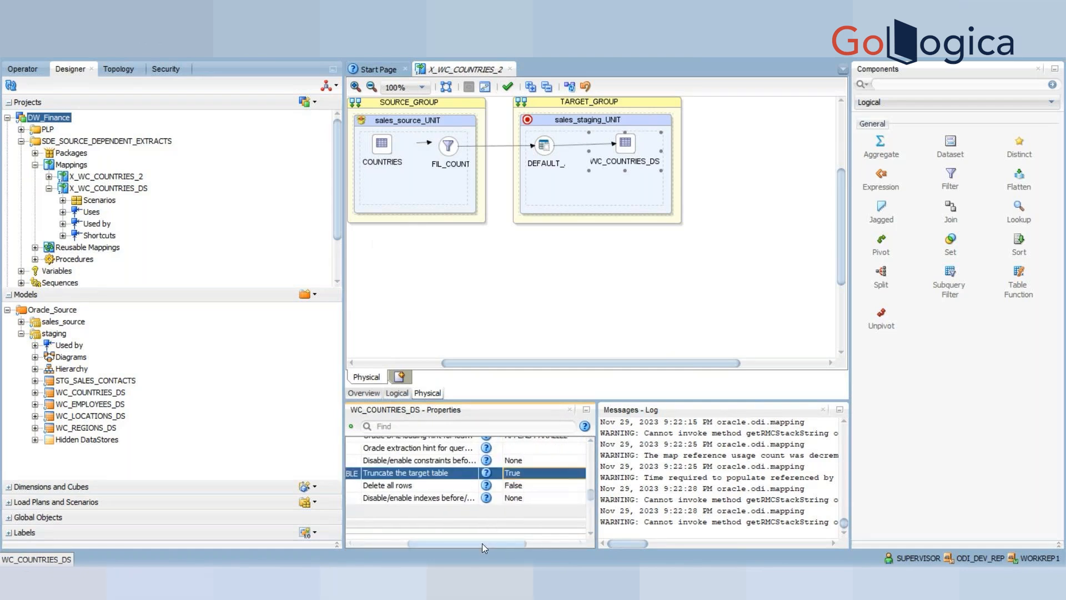
{"action": "left_click_drag", "start_coordinate": [481, 543], "coordinate": [406, 548]}
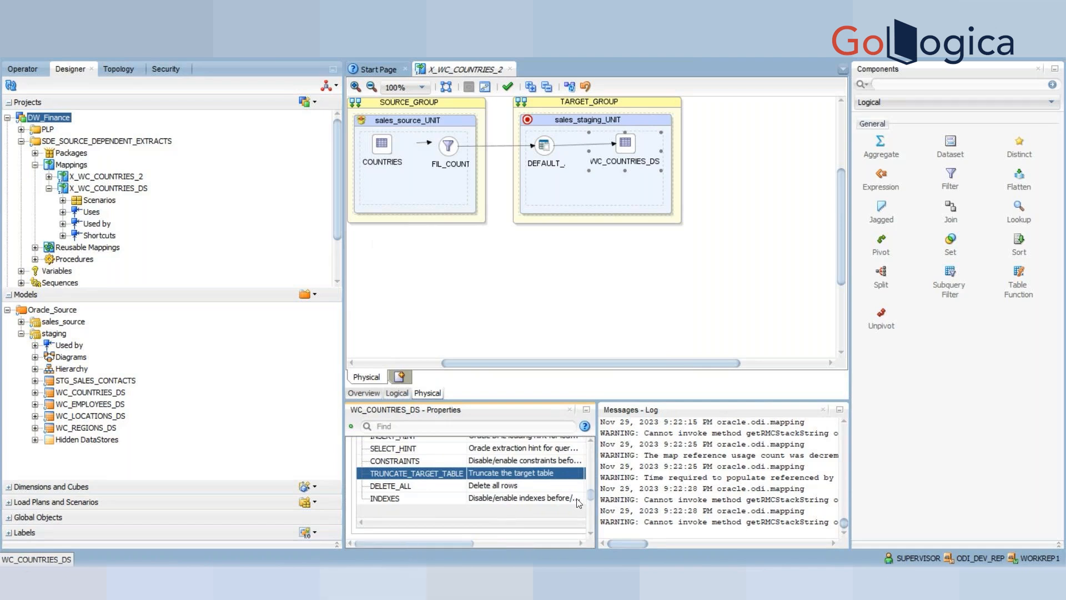
{"action": "left_click_drag", "start_coordinate": [591, 496], "coordinate": [591, 509]}
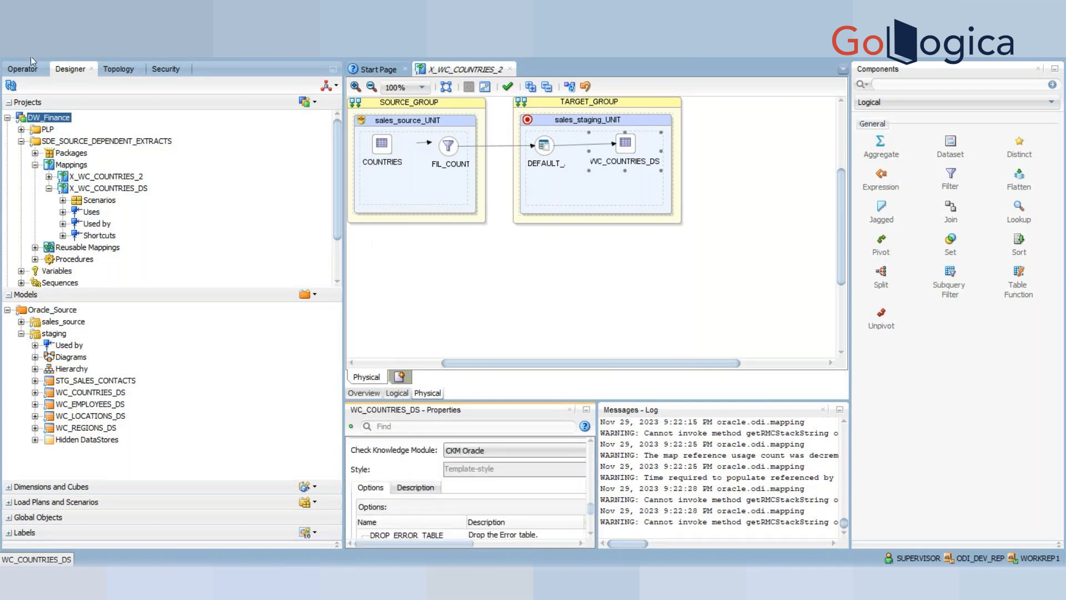
Save the mapping without locking it and run it in the Development context with Local (No Agent) and log level 5
{"action": "key", "text": "ctrl+s"}
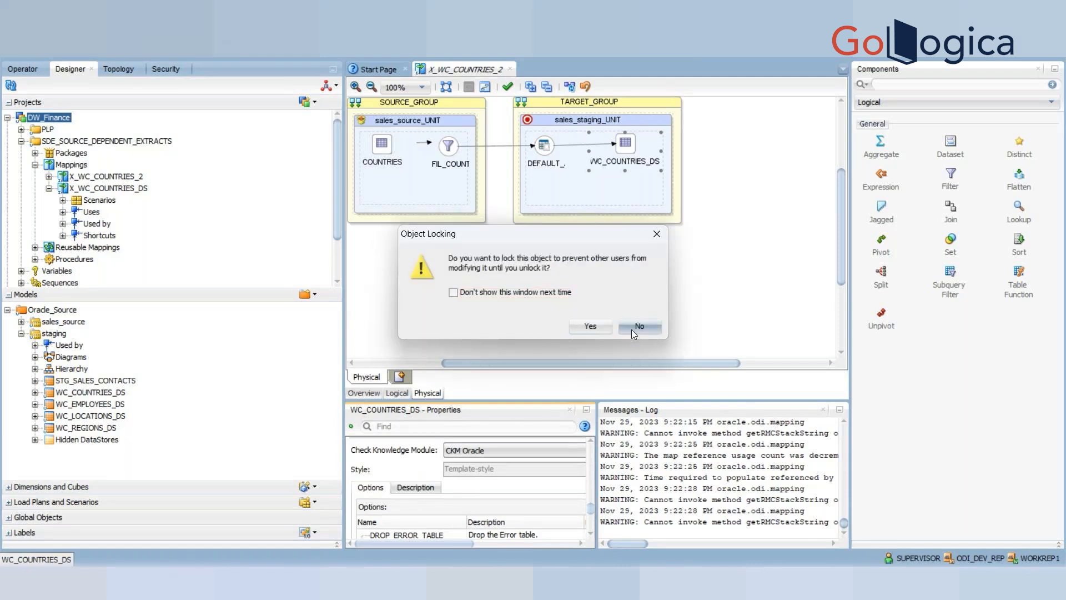
{"action": "left_click", "coordinate": [633, 328]}
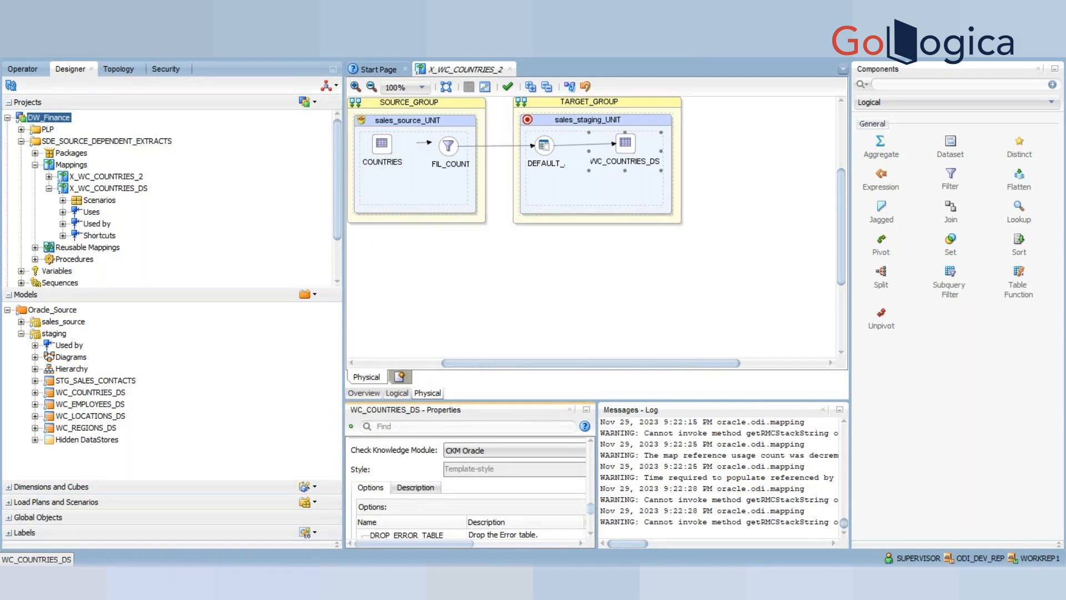
{"action": "left_click", "coordinate": [167, 52]}
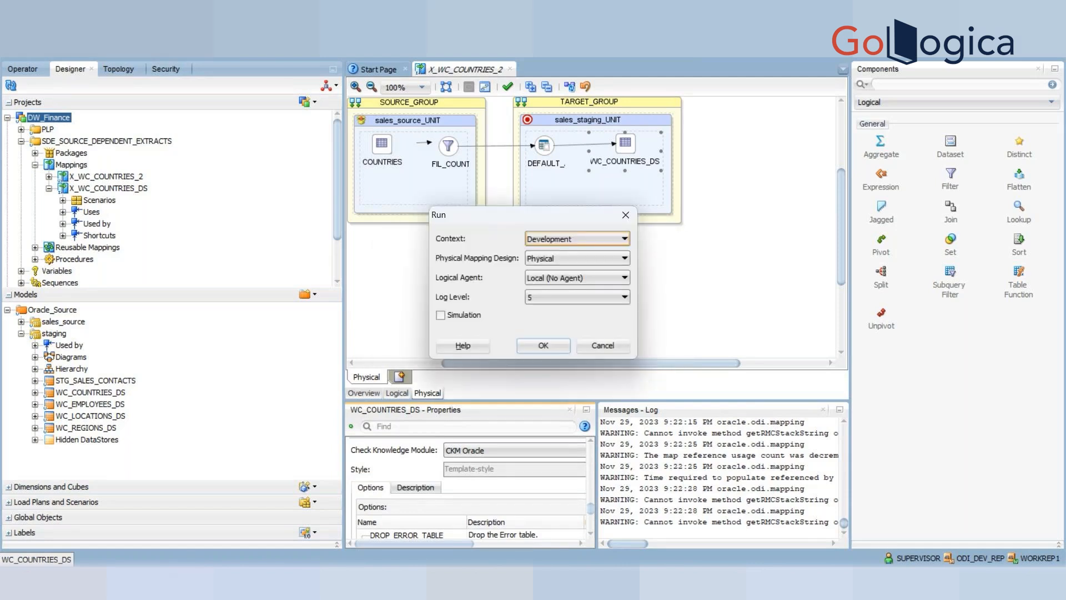
{"action": "left_click", "coordinate": [533, 341]}
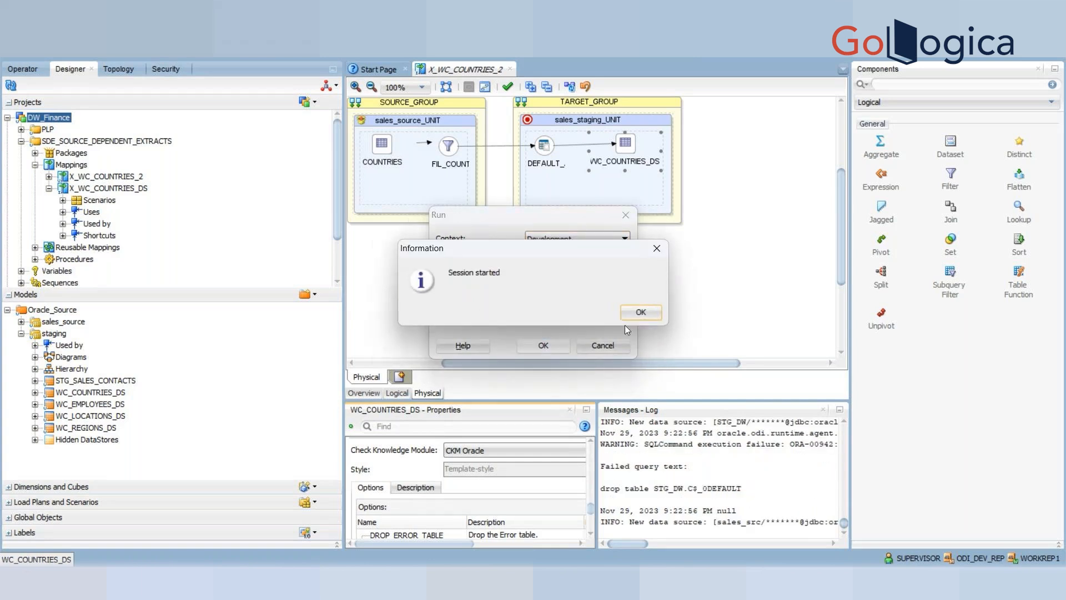
{"action": "left_click", "coordinate": [642, 316]}
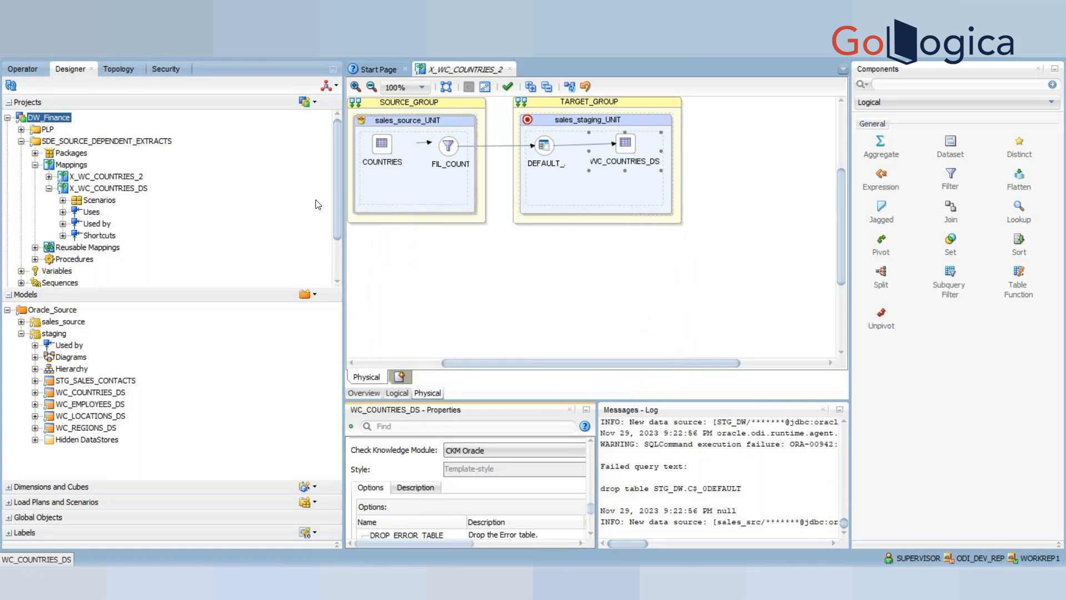
Refresh the Operator session list and examine the record statistics and executed code of the latest X_WC_COUNTRIES_2 session's IKM Oracle Insert task
{"action": "left_click", "coordinate": [23, 70]}
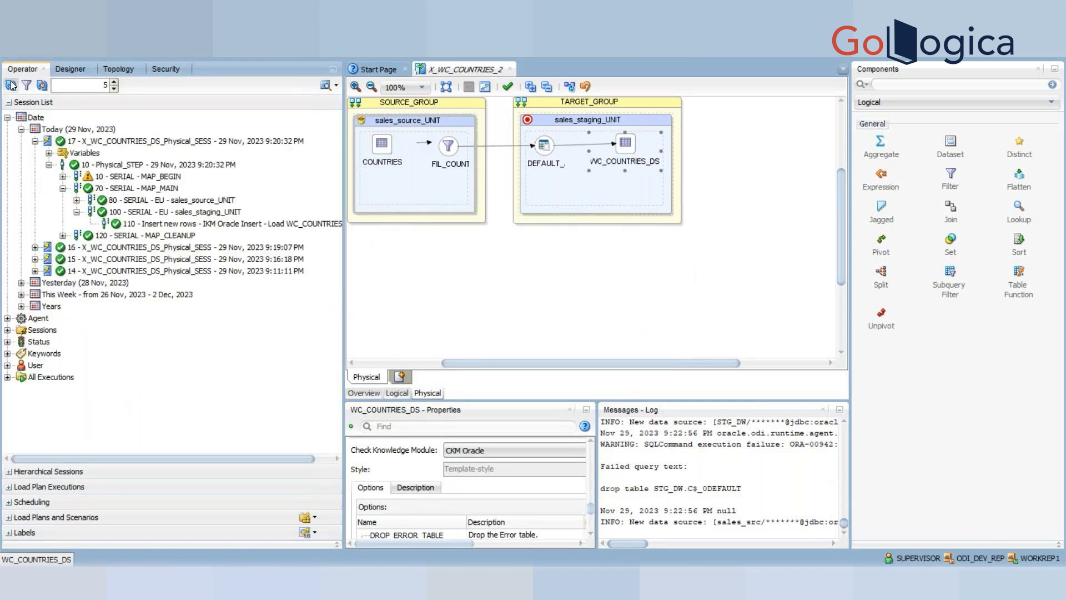
{"action": "left_click", "coordinate": [11, 85]}
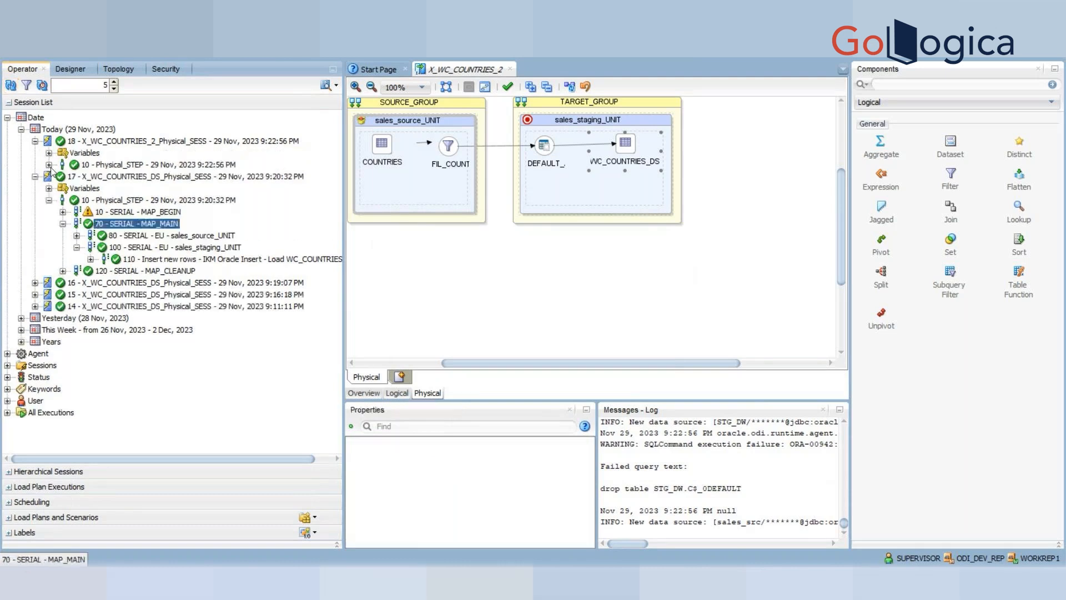
{"action": "left_click", "coordinate": [49, 165]}
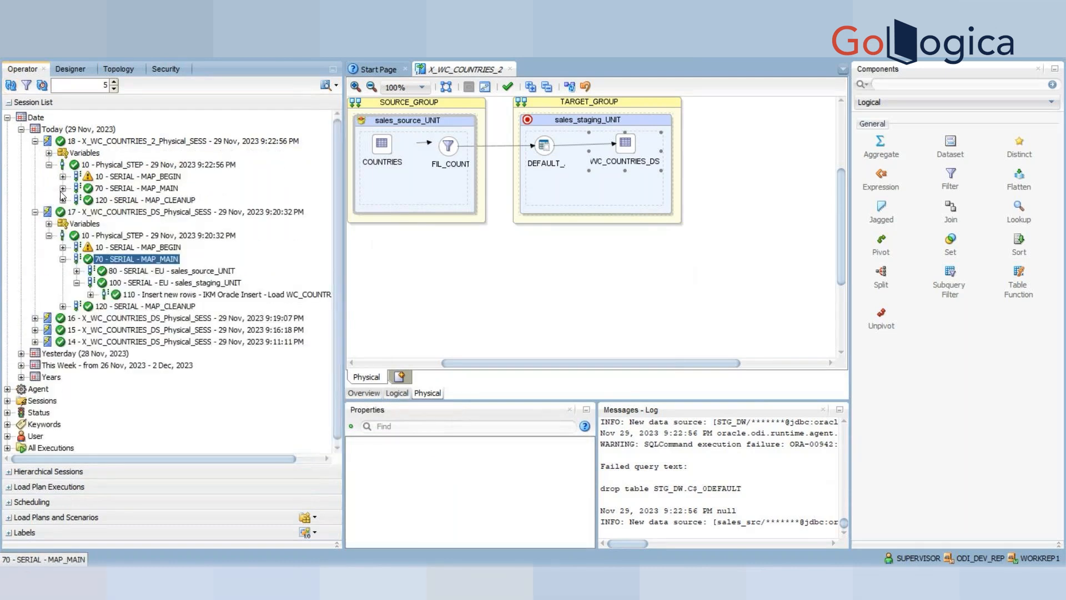
{"action": "left_click", "coordinate": [63, 189]}
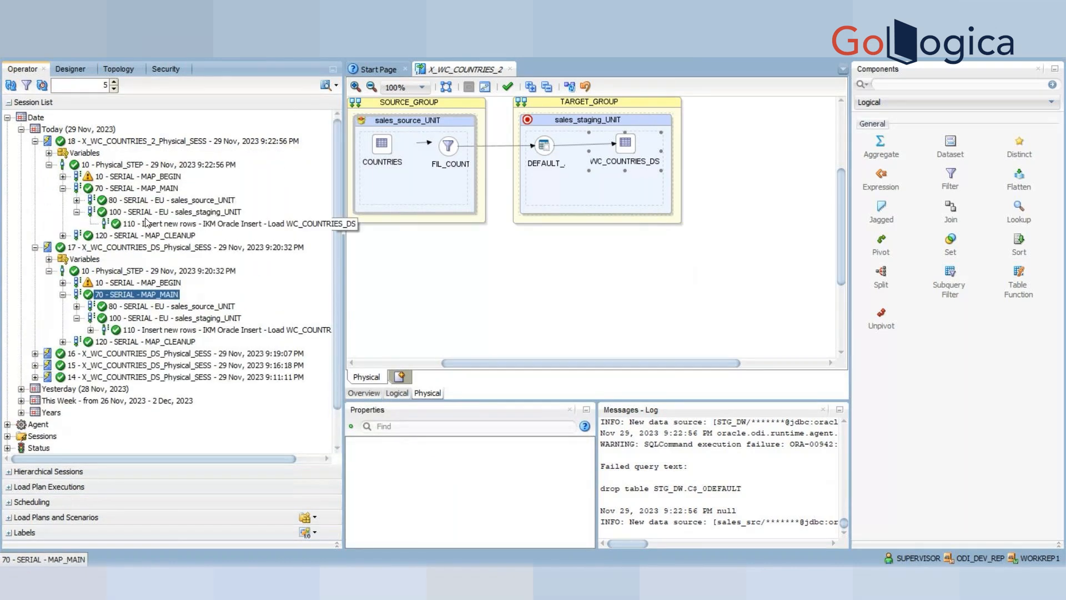
{"action": "double_click", "coordinate": [161, 224]}
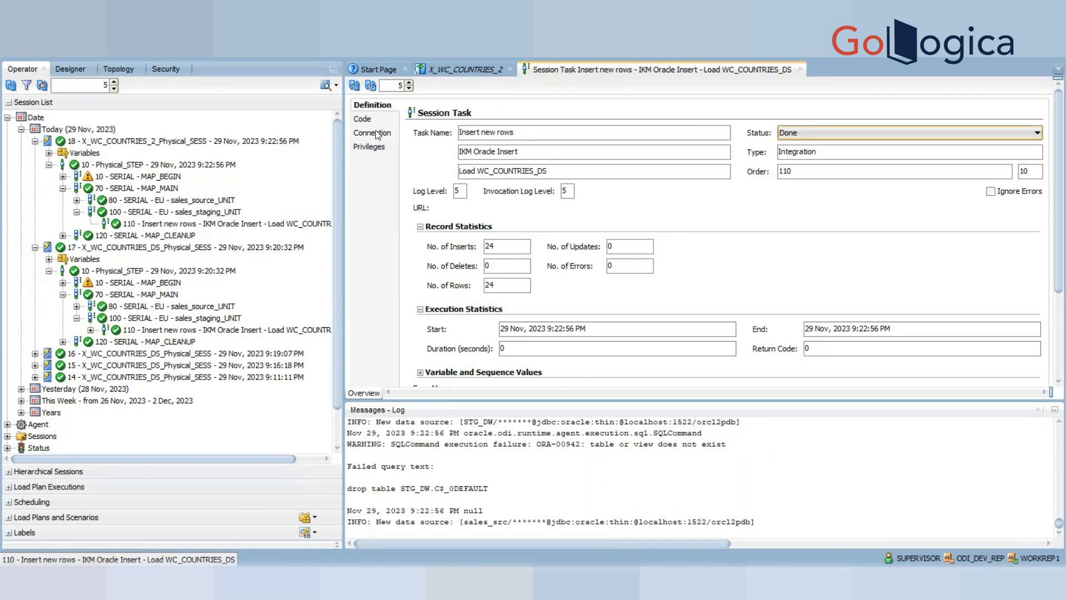
{"action": "left_click", "coordinate": [372, 120]}
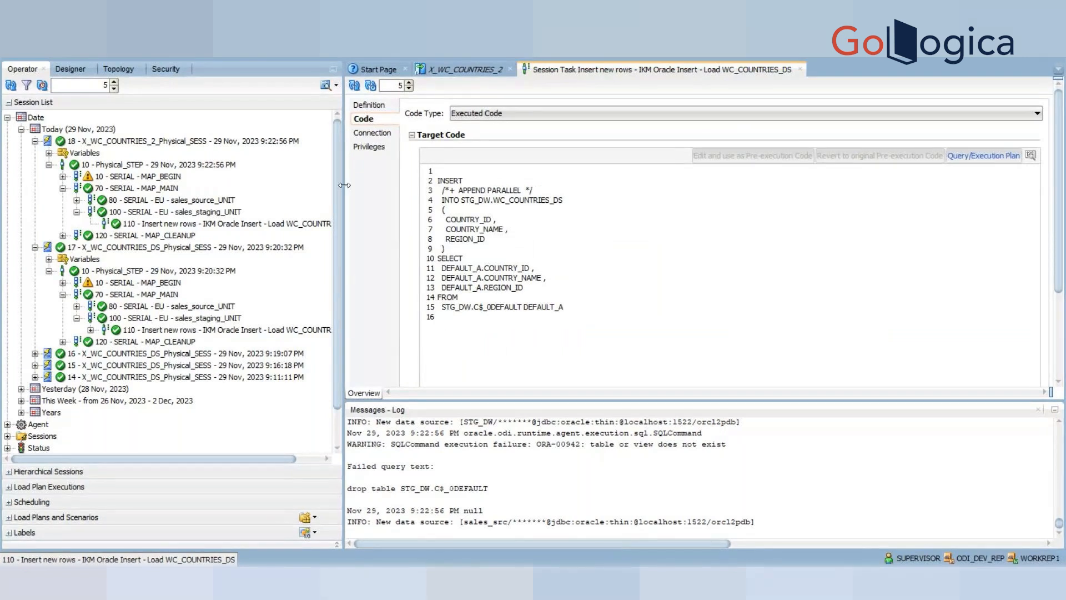
Examine the source code of the session's LKM SQL to SQL load task for DEFAULT_AP, highlighting its WHERE filter condition
{"action": "left_click", "coordinate": [77, 200]}
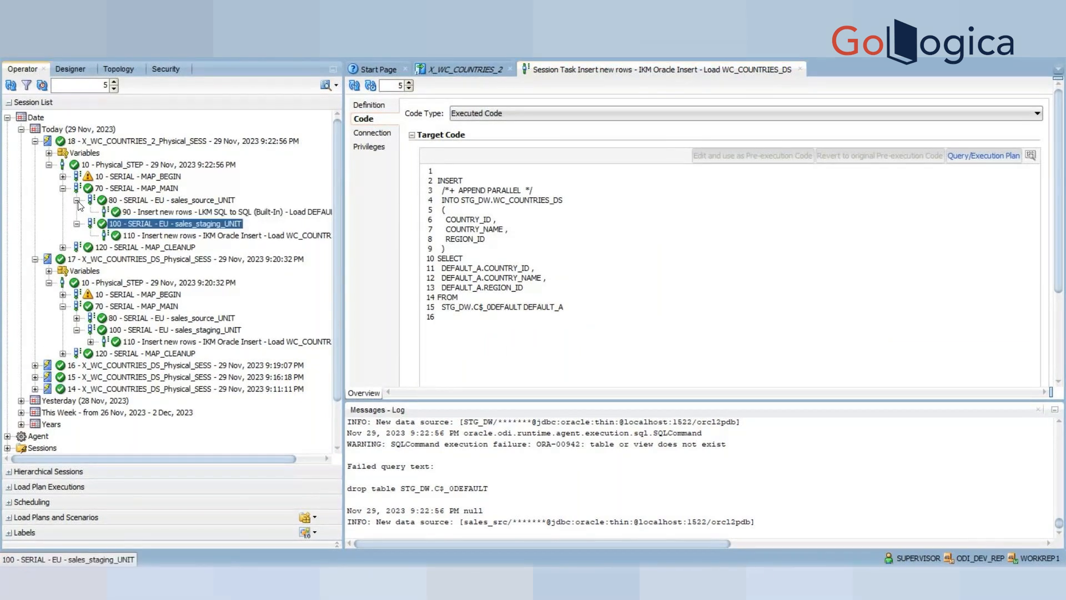
{"action": "double_click", "coordinate": [196, 211]}
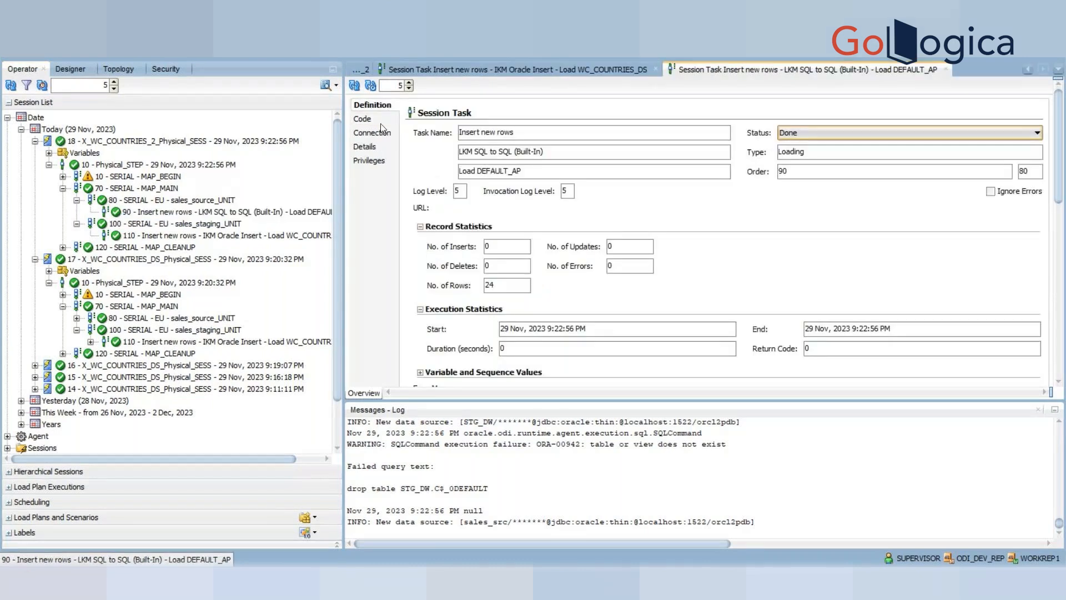
{"action": "left_click", "coordinate": [381, 124]}
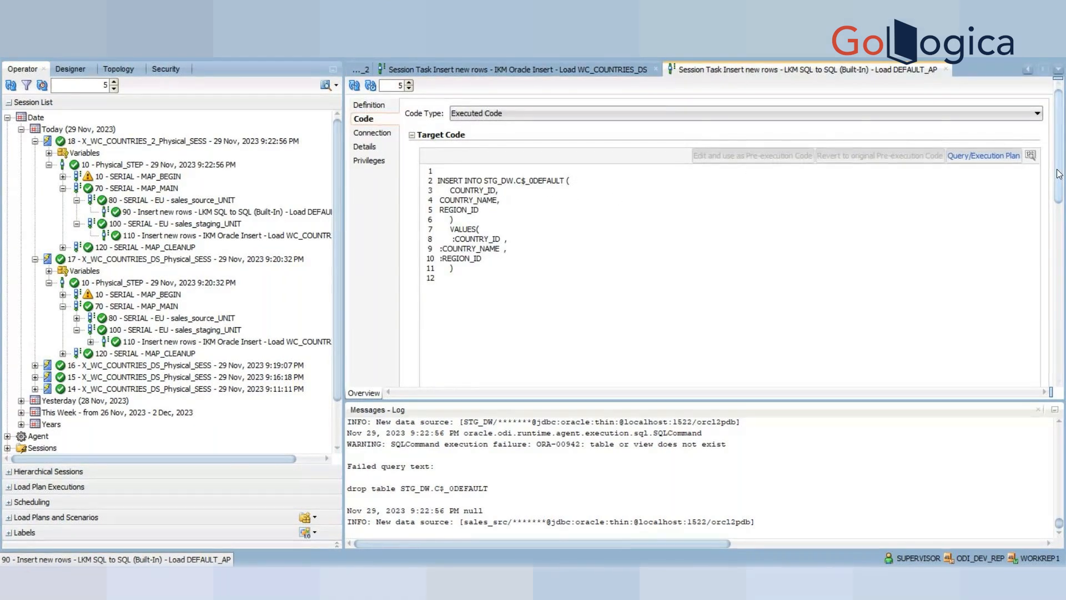
{"action": "left_click_drag", "start_coordinate": [1059, 173], "coordinate": [1063, 292]}
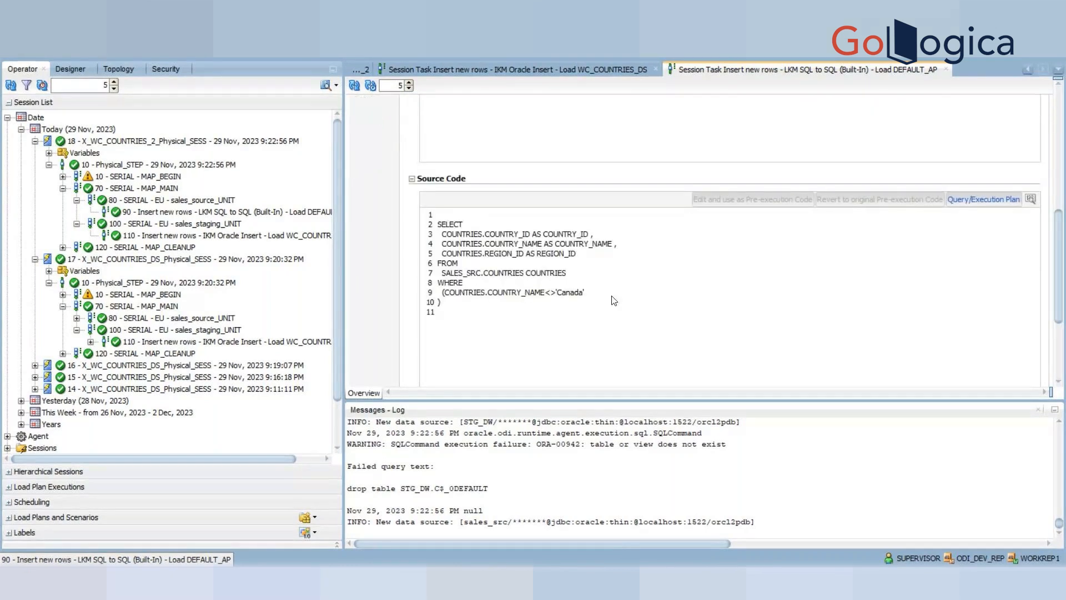
{"action": "left_click_drag", "start_coordinate": [612, 297], "coordinate": [445, 285]}
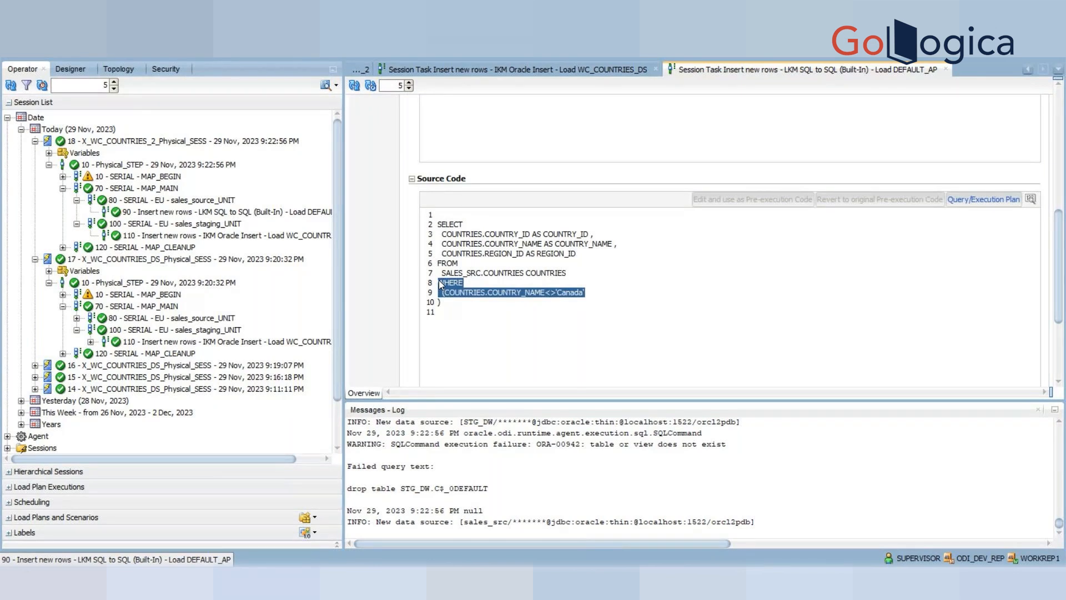
Close both session tasks and the X_WC_COUNTRIES_2 mapping, and open the X_WC_COUNTRIES_DS mapping without locking it
{"action": "left_click", "coordinate": [945, 69]}
{"action": "left_click", "coordinate": [800, 69]}
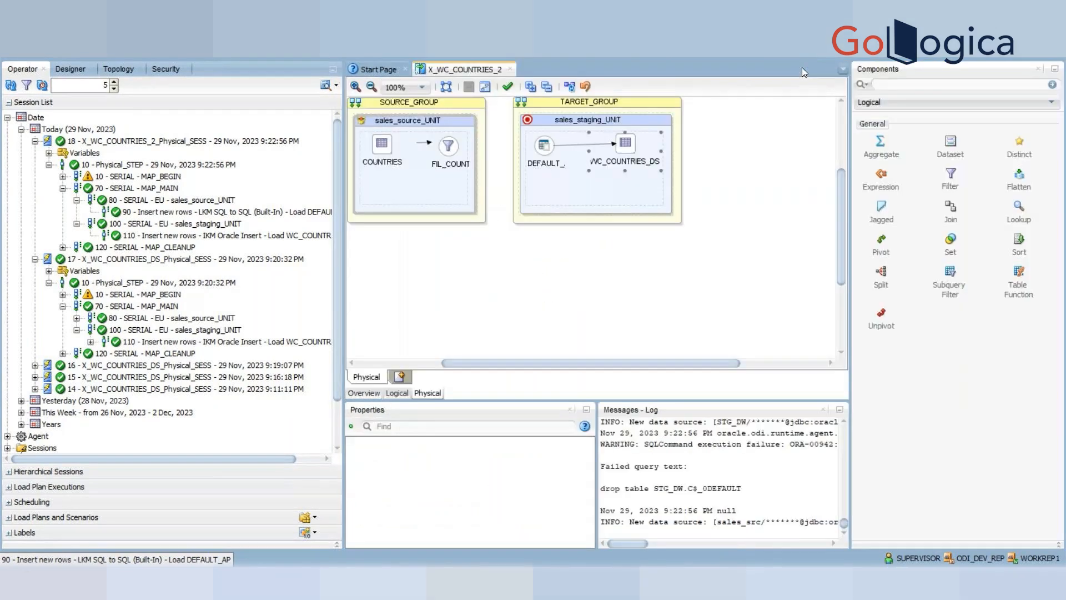
{"action": "left_click", "coordinate": [510, 68]}
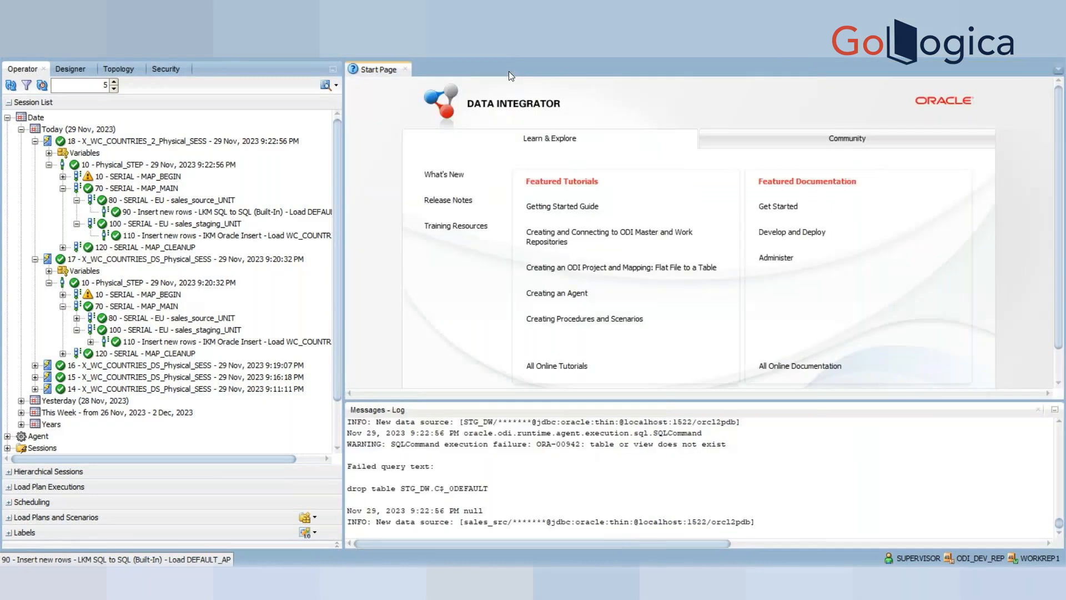
{"action": "left_click", "coordinate": [70, 69]}
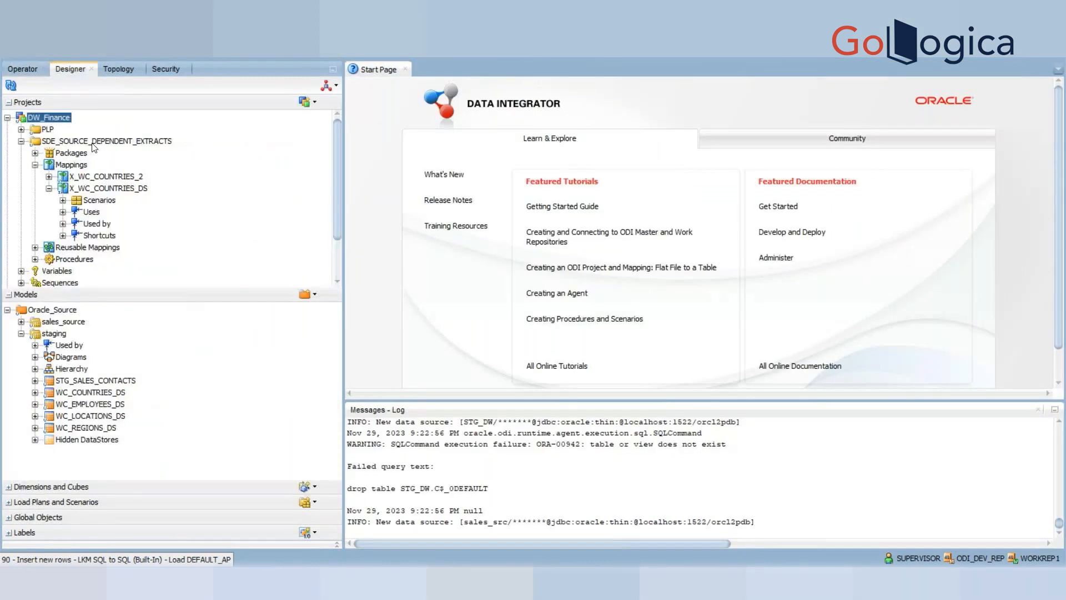
{"action": "double_click", "coordinate": [93, 189]}
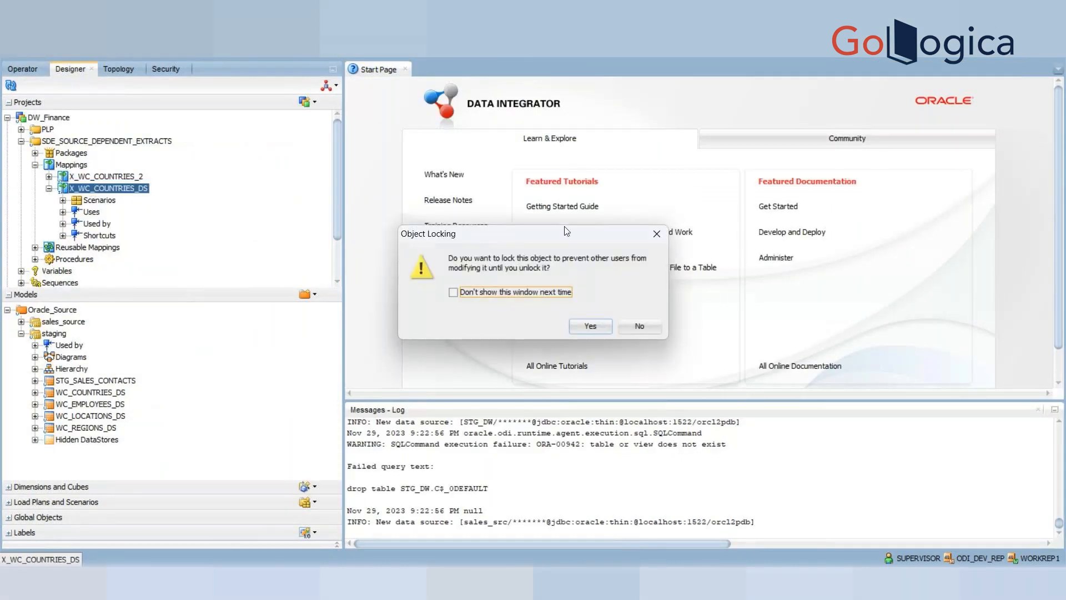
{"action": "left_click", "coordinate": [638, 325]}
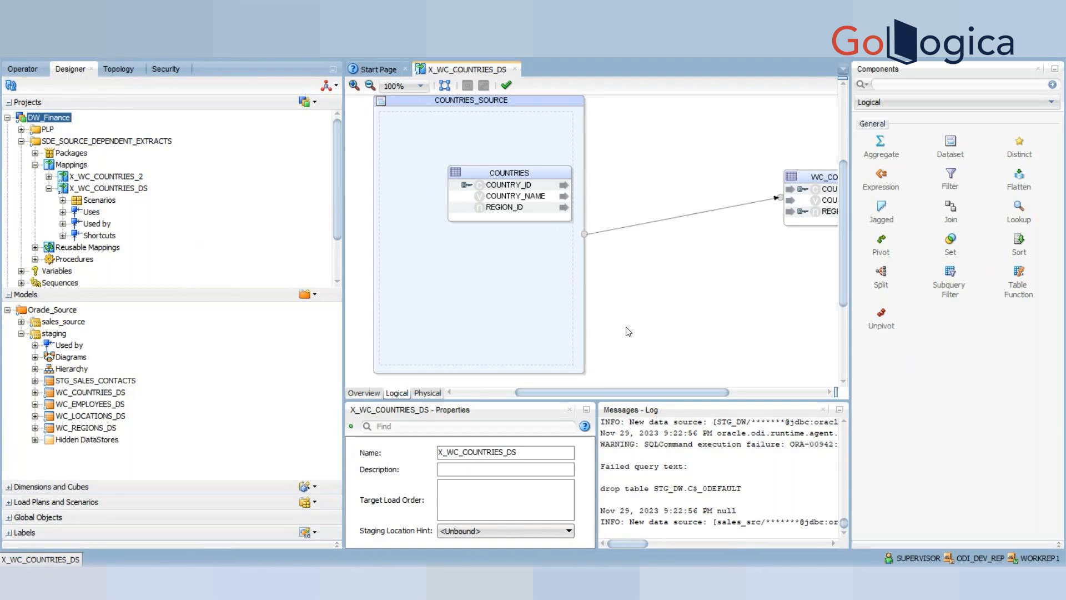
Replace the COUNTRIES source in the COUNTRIES_SOURCE dataset with the COUNTRIES datastore from the sales_source model, bringing in its filter
{"action": "left_click", "coordinate": [507, 170]}
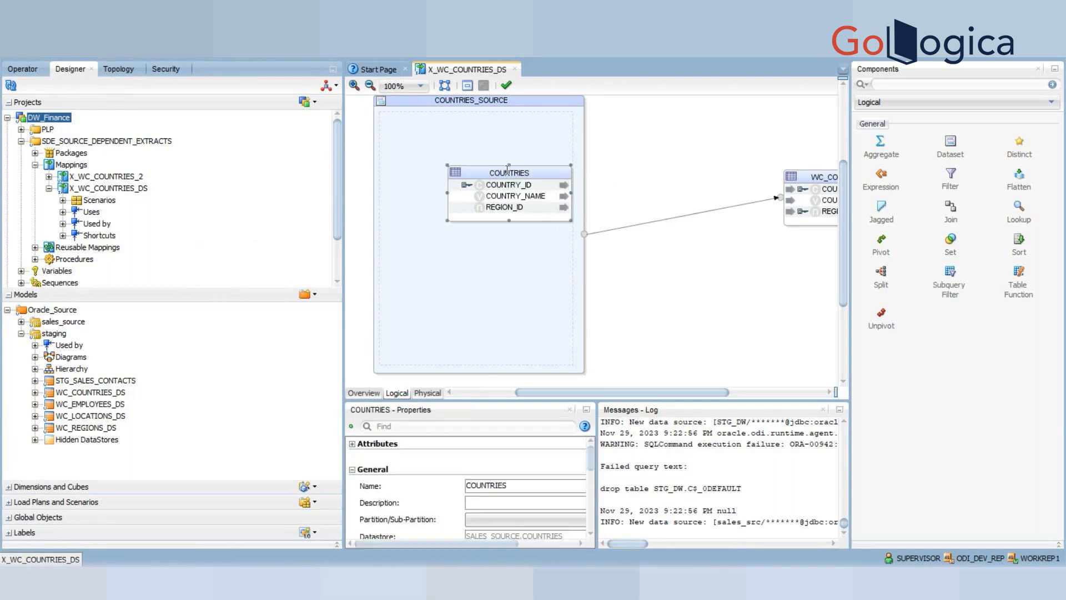
{"action": "key", "text": "Delete"}
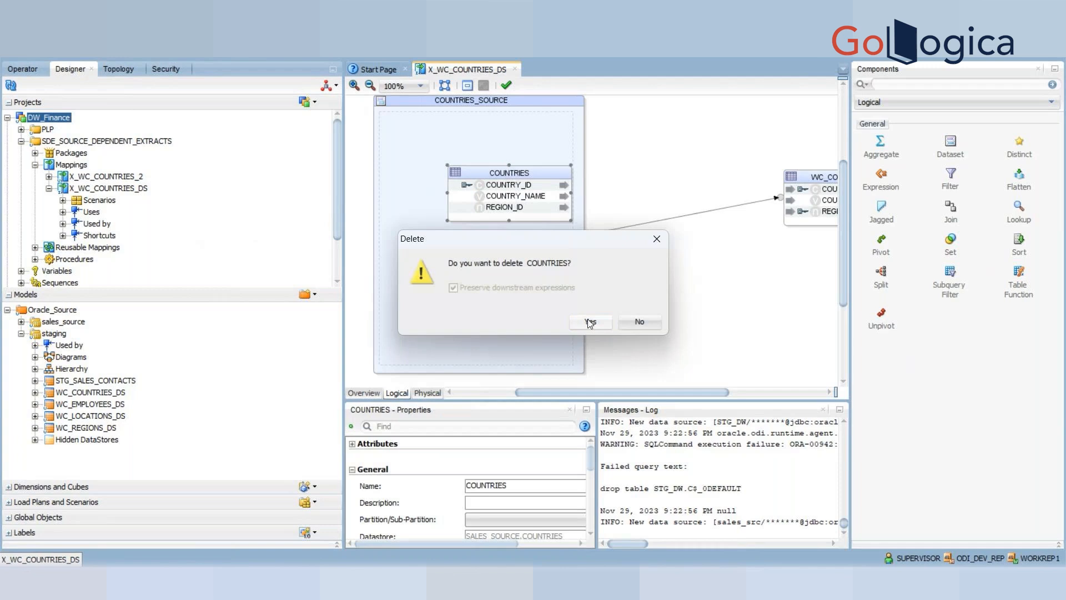
{"action": "left_click", "coordinate": [589, 322]}
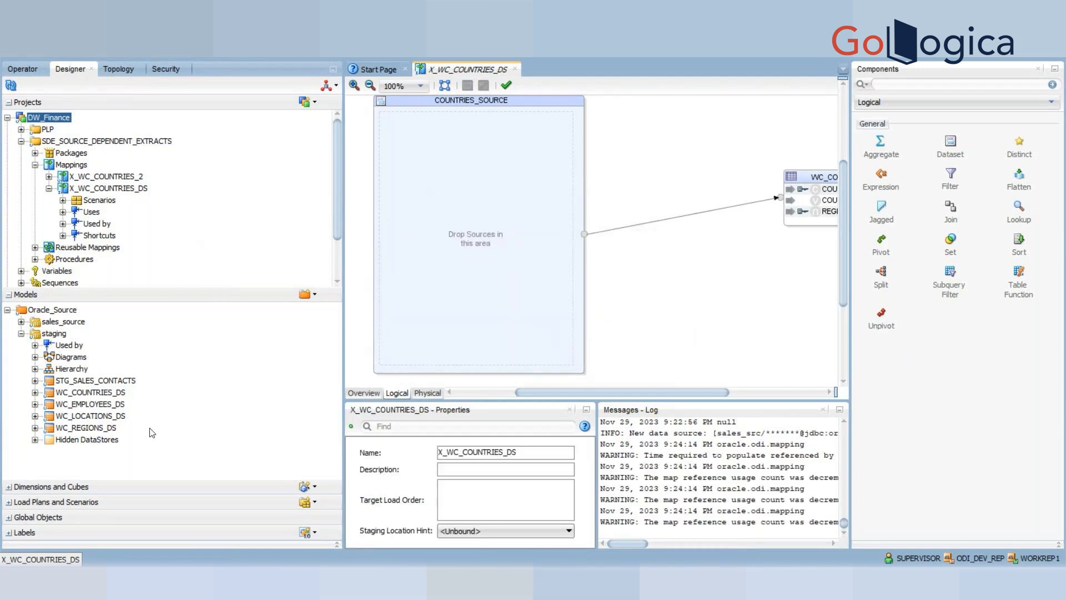
{"action": "left_click", "coordinate": [21, 321]}
{"action": "left_click_drag", "start_coordinate": [76, 370], "coordinate": [444, 217]}
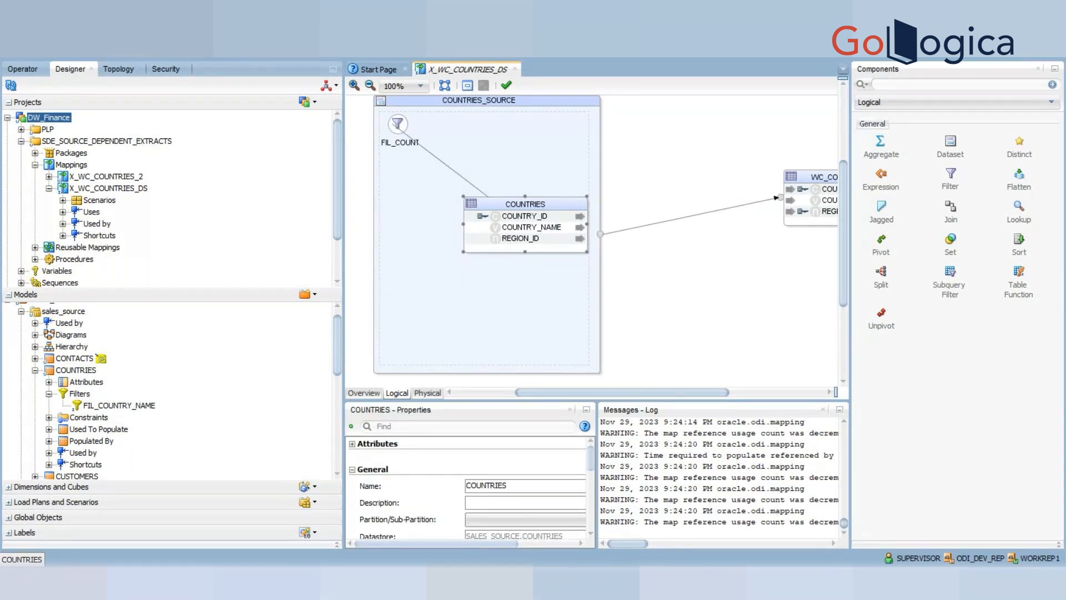
Save the mapping without locking it and run it in the Development context with Local (No Agent) and log level 5
{"action": "key", "text": "ctrl+s"}
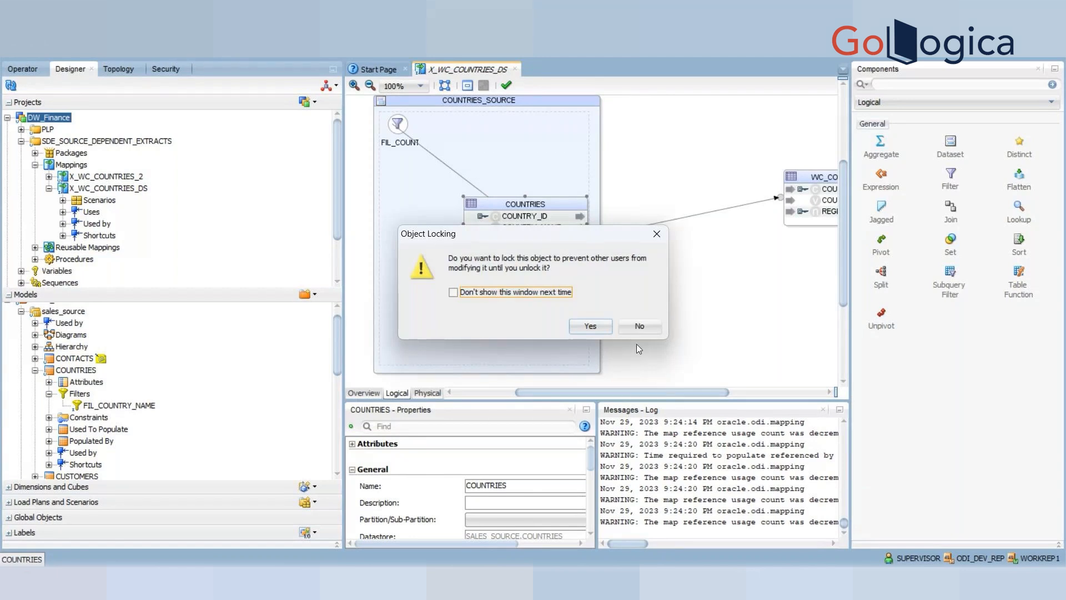
{"action": "left_click", "coordinate": [640, 326]}
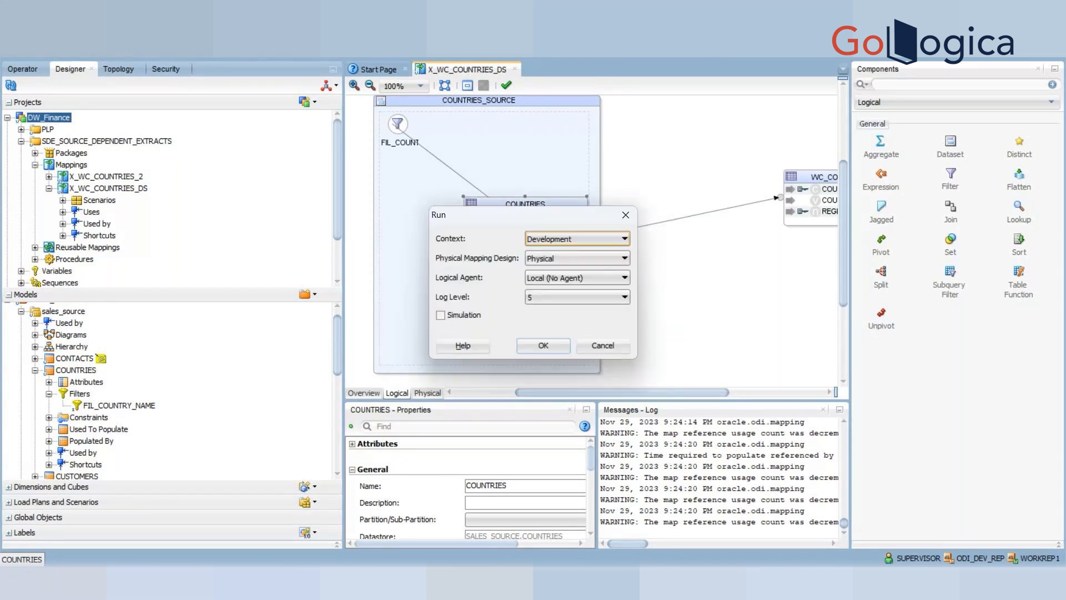
{"action": "left_click", "coordinate": [544, 346]}
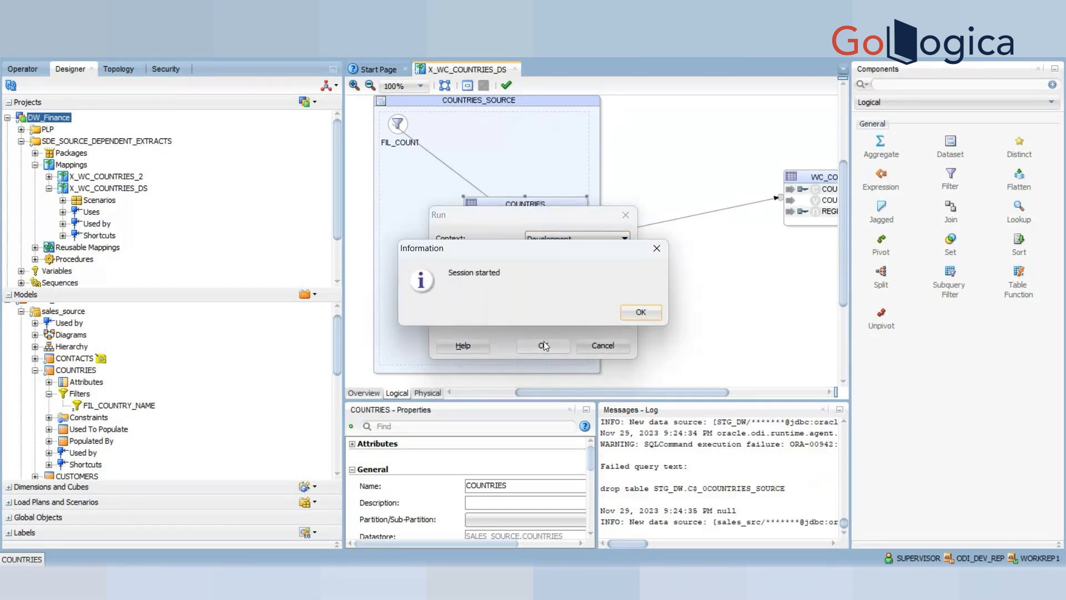
{"action": "left_click", "coordinate": [640, 312]}
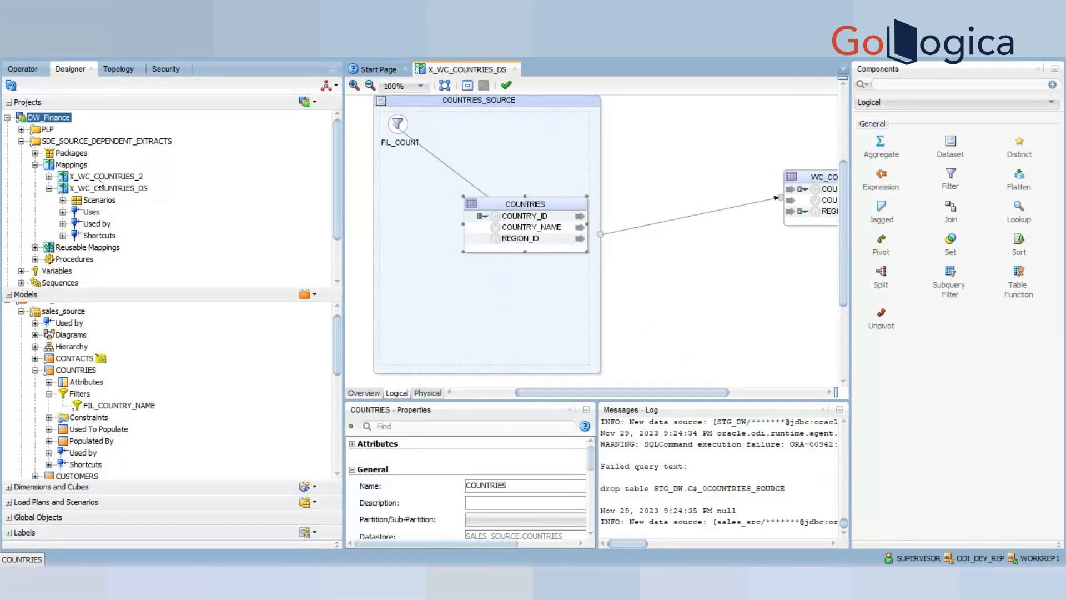
Refresh the Operator session list and examine the IKM Oracle Insert task statistics of the newest X_WC_COUNTRIES_DS session
{"action": "left_click", "coordinate": [22, 69]}
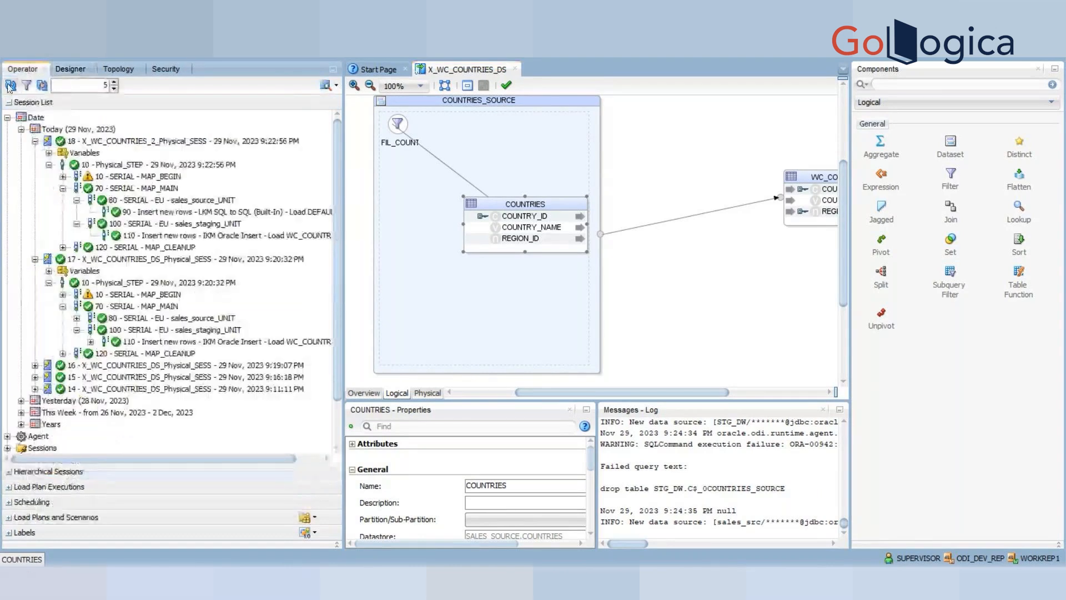
{"action": "left_click", "coordinate": [10, 86]}
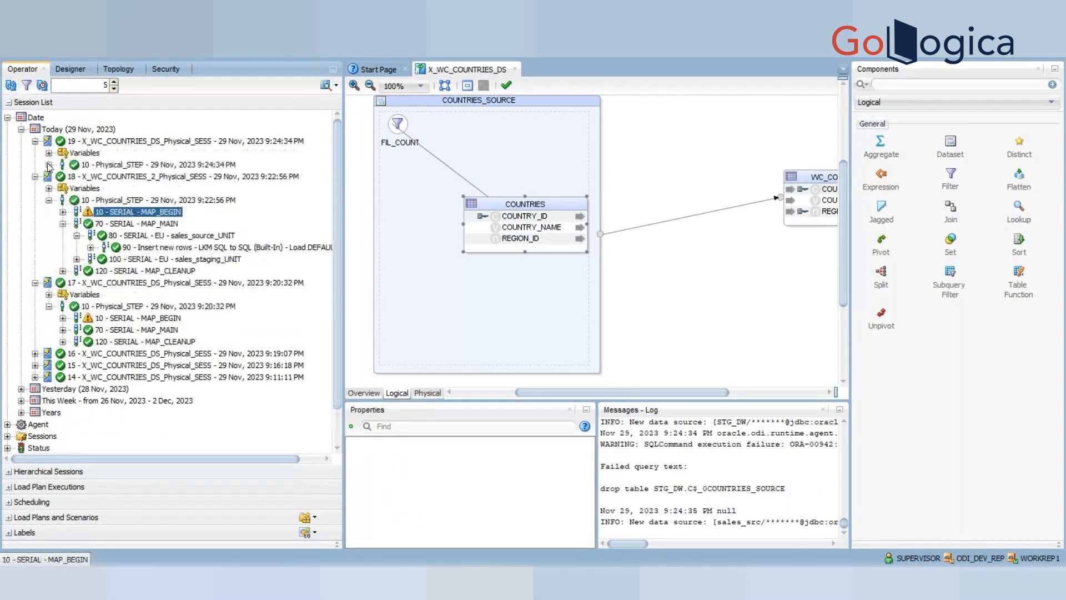
{"action": "left_click", "coordinate": [49, 165]}
{"action": "left_click", "coordinate": [63, 188]}
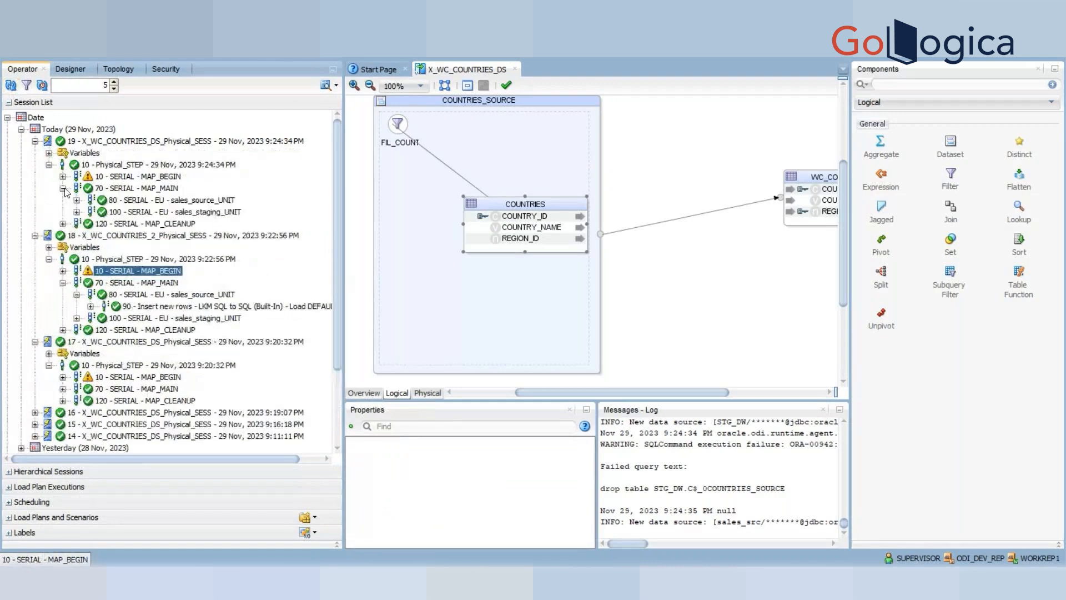
{"action": "left_click", "coordinate": [76, 211]}
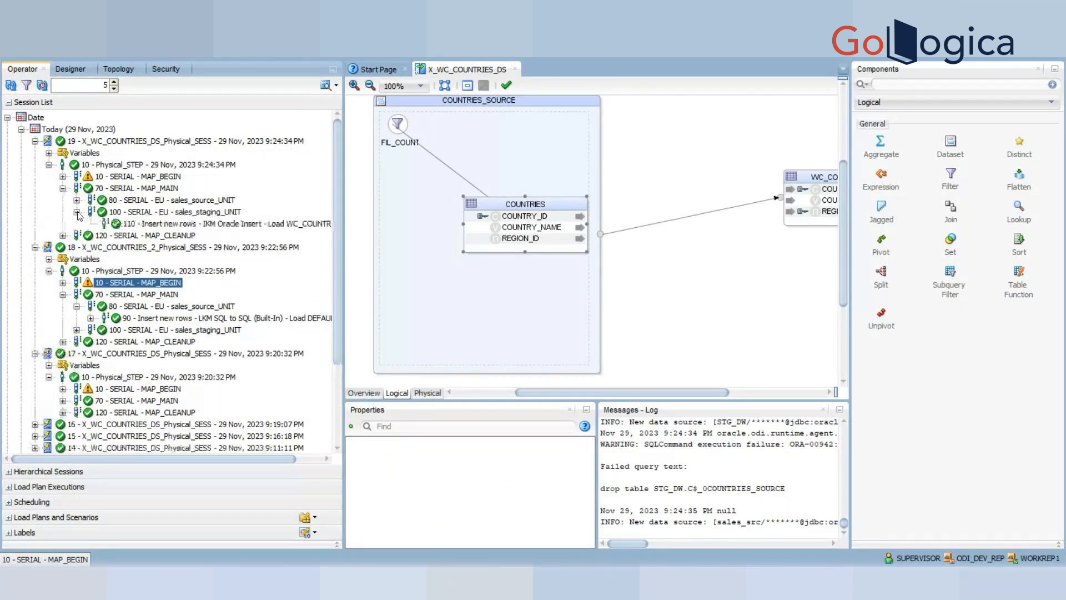
{"action": "left_click", "coordinate": [184, 223]}
{"action": "double_click", "coordinate": [185, 223]}
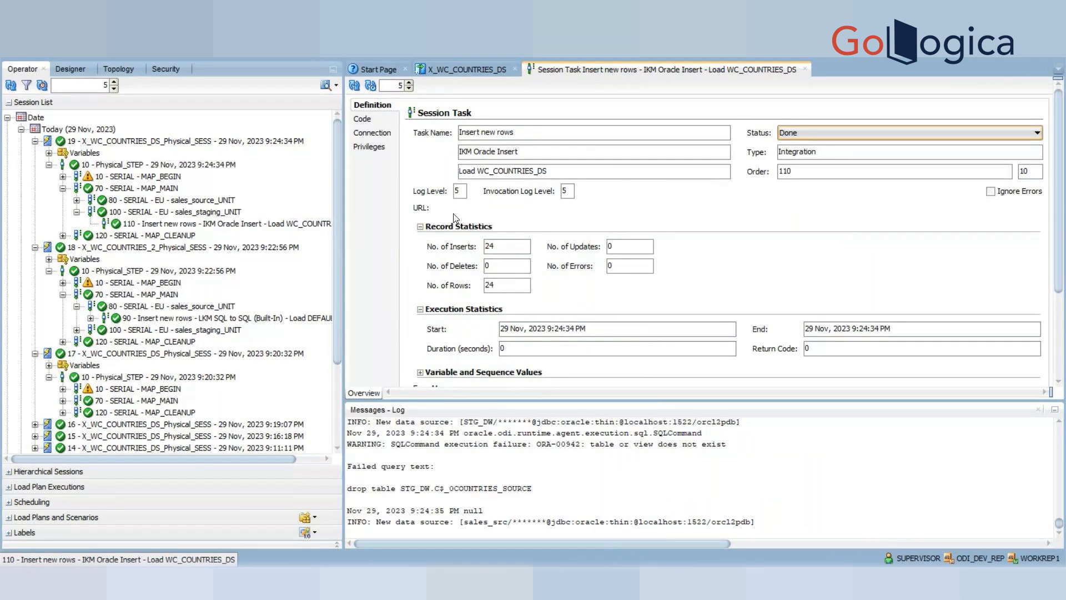
Examine the executed target and source code of the session's LKM SQL to SQL load task for COUNTRIES_SOURCE_AP
{"action": "left_click", "coordinate": [178, 211]}
{"action": "left_click", "coordinate": [179, 213]}
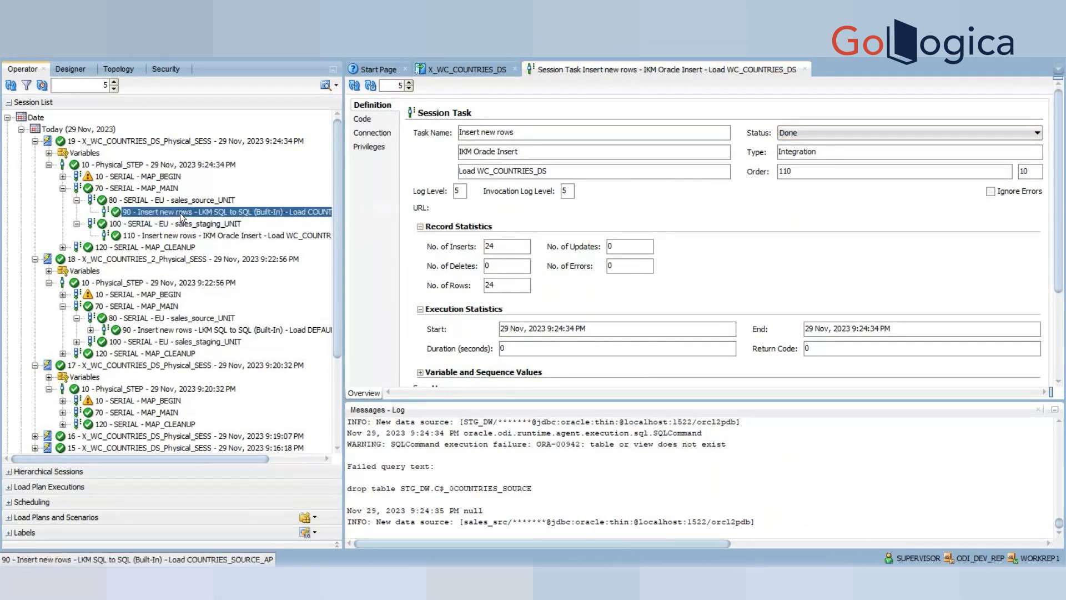
{"action": "double_click", "coordinate": [180, 212]}
{"action": "left_click", "coordinate": [363, 119]}
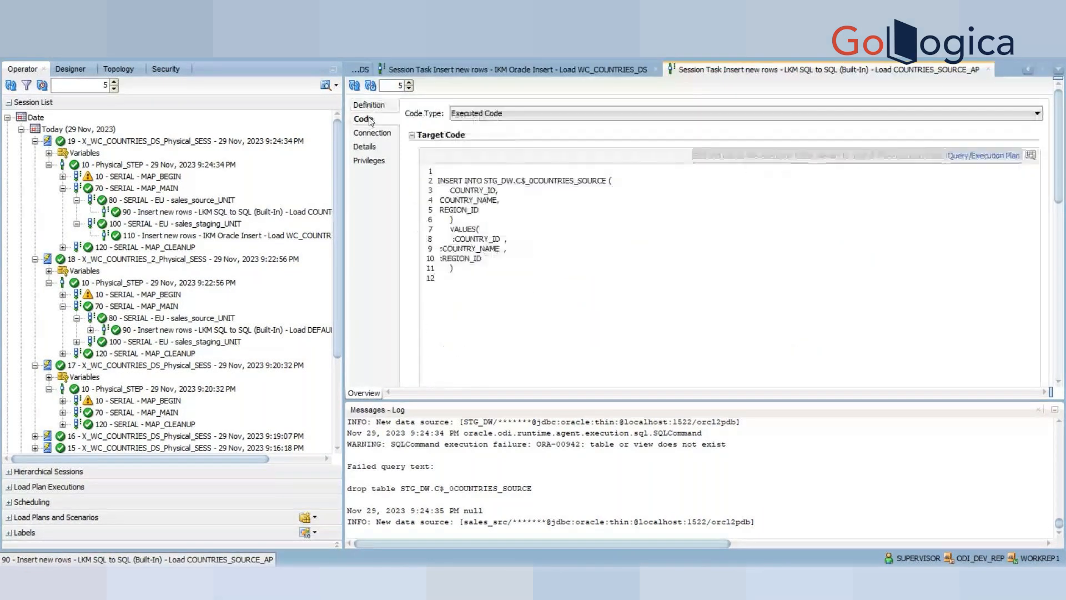
{"action": "left_click", "coordinate": [1060, 285]}
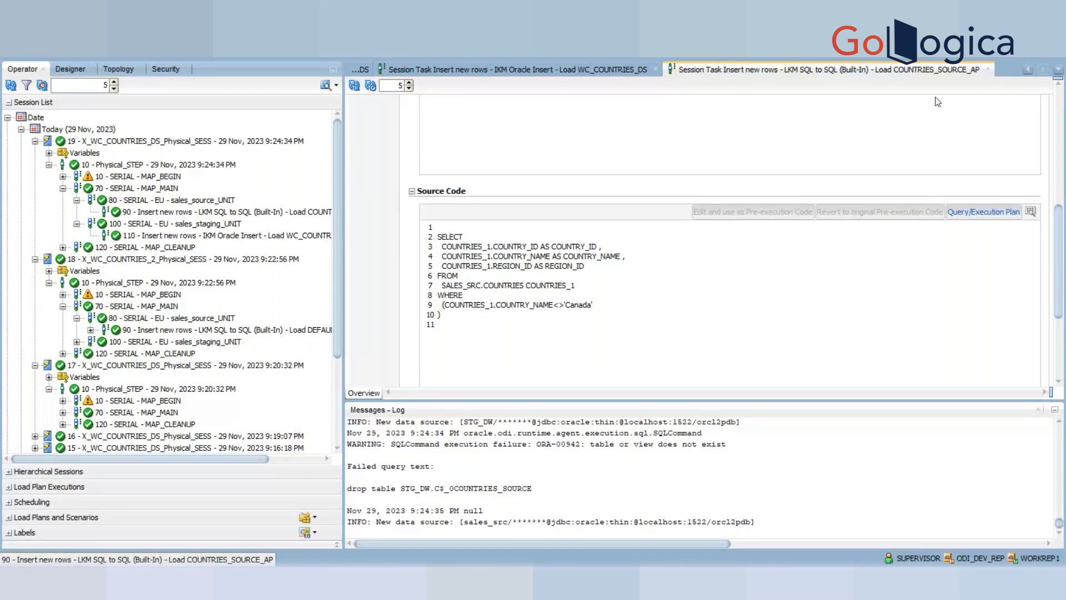
Close both session tasks and the X_WC_COUNTRIES_DS mapping, and return to the Designer navigator
{"action": "left_click", "coordinate": [988, 69]}
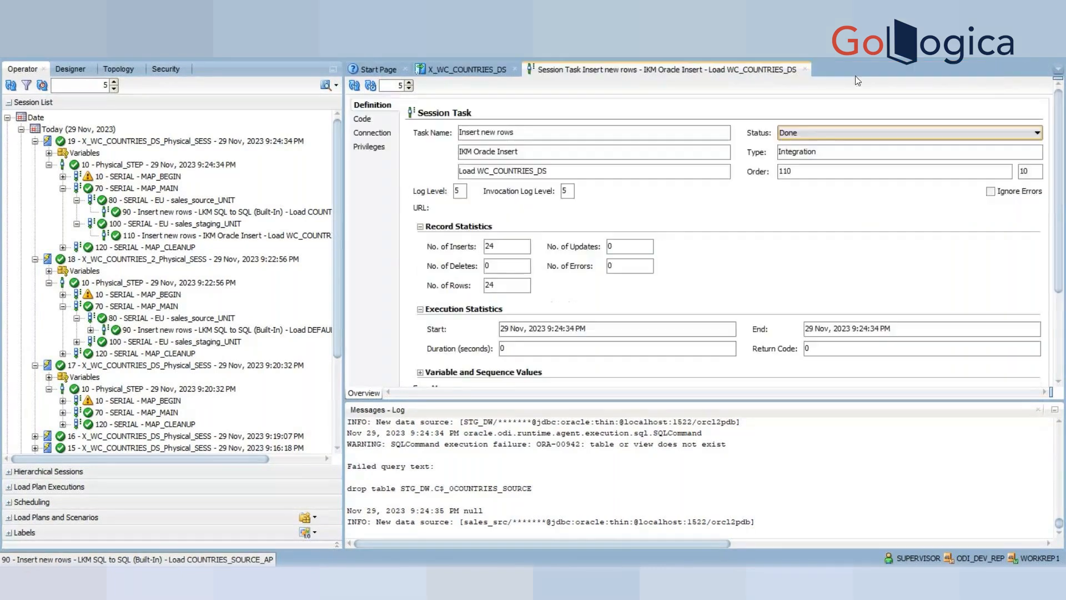
{"action": "left_click", "coordinate": [805, 69]}
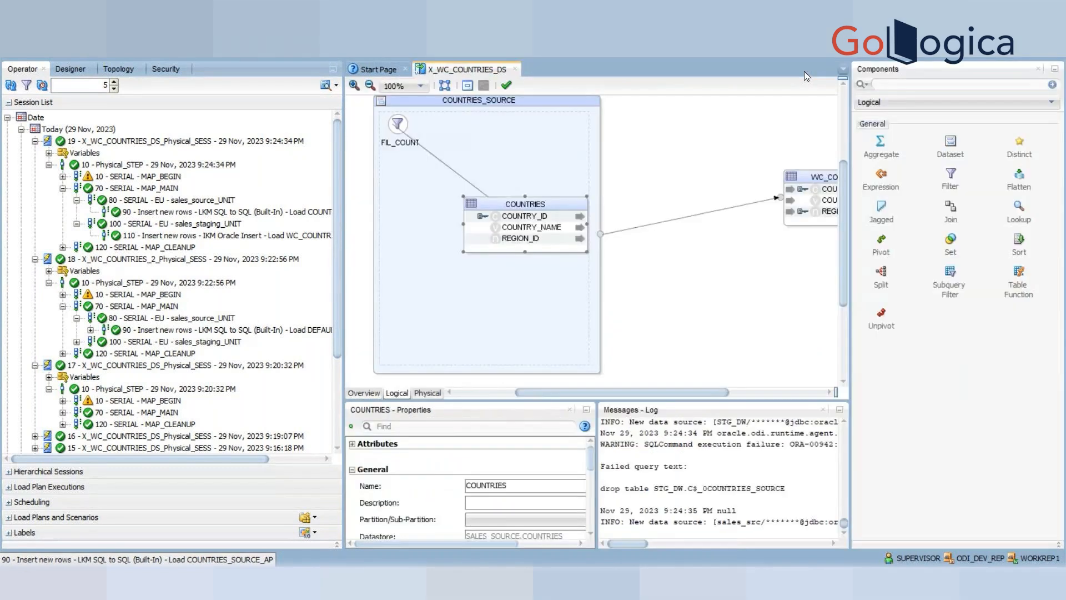
{"action": "left_click", "coordinate": [516, 68]}
{"action": "left_click", "coordinate": [77, 76]}
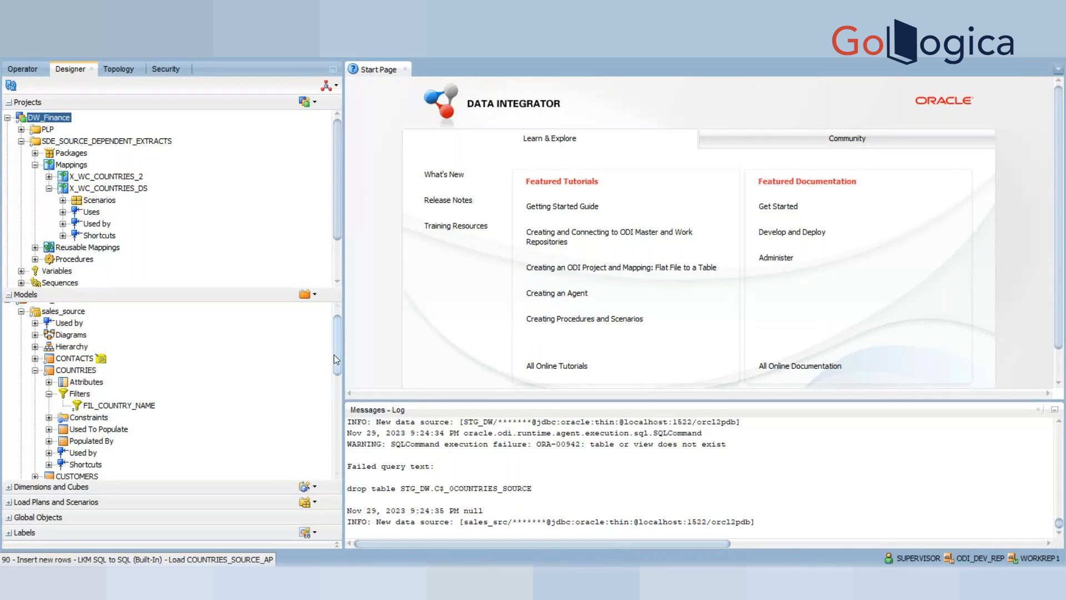
Create a diagram named SOURCE_DM under the sales_source model without locking it
{"action": "scroll", "coordinate": [333, 345], "scroll_direction": "up", "scroll_amount": 1}
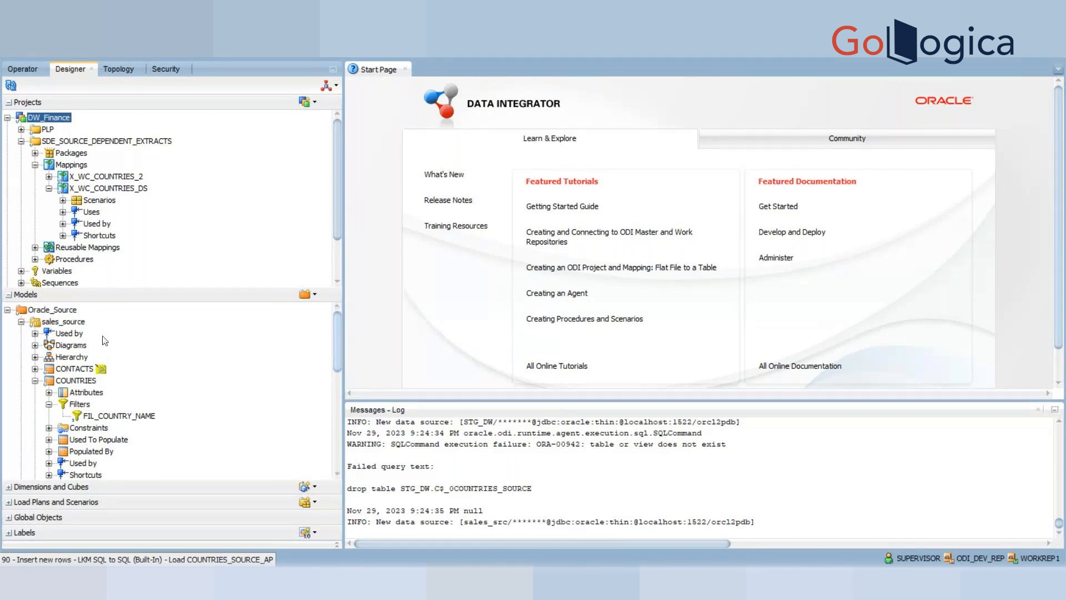
{"action": "right_click", "coordinate": [67, 351]}
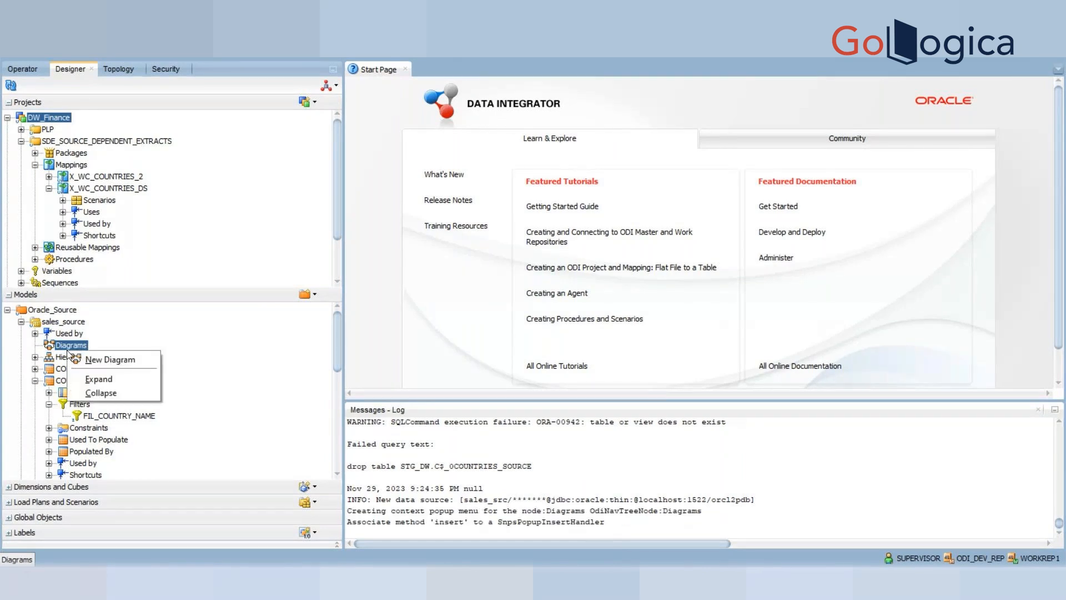
{"action": "left_click", "coordinate": [98, 364]}
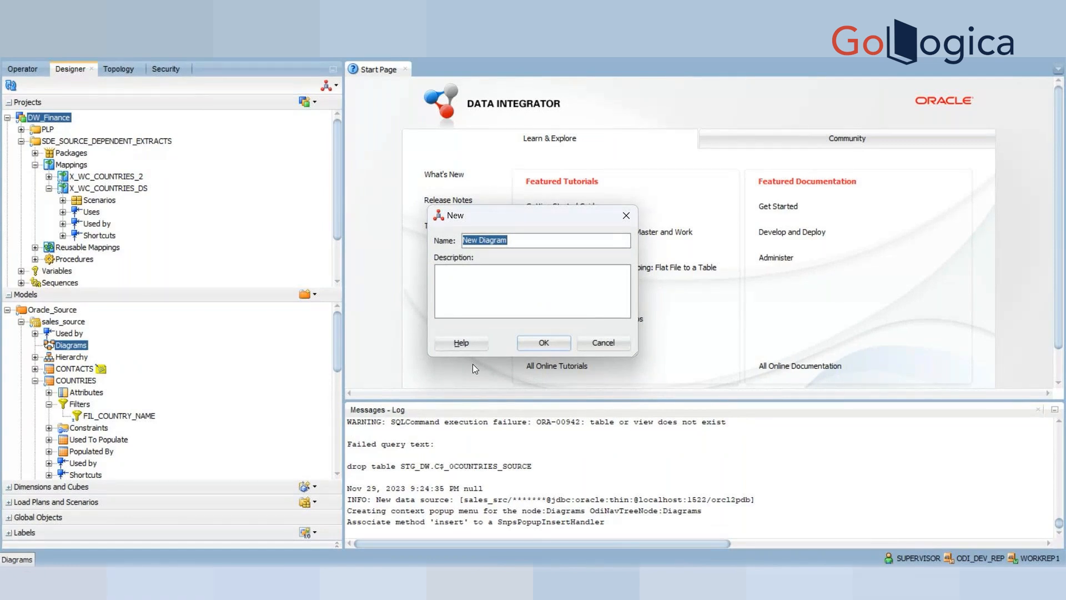
{"action": "type", "text": "SOURCE_DM"}
{"action": "left_click", "coordinate": [558, 345]}
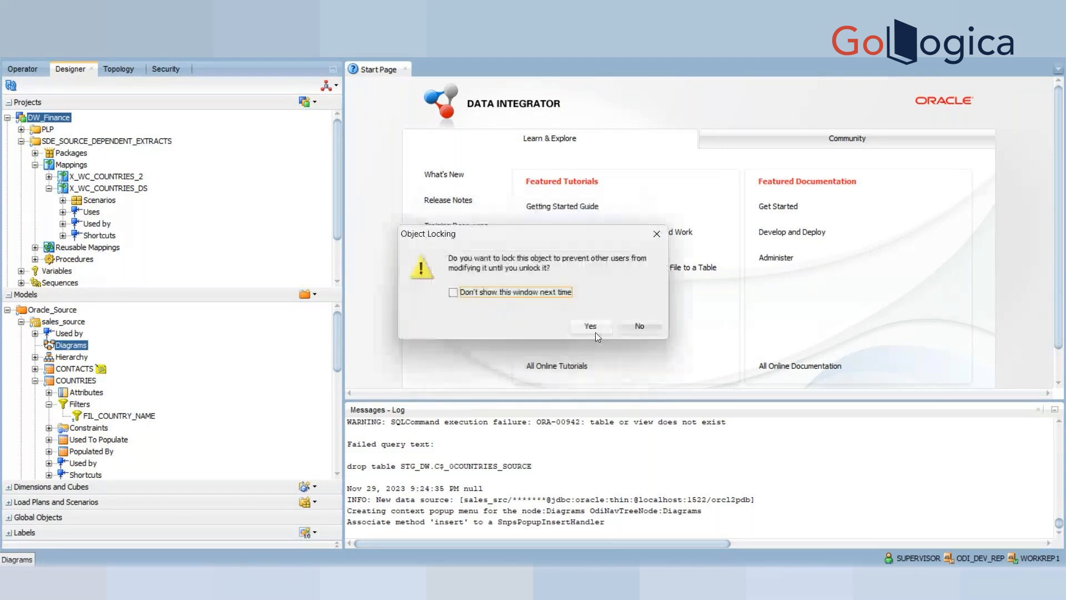
{"action": "left_click", "coordinate": [641, 327]}
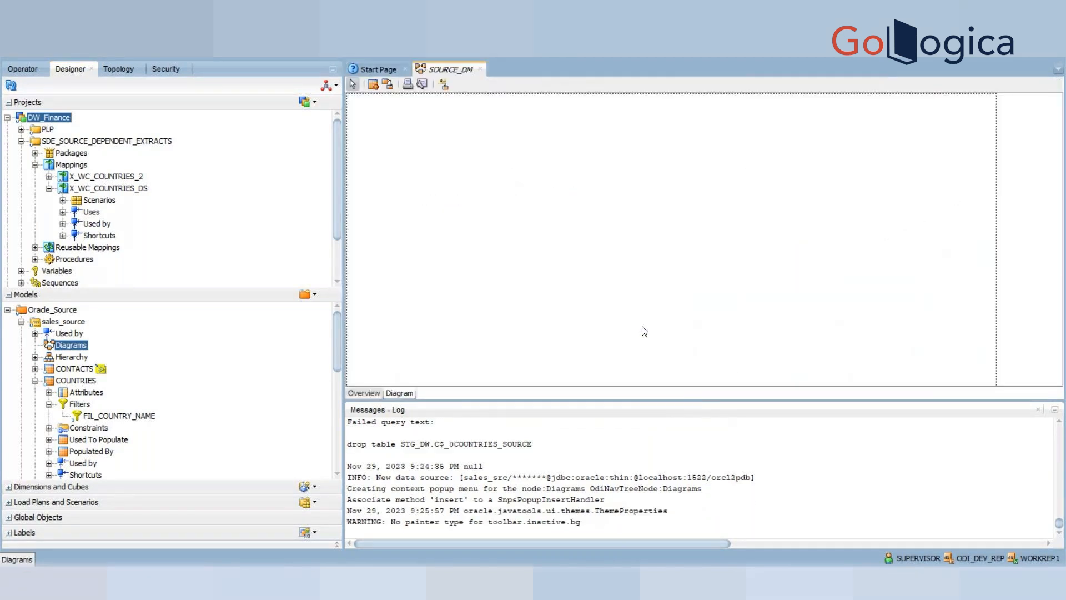
Add all sales_source datastores from CONTACTS through REGIONS, plus WAREHOUSES, to the SOURCE_DM diagram
{"action": "left_click", "coordinate": [35, 380]}
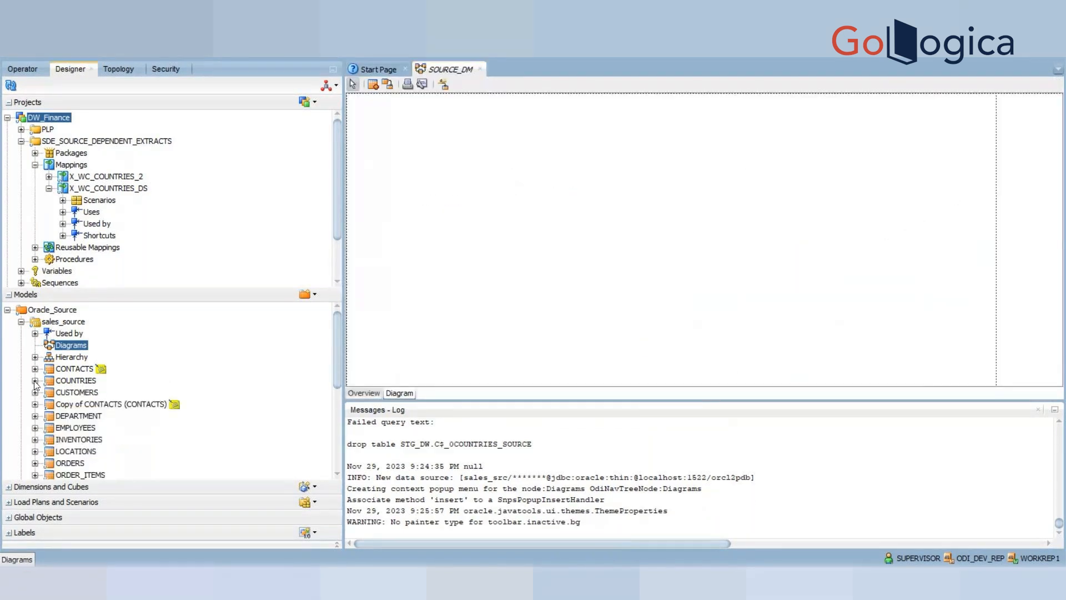
{"action": "left_click_drag", "start_coordinate": [336, 339], "coordinate": [337, 357]}
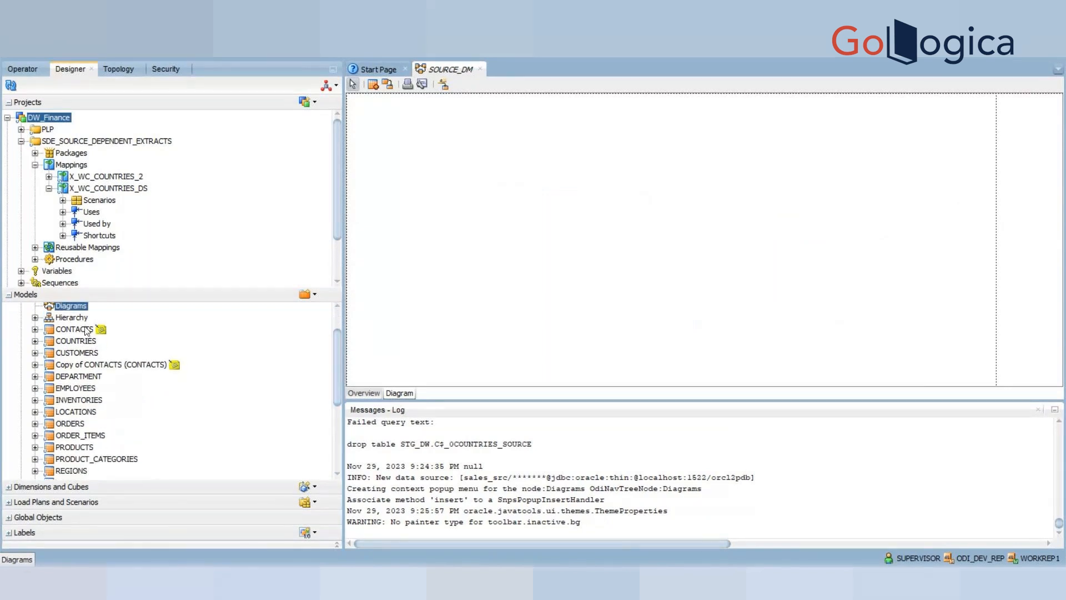
{"action": "left_click", "coordinate": [82, 329]}
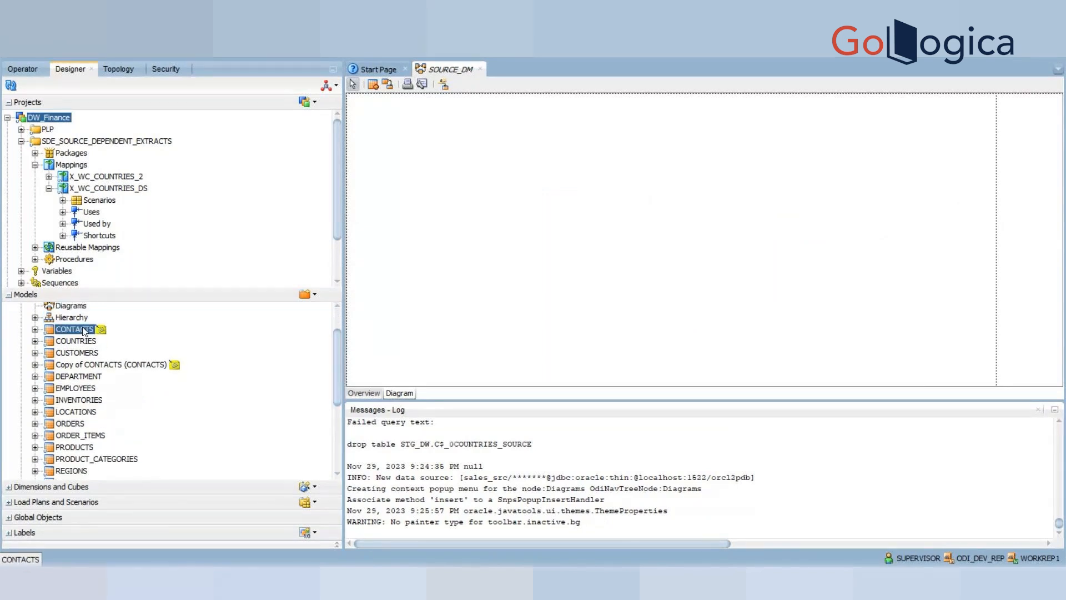
{"action": "left_click", "coordinate": [74, 472], "text": "shift"}
{"action": "left_click_drag", "start_coordinate": [75, 396], "coordinate": [509, 191]}
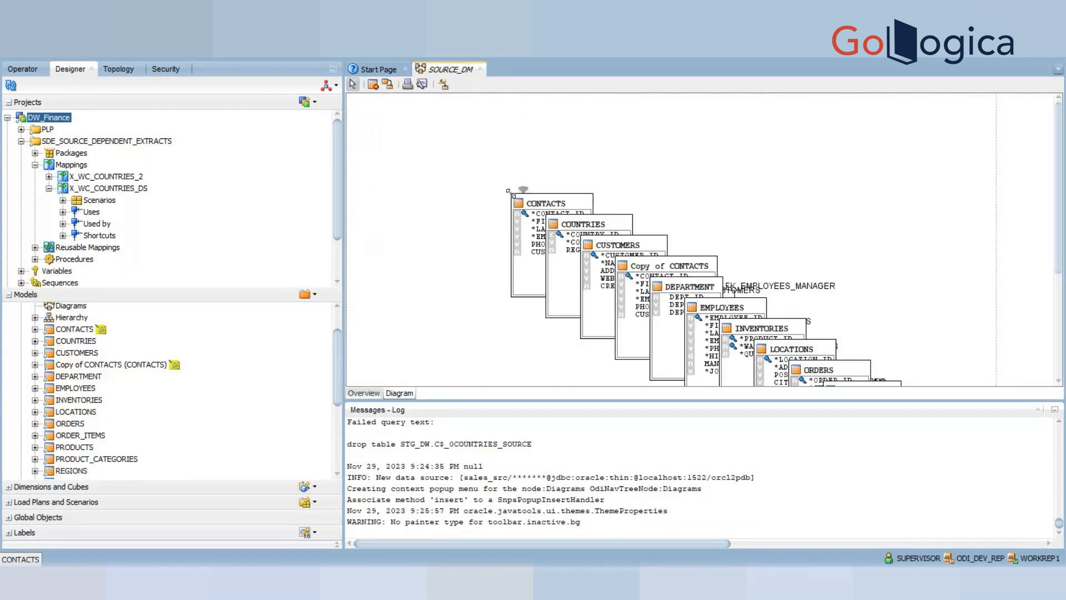
{"action": "left_click_drag", "start_coordinate": [335, 370], "coordinate": [335, 390]}
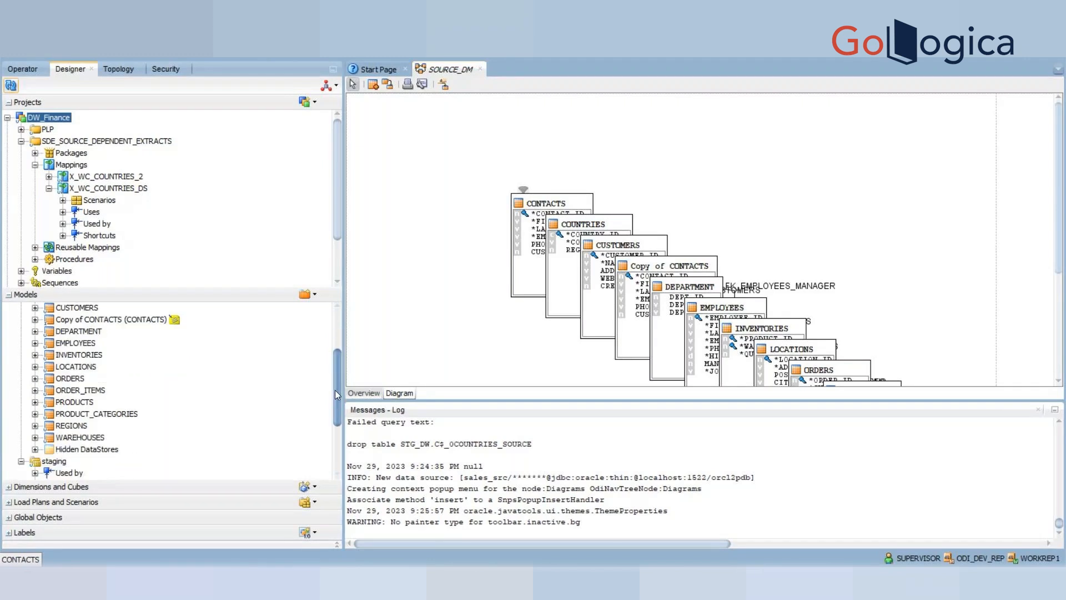
{"action": "left_click_drag", "start_coordinate": [100, 434], "coordinate": [785, 187]}
Spread out CONTACTS, CUSTOMERS, WAREHOUSES and ORDERS along the upper part of the diagram, with COUNTRIES below CONTACTS
{"action": "left_click_drag", "start_coordinate": [571, 200], "coordinate": [435, 171]}
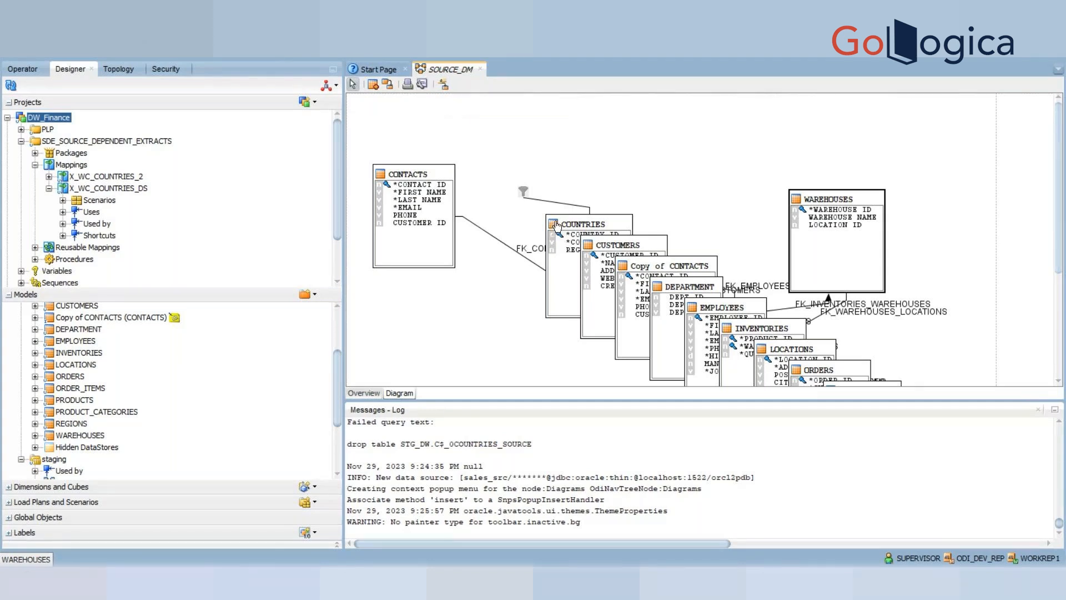
{"action": "left_click_drag", "start_coordinate": [556, 225], "coordinate": [443, 295]}
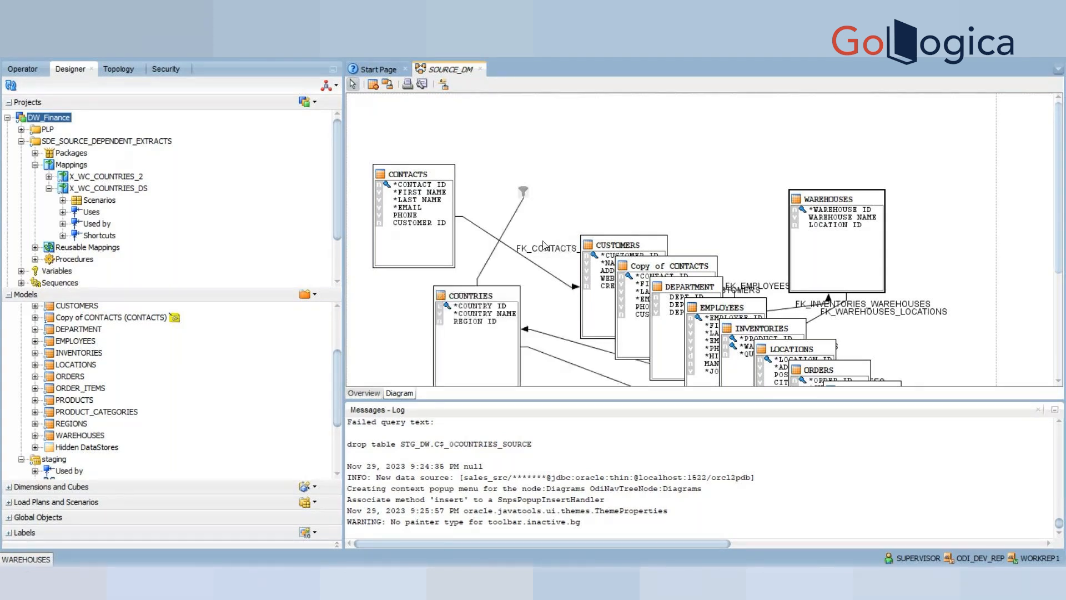
{"action": "left_click_drag", "start_coordinate": [604, 243], "coordinate": [578, 149]}
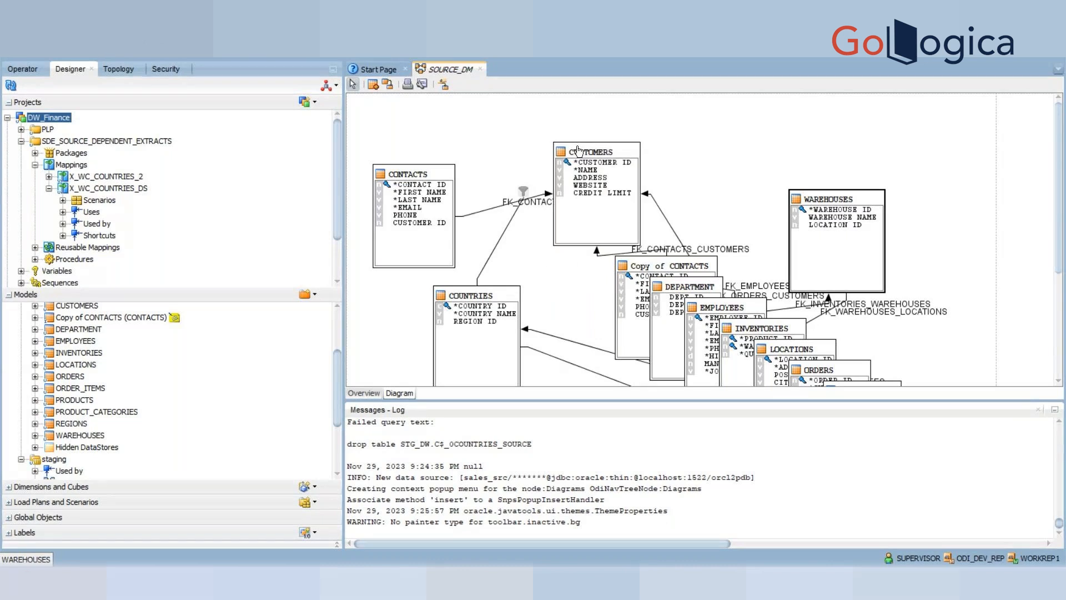
{"action": "left_click_drag", "start_coordinate": [817, 205], "coordinate": [738, 181]}
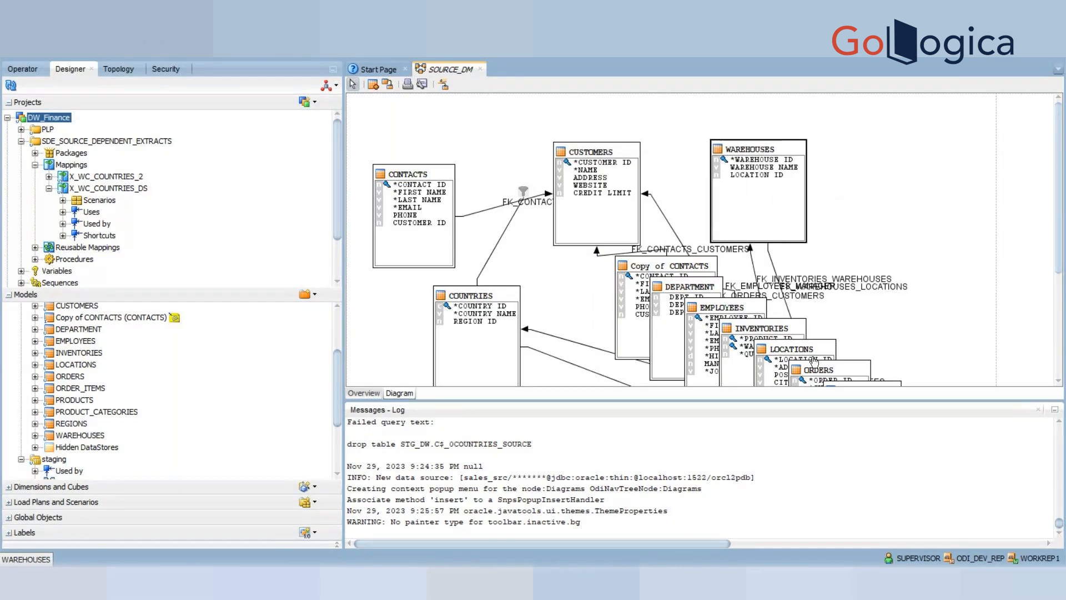
{"action": "left_click_drag", "start_coordinate": [814, 362], "coordinate": [927, 115]}
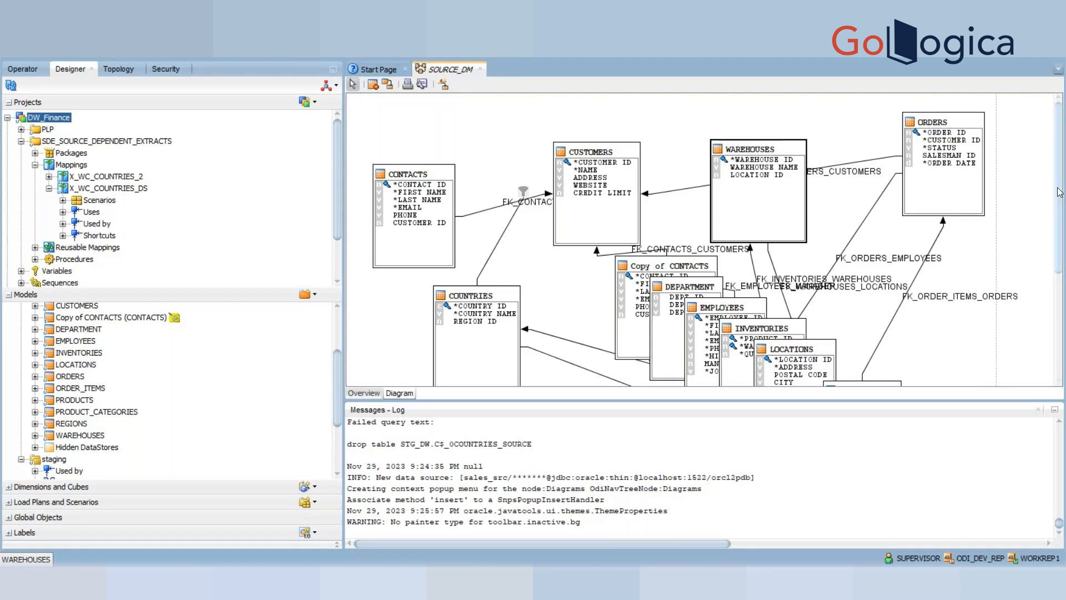
Move DEPARTMENT and EMPLOYEES side by side below Copy of CONTACTS, and place LOCATIONS beneath ORDERS
{"action": "scroll", "coordinate": [664, 248], "scroll_direction": "down", "scroll_amount": 3}
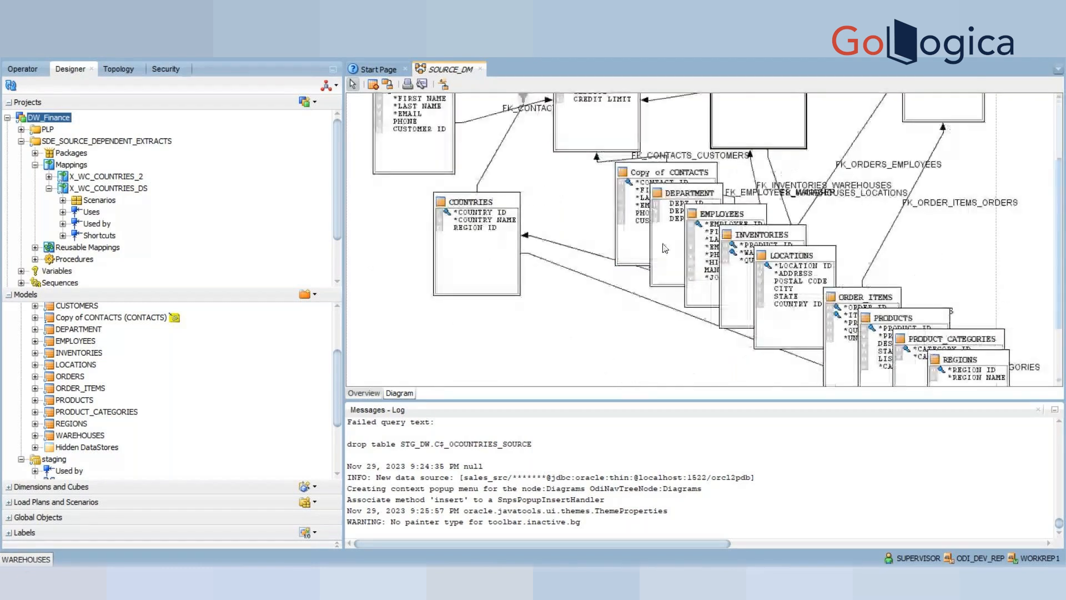
{"action": "left_click_drag", "start_coordinate": [667, 199], "coordinate": [548, 321]}
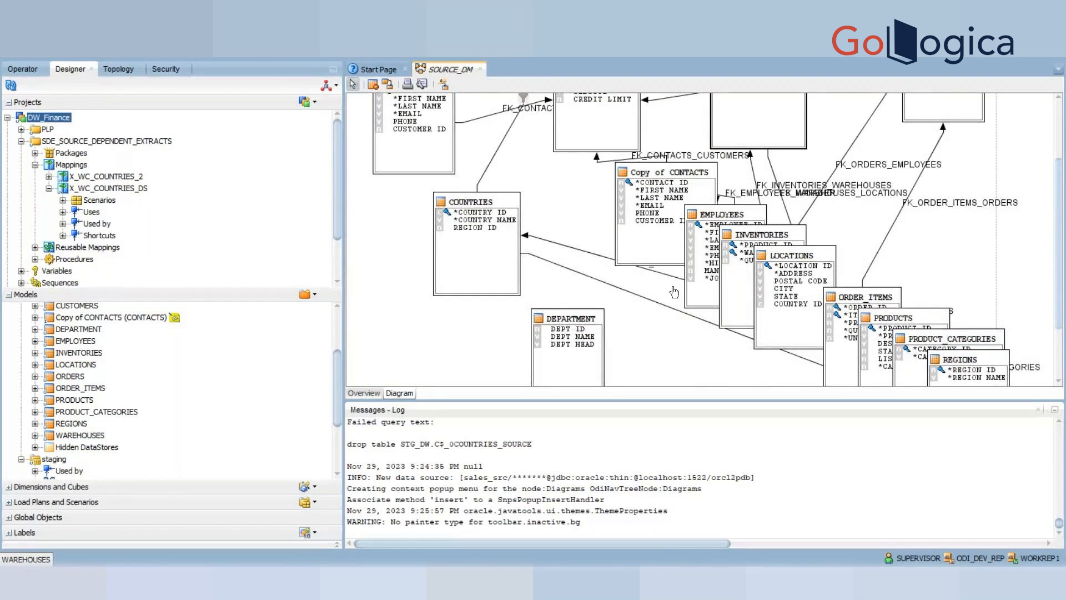
{"action": "left_click_drag", "start_coordinate": [715, 216], "coordinate": [665, 307]}
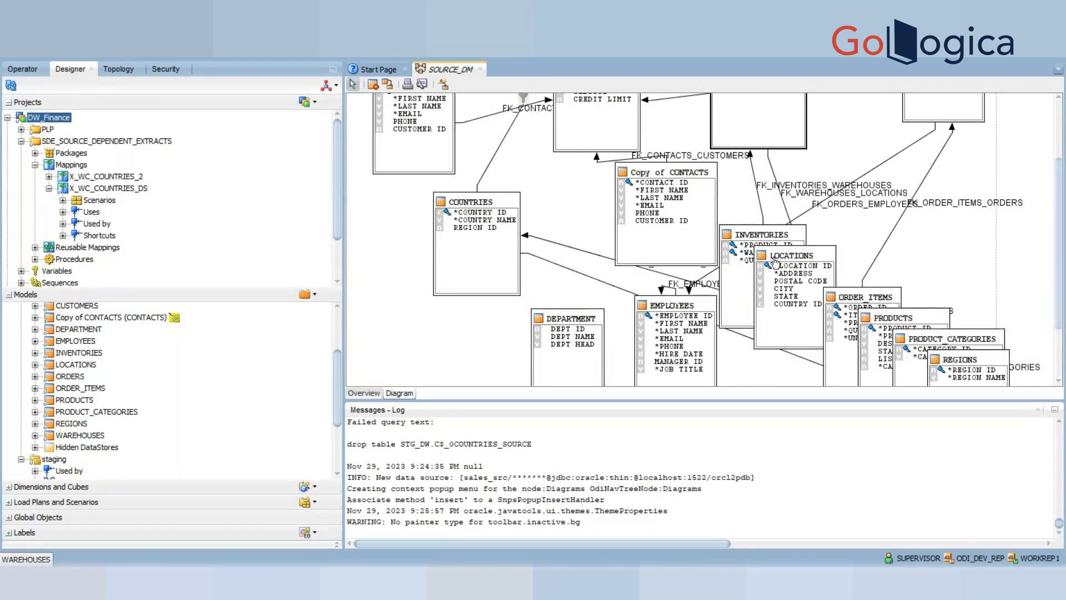
{"action": "left_click_drag", "start_coordinate": [776, 261], "coordinate": [967, 196]}
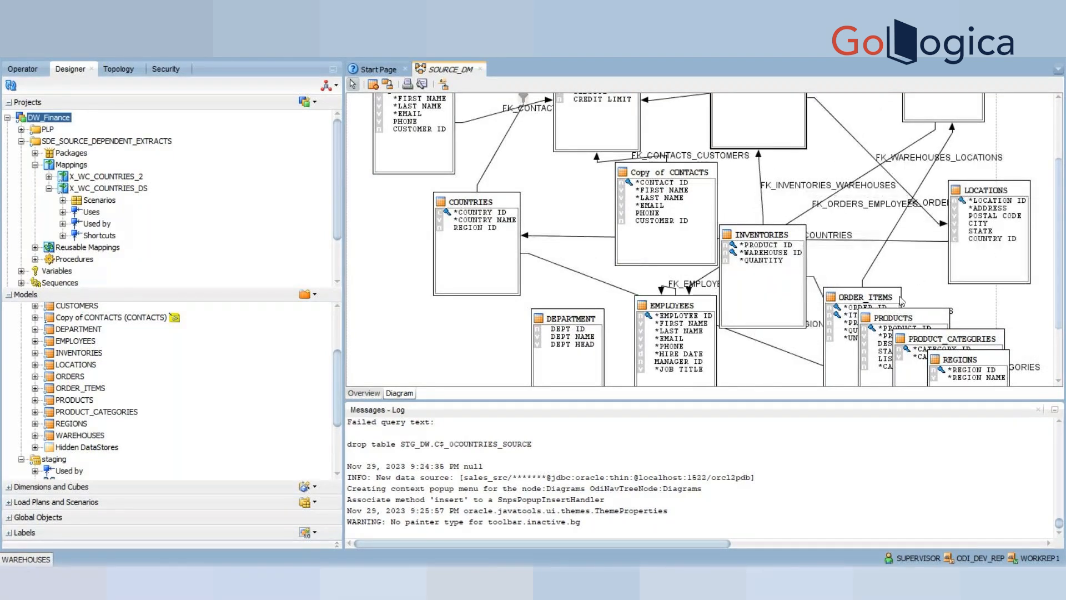
Place PRODUCTS below LOCATIONS with PRODUCT_CATEGORIES beneath it, REGIONS below INVENTORIES, and ORDER_ITEMS lower, between EMPLOYEES and PRODUCTS
{"action": "left_click_drag", "start_coordinate": [890, 318], "coordinate": [1000, 306]}
{"action": "left_click_drag", "start_coordinate": [961, 339], "coordinate": [1022, 394]}
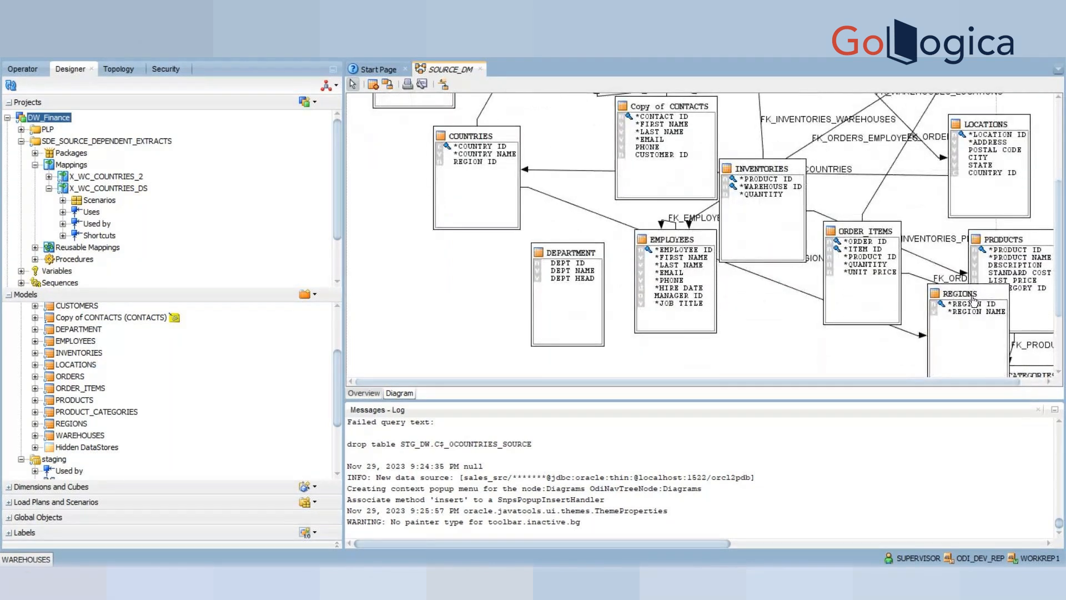
{"action": "left_click_drag", "start_coordinate": [974, 300], "coordinate": [769, 363]}
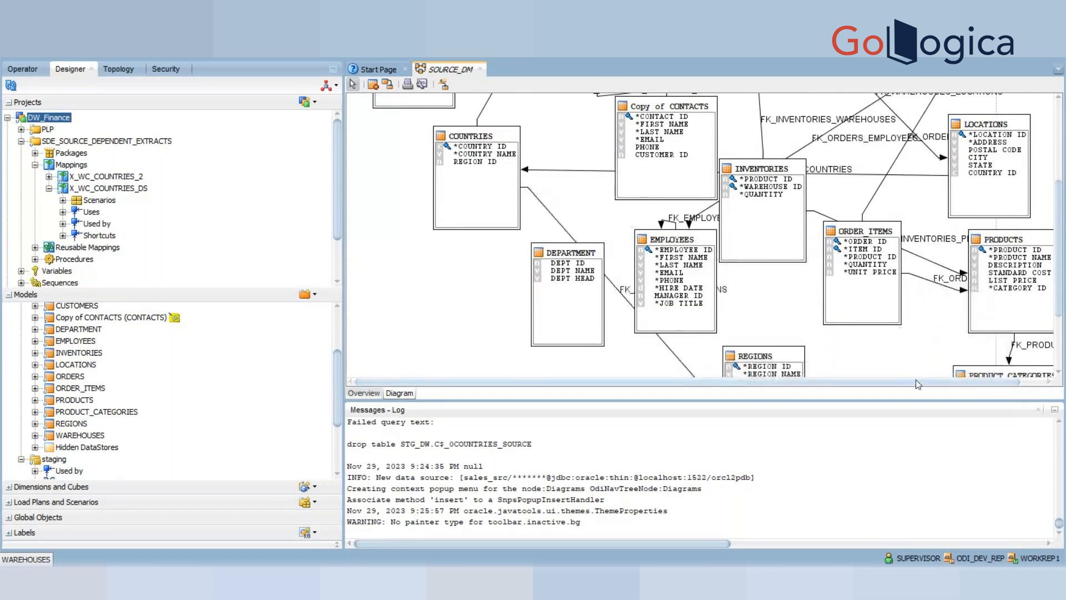
{"action": "left_click_drag", "start_coordinate": [915, 381], "coordinate": [987, 380]}
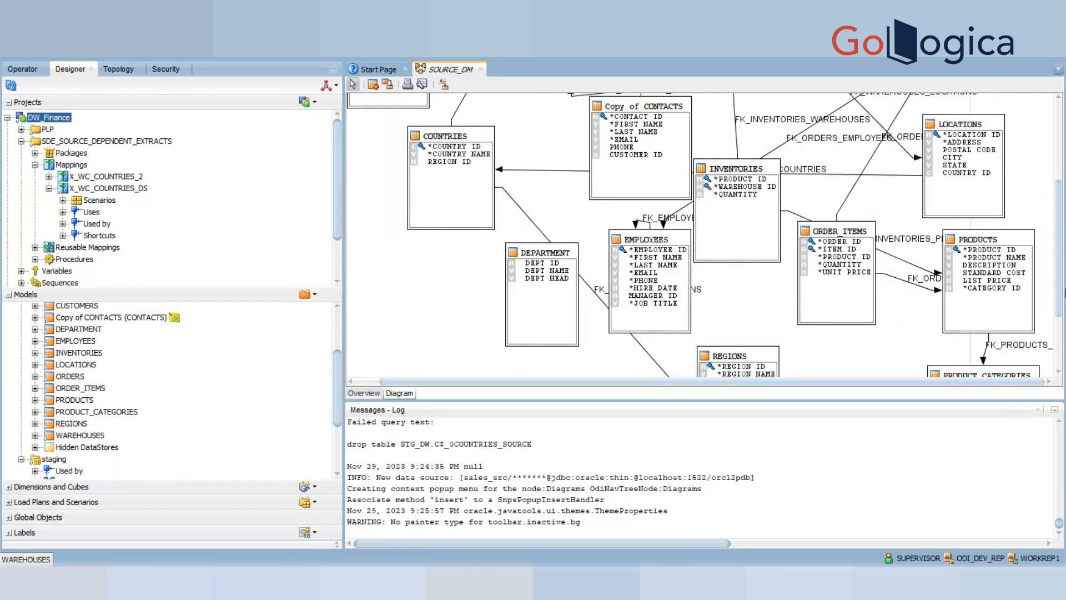
{"action": "scroll", "coordinate": [1027, 250], "scroll_direction": "down", "scroll_amount": 3}
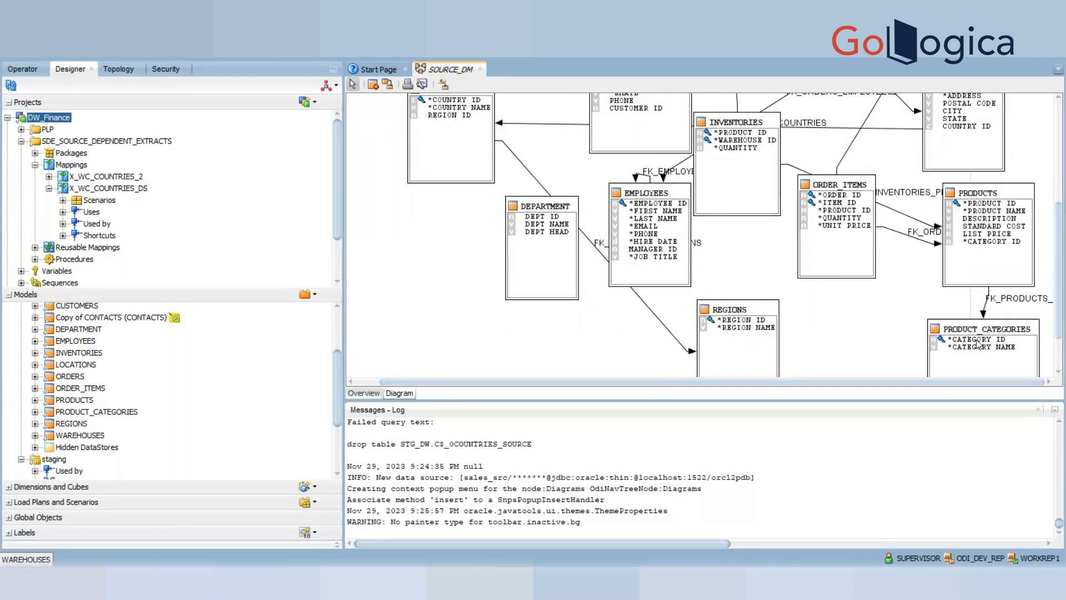
{"action": "left_click_drag", "start_coordinate": [838, 196], "coordinate": [825, 253]}
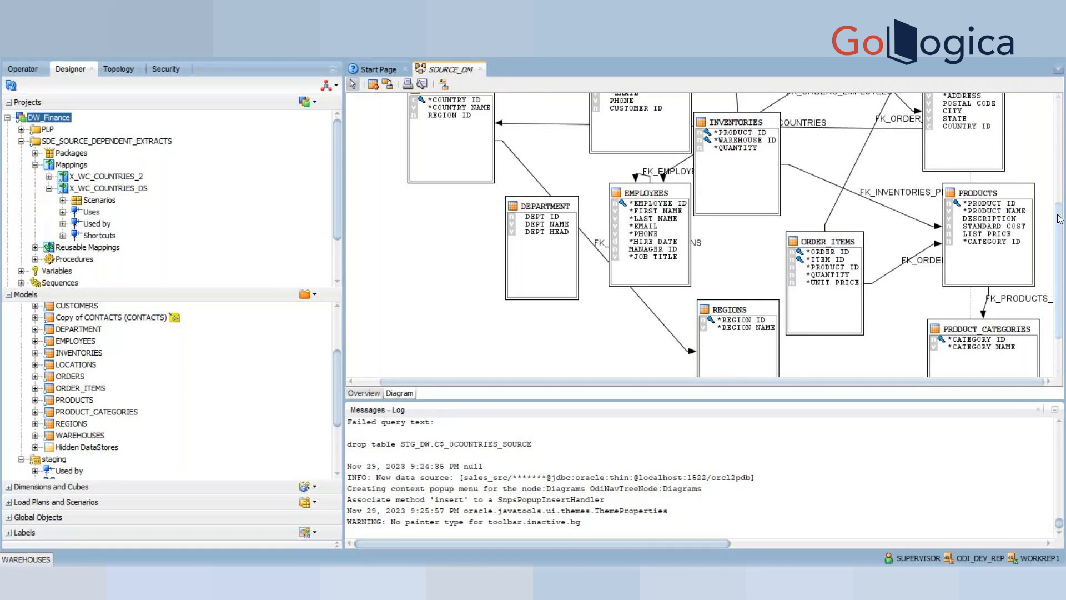
Move the REGIONS table in the SOURCE_DM diagram to just below the COUNTRIES table
{"action": "left_click_drag", "start_coordinate": [1060, 218], "coordinate": [1060, 210]}
{"action": "left_click_drag", "start_coordinate": [727, 332], "coordinate": [466, 248]}
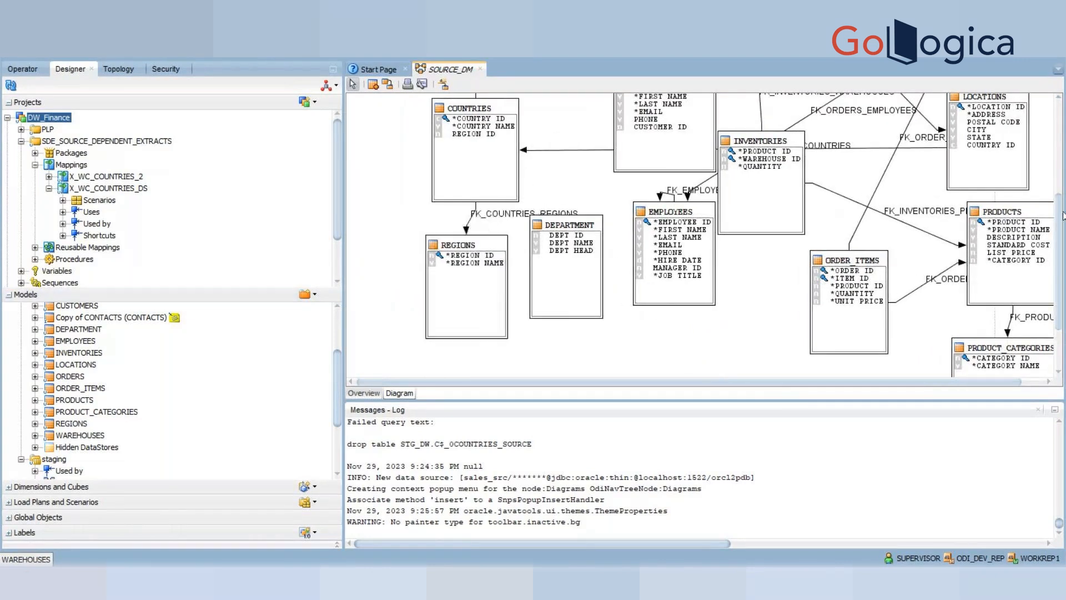
{"action": "left_click_drag", "start_coordinate": [1059, 216], "coordinate": [1055, 159]}
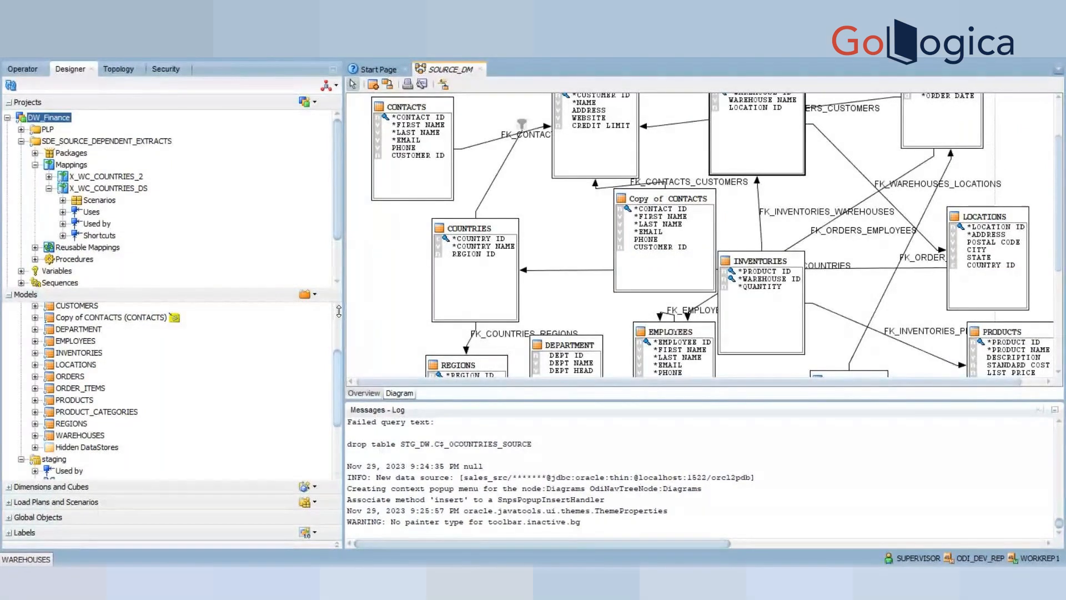
Expand the Hierarchy of the sales_source model and inspect the contents of CUSTOMERS and DEPARTMENT, collapsing each again
{"action": "scroll", "coordinate": [338, 315], "scroll_direction": "up", "scroll_amount": 3}
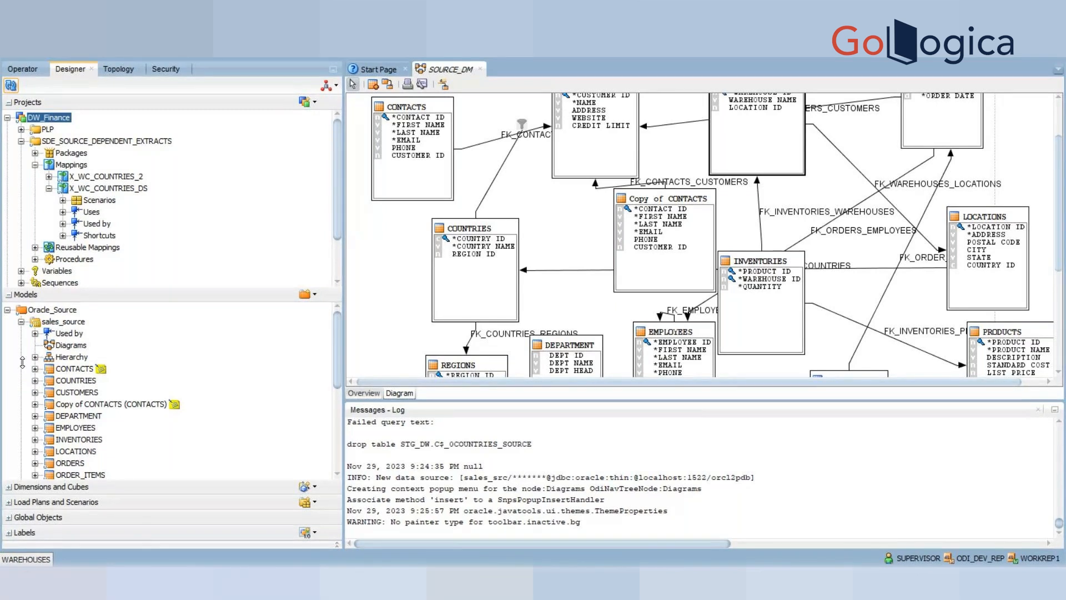
{"action": "left_click", "coordinate": [35, 355]}
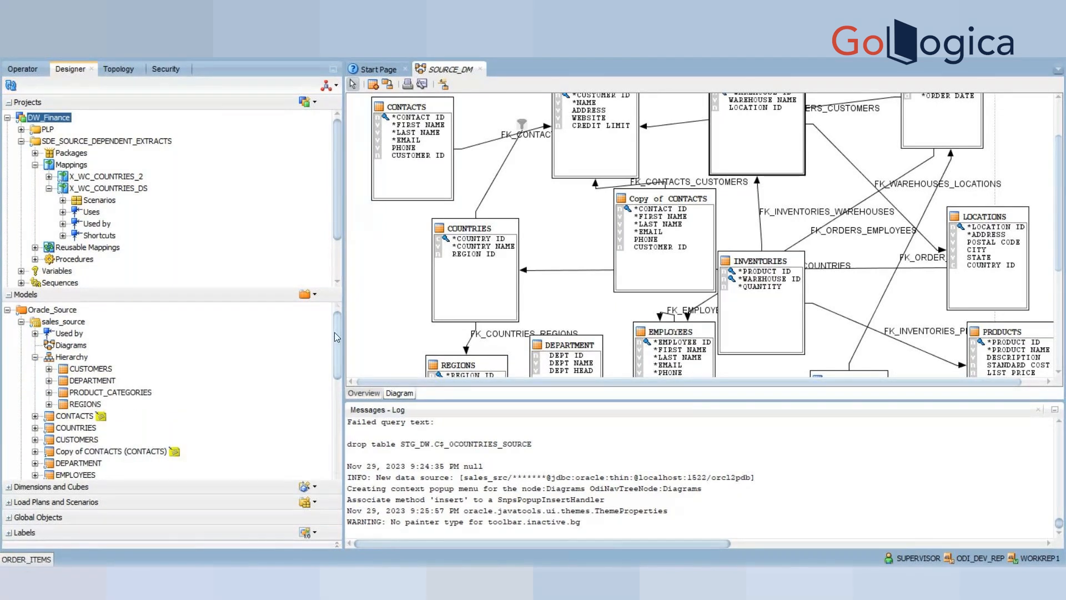
{"action": "left_click_drag", "start_coordinate": [335, 333], "coordinate": [335, 342]}
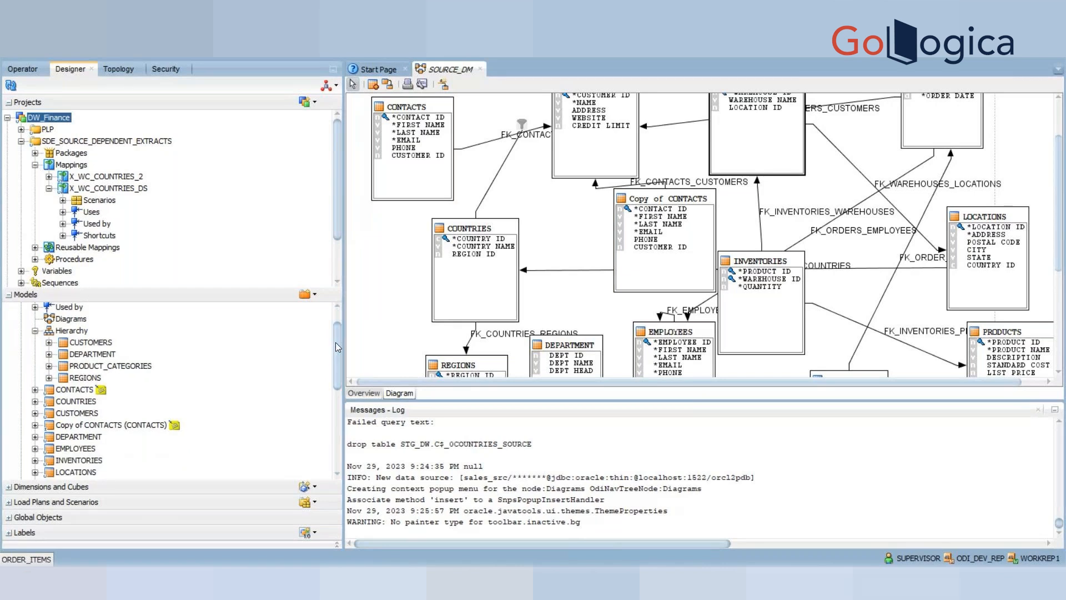
{"action": "left_click", "coordinate": [49, 342]}
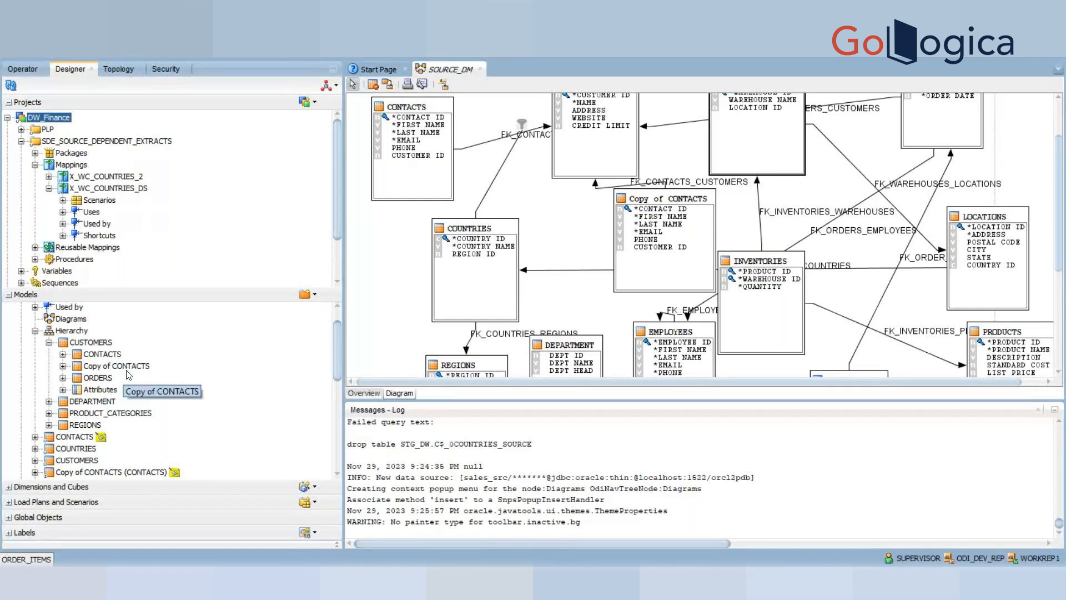
{"action": "left_click", "coordinate": [48, 343]}
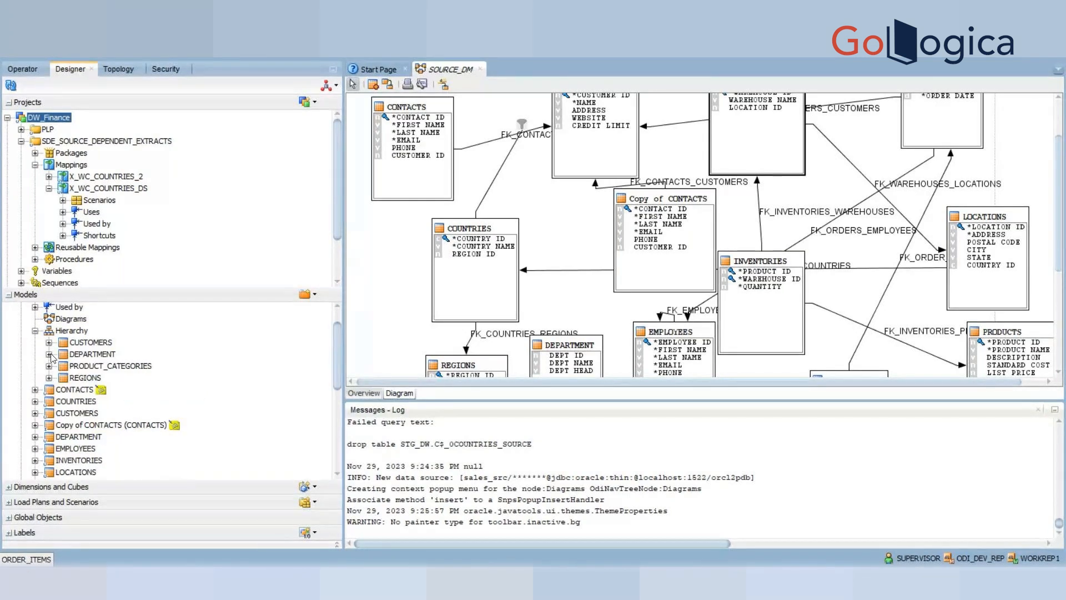
{"action": "left_click", "coordinate": [48, 354]}
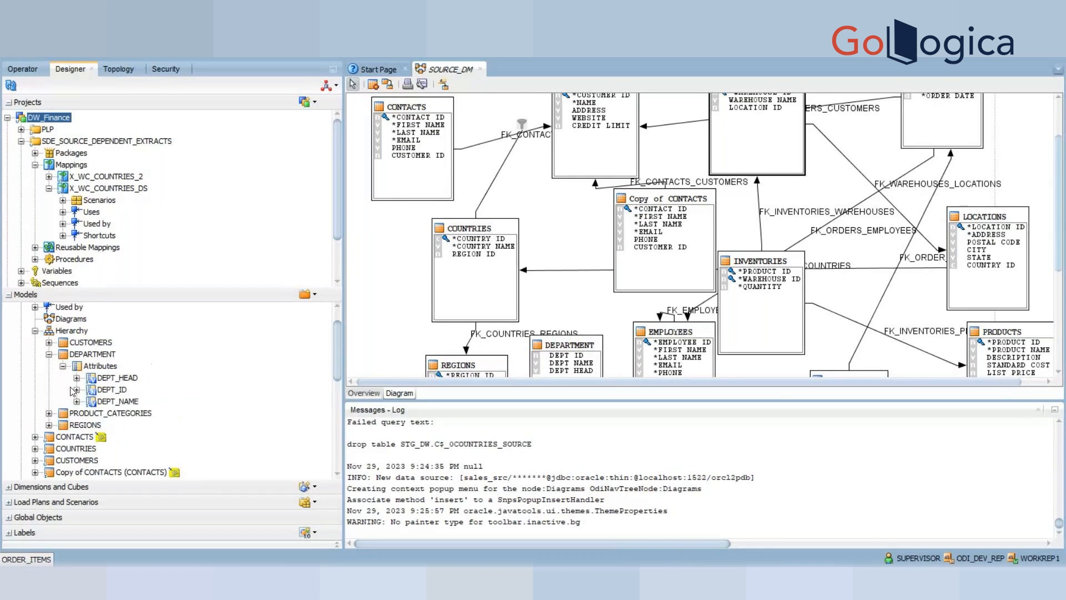
{"action": "left_click", "coordinate": [48, 355]}
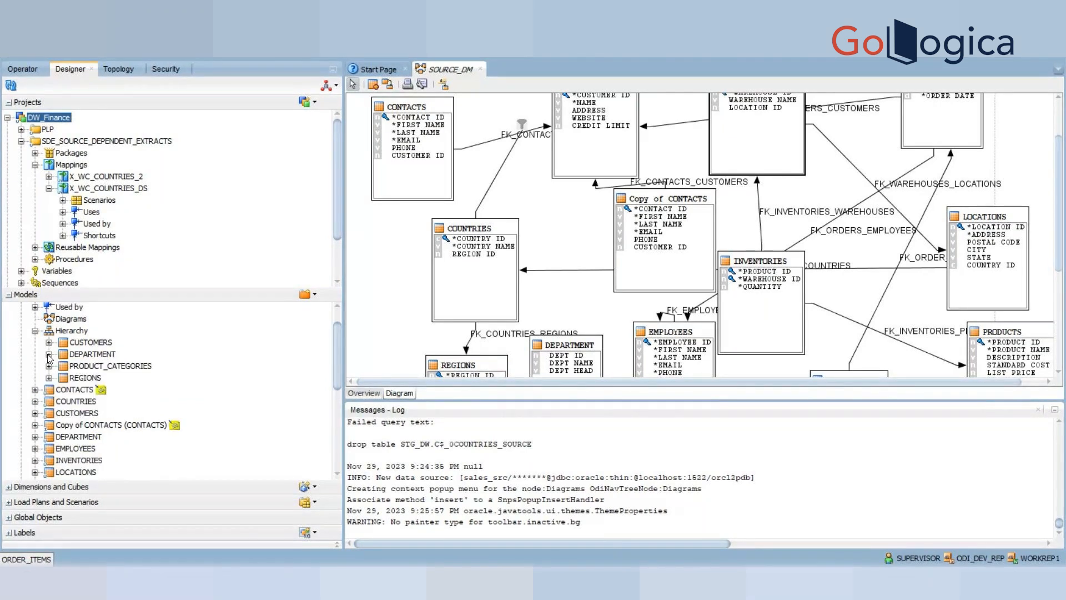
Inspect the child tables of PRODUCT_CATEGORIES and REGIONS in the sales_source hierarchy, comparing with the diagram, and collapse the Hierarchy node
{"action": "left_click", "coordinate": [49, 366]}
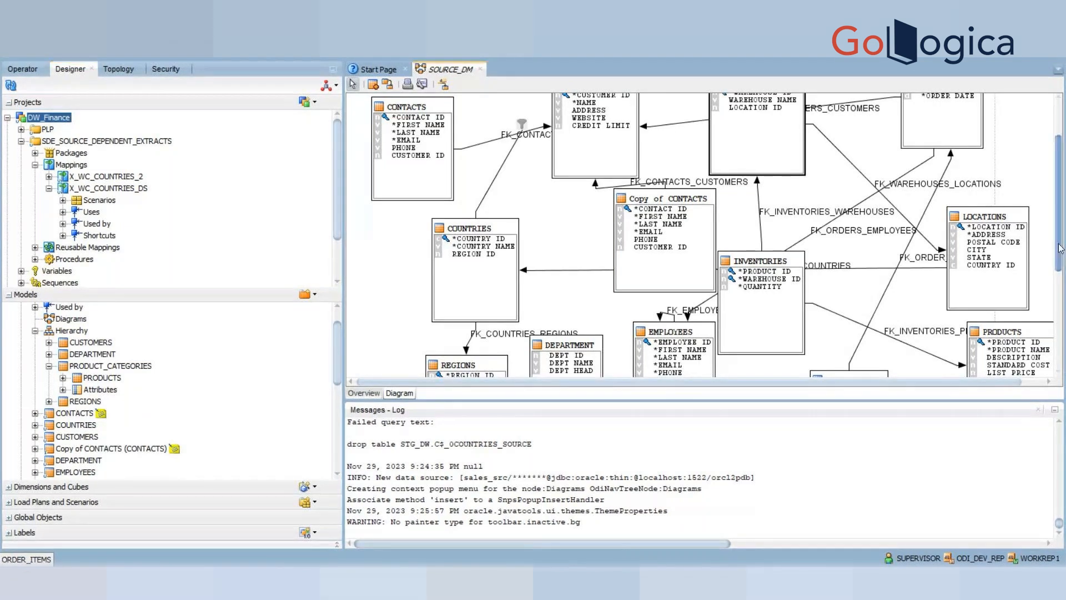
{"action": "left_click_drag", "start_coordinate": [1060, 248], "coordinate": [1064, 322]}
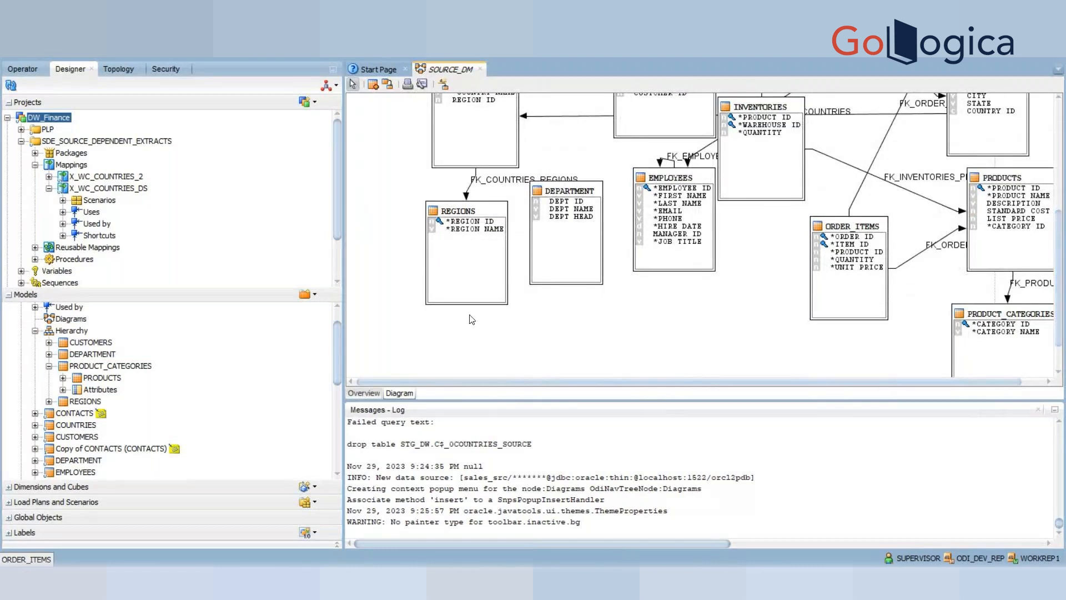
{"action": "left_click", "coordinate": [49, 402]}
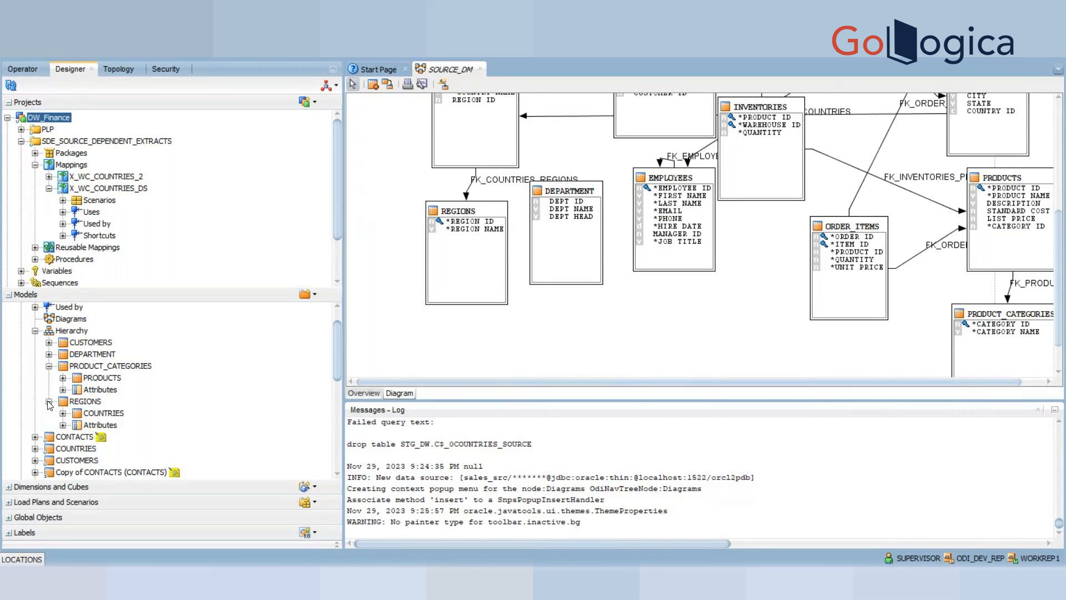
{"action": "left_click", "coordinate": [49, 402]}
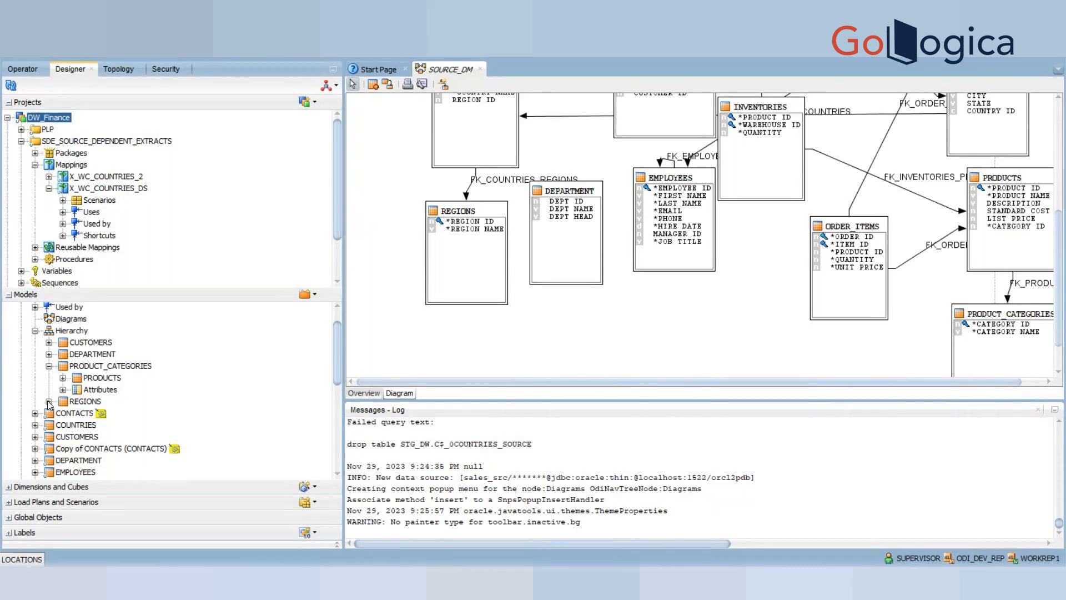
{"action": "left_click", "coordinate": [49, 365]}
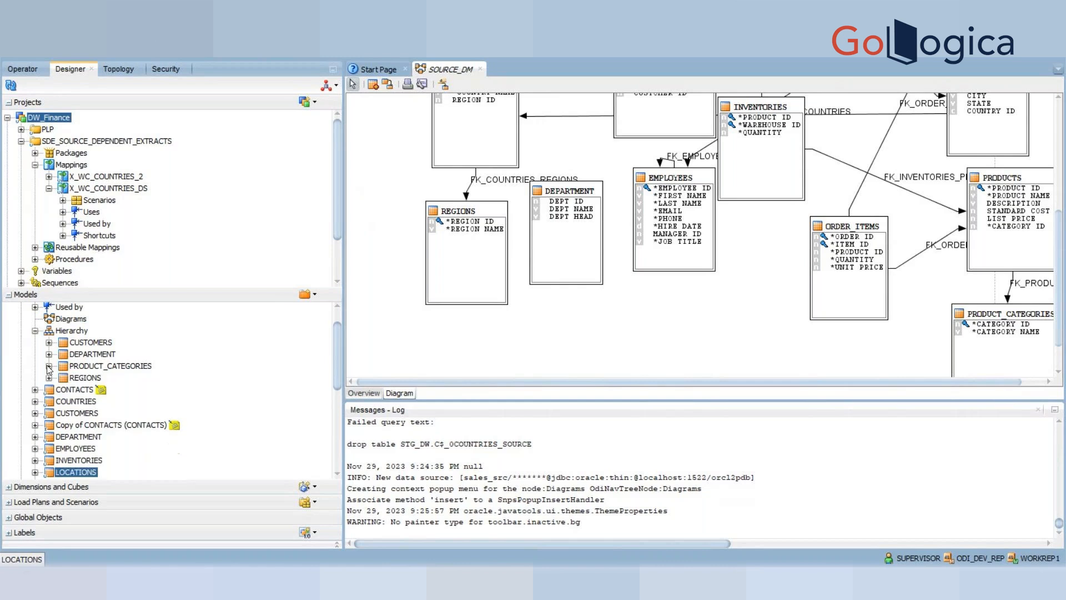
{"action": "left_click", "coordinate": [35, 331]}
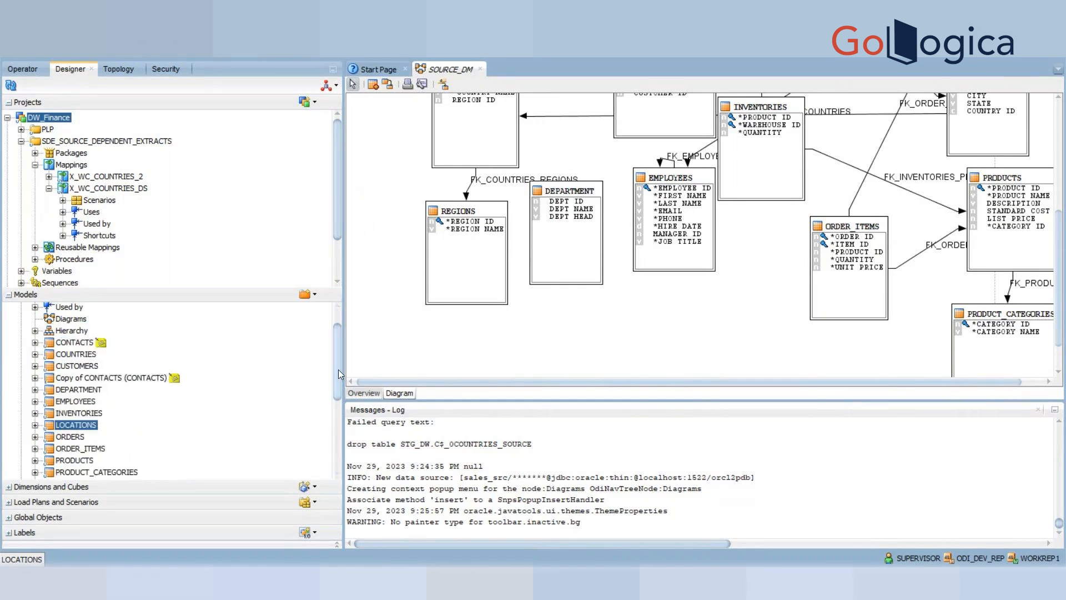
Expand the CUSTOMERS datastore in sales_source and check its Used To Populate and Used by entries
{"action": "mouse_move", "coordinate": [338, 368]}
{"action": "left_mouse_down"}
{"action": "mouse_move", "coordinate": [338, 381]}
{"action": "mouse_move", "coordinate": [334, 355]}
{"action": "left_mouse_up"}
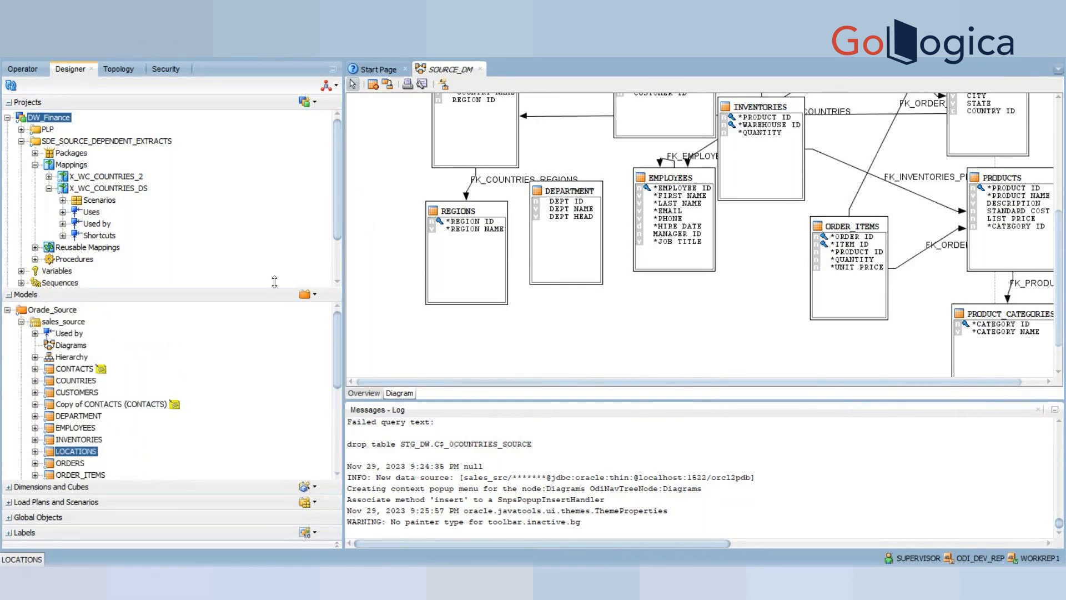
{"action": "left_click", "coordinate": [35, 392]}
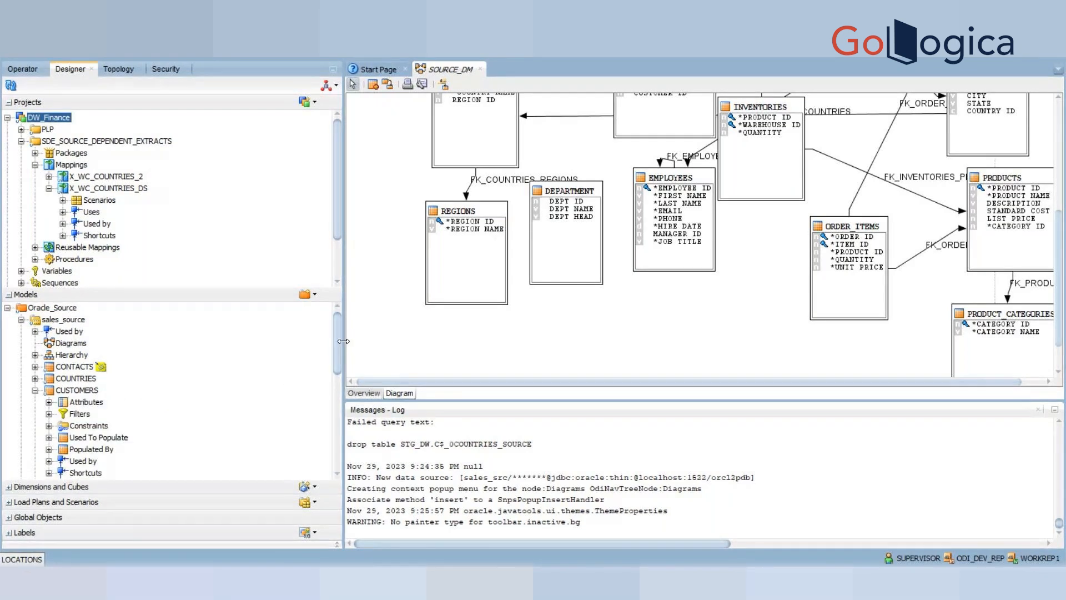
{"action": "scroll", "coordinate": [340, 367], "scroll_direction": "down", "scroll_amount": 2}
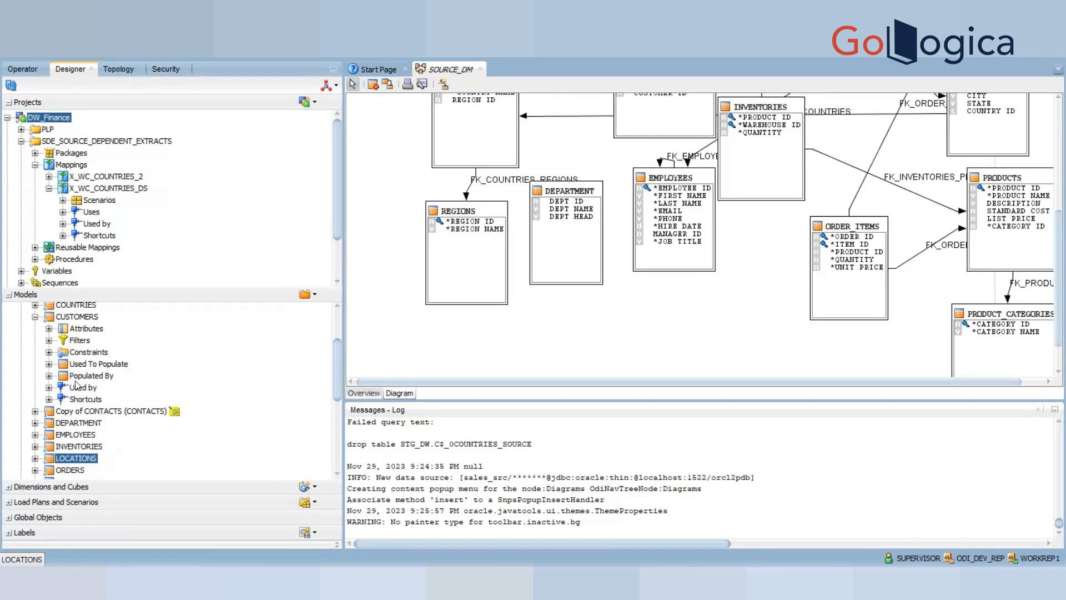
{"action": "left_click", "coordinate": [49, 364]}
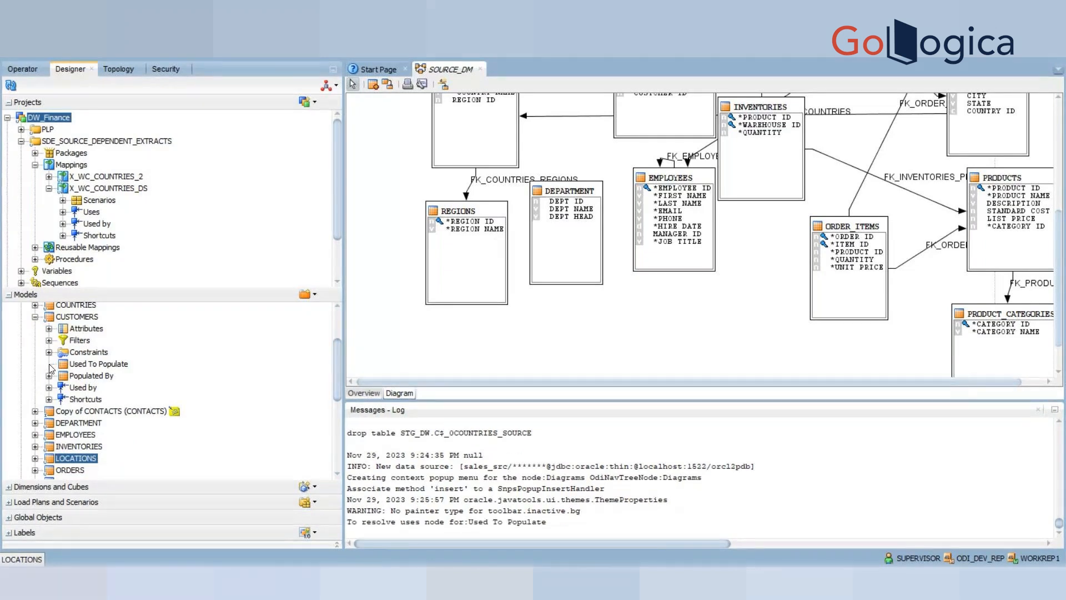
{"action": "left_click", "coordinate": [47, 388]}
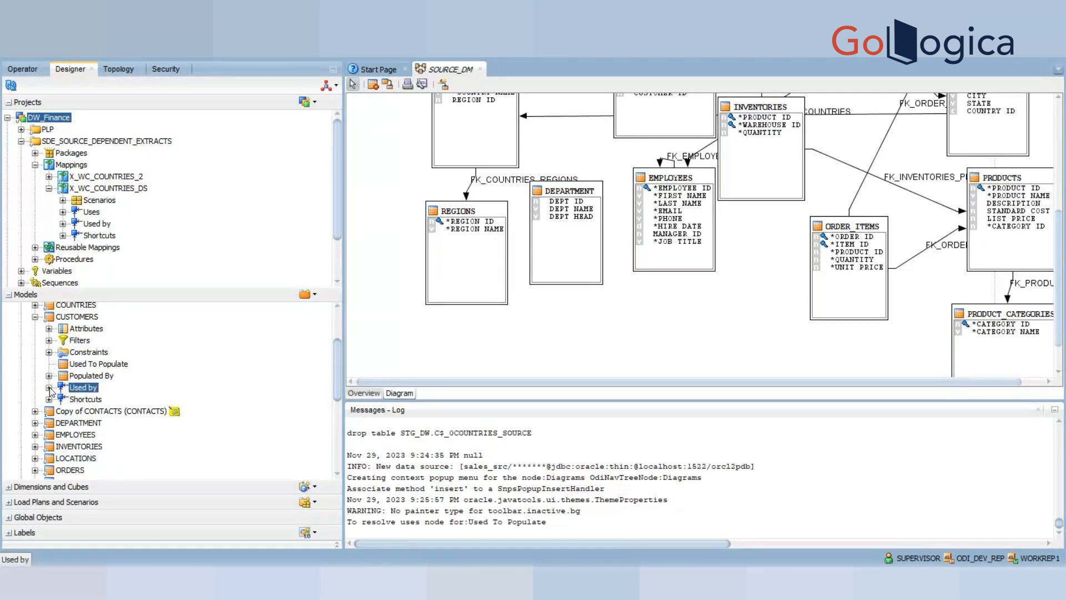
{"action": "left_click", "coordinate": [50, 388]}
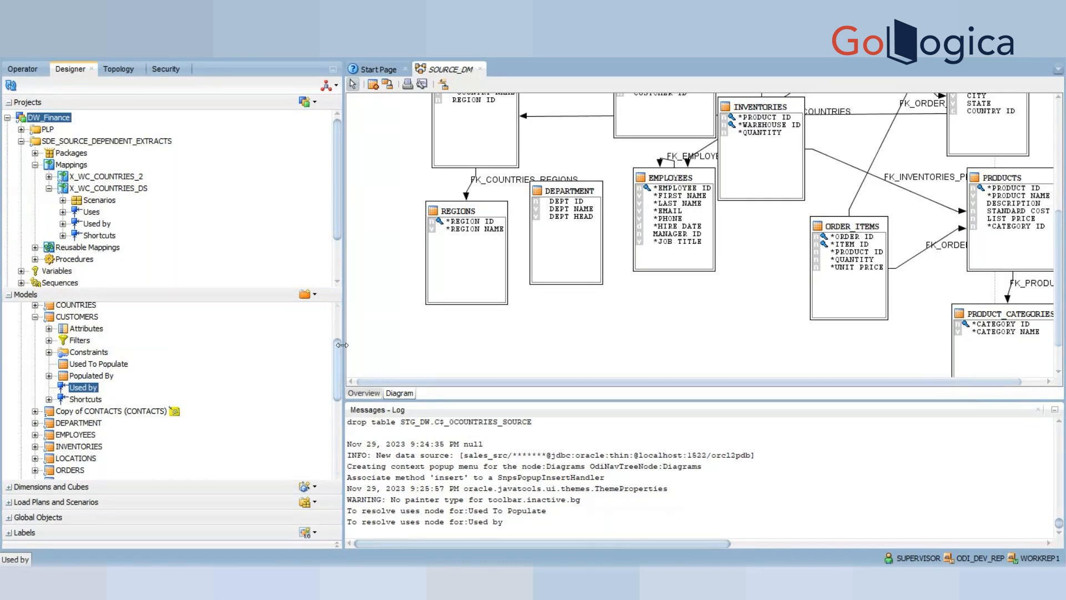
{"action": "left_click_drag", "start_coordinate": [341, 347], "coordinate": [335, 301]}
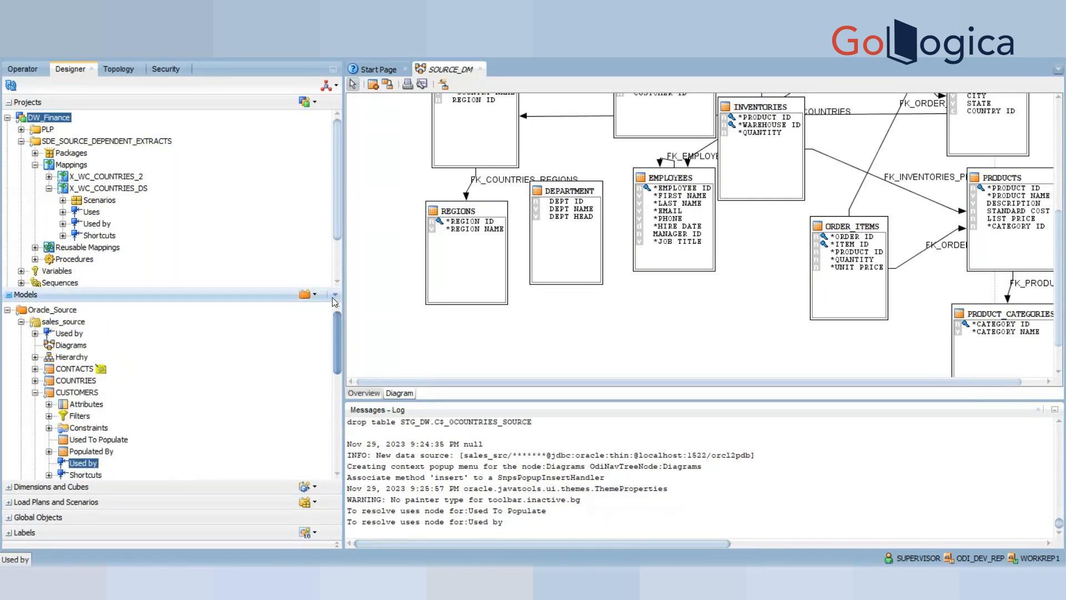
Collapse sales_source and check the Populated By, Used To Populate and Used by entries of WC_COUNTRIES_DS in the staging model
{"action": "left_click", "coordinate": [21, 321]}
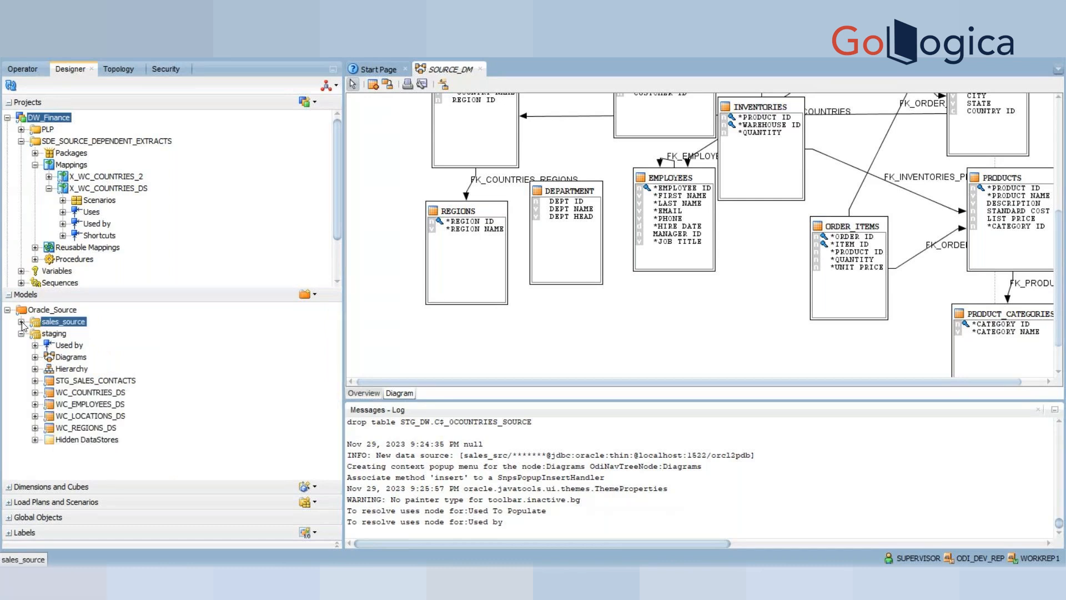
{"action": "left_click", "coordinate": [11, 85]}
{"action": "left_click", "coordinate": [36, 392]}
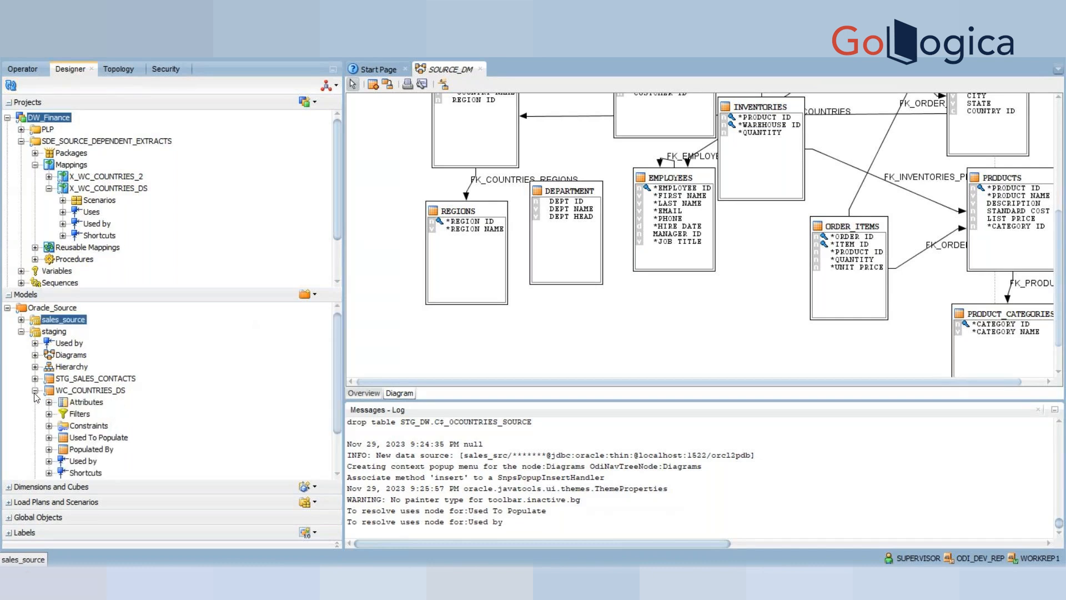
{"action": "left_click", "coordinate": [49, 449]}
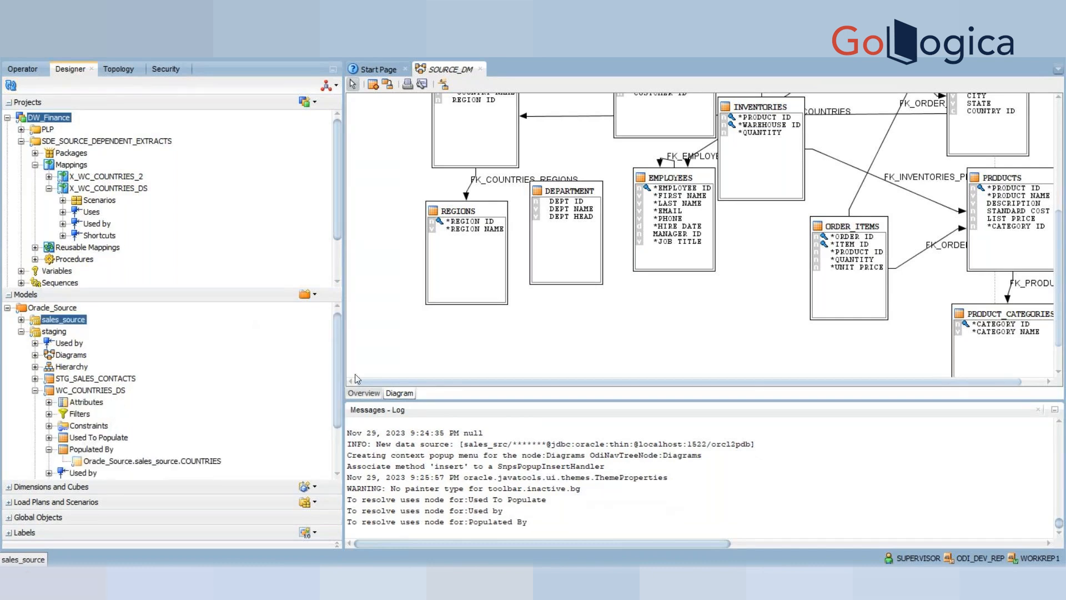
{"action": "left_click_drag", "start_coordinate": [338, 374], "coordinate": [344, 420]}
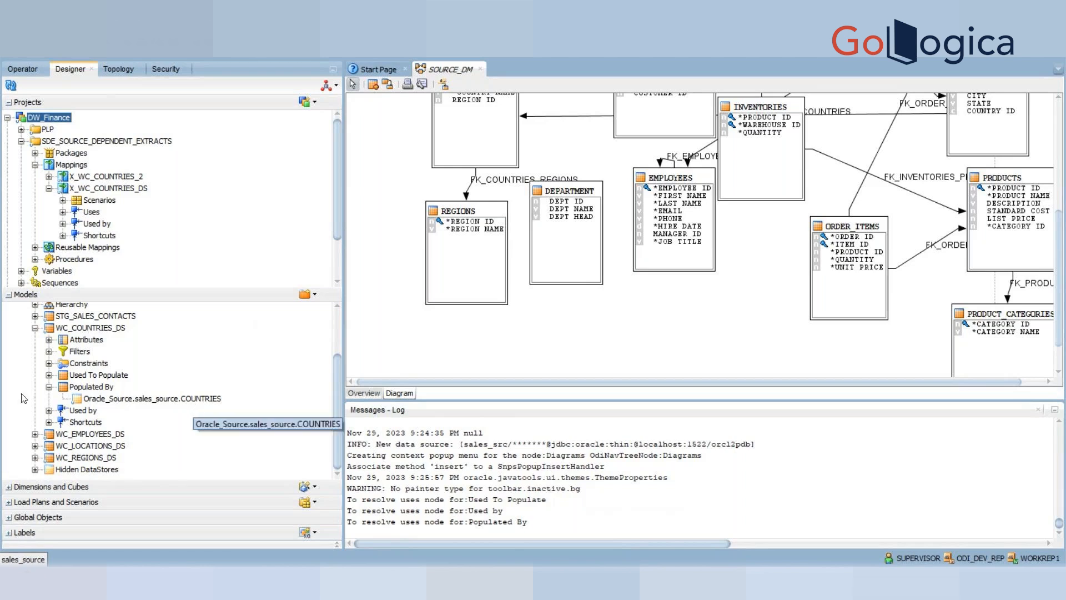
{"action": "left_click", "coordinate": [49, 376]}
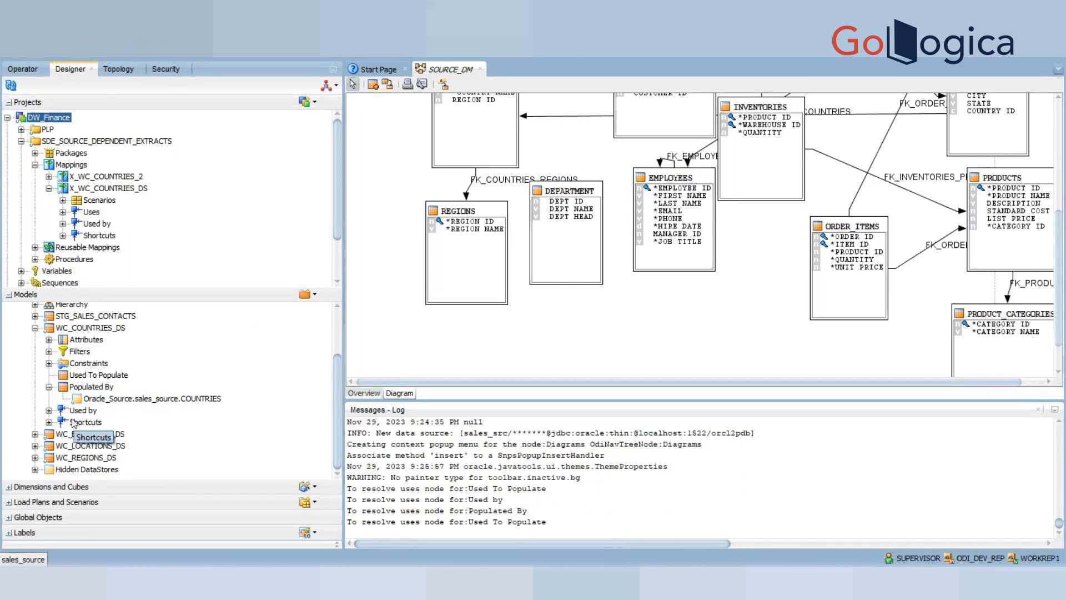
{"action": "left_click", "coordinate": [48, 411]}
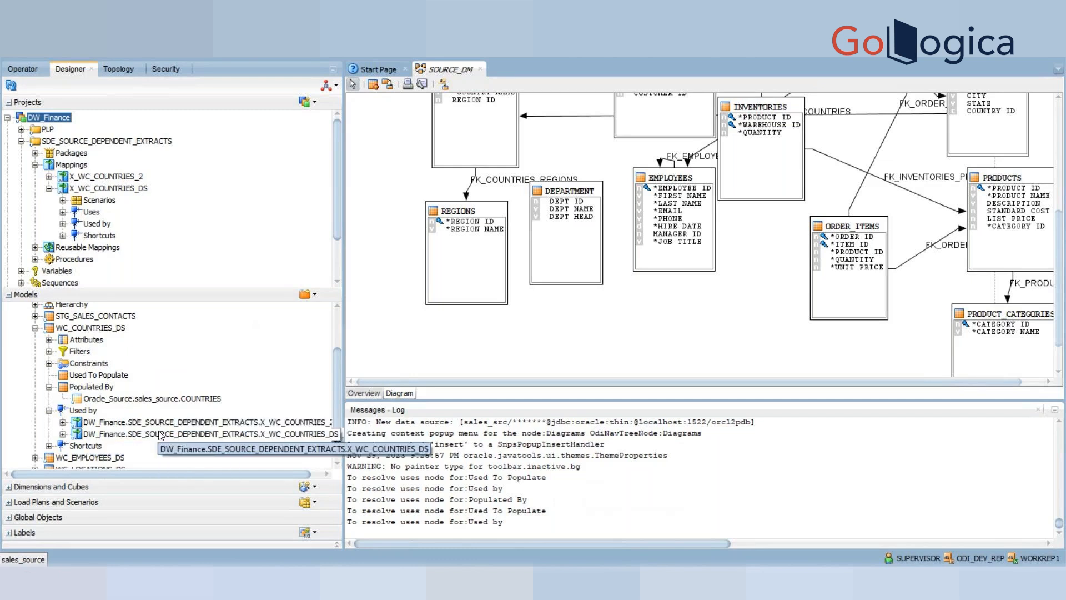
Review the actions available for the WC_COUNTRIES_DS datastore without choosing any, and collapse the staging model
{"action": "left_click", "coordinate": [98, 330]}
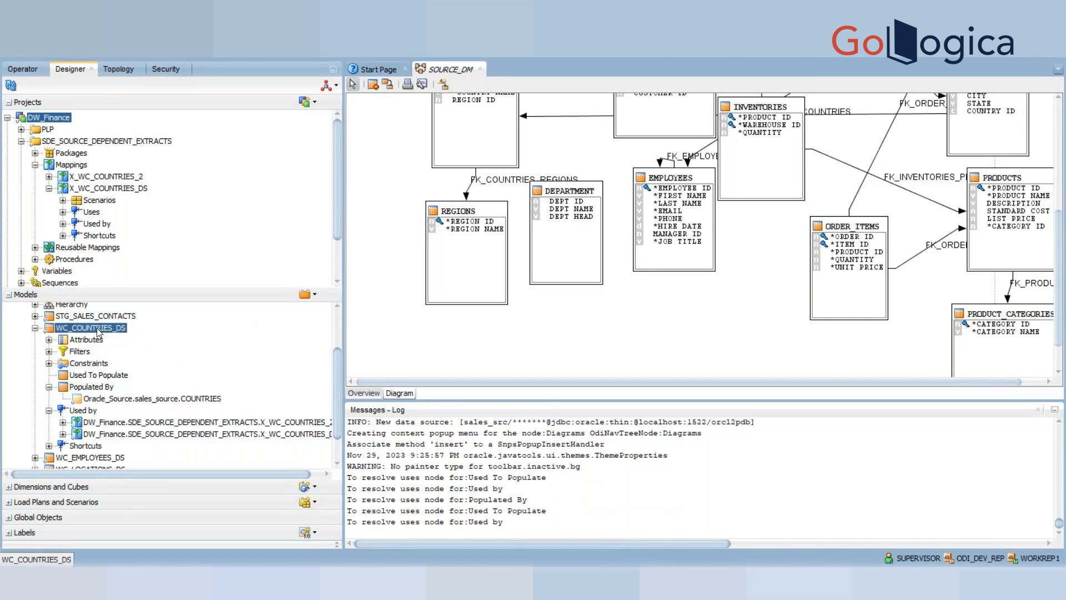
{"action": "right_click", "coordinate": [99, 331]}
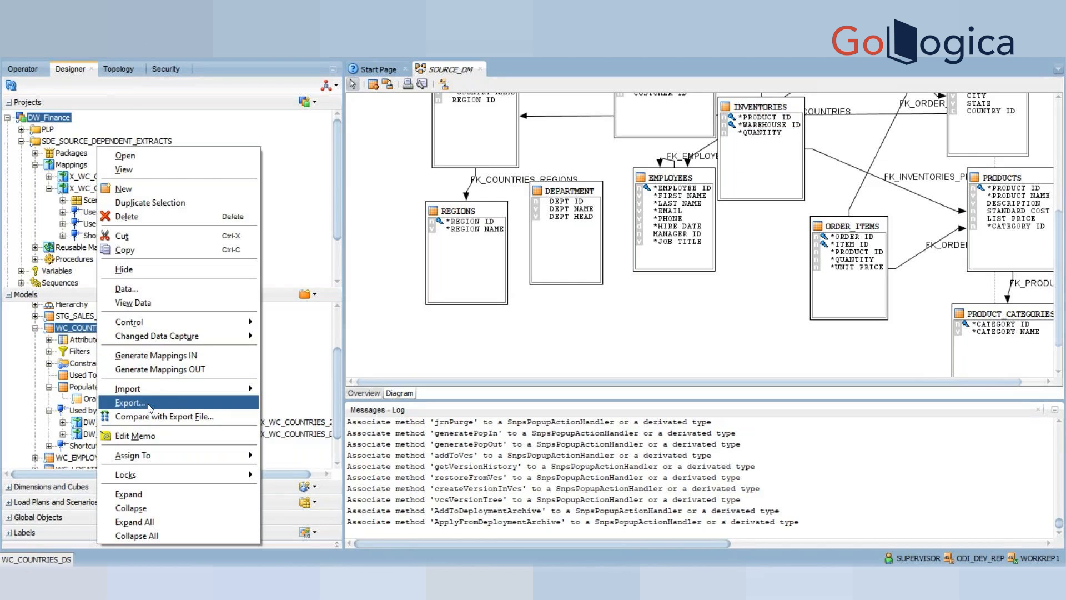
{"action": "mouse_move", "coordinate": [153, 394]}
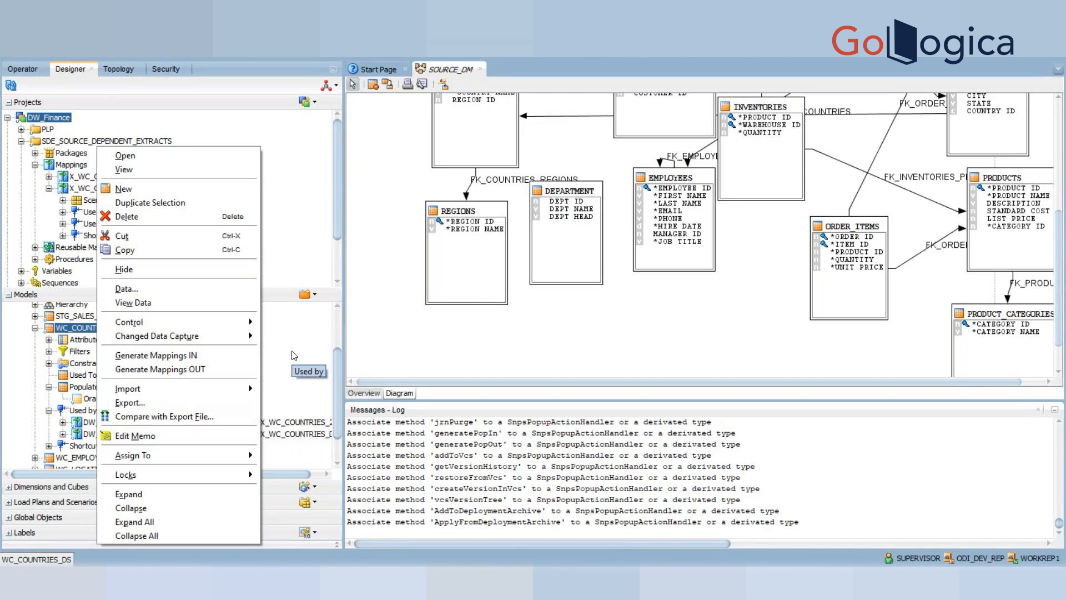
{"action": "left_click", "coordinate": [337, 320]}
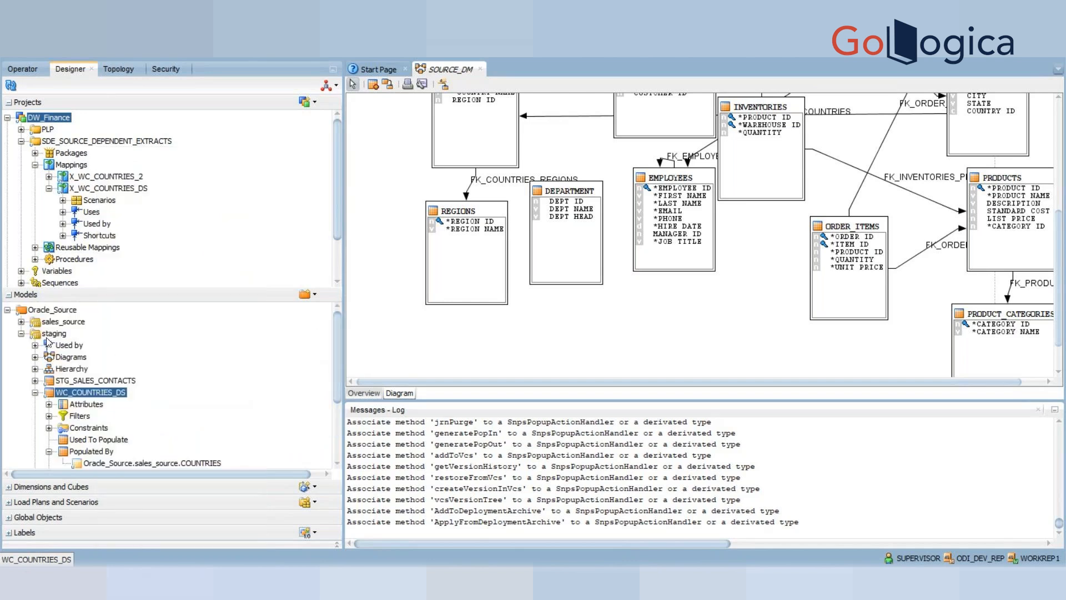
{"action": "left_click", "coordinate": [22, 333]}
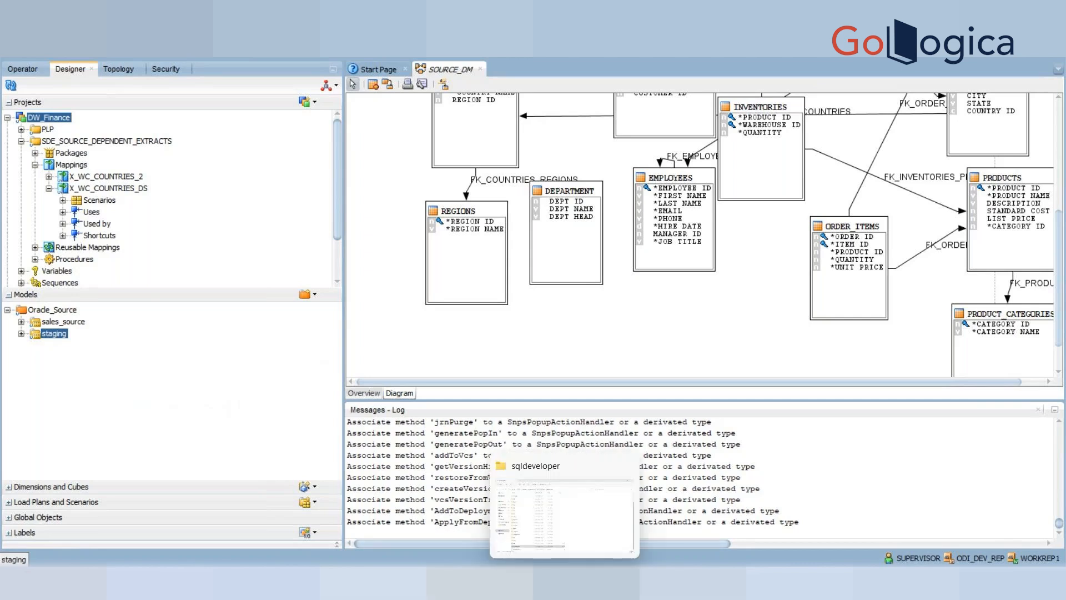
Switch to File Explorer and open the Downloads folder
{"action": "left_click", "coordinate": [564, 583]}
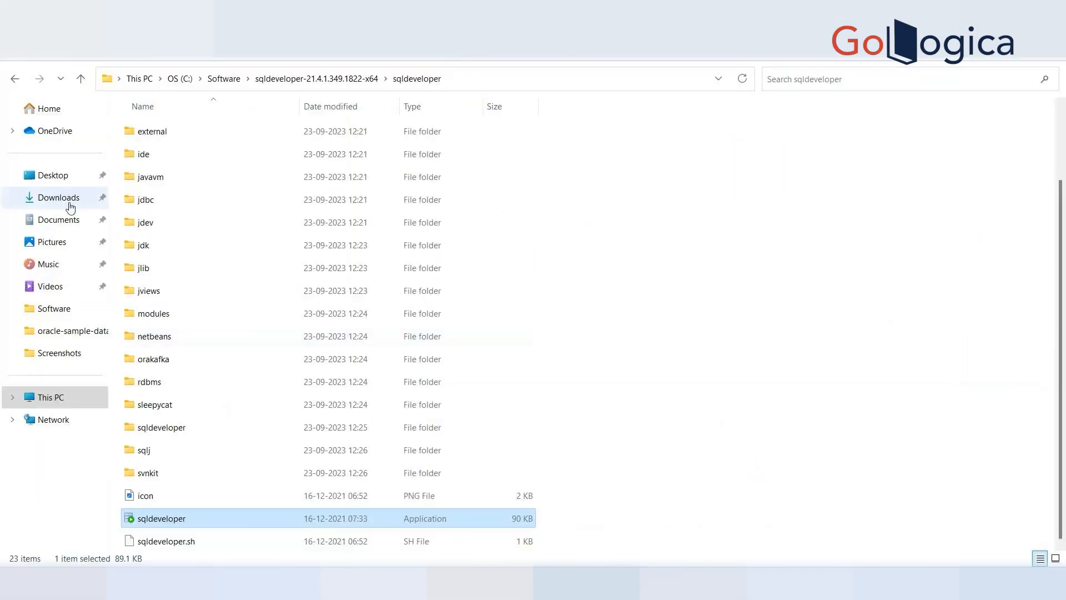
{"action": "left_click", "coordinate": [70, 204]}
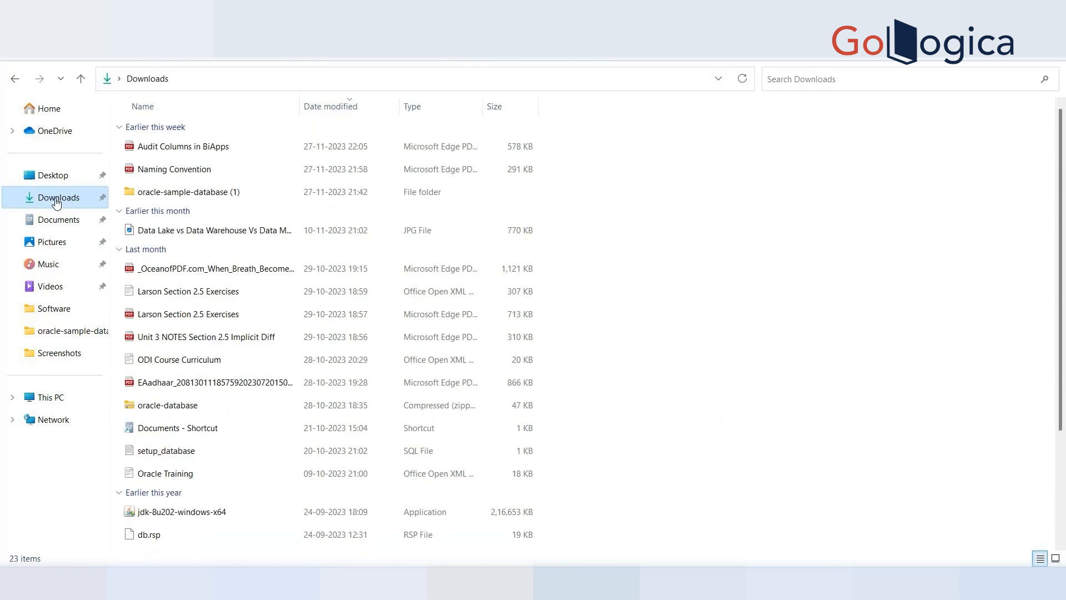
Switch to SQL Developer and inspect the columns and data of WC_INVENTORIES_FS in the Data Warehouse Staging Area connection
{"action": "left_click", "coordinate": [527, 582]}
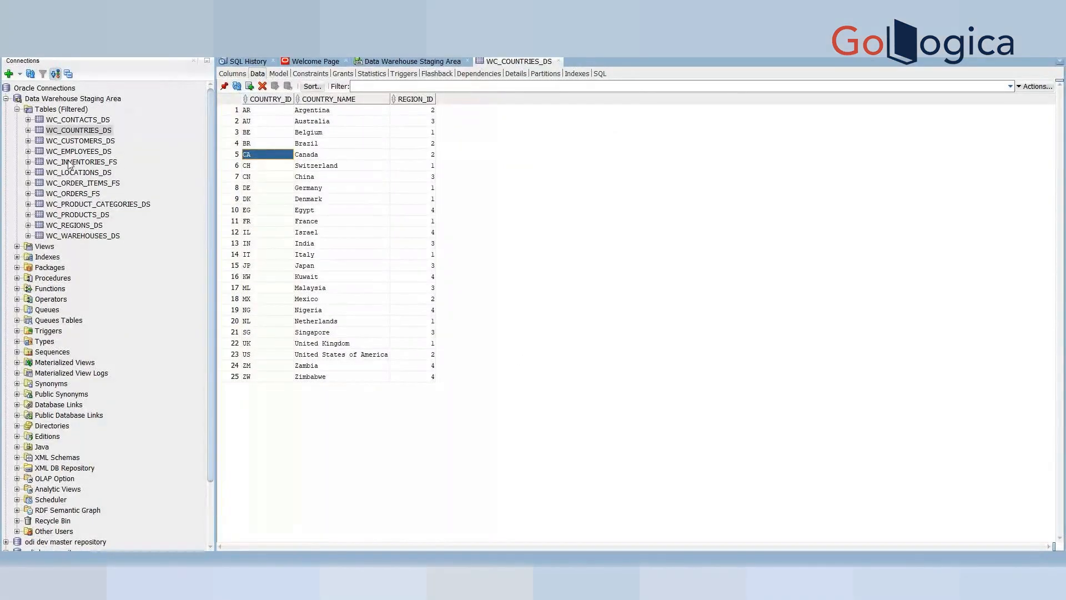
{"action": "left_click", "coordinate": [28, 161]}
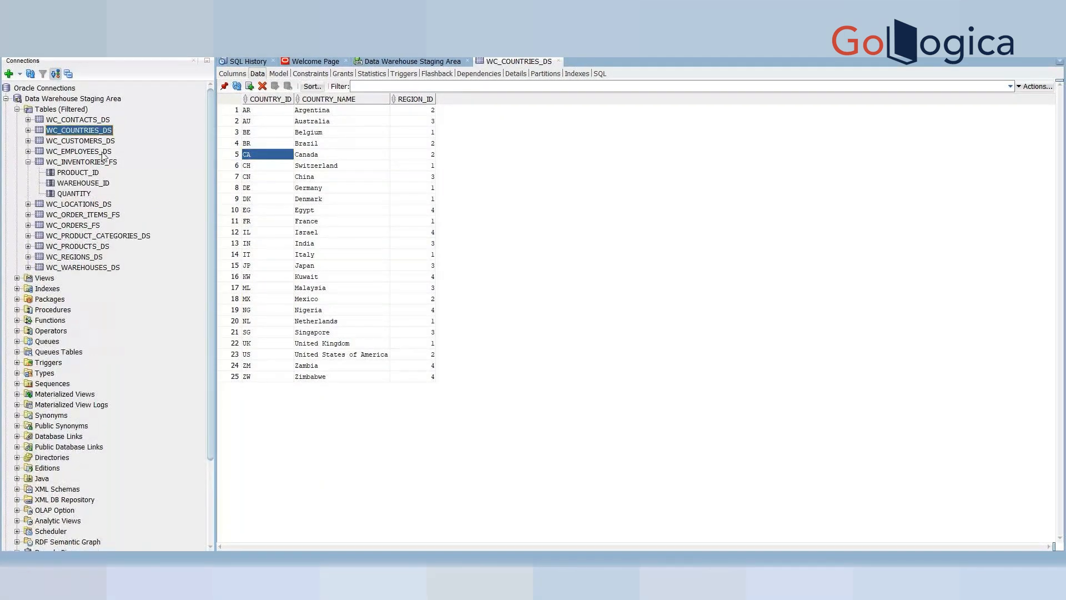
{"action": "left_click", "coordinate": [84, 162]}
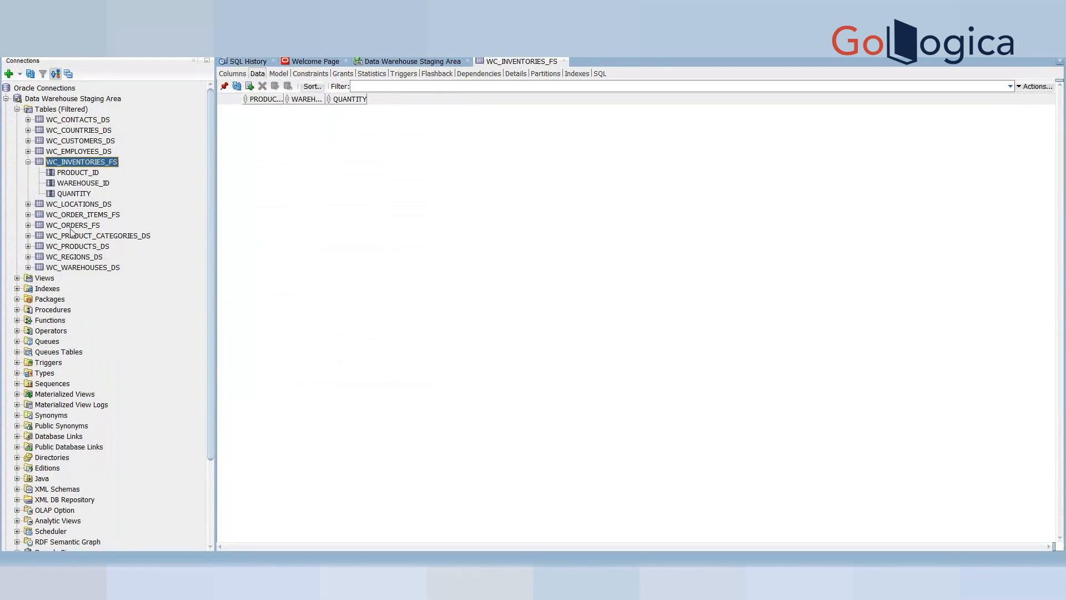
Collapse the Data Warehouse Staging Area connection and view the data of the ORDERS table in the sales_src connection
{"action": "left_click", "coordinate": [6, 99]}
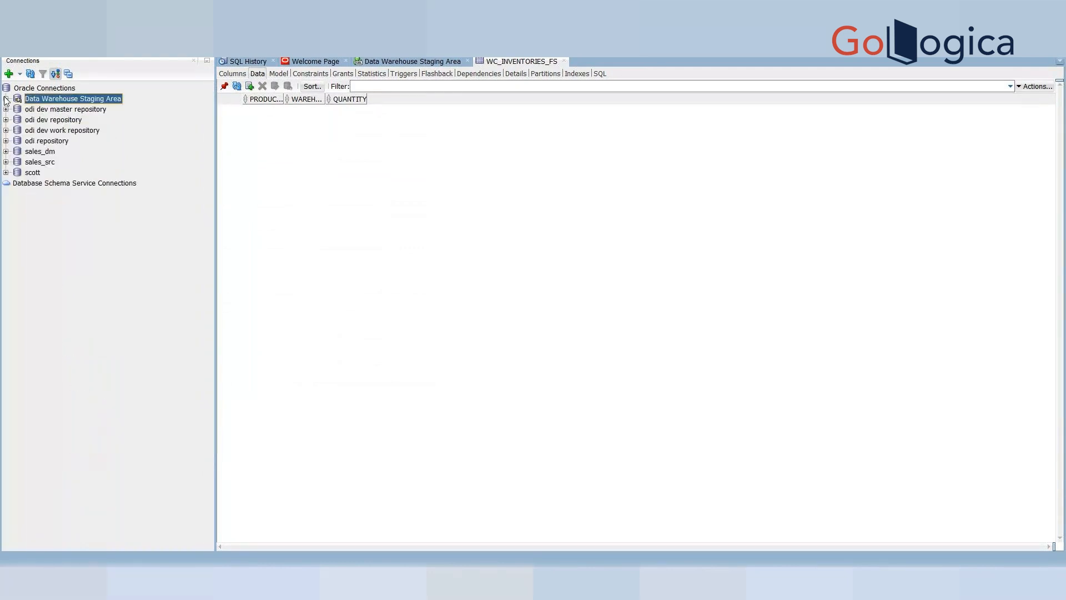
{"action": "left_click", "coordinate": [6, 162]}
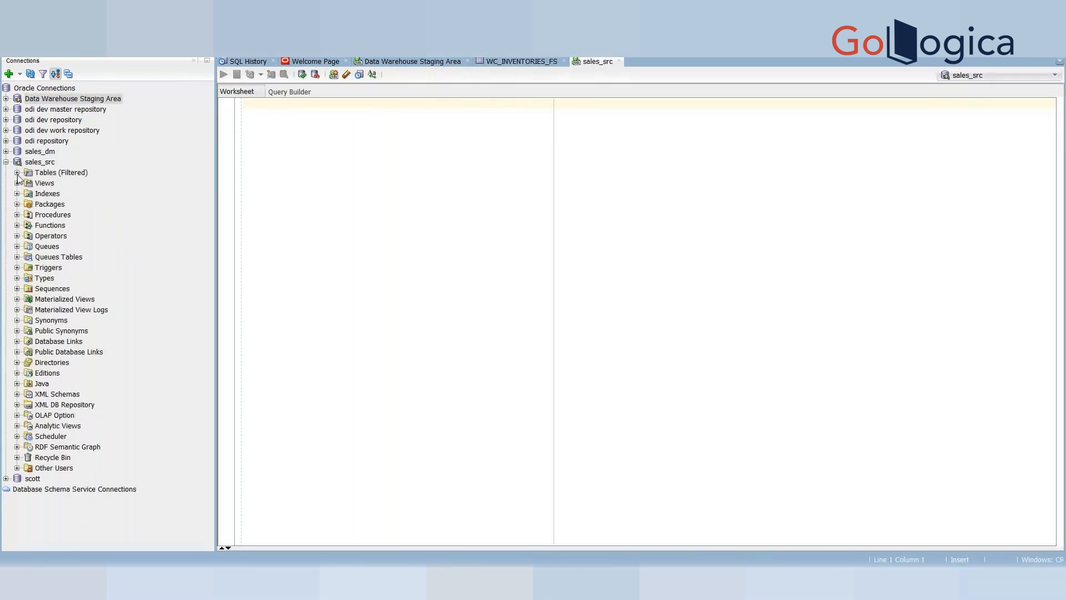
{"action": "left_click", "coordinate": [17, 173]}
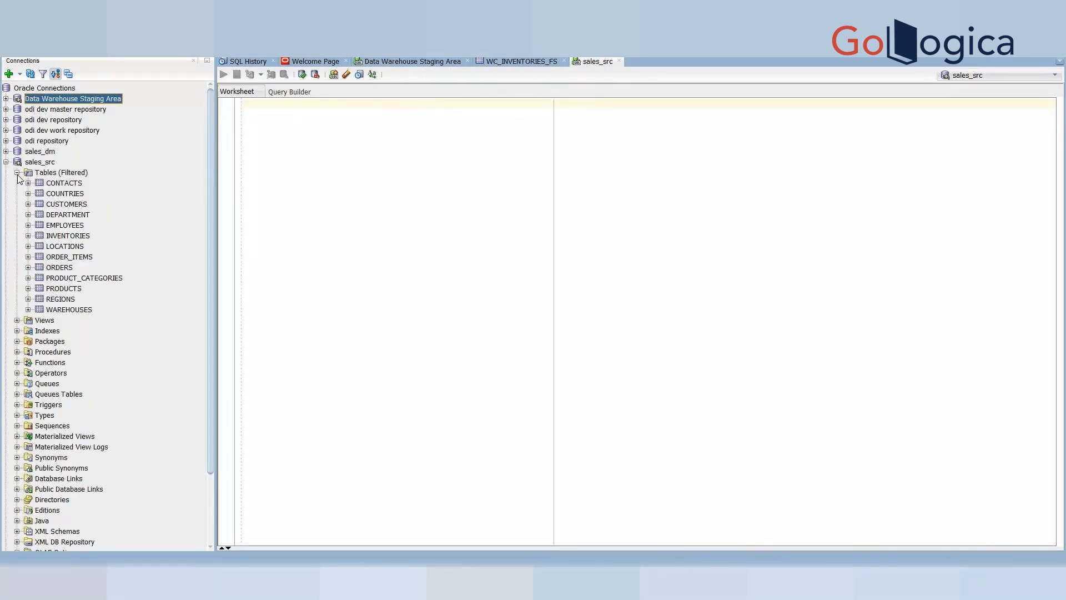
{"action": "left_click", "coordinate": [63, 269]}
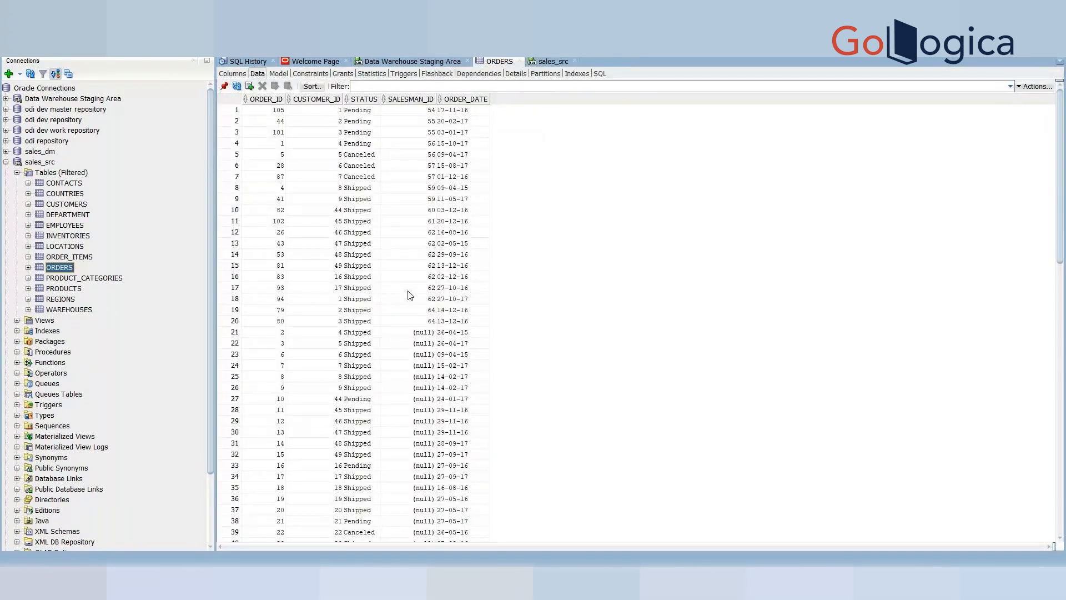
Count the rows of the ORDERS table and dismiss the count
{"action": "right_click", "coordinate": [410, 295]}
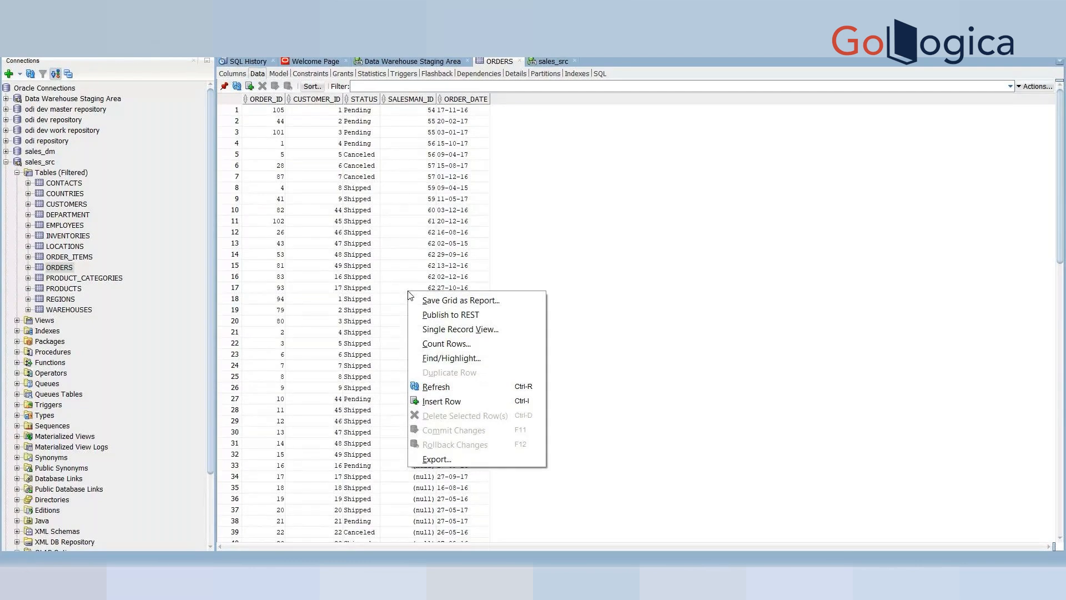
{"action": "left_click", "coordinate": [437, 343]}
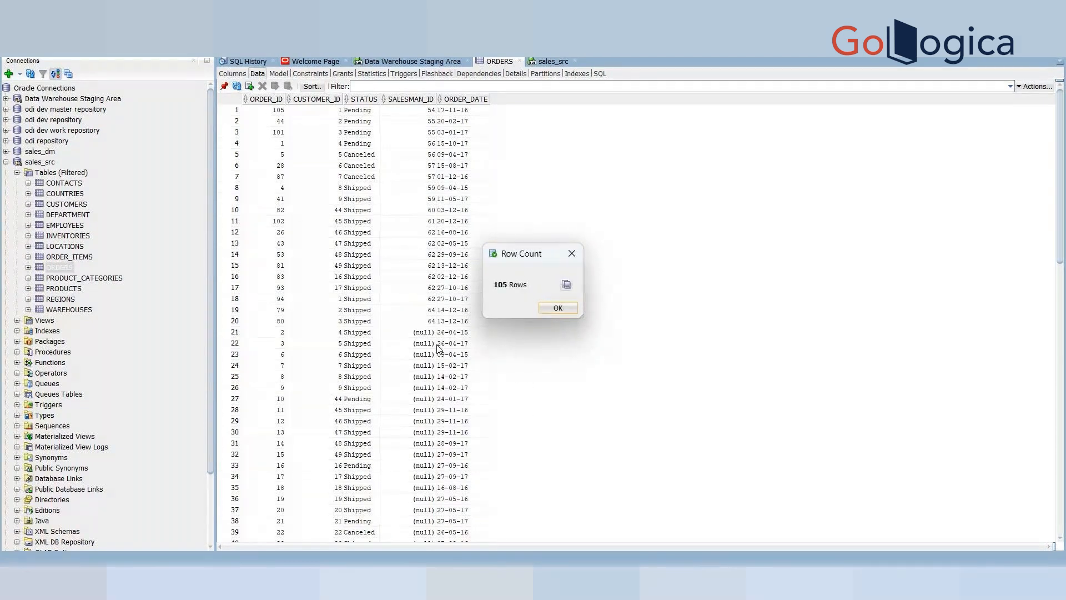
{"action": "left_click", "coordinate": [557, 308]}
{"action": "left_click", "coordinate": [60, 267]}
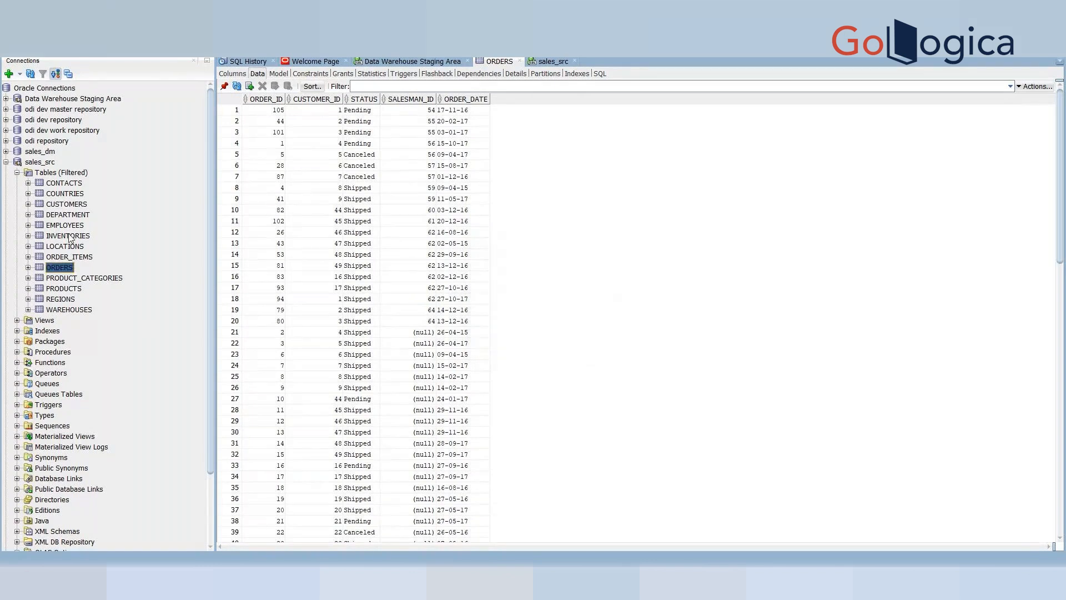
View the data of the ORDER_ITEMS table in sales_src and count its rows
{"action": "left_click", "coordinate": [70, 258]}
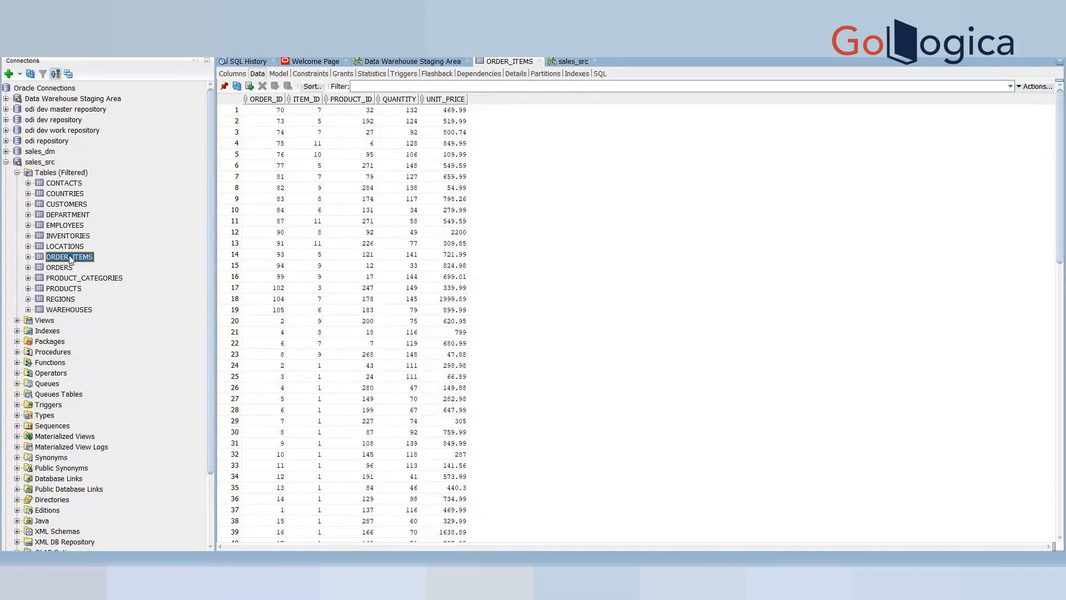
{"action": "left_click", "coordinate": [340, 187]}
{"action": "right_click", "coordinate": [341, 188]}
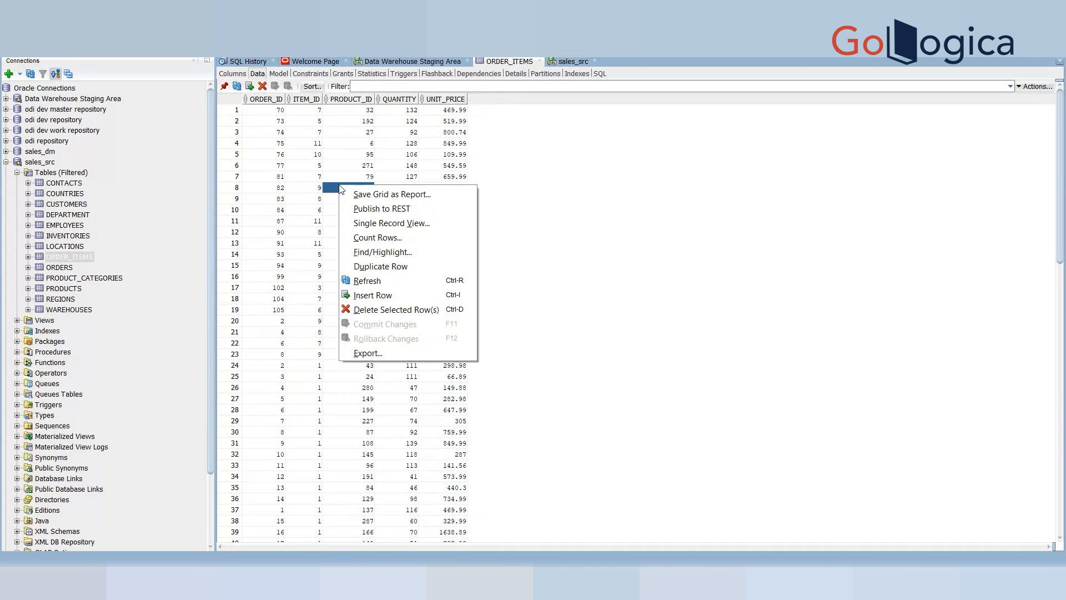
{"action": "left_click", "coordinate": [374, 237]}
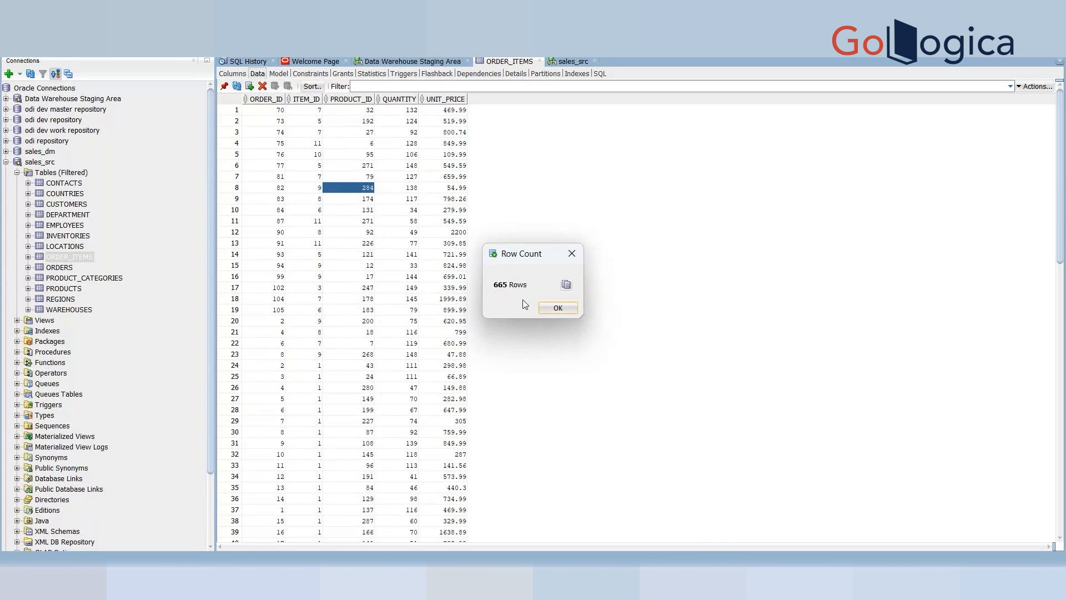
{"action": "left_click", "coordinate": [557, 309]}
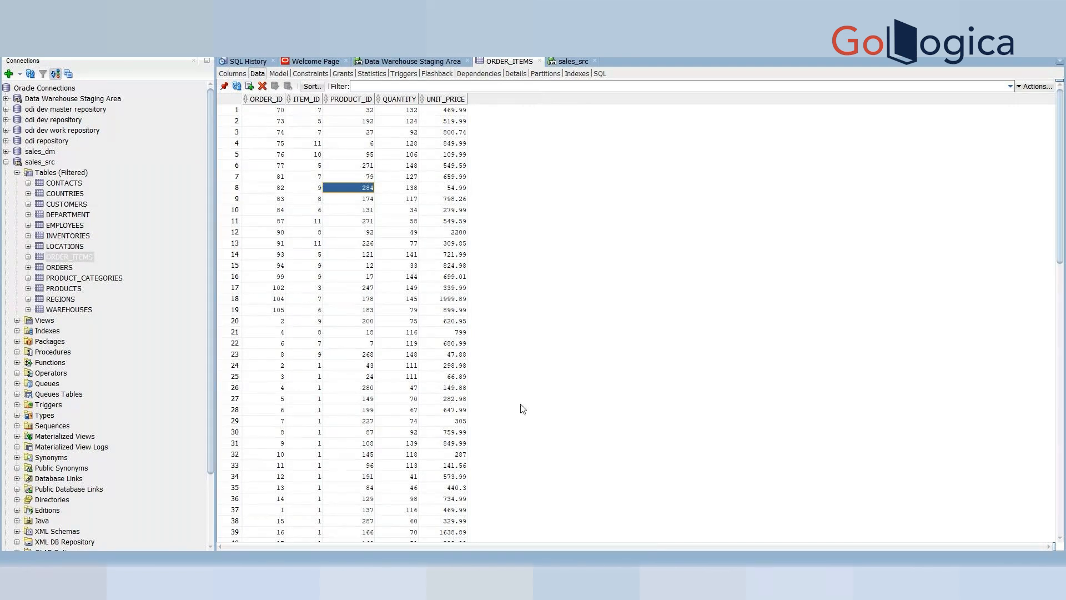
Open Staging Tables Script from the oracle-sample-database (1) folder in Downloads and select its entire text
{"action": "mouse_move", "coordinate": [565, 583]}
{"action": "left_click", "coordinate": [564, 516]}
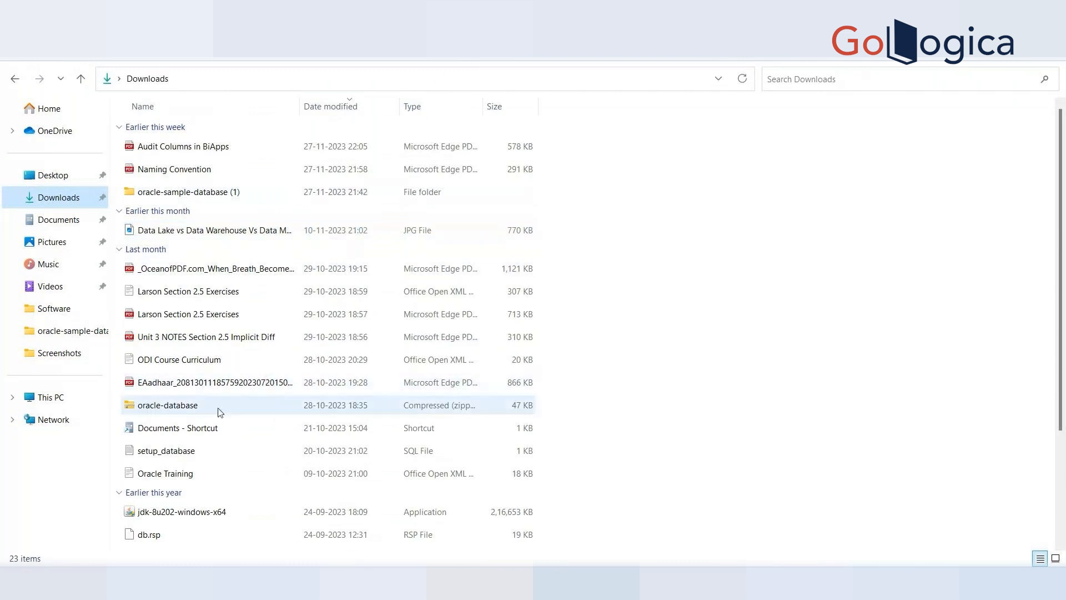
{"action": "double_click", "coordinate": [225, 194]}
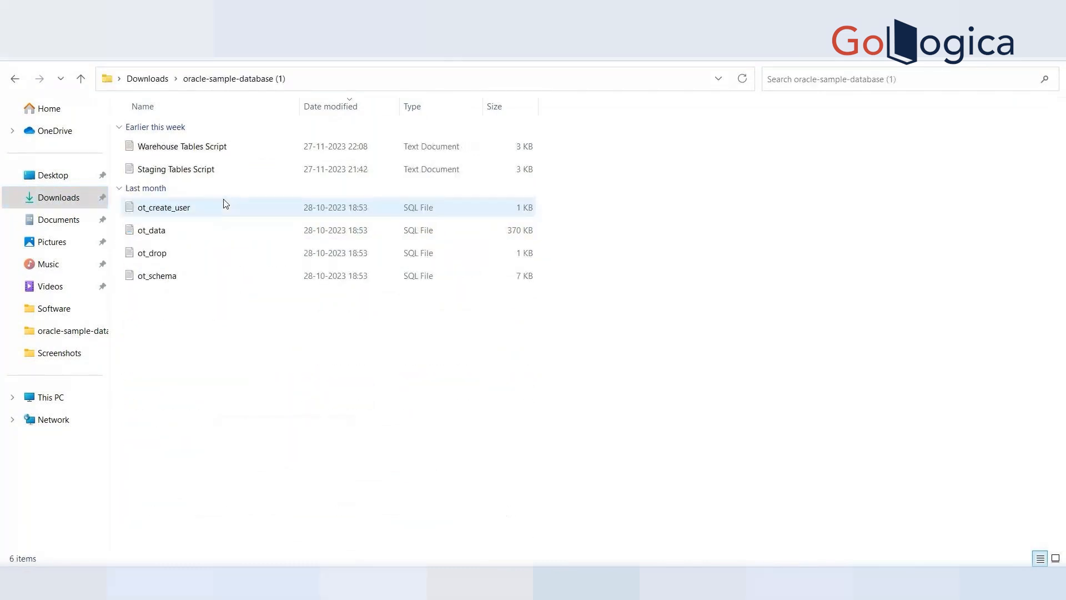
{"action": "left_click", "coordinate": [190, 173]}
{"action": "double_click", "coordinate": [190, 174]}
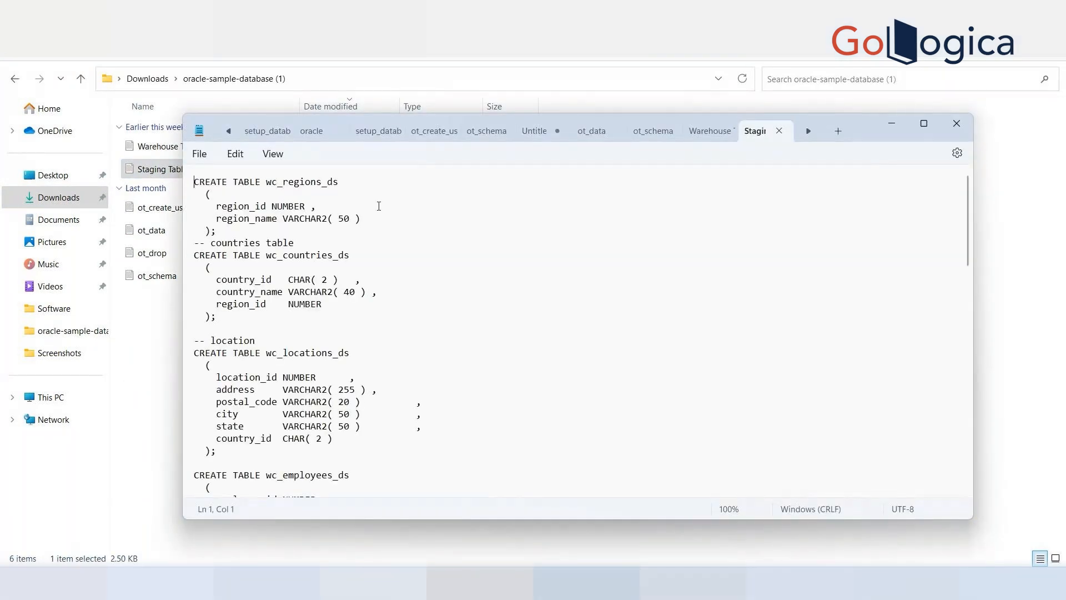
{"action": "key", "text": "ctrl+a"}
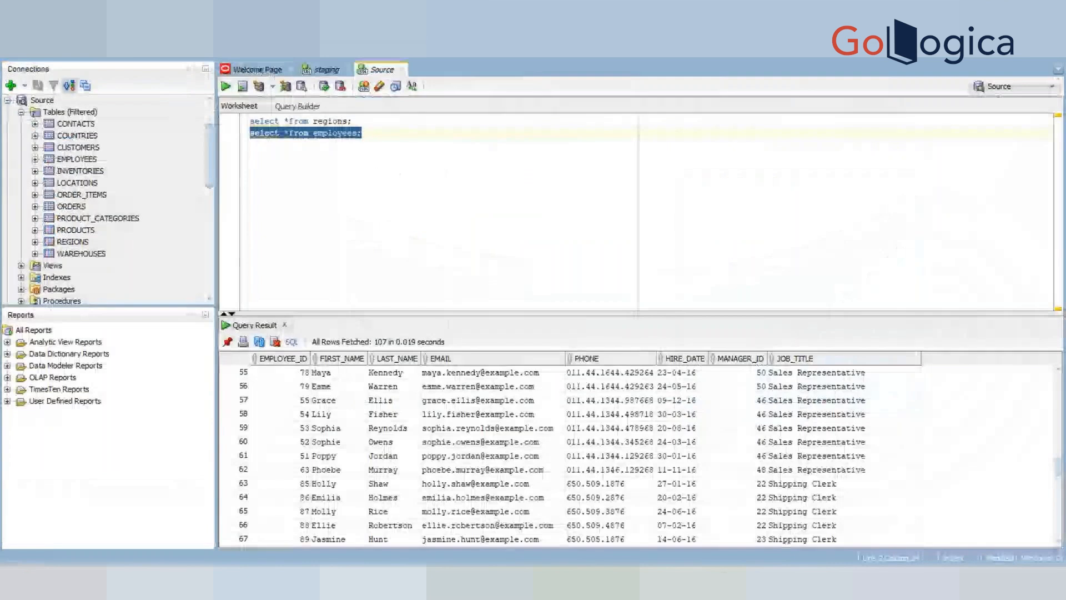
Collapse the Source connection's tables and the connection itself, and expand the staging connection
{"action": "left_click", "coordinate": [21, 113]}
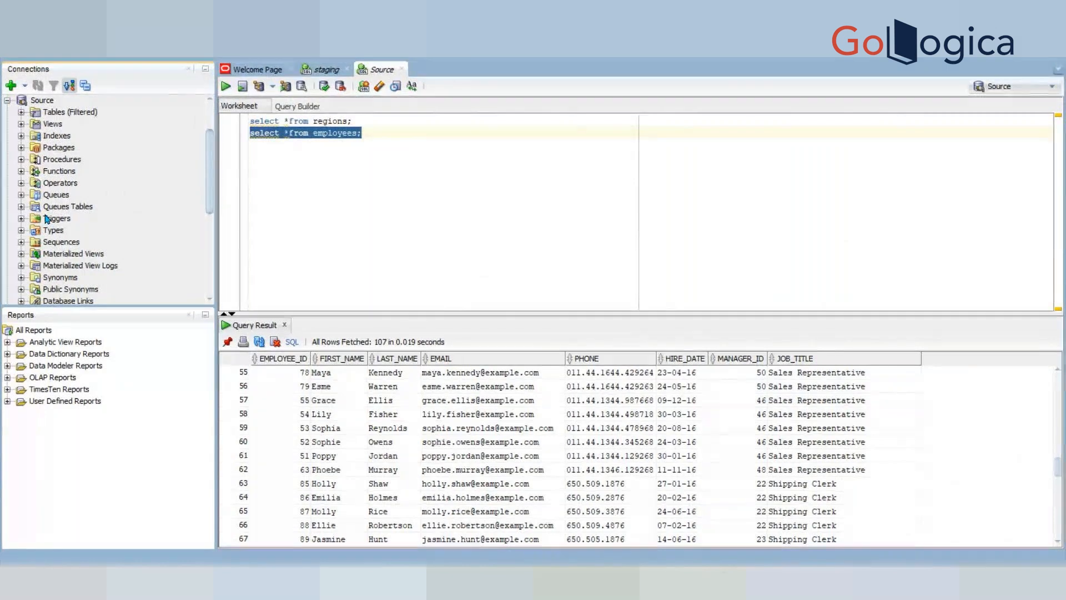
{"action": "left_click", "coordinate": [7, 101]}
{"action": "left_click", "coordinate": [8, 173]}
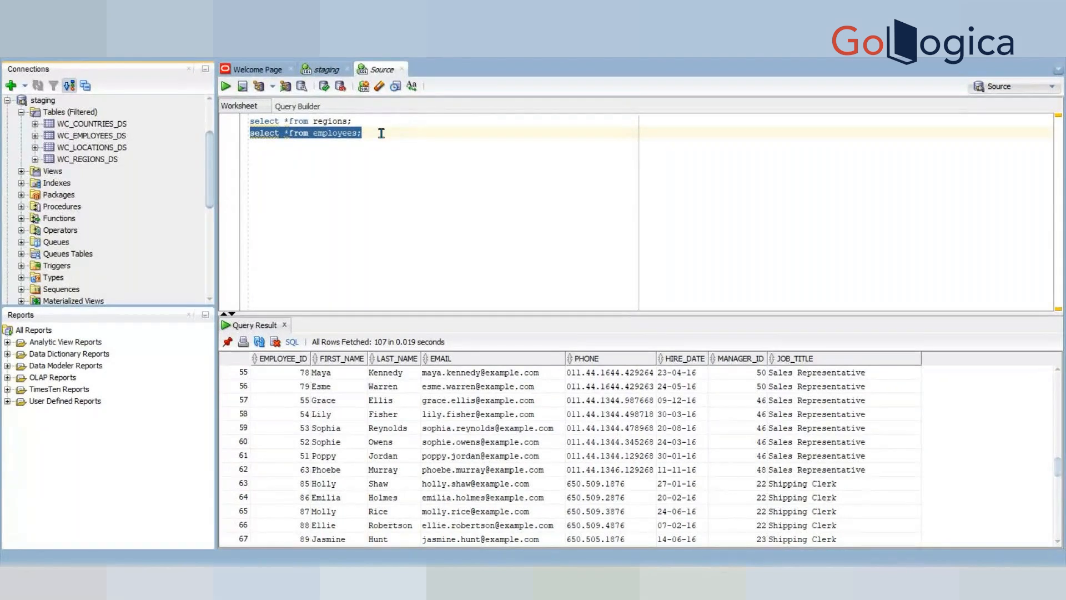
Close the Source worksheet without saving its changes
{"action": "left_click", "coordinate": [381, 133]}
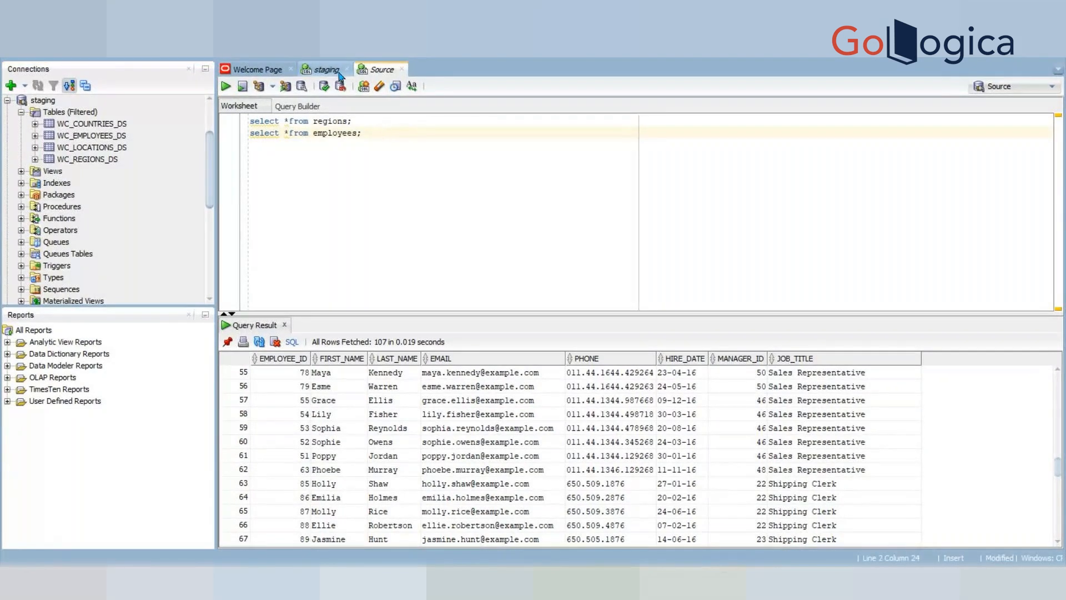
{"action": "left_click", "coordinate": [402, 69]}
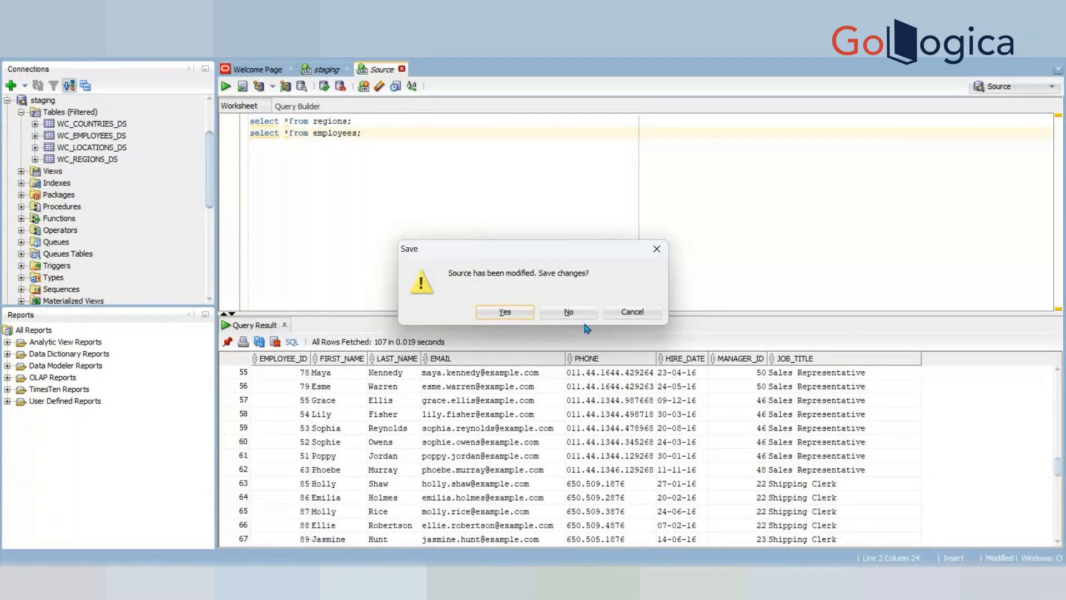
{"action": "left_click", "coordinate": [568, 311]}
Replace "select *from" with "drop" in the wc_regions_ds statement on the first line of the staging worksheet
{"action": "left_click", "coordinate": [410, 136]}
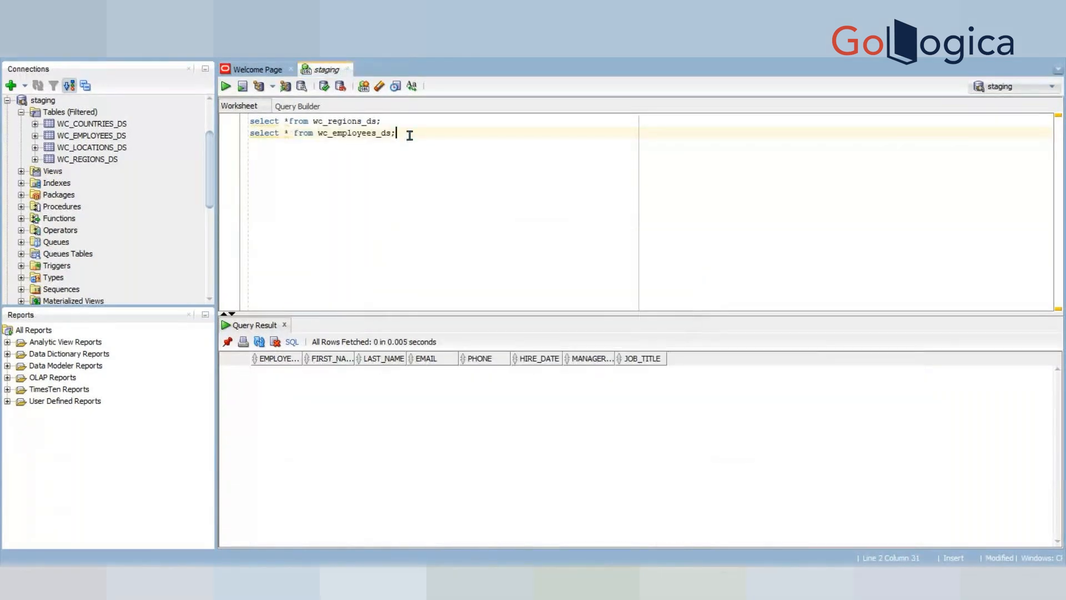
{"action": "left_click", "coordinate": [315, 121]}
{"action": "key", "text": "BackSpace"}
{"action": "key", "text": "BackSpace"}
{"action": "key", "text": "BackSpace"}
{"action": "key", "text": "BackSpace"}
{"action": "key", "text": "BackSpace"}
{"action": "key", "text": "BackSpace"}
{"action": "key", "text": "BackSpace"}
{"action": "key", "text": "BackSpace"}
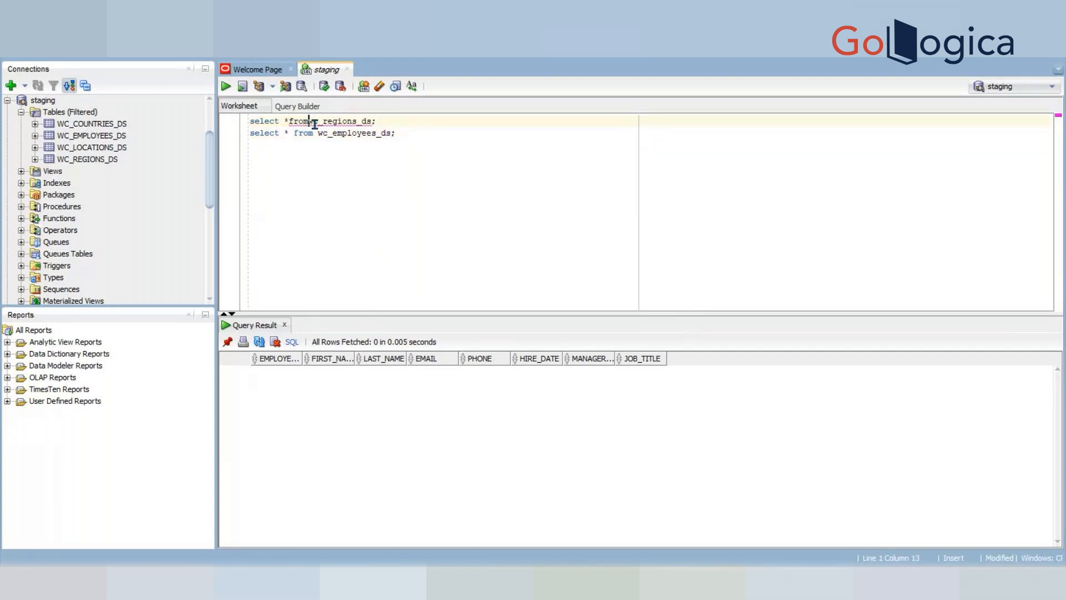
{"action": "key", "text": "BackSpace"}
{"action": "key", "text": "BackSpace"}
{"action": "key", "text": "BackSpace"}
{"action": "key", "text": "BackSpace"}
{"action": "key", "text": "BackSpace"}
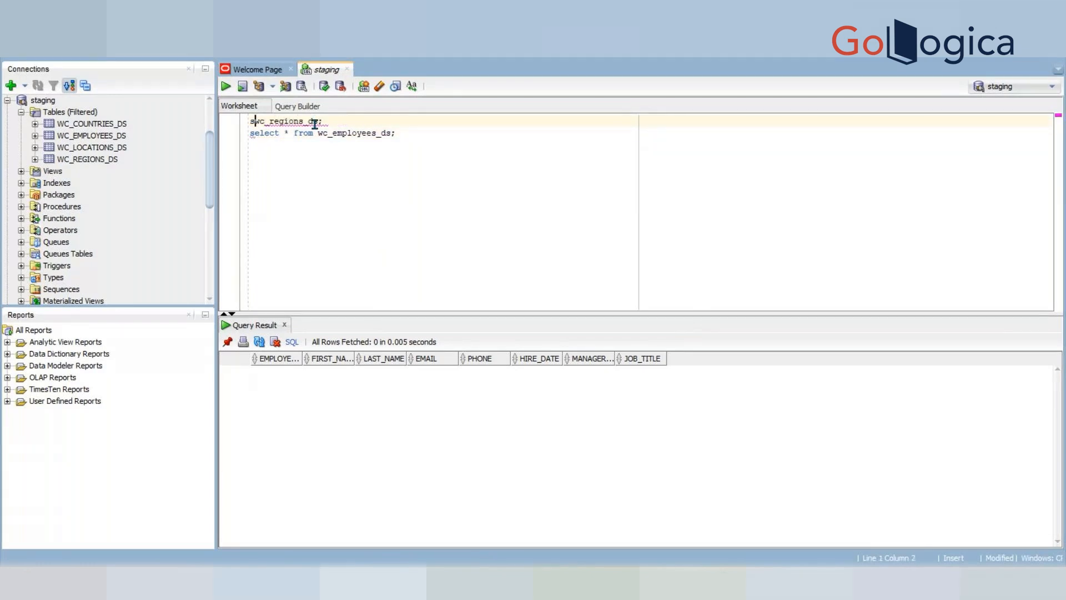
{"action": "type", "text": "drop"}
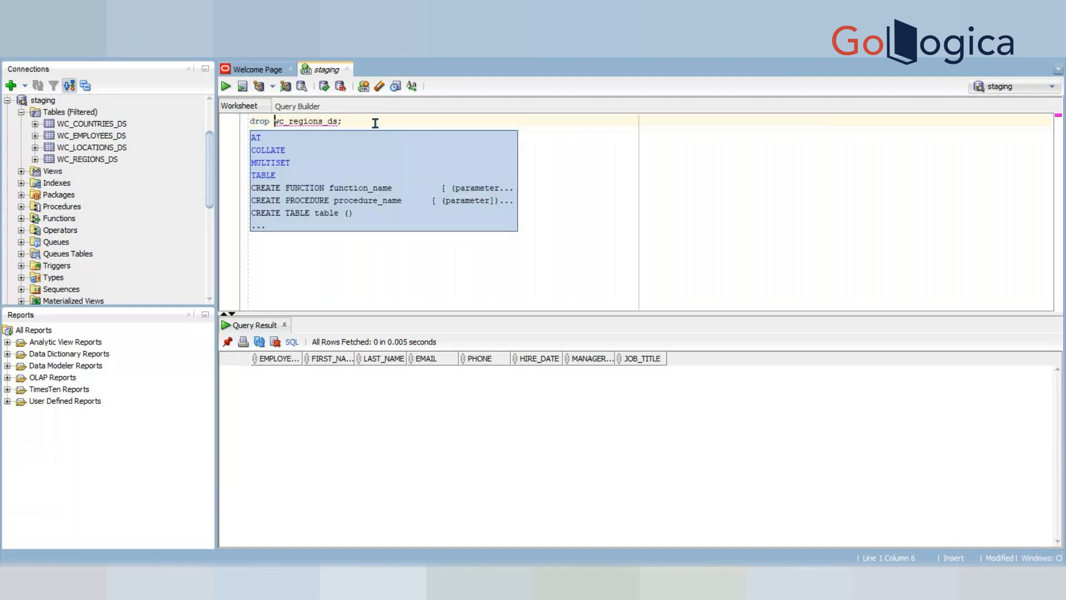
Try to run only the "drop wc_regions_ds;" statement in the staging worksheet
{"action": "left_click", "coordinate": [345, 125]}
{"action": "left_click_drag", "start_coordinate": [345, 125], "coordinate": [249, 122]}
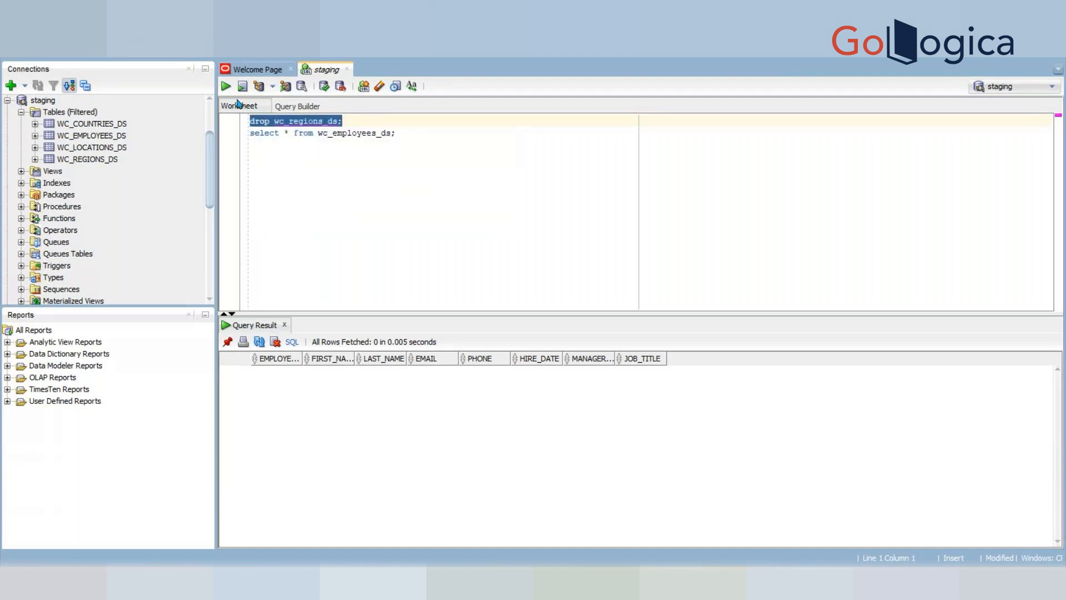
{"action": "left_click", "coordinate": [226, 87]}
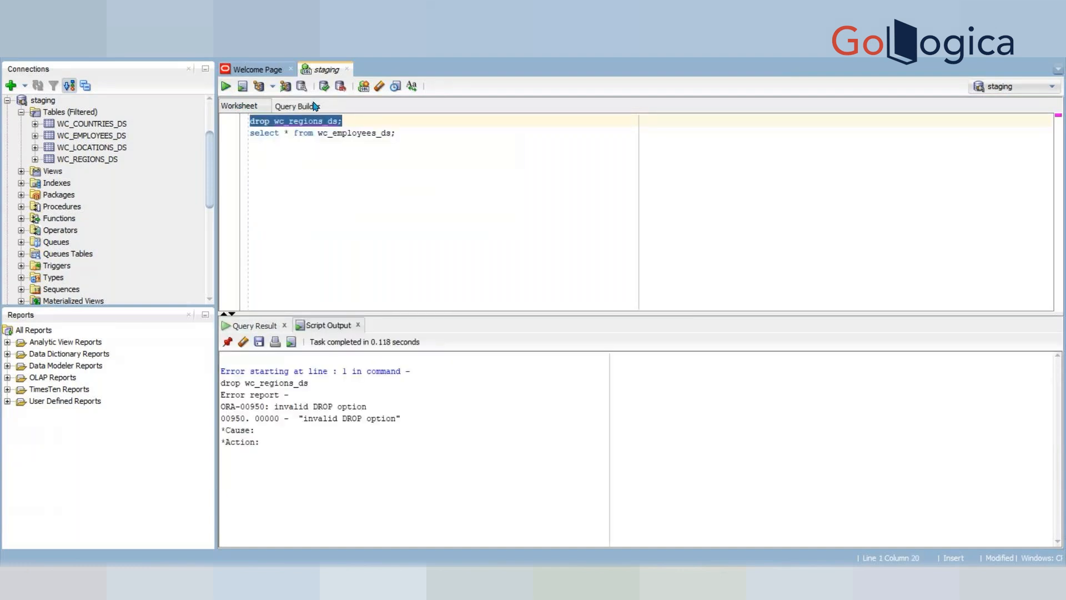
Correct the first statement to "drop table wc_regions_ds;" and run only that statement
{"action": "left_click", "coordinate": [319, 134]}
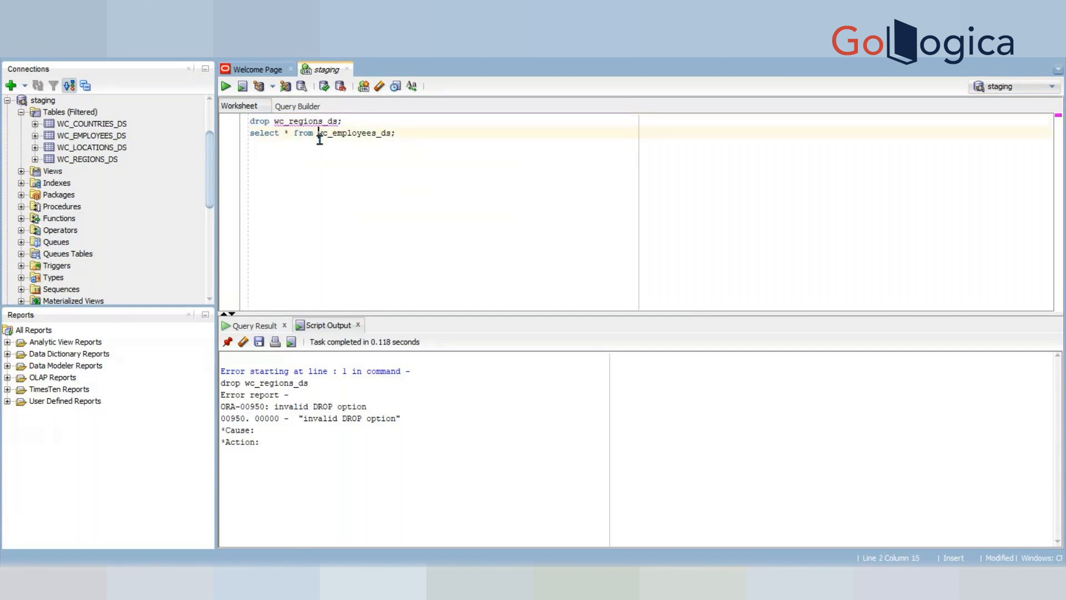
{"action": "left_click", "coordinate": [270, 121]}
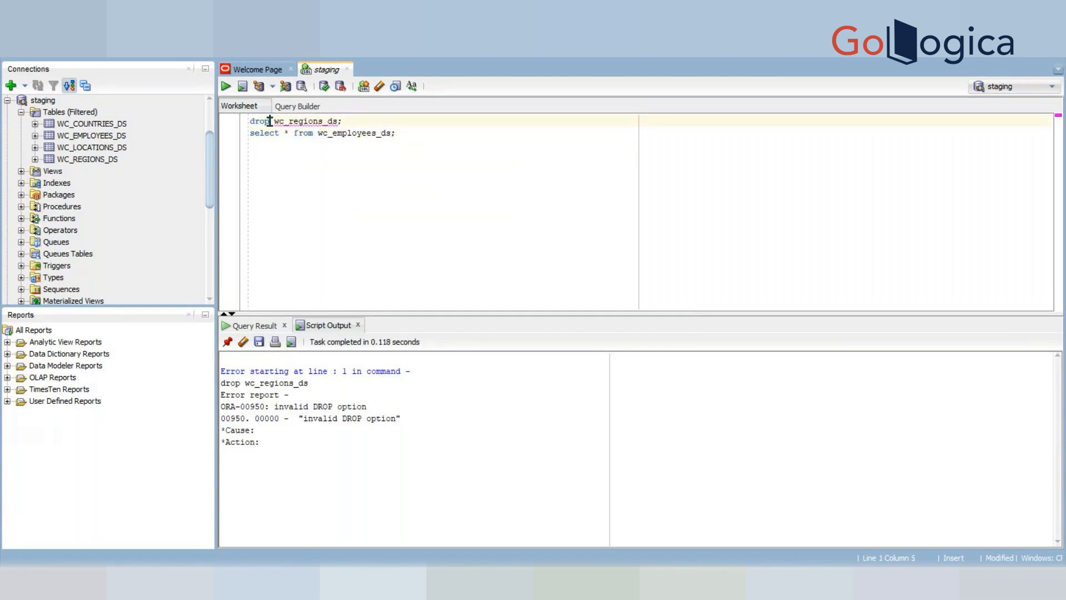
{"action": "type", "text": "table"}
{"action": "left_click", "coordinate": [322, 210]}
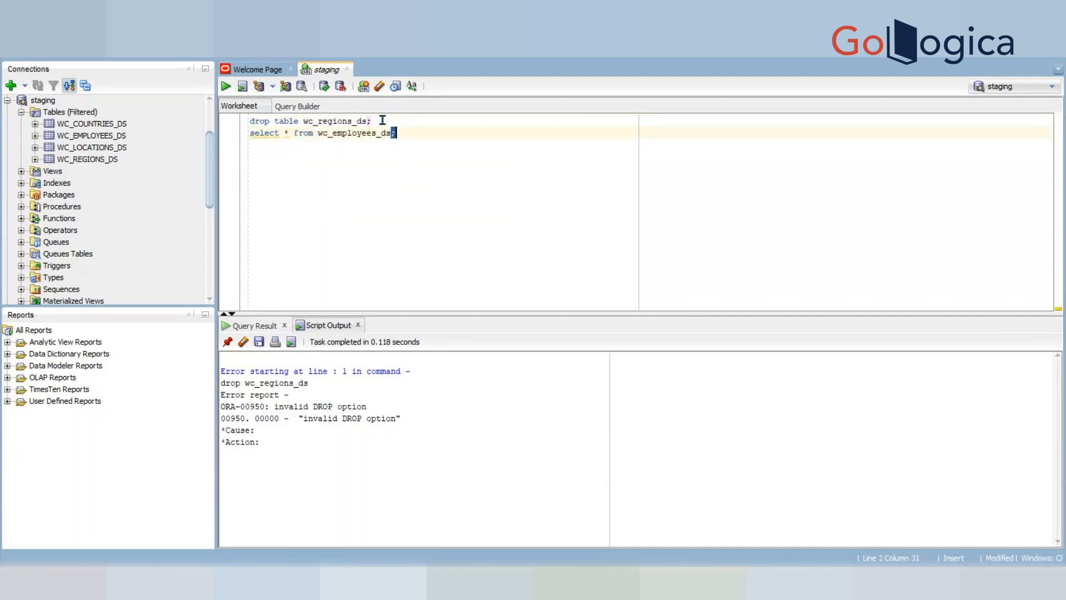
{"action": "left_click_drag", "start_coordinate": [382, 120], "coordinate": [250, 121]}
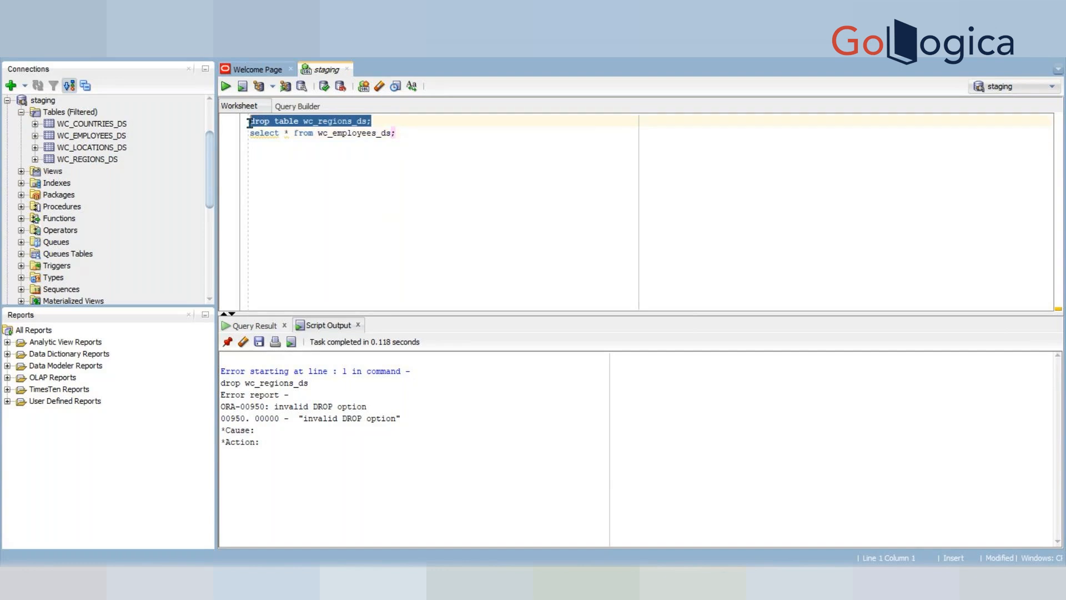
{"action": "left_click", "coordinate": [226, 86]}
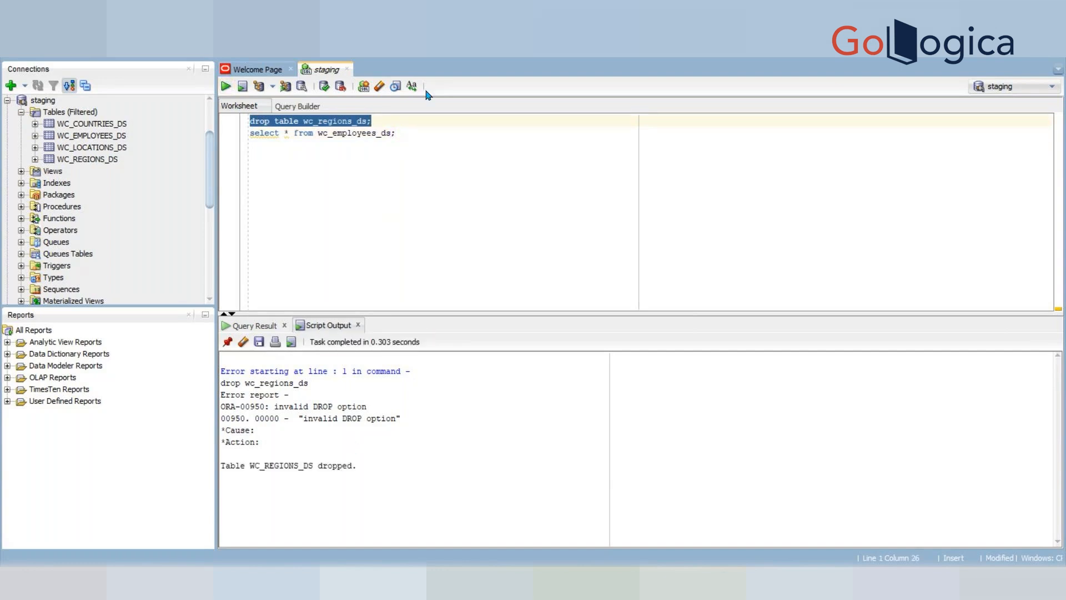
Remove the table name wc_regions_ds from the drop statement on the first line of the staging worksheet
{"action": "left_click_drag", "start_coordinate": [368, 121], "coordinate": [304, 121]}
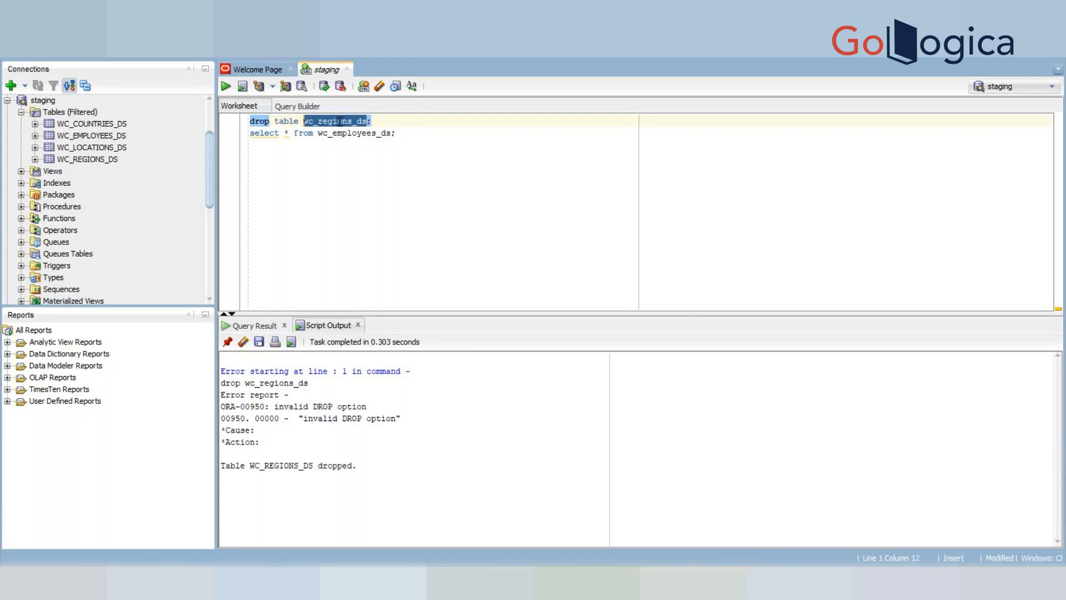
{"action": "key", "text": "Delete"}
{"action": "double_click", "coordinate": [339, 133]}
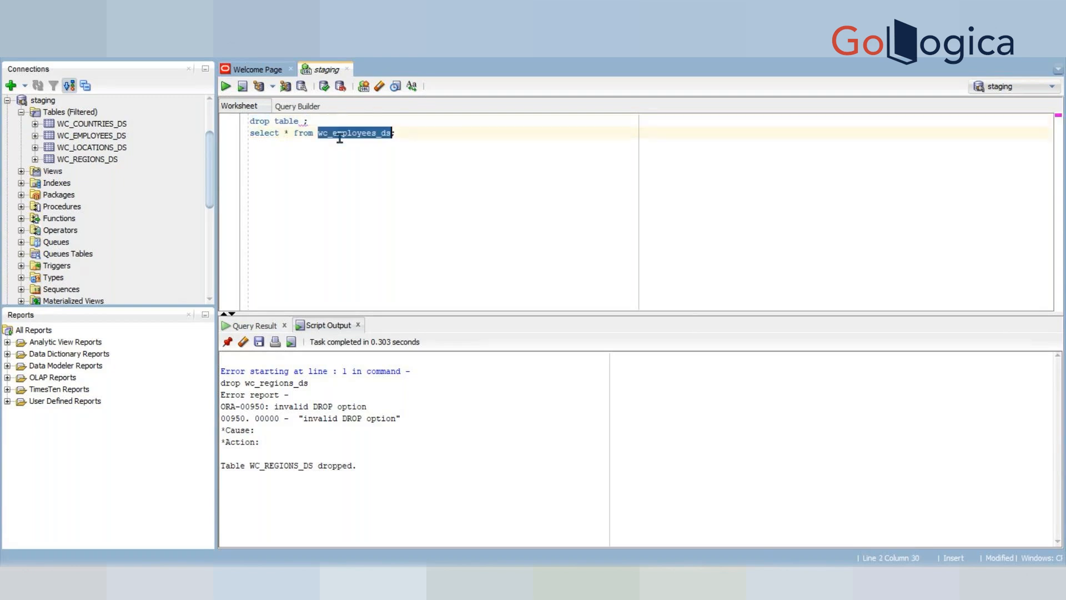
{"action": "left_click", "coordinate": [305, 121]}
{"action": "type", "text": "https://meet.goto.com/571736973"}
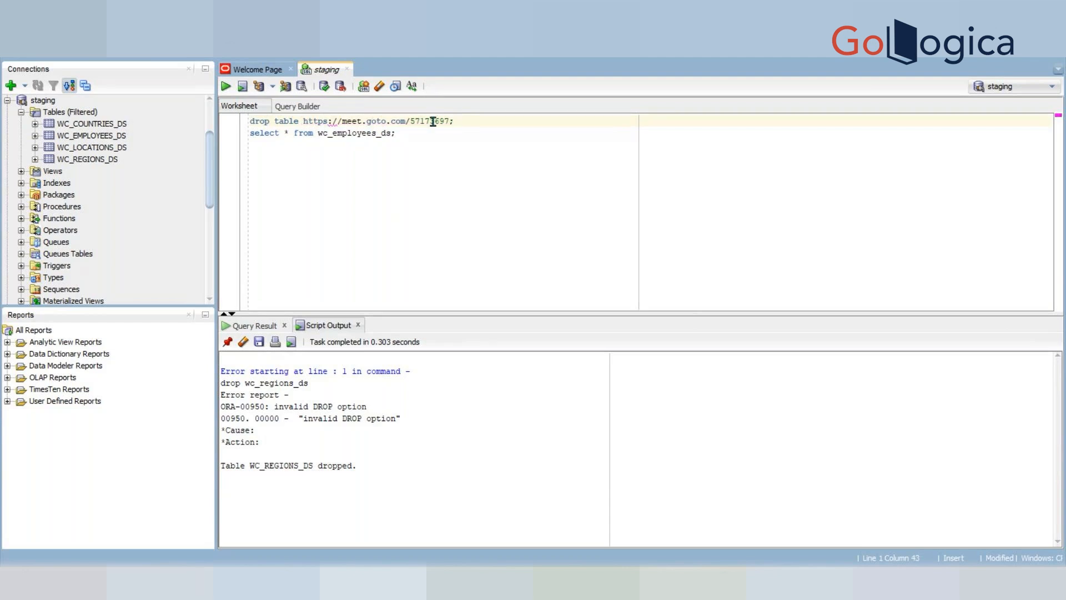
{"action": "key", "text": "BackSpace"}
{"action": "key", "text": "BackSpace"}
{"action": "key", "text": "BackSpace"}
{"action": "key", "text": "BackSpace"}
{"action": "key", "text": "BackSpace"}
{"action": "key", "text": "BackSpace"}
{"action": "key", "text": "BackSpace"}
{"action": "key", "text": "BackSpace"}
{"action": "key", "text": "BackSpace"}
{"action": "key", "text": "BackSpace"}
{"action": "key", "text": "BackSpace"}
{"action": "key", "text": "BackSpace"}
{"action": "key", "text": "BackSpace"}
{"action": "key", "text": "BackSpace"}
{"action": "key", "text": "BackSpace"}
{"action": "key", "text": "BackSpace"}
{"action": "key", "text": "BackSpace"}
{"action": "key", "text": "BackSpace"}
{"action": "key", "text": "BackSpace"}
{"action": "key", "text": "BackSpace"}
{"action": "key", "text": "BackSpace"}
{"action": "key", "text": "BackSpace"}
{"action": "key", "text": "BackSpace"}
{"action": "key", "text": "BackSpace"}
{"action": "key", "text": "BackSpace"}
{"action": "key", "text": "BackSpace"}
{"action": "key", "text": "BackSpace"}
{"action": "key", "text": "BackSpace"}
{"action": "key", "text": "BackSpace"}
{"action": "key", "text": "BackSpace"}
{"action": "key", "text": "BackSpace"}
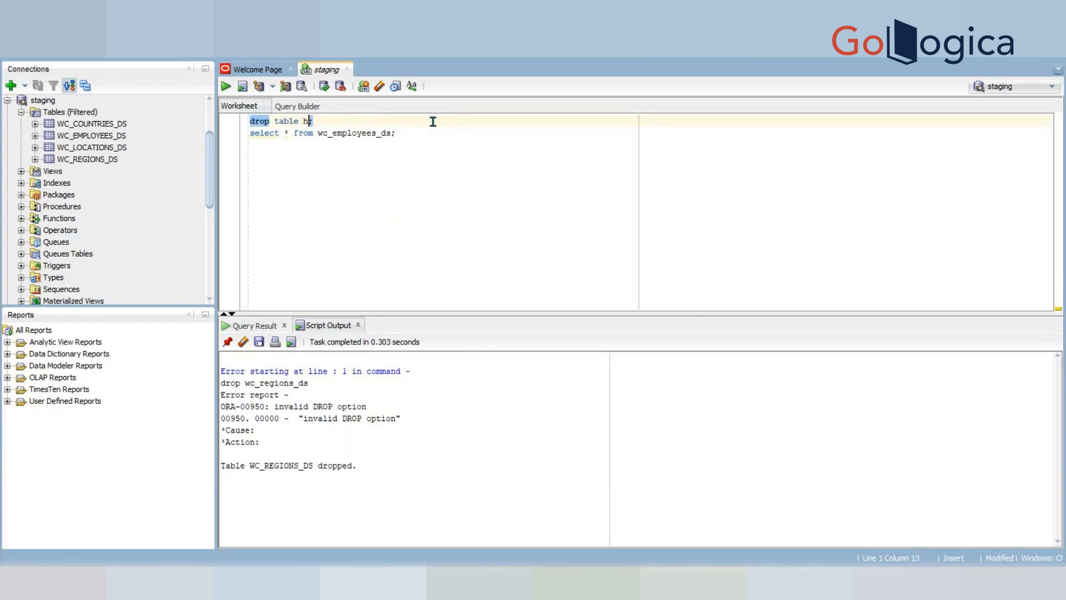
Complete the first statement as "drop table wc_employee_ds;" and try to run only that statement
{"action": "type", "text": "wc_employee-"}
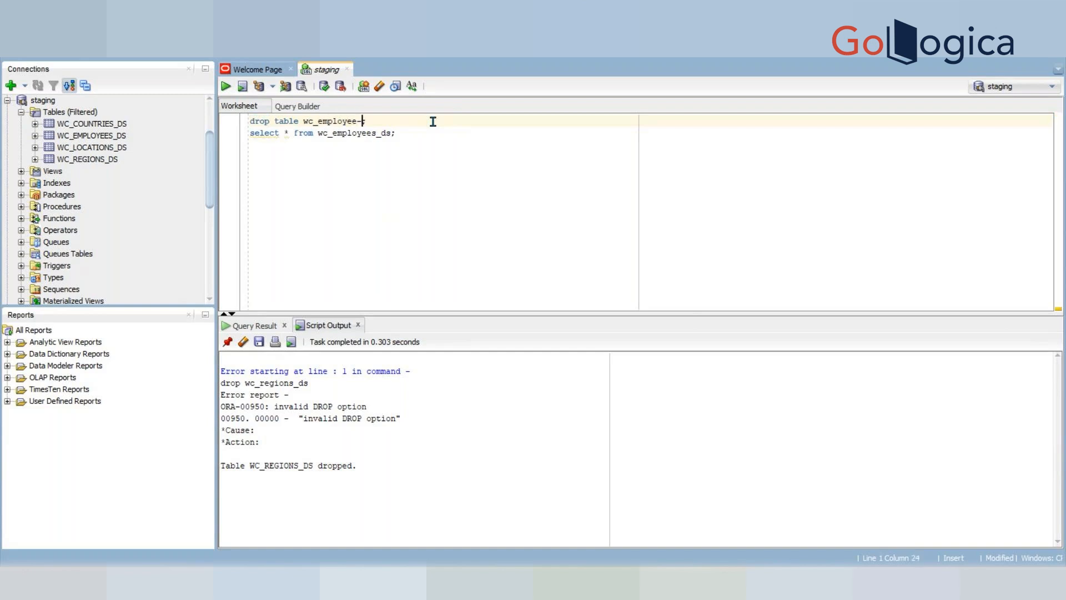
{"action": "key", "text": "BackSpace"}
{"action": "type", "text": "_ds"}
{"action": "left_click_drag", "start_coordinate": [380, 122], "coordinate": [245, 126]}
{"action": "left_click", "coordinate": [226, 86]}
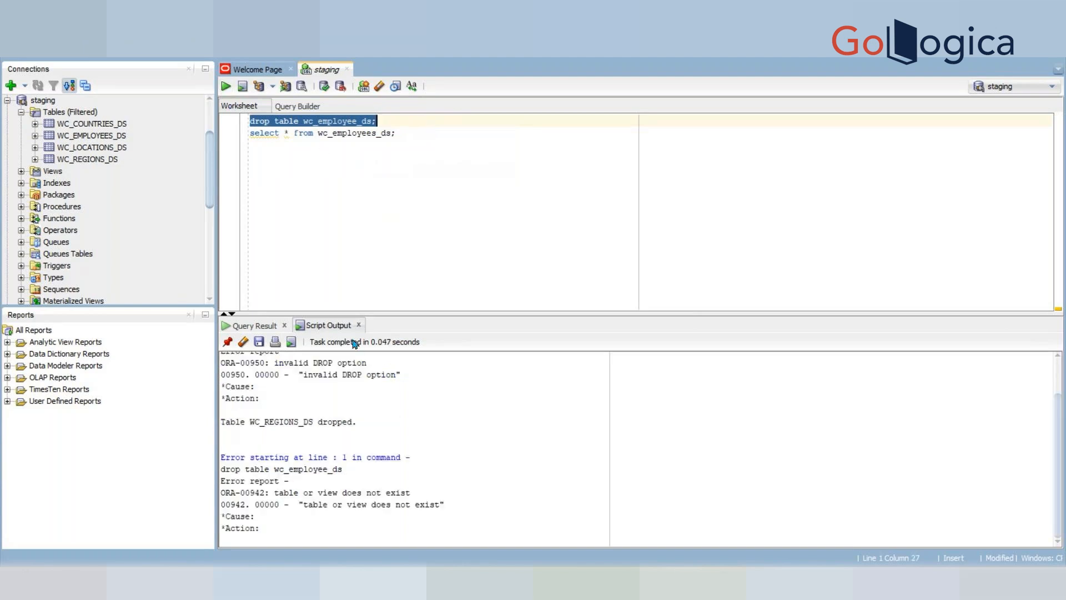
Correct the table name in the drop statement to wc_employees_ds and run only that statement
{"action": "left_click", "coordinate": [342, 236]}
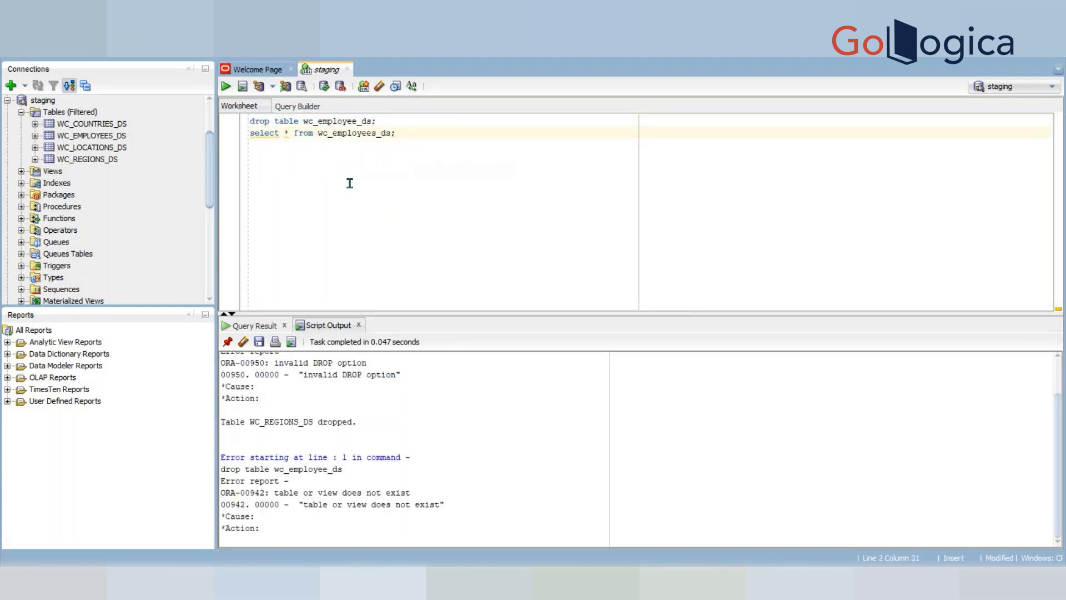
{"action": "left_click", "coordinate": [357, 121]}
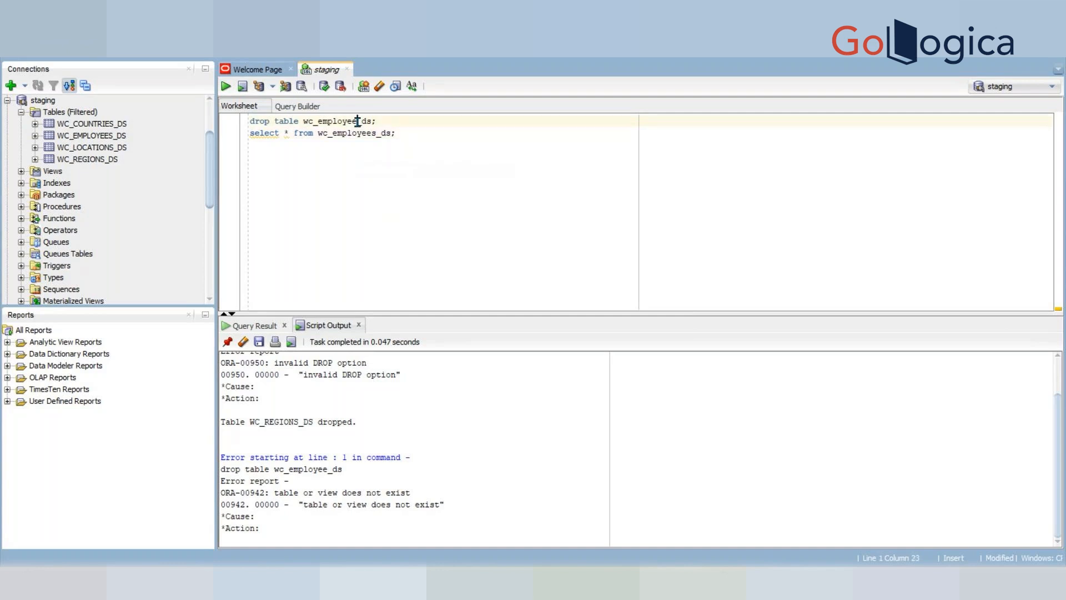
{"action": "type", "text": "s"}
{"action": "left_click_drag", "start_coordinate": [381, 121], "coordinate": [248, 122]}
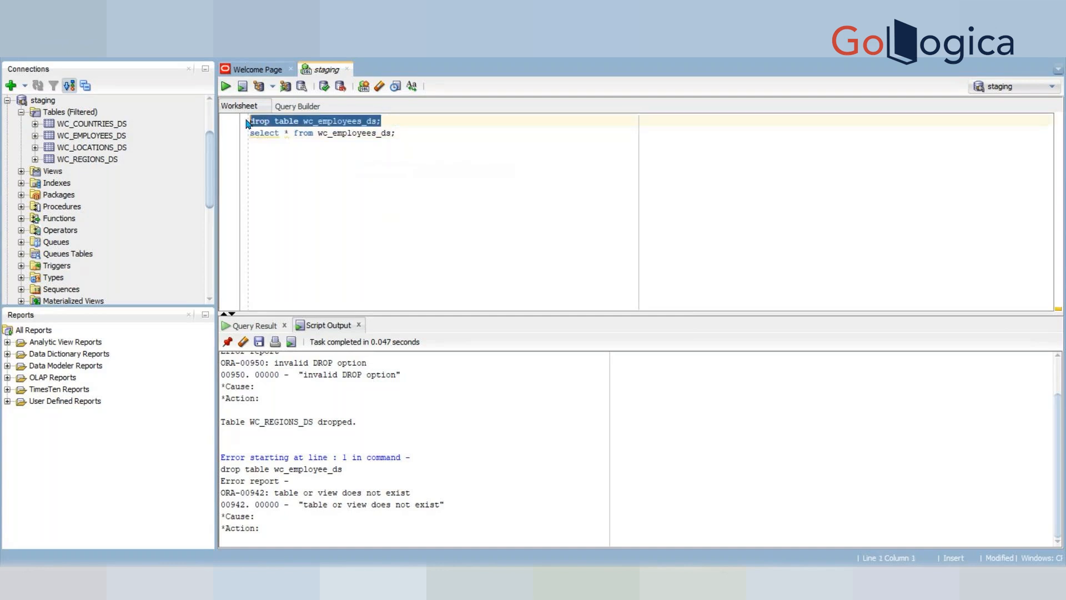
{"action": "left_click", "coordinate": [225, 86]}
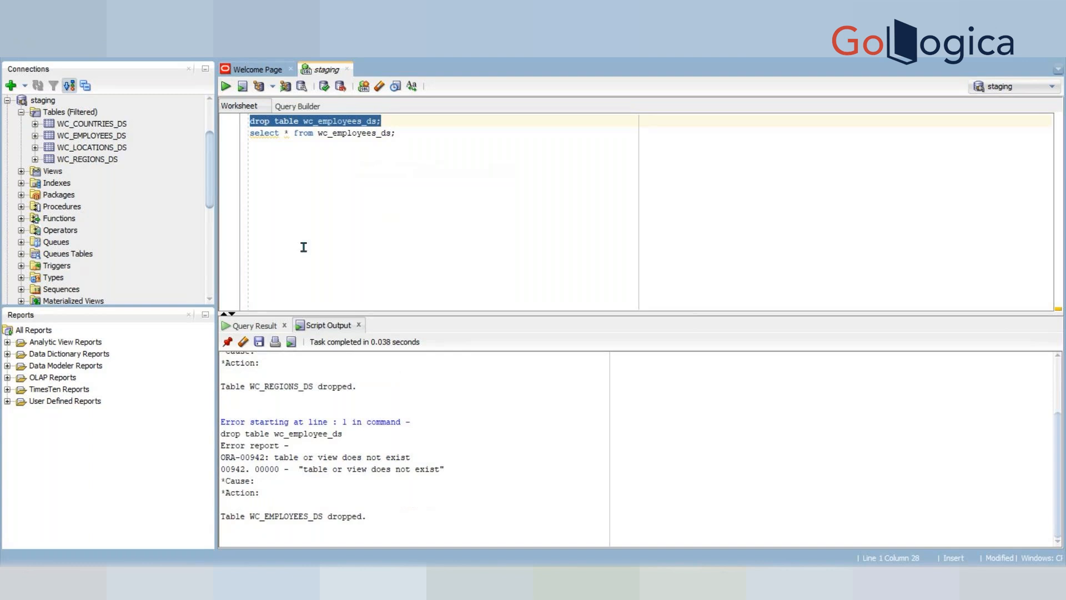
Change the drop statement to "drop table wc_Locations_ds;" and run only that statement
{"action": "left_click", "coordinate": [377, 121]}
{"action": "key", "text": "BackSpace"}
{"action": "key", "text": "BackSpace"}
{"action": "key", "text": "BackSpace"}
{"action": "key", "text": "BackSpace"}
{"action": "key", "text": "BackSpace"}
{"action": "key", "text": "BackSpace"}
{"action": "key", "text": "BackSpace"}
{"action": "key", "text": "BackSpace"}
{"action": "key", "text": "BackSpace"}
{"action": "key", "text": "BackSpace"}
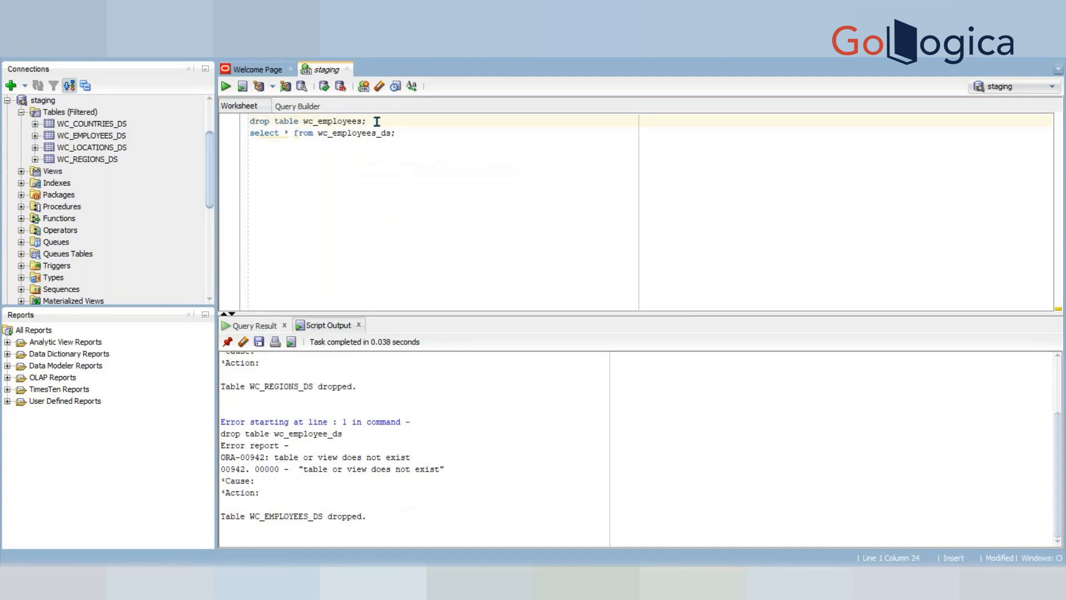
{"action": "key", "text": "BackSpace"}
{"action": "key", "text": "BackSpace"}
{"action": "key", "text": "BackSpace"}
{"action": "key", "text": "BackSpace"}
{"action": "type", "text": "c_Locations_ds"}
{"action": "left_click_drag", "start_coordinate": [393, 122], "coordinate": [251, 118]}
{"action": "left_click", "coordinate": [226, 86]}
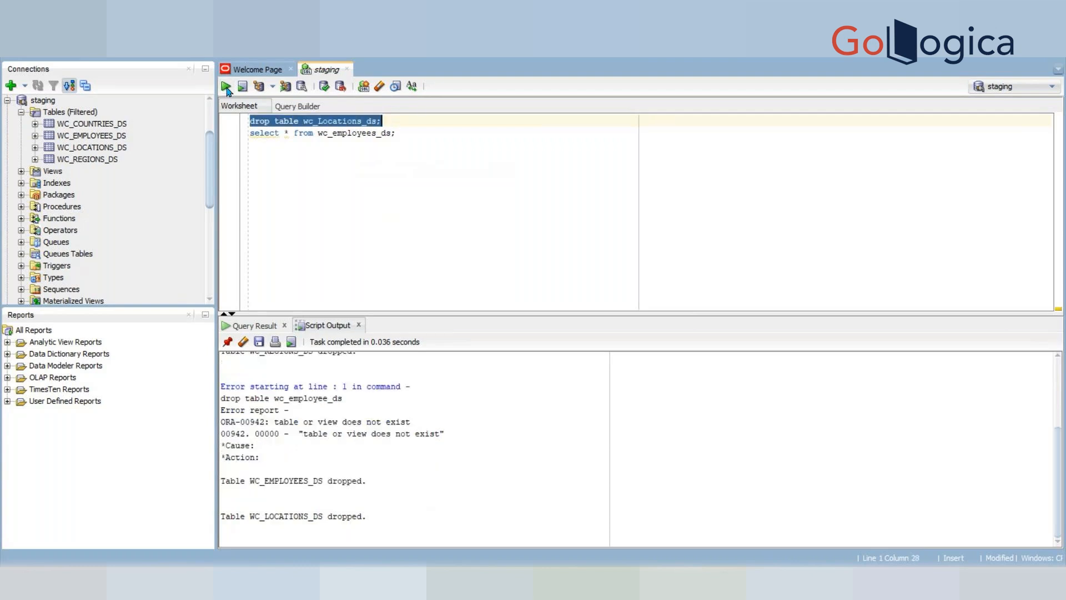
Change the drop statement to "drop table wc_countries_ds;" and run only that statement
{"action": "left_click", "coordinate": [361, 122]}
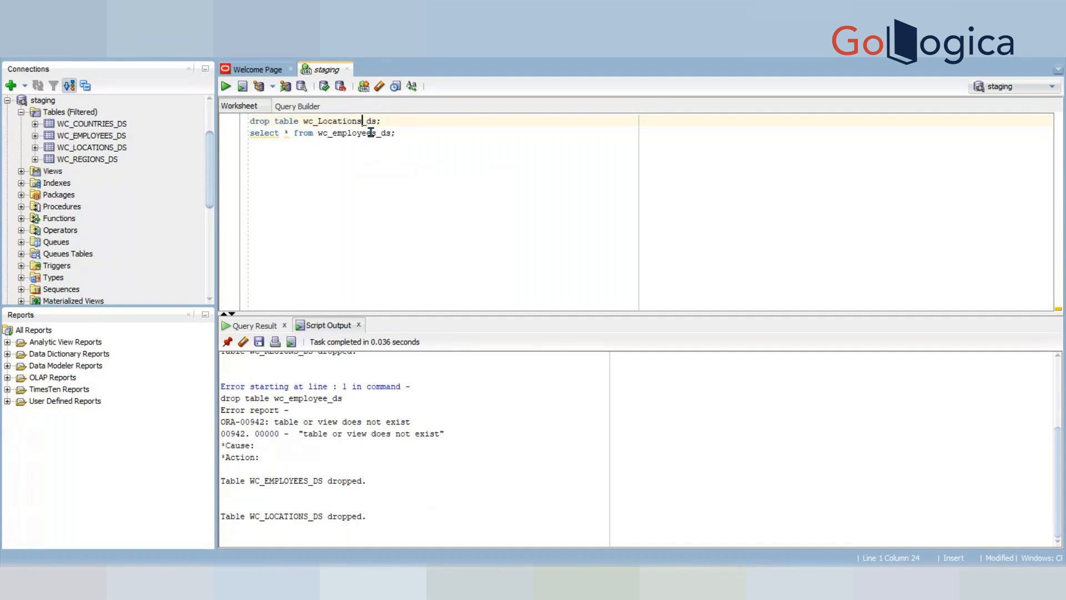
{"action": "key", "text": "BackSpace"}
{"action": "key", "text": "BackSpace"}
{"action": "key", "text": "BackSpace"}
{"action": "key", "text": "BackSpace"}
{"action": "key", "text": "BackSpace"}
{"action": "key", "text": "BackSpace"}
{"action": "key", "text": "BackSpace"}
{"action": "key", "text": "BackSpace"}
{"action": "key", "text": "BackSpace"}
{"action": "type", "text": "countries"}
{"action": "left_click_drag", "start_coordinate": [381, 120], "coordinate": [250, 120]}
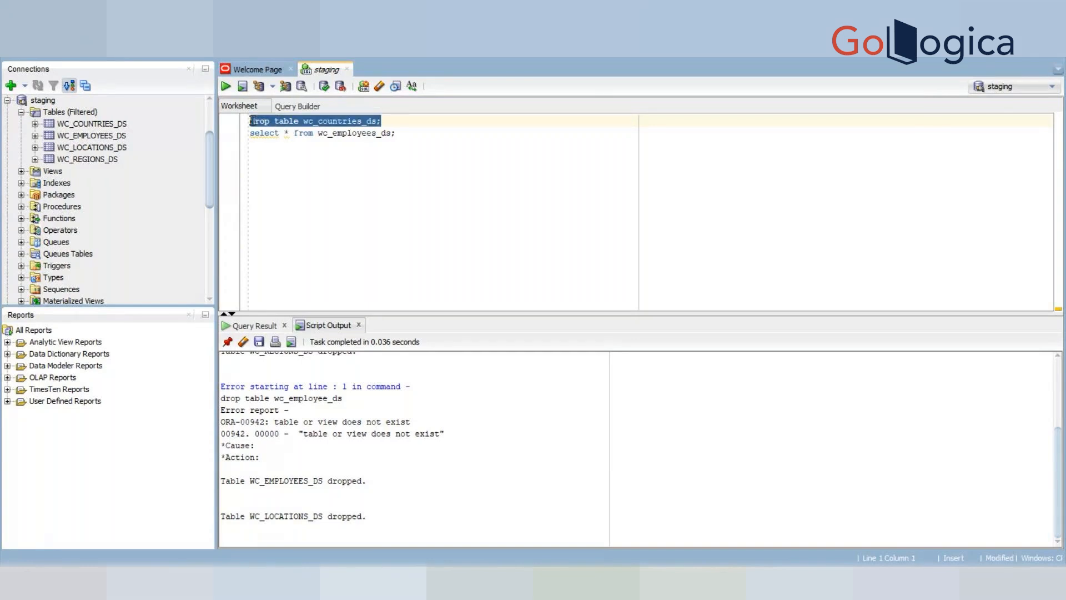
{"action": "left_click", "coordinate": [226, 87]}
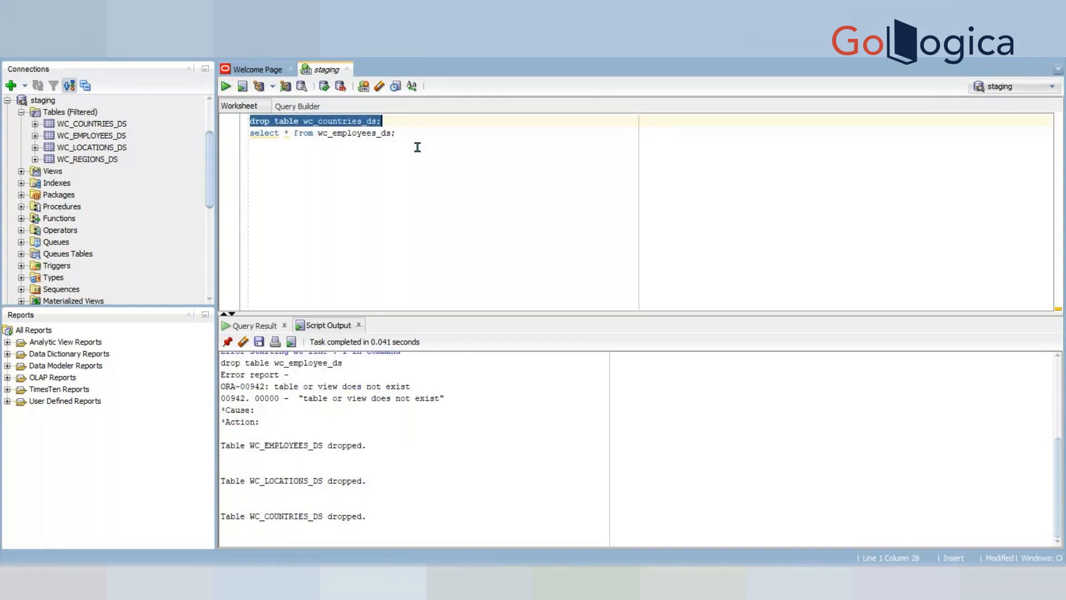
Clear all statements from the staging worksheet and refresh the staging connection's object tree
{"action": "left_click_drag", "start_coordinate": [418, 147], "coordinate": [258, 117]}
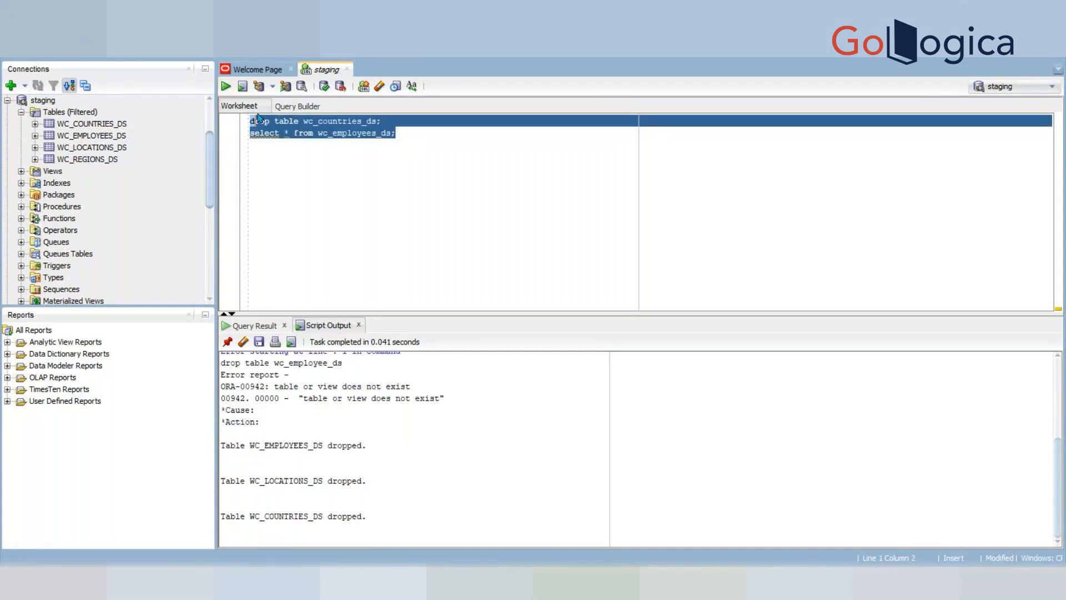
{"action": "left_click", "coordinate": [404, 132]}
{"action": "key", "text": "BackSpace"}
{"action": "key", "text": "BackSpace"}
{"action": "key", "text": "BackSpace"}
{"action": "key", "text": "BackSpace"}
{"action": "key", "text": "BackSpace"}
{"action": "key", "text": "BackSpace"}
{"action": "key", "text": "BackSpace"}
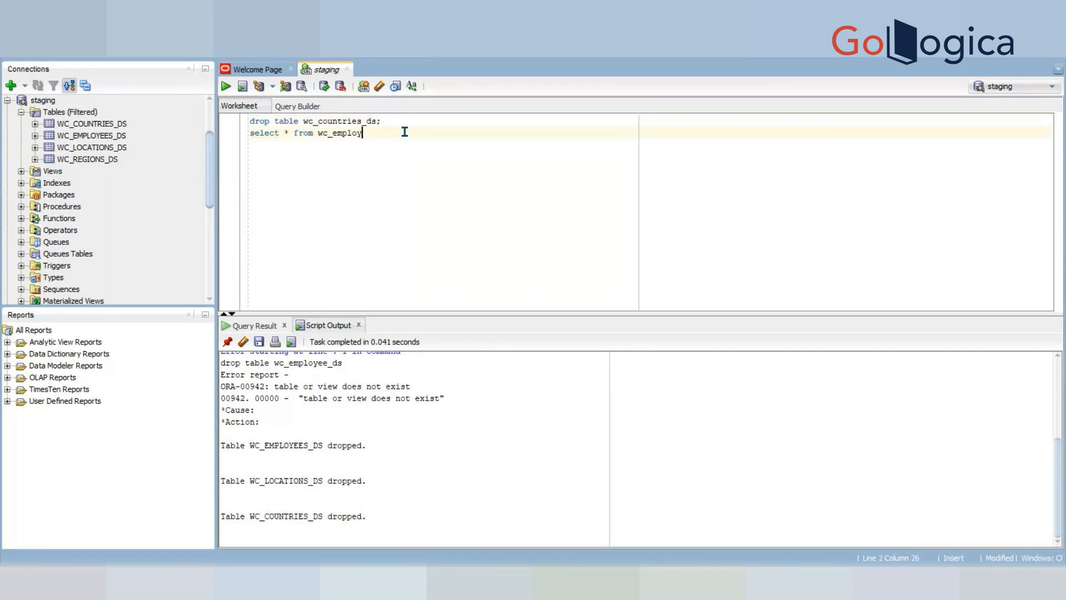
{"action": "key", "text": "BackSpace"}
{"action": "key", "text": "BackSpace"}
{"action": "key", "text": "BackSpace"}
{"action": "key", "text": "BackSpace"}
{"action": "key", "text": "BackSpace"}
{"action": "key", "text": "BackSpace"}
{"action": "key", "text": "BackSpace"}
{"action": "key", "text": "BackSpace"}
{"action": "key", "text": "BackSpace"}
{"action": "key", "text": "BackSpace"}
{"action": "key", "text": "BackSpace"}
{"action": "key", "text": "BackSpace"}
{"action": "key", "text": "BackSpace"}
{"action": "key", "text": "BackSpace"}
{"action": "key", "text": "BackSpace"}
{"action": "key", "text": "BackSpace"}
{"action": "key", "text": "BackSpace"}
{"action": "key", "text": "BackSpace"}
{"action": "key", "text": "BackSpace"}
{"action": "key", "text": "BackSpace"}
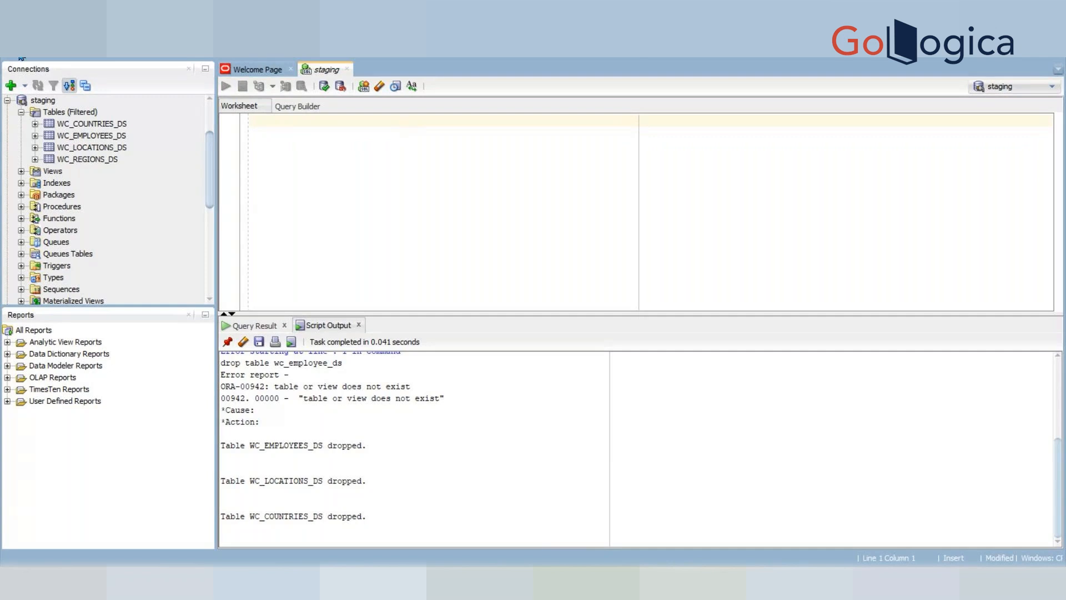
{"action": "left_click", "coordinate": [43, 99]}
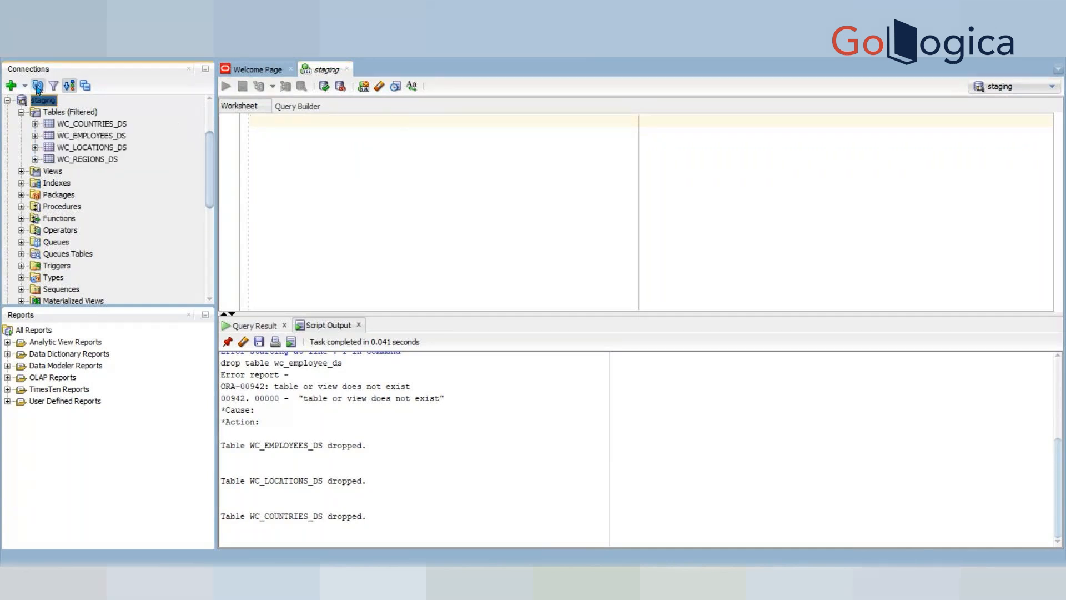
{"action": "left_click", "coordinate": [37, 86]}
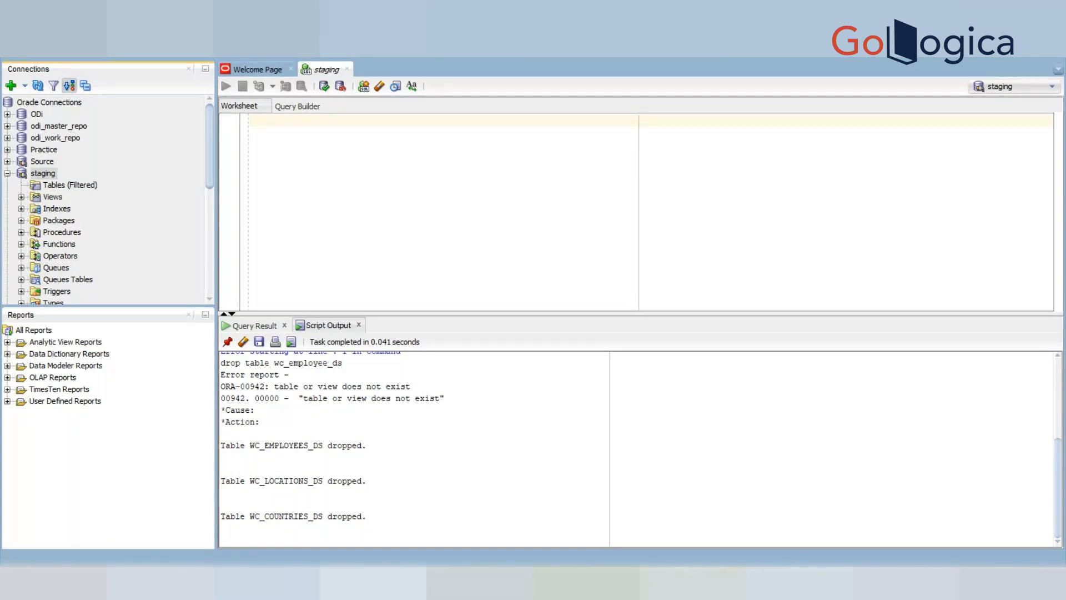
Paste the copied staging table creation script into the empty staging worksheet and run the entire script
{"action": "left_click", "coordinate": [266, 119]}
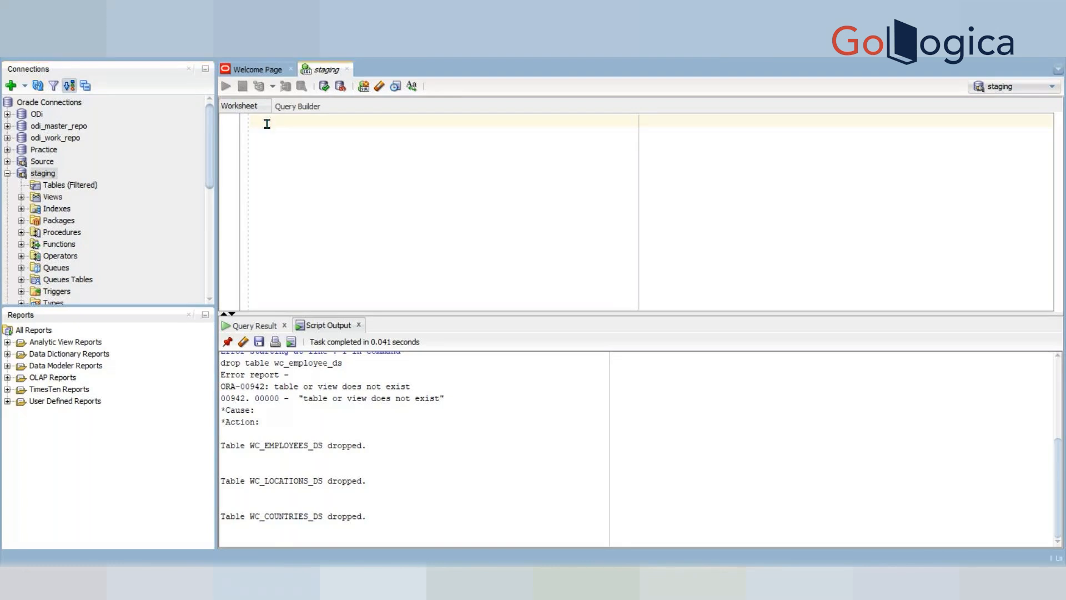
{"action": "key", "text": "ctrl+v"}
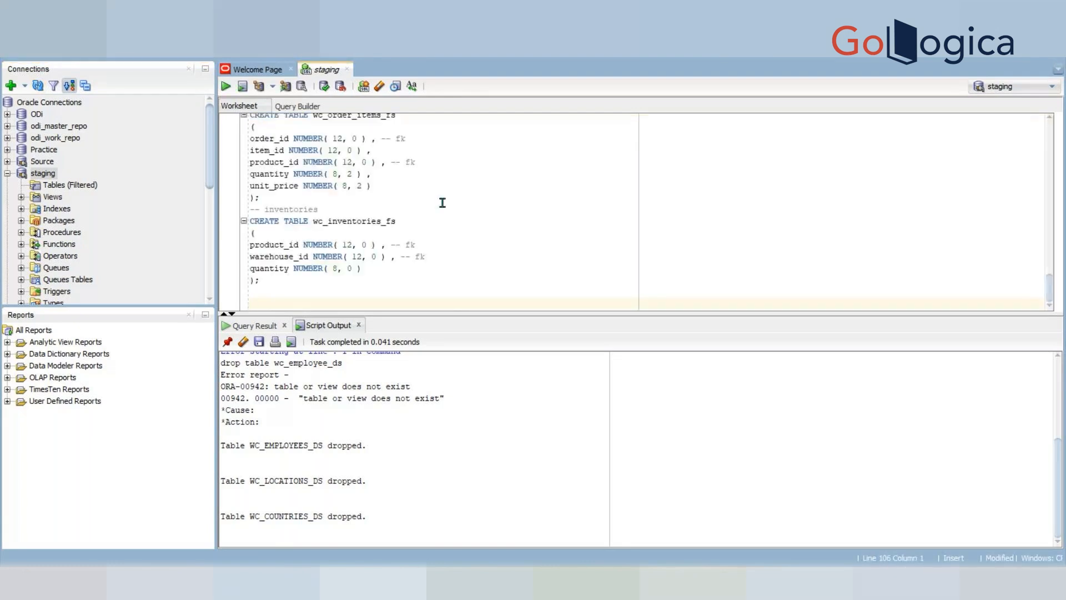
{"action": "key", "text": "ctrl+a"}
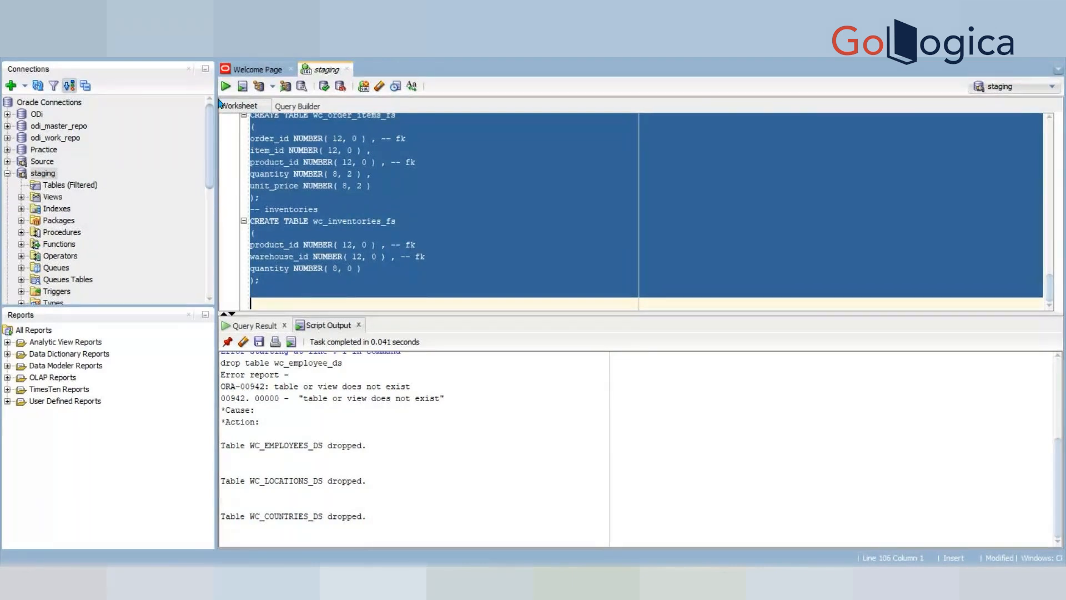
{"action": "key", "text": "F5"}
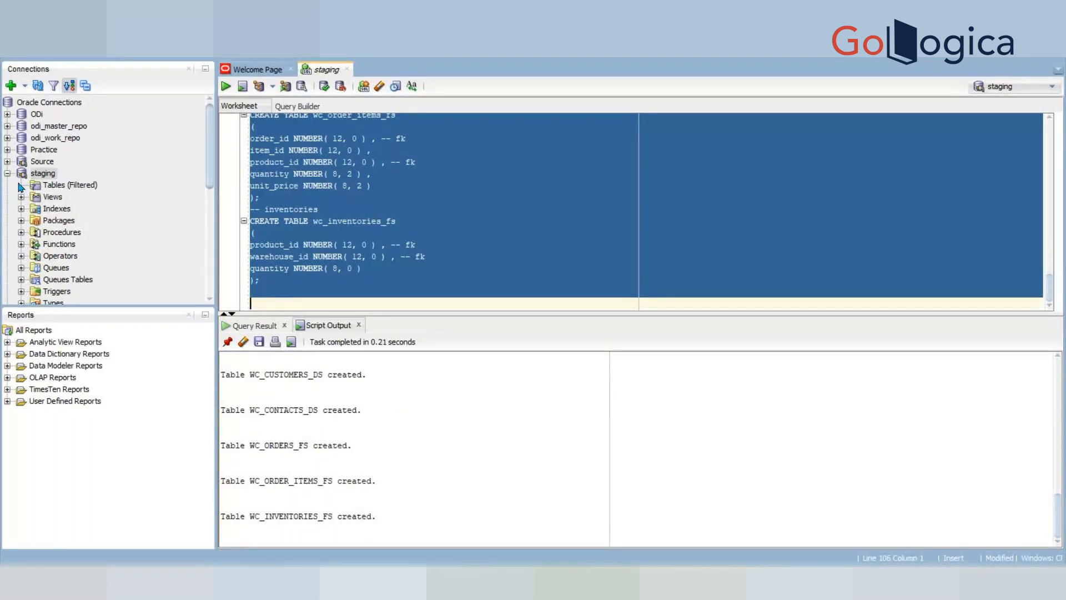
Refresh the staging connection, review the tables under it, and collapse the table list
{"action": "left_click", "coordinate": [37, 87]}
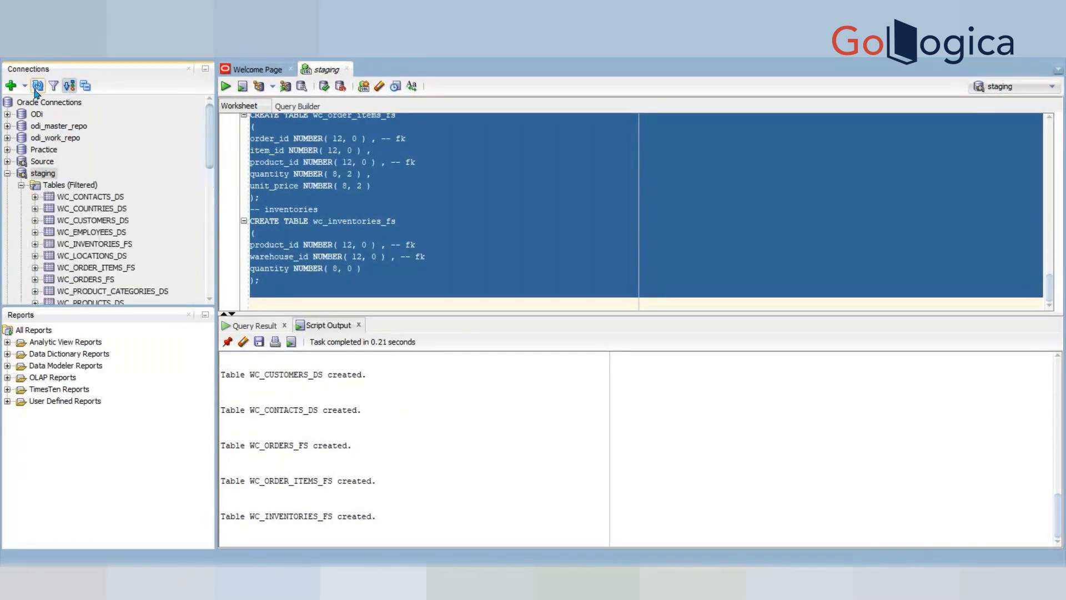
{"action": "scroll", "coordinate": [125, 250], "scroll_direction": "down", "scroll_amount": 2}
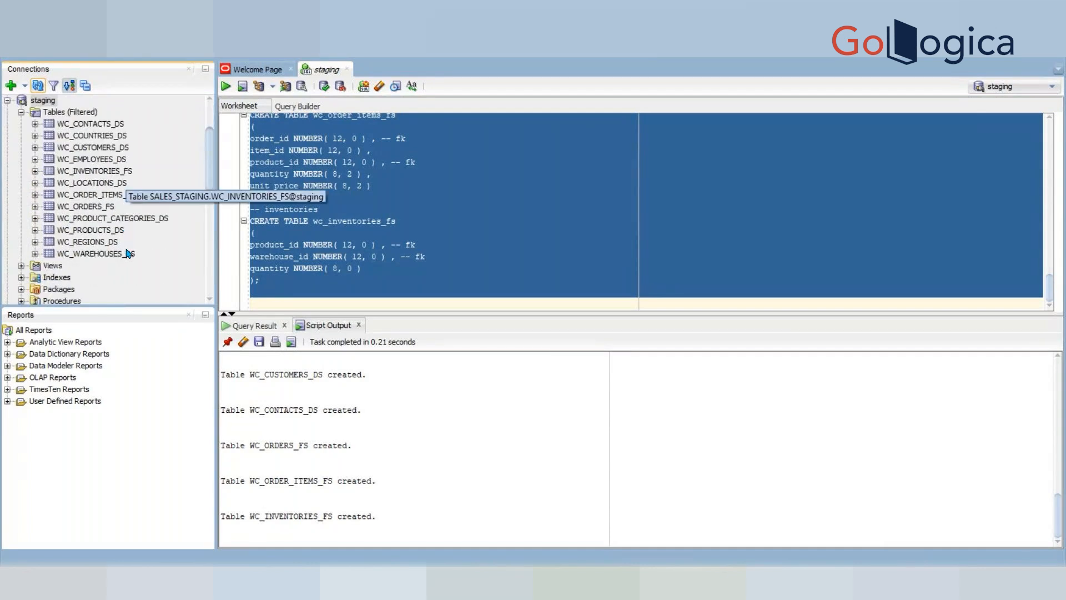
{"action": "scroll", "coordinate": [114, 130], "scroll_direction": "up", "scroll_amount": 2}
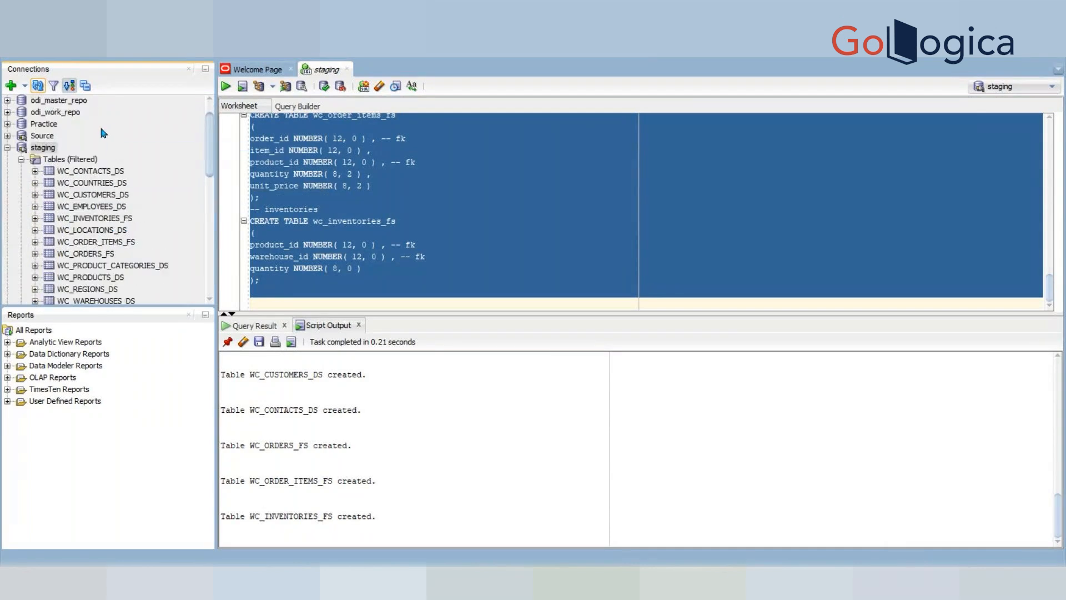
{"action": "left_click", "coordinate": [22, 159]}
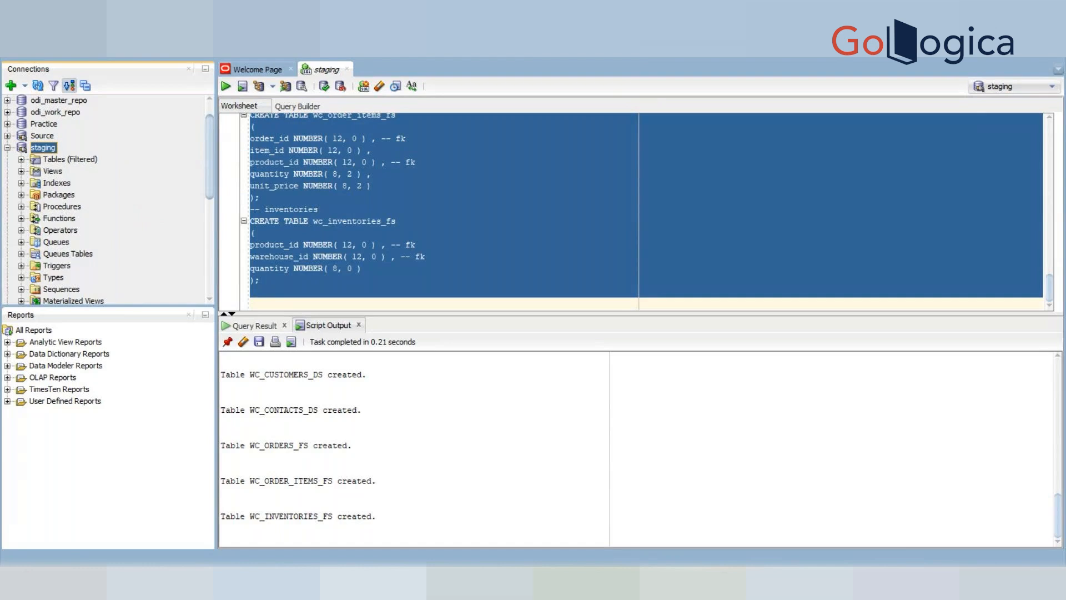
{"action": "left_click", "coordinate": [522, 237]}
{"action": "left_click", "coordinate": [522, 237]}
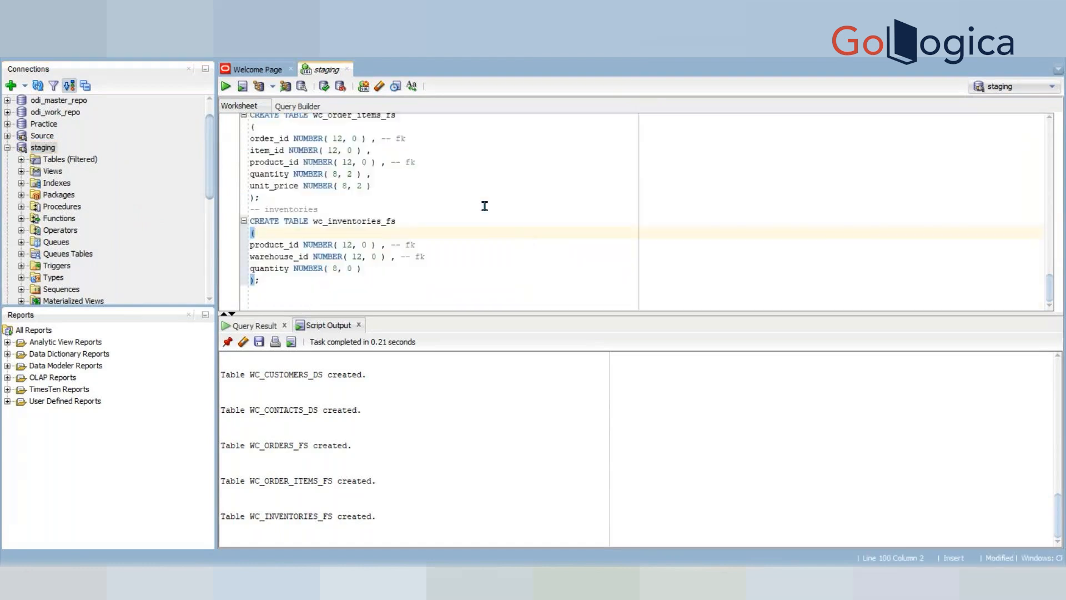
{"action": "scroll", "coordinate": [483, 205], "scroll_direction": "up", "scroll_amount": 1}
{"action": "scroll", "coordinate": [498, 216], "scroll_direction": "down", "scroll_amount": 1}
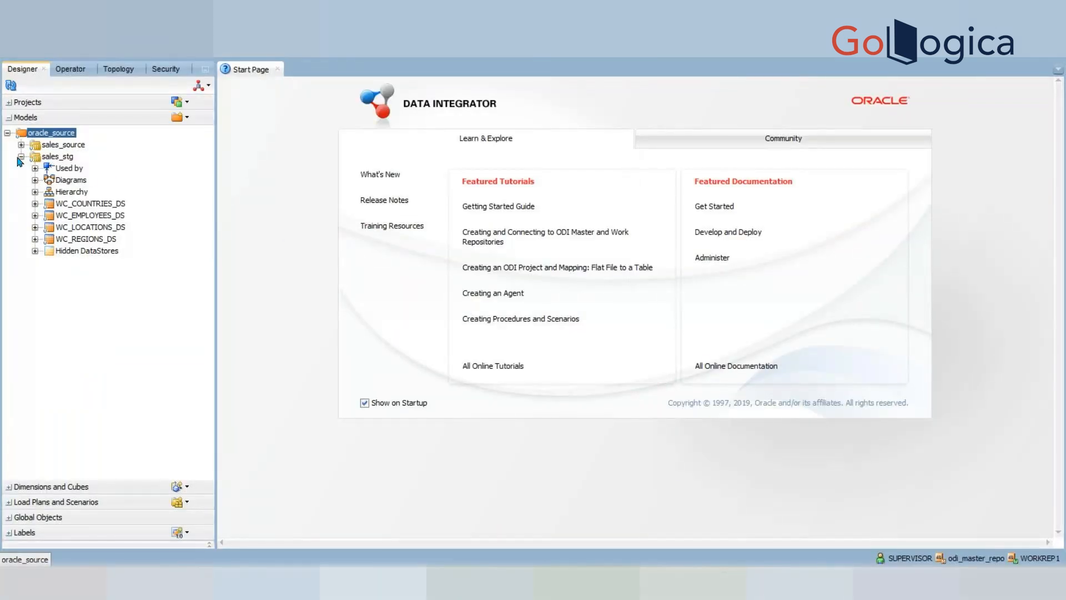
Open the sales_stg model from the oracle_source model folder for editing
{"action": "left_click", "coordinate": [65, 158]}
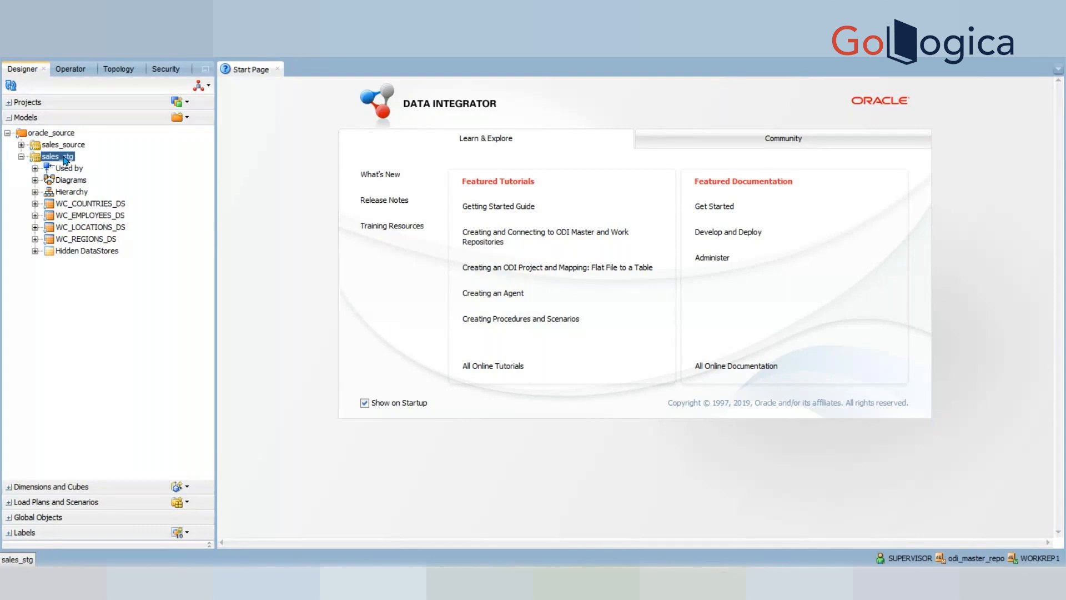
{"action": "double_click", "coordinate": [66, 158]}
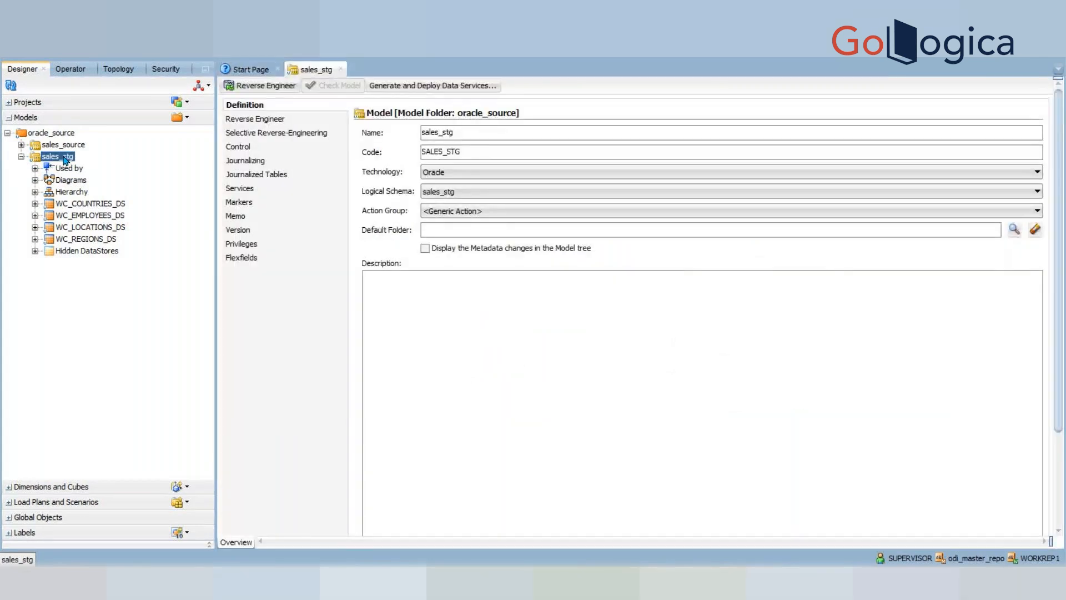
{"action": "left_click", "coordinate": [21, 156]}
{"action": "left_click", "coordinate": [22, 157]}
Display the objects to reverse-engineer in the sales_stg model's selective reverse-engineering settings
{"action": "left_click", "coordinate": [245, 121]}
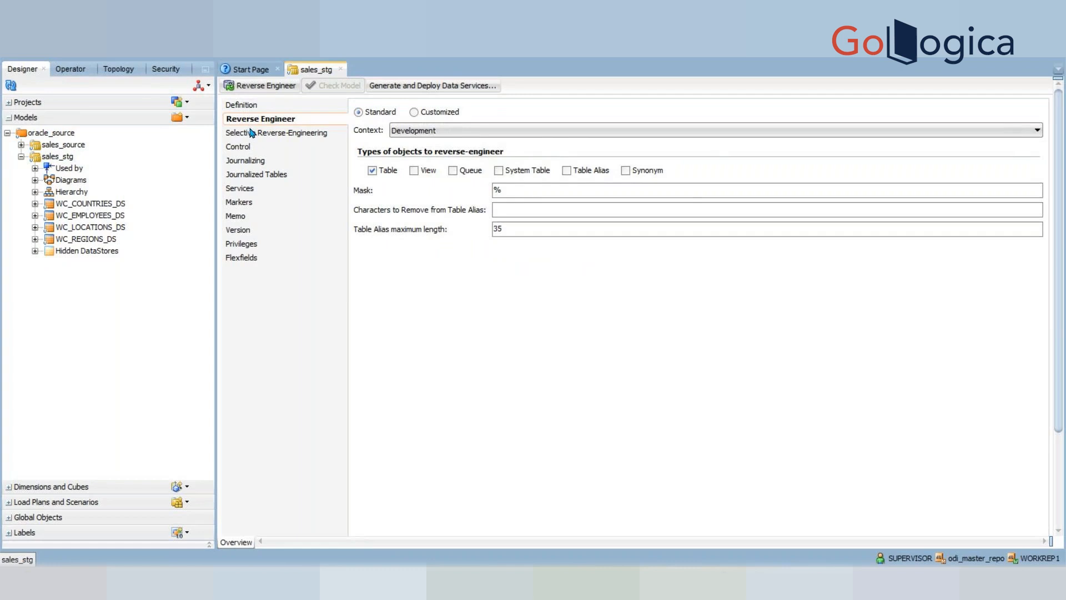
{"action": "left_click", "coordinate": [253, 133]}
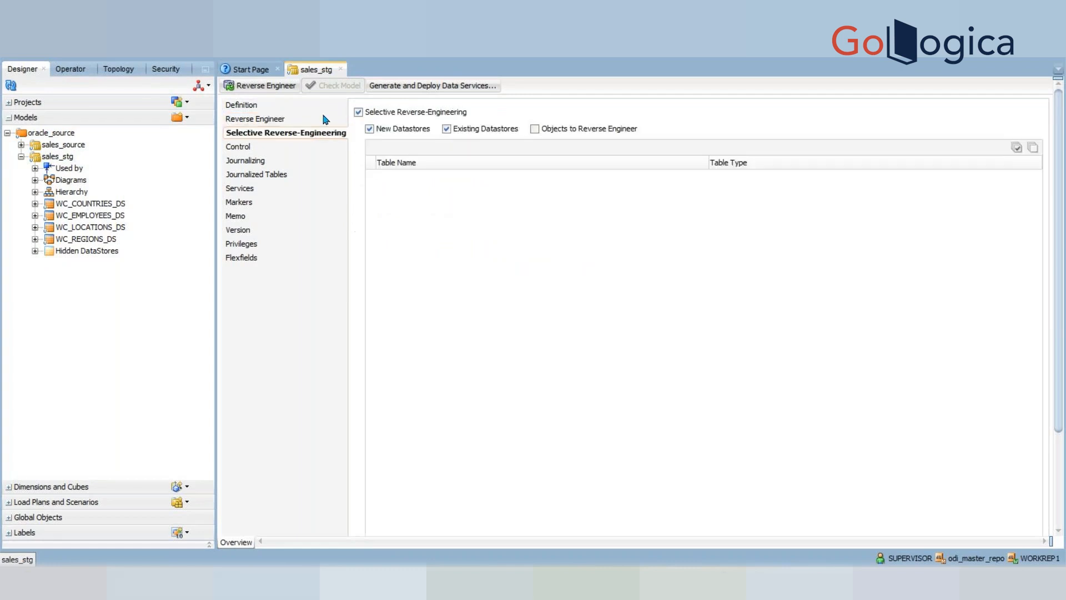
{"action": "left_click", "coordinate": [535, 128]}
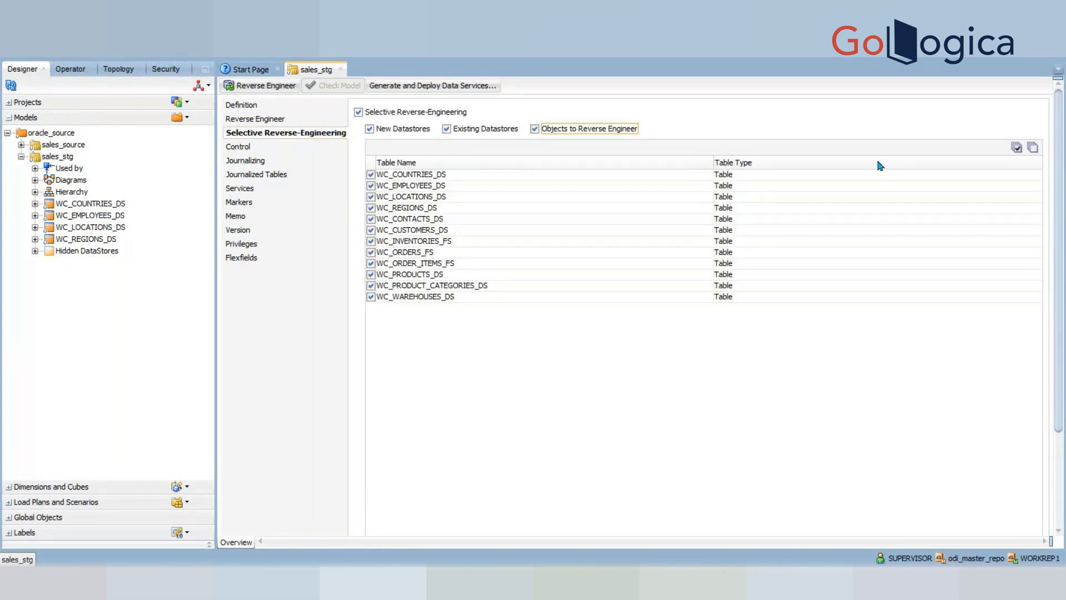
Reverse-engineer the selected tables into the sales_stg model using the Standard method in the Development context, and collapse the model
{"action": "left_click", "coordinate": [446, 129]}
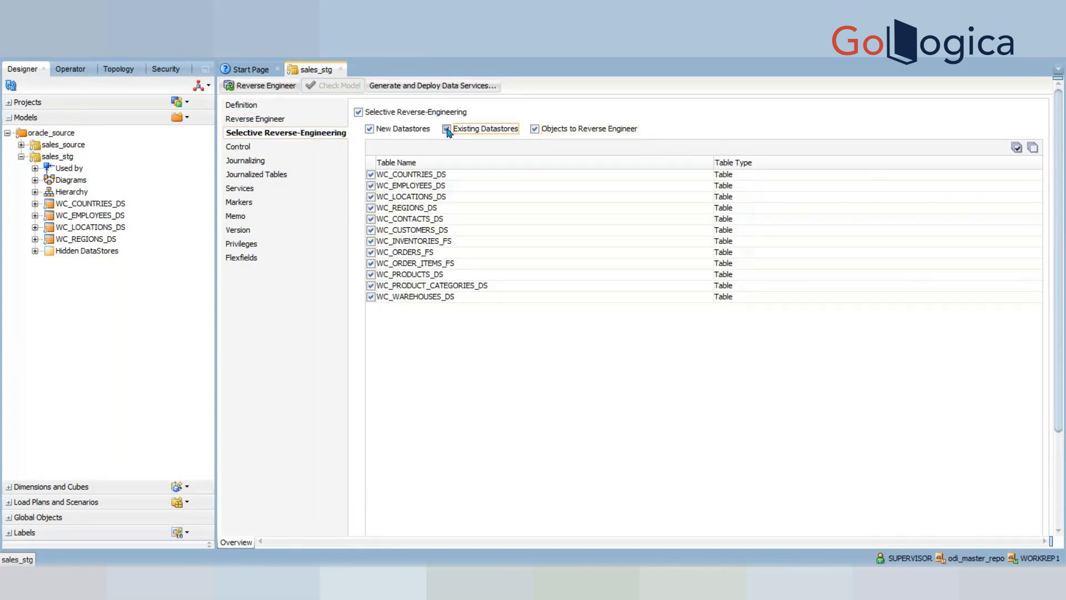
{"action": "left_click", "coordinate": [252, 119]}
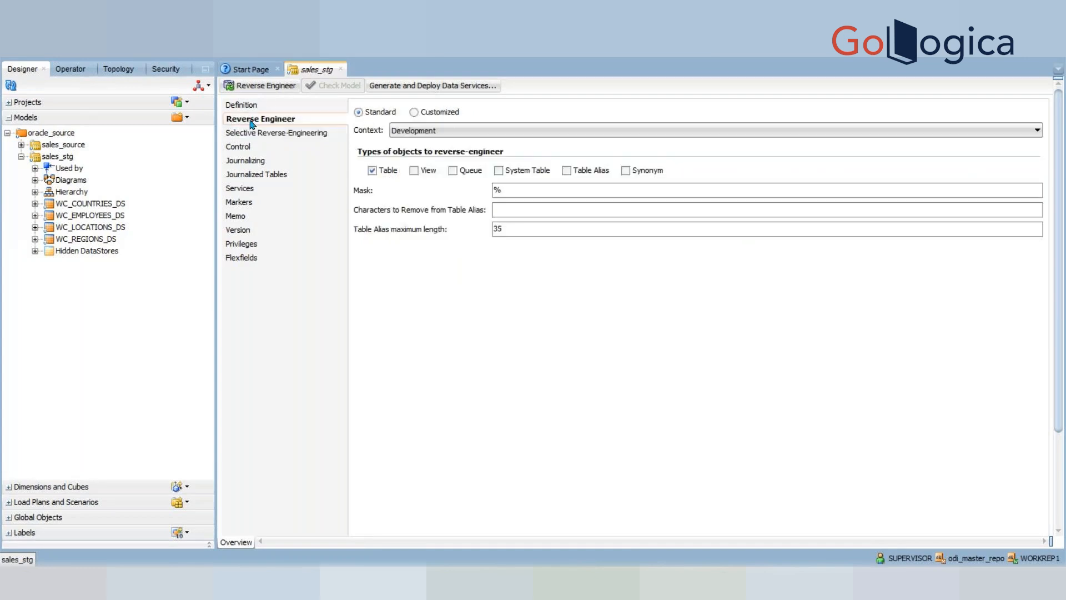
{"action": "left_click", "coordinate": [261, 87]}
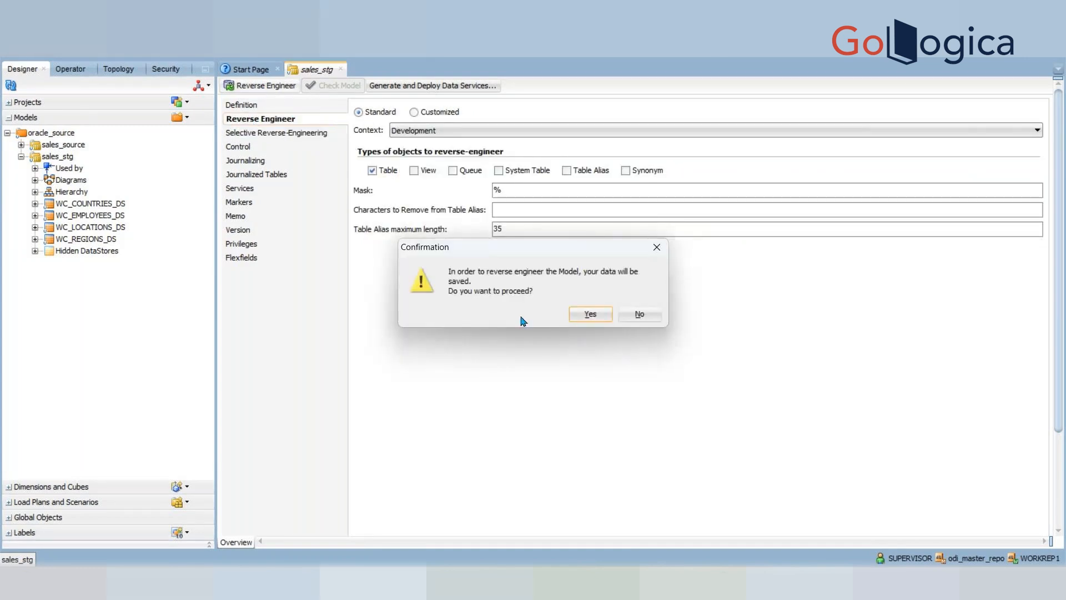
{"action": "left_click", "coordinate": [598, 316]}
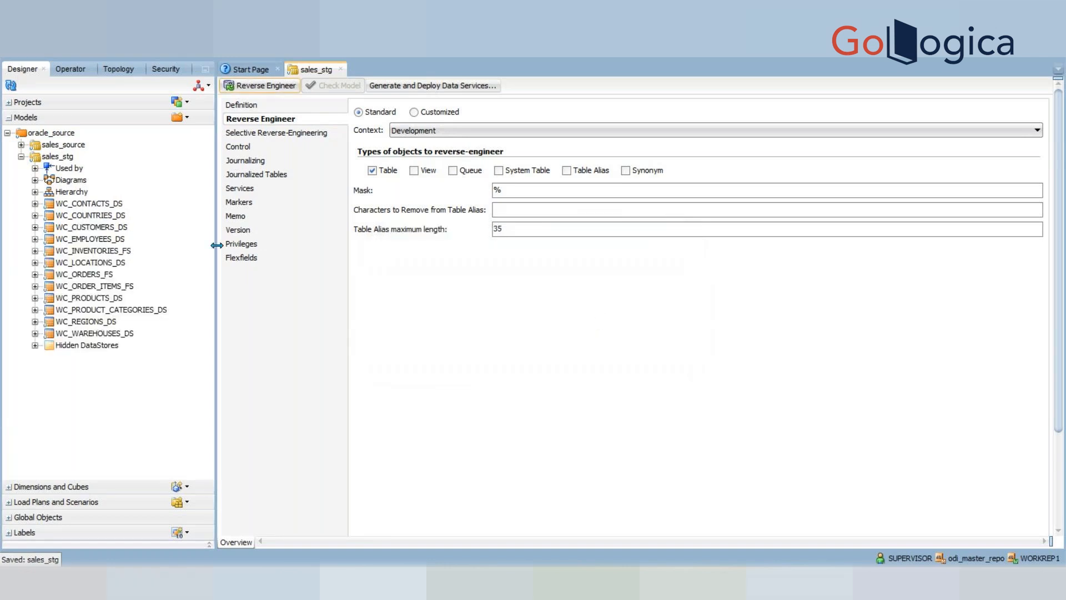
{"action": "left_click", "coordinate": [22, 157]}
Expand the First _mapping project down to the mappings inside First Folder
{"action": "left_click", "coordinate": [8, 103]}
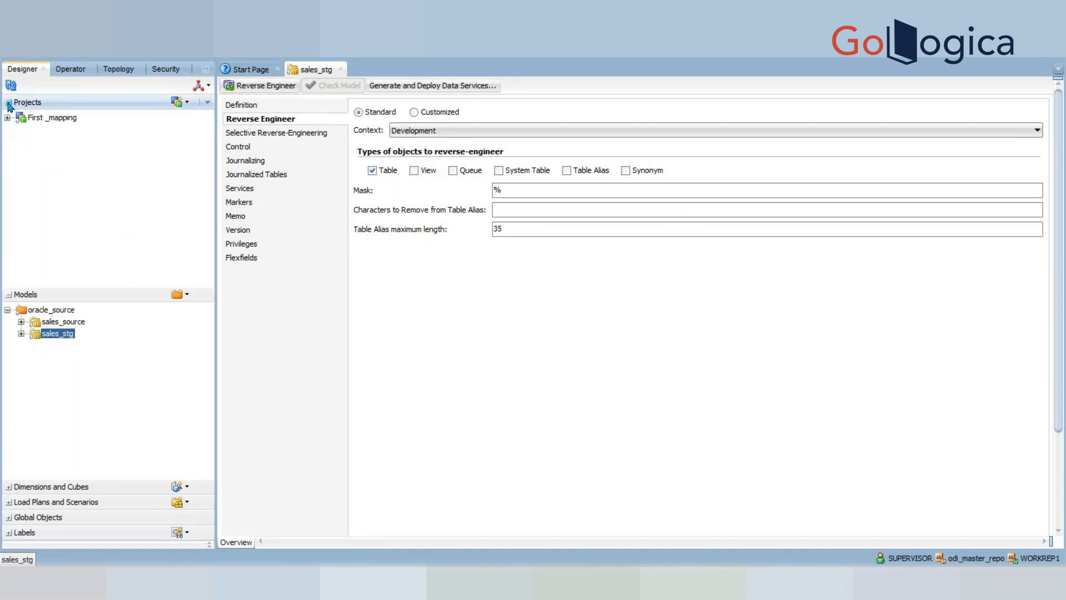
{"action": "left_click", "coordinate": [8, 119]}
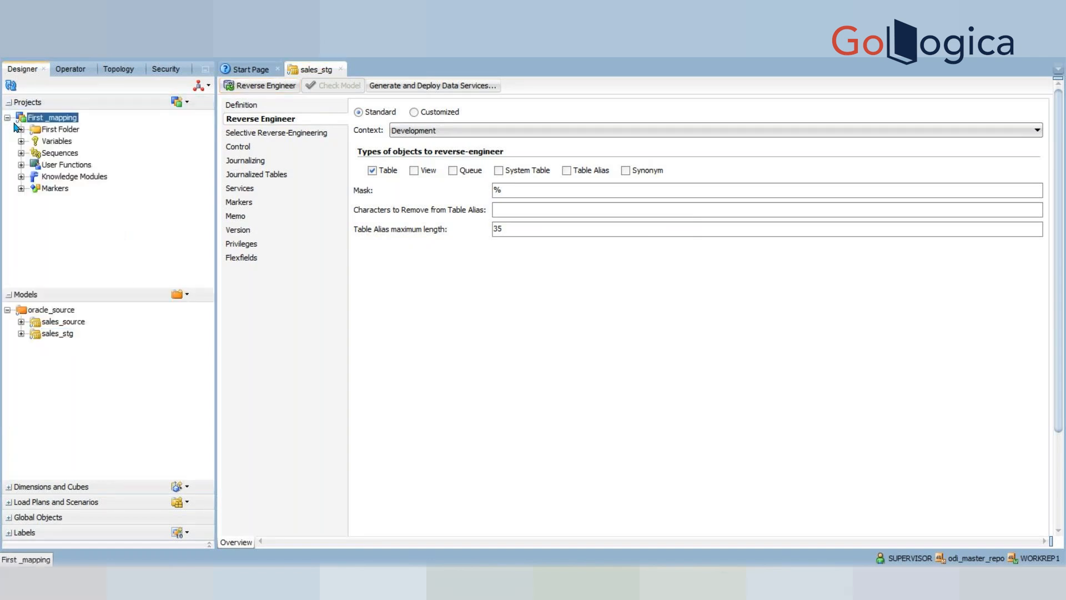
{"action": "left_click", "coordinate": [21, 129]}
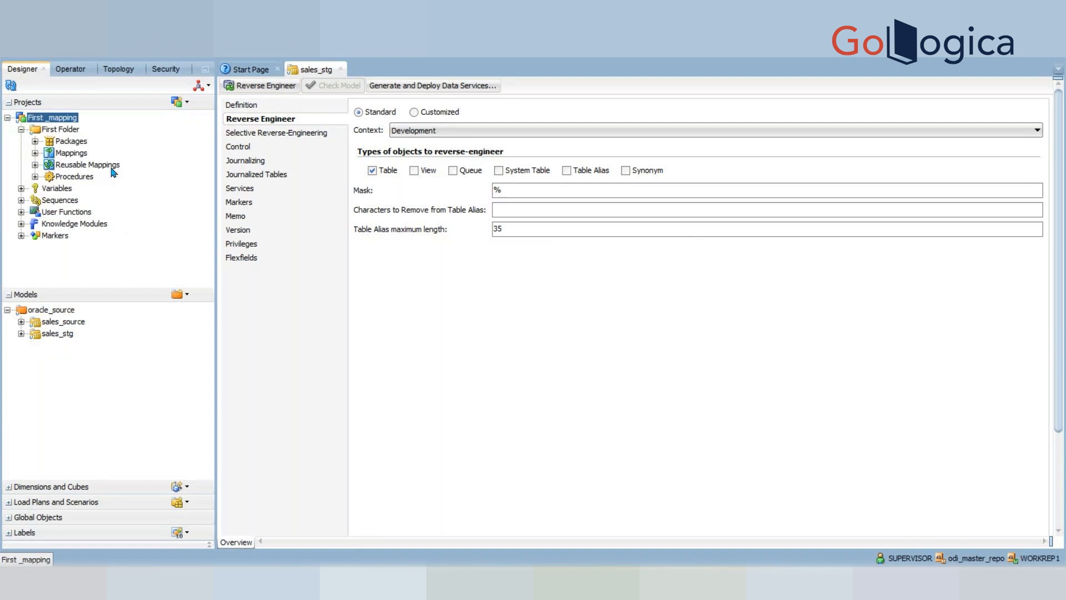
{"action": "left_click", "coordinate": [35, 153]}
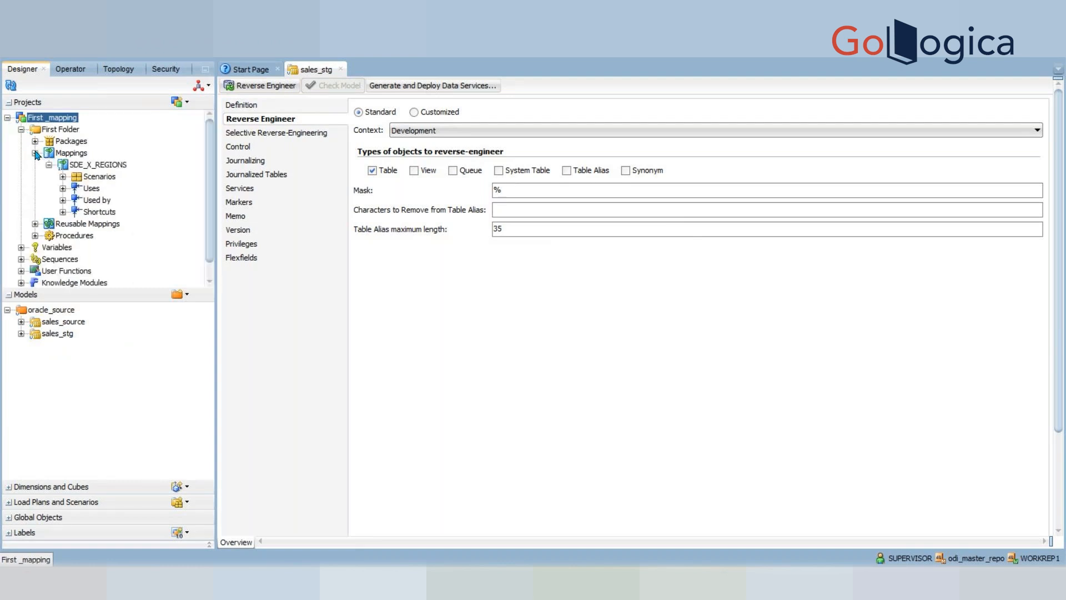
Create a new mapping named SDE_X_COUNTRIES in First Folder with an empty dataset
{"action": "right_click", "coordinate": [79, 155]}
{"action": "left_click", "coordinate": [114, 161]}
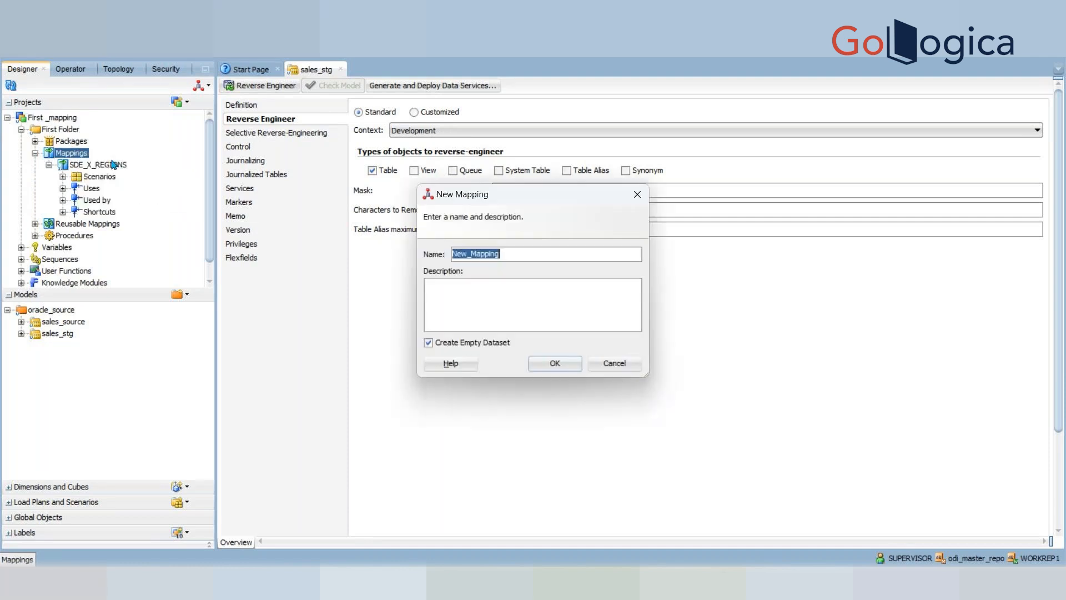
{"action": "left_click", "coordinate": [515, 253]}
{"action": "key", "text": "ctrl+a"}
{"action": "key", "text": "BackSpace"}
{"action": "type", "text": "SDX"}
{"action": "key", "text": "BackSpace"}
{"action": "type", "text": "E_X_Countries"}
{"action": "key", "text": "BackSpace"}
{"action": "key", "text": "BackSpace"}
{"action": "key", "text": "BackSpace"}
{"action": "key", "text": "BackSpace"}
{"action": "key", "text": "BackSpace"}
{"action": "key", "text": "BackSpace"}
{"action": "key", "text": "BackSpace"}
{"action": "key", "text": "BackSpace"}
{"action": "type", "text": "COUNTRIES"}
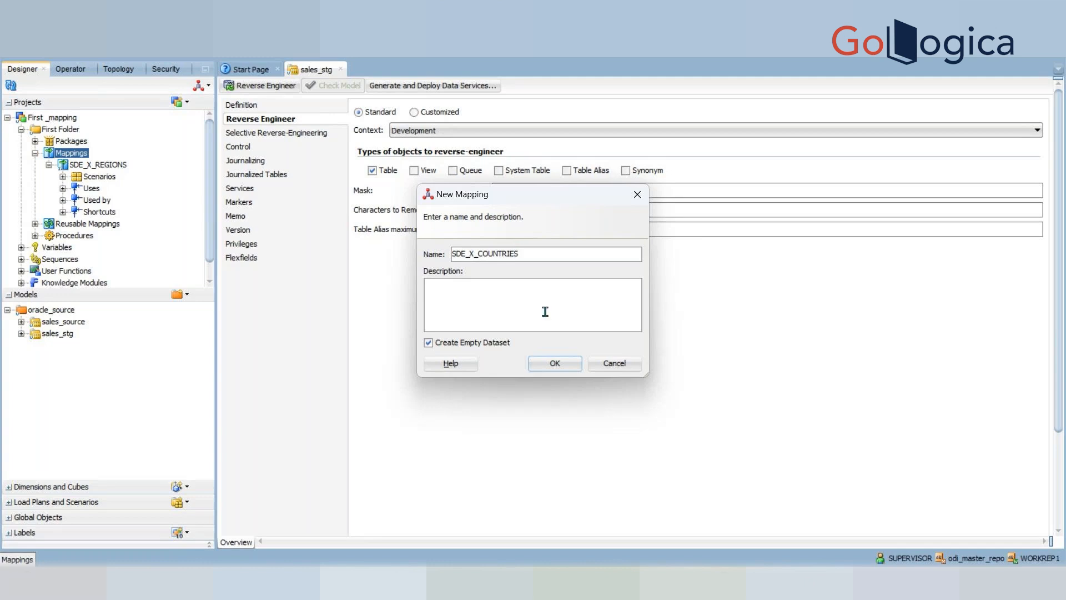
{"action": "left_click", "coordinate": [559, 366]}
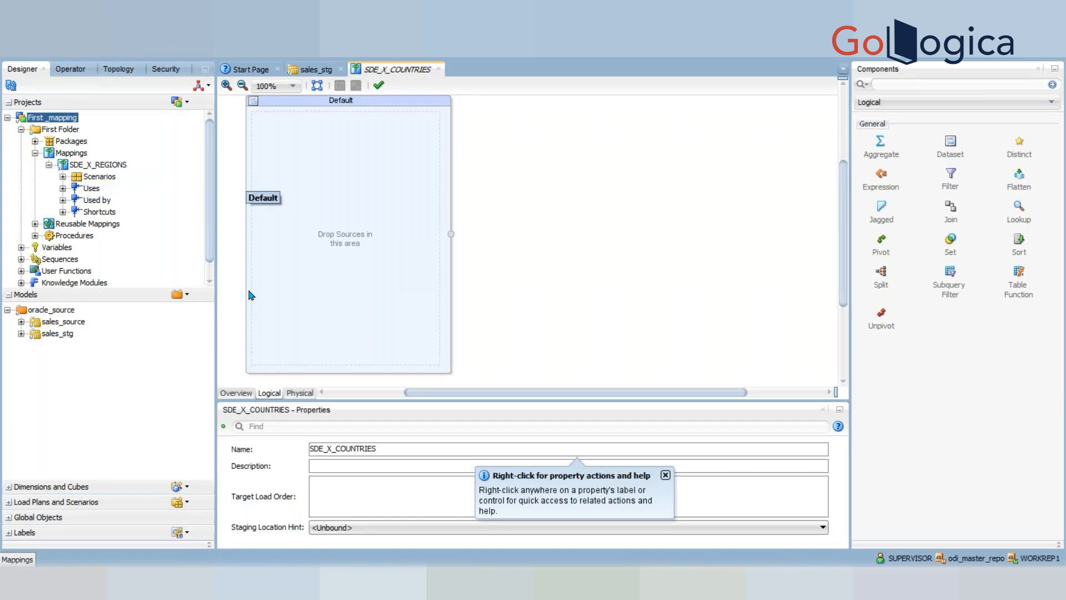
Add the COUNTRIES datastore from the sales_source model to the mapping's Default dataset as the source
{"action": "left_click", "coordinate": [21, 321]}
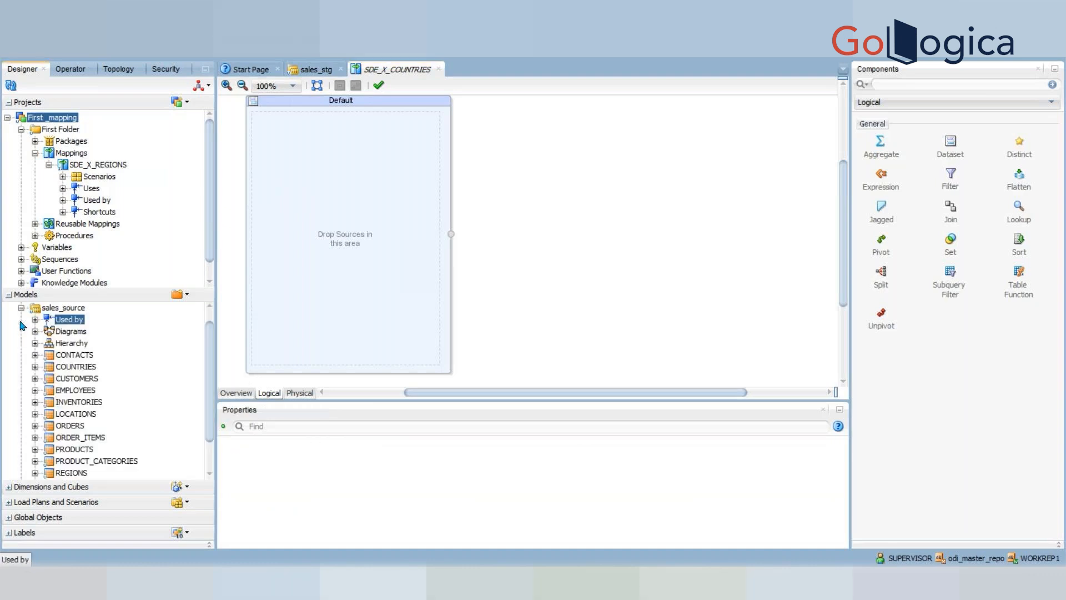
{"action": "left_click_drag", "start_coordinate": [67, 363], "coordinate": [413, 191]}
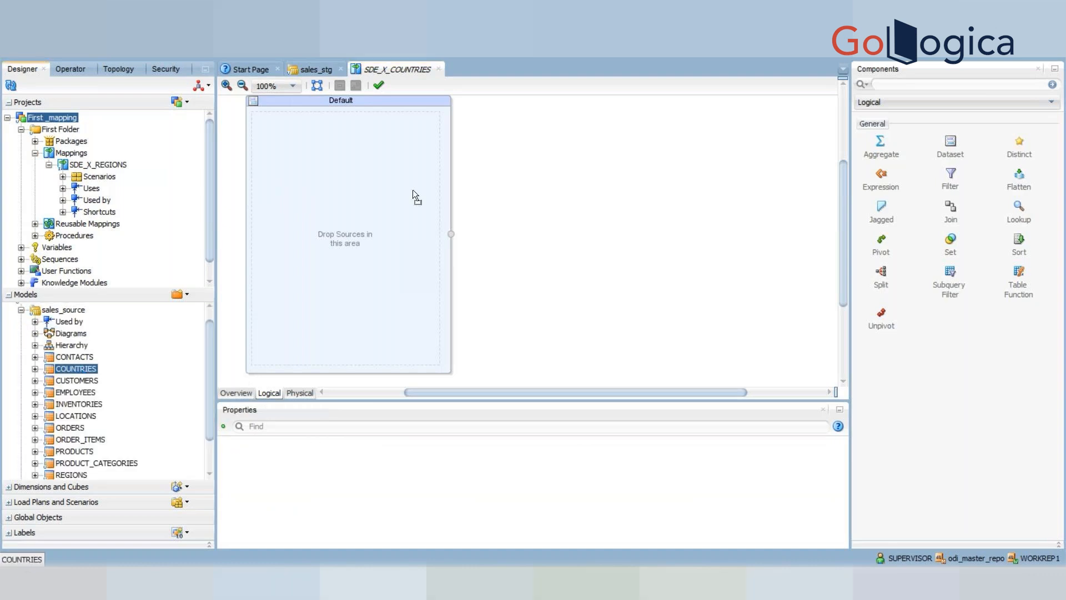
{"action": "left_click_drag", "start_coordinate": [349, 201], "coordinate": [350, 205]}
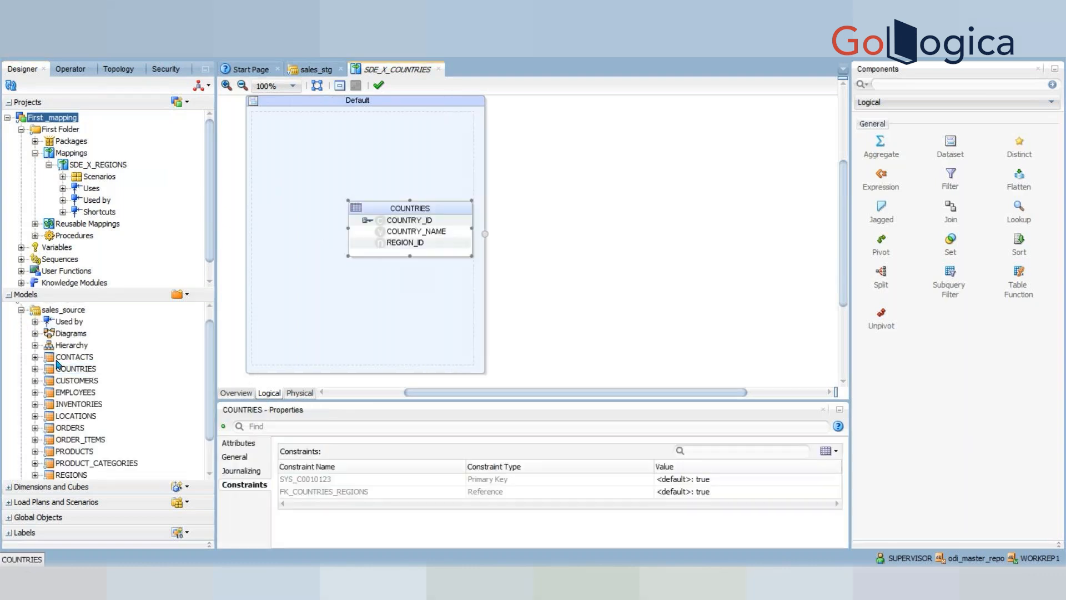
Place the WC_COUNTRIES_DS datastore from the sales_stg model outside the Default dataset as the mapping target
{"action": "left_click", "coordinate": [21, 310]}
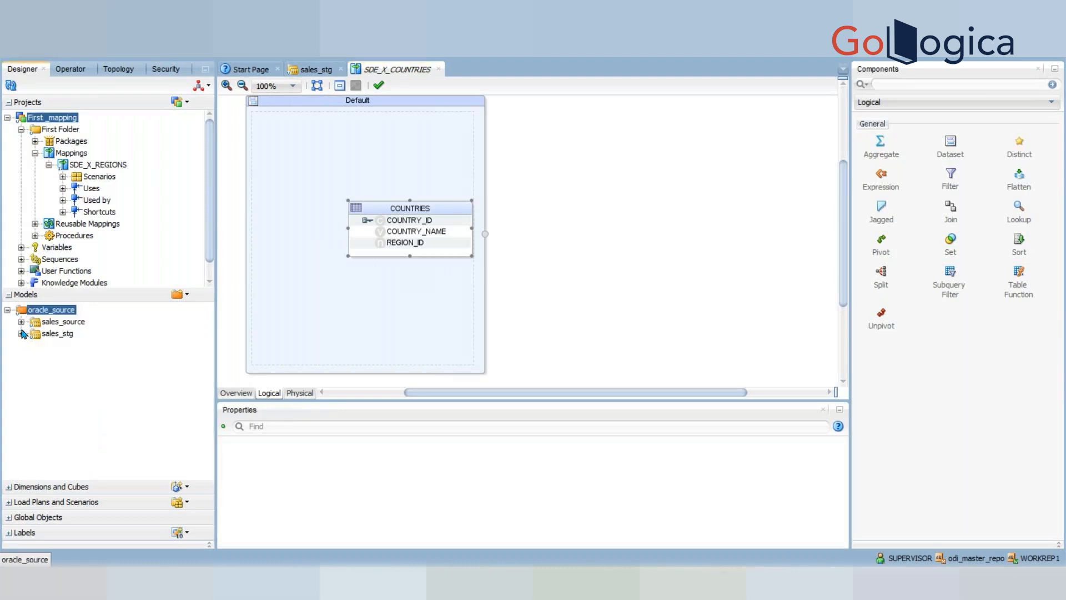
{"action": "left_click", "coordinate": [22, 333]}
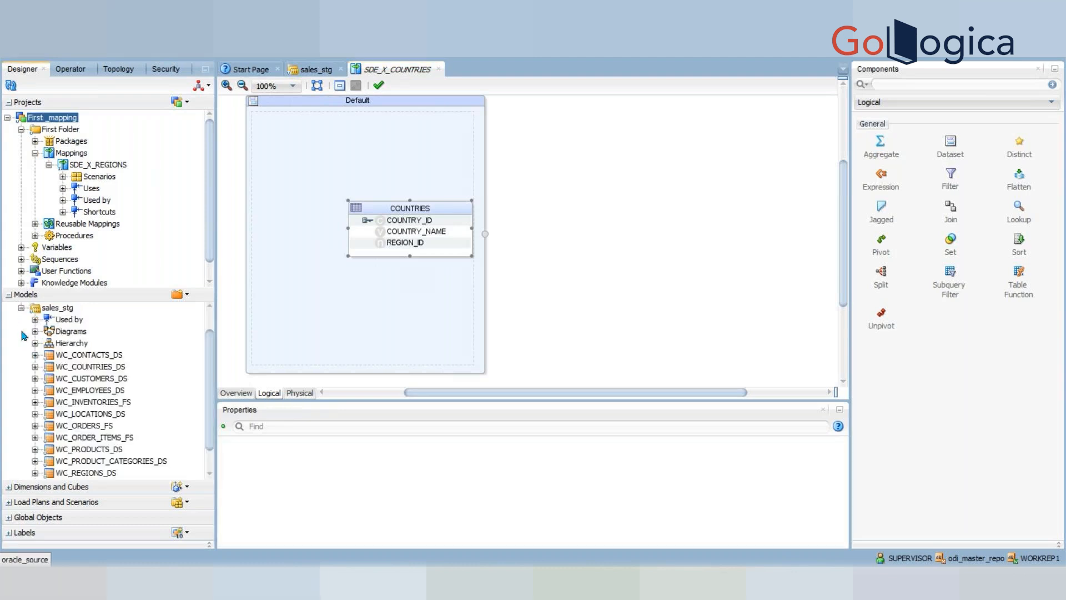
{"action": "left_click", "coordinate": [89, 356]}
{"action": "left_click_drag", "start_coordinate": [89, 367], "coordinate": [645, 228]}
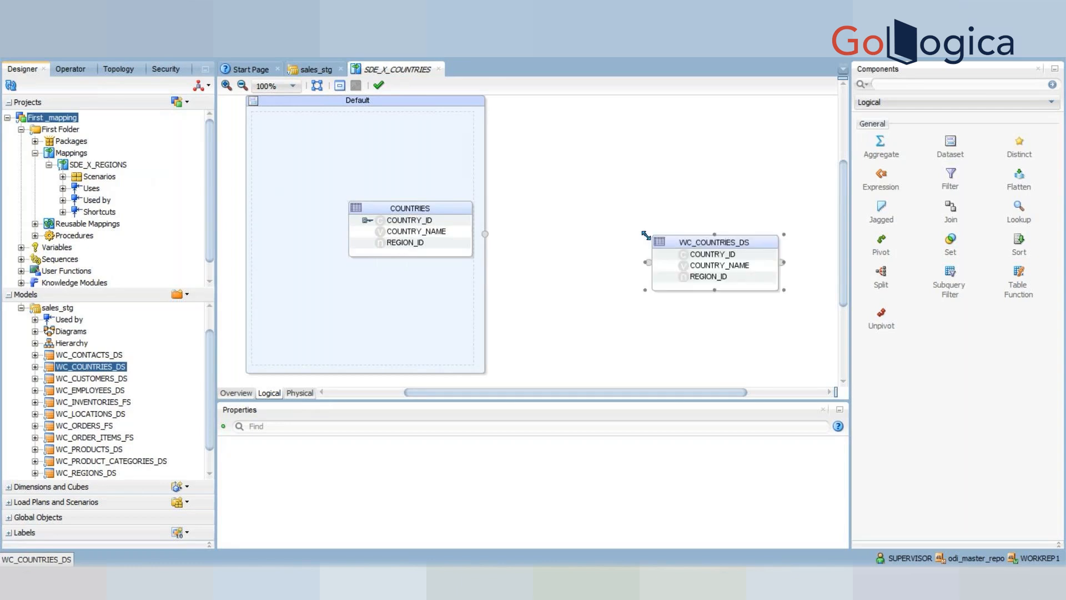
Connect the Default dataset to WC_COUNTRIES_DS with attributes auto-mapped by name, and save the mapping without locking it
{"action": "left_click_drag", "start_coordinate": [487, 234], "coordinate": [647, 263]}
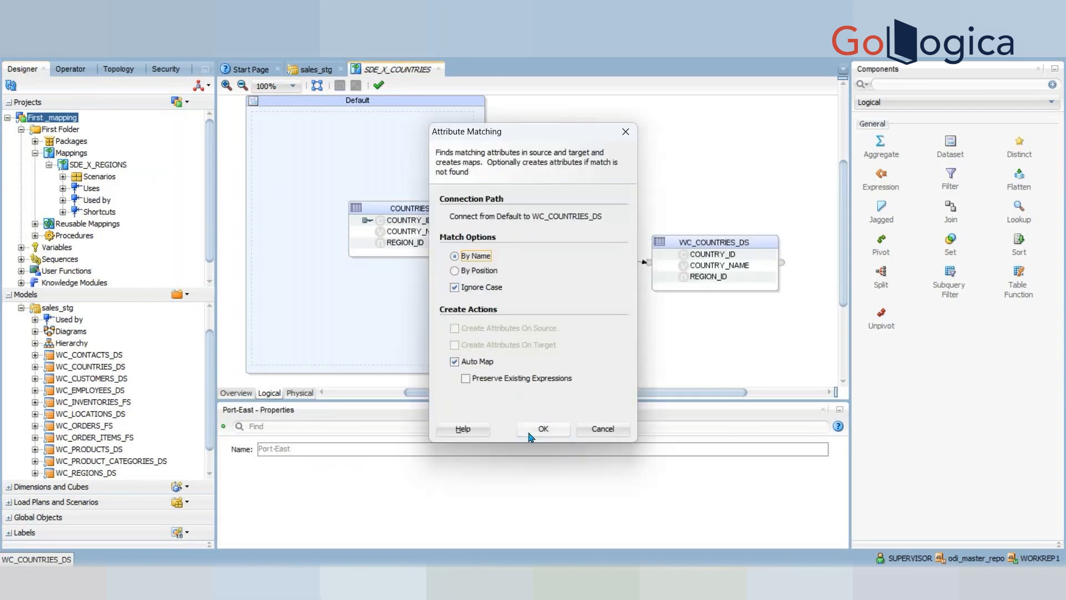
{"action": "left_click", "coordinate": [537, 433]}
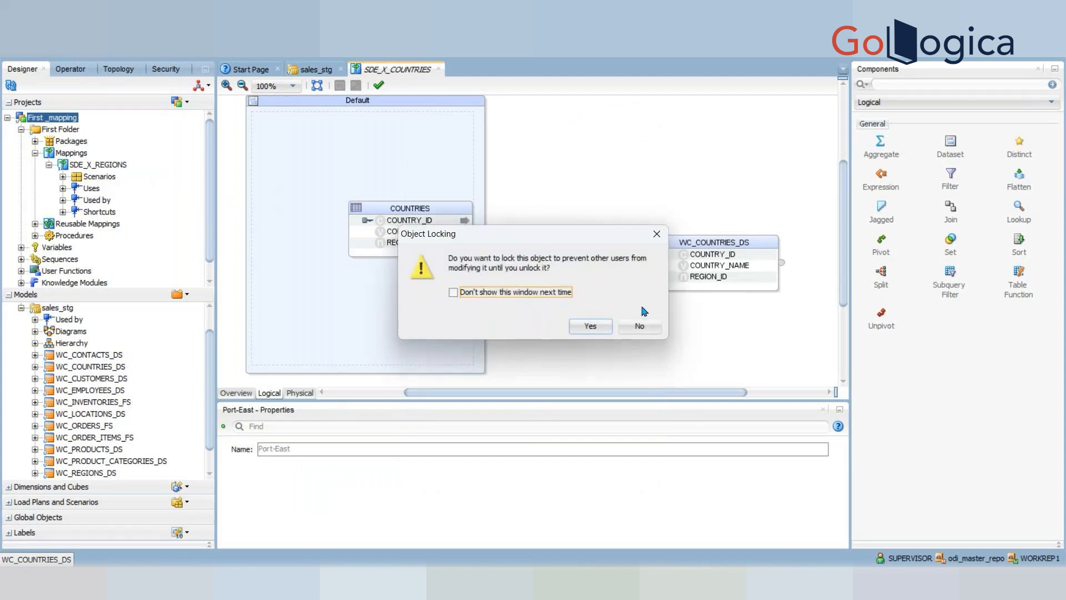
{"action": "left_click", "coordinate": [640, 327]}
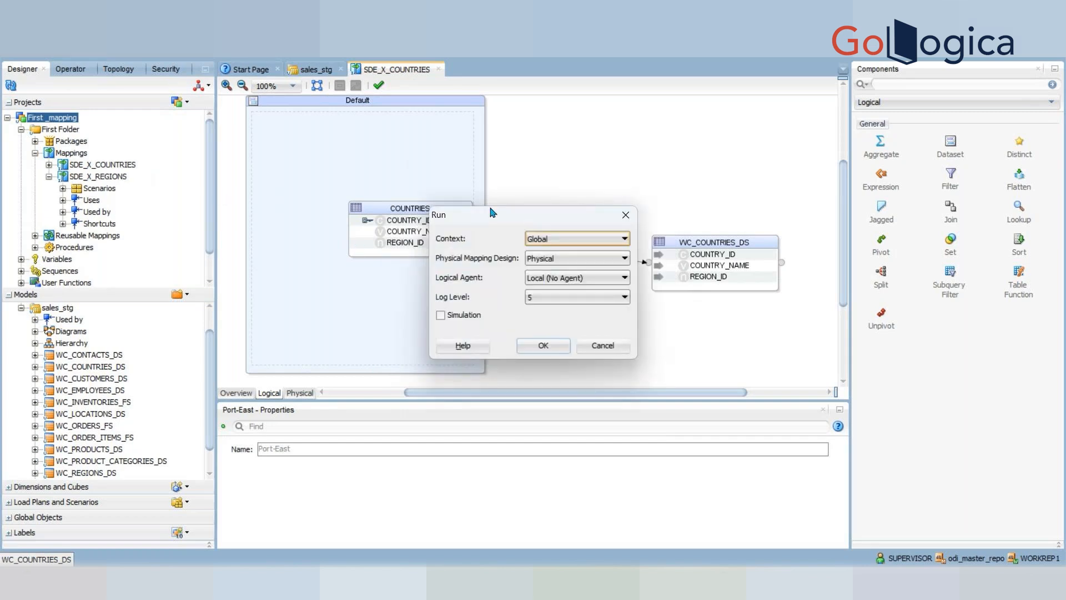
Try to run the SDE_X_COUNTRIES mapping in the Global context with log level 6
{"action": "left_click", "coordinate": [624, 297]}
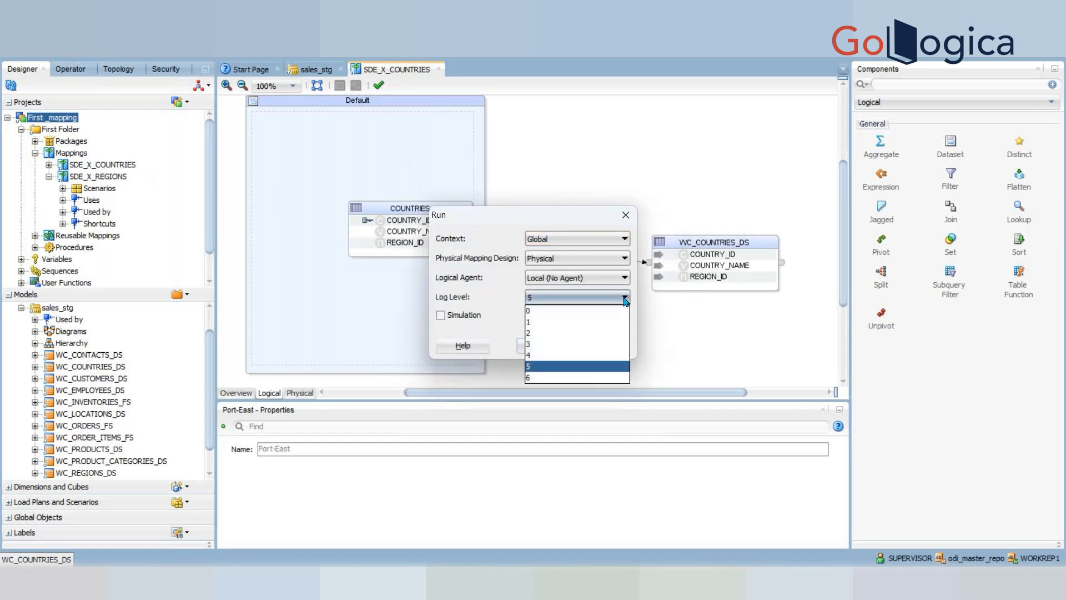
{"action": "left_click", "coordinate": [541, 377]}
{"action": "left_click", "coordinate": [536, 345]}
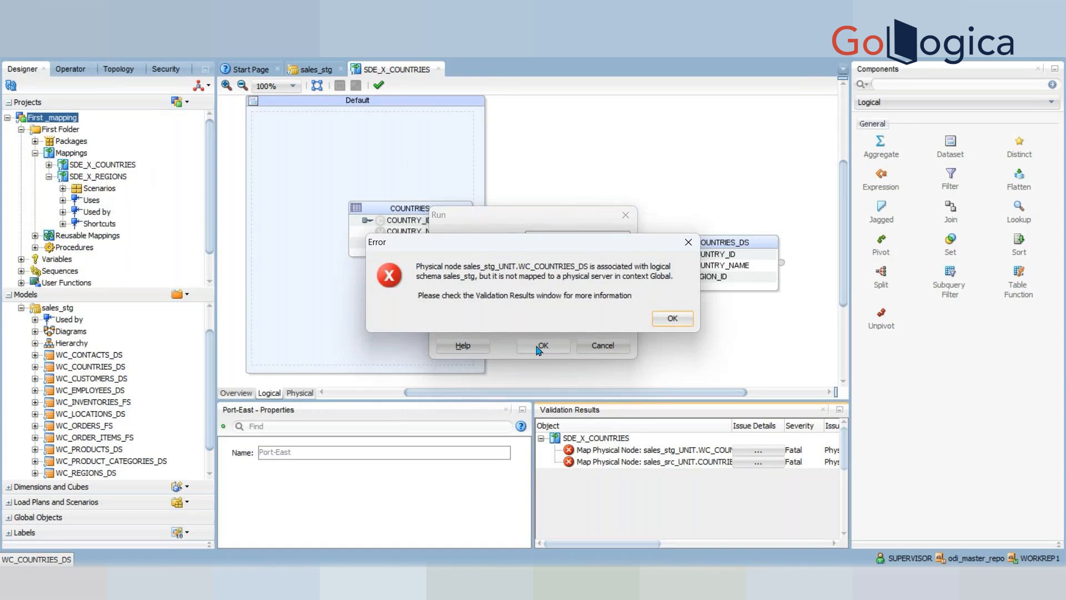
{"action": "left_click", "coordinate": [688, 243]}
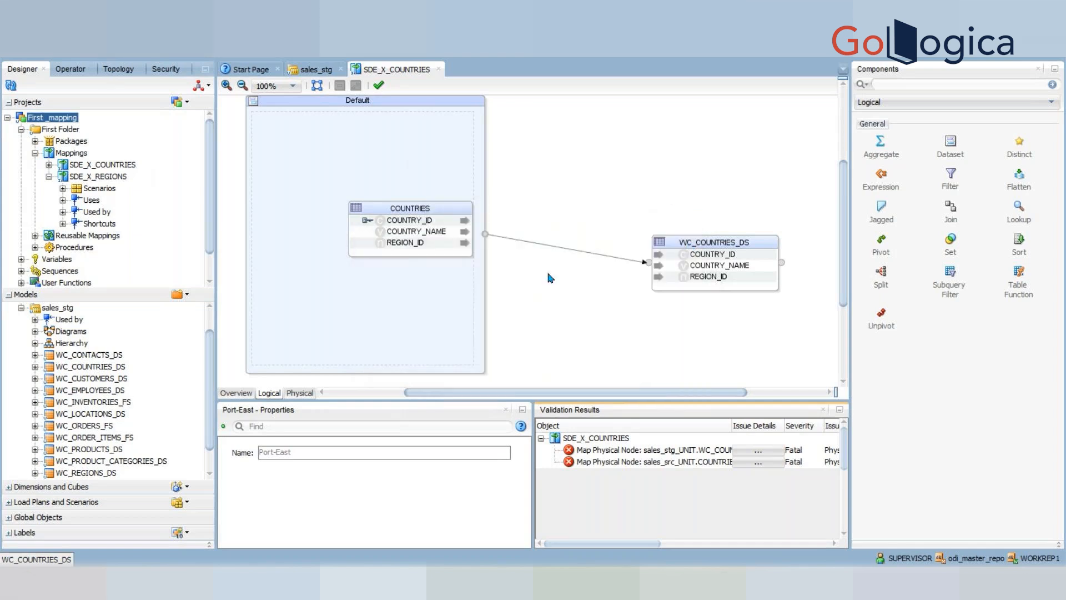
Open the Development context in the topology and review its logical-to-physical schema assignments
{"action": "left_click", "coordinate": [127, 73]}
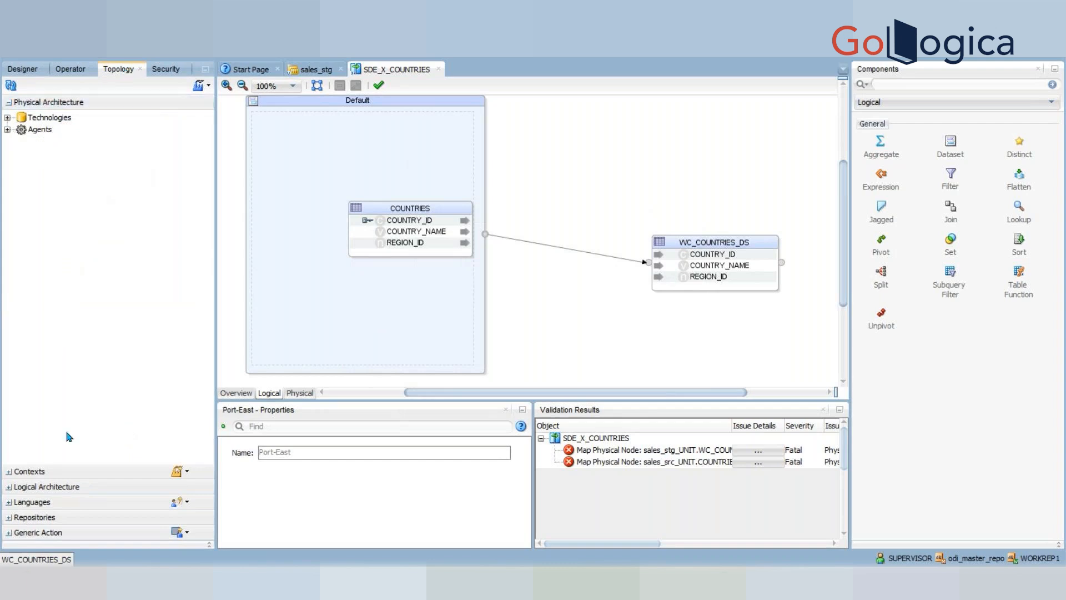
{"action": "left_click", "coordinate": [7, 472]}
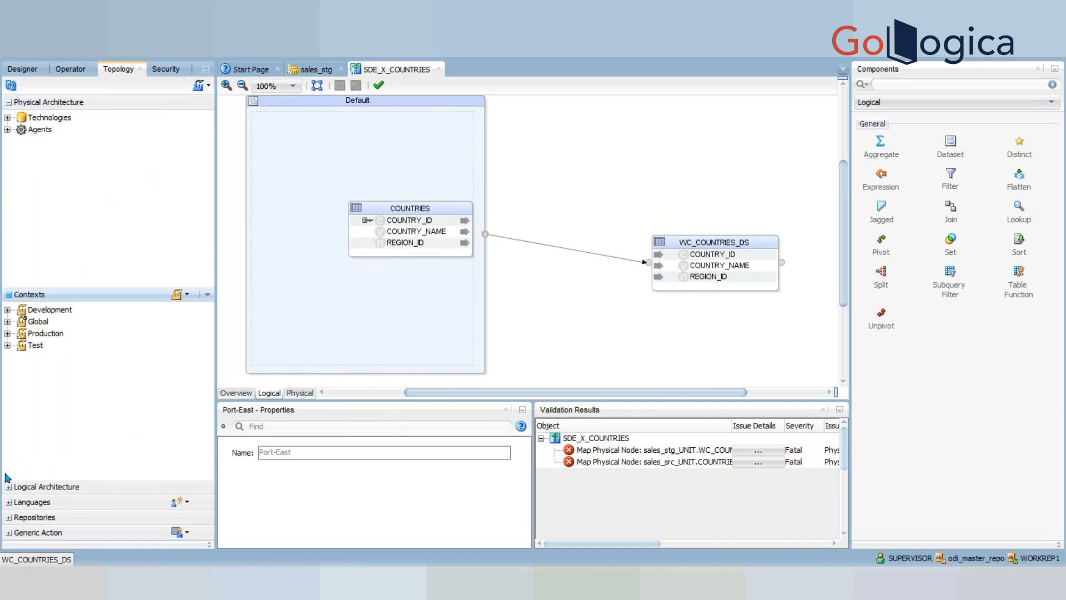
{"action": "left_click", "coordinate": [9, 313]}
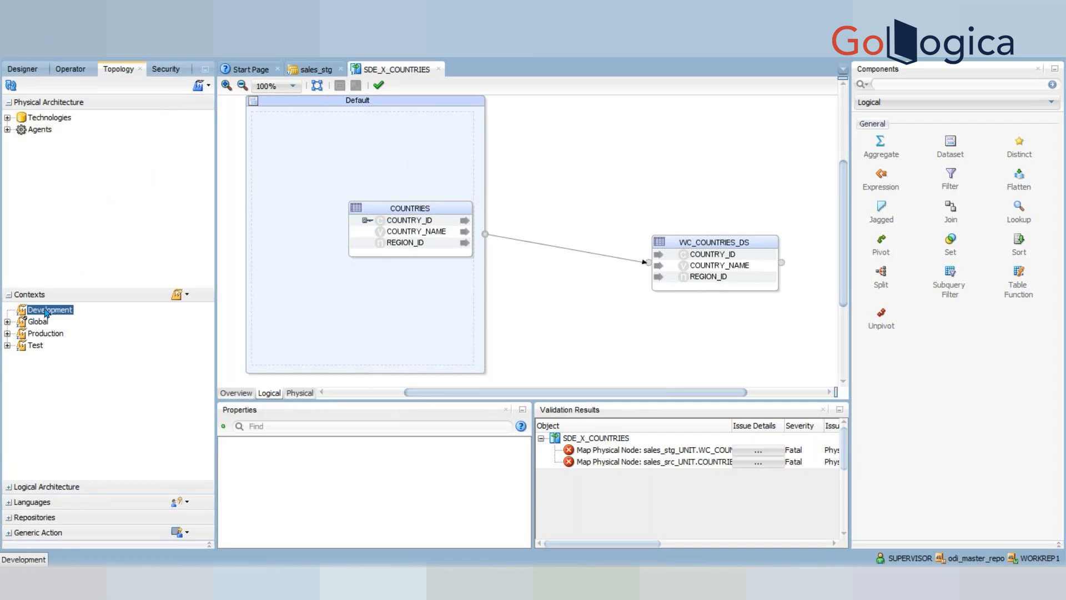
{"action": "double_click", "coordinate": [47, 311]}
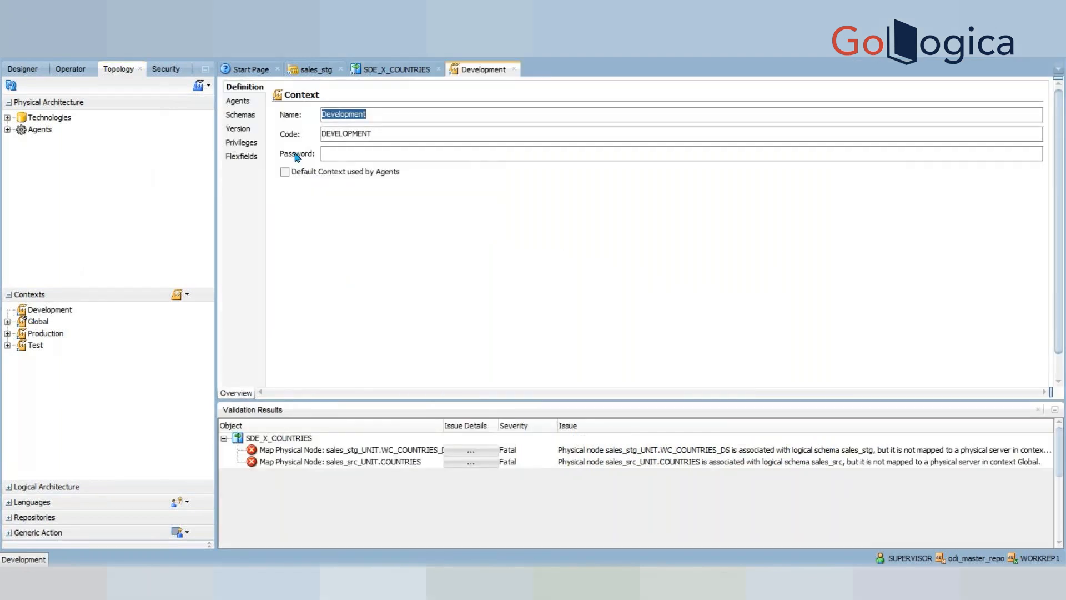
{"action": "left_click", "coordinate": [241, 116]}
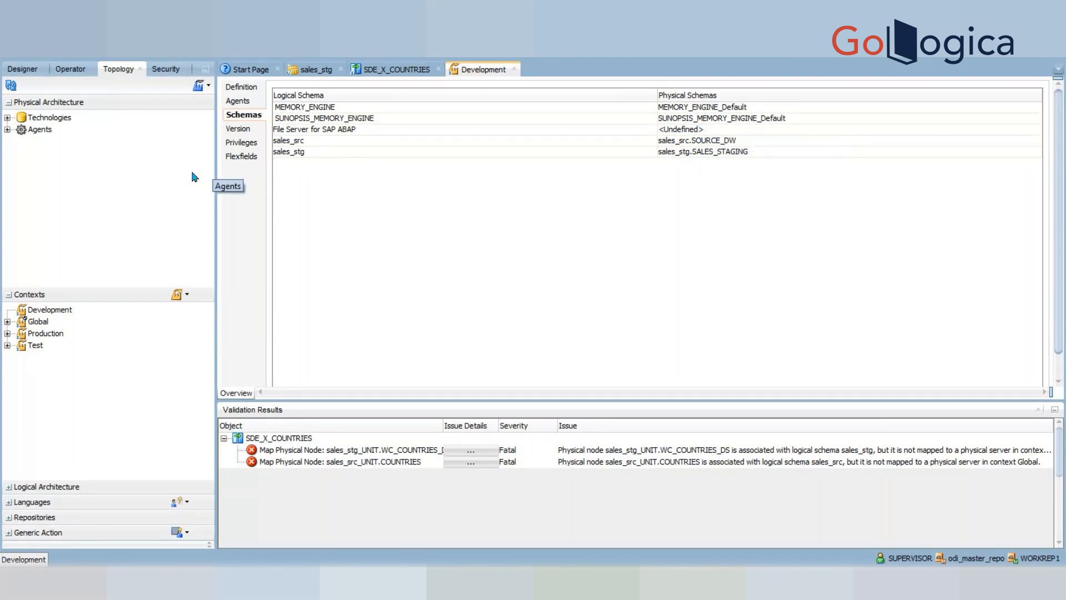
Open the sales_stg logical schema under the Oracle technology in the logical architecture
{"action": "left_click", "coordinate": [8, 295]}
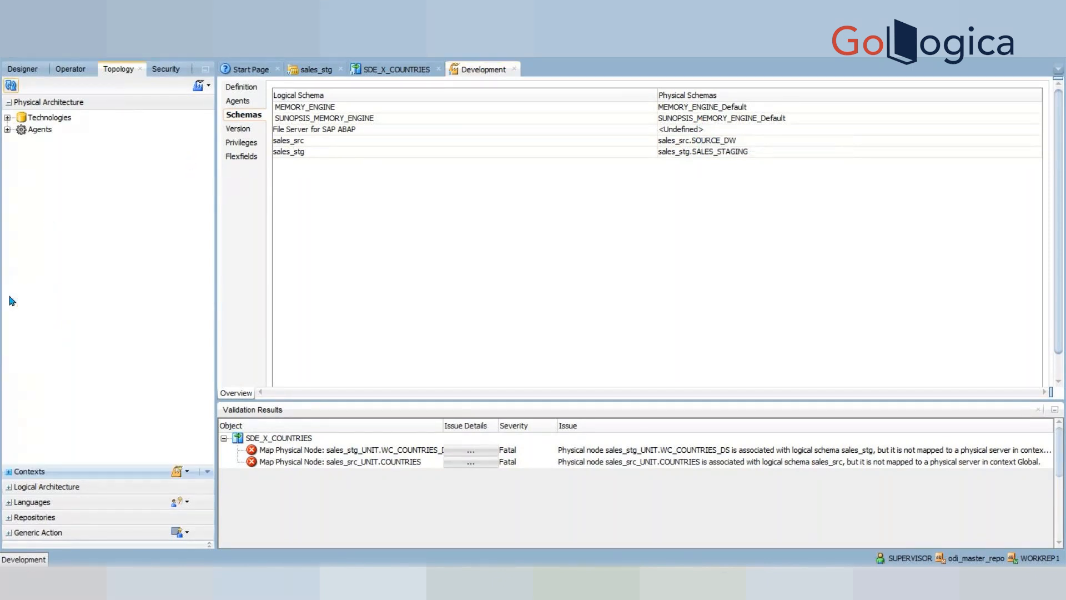
{"action": "left_click", "coordinate": [9, 487]}
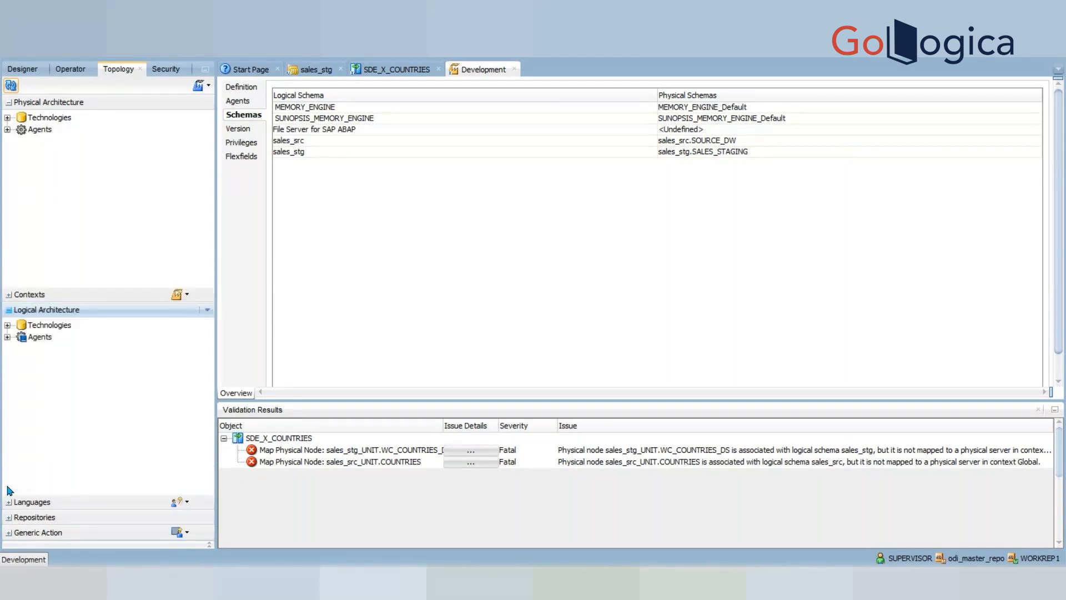
{"action": "left_click", "coordinate": [8, 324]}
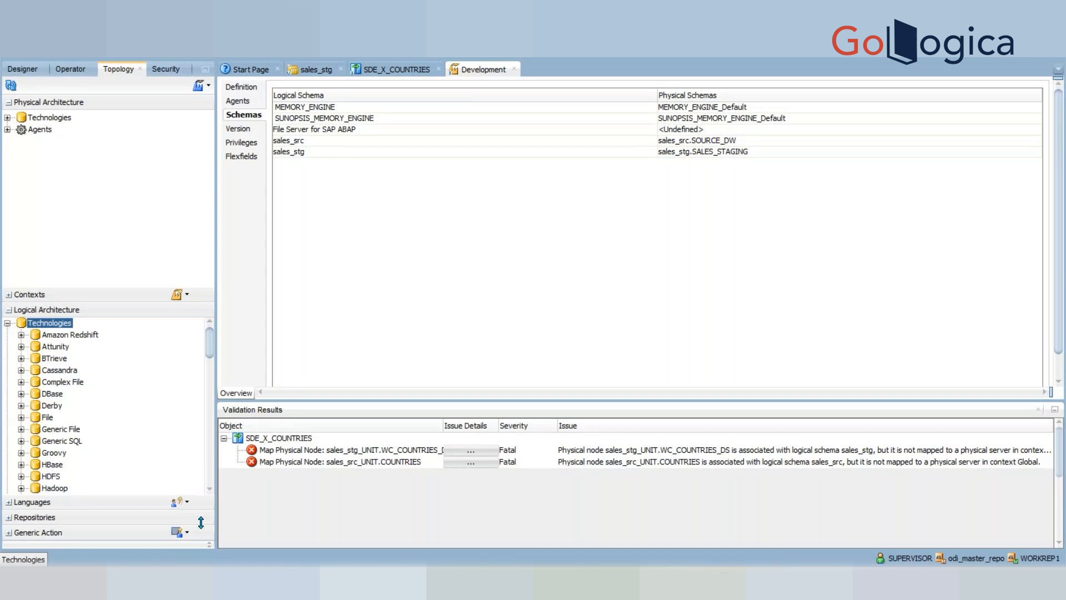
{"action": "scroll", "coordinate": [211, 495], "scroll_direction": "down", "scroll_amount": 5}
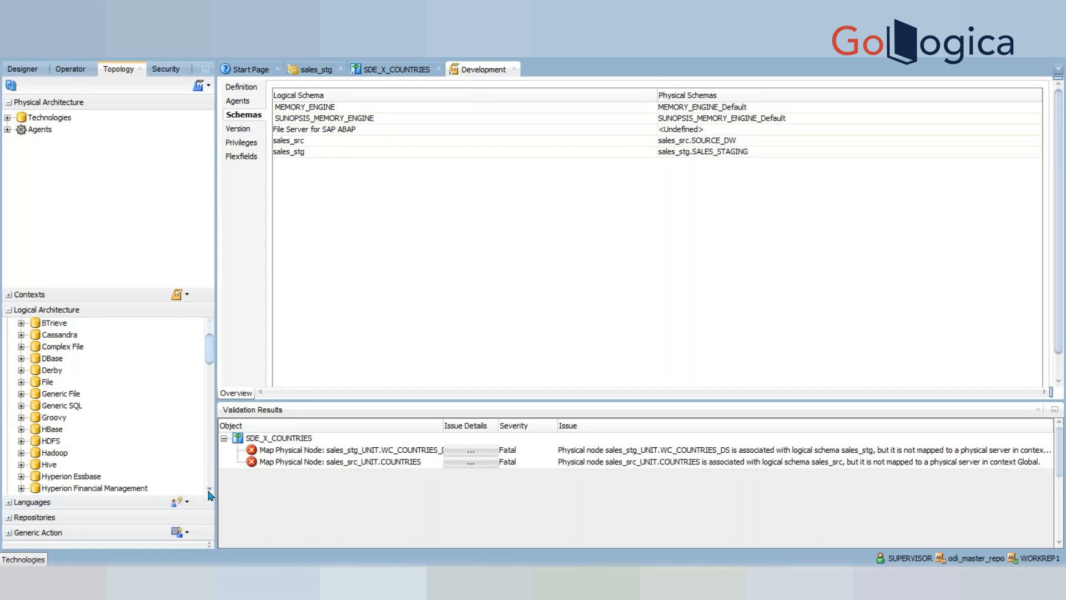
{"action": "scroll", "coordinate": [211, 495], "scroll_direction": "down", "scroll_amount": 4}
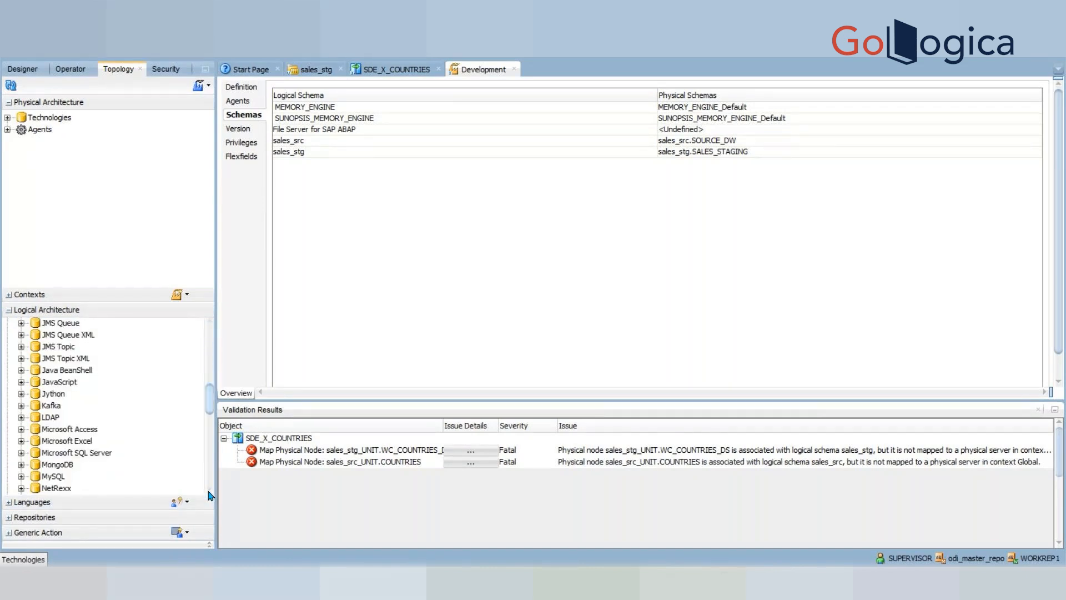
{"action": "scroll", "coordinate": [211, 494], "scroll_direction": "down", "scroll_amount": 3}
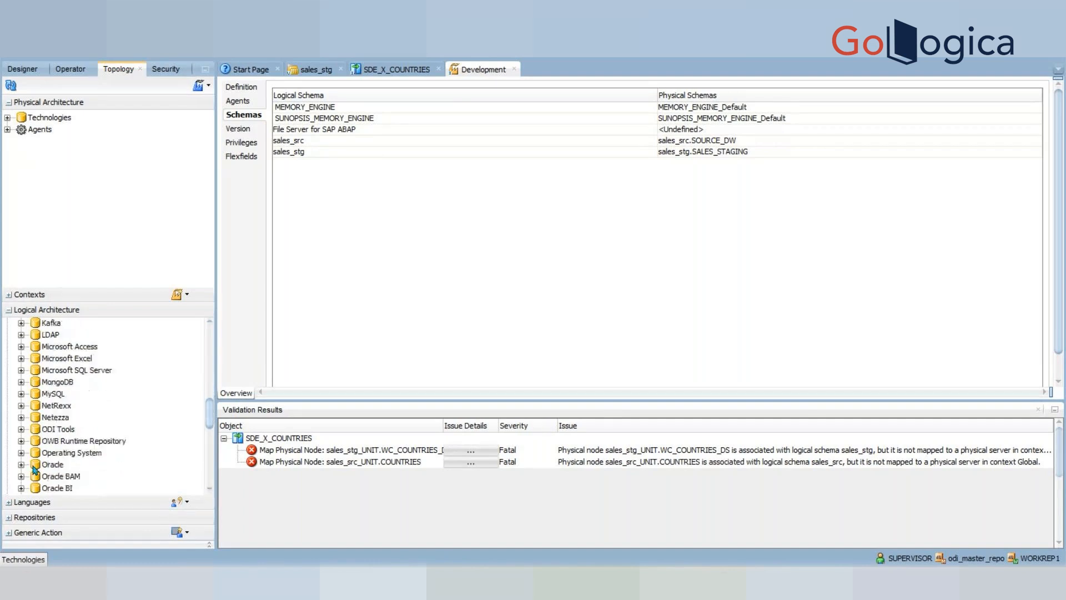
{"action": "left_click", "coordinate": [29, 468]}
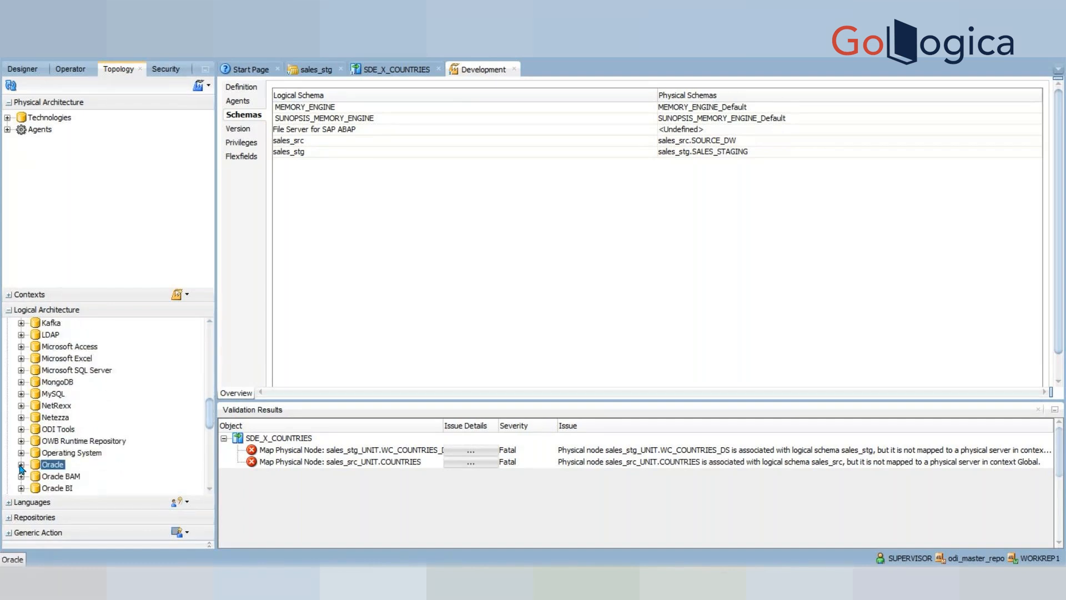
{"action": "left_click", "coordinate": [21, 465]}
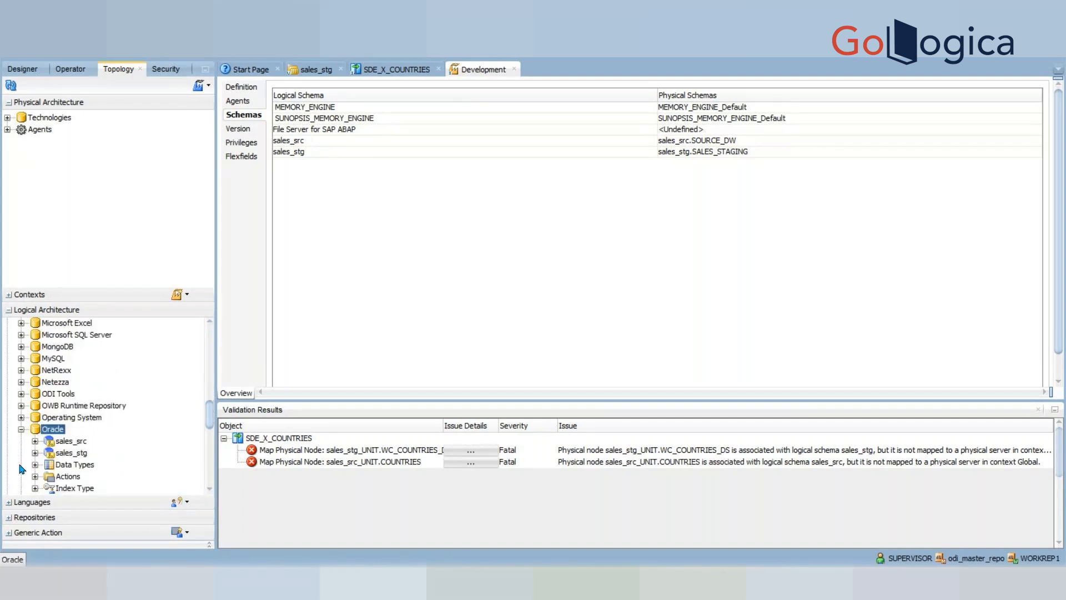
{"action": "double_click", "coordinate": [74, 455]}
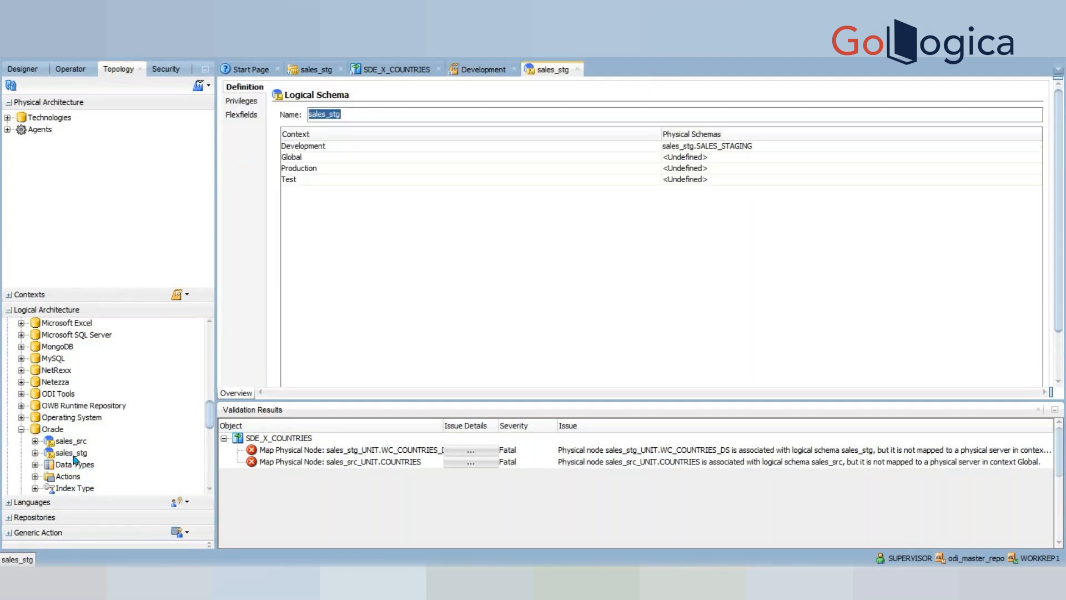
Reselect sales_stg.SALES_STAGING as the logical schema's physical schema for the Development context, save it, and close the schema and context editors
{"action": "left_click", "coordinate": [708, 150]}
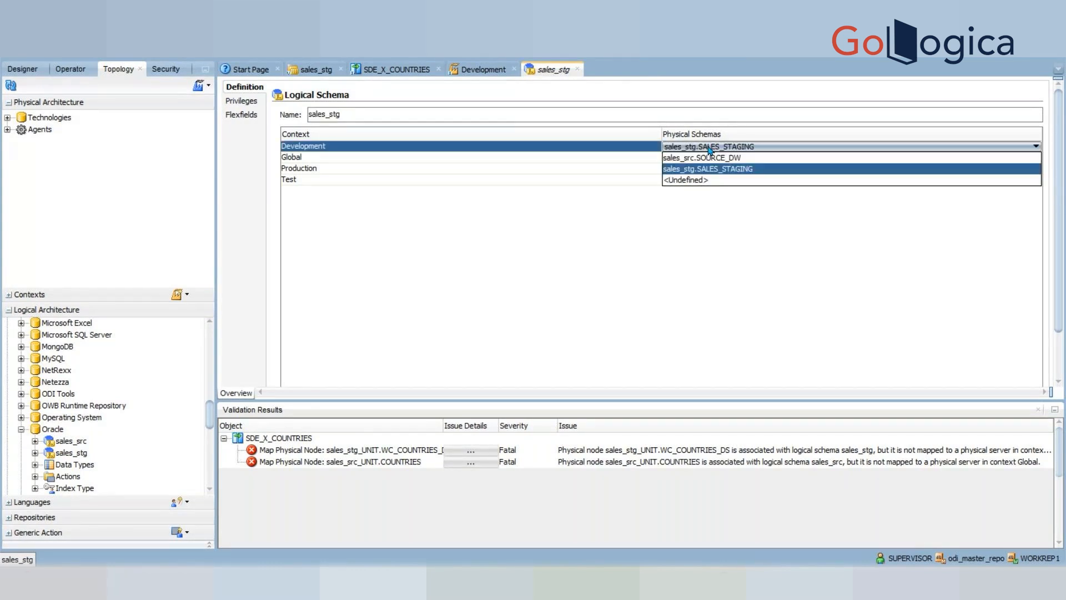
{"action": "left_click", "coordinate": [728, 169]}
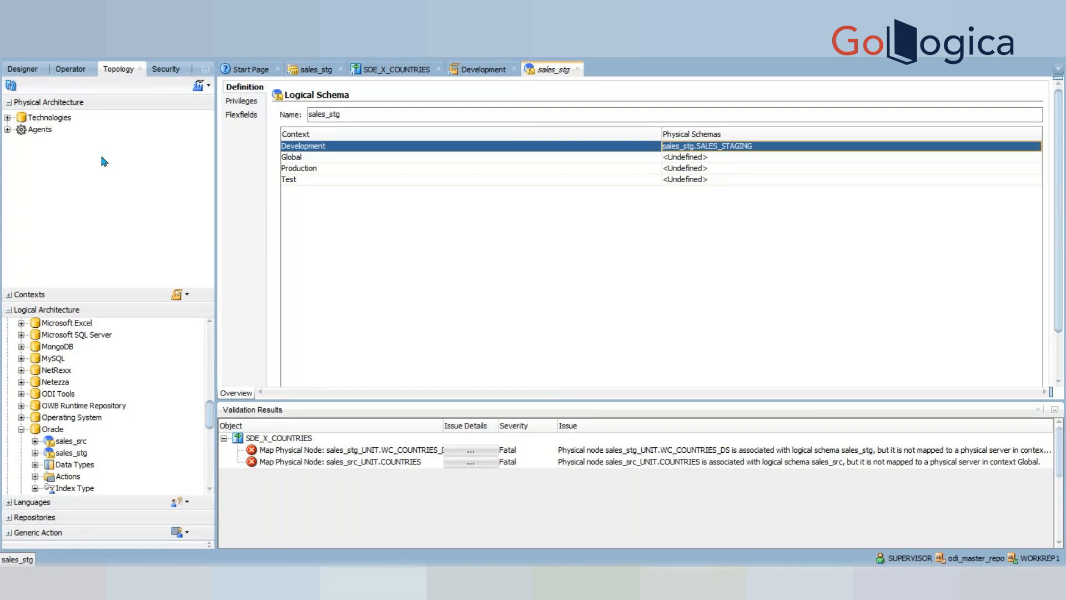
{"action": "key", "text": "ctrl+s"}
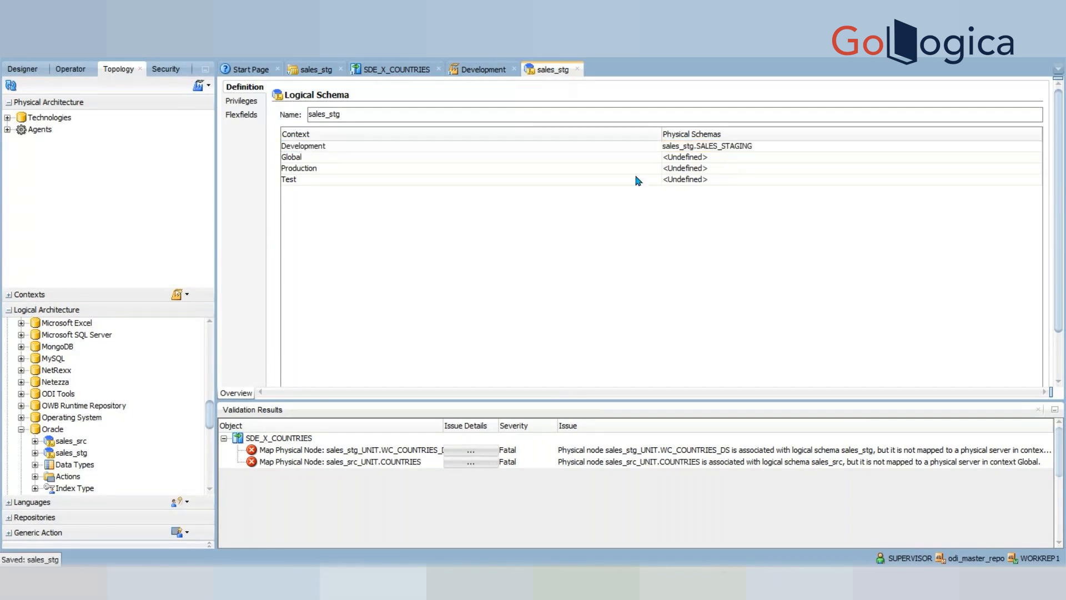
{"action": "left_click", "coordinate": [577, 70]}
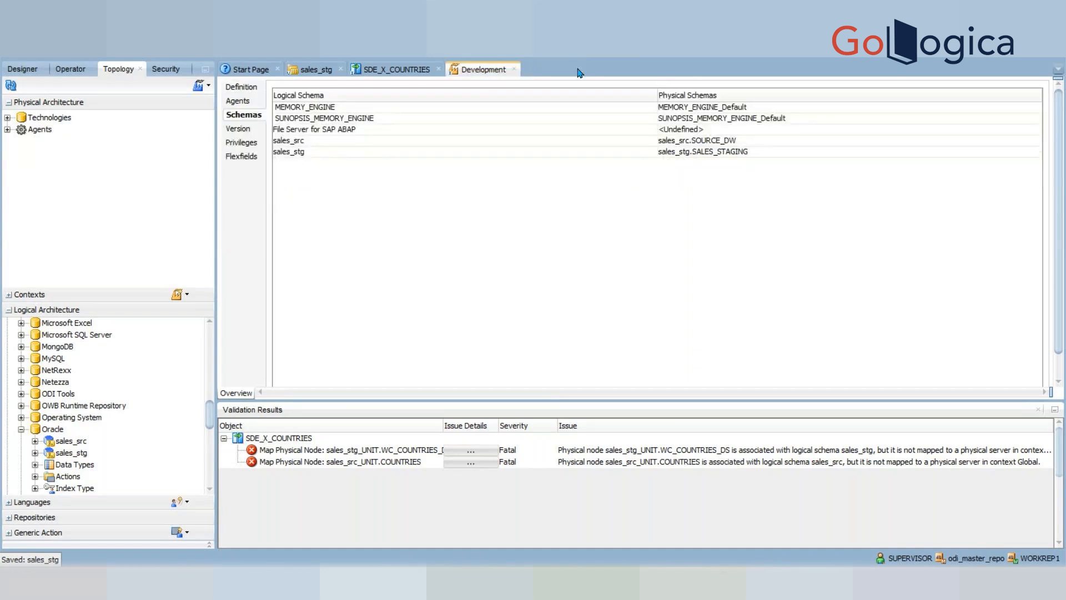
{"action": "left_click", "coordinate": [514, 69]}
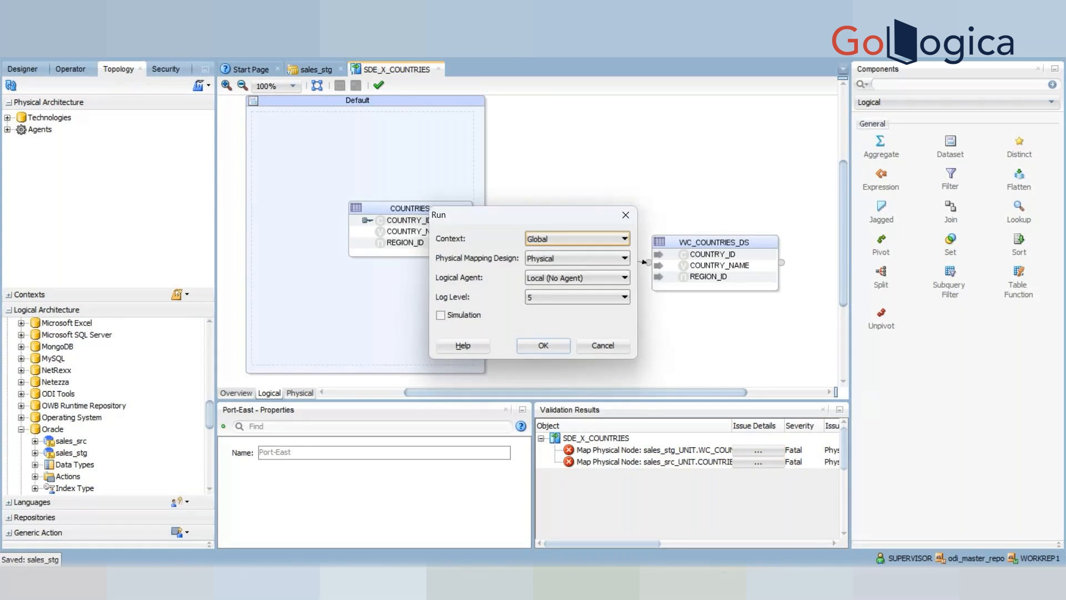
Retry running the SDE_X_COUNTRIES mapping in the Global context with no agent and log level 6
{"action": "left_click", "coordinate": [624, 297]}
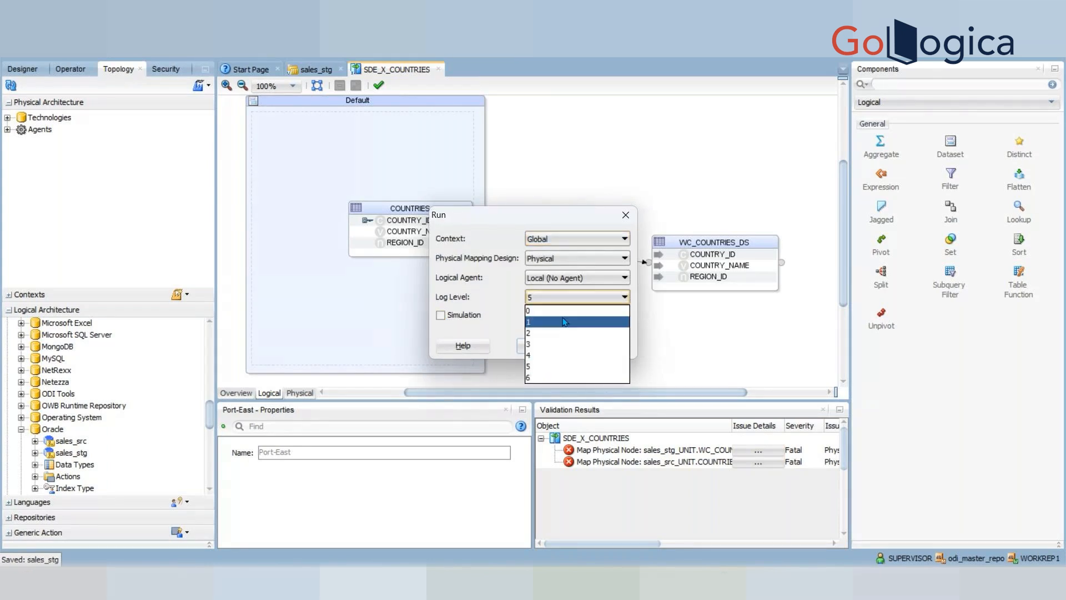
{"action": "left_click", "coordinate": [562, 376]}
{"action": "left_click", "coordinate": [523, 342]}
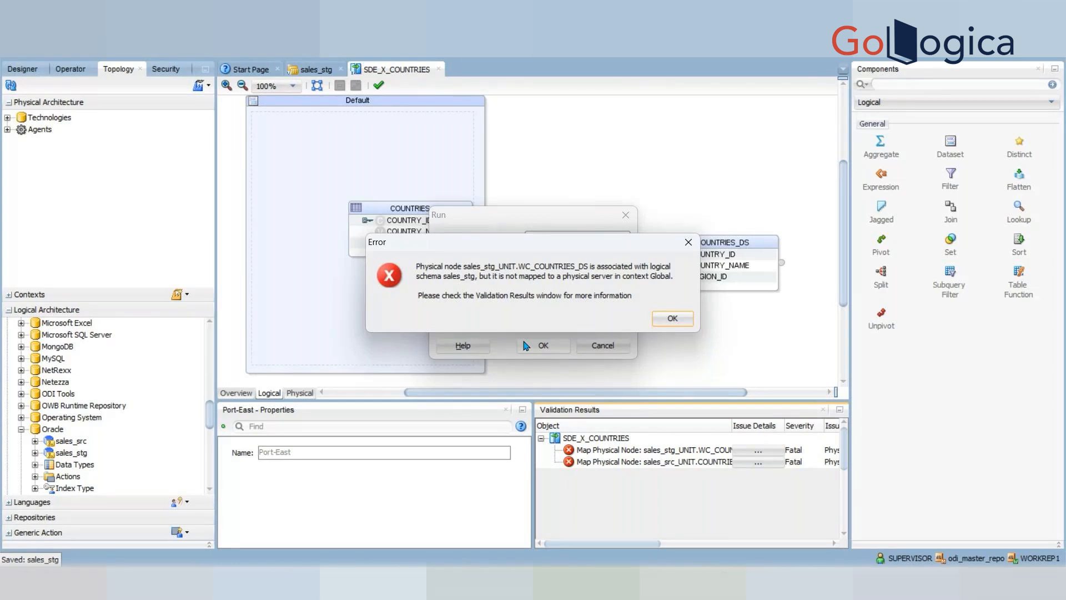
{"action": "left_click", "coordinate": [687, 238]}
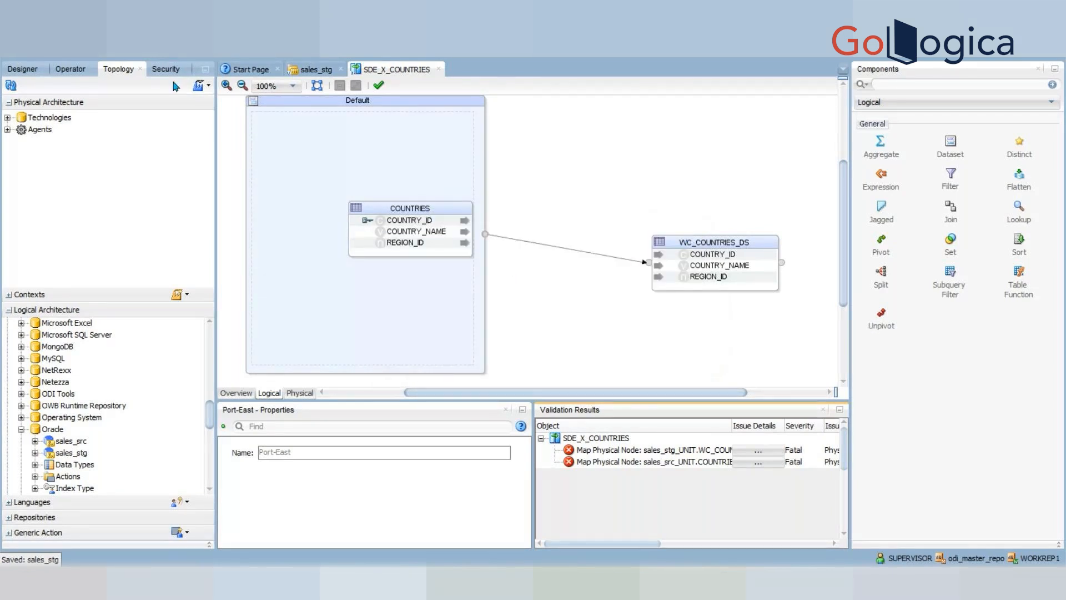
Locate the Oracle technology in the physical architecture and open its sales_stg data server
{"action": "left_click", "coordinate": [7, 117]}
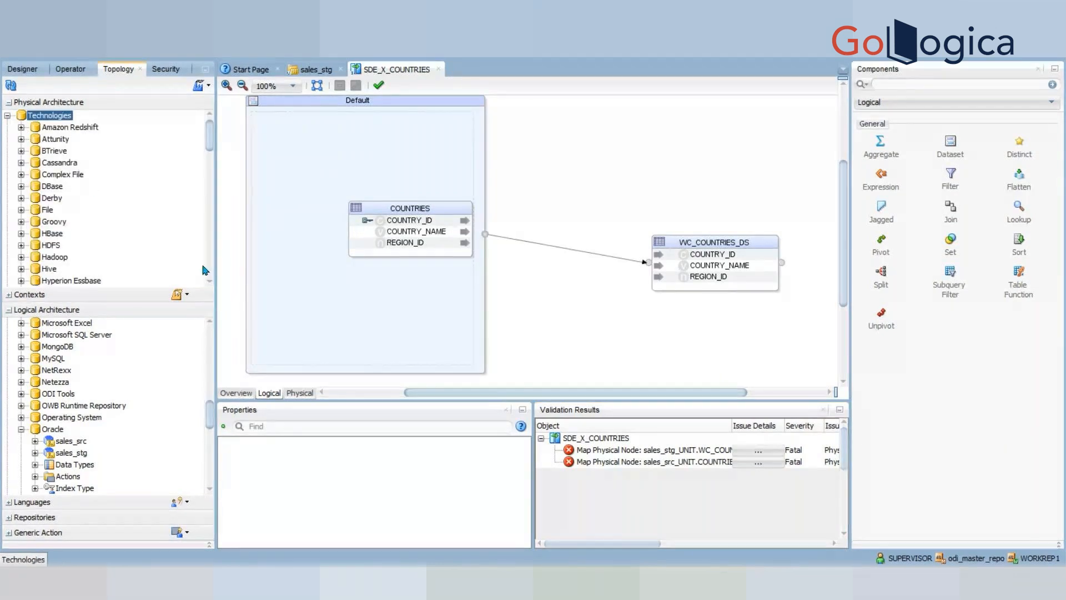
{"action": "left_click_drag", "start_coordinate": [202, 265], "coordinate": [207, 276]}
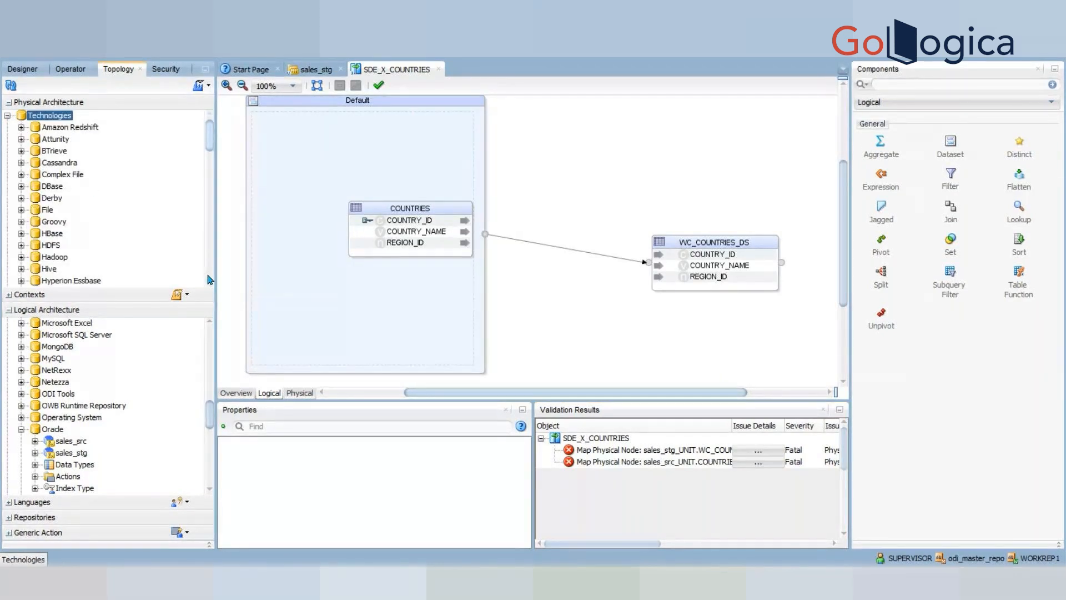
{"action": "left_click", "coordinate": [211, 115]}
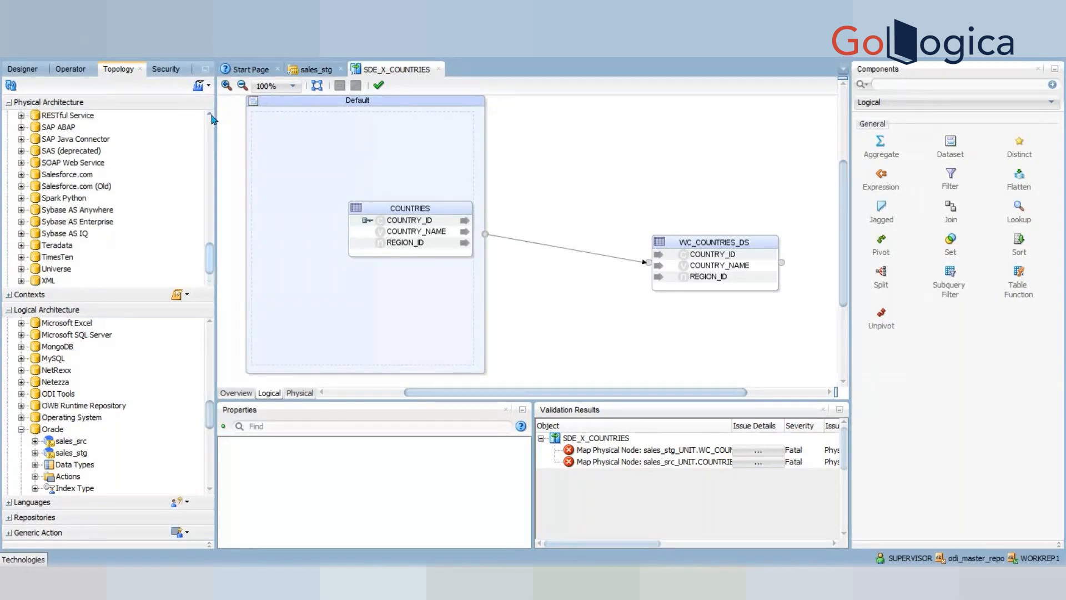
{"action": "scroll", "coordinate": [83, 228], "scroll_direction": "up", "scroll_amount": 2}
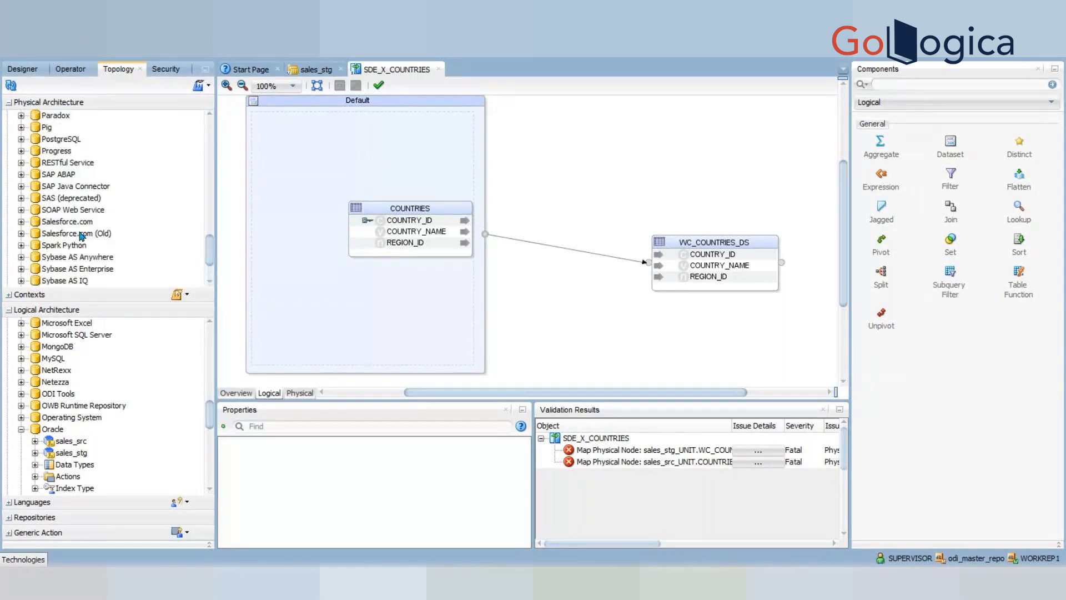
{"action": "left_click", "coordinate": [210, 281]}
{"action": "left_click", "coordinate": [210, 281]}
{"action": "left_click", "coordinate": [211, 284]}
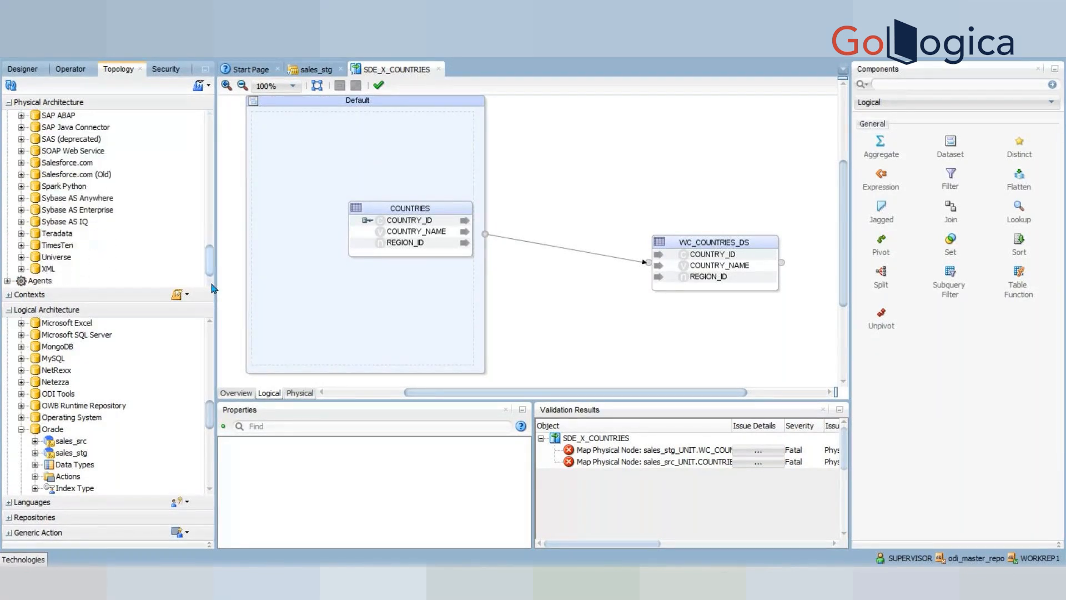
{"action": "left_click", "coordinate": [211, 118]}
{"action": "scroll", "coordinate": [211, 119], "scroll_direction": "up", "scroll_amount": 4}
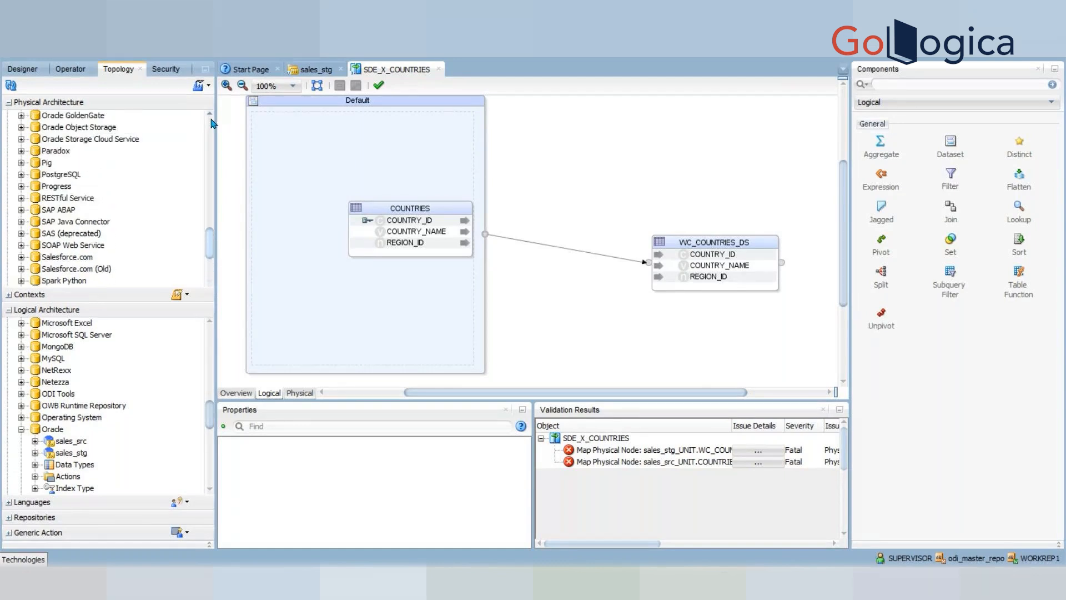
{"action": "left_click", "coordinate": [210, 117]}
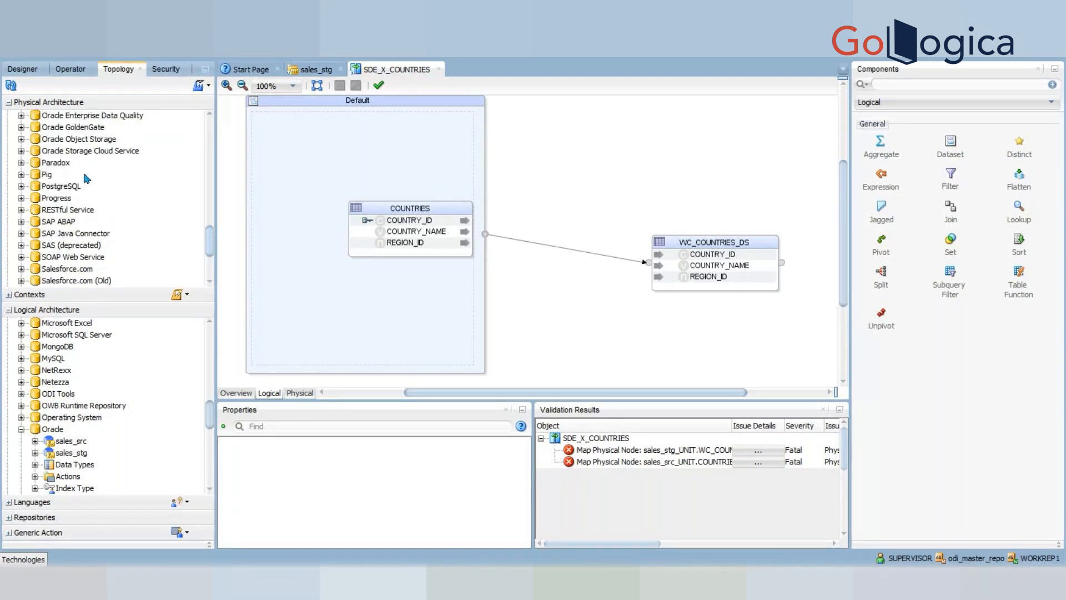
{"action": "left_click", "coordinate": [212, 125]}
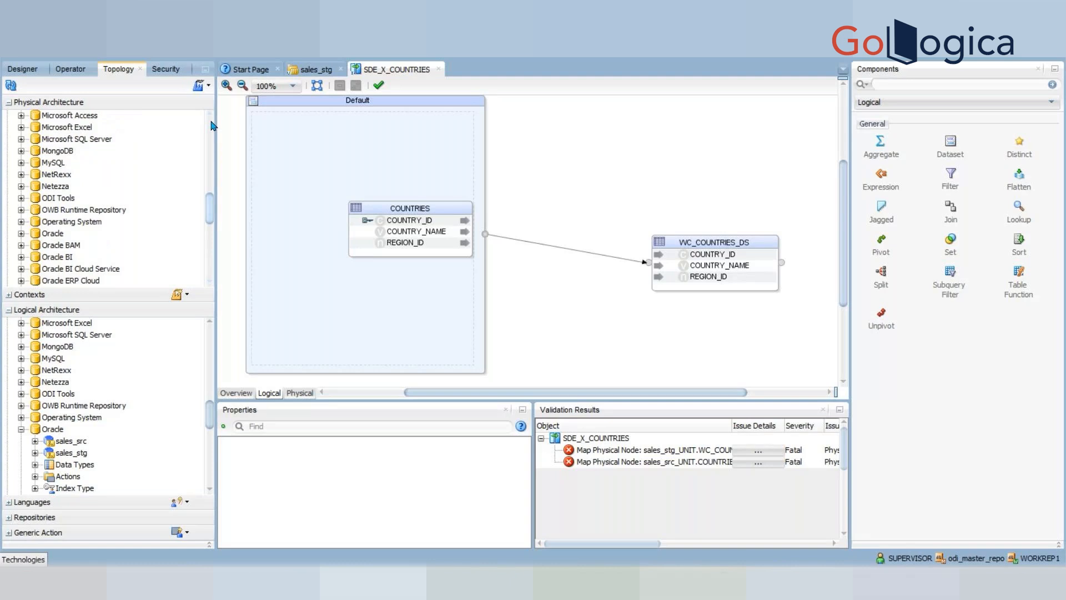
{"action": "left_click", "coordinate": [21, 234]}
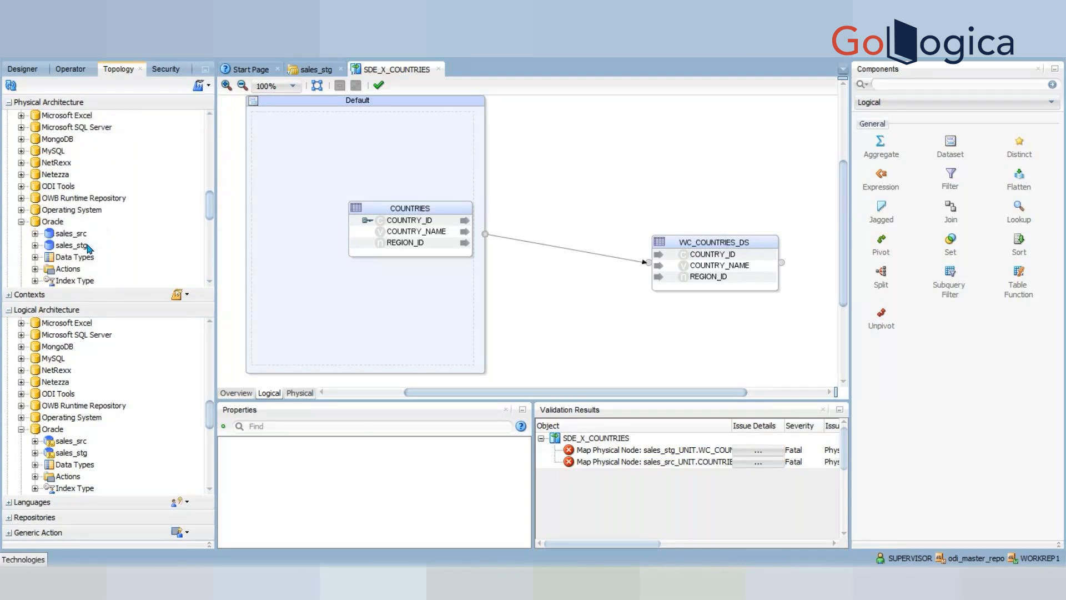
{"action": "left_click", "coordinate": [72, 245]}
{"action": "double_click", "coordinate": [87, 248]}
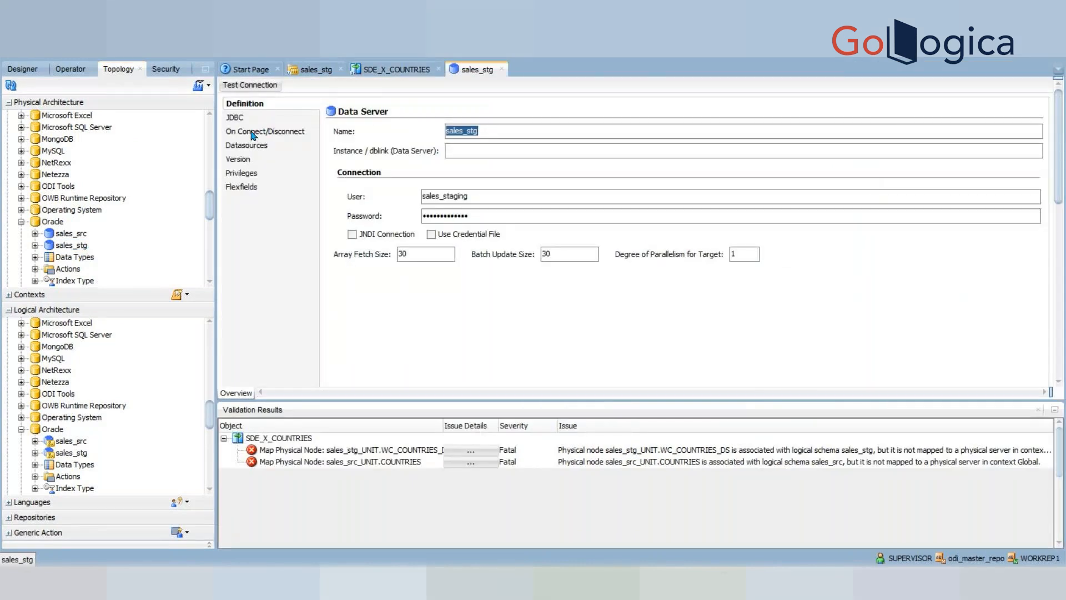
Review the sales_stg data server's JDBC settings and test its connection with the Local (No Agent) physical agent
{"action": "left_click", "coordinate": [233, 117]}
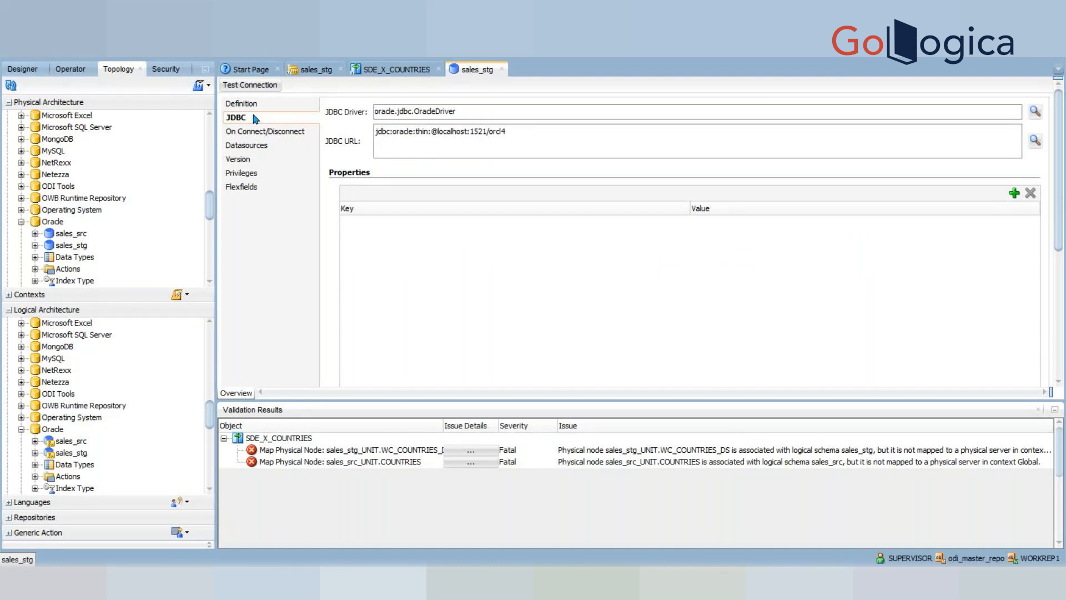
{"action": "left_click", "coordinate": [257, 85]}
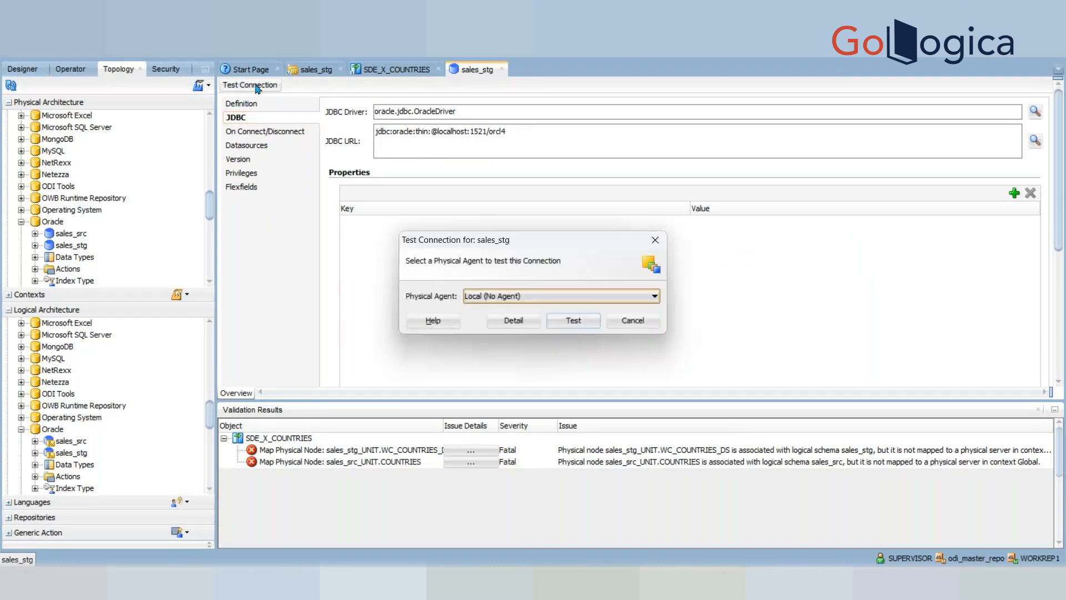
{"action": "left_click", "coordinate": [574, 321]}
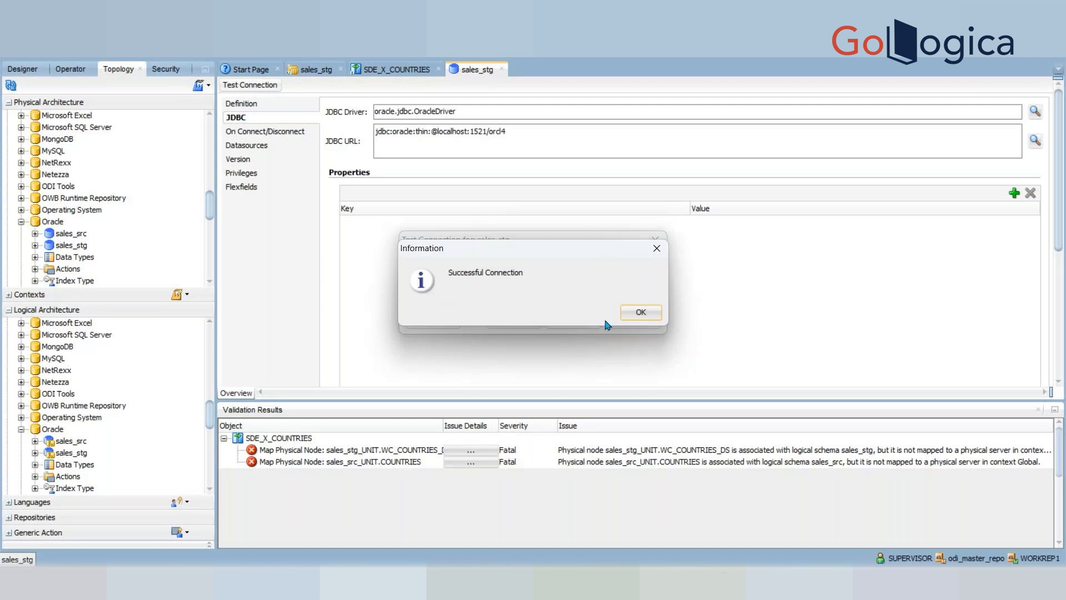
{"action": "left_click", "coordinate": [640, 312]}
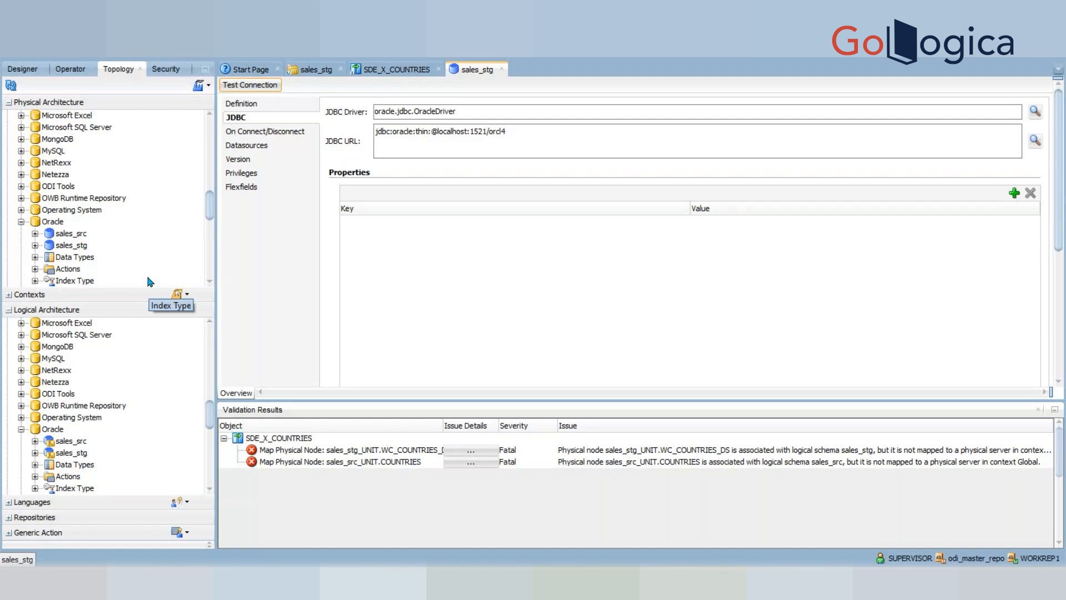
Open the Development context and show its logical-to-physical schema mappings
{"action": "left_click", "coordinate": [21, 222]}
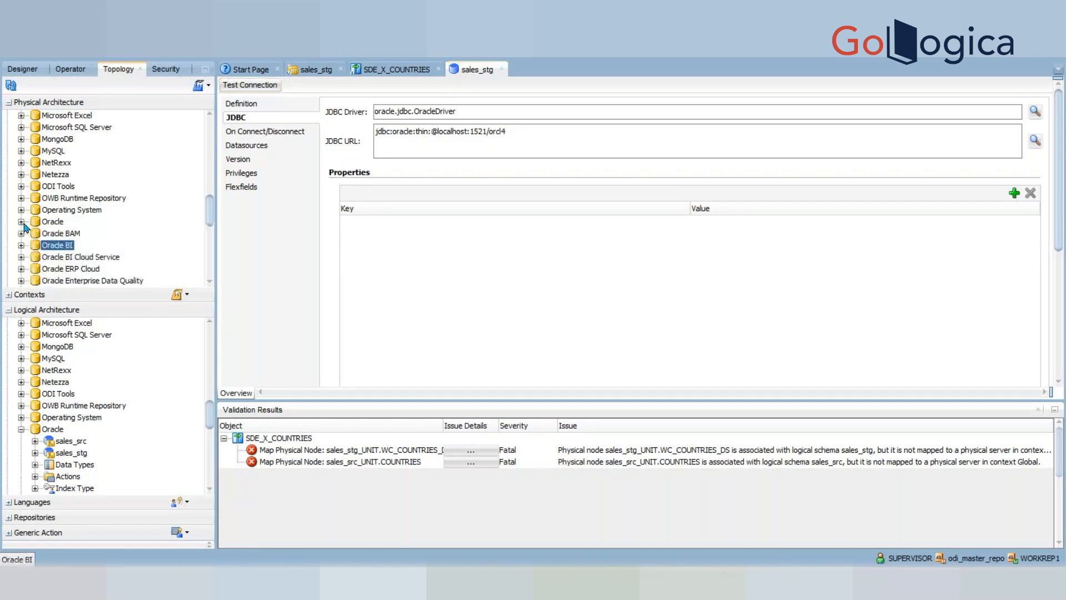
{"action": "left_click", "coordinate": [13, 292]}
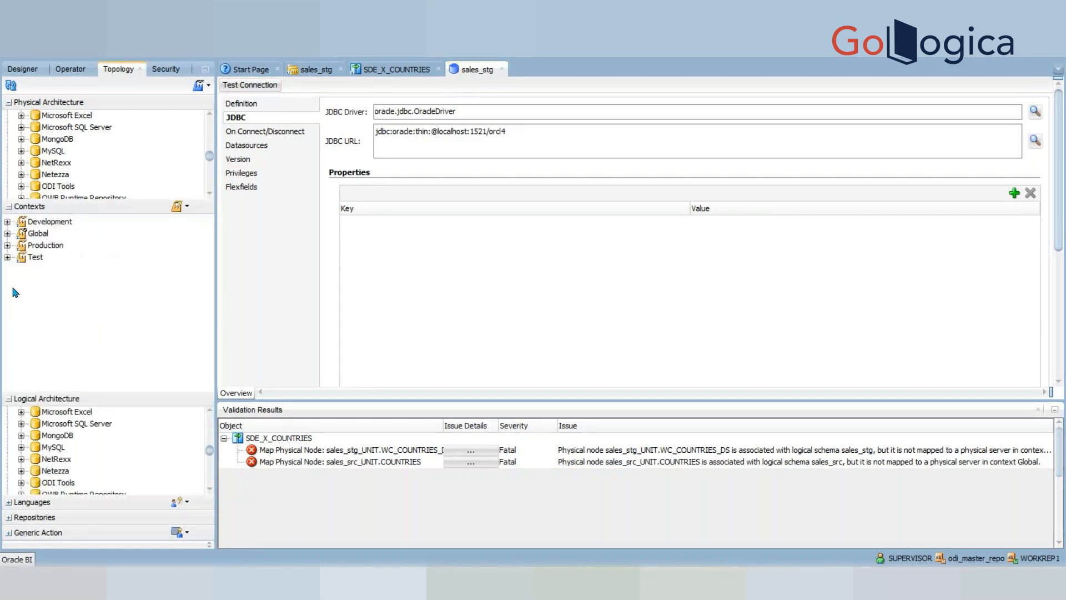
{"action": "left_click", "coordinate": [10, 223]}
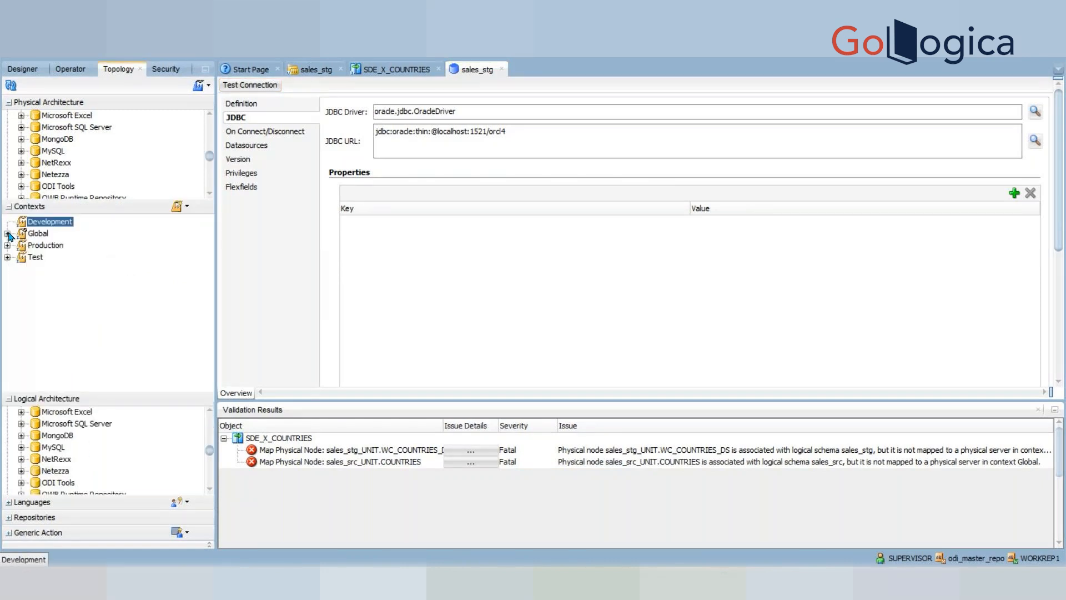
{"action": "left_click", "coordinate": [8, 233]}
{"action": "double_click", "coordinate": [44, 223]}
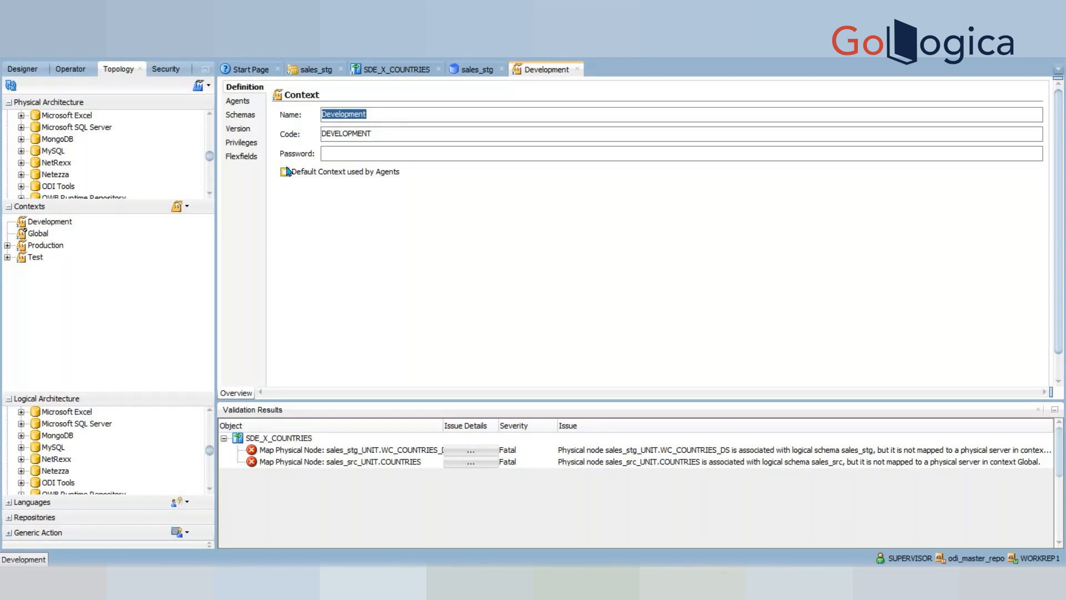
{"action": "left_click", "coordinate": [248, 103]}
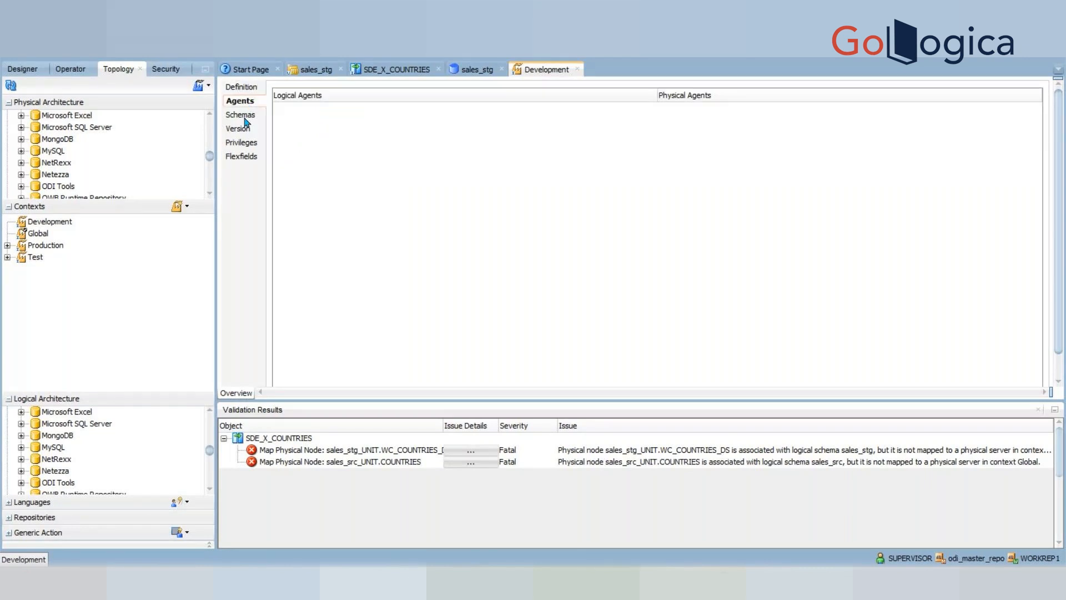
{"action": "left_click", "coordinate": [244, 117]}
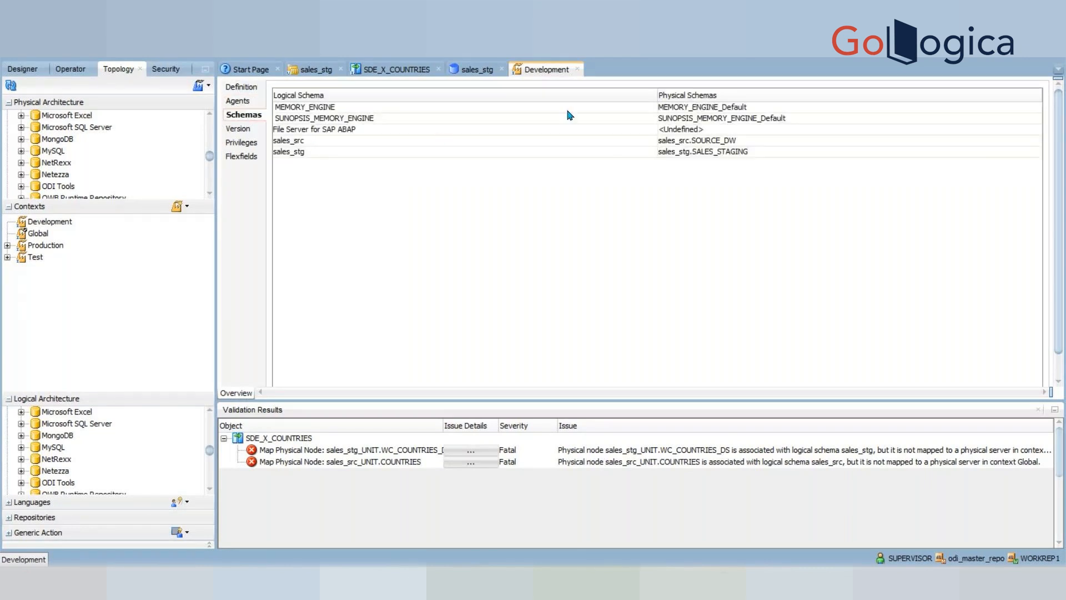
Reselect sales_stg.SALES_STAGING as the physical schema for sales_stg in the Development context, save the context, and close it
{"action": "left_click", "coordinate": [692, 155]}
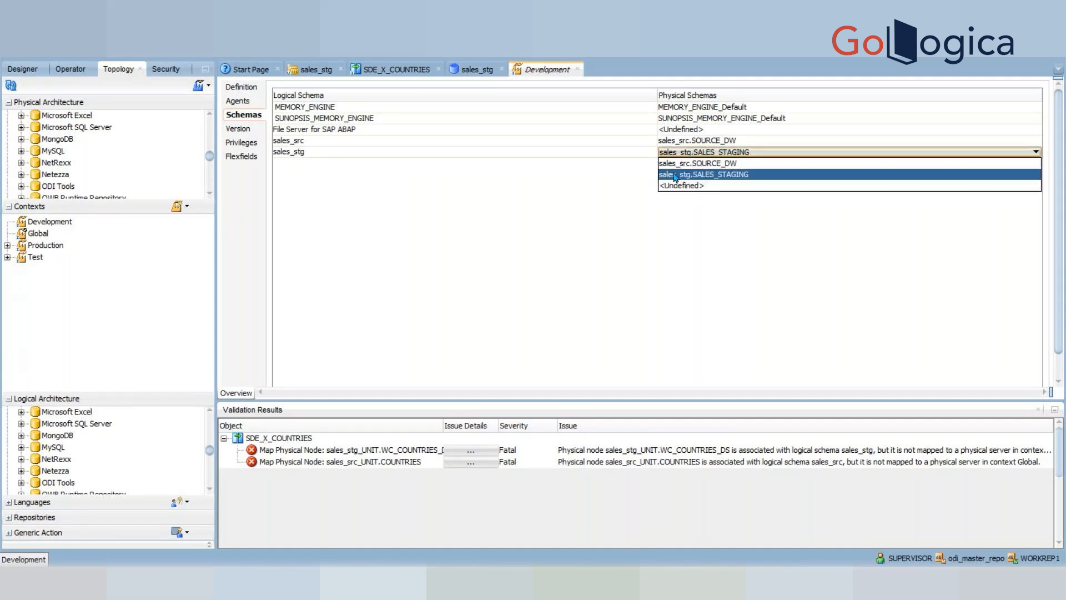
{"action": "left_click", "coordinate": [676, 176]}
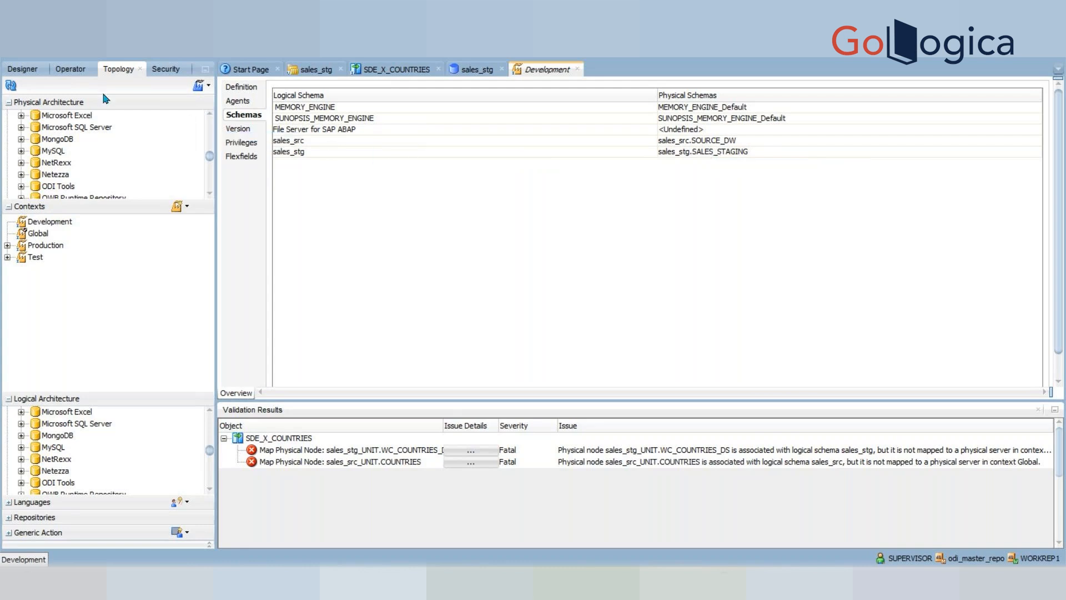
{"action": "key", "text": "ctrl+s"}
{"action": "left_click", "coordinate": [576, 70]}
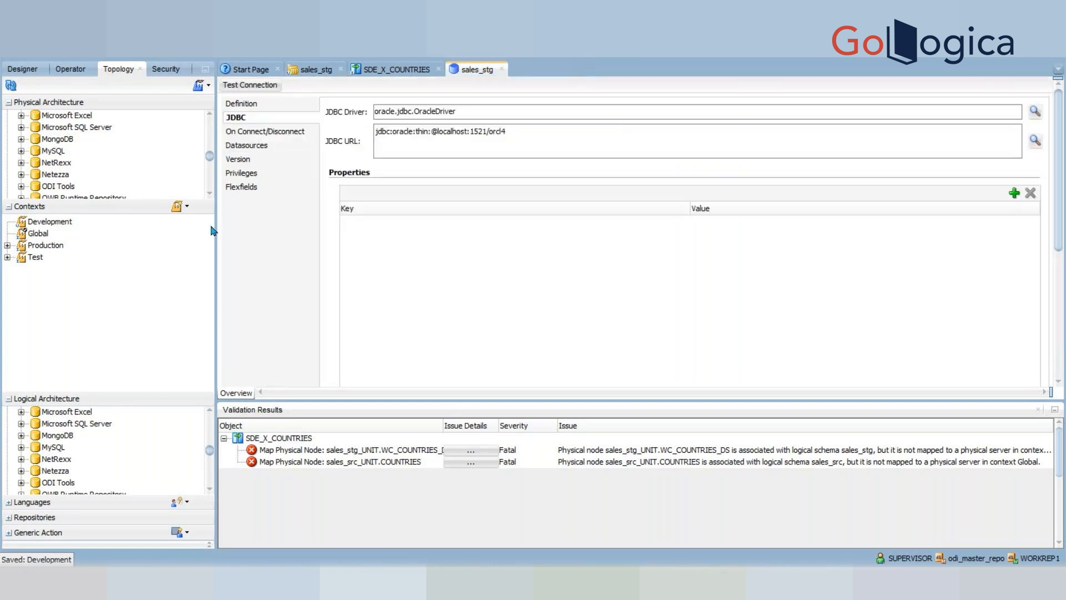
Collapse the contexts and physical architecture, and open Oracle's sales_stg logical schema from the logical architecture
{"action": "left_click", "coordinate": [9, 399]}
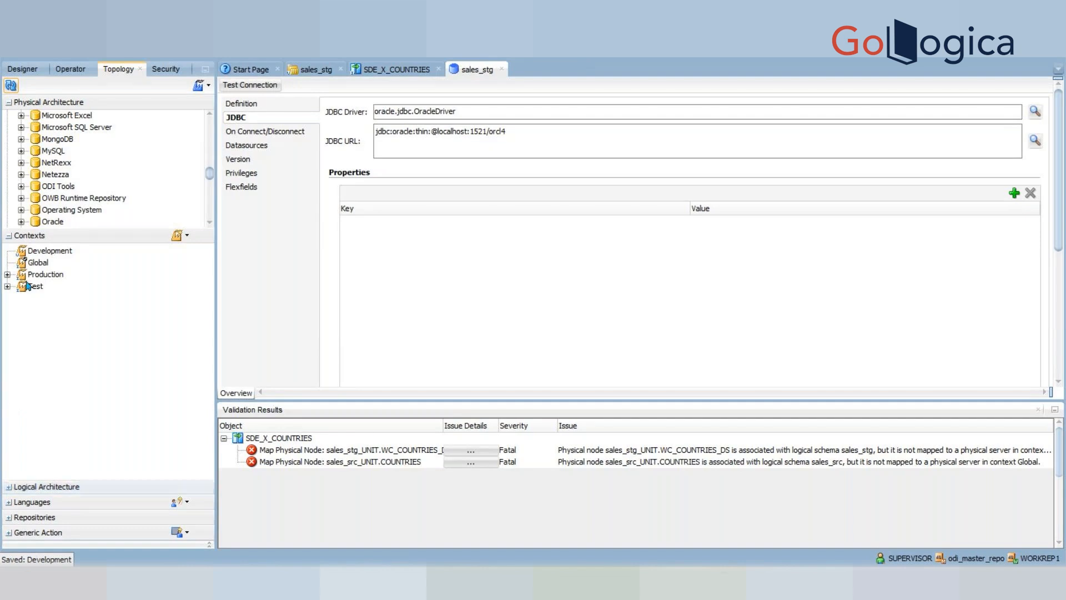
{"action": "left_click", "coordinate": [9, 235]}
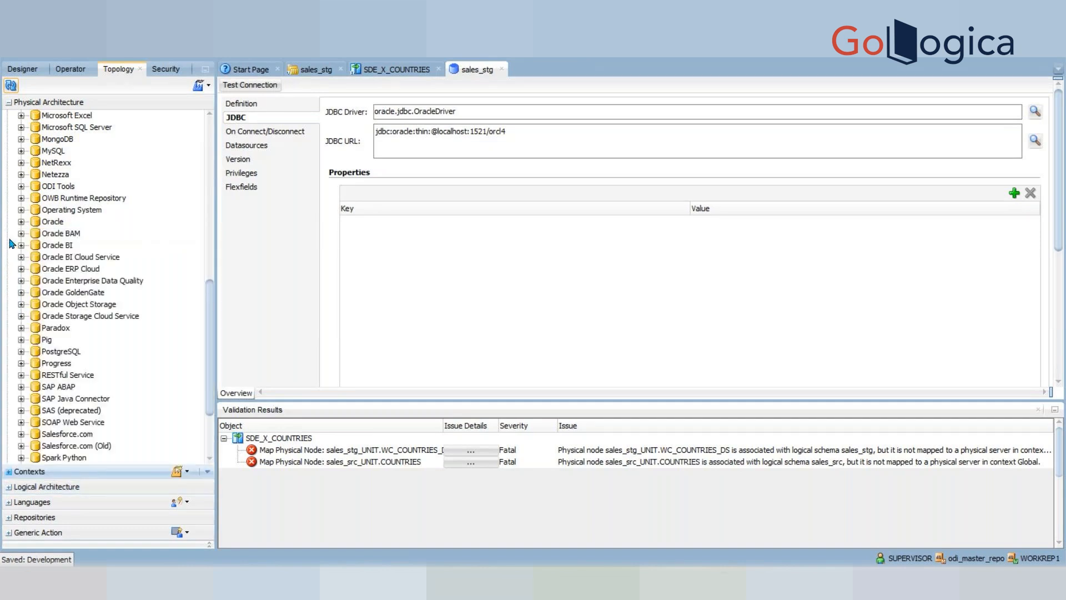
{"action": "left_click", "coordinate": [9, 103]}
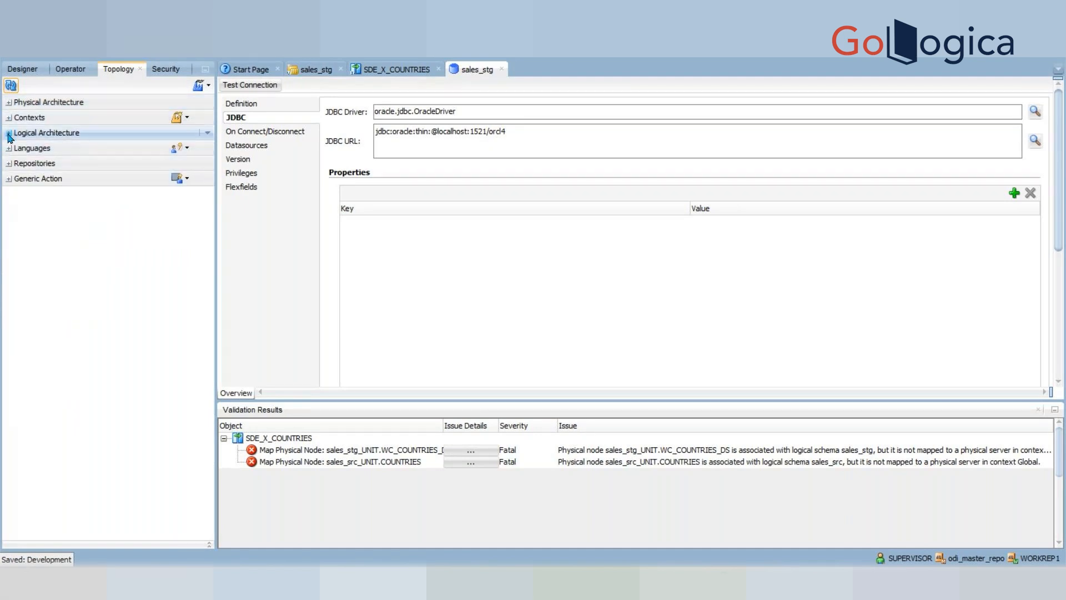
{"action": "left_click", "coordinate": [9, 133]}
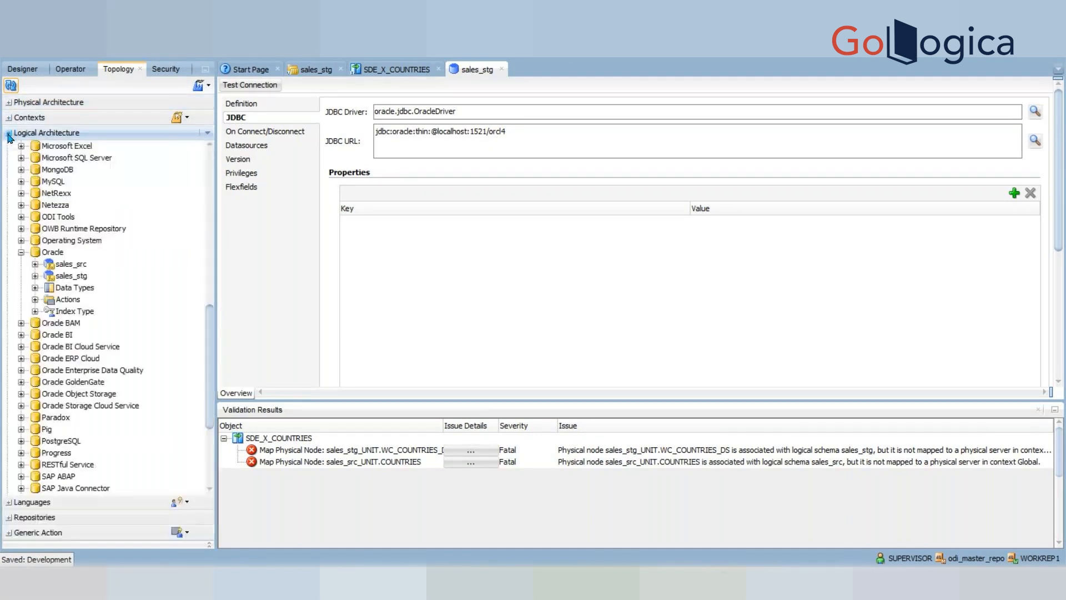
{"action": "left_click", "coordinate": [65, 265]}
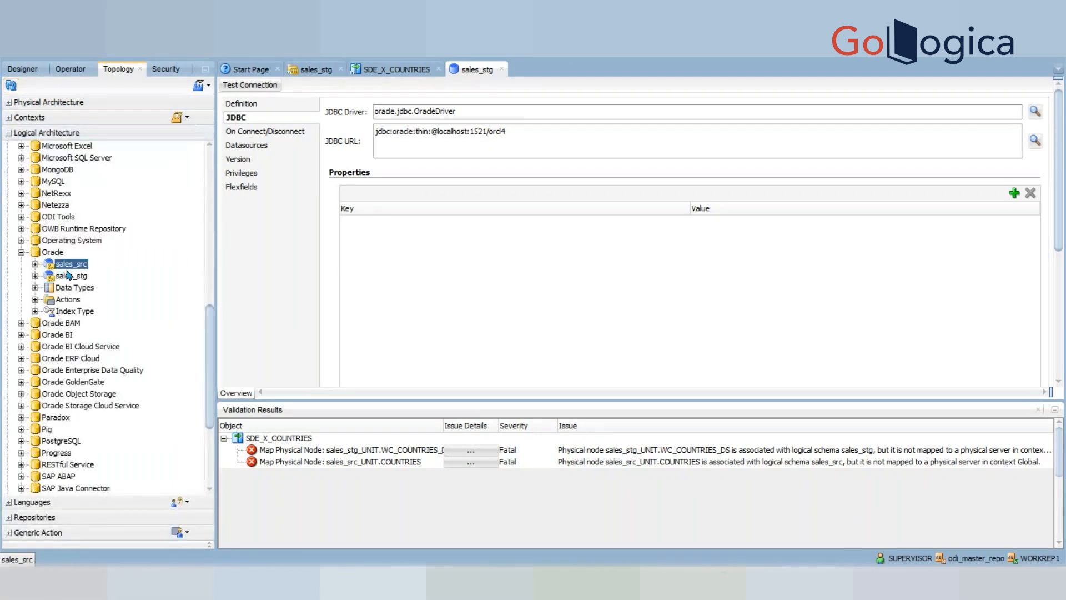
{"action": "left_click", "coordinate": [71, 277]}
{"action": "double_click", "coordinate": [72, 277]}
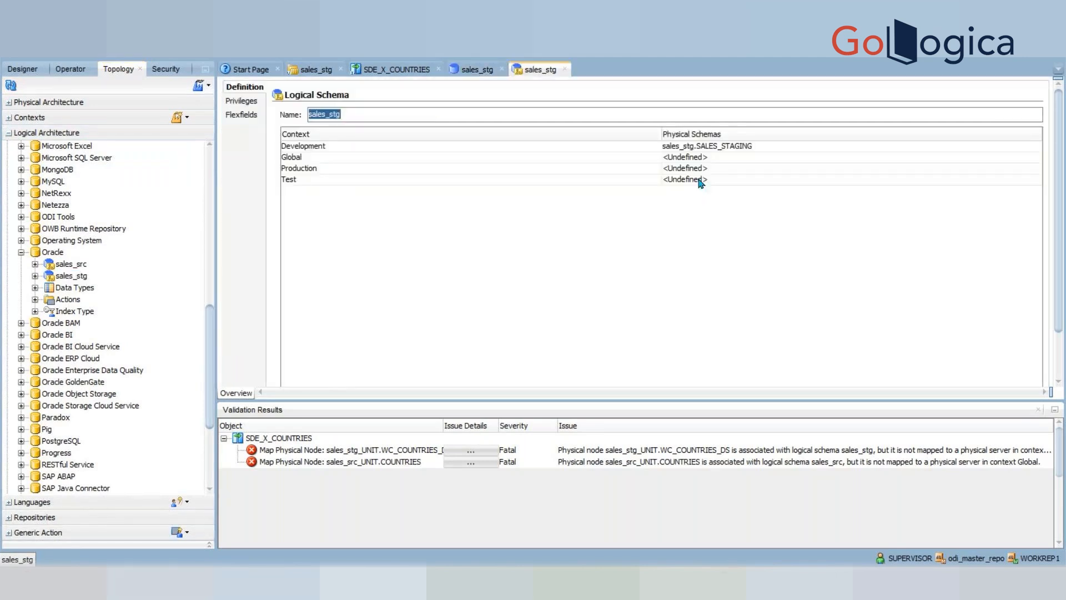
Reselect sales_stg.SALES_STAGING for the Development context in the sales_stg logical schema, save it, and close its editor
{"action": "left_click", "coordinate": [693, 147]}
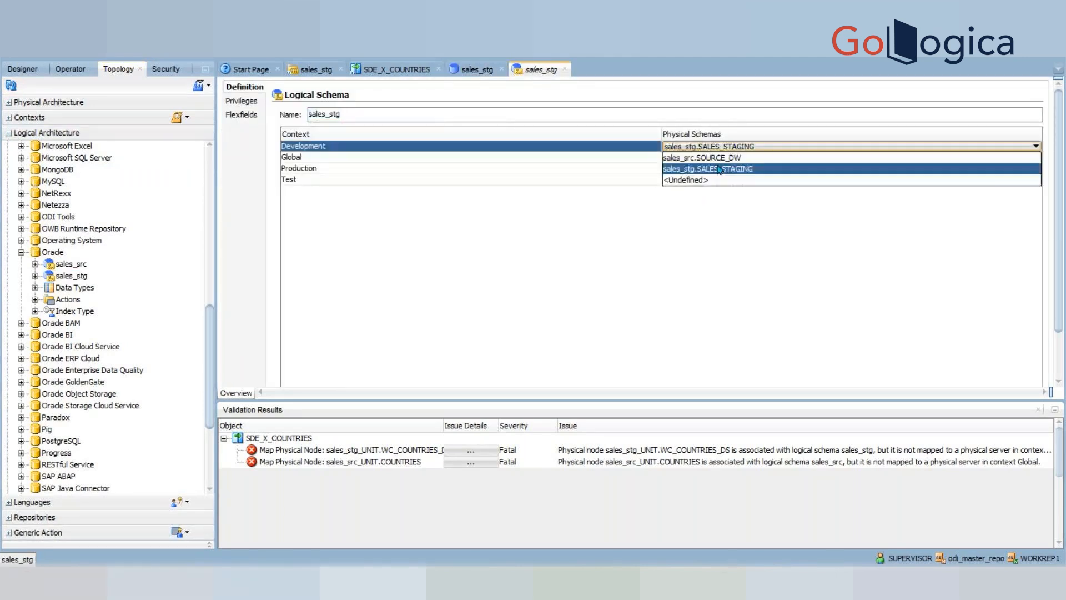
{"action": "left_click", "coordinate": [717, 171]}
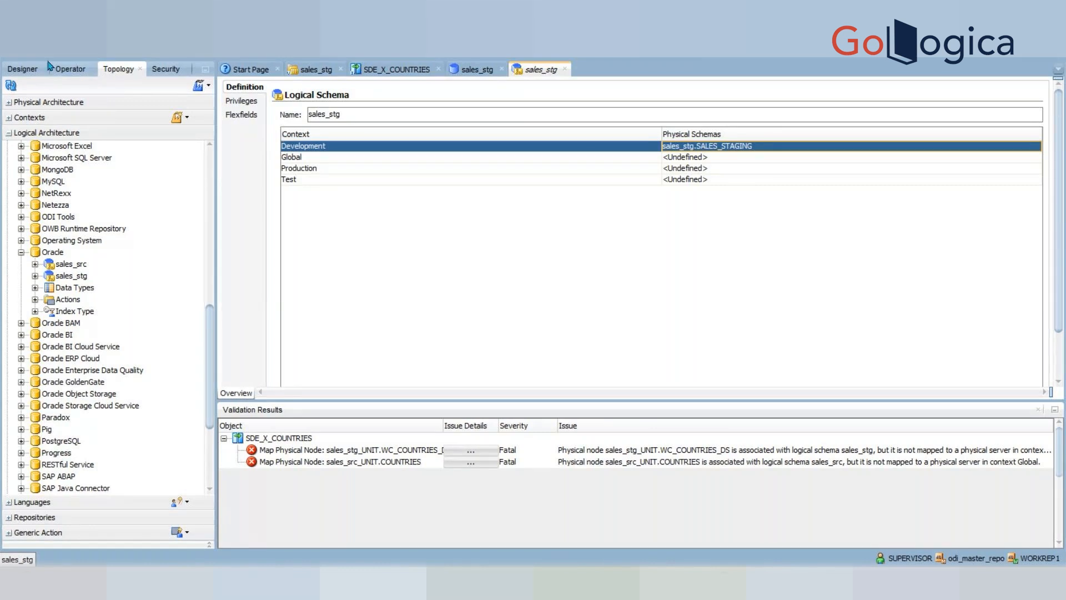
{"action": "key", "text": "ctrl+s"}
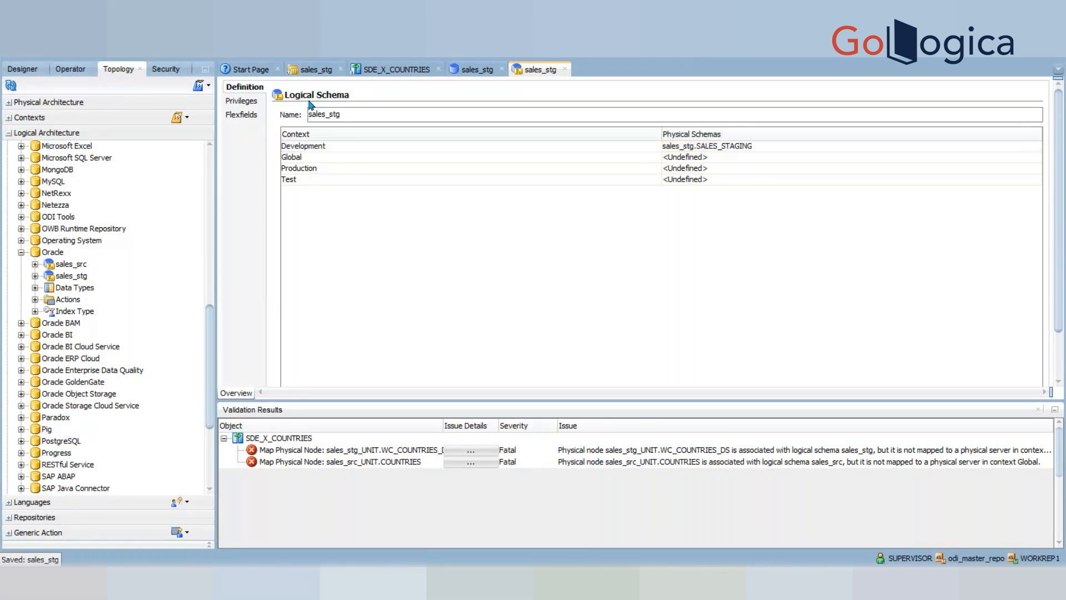
{"action": "left_click", "coordinate": [564, 69]}
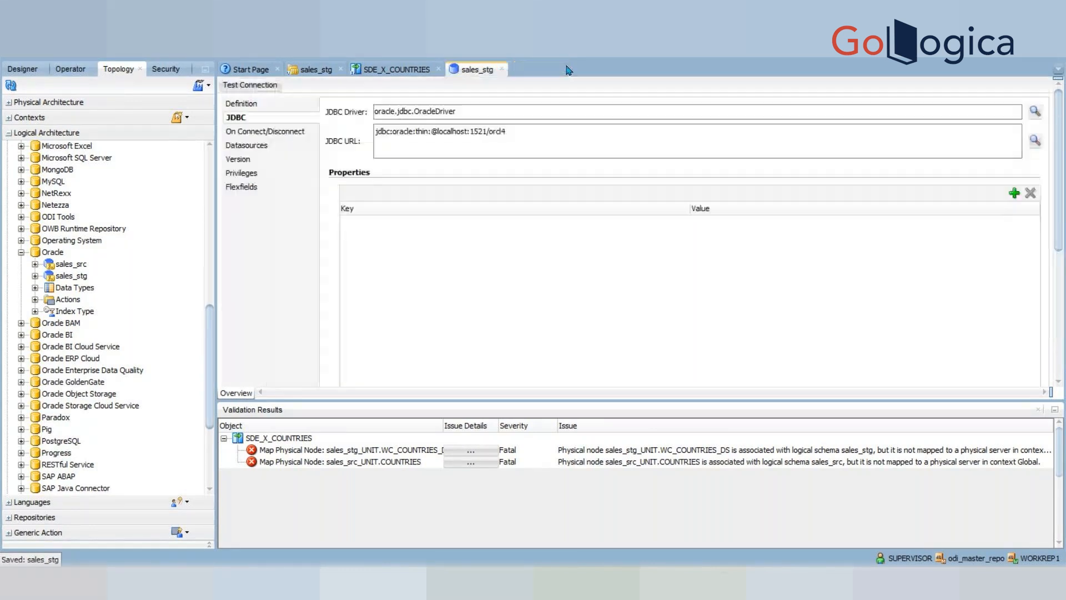
Close the sales_stg data server, SDE_X_COUNTRIES mapping and sales_stg model editors, and return to the project designer
{"action": "left_click", "coordinate": [501, 70]}
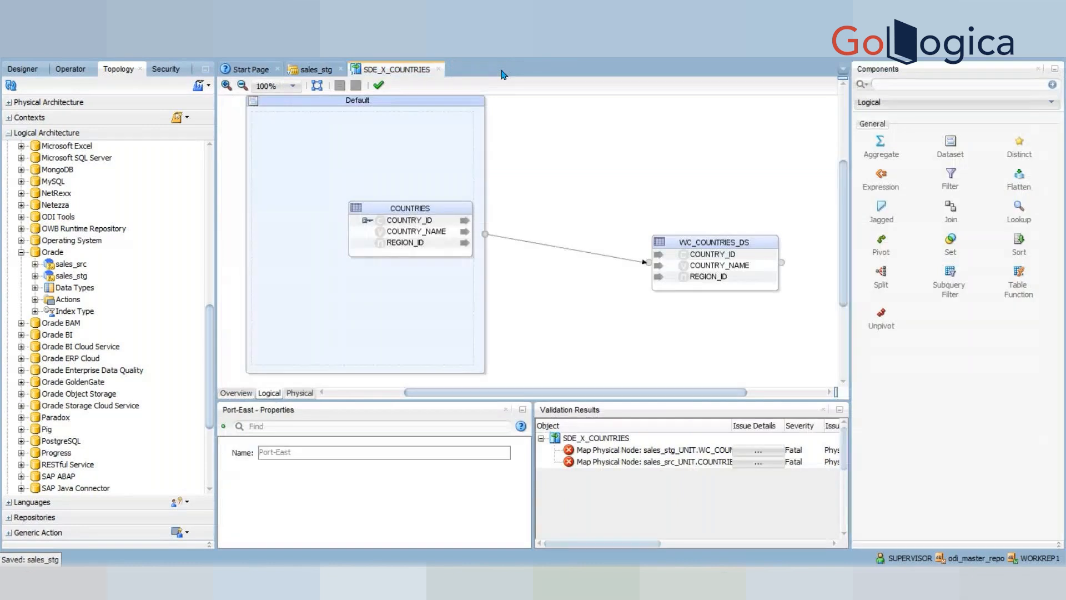
{"action": "left_click", "coordinate": [439, 69]}
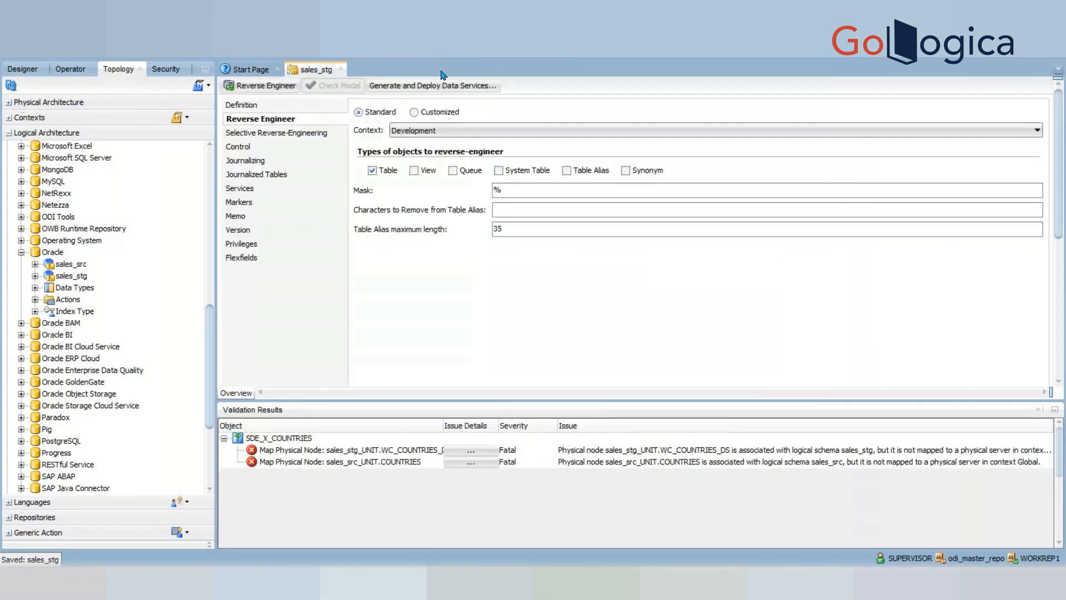
{"action": "left_click", "coordinate": [21, 252]}
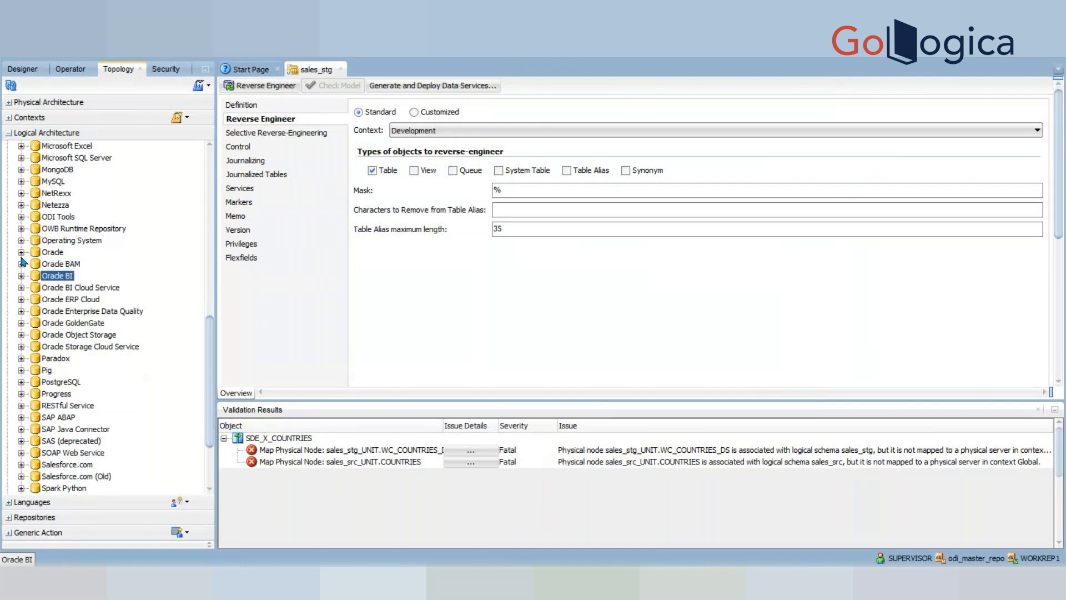
{"action": "left_click", "coordinate": [25, 69]}
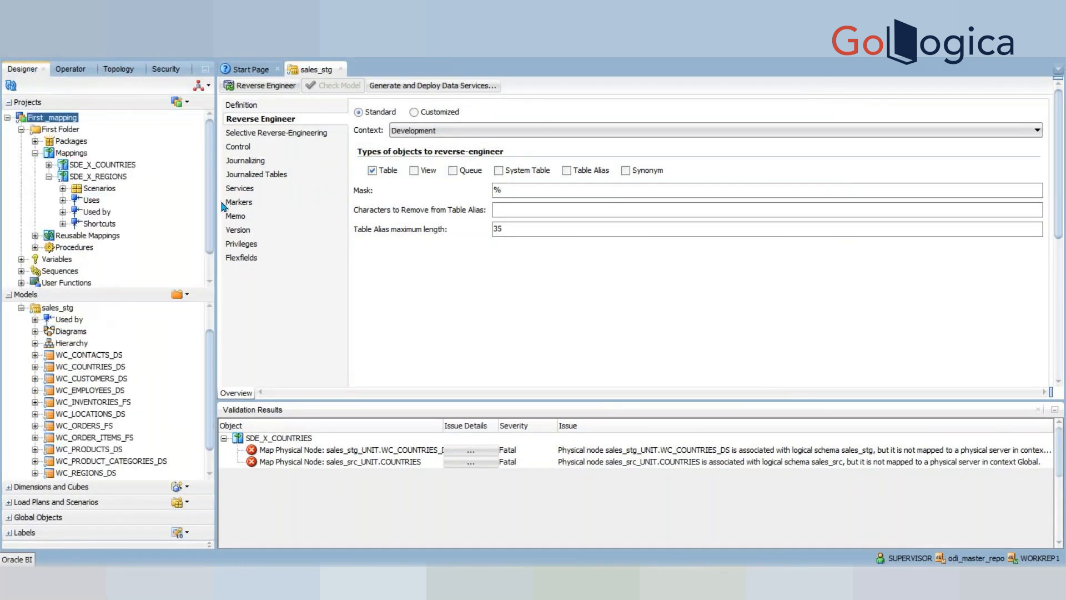
{"action": "left_click", "coordinate": [341, 69]}
Reopen the SDE_X_COUNTRIES mapping without locking it and try running it in the Global context with no agent and log level 6
{"action": "double_click", "coordinate": [103, 164]}
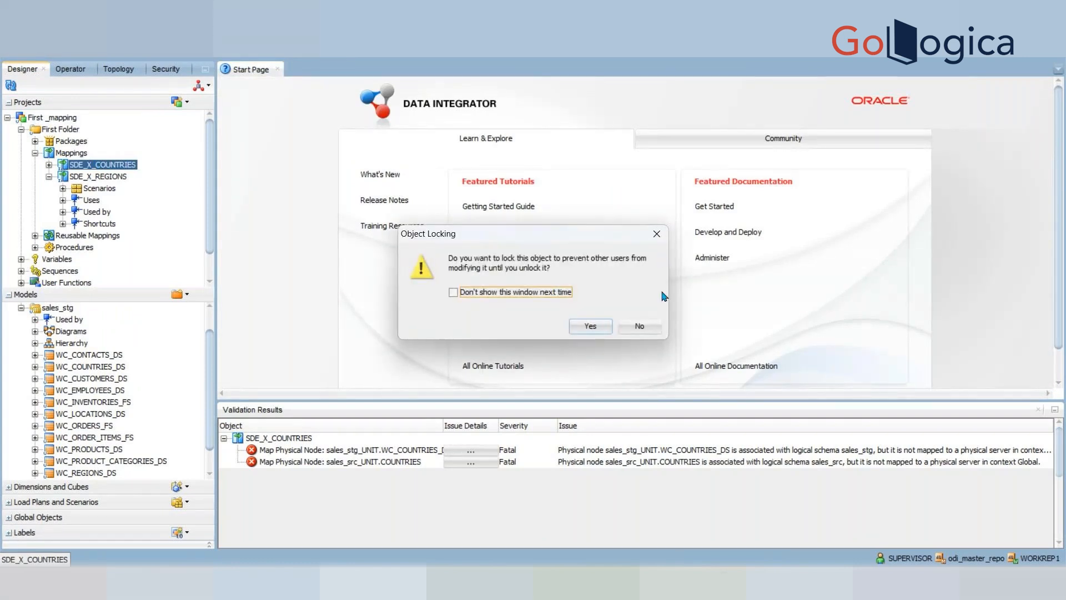
{"action": "left_click", "coordinate": [642, 327]}
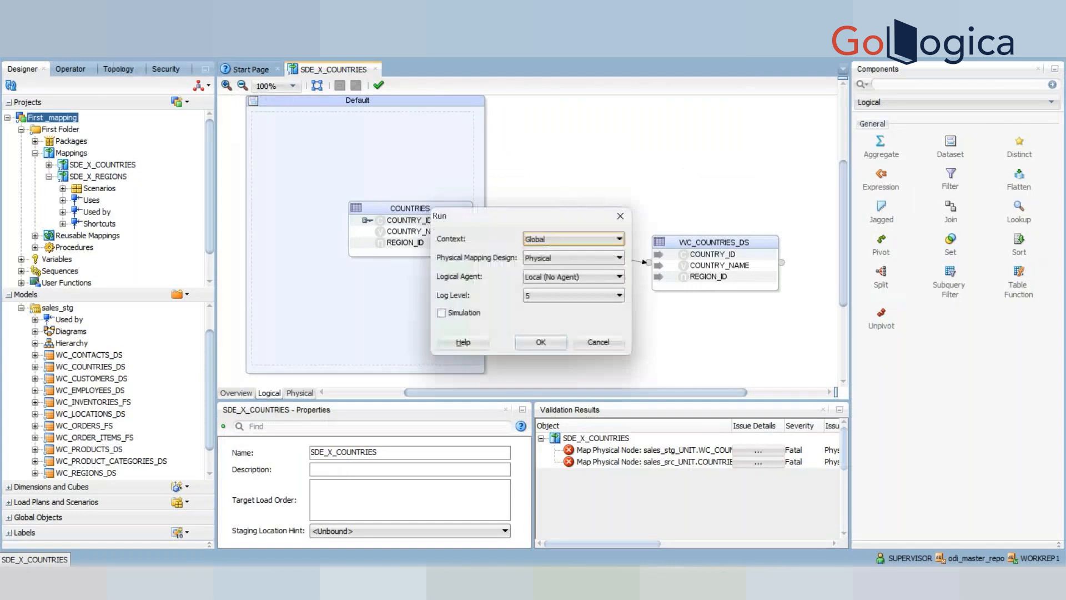
{"action": "left_click", "coordinate": [625, 297]}
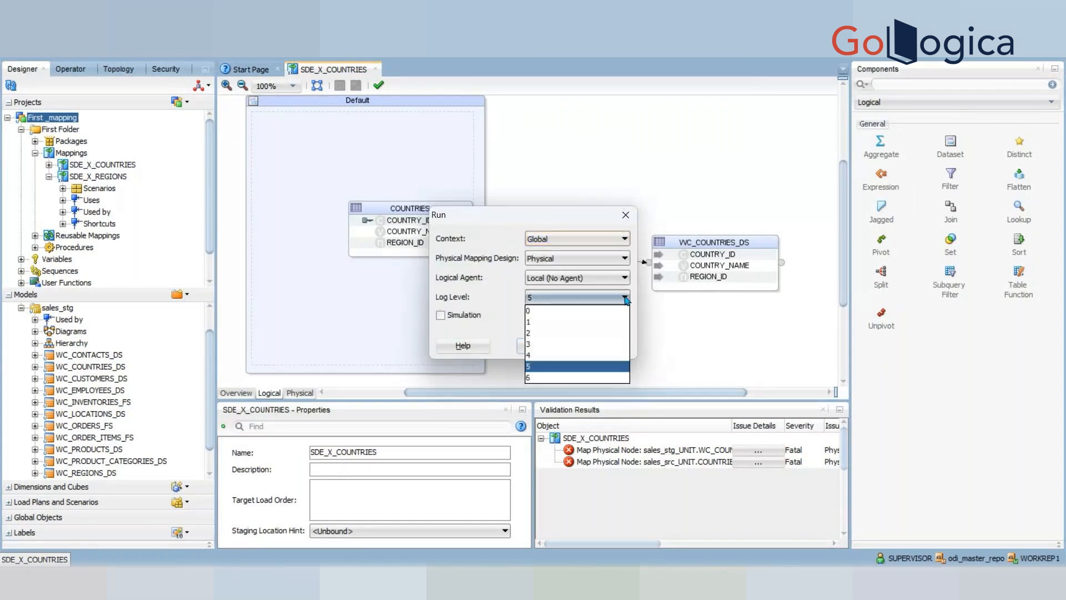
{"action": "left_click", "coordinate": [534, 377]}
{"action": "left_click", "coordinate": [530, 345]}
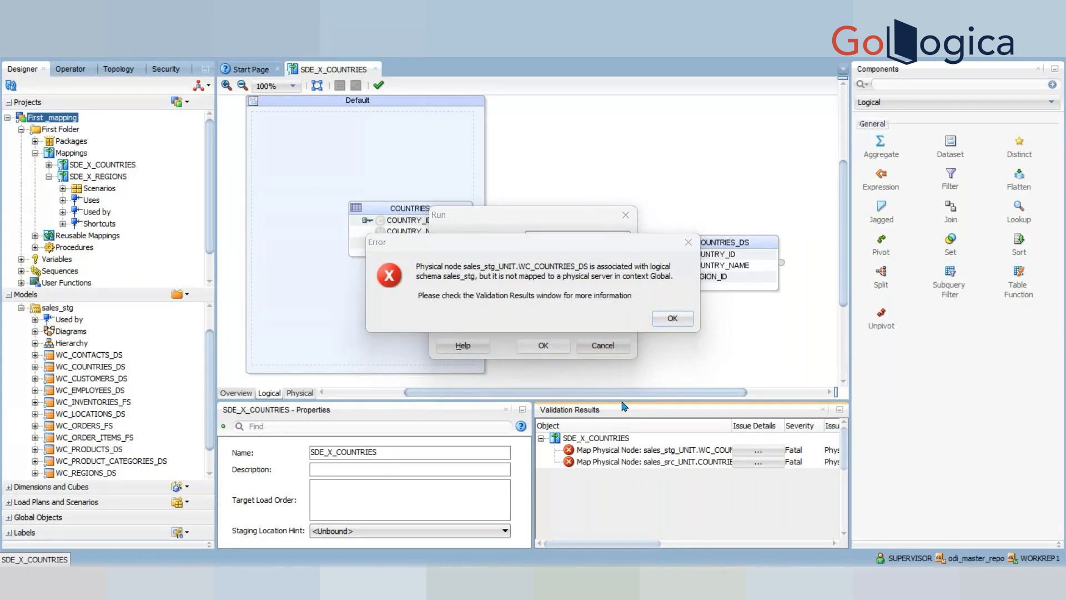
{"action": "mouse_move", "coordinate": [716, 583]}
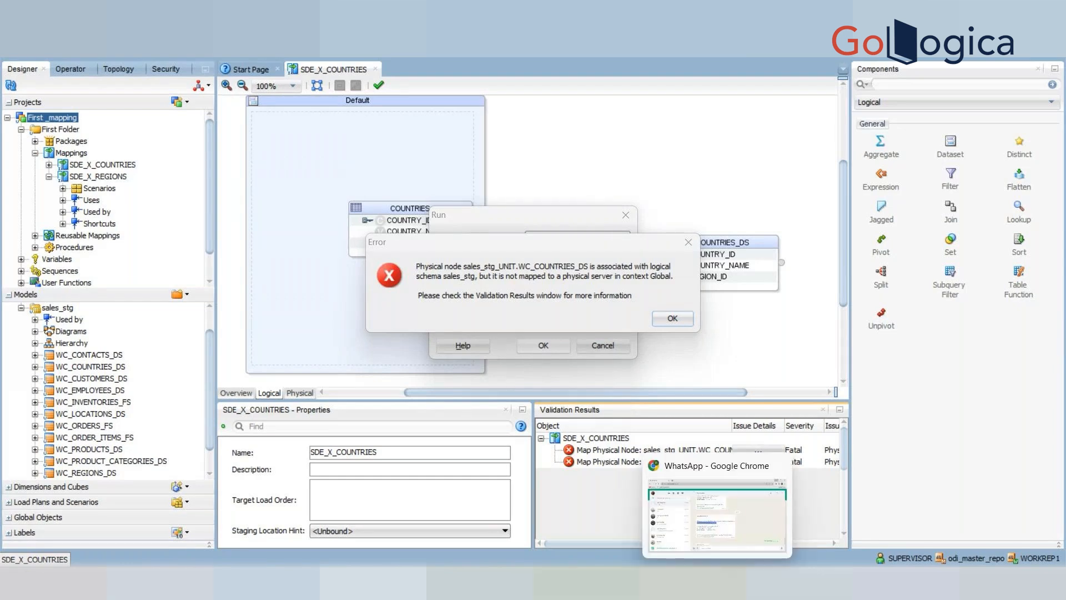
{"action": "left_click", "coordinate": [754, 518]}
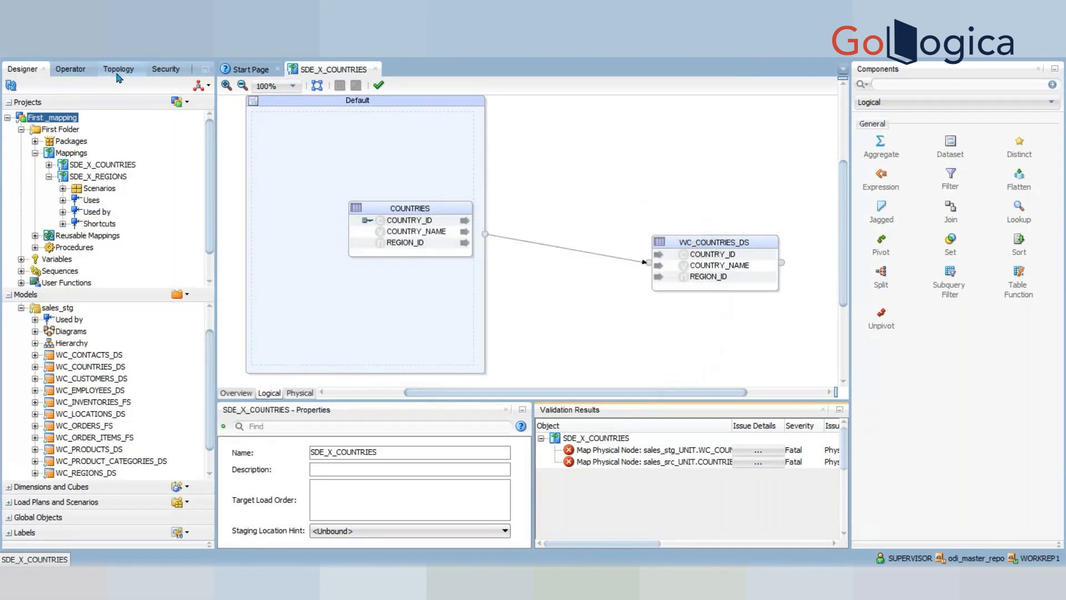
Open Oracle's sales_stg.SALES_STAGING physical schema from the physical architecture and reselect SALES_STAGING as its work schema
{"action": "left_click", "coordinate": [119, 70]}
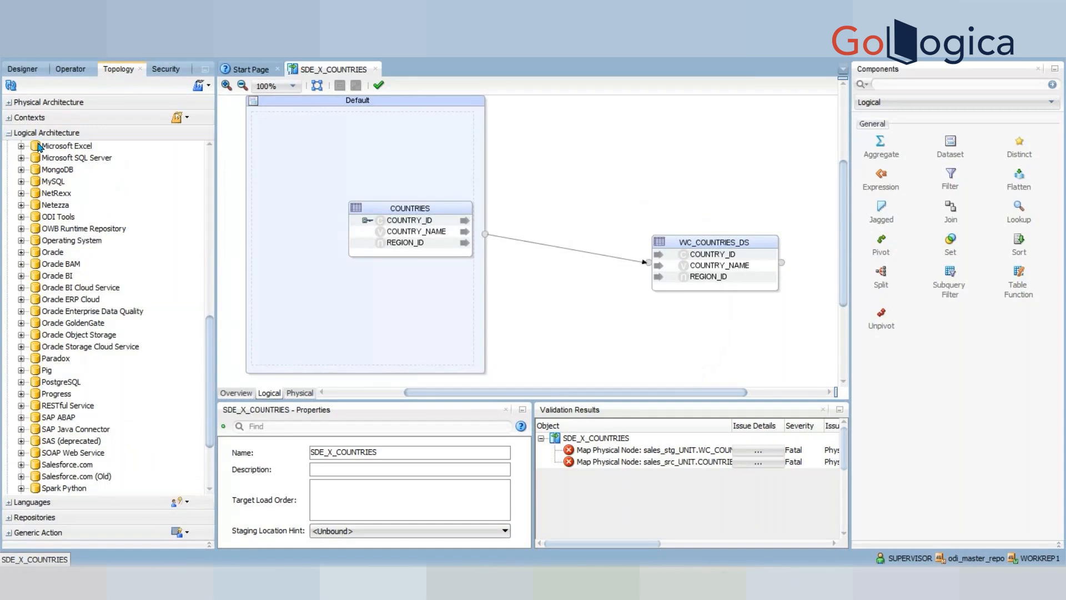
{"action": "left_click", "coordinate": [44, 102]}
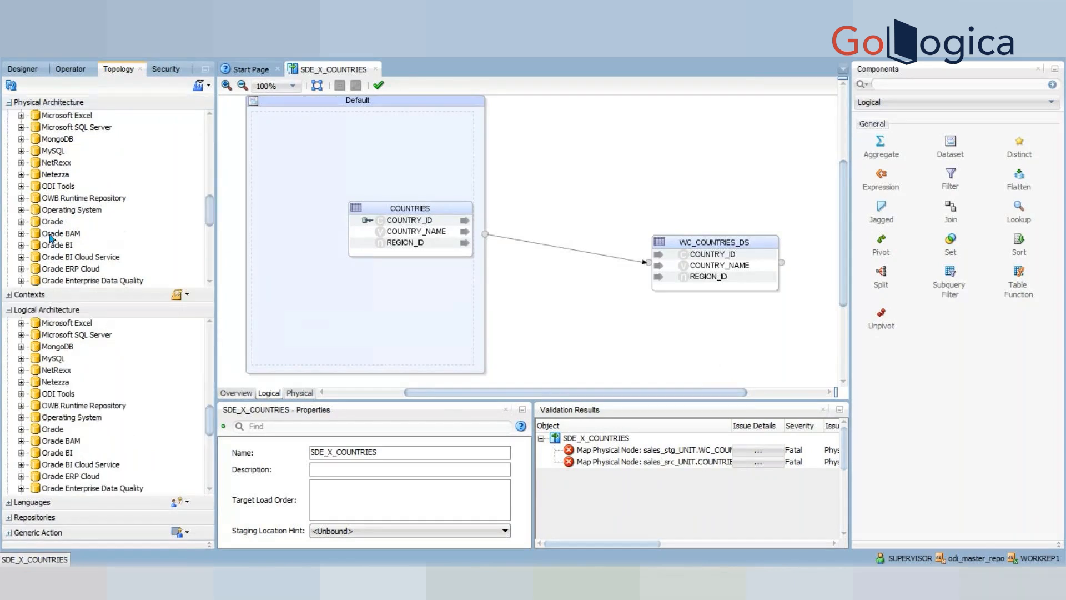
{"action": "left_click", "coordinate": [21, 221]}
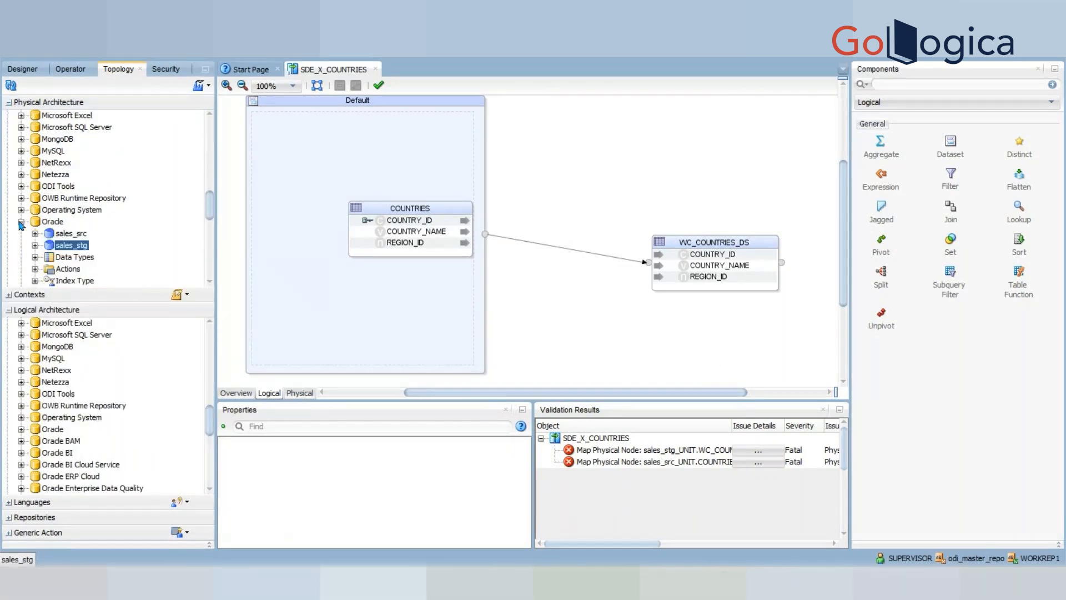
{"action": "left_click", "coordinate": [35, 245]}
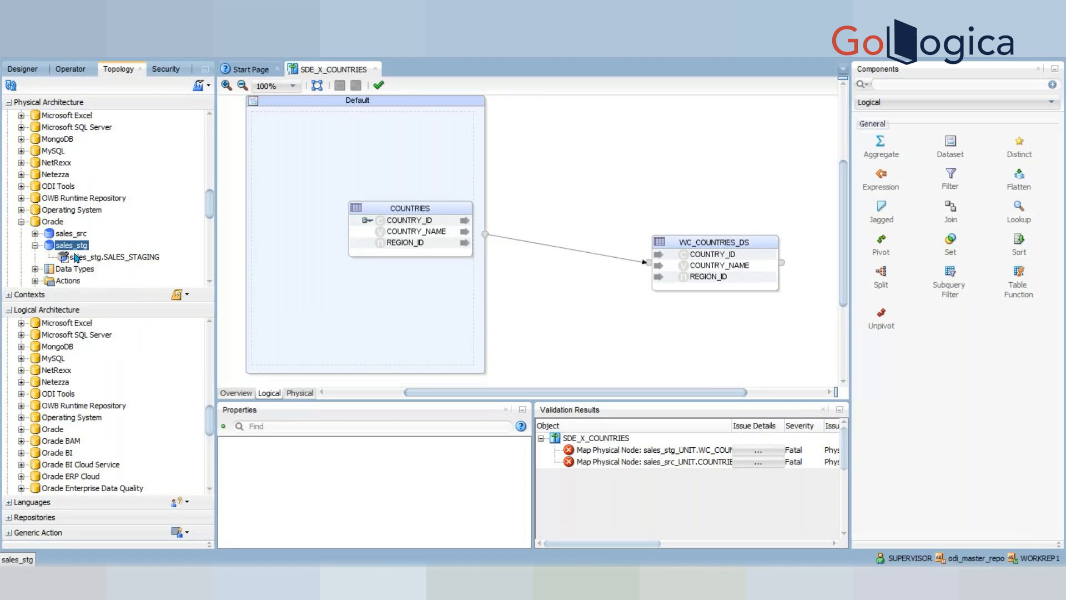
{"action": "left_click", "coordinate": [79, 259]}
{"action": "double_click", "coordinate": [78, 258]}
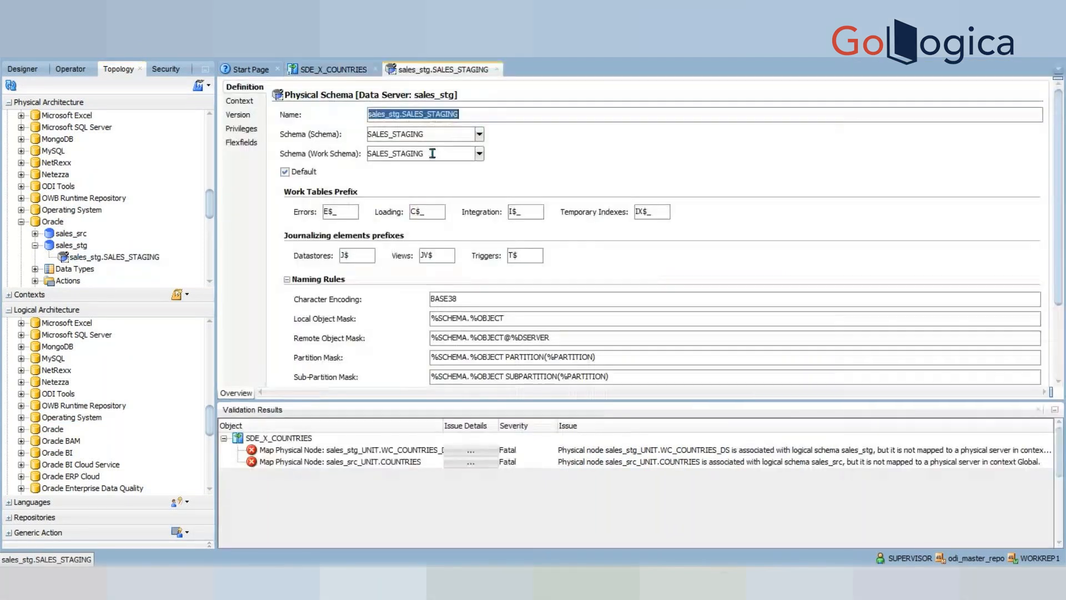
{"action": "left_click", "coordinate": [479, 154]}
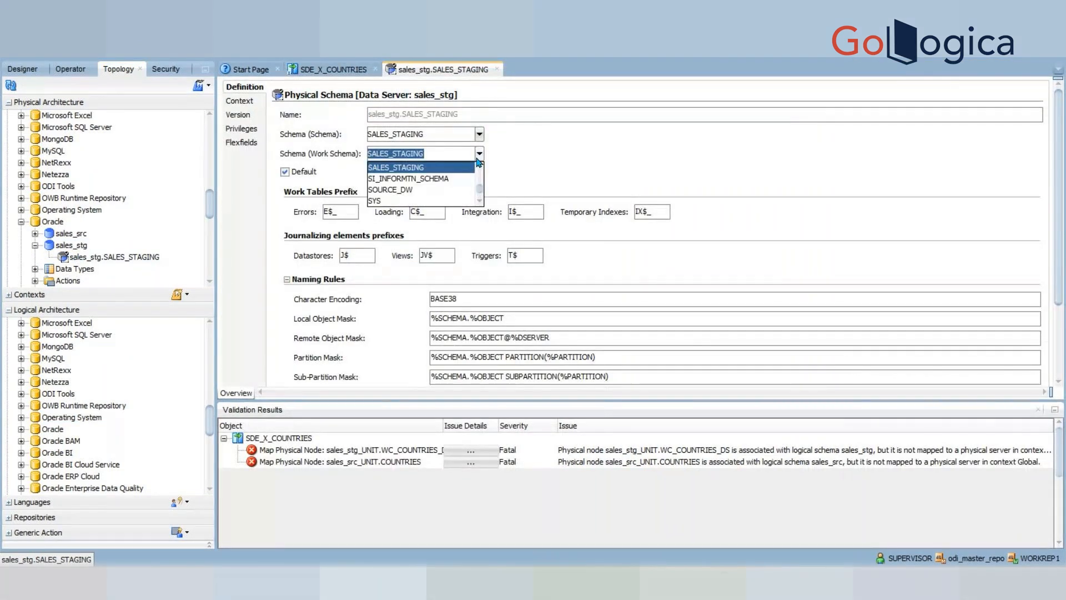
{"action": "left_click", "coordinate": [411, 169]}
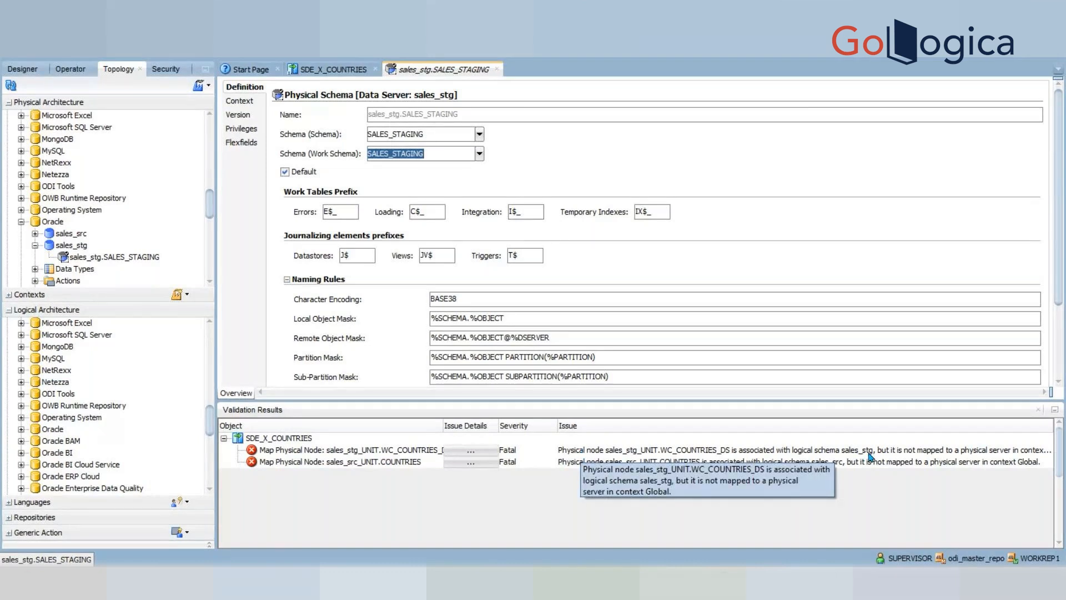
In the Development context, reselect sales_src.SOURCE_DW for the sales_src logical schema and sales_stg.SALES_STAGING for sales_stg
{"action": "left_click", "coordinate": [22, 222]}
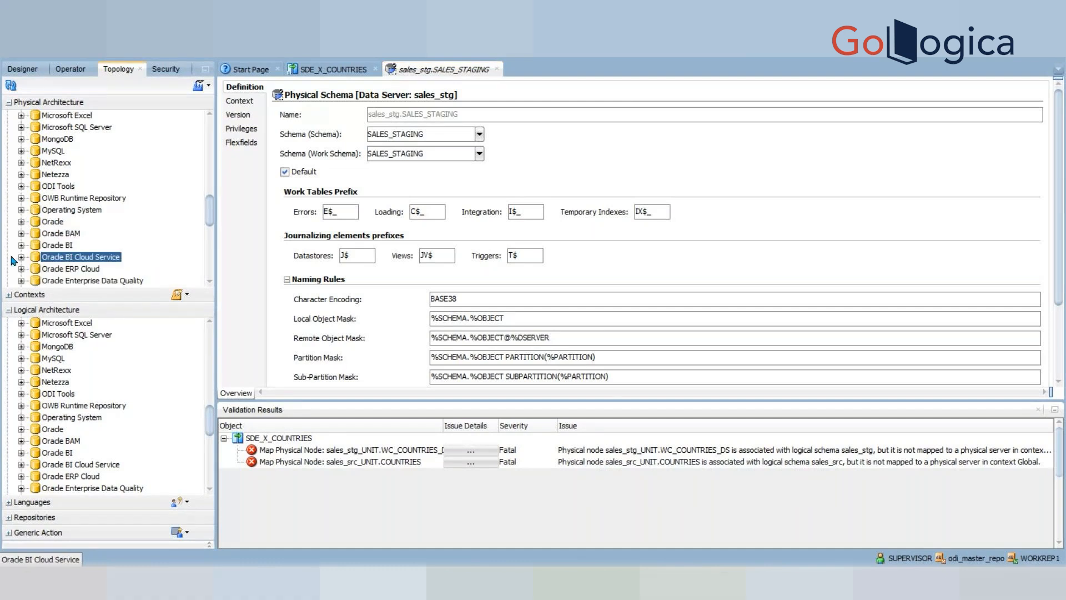
{"action": "left_click", "coordinate": [8, 293]}
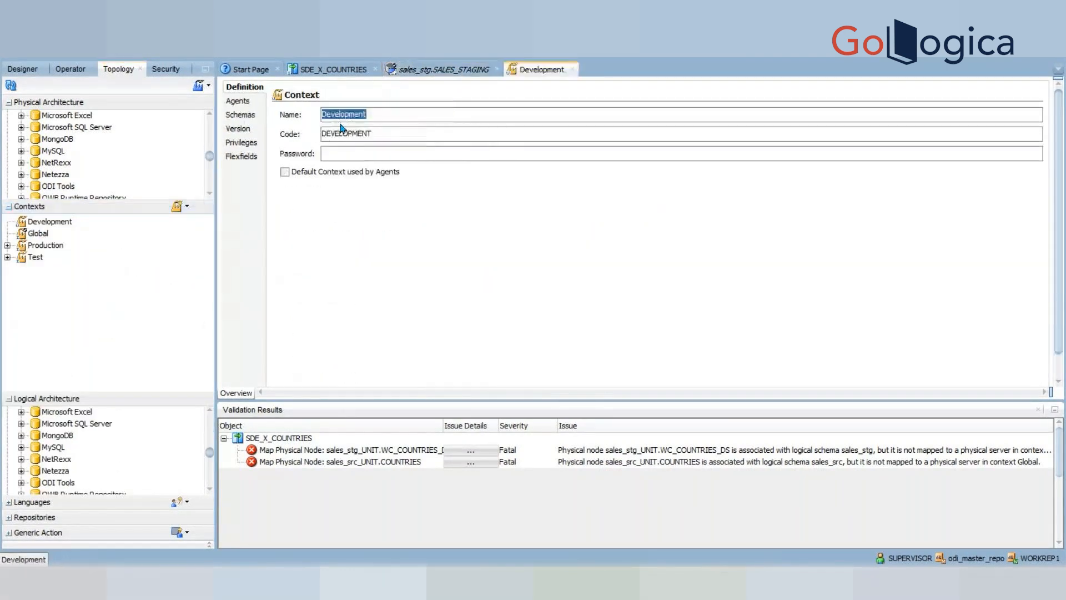
{"action": "left_click", "coordinate": [240, 118]}
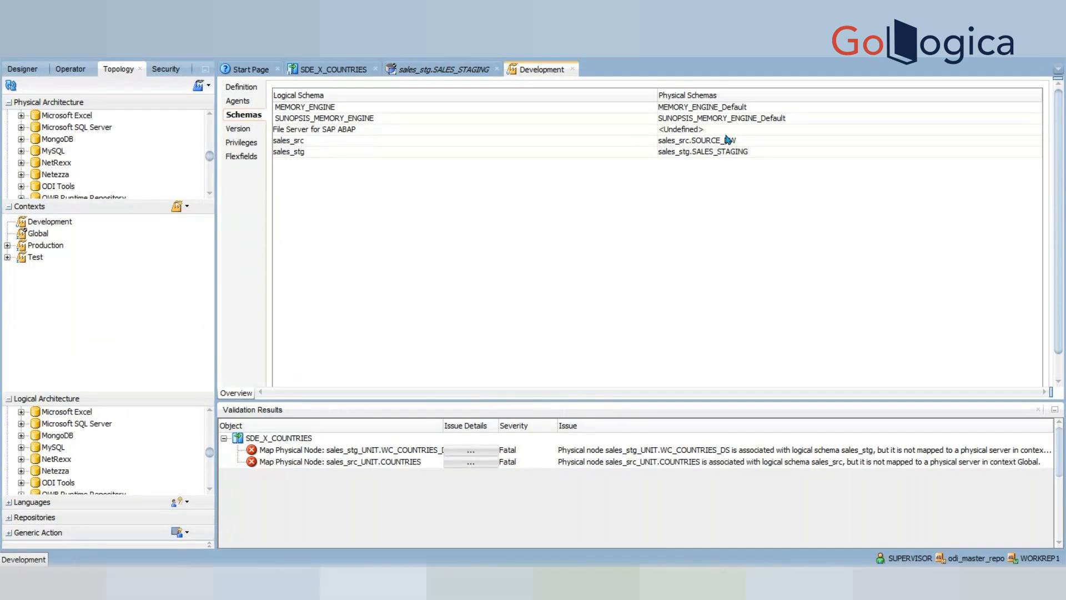
{"action": "left_click", "coordinate": [741, 143]}
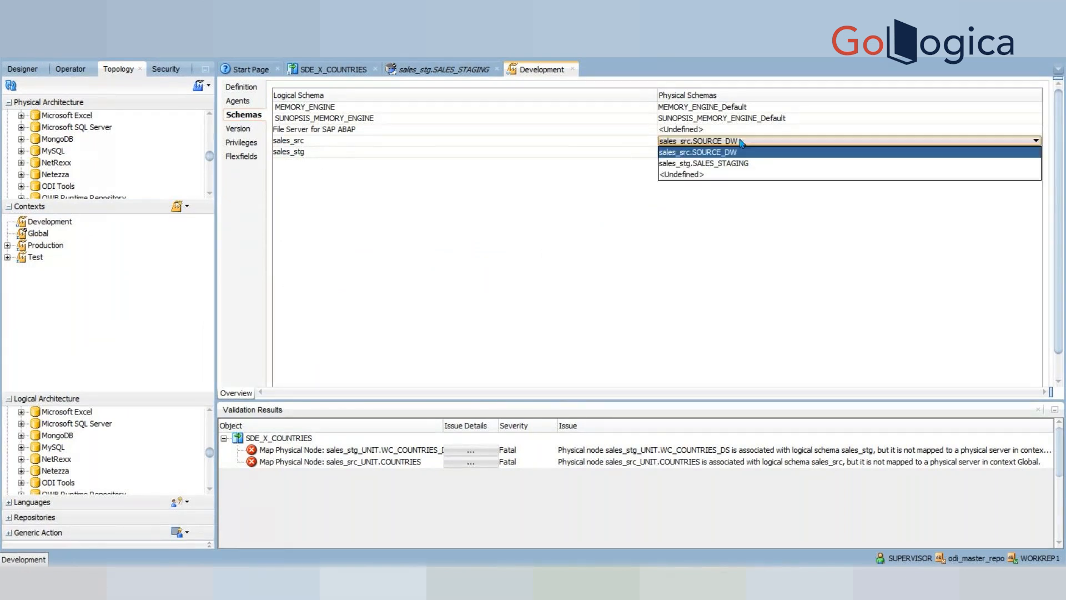
{"action": "left_click", "coordinate": [720, 154]}
{"action": "left_click", "coordinate": [716, 154]}
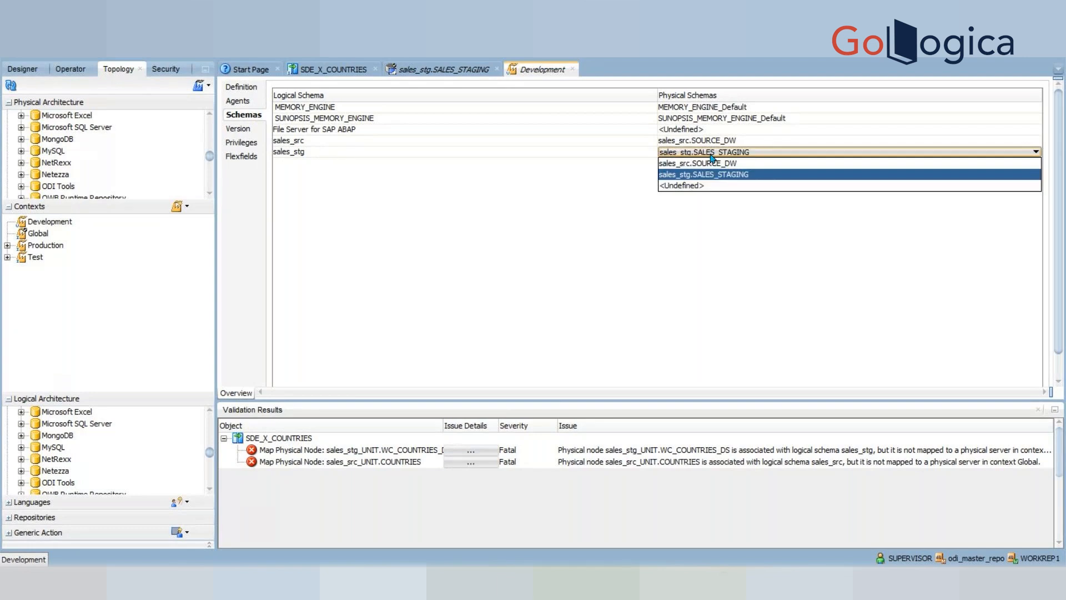
{"action": "left_click", "coordinate": [692, 175]}
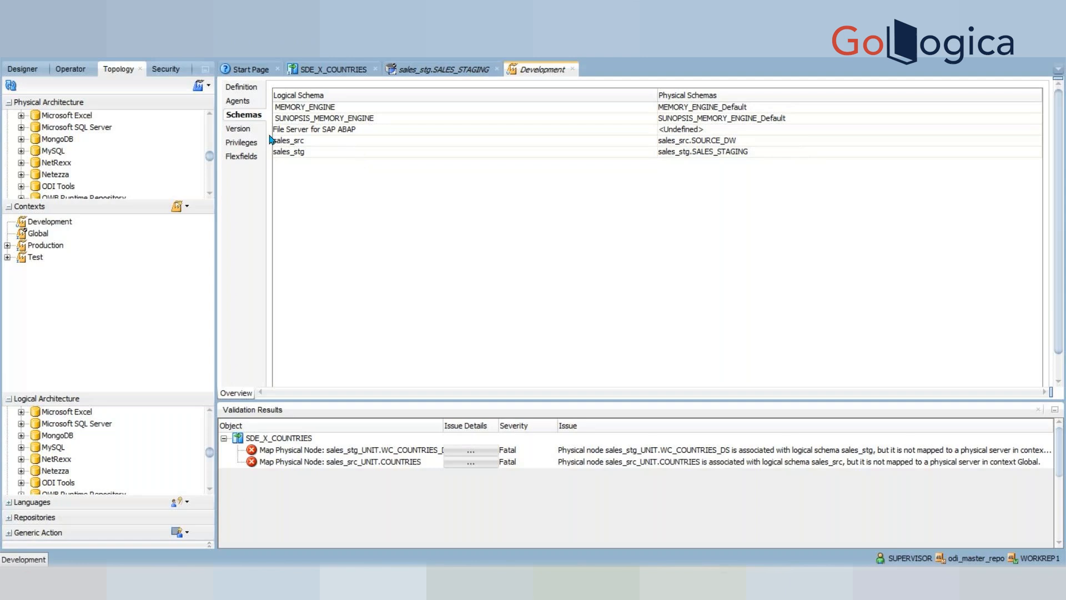
Review the Development context's version, privileges, agents and definition settings
{"action": "left_click", "coordinate": [242, 129]}
{"action": "left_click", "coordinate": [249, 145]}
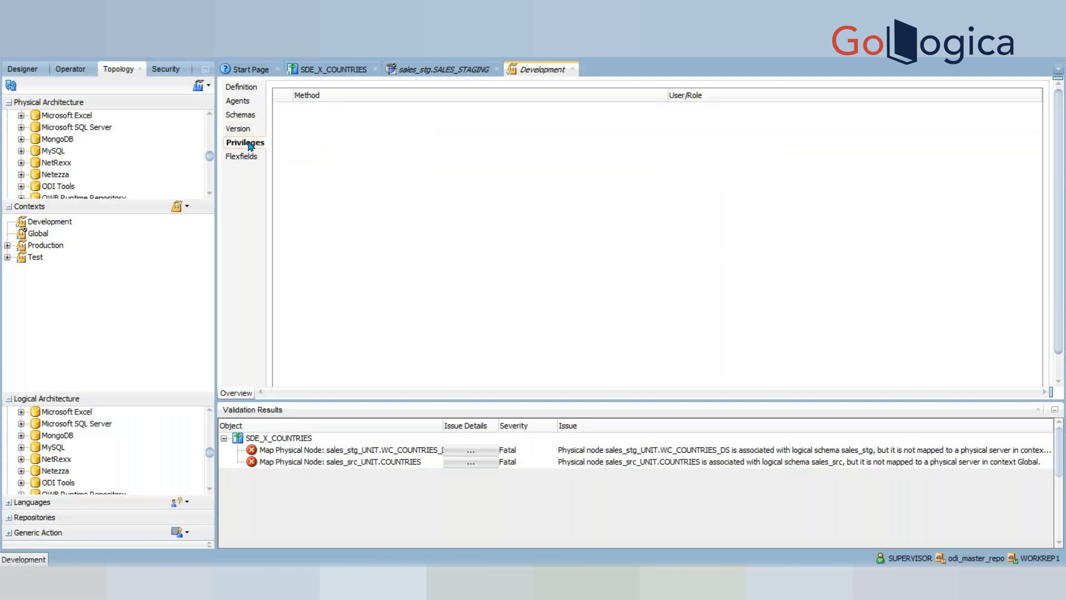
{"action": "left_click", "coordinate": [242, 102]}
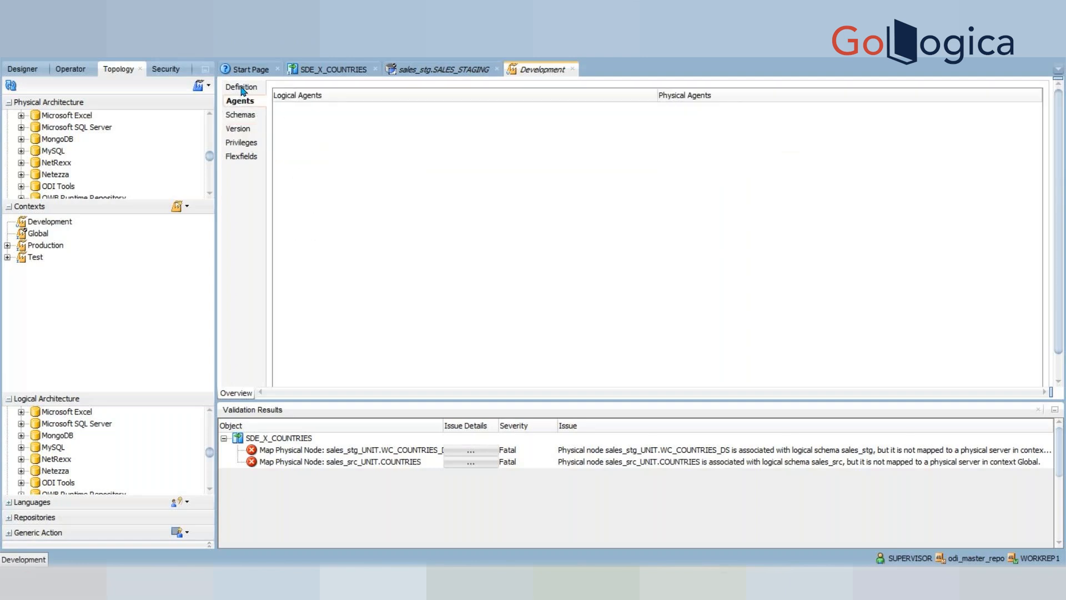
{"action": "left_click", "coordinate": [242, 87]}
{"action": "key", "text": "ctrl+n"}
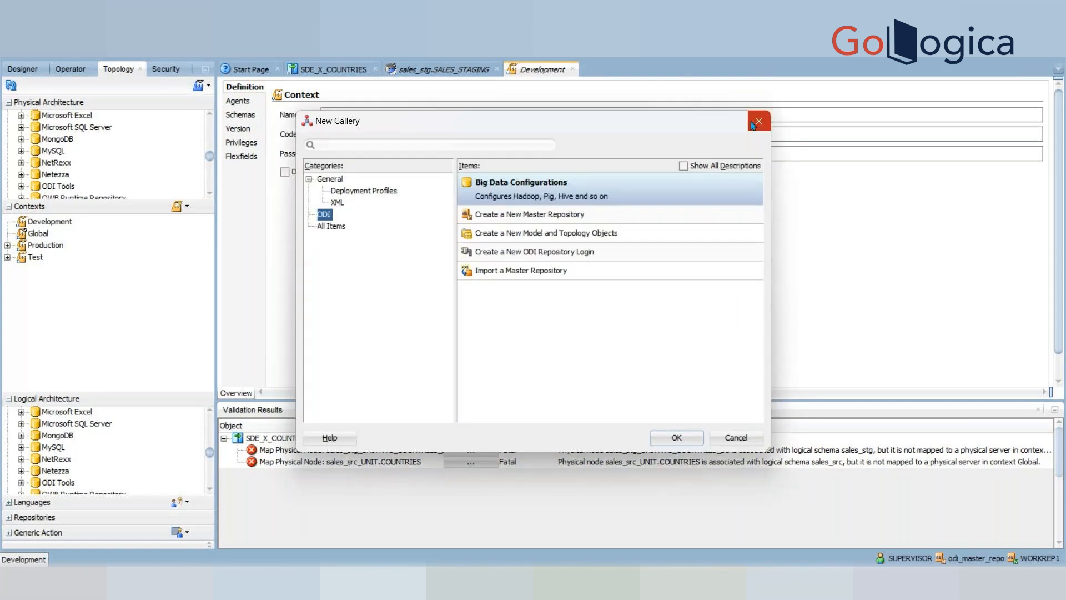
{"action": "left_click", "coordinate": [757, 121]}
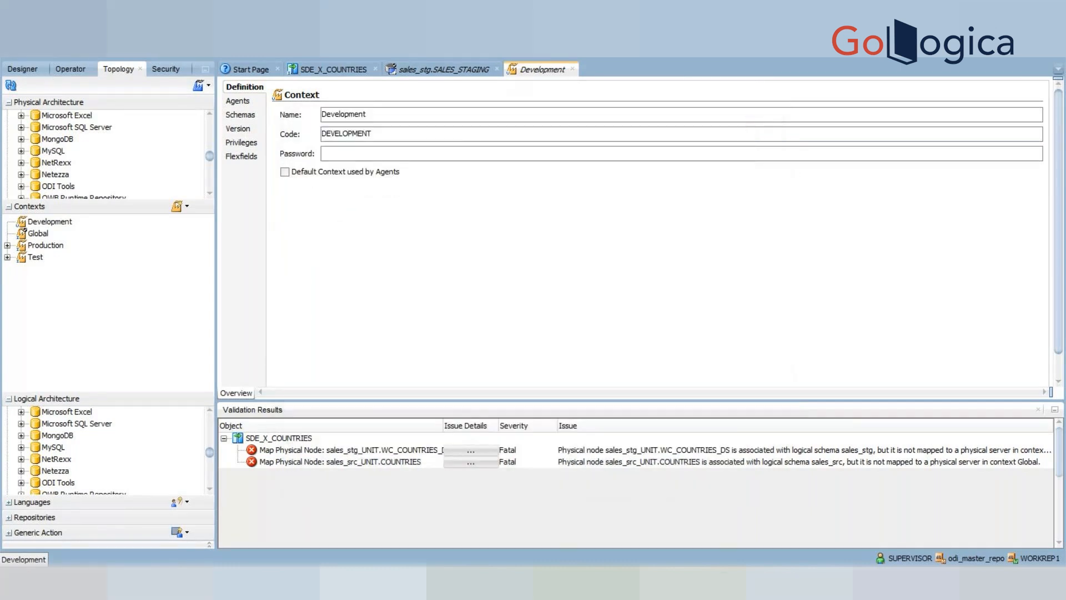
Save the Development context and close its editor, and close the sales_stg.SALES_STAGING physical schema without saving
{"action": "key", "text": "ctrl+s"}
{"action": "left_click", "coordinate": [572, 68]}
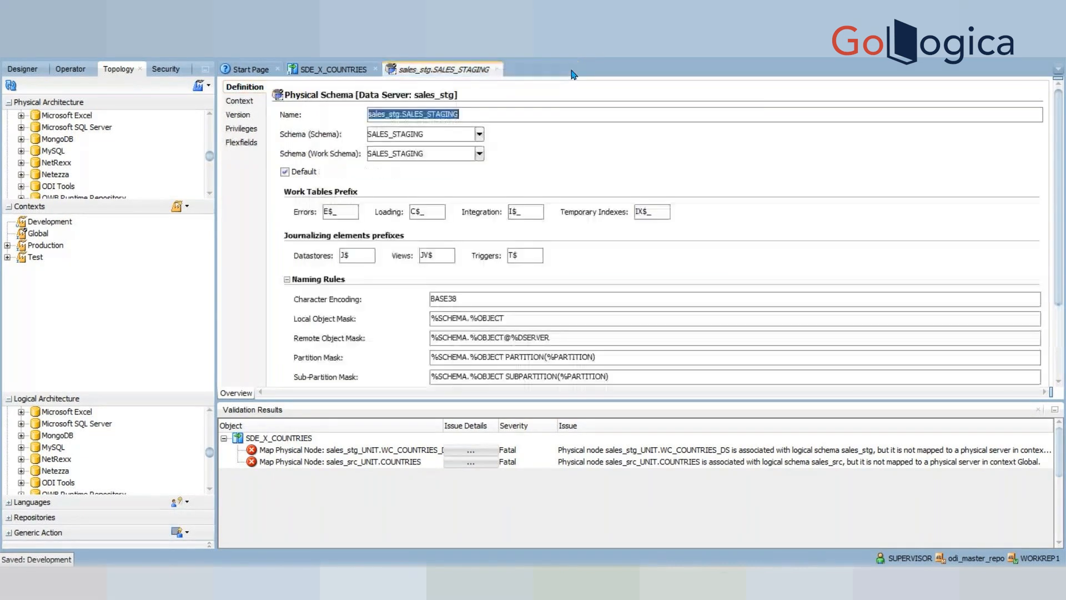
{"action": "left_click", "coordinate": [496, 69]}
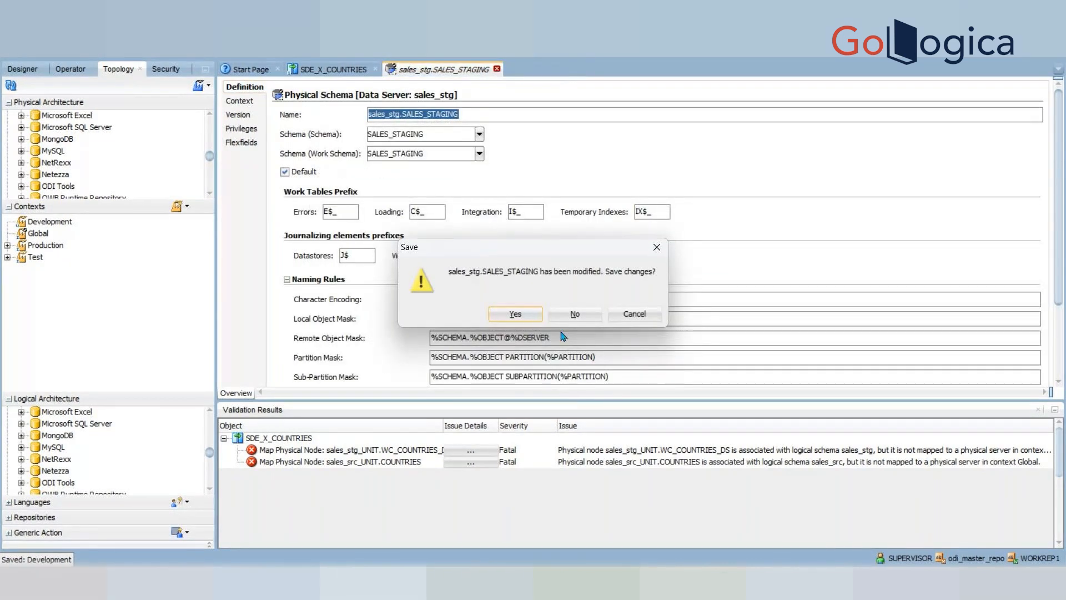
{"action": "left_click", "coordinate": [575, 314]}
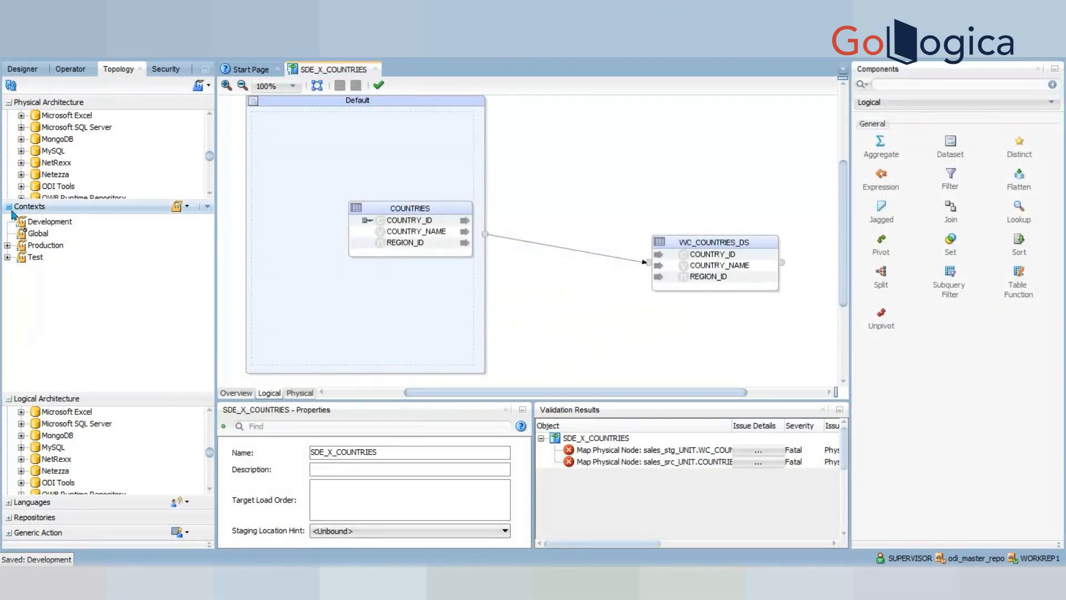
Assign sales_stg.SALES_STAGING to the Global context in Oracle's sales_stg logical schema, and close its editor without saving
{"action": "left_click", "coordinate": [28, 206]}
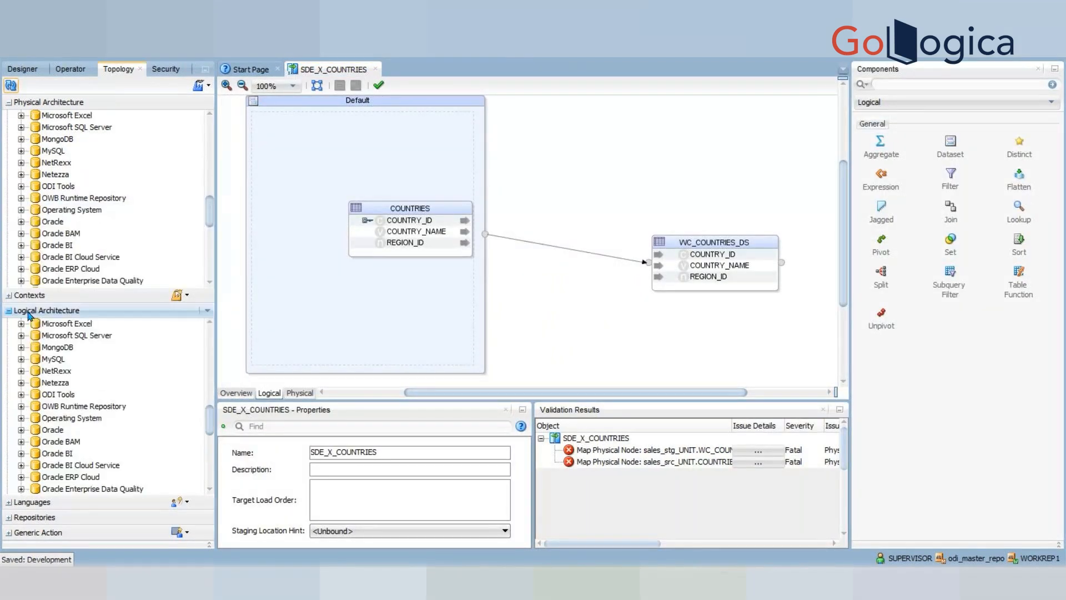
{"action": "left_click", "coordinate": [21, 429]}
{"action": "left_click", "coordinate": [65, 453]}
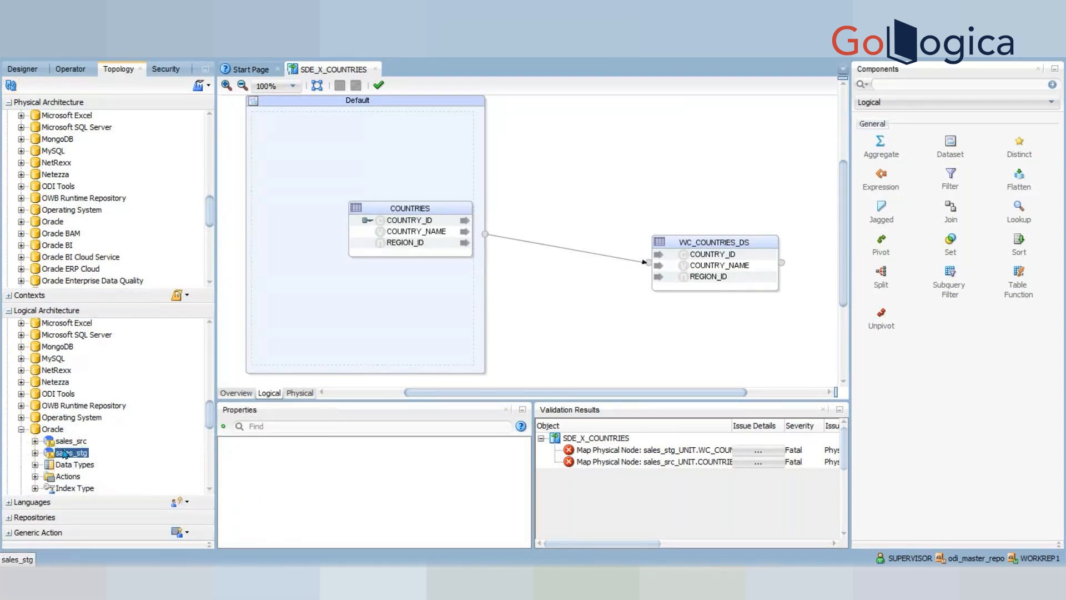
{"action": "double_click", "coordinate": [65, 453]}
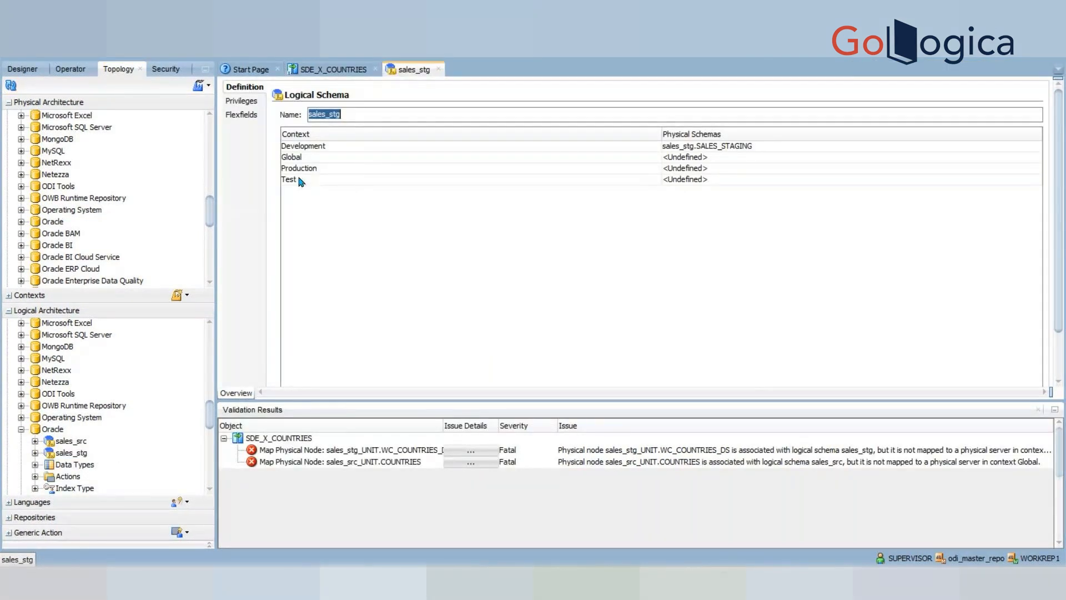
{"action": "left_click", "coordinate": [684, 159]}
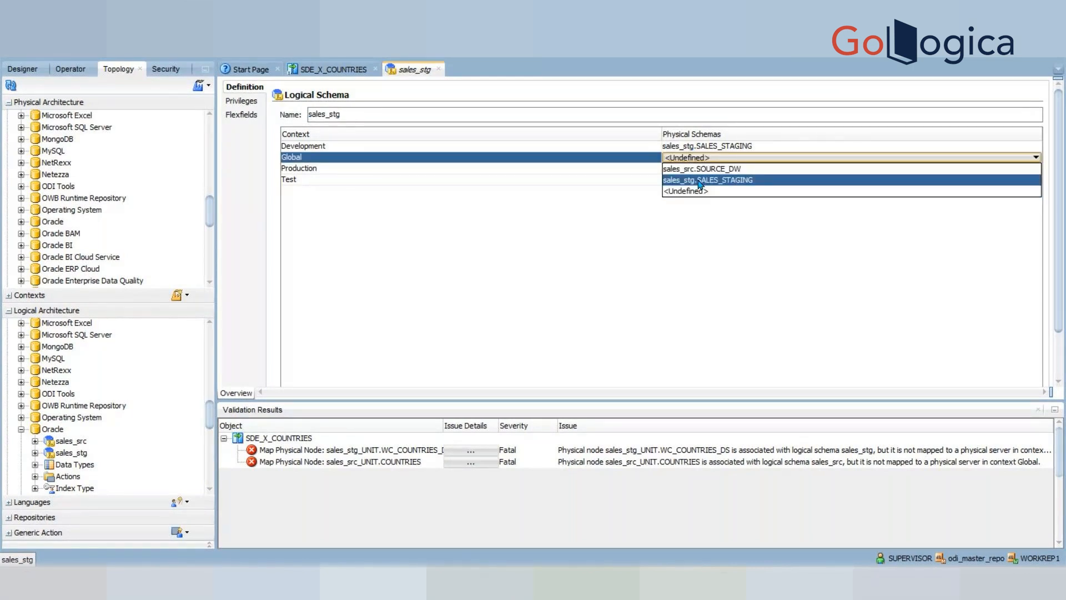
{"action": "left_click", "coordinate": [700, 180]}
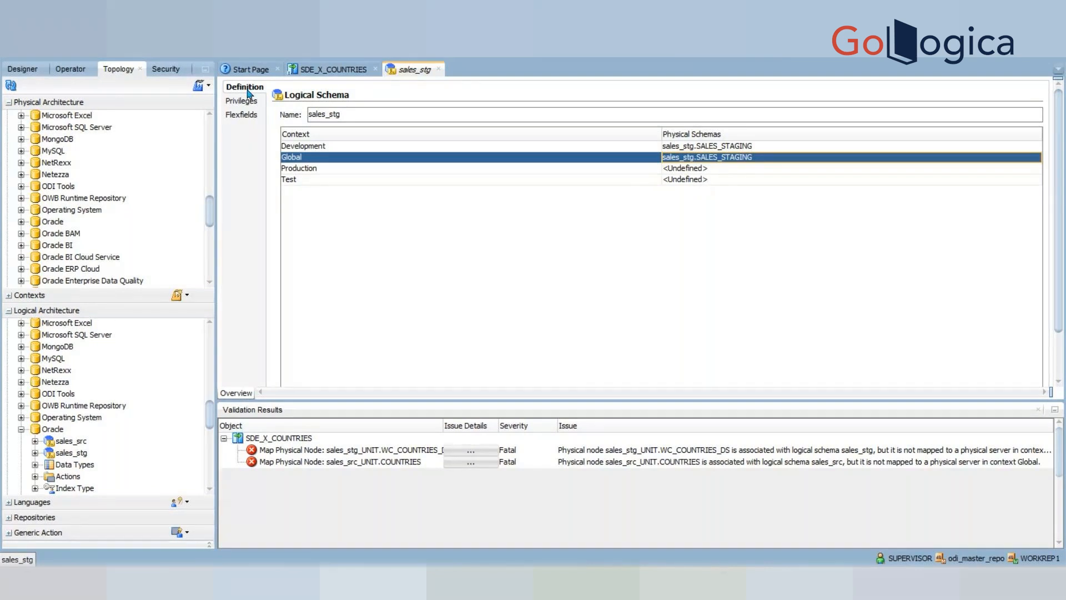
{"action": "left_click", "coordinate": [439, 69]}
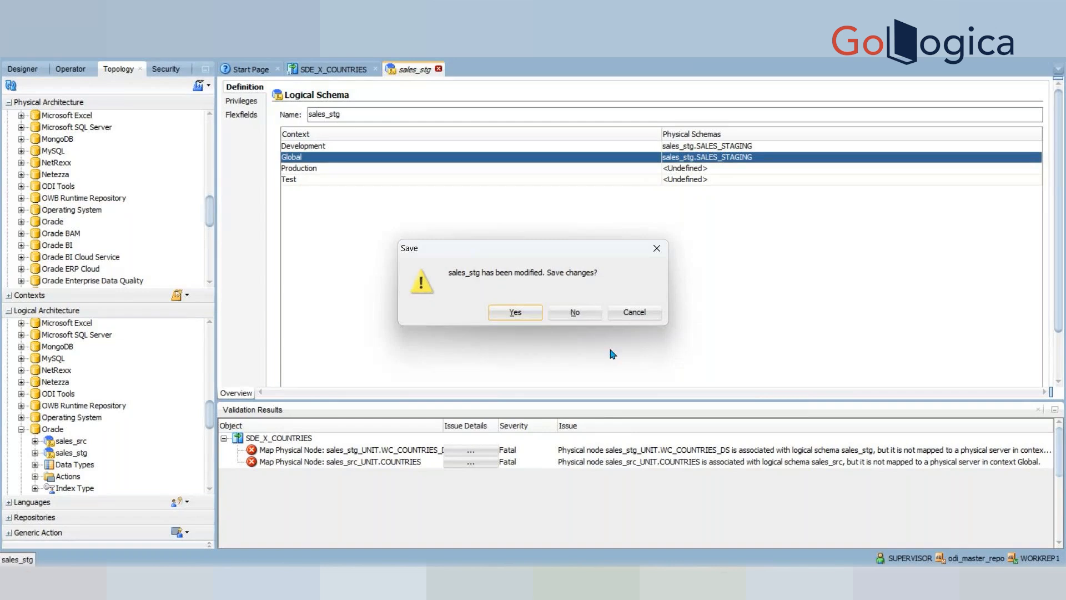
{"action": "left_click", "coordinate": [576, 312]}
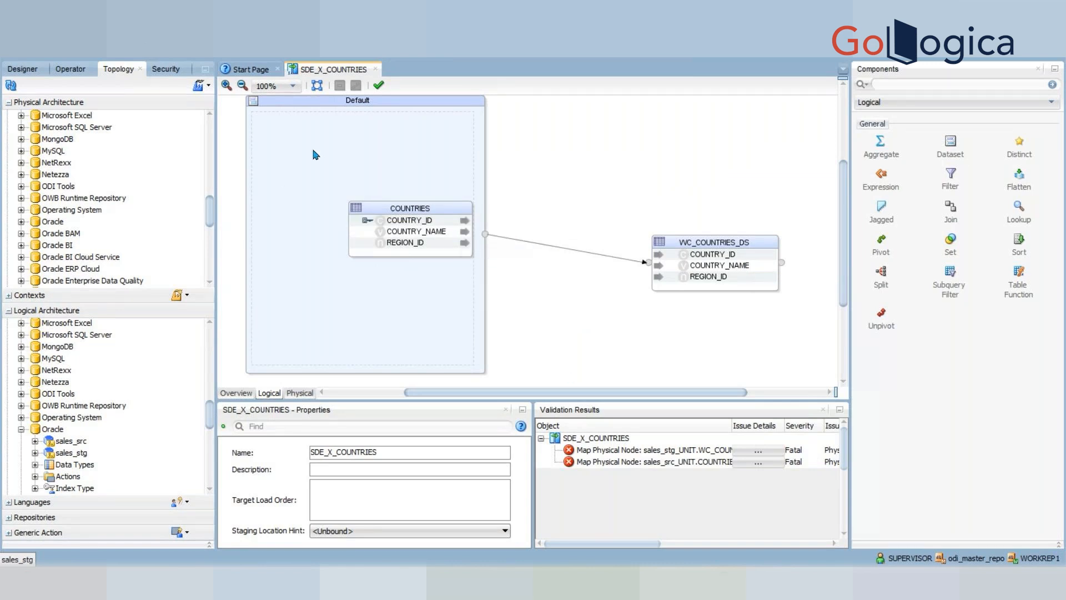
Try running the SDE_X_COUNTRIES mapping in the Global context with the Local (No Agent) option and log level 6
{"action": "left_click", "coordinate": [146, 51]}
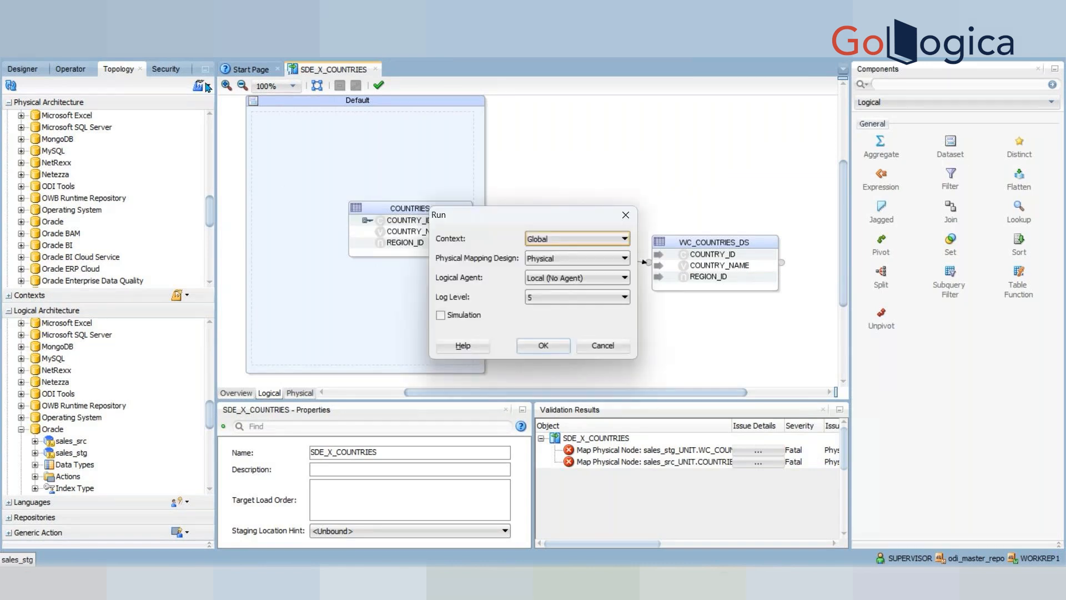
{"action": "left_click", "coordinate": [550, 297]}
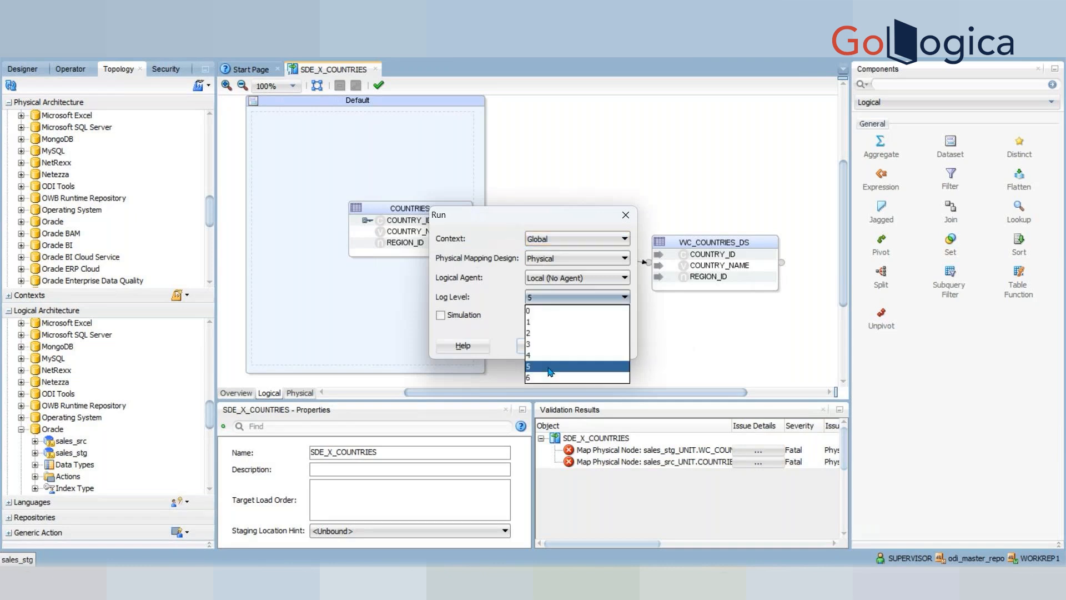
{"action": "left_click", "coordinate": [528, 380]}
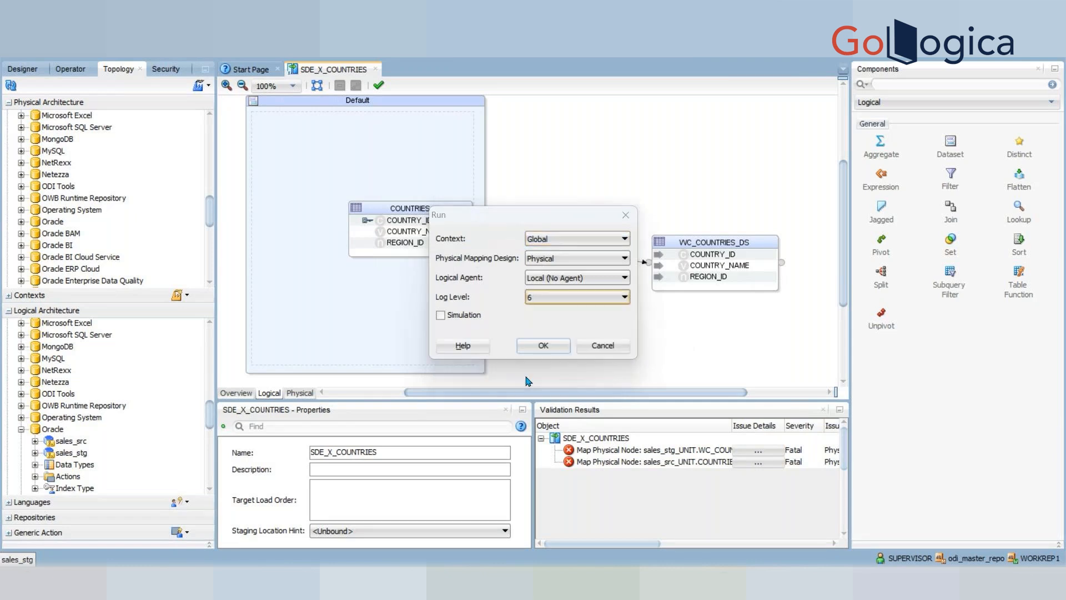
{"action": "left_click", "coordinate": [543, 347]}
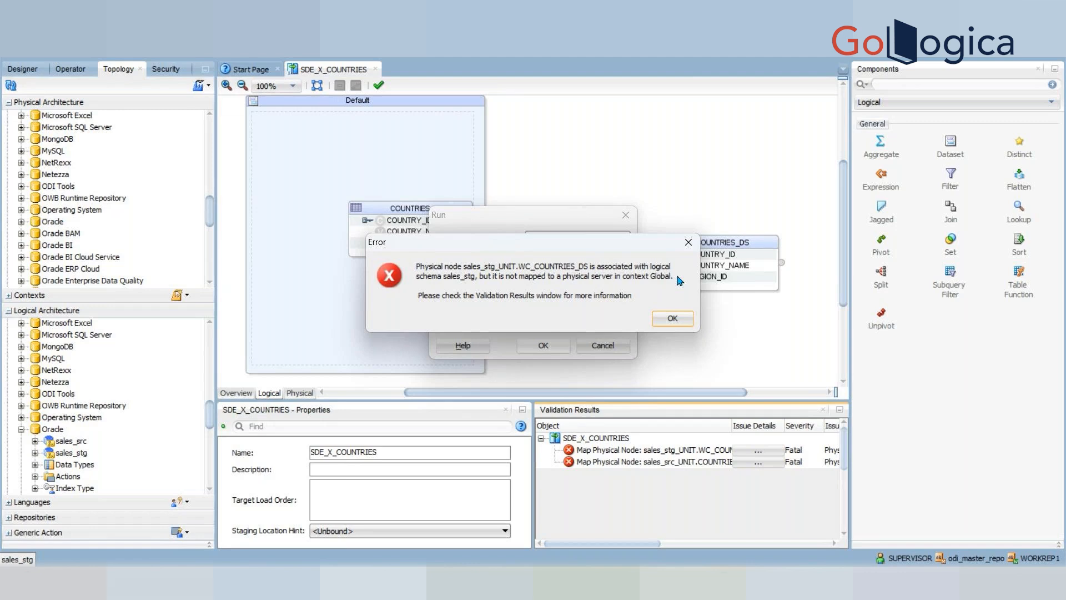
{"action": "left_click", "coordinate": [688, 243]}
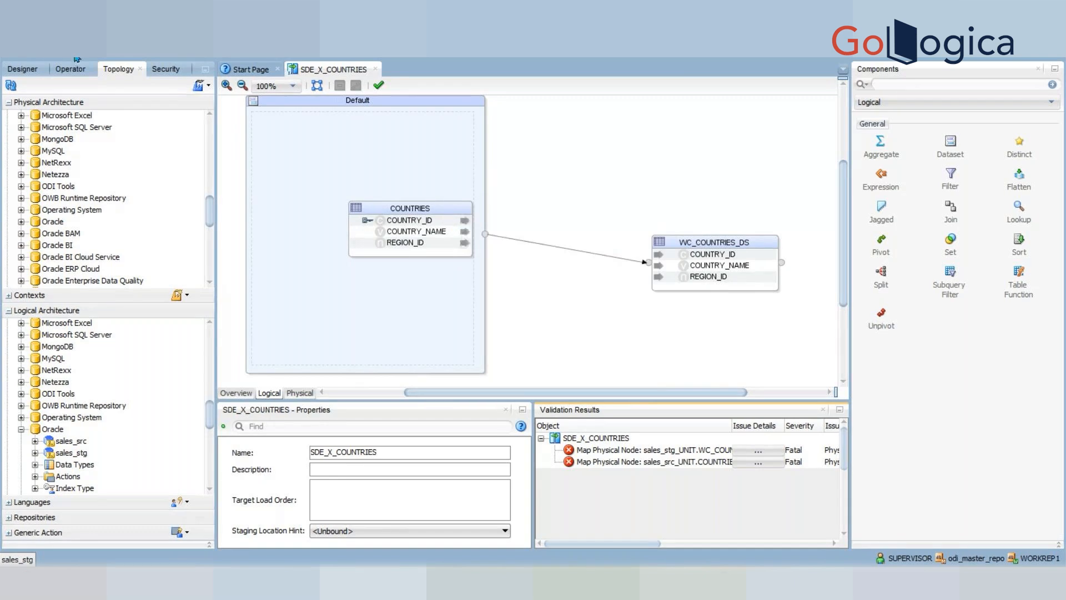
Close the SDE_X_COUNTRIES mapping editor and reopen the mapping from the First Folder mappings without locking it
{"action": "left_click", "coordinate": [376, 69]}
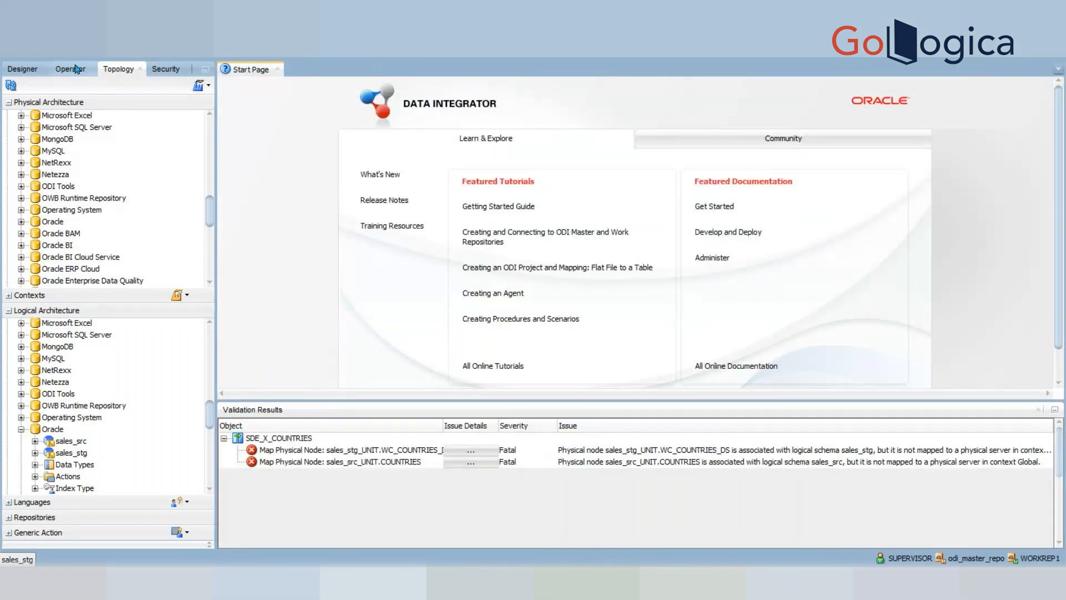
{"action": "left_click", "coordinate": [37, 73]}
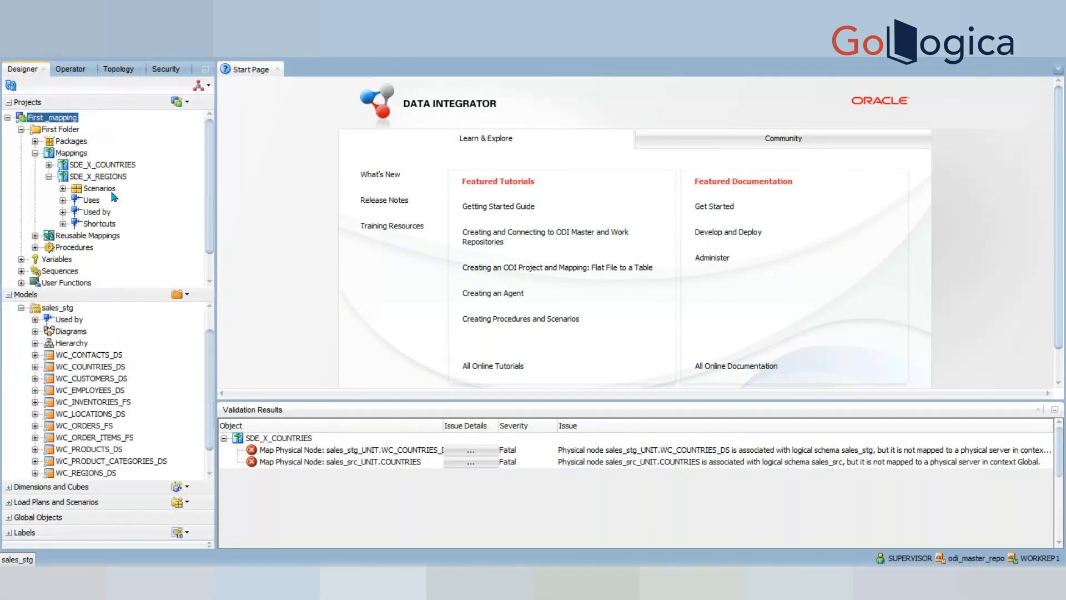
{"action": "double_click", "coordinate": [105, 166]}
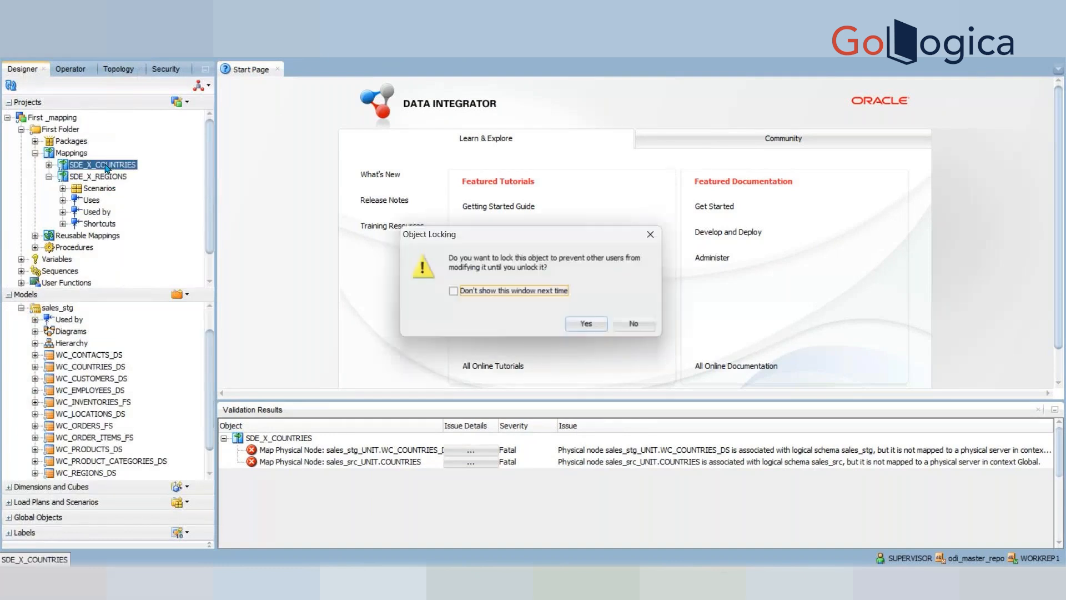
{"action": "left_click", "coordinate": [639, 325]}
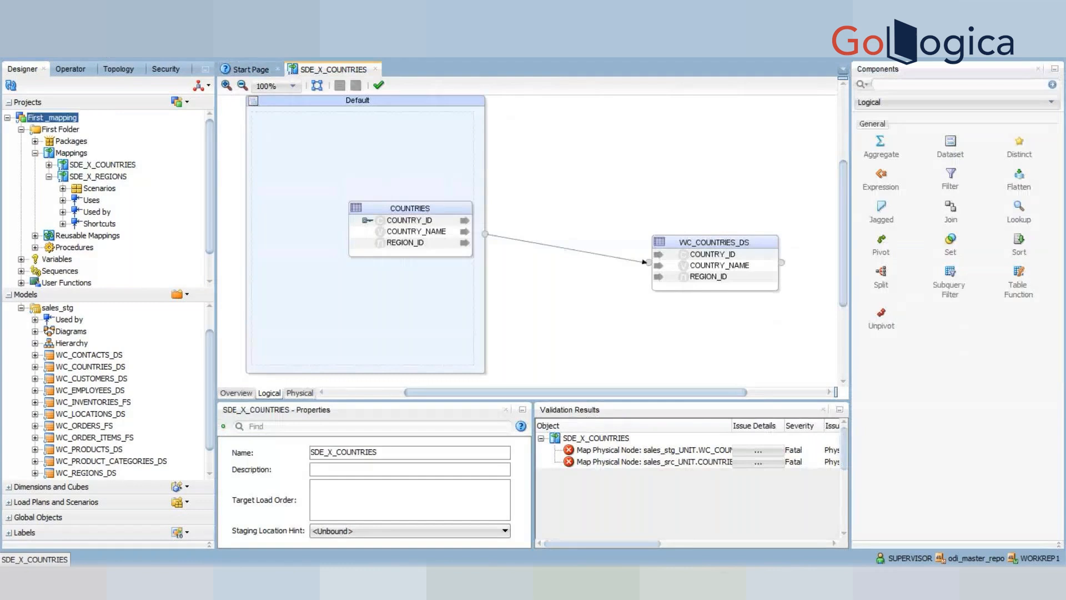
Run the SDE_X_COUNTRIES mapping in the Development context with the Physical design, Local (No Agent) and log level 6
{"action": "key", "text": "ctrl+alt+x"}
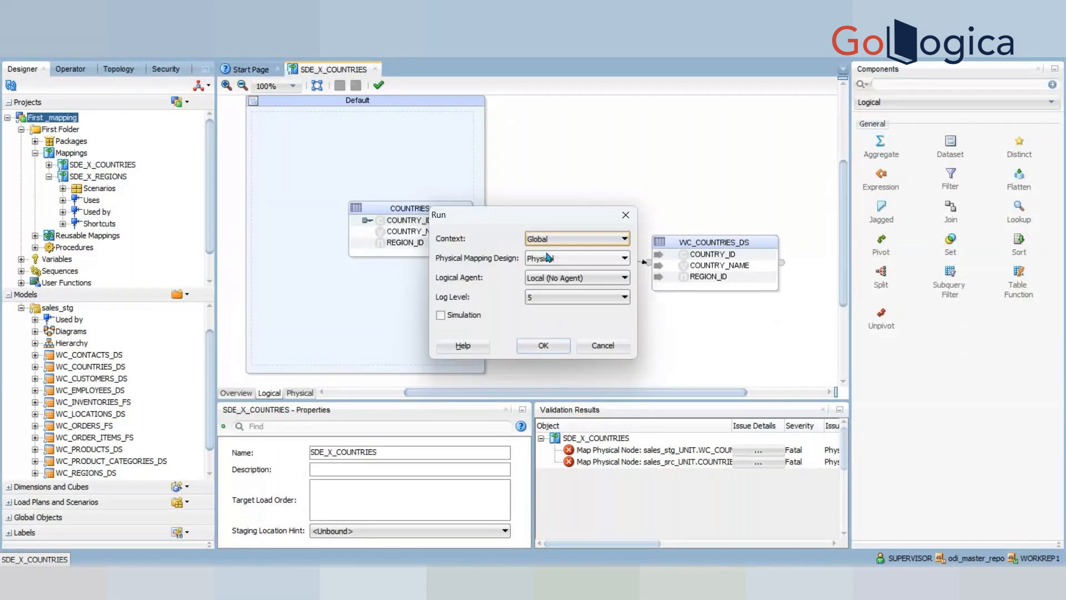
{"action": "left_click", "coordinate": [538, 239]}
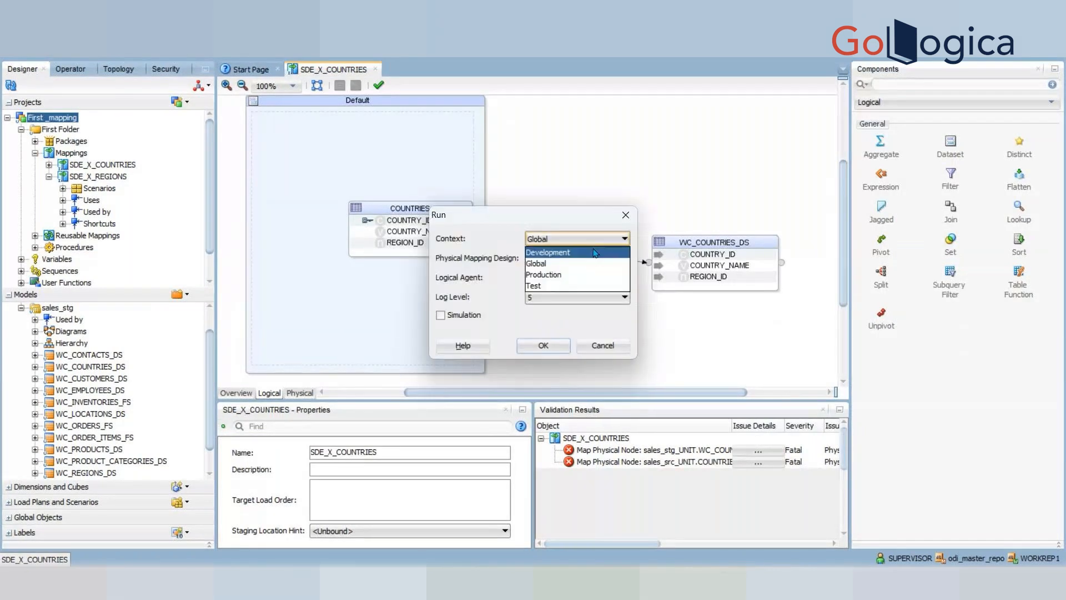
{"action": "left_click", "coordinate": [537, 252]}
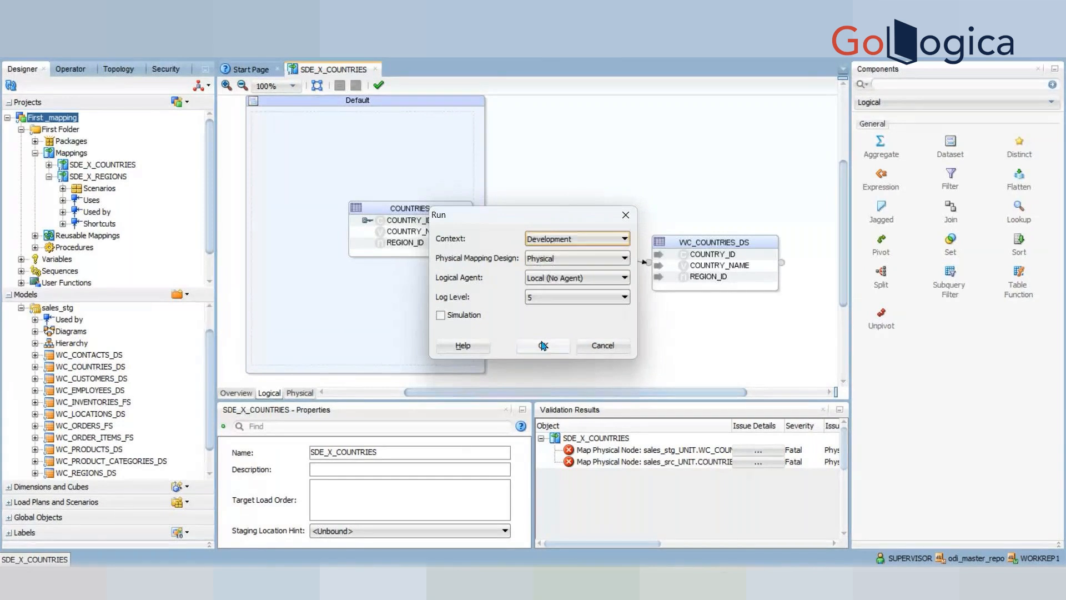
{"action": "left_click", "coordinate": [625, 298]}
{"action": "left_click", "coordinate": [602, 371]}
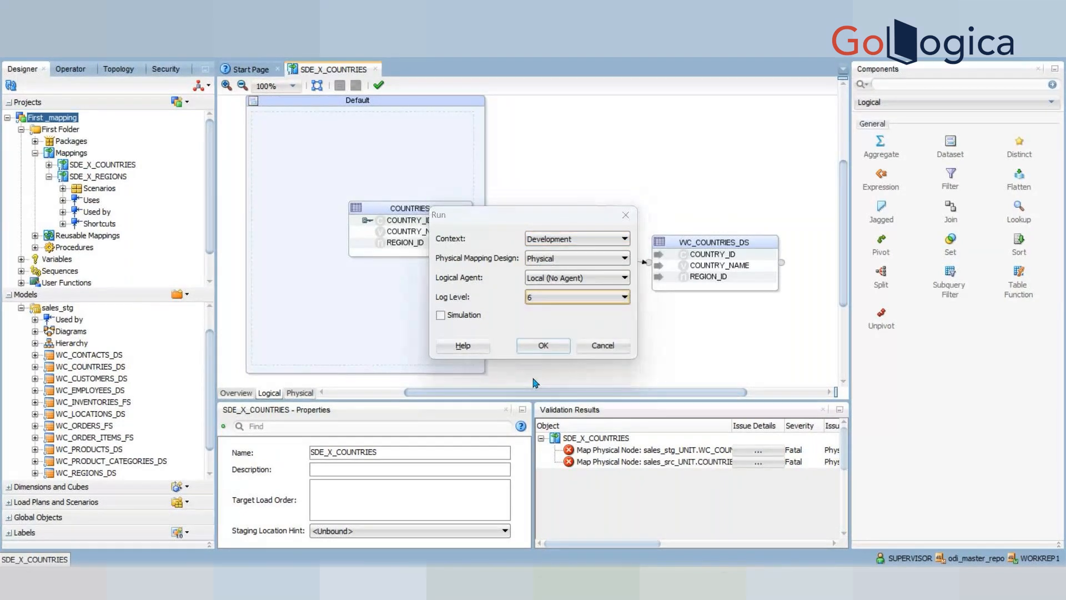
{"action": "left_click", "coordinate": [544, 345]}
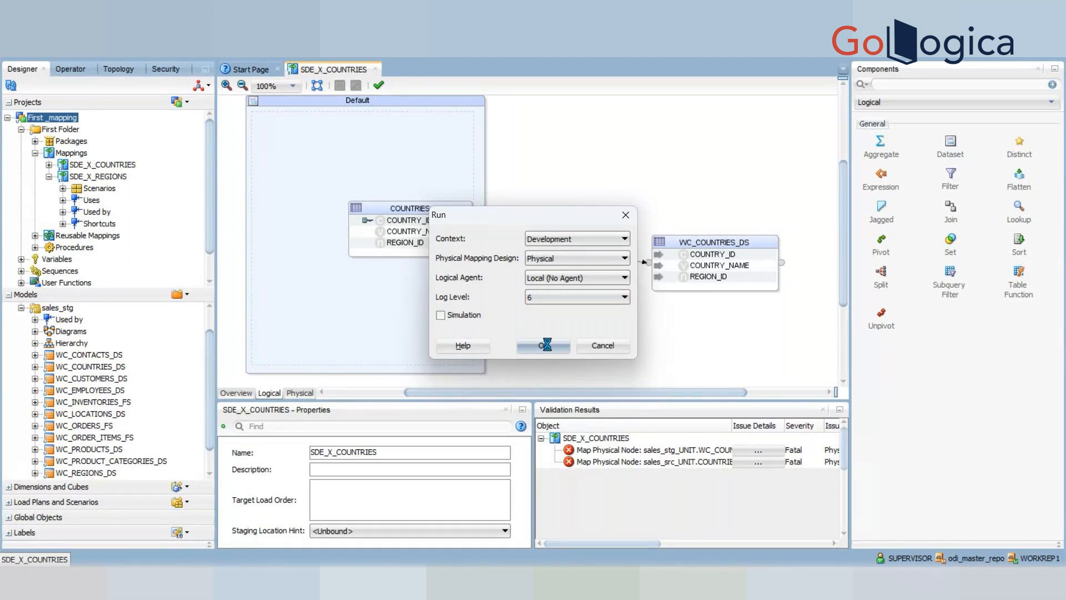
{"action": "left_click", "coordinate": [637, 312]}
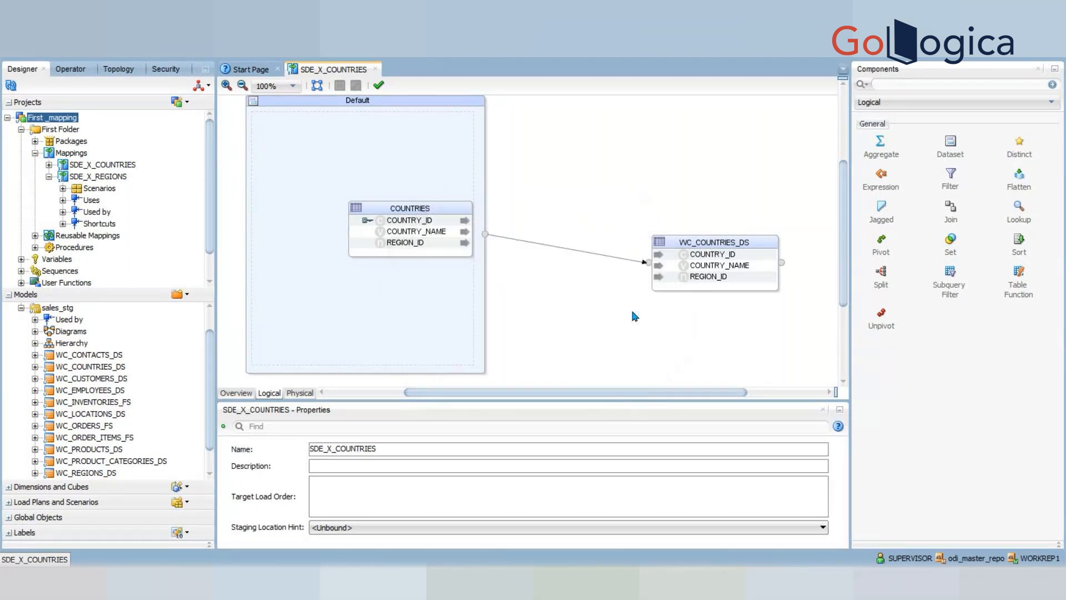
Examine today's SDE_X_COUNTRIES session in Operator by expanding its Physical_STEP and MAP_BEGIN tasks in a widened session list
{"action": "left_click", "coordinate": [78, 71]}
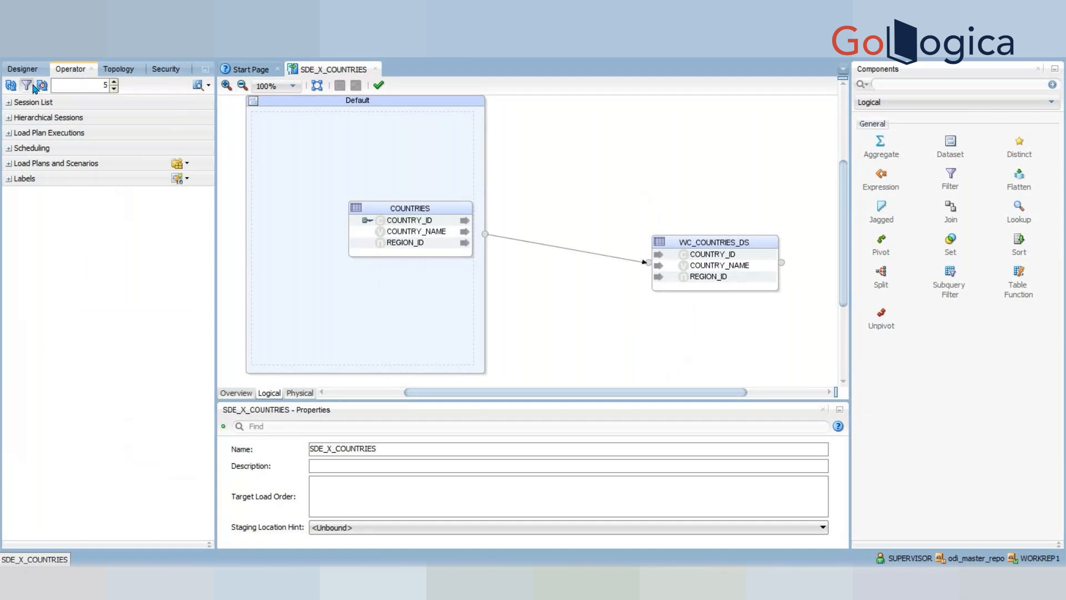
{"action": "left_click", "coordinate": [9, 104]}
{"action": "left_click", "coordinate": [7, 117]}
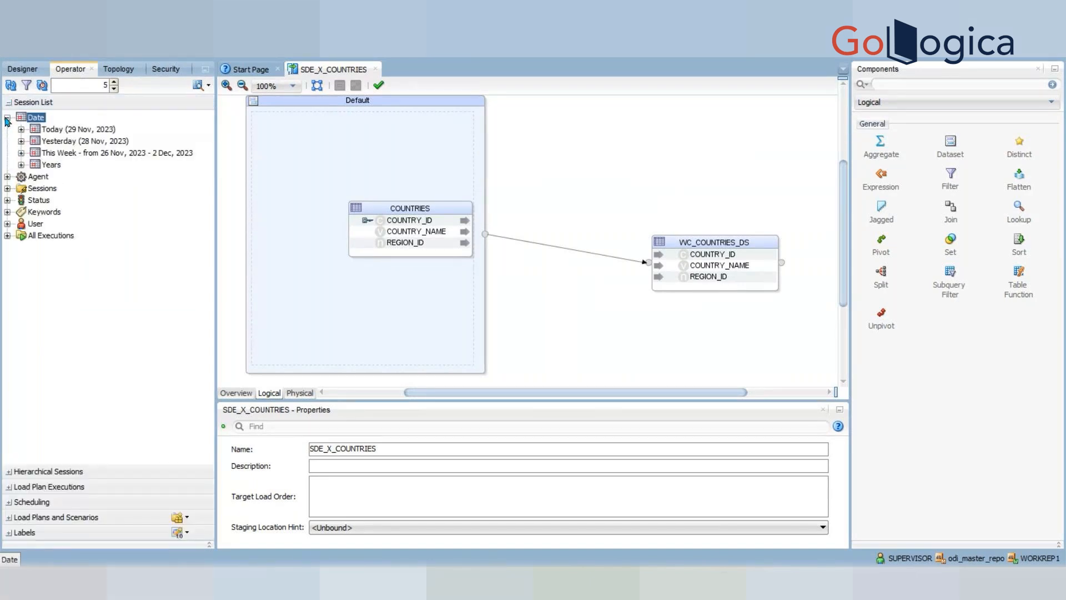
{"action": "left_click", "coordinate": [21, 129]}
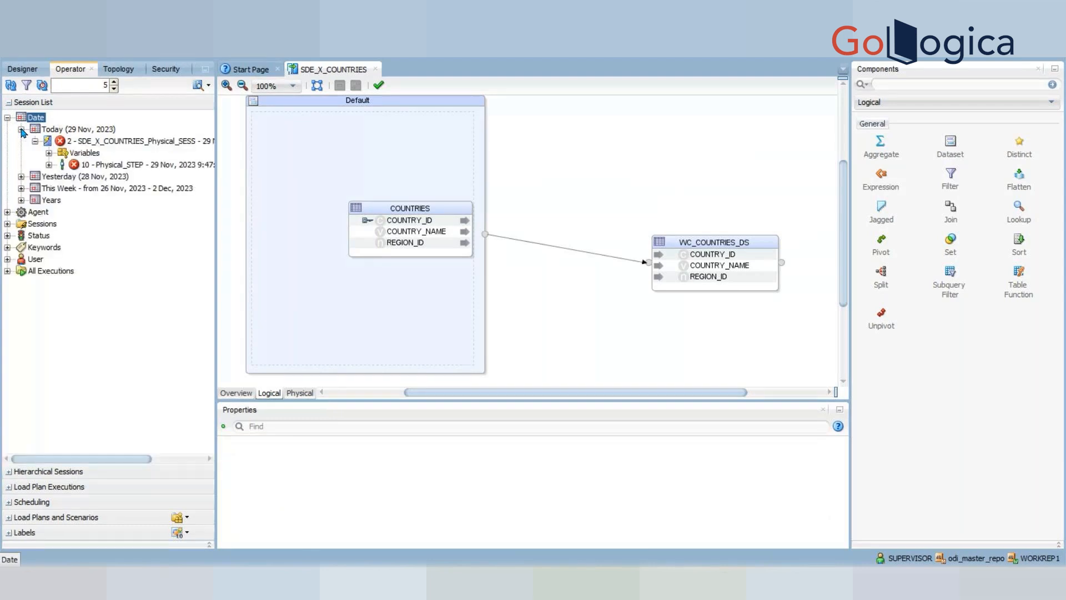
{"action": "left_click", "coordinate": [49, 164]}
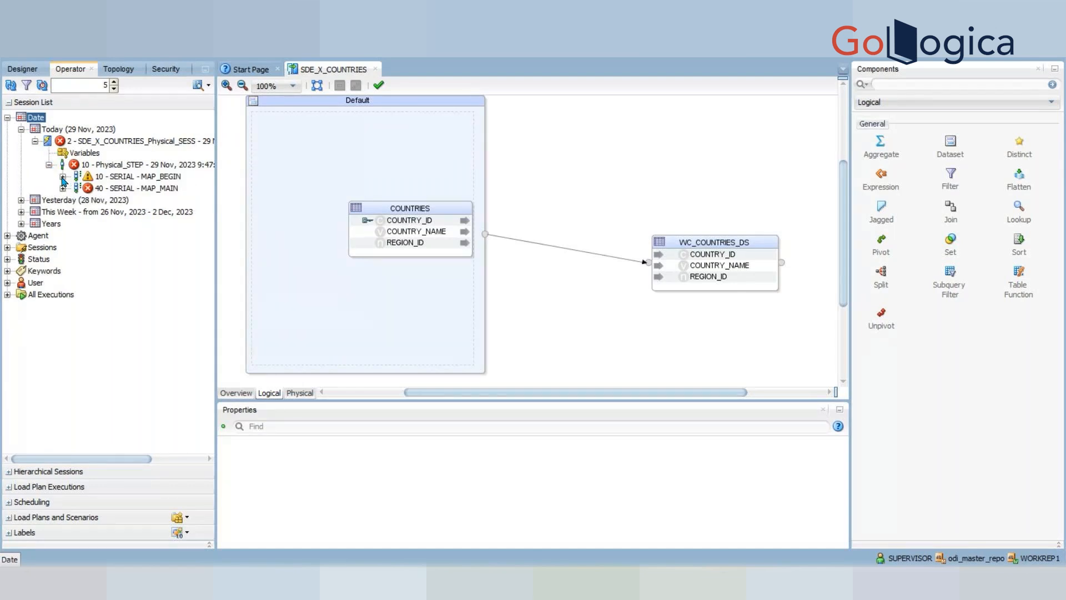
{"action": "left_click", "coordinate": [63, 177]}
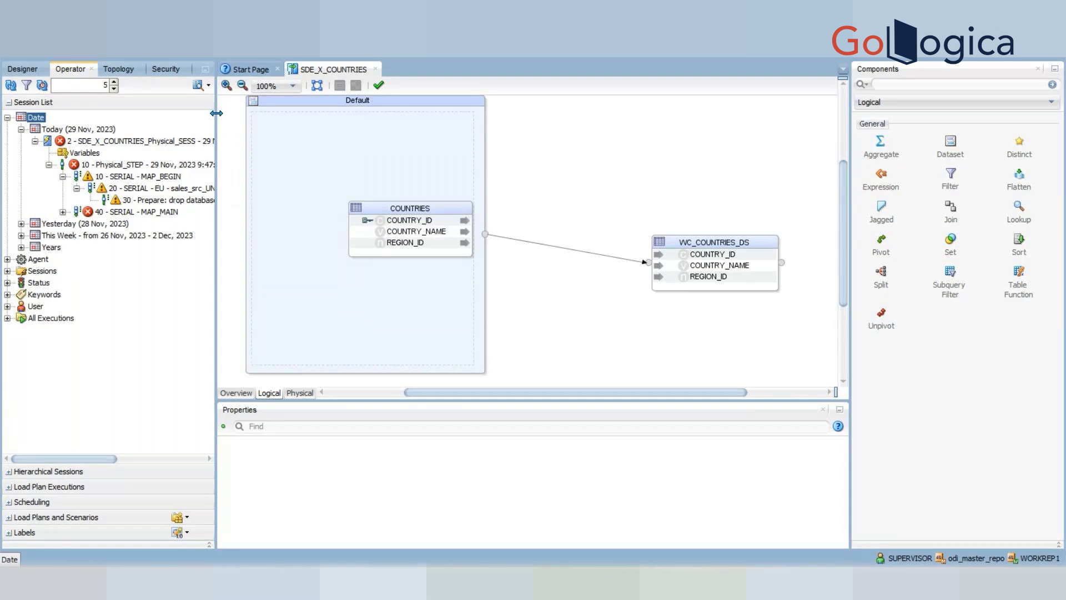
{"action": "left_click_drag", "start_coordinate": [216, 113], "coordinate": [353, 126]}
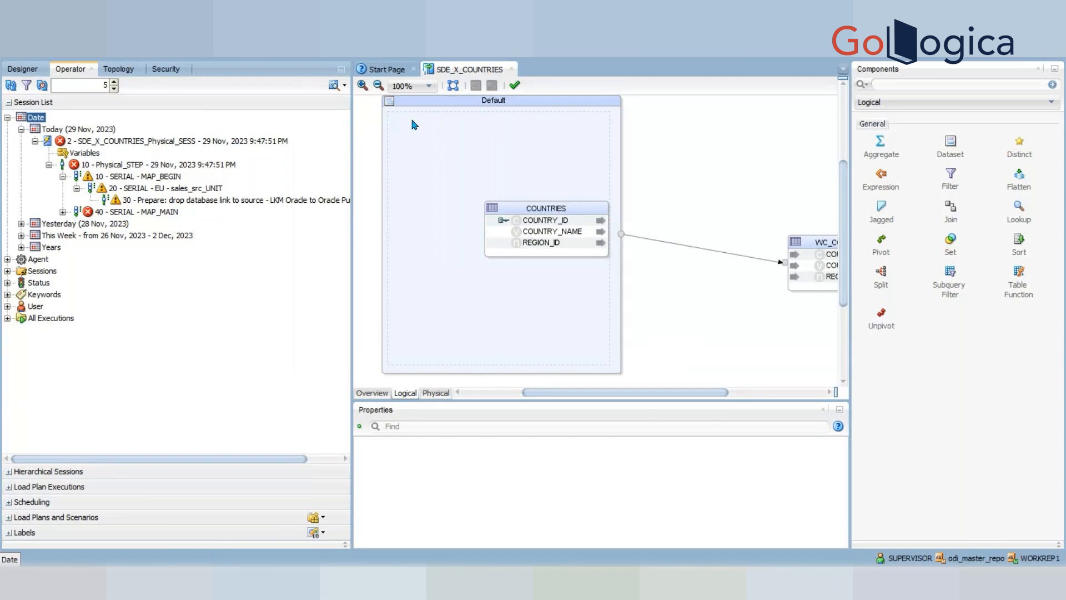
Check the SDE_X_COUNTRIES mapping's physical design and overview without locking it, and close its editor
{"action": "left_click", "coordinate": [18, 71]}
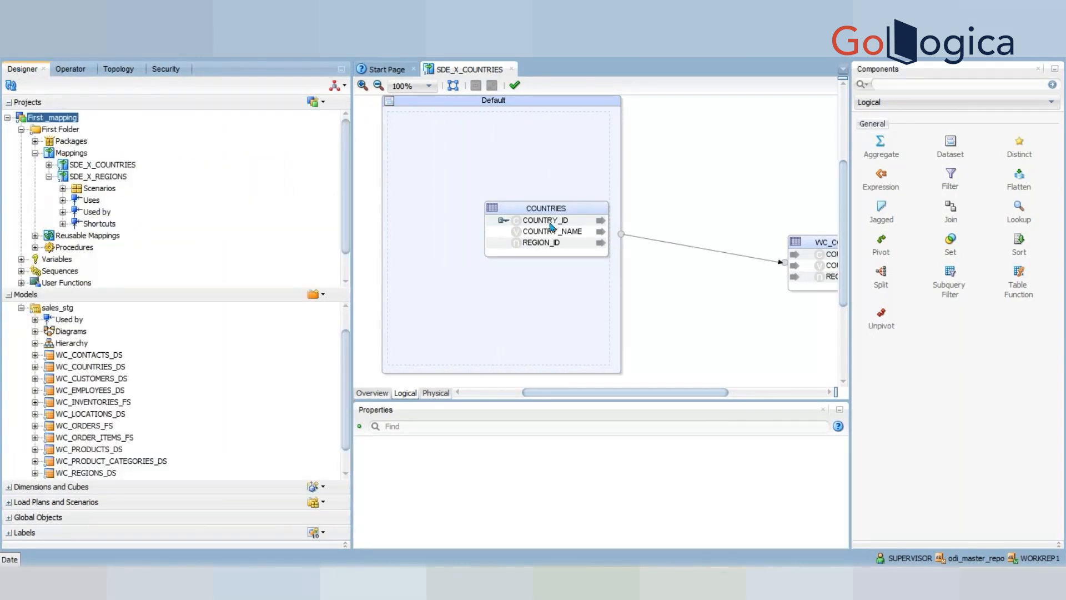
{"action": "left_click", "coordinate": [436, 393]}
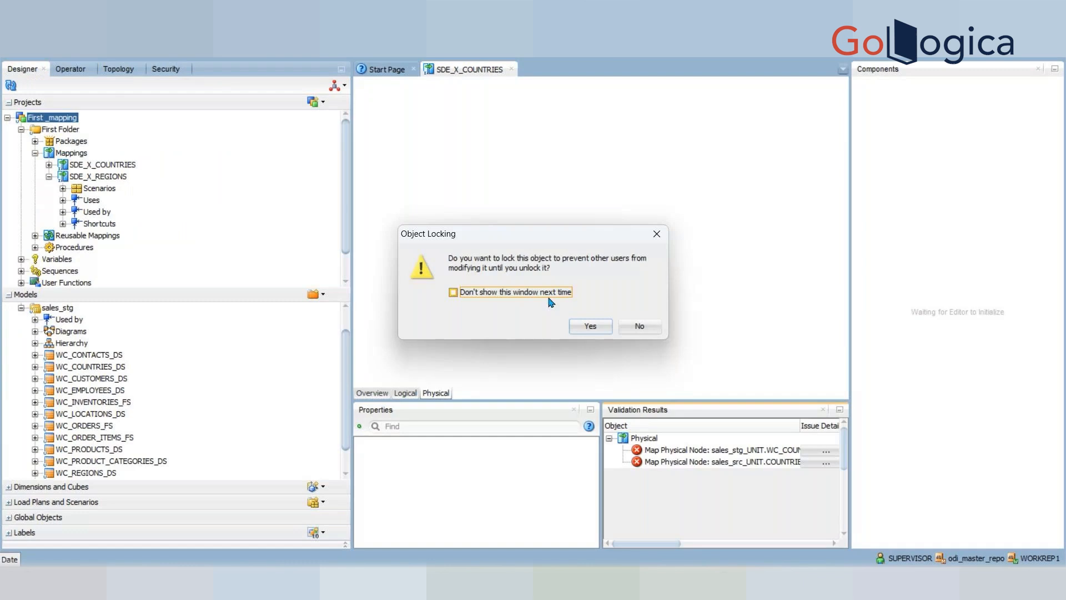
{"action": "left_click", "coordinate": [639, 328]}
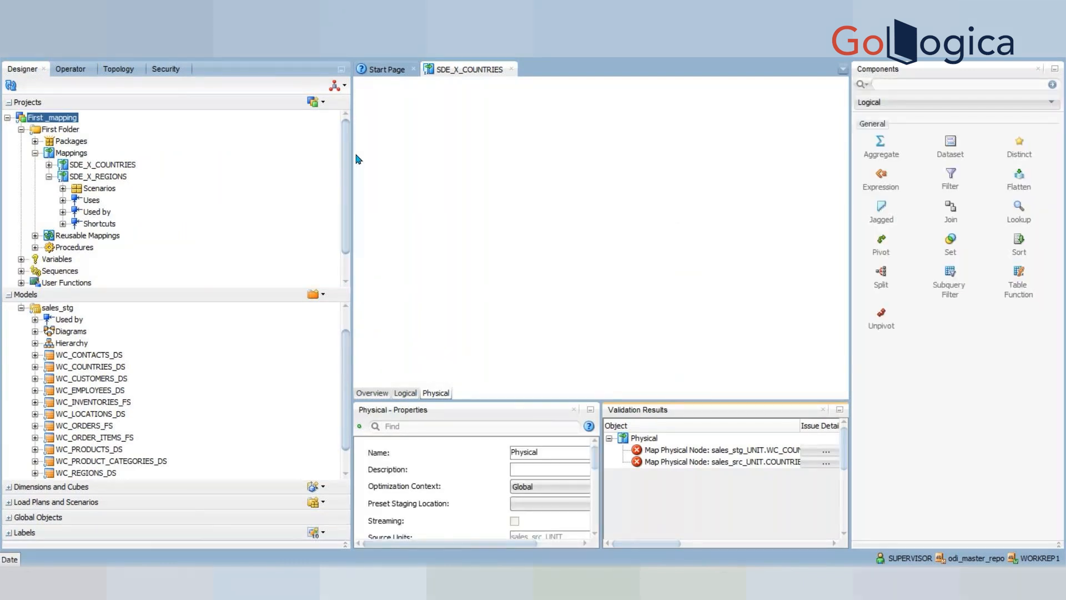
{"action": "left_click_drag", "start_coordinate": [353, 155], "coordinate": [196, 133]}
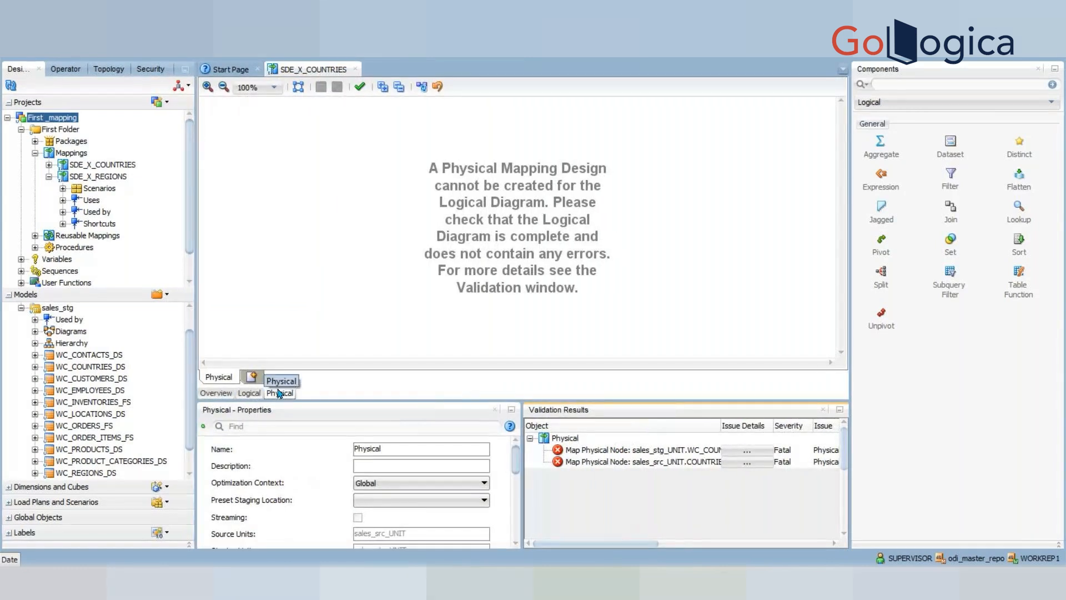
{"action": "left_click", "coordinate": [276, 395]}
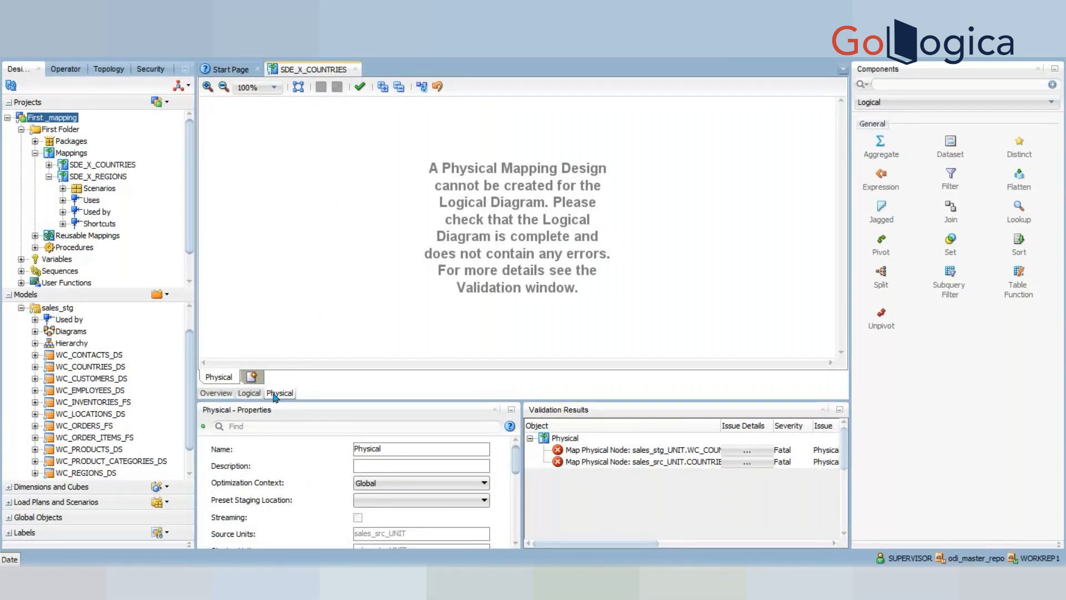
{"action": "left_click", "coordinate": [218, 394]}
{"action": "left_click", "coordinate": [221, 396]}
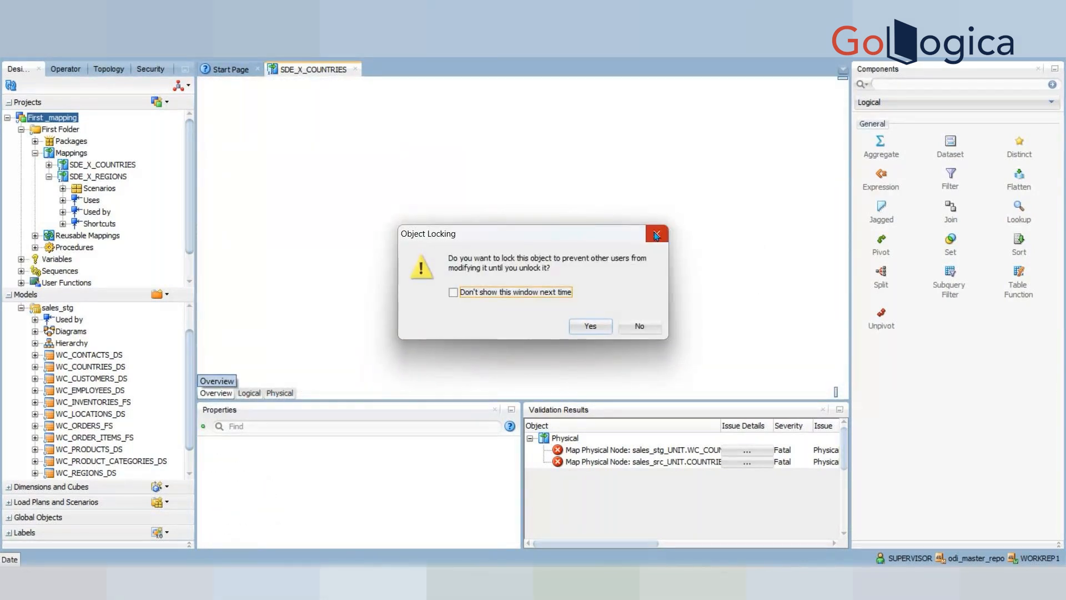
{"action": "left_click", "coordinate": [641, 328]}
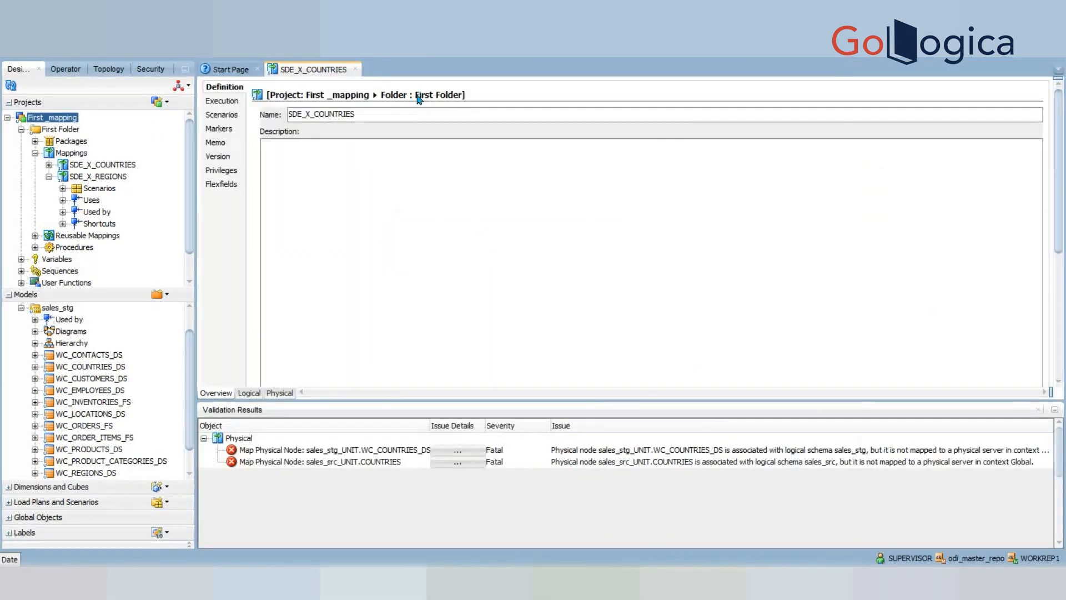
{"action": "left_click", "coordinate": [354, 69]}
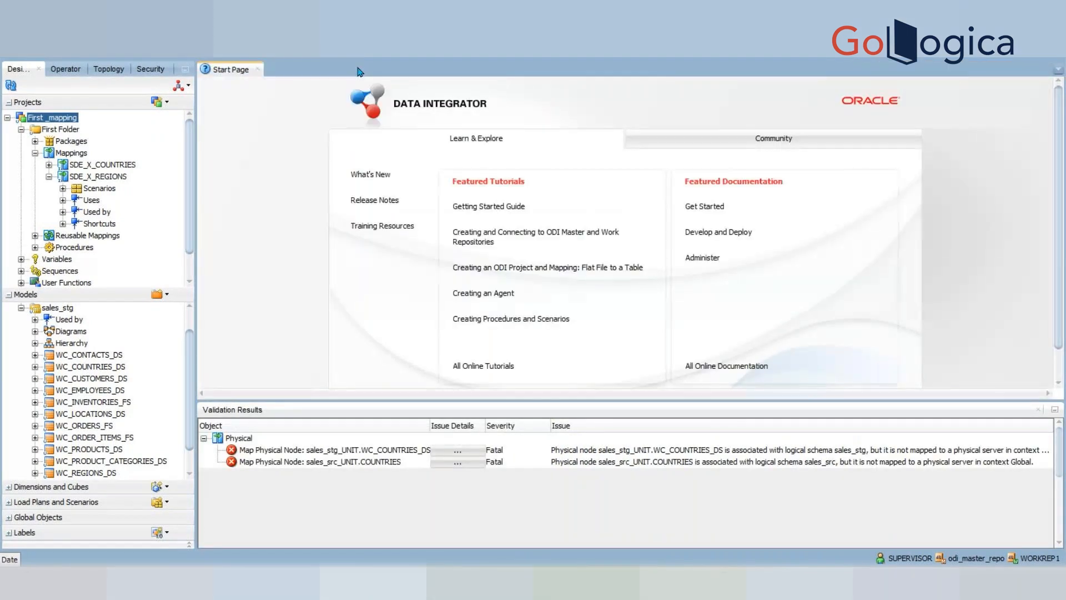
Reopen the SDE_X_COUNTRIES mapping without locking it and display its physical design diagram with the source and target groups
{"action": "double_click", "coordinate": [109, 167]}
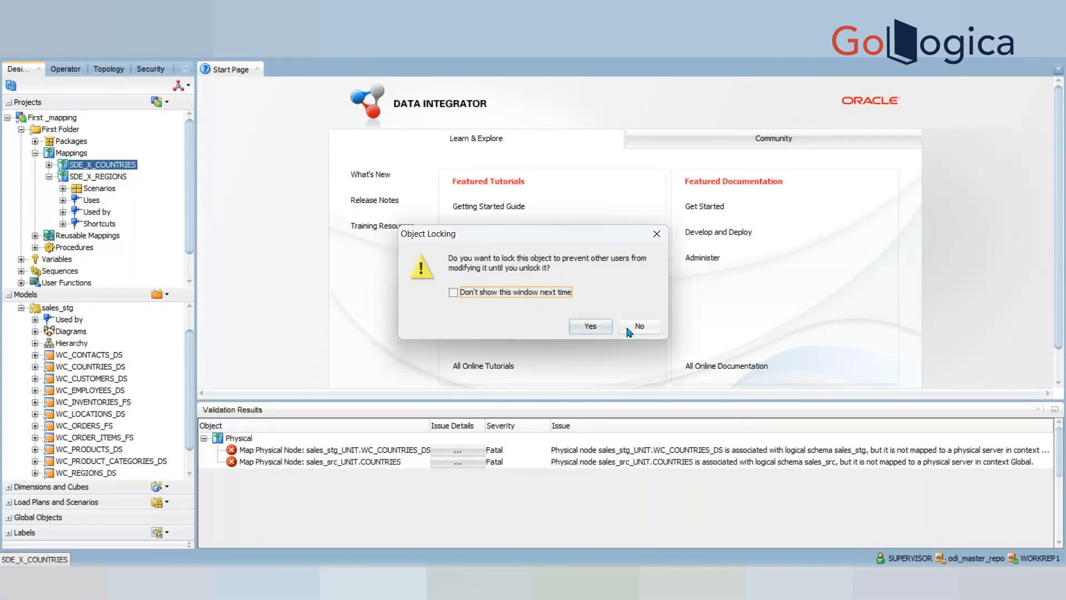
{"action": "left_click", "coordinate": [633, 328]}
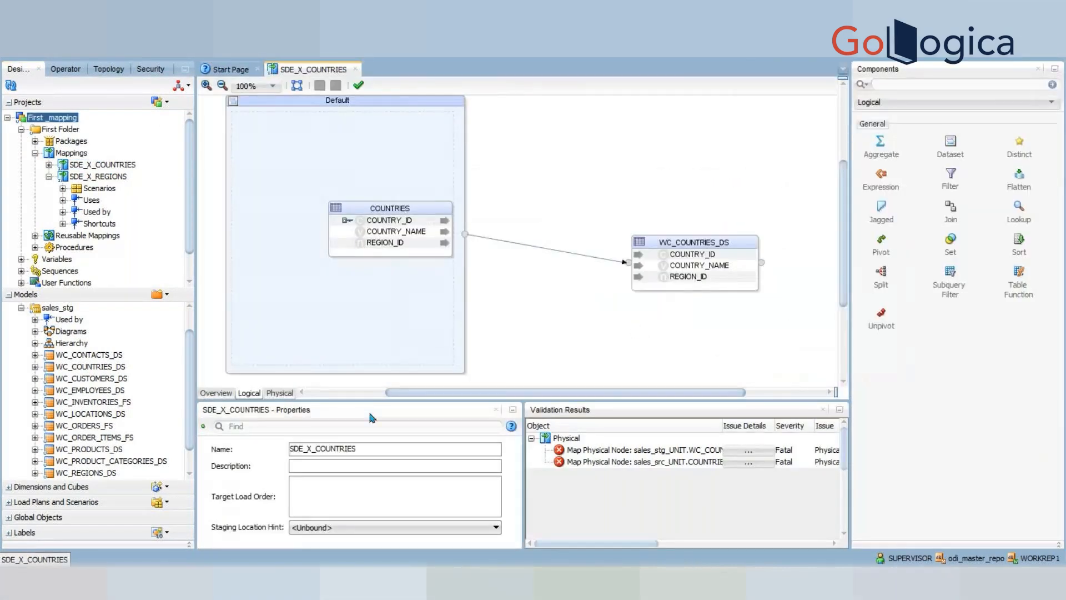
{"action": "left_click", "coordinate": [279, 392]}
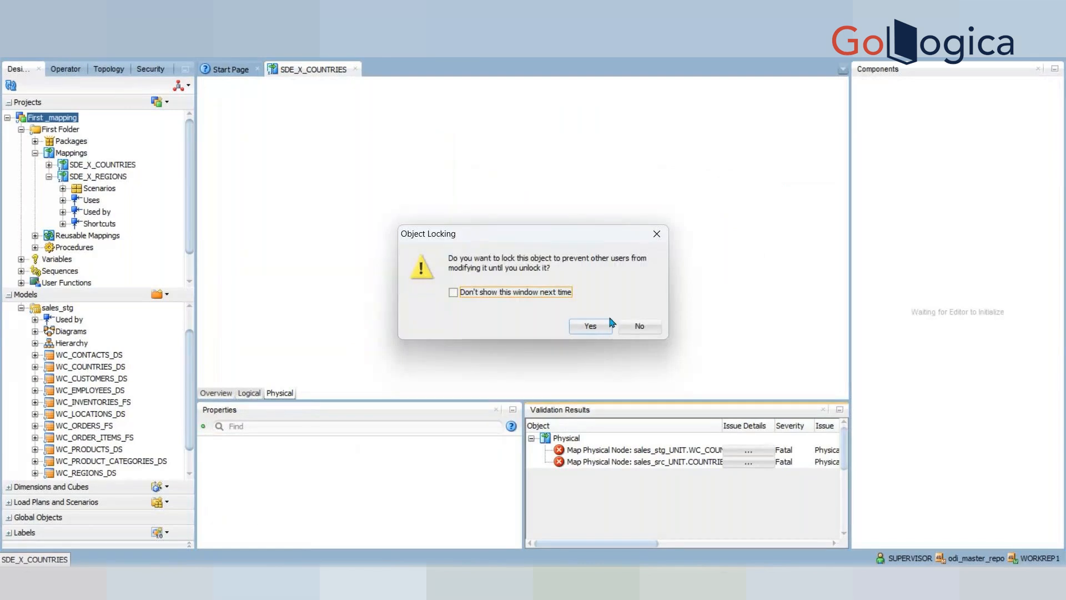
{"action": "left_click", "coordinate": [639, 327]}
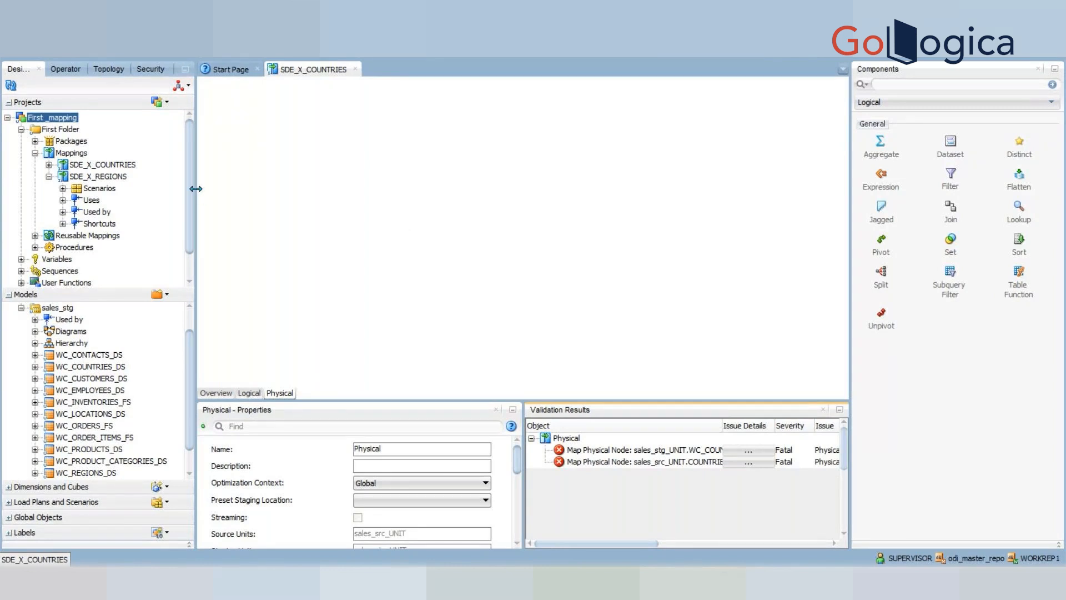
{"action": "left_click_drag", "start_coordinate": [195, 188], "coordinate": [138, 192]}
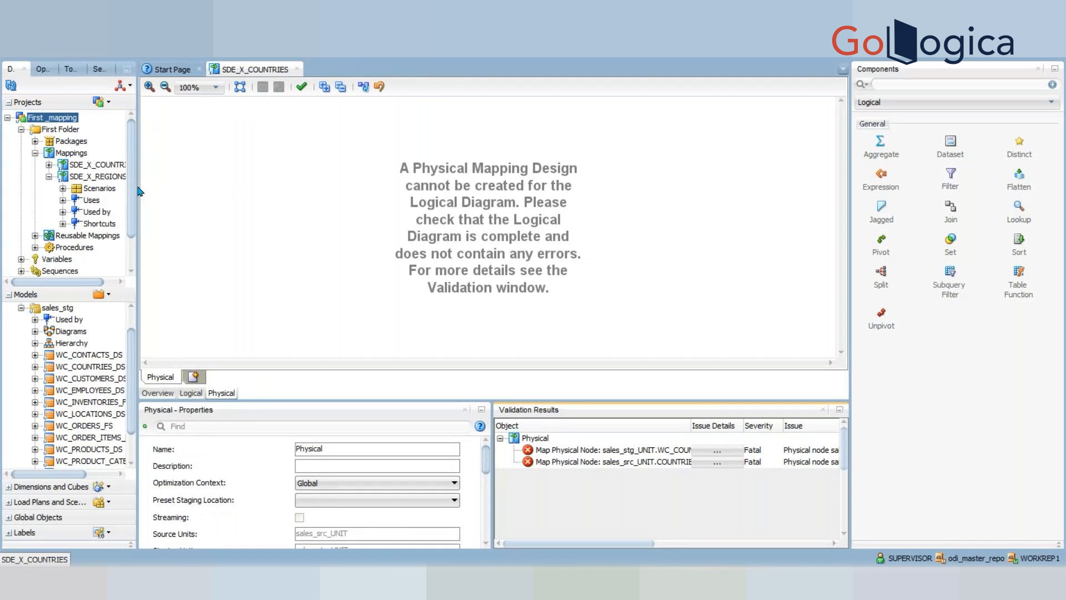
{"action": "left_click", "coordinate": [191, 393]}
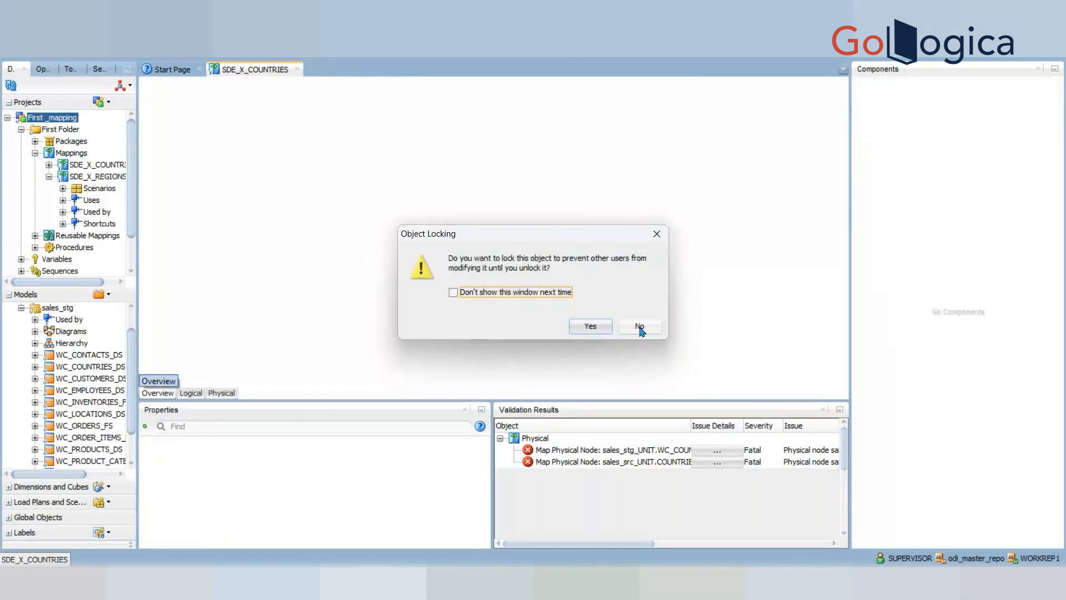
{"action": "left_click", "coordinate": [639, 326]}
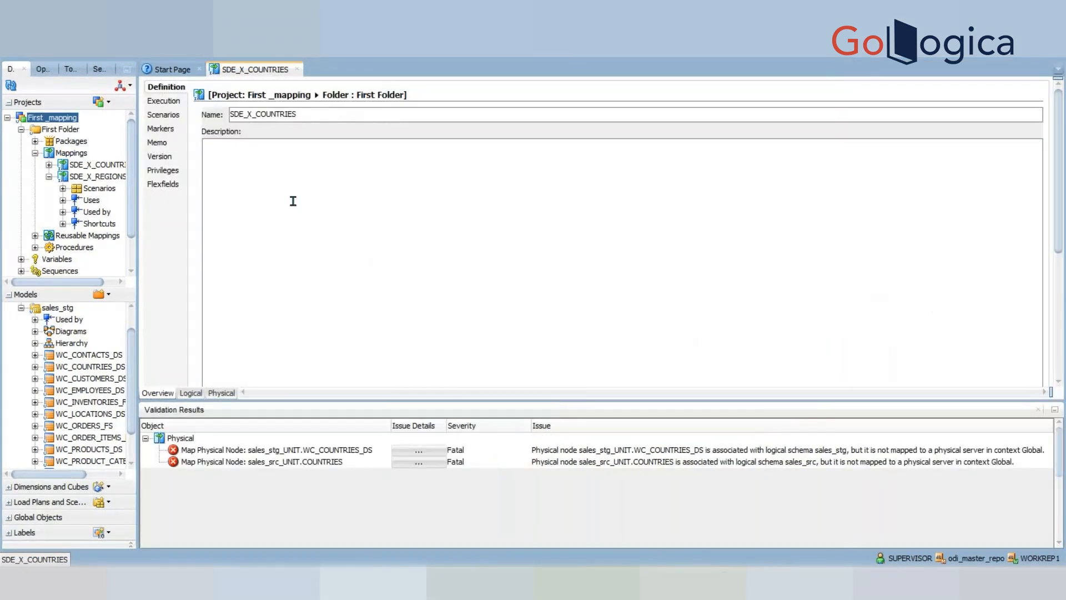
{"action": "left_click", "coordinate": [222, 393]}
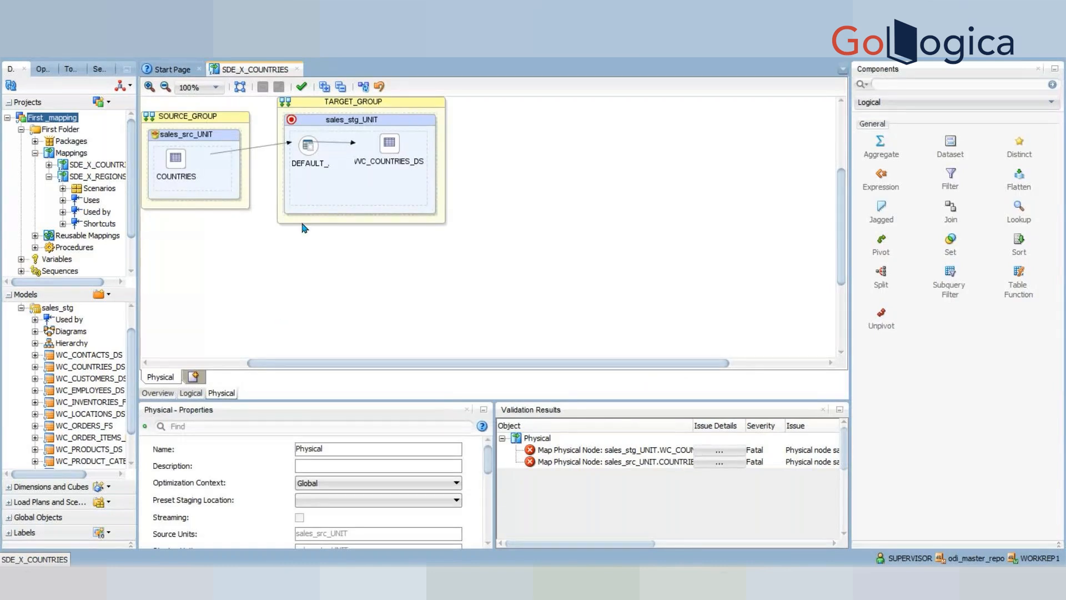
Set the loading knowledge module of the DEFAULT_AP access point in the target group to LKM SQL to Oracle (Built-In).GLOBAL
{"action": "left_click", "coordinate": [311, 153]}
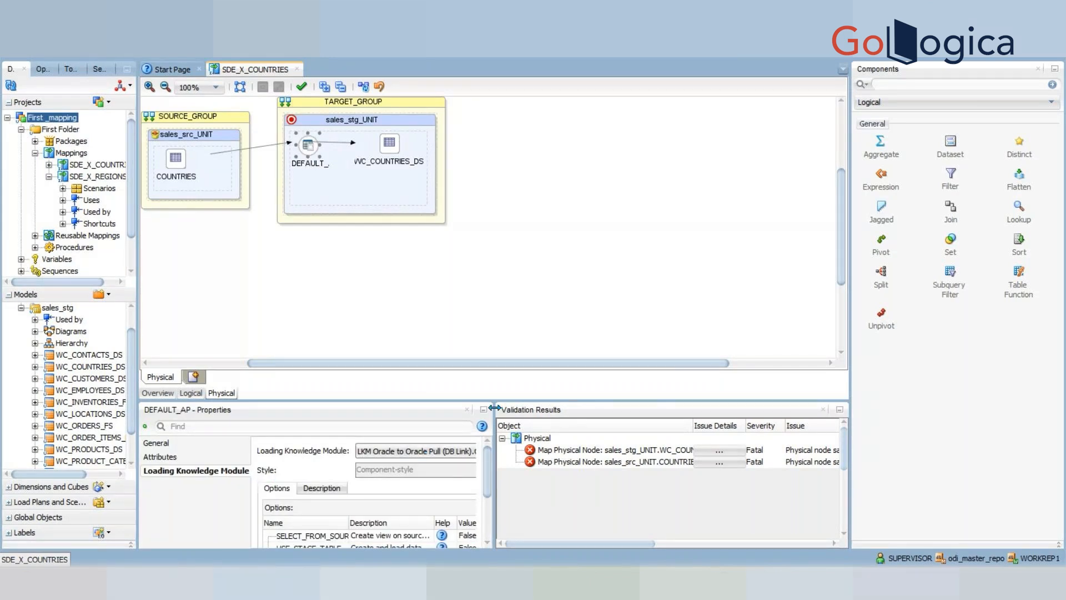
{"action": "left_click_drag", "start_coordinate": [493, 408], "coordinate": [593, 402]}
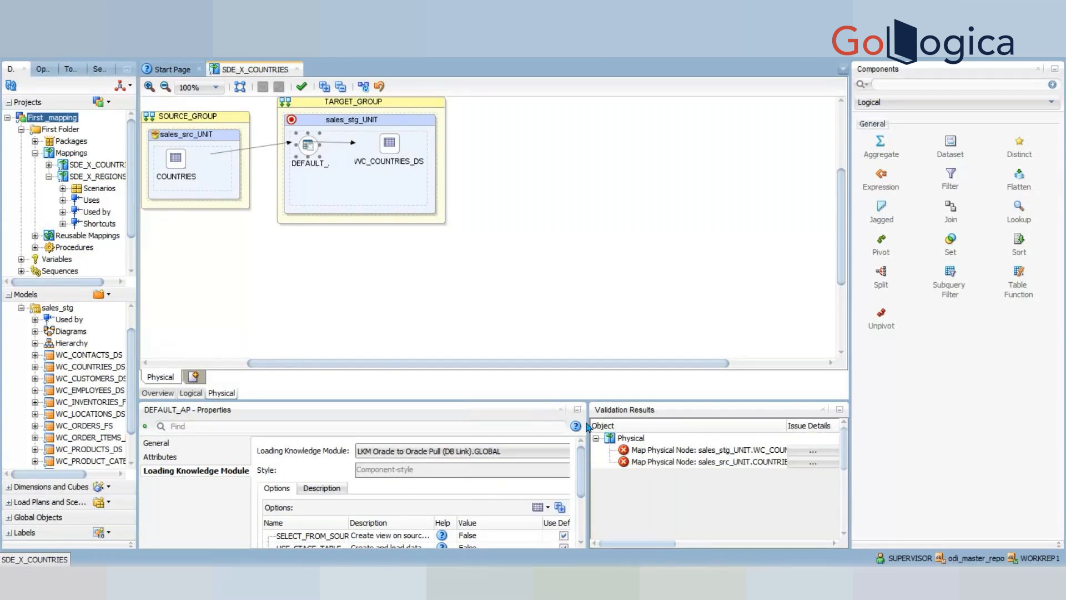
{"action": "left_click", "coordinate": [586, 424]}
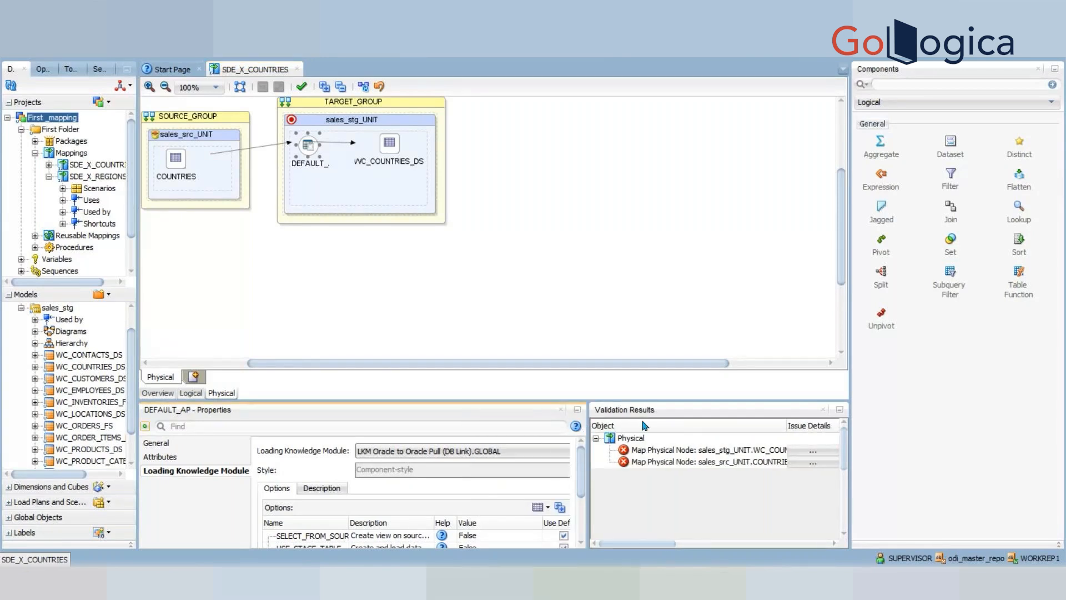
{"action": "left_click", "coordinate": [567, 453]}
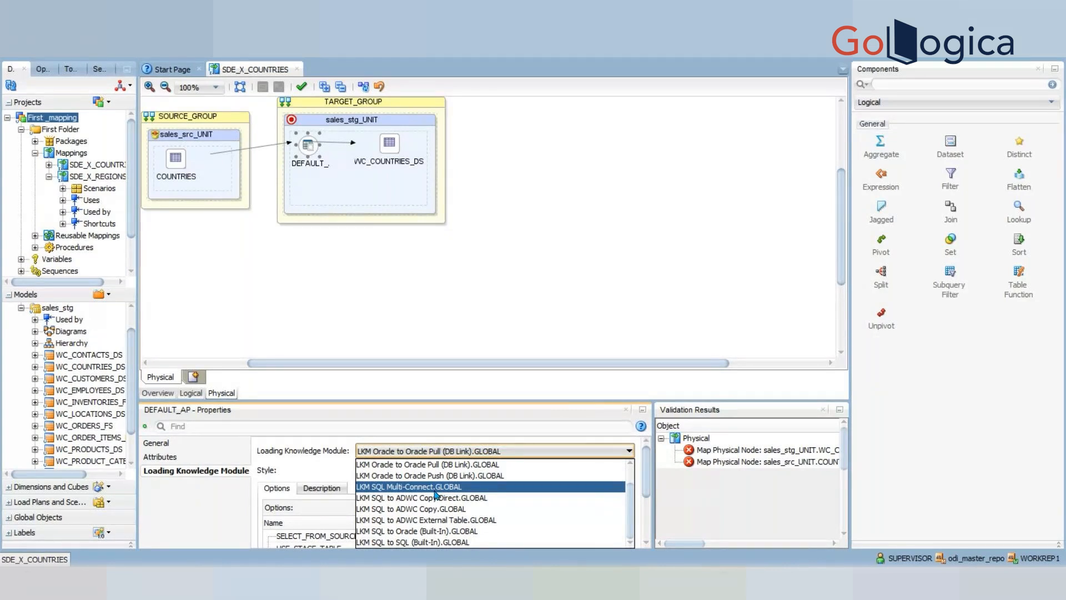
{"action": "left_click", "coordinate": [411, 531]}
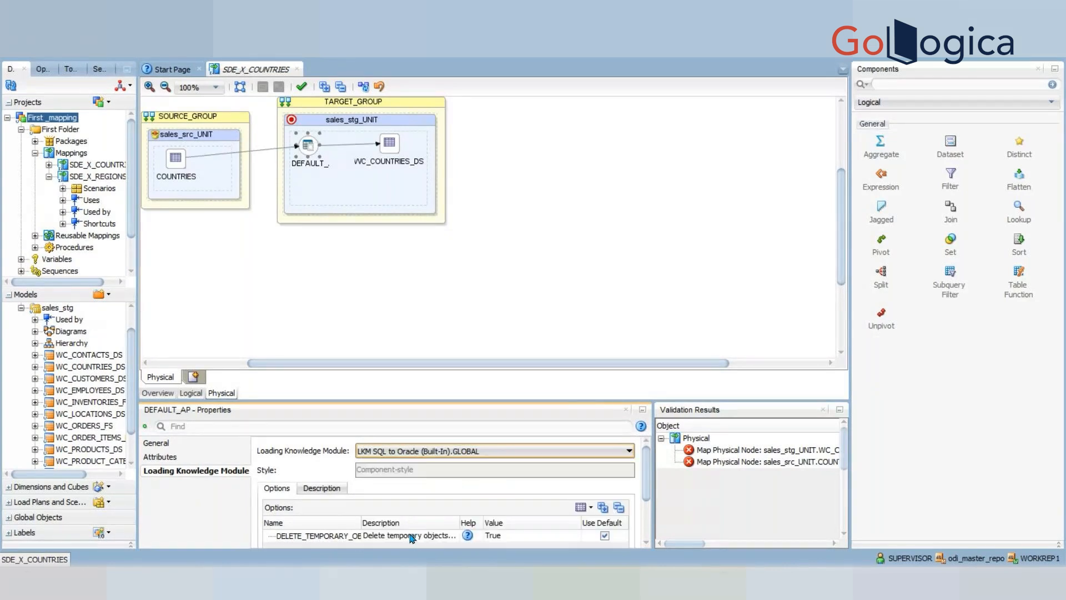
Examine the integration and check knowledge module choices available for the WC_COUNTRIES_DS target, keeping the current selections
{"action": "left_click", "coordinate": [397, 150]}
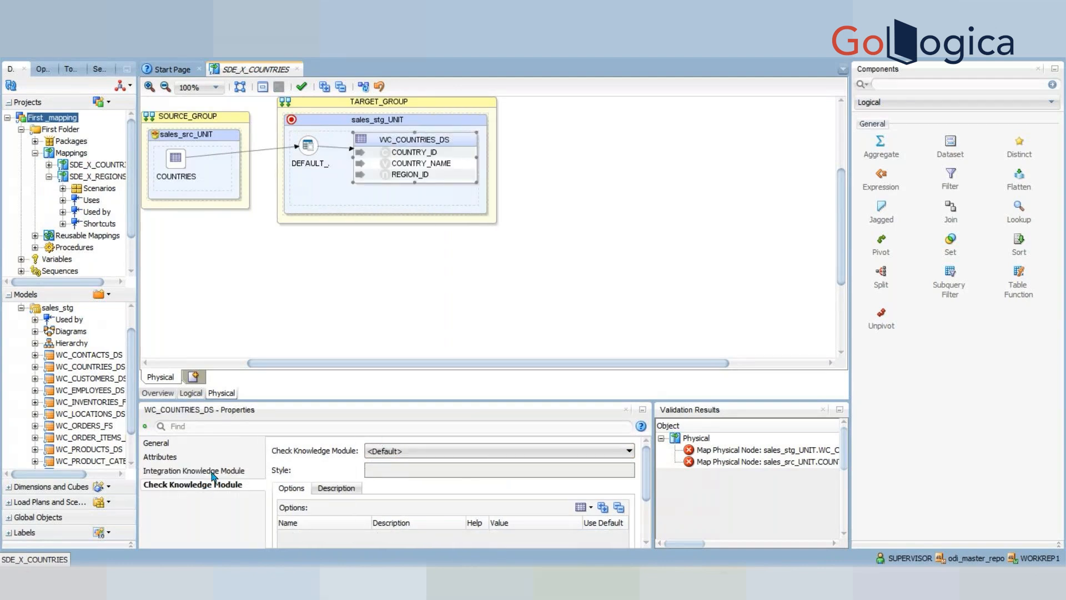
{"action": "left_click", "coordinate": [213, 471]}
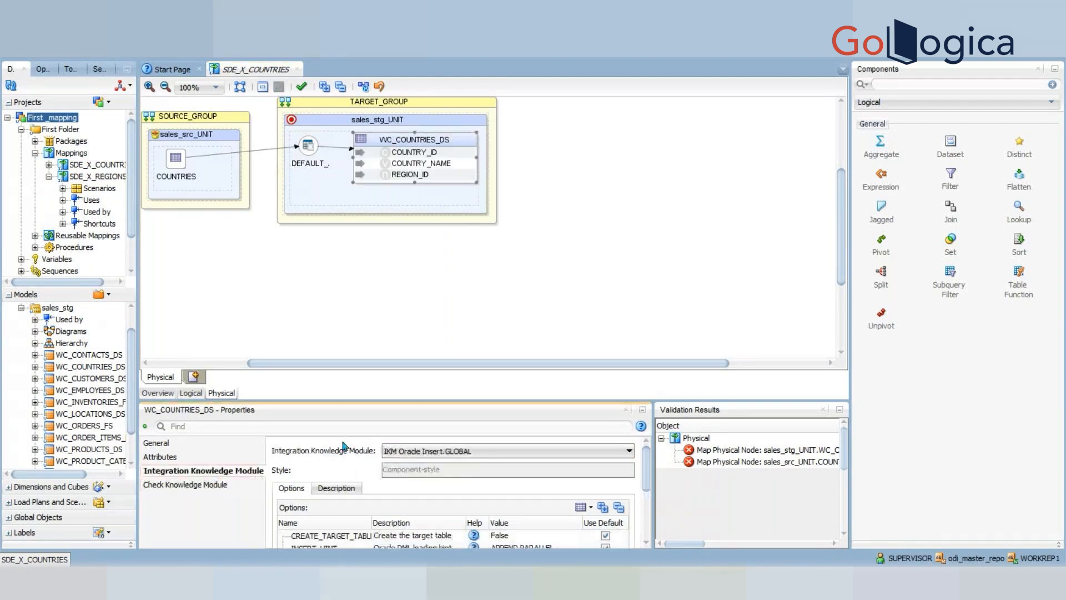
{"action": "left_click", "coordinate": [520, 453]}
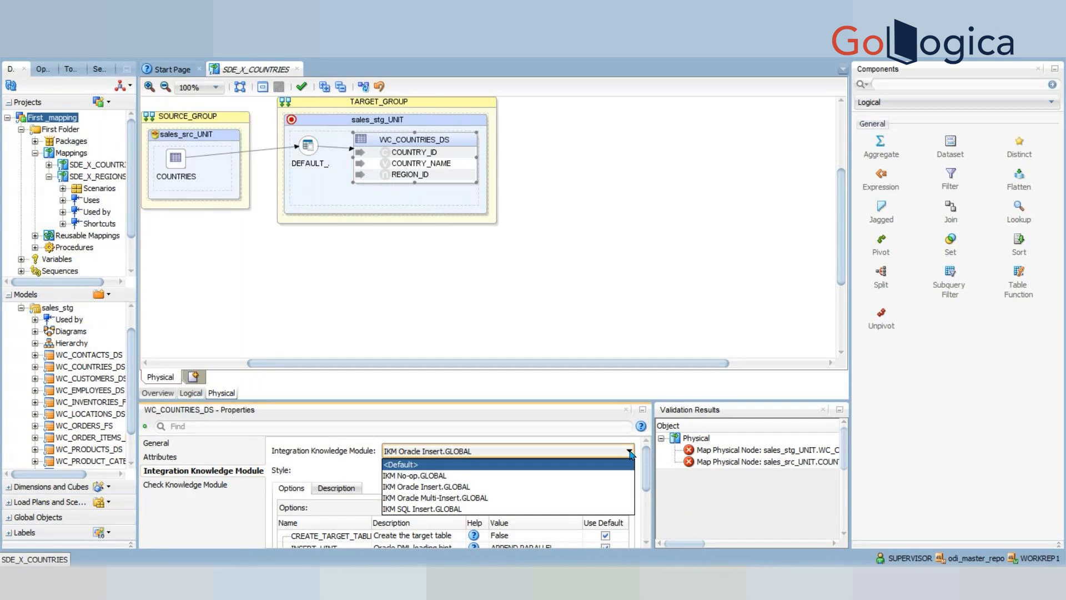
{"action": "left_click", "coordinate": [239, 489]}
{"action": "left_click", "coordinate": [629, 450]}
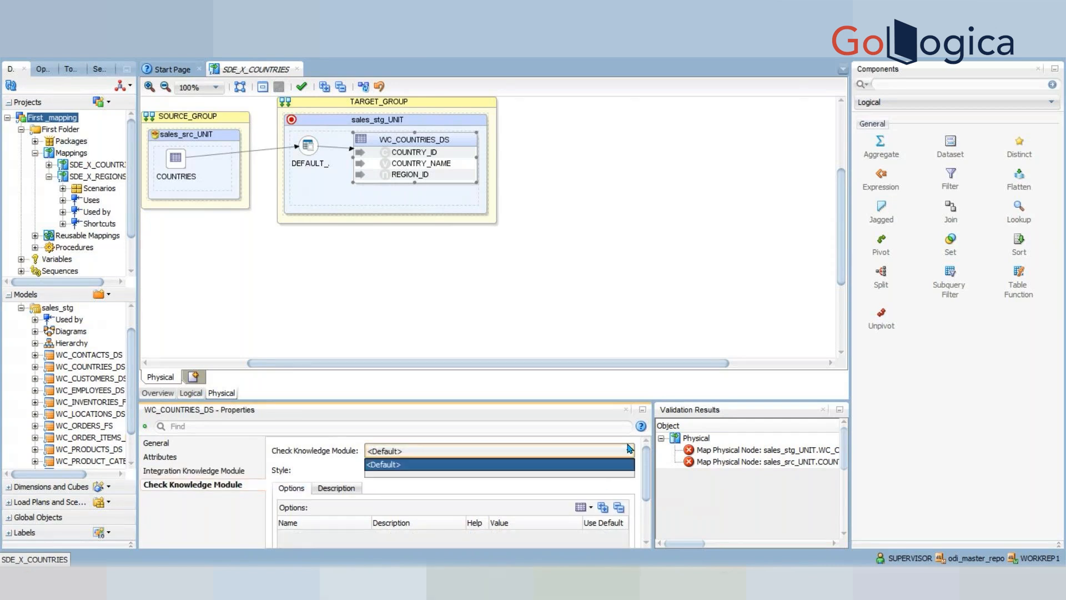
{"action": "left_click", "coordinate": [209, 470]}
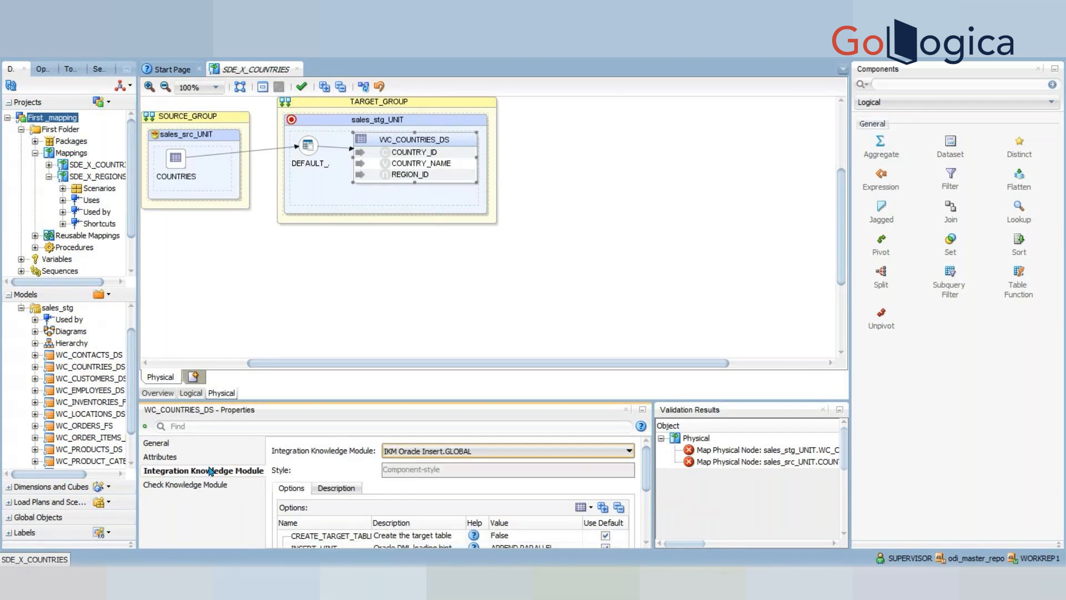
{"action": "left_click", "coordinate": [629, 451]}
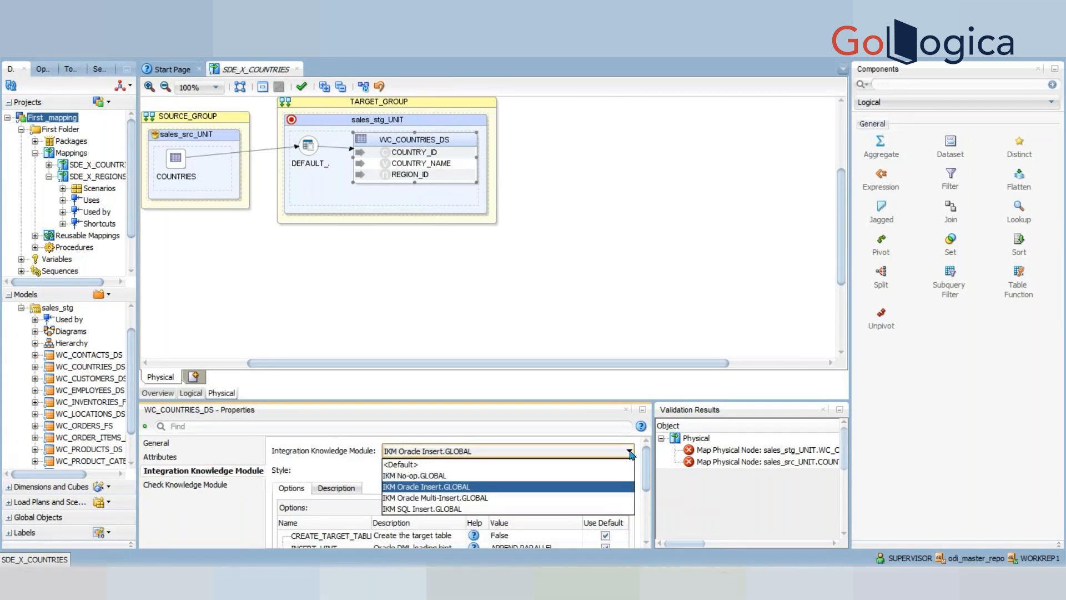
{"action": "left_click", "coordinate": [633, 295]}
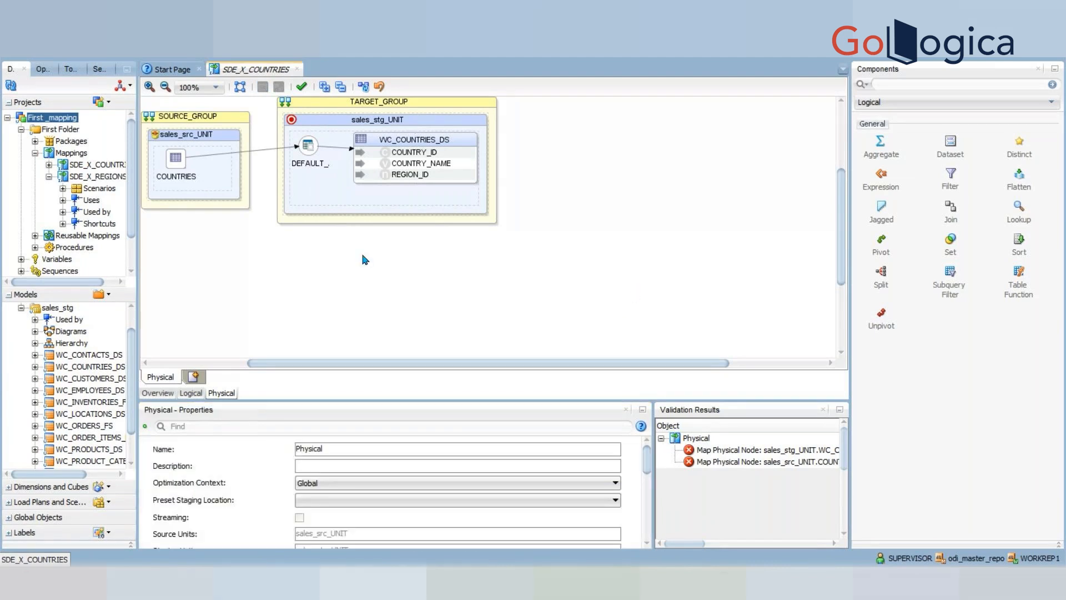
Review the COUNTRY_ID expression, the physical design's properties and the execution knowledge module of sales_stg_UNIT
{"action": "left_click", "coordinate": [444, 153]}
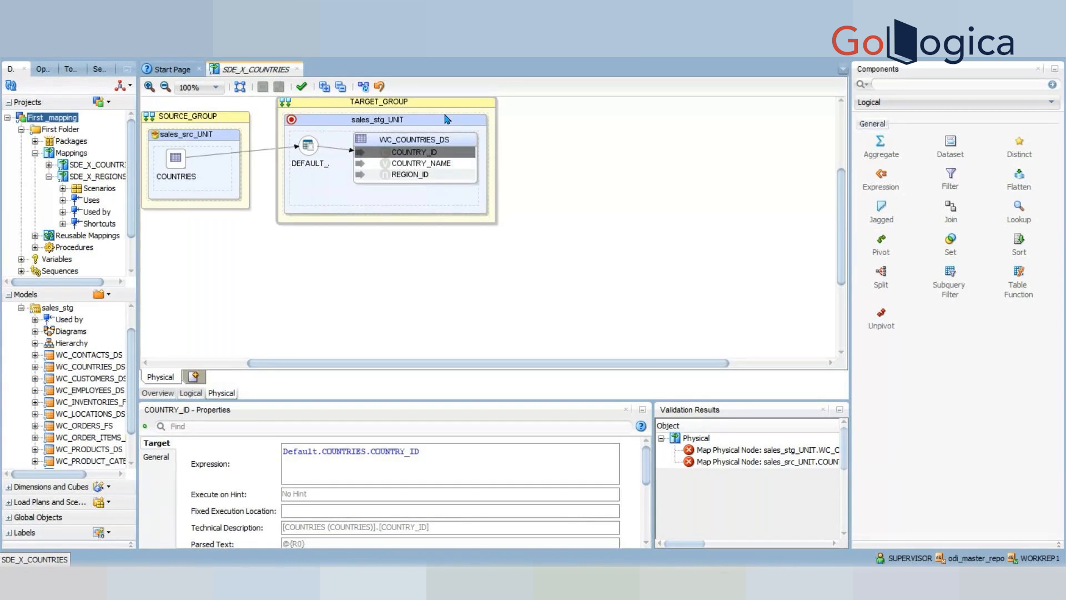
{"action": "left_click", "coordinate": [343, 153]}
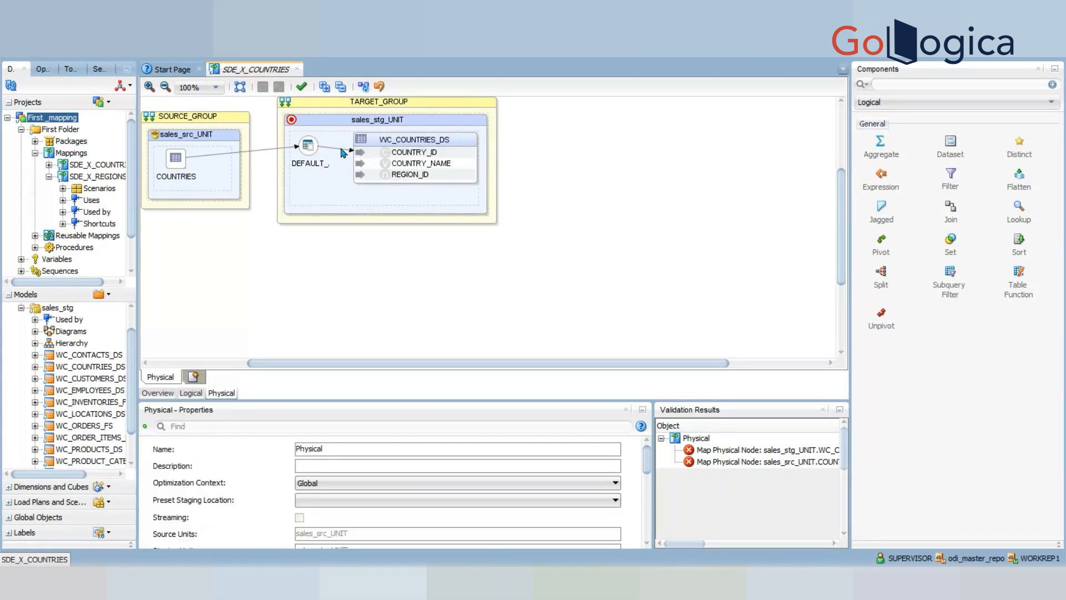
{"action": "scroll", "coordinate": [373, 521], "scroll_direction": "down", "scroll_amount": 5}
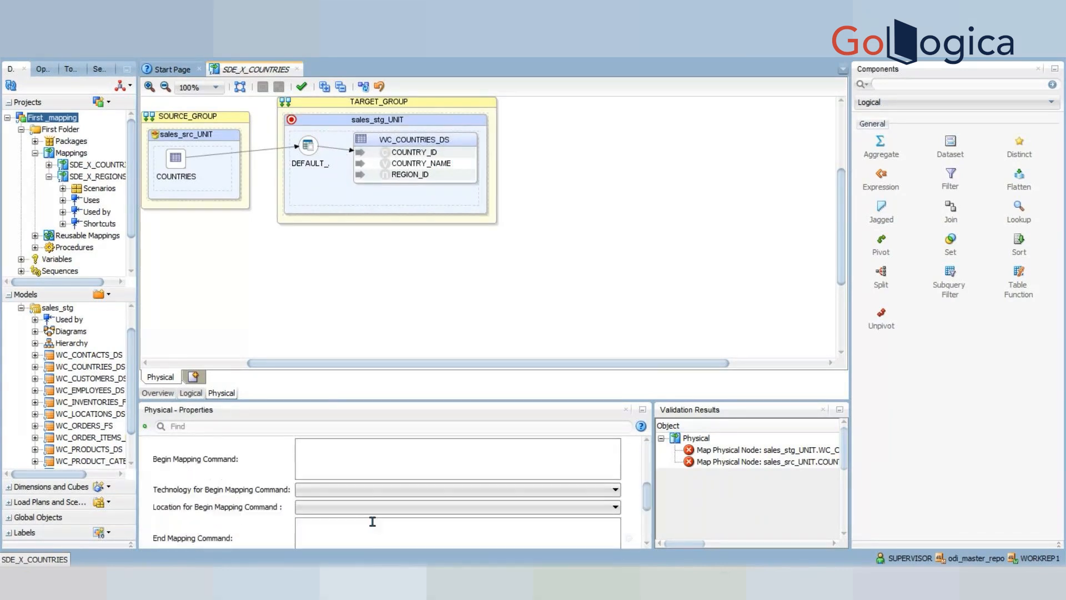
{"action": "scroll", "coordinate": [372, 521], "scroll_direction": "down", "scroll_amount": 3}
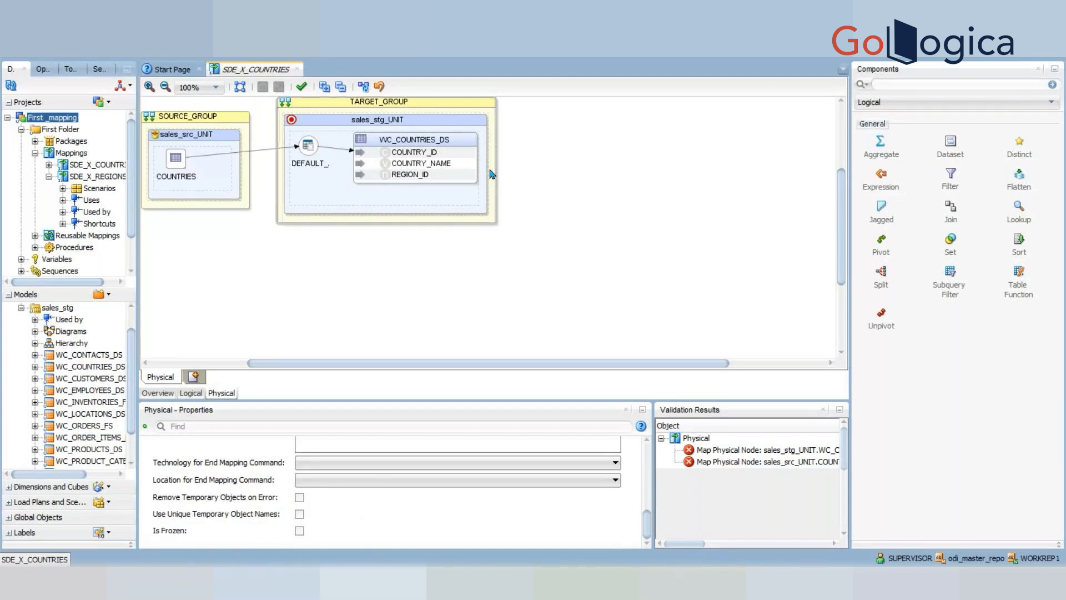
{"action": "left_click", "coordinate": [485, 145]}
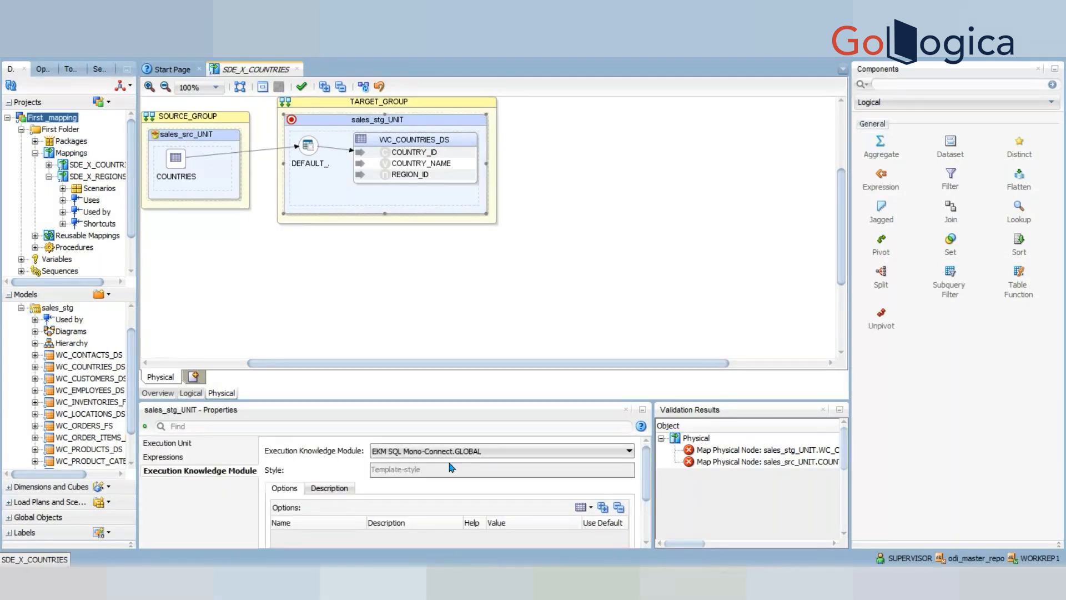
{"action": "scroll", "coordinate": [435, 475], "scroll_direction": "down", "scroll_amount": 3}
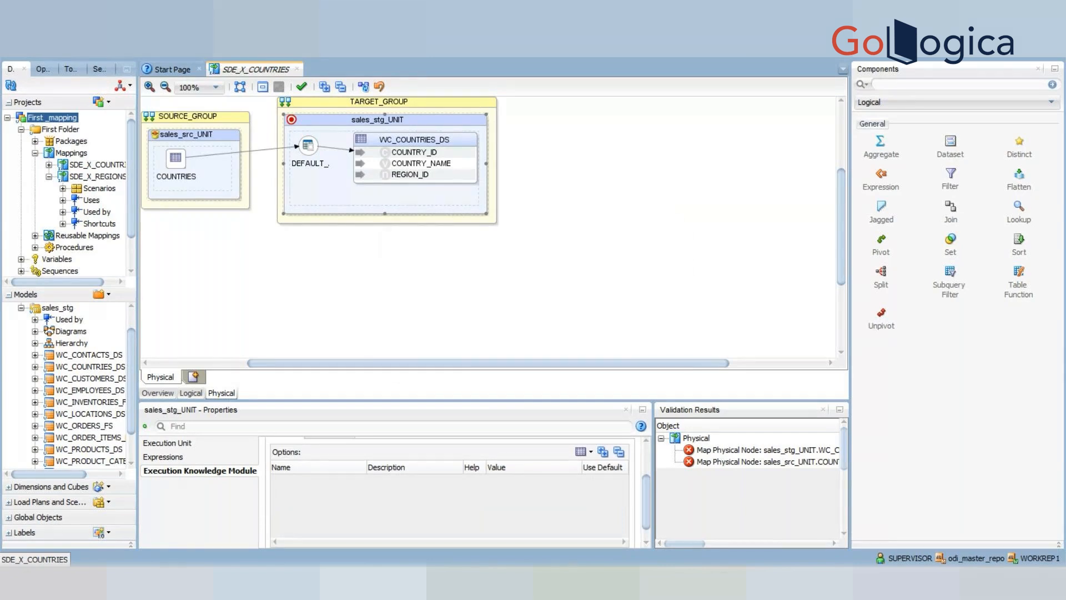
Save the SDE_X_COUNTRIES mapping and run it in the Development context with the Physical design, Local (No Agent) and log level 6
{"action": "left_click", "coordinate": [640, 329]}
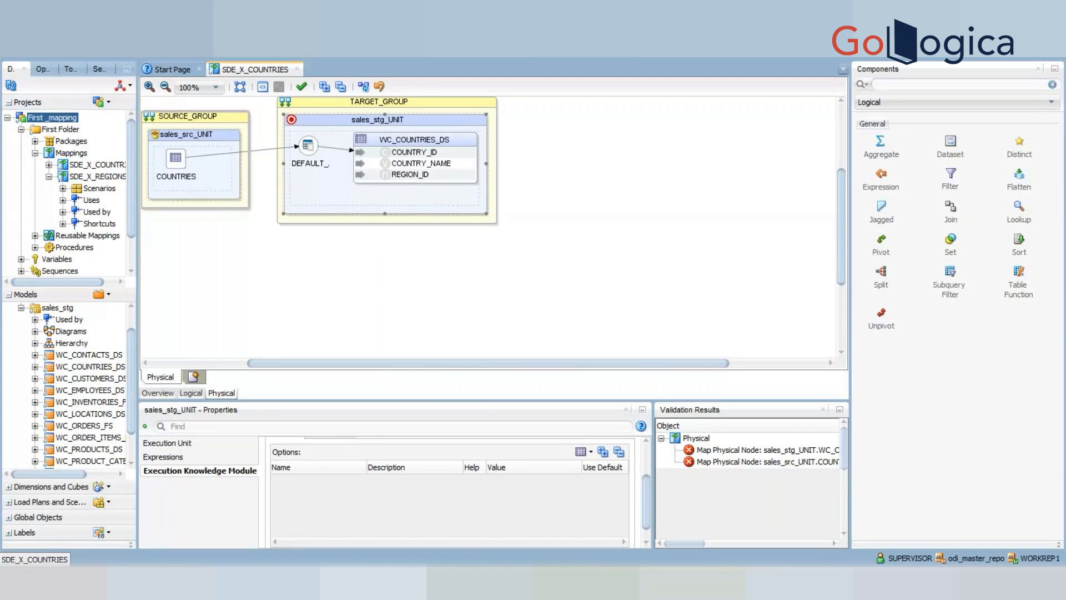
{"action": "left_click", "coordinate": [191, 393]}
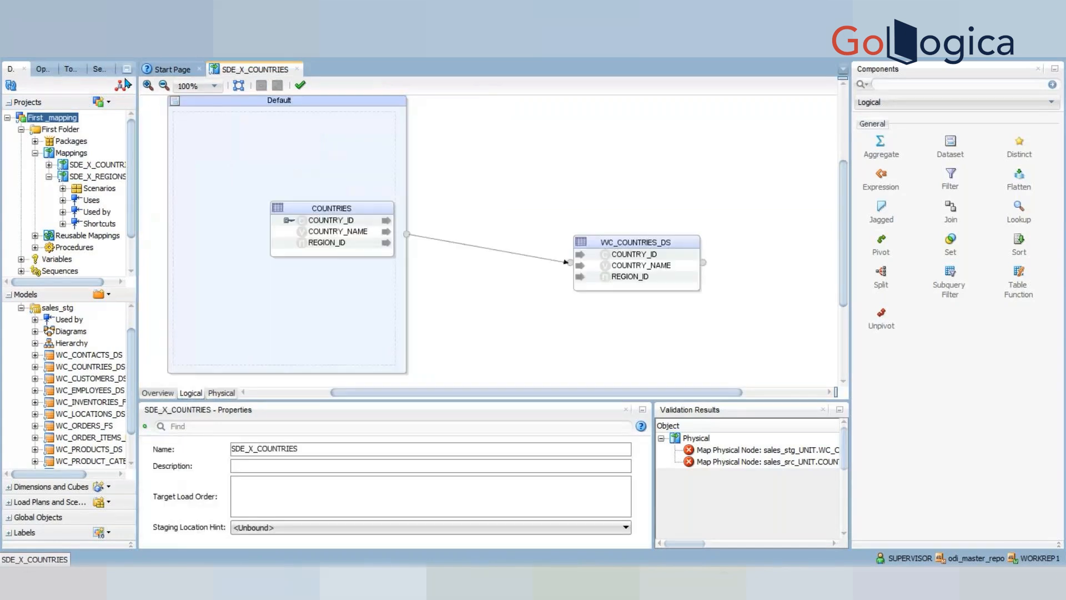
{"action": "left_click", "coordinate": [127, 52]}
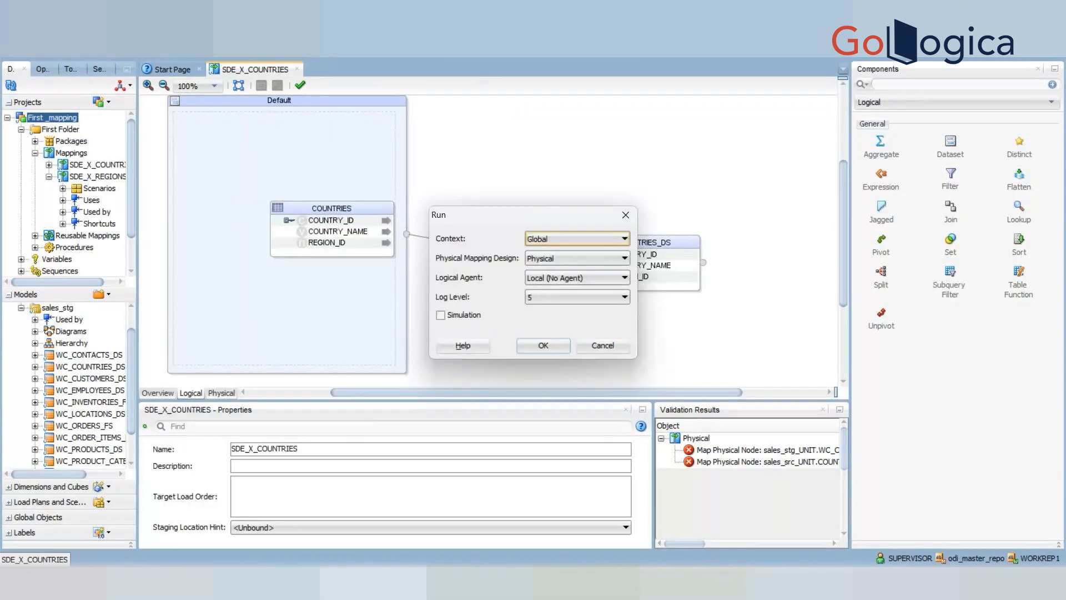
{"action": "left_click", "coordinate": [578, 297]}
{"action": "left_click", "coordinate": [533, 382]}
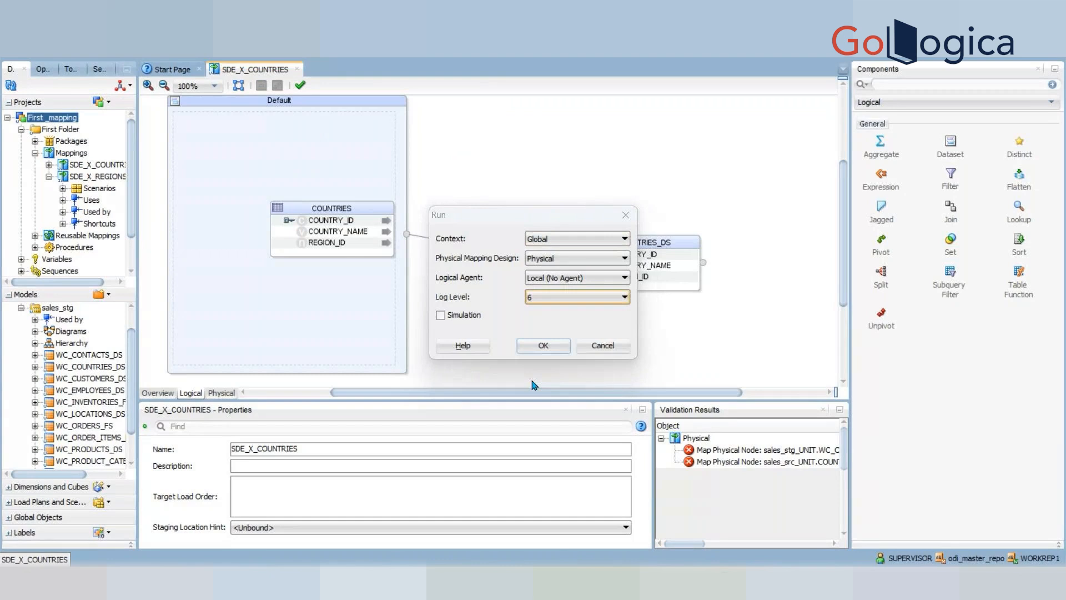
{"action": "left_click", "coordinate": [624, 239]}
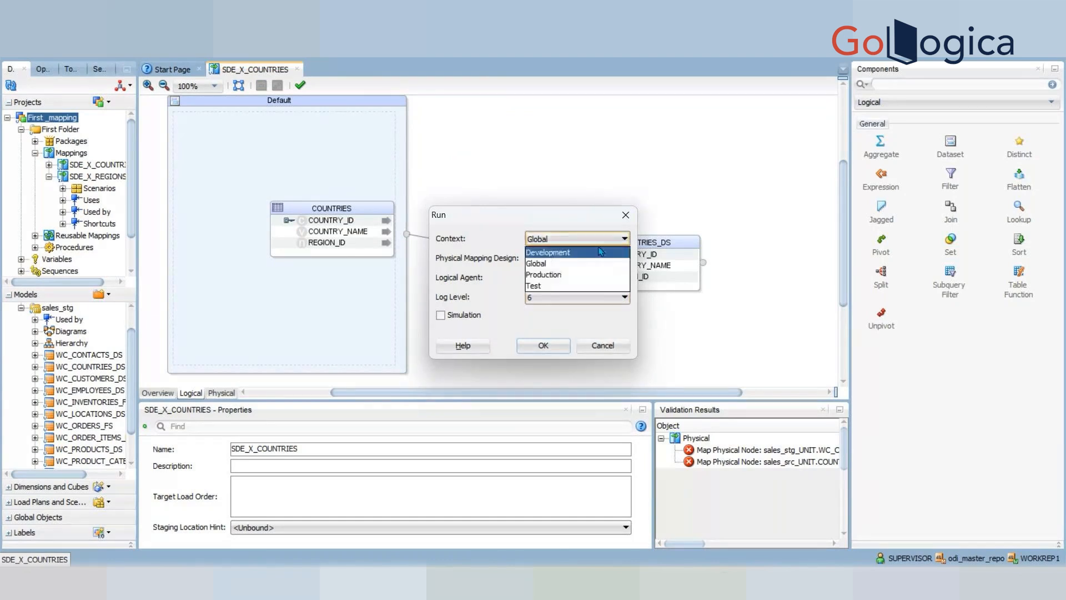
{"action": "left_click", "coordinate": [555, 250]}
{"action": "left_click", "coordinate": [540, 347]}
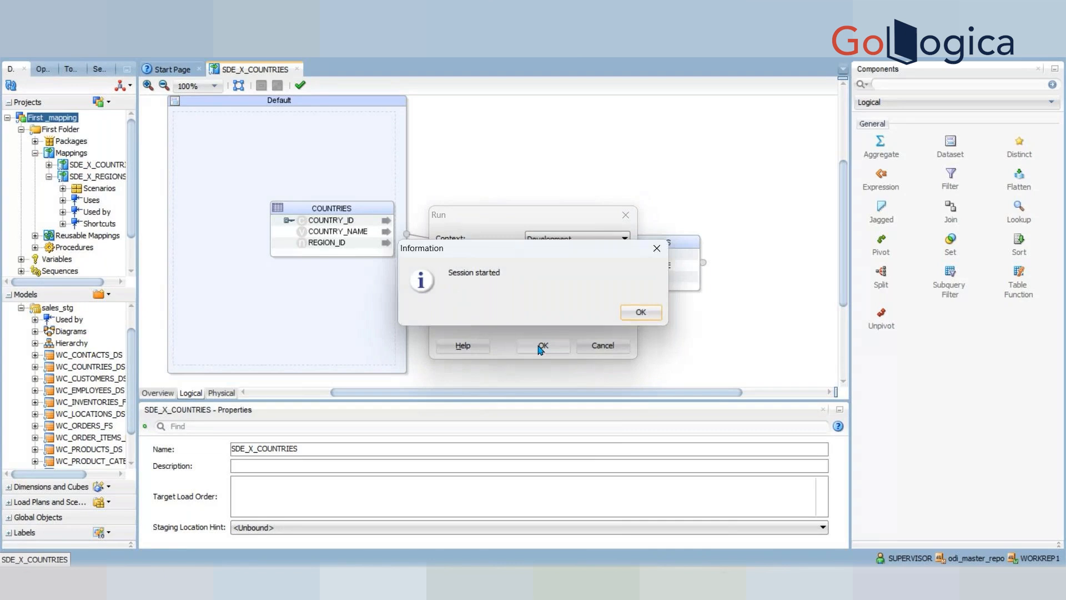
{"action": "left_click", "coordinate": [640, 313]}
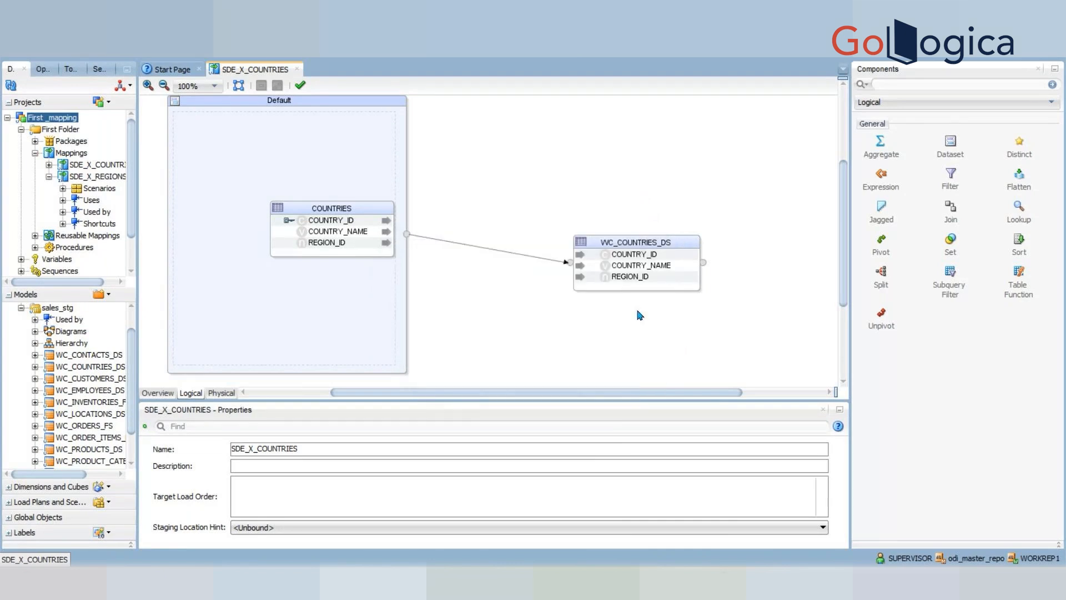
Refresh the Operator session list and check today's SDE_X_COUNTRIES sessions by date in a widened list
{"action": "left_click", "coordinate": [43, 69]}
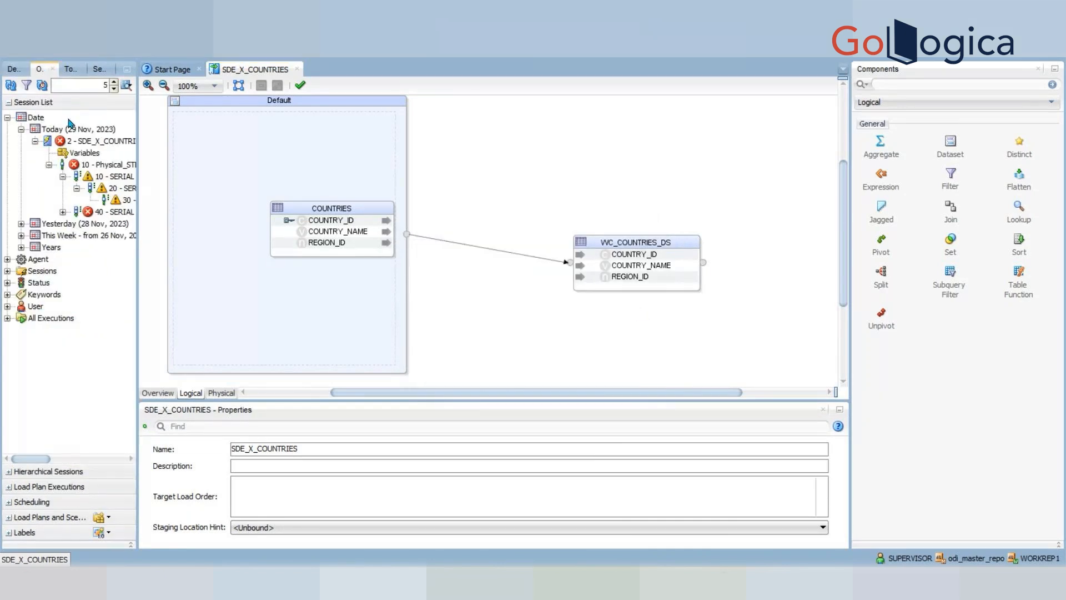
{"action": "left_click", "coordinate": [12, 119]}
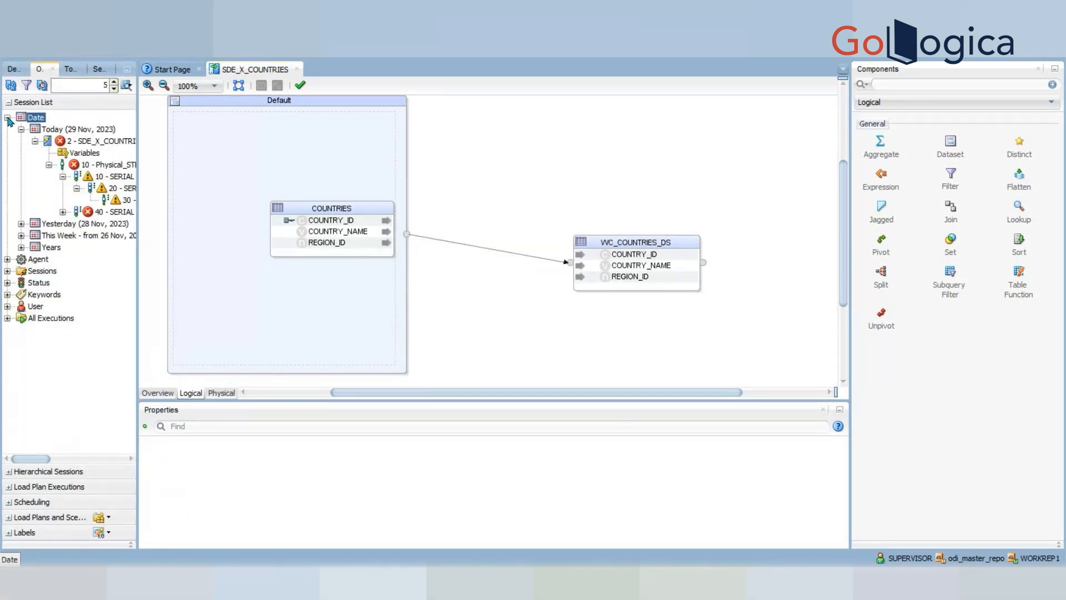
{"action": "left_click", "coordinate": [8, 118]}
{"action": "left_click", "coordinate": [13, 85]}
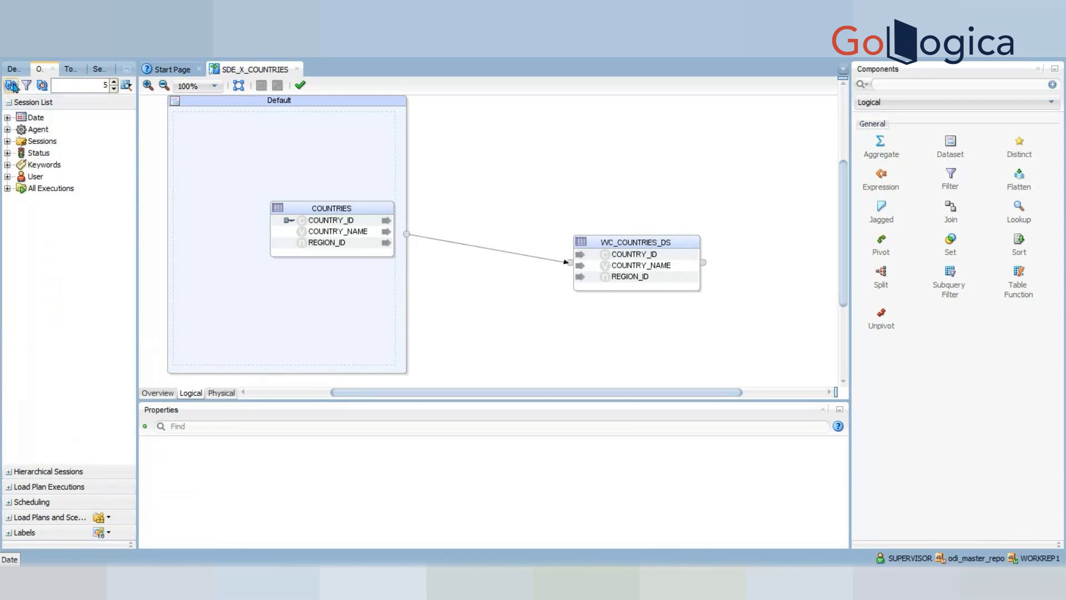
{"action": "left_click", "coordinate": [8, 118]}
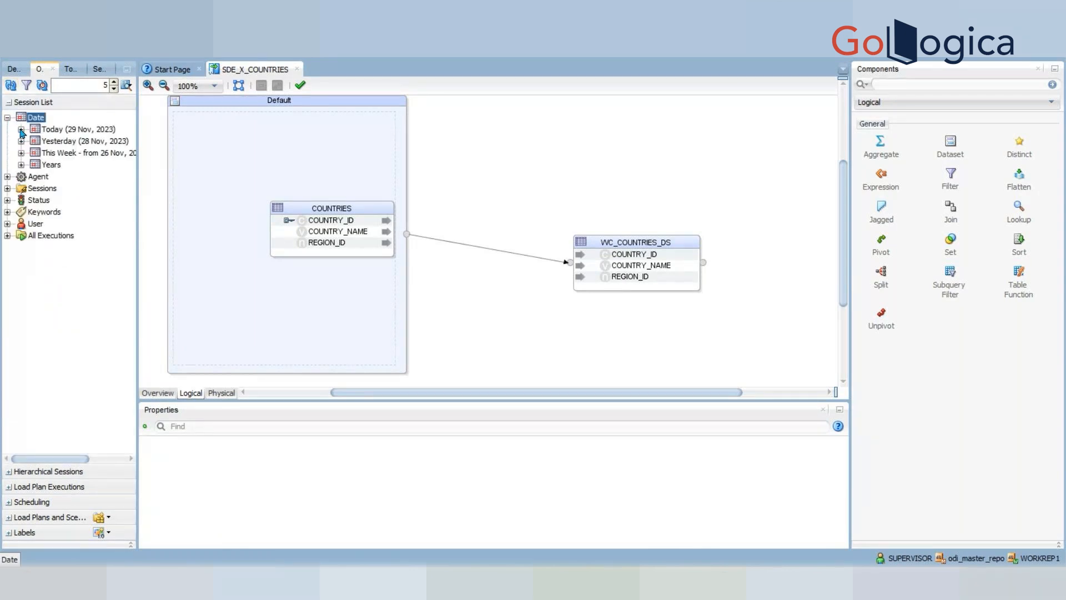
{"action": "left_click", "coordinate": [21, 129]}
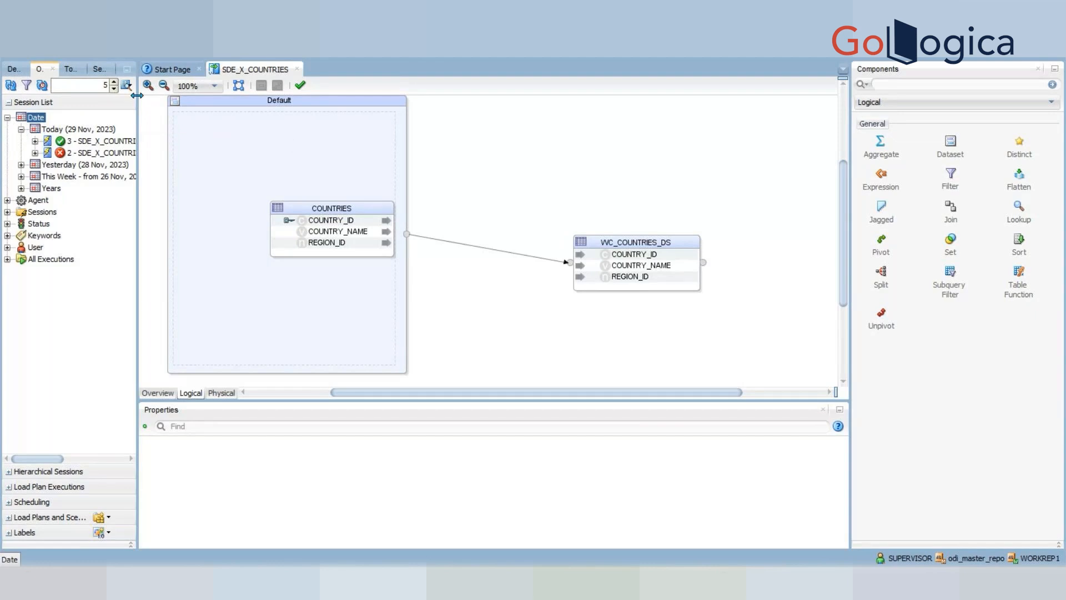
{"action": "left_click_drag", "start_coordinate": [137, 95], "coordinate": [287, 110]}
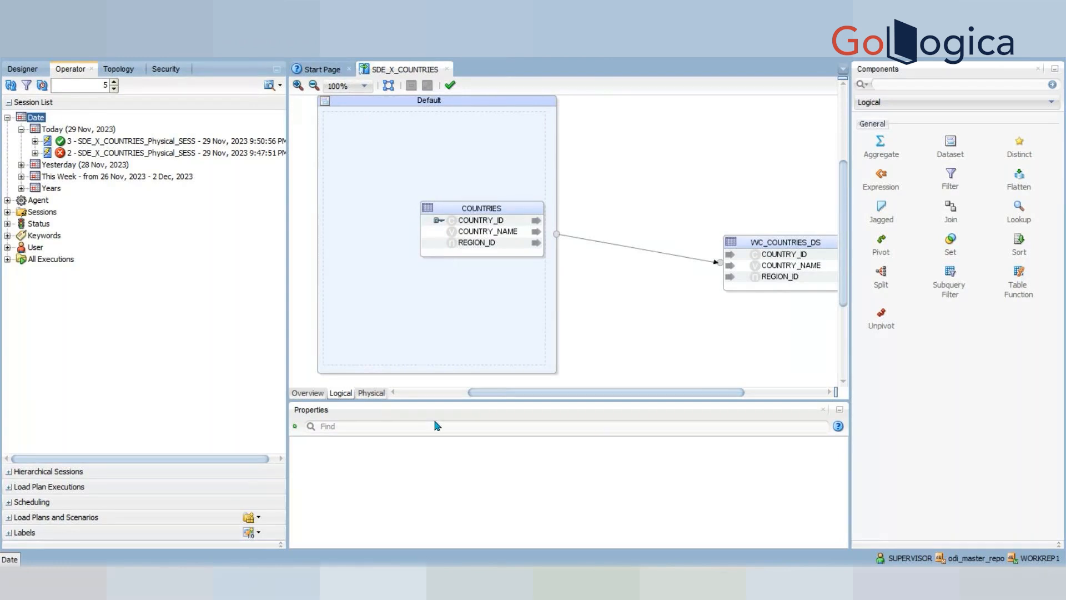
{"action": "left_click", "coordinate": [393, 392]}
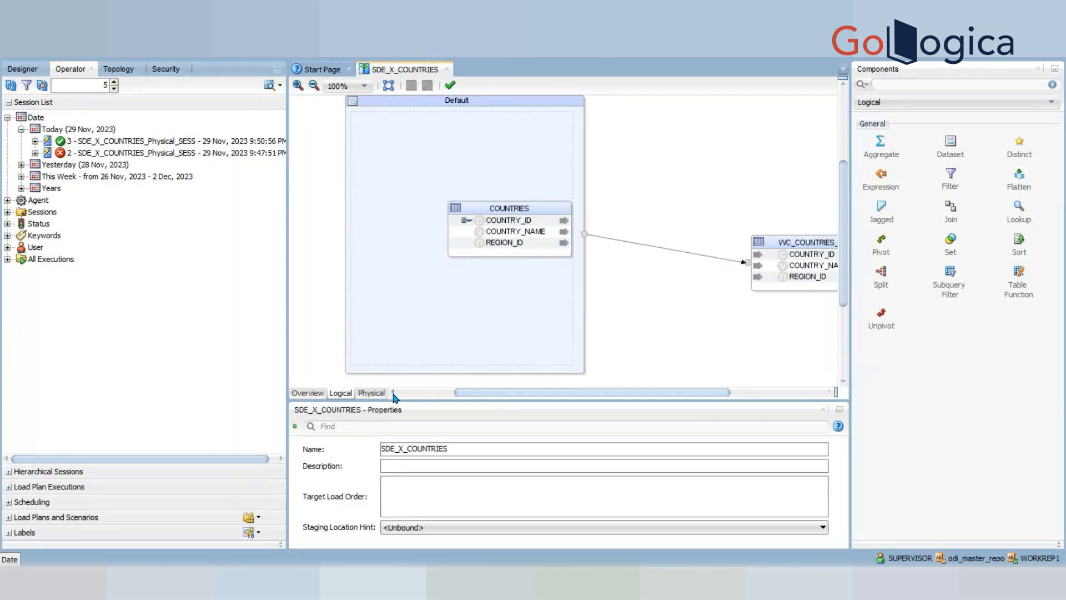
{"action": "left_click", "coordinate": [829, 394]}
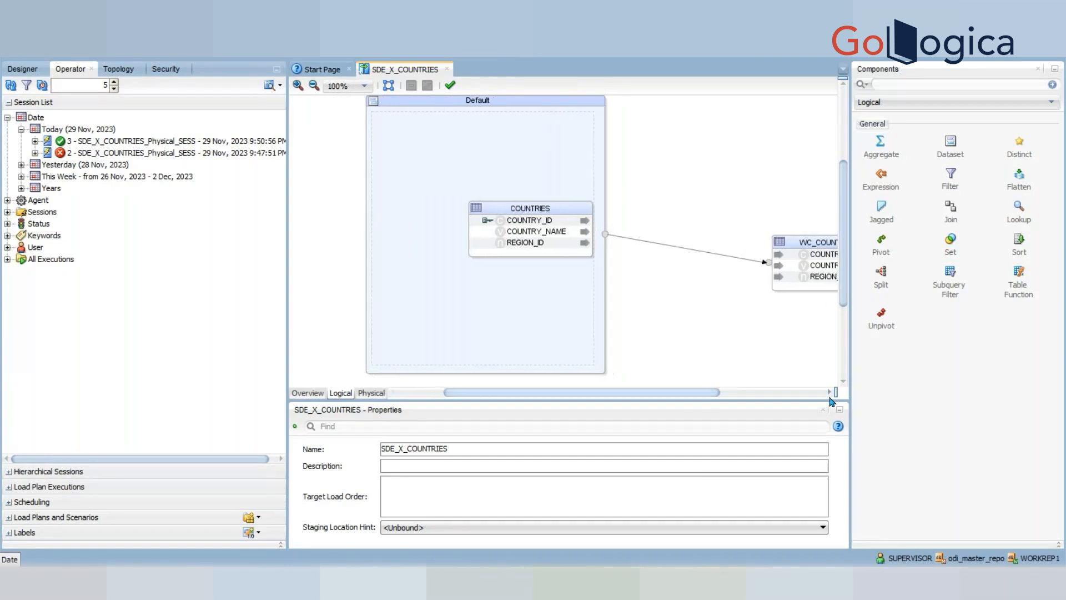
Switch to SQL Developer and add the query "select *from wc_countries_ds;" after the last CREATE TABLE statement in the staging worksheet
{"action": "left_click", "coordinate": [707, 565]}
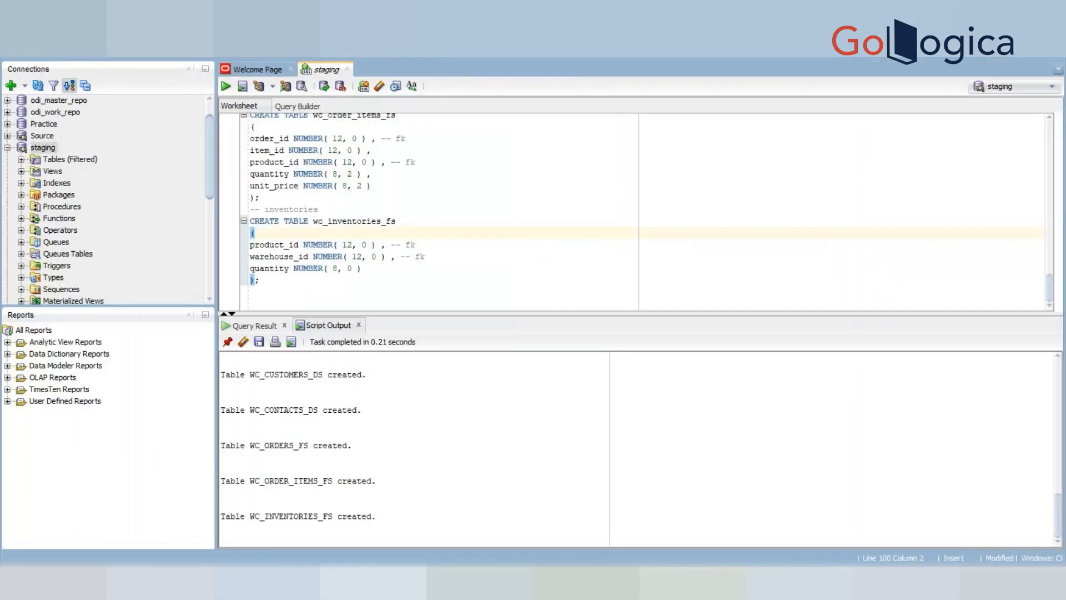
{"action": "scroll", "coordinate": [315, 118], "scroll_direction": "up", "scroll_amount": 5}
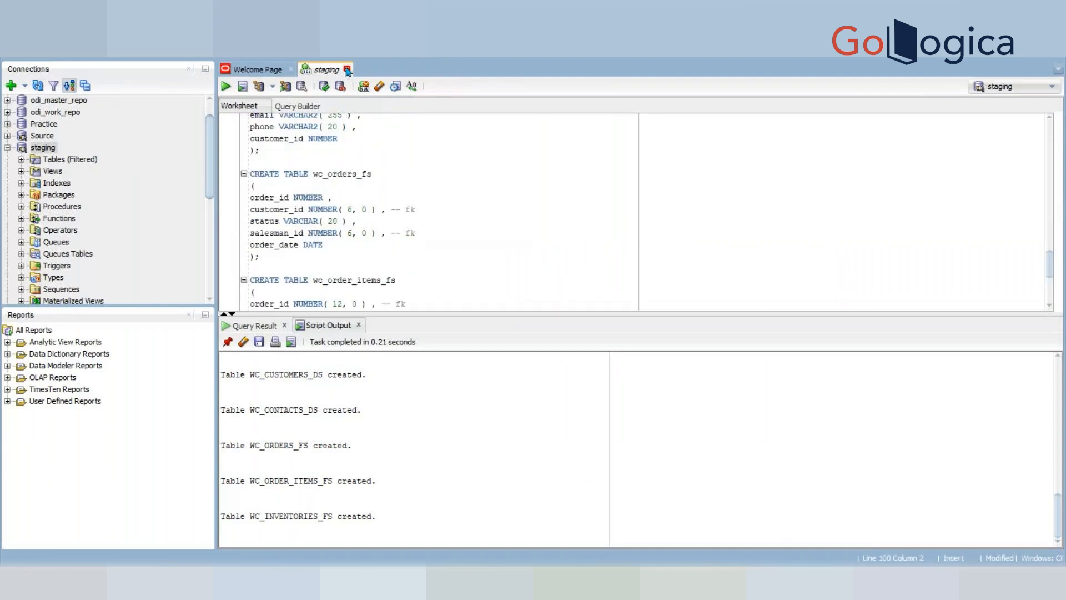
{"action": "scroll", "coordinate": [440, 202], "scroll_direction": "down", "scroll_amount": 5}
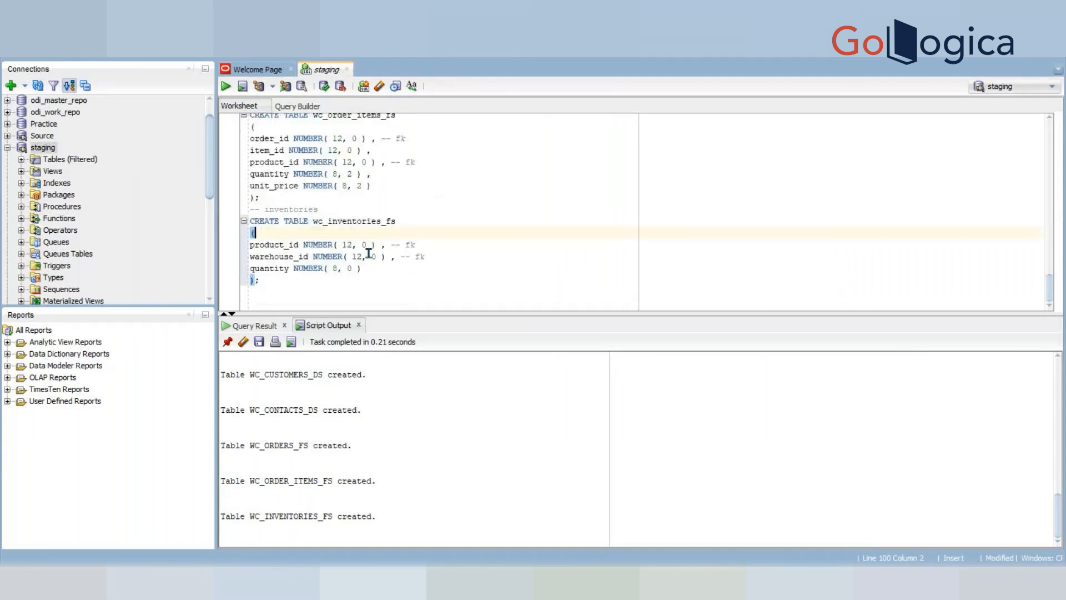
{"action": "left_click", "coordinate": [274, 297]}
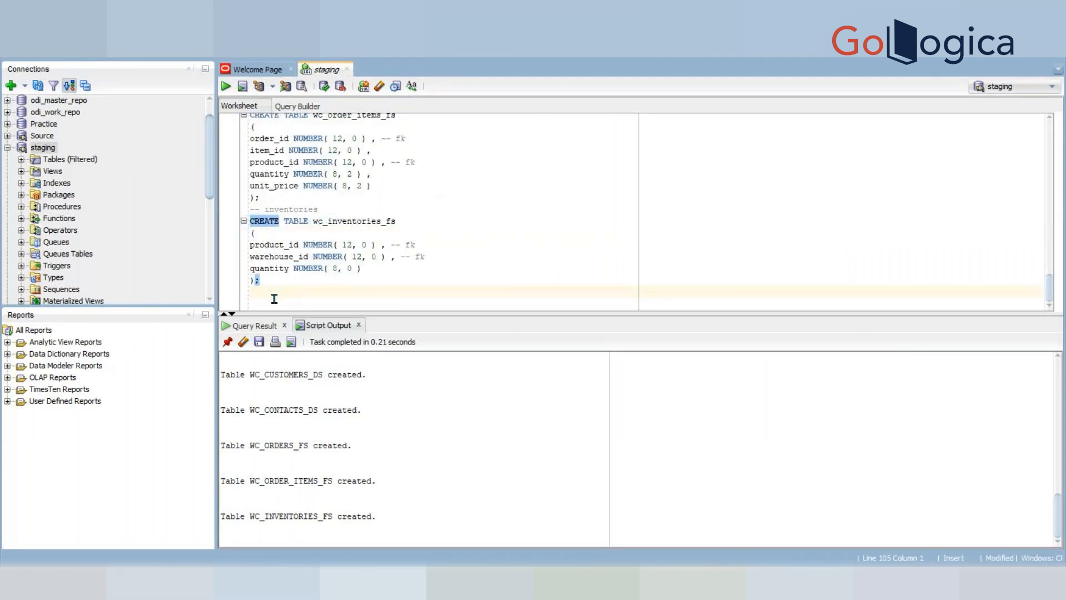
{"action": "key", "text": "Return"}
{"action": "type", "text": "select"}
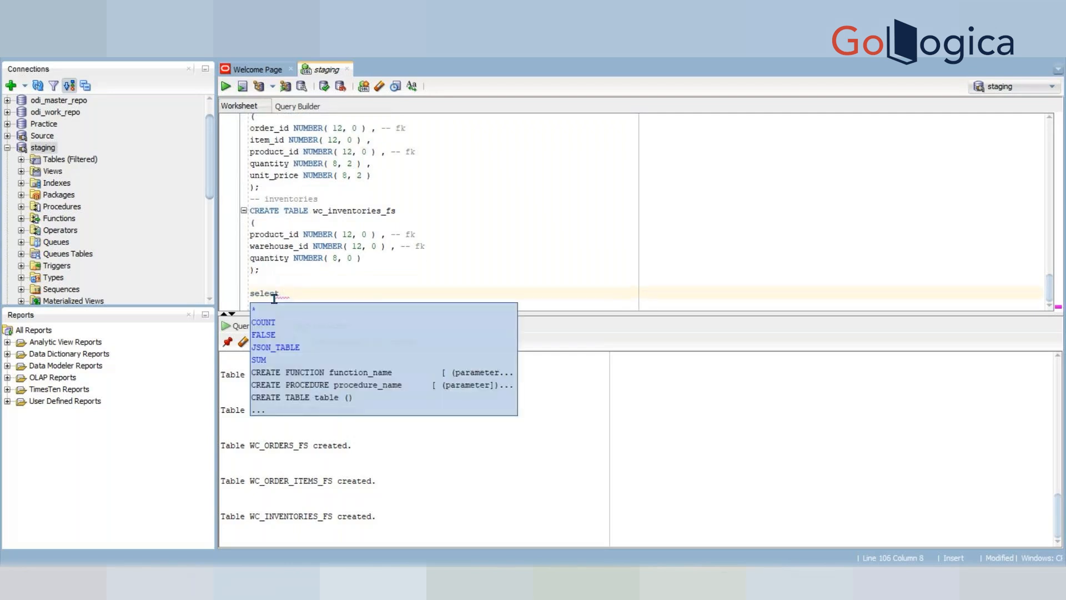
{"action": "type", "text": " *f"}
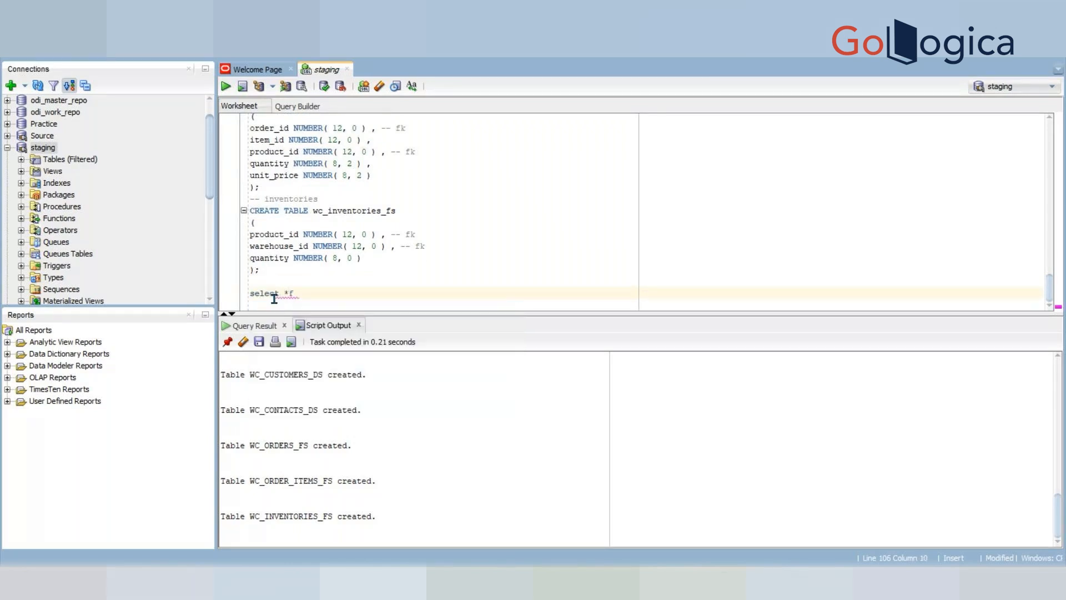
{"action": "type", "text": "rom wc_countries"}
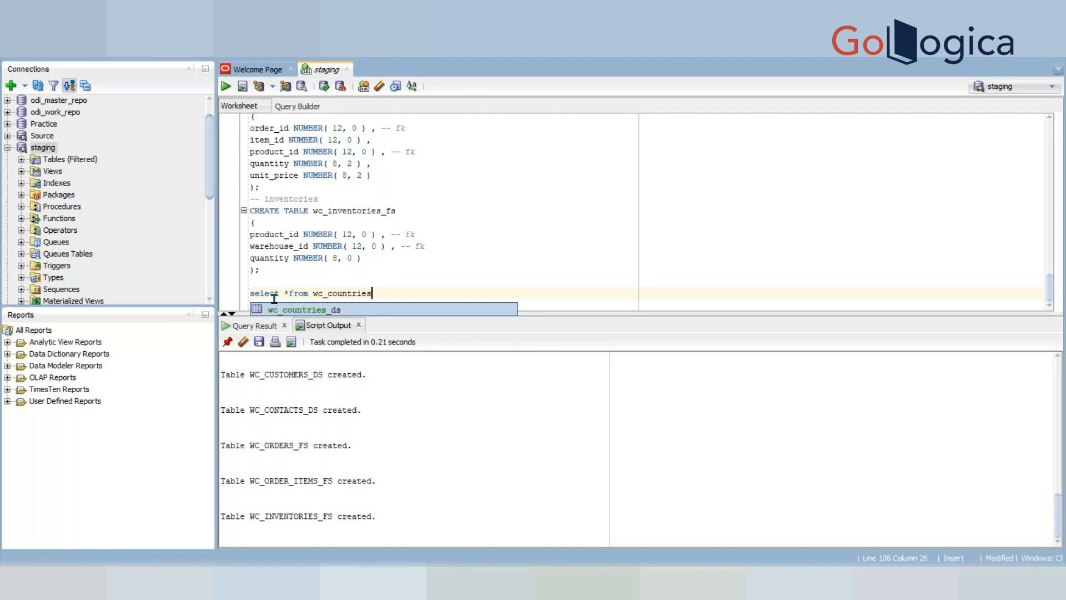
{"action": "type", "text": "_"}
{"action": "double_click", "coordinate": [330, 309]}
{"action": "type", "text": ";"}
Run only the wc_countries_ds query and review the returned country rows
{"action": "left_click_drag", "start_coordinate": [407, 293], "coordinate": [247, 293]}
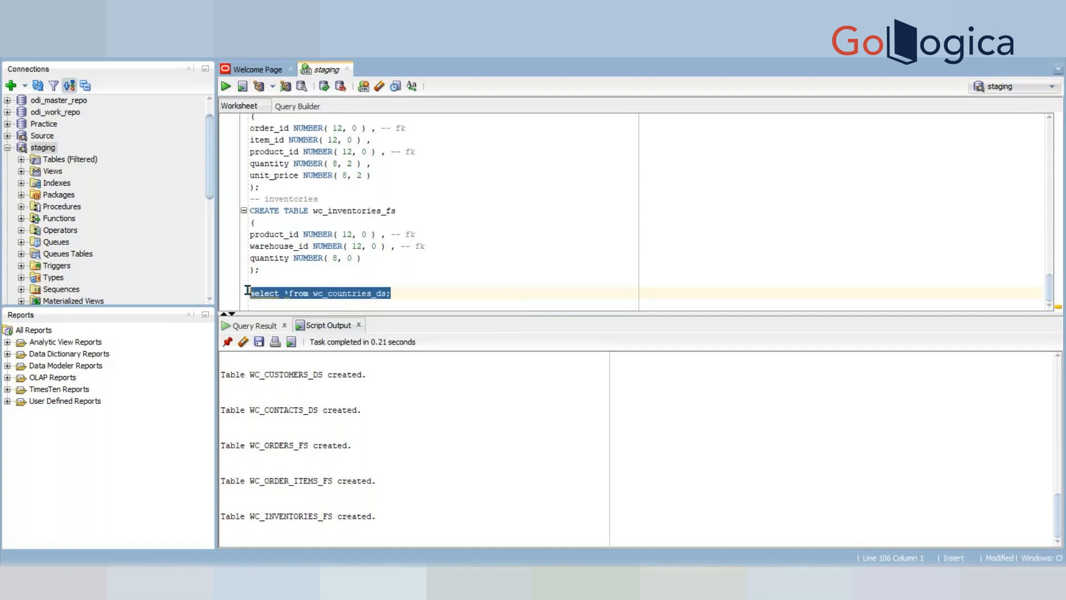
{"action": "left_click", "coordinate": [226, 87]}
{"action": "scroll", "coordinate": [375, 416], "scroll_direction": "down", "scroll_amount": 4}
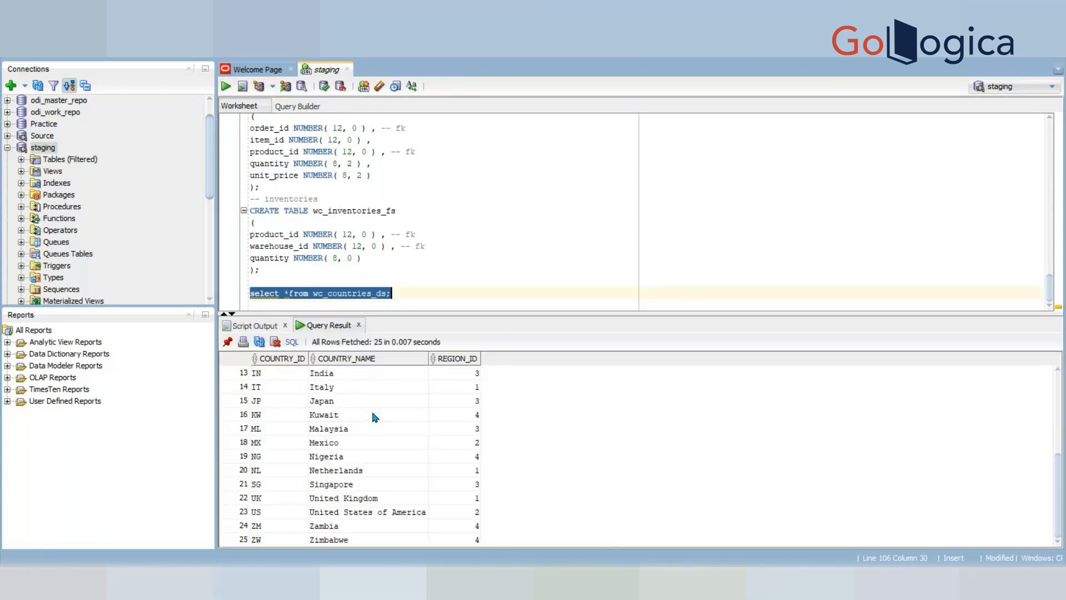
{"action": "scroll", "coordinate": [375, 416], "scroll_direction": "up", "scroll_amount": 4}
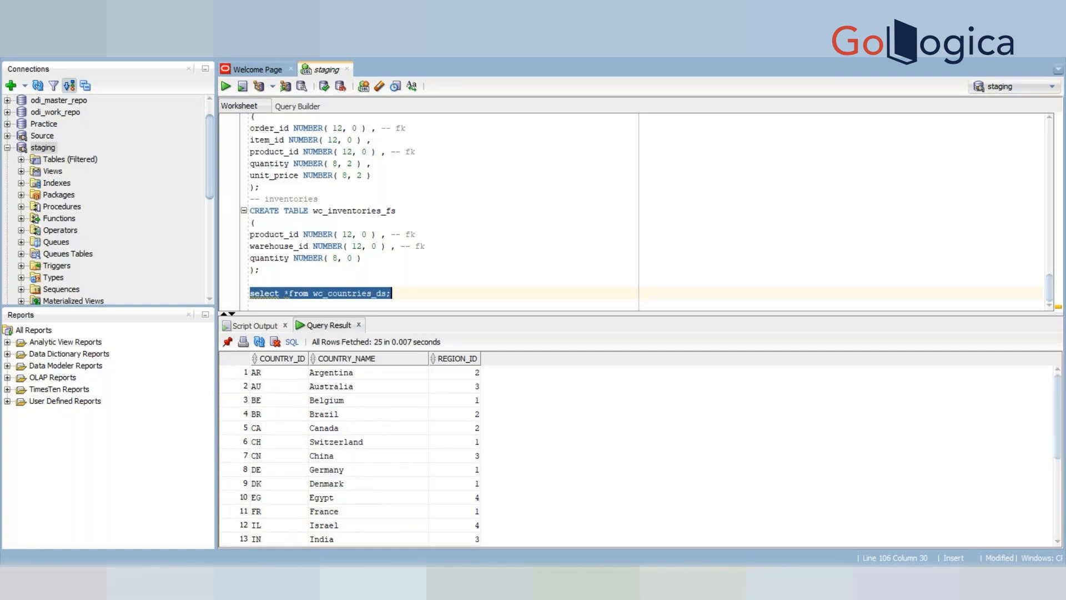
Switch back to ODI, show the Designer project tree and collapse the SDE_X_REGIONS mapping
{"action": "key", "text": "alt+Tab"}
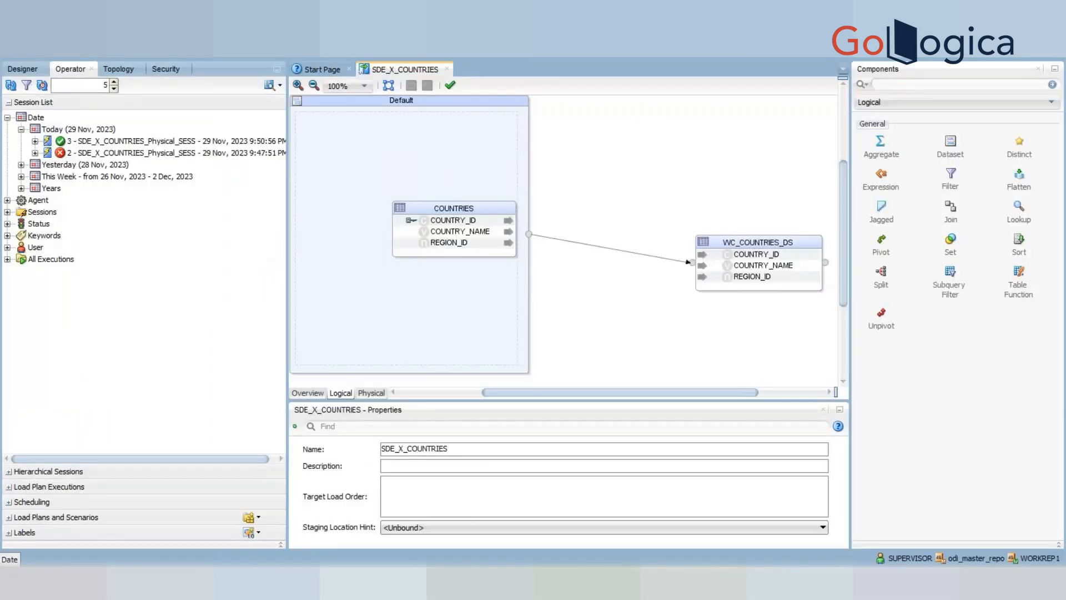
{"action": "left_click", "coordinate": [23, 69]}
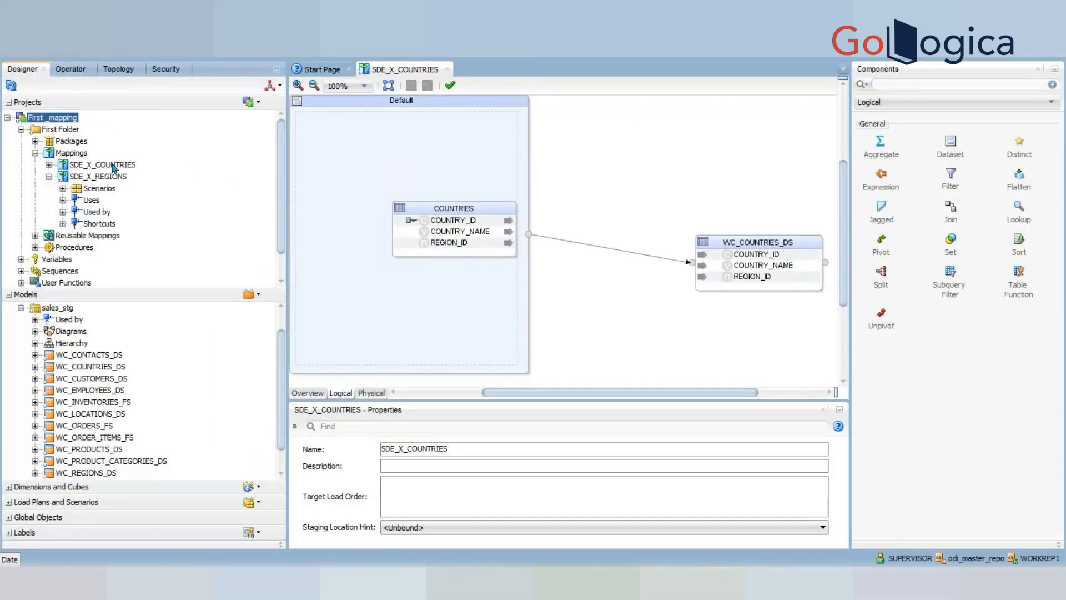
{"action": "left_click", "coordinate": [49, 176]}
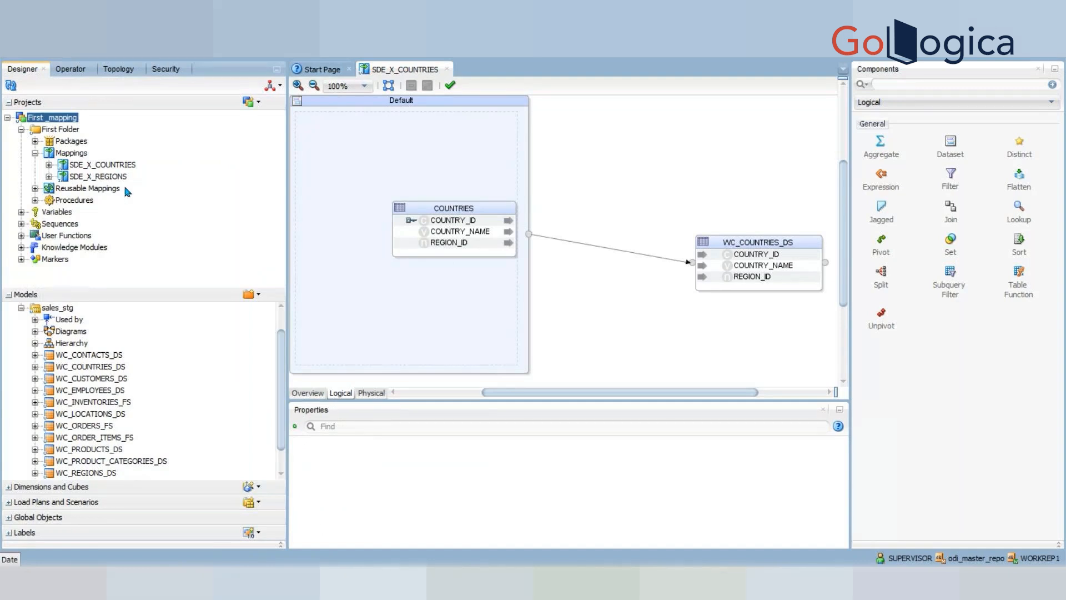
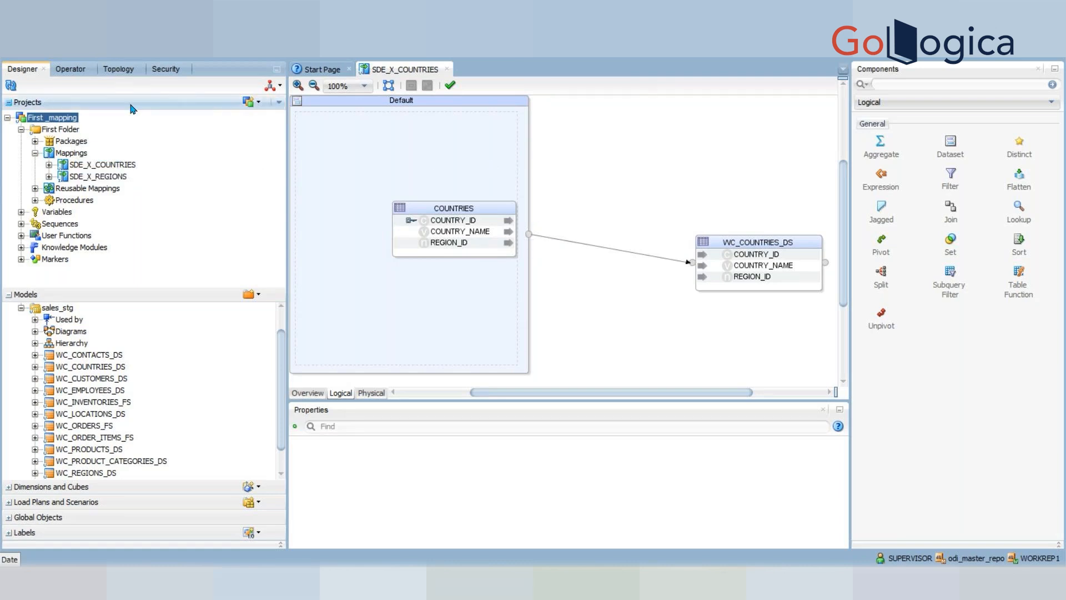
Run SDE_X_COUNTRIES again in the Development context with log level 6 and refresh the Operator session list
{"action": "scroll", "coordinate": [440, 182], "scroll_direction": "down", "scroll_amount": 5}
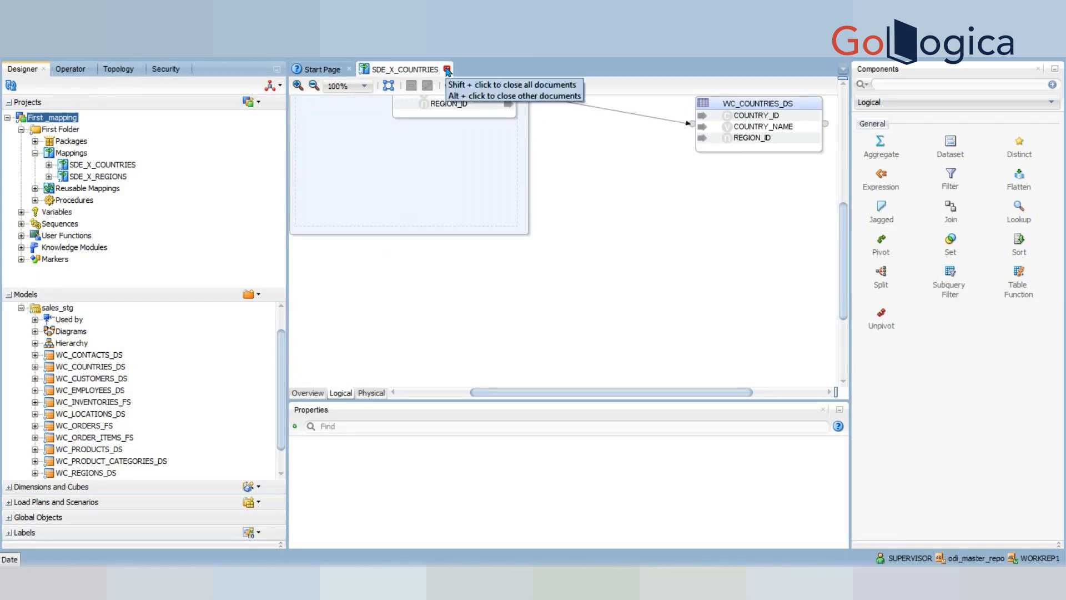
{"action": "left_click", "coordinate": [647, 191]}
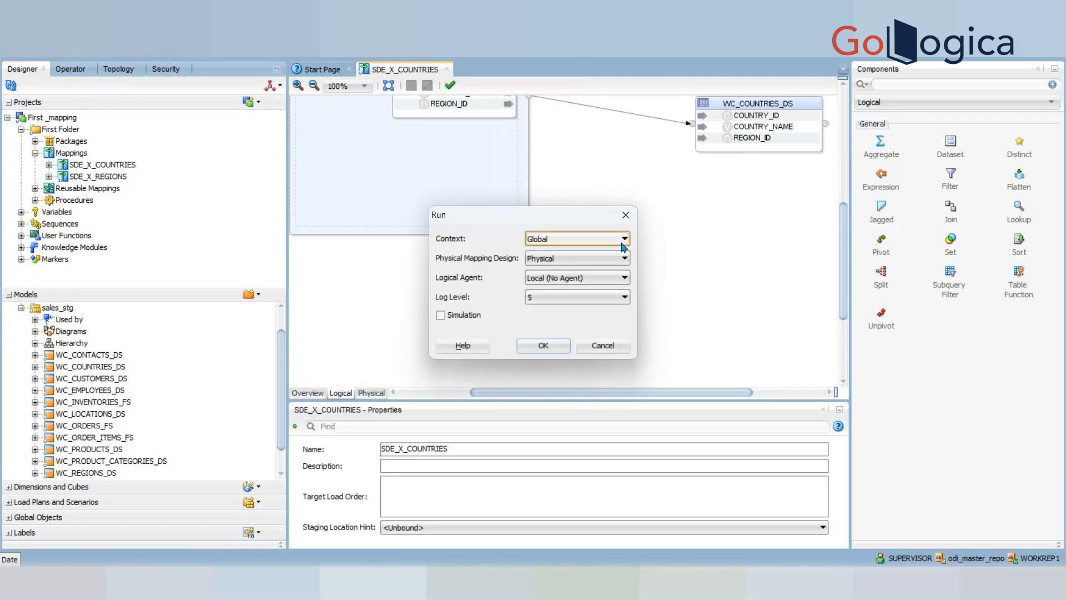
{"action": "left_click", "coordinate": [626, 240]}
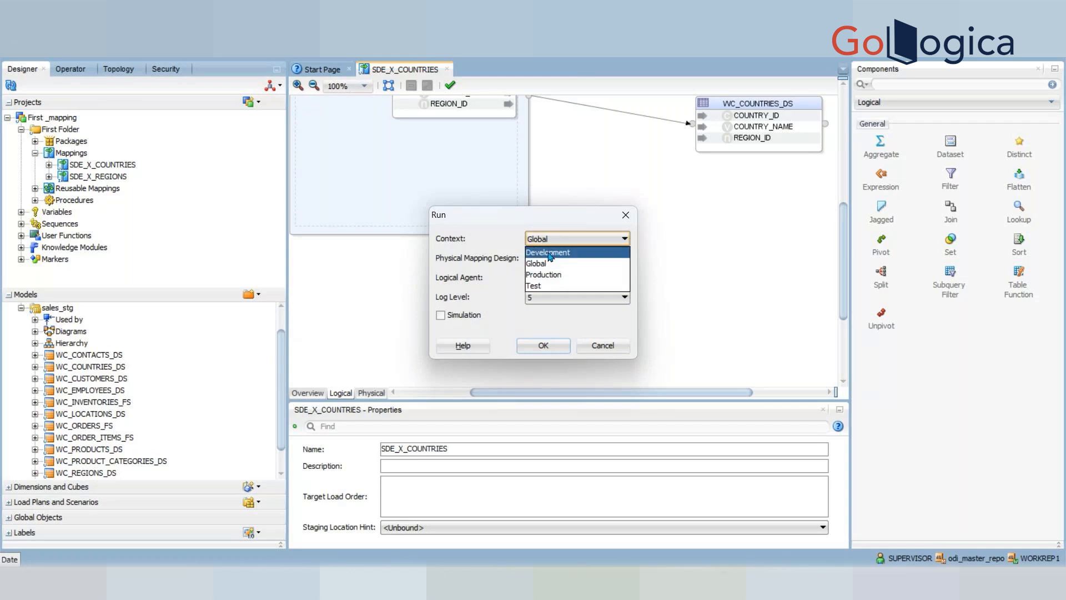
{"action": "left_click", "coordinate": [588, 251]}
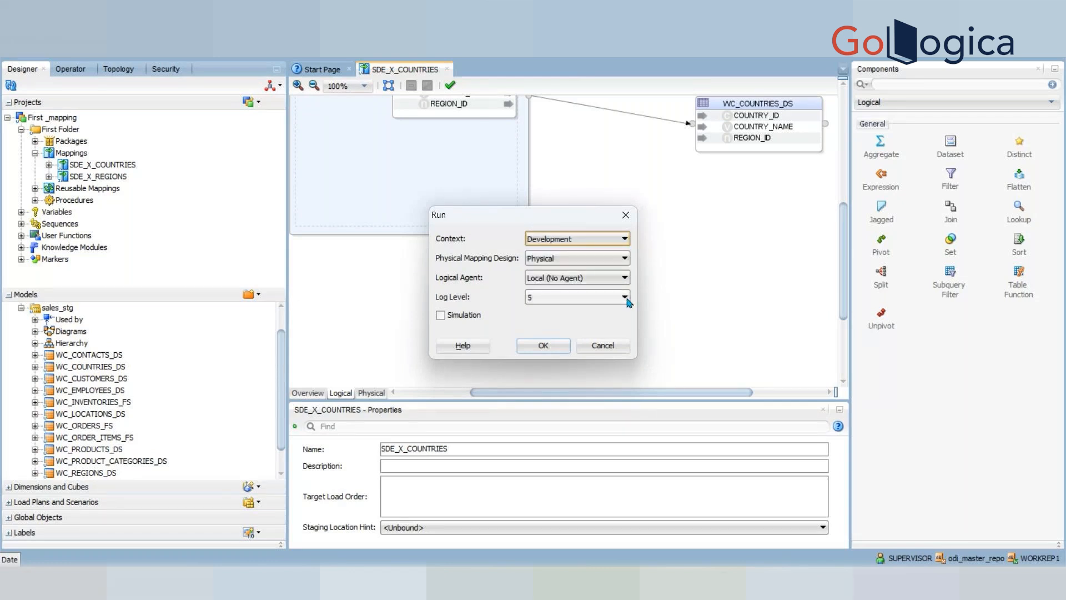
{"action": "left_click", "coordinate": [624, 298]}
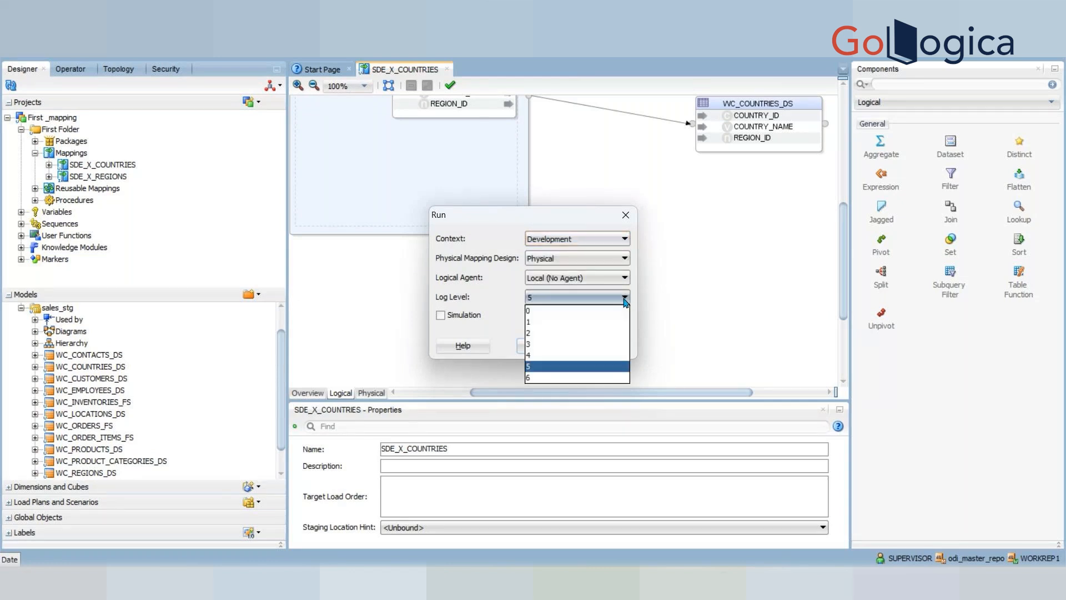
{"action": "left_click", "coordinate": [534, 378]}
{"action": "left_click", "coordinate": [533, 350]}
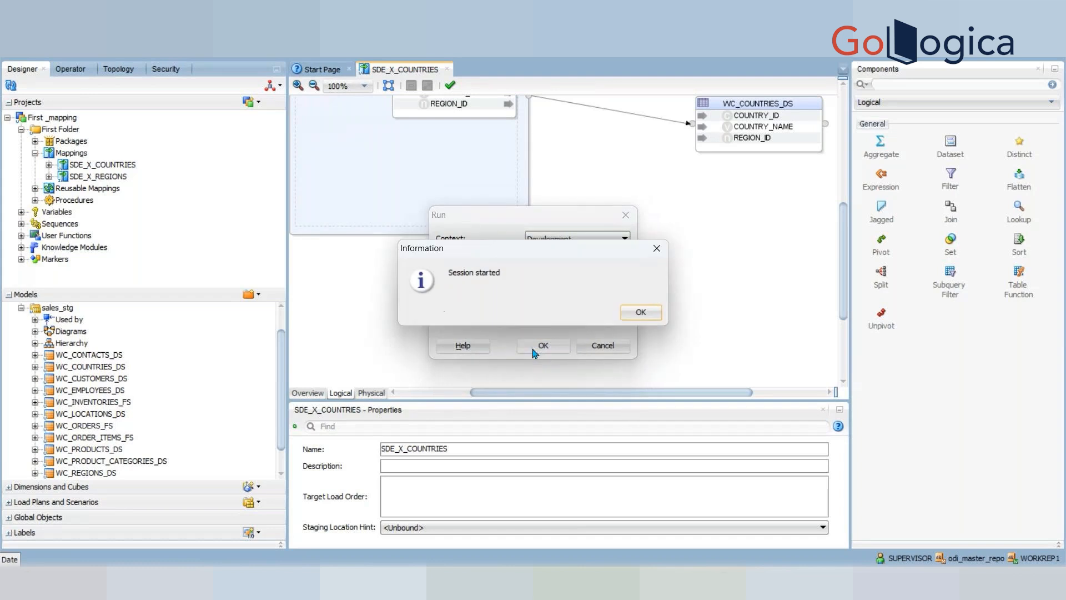
{"action": "left_click", "coordinate": [638, 313]}
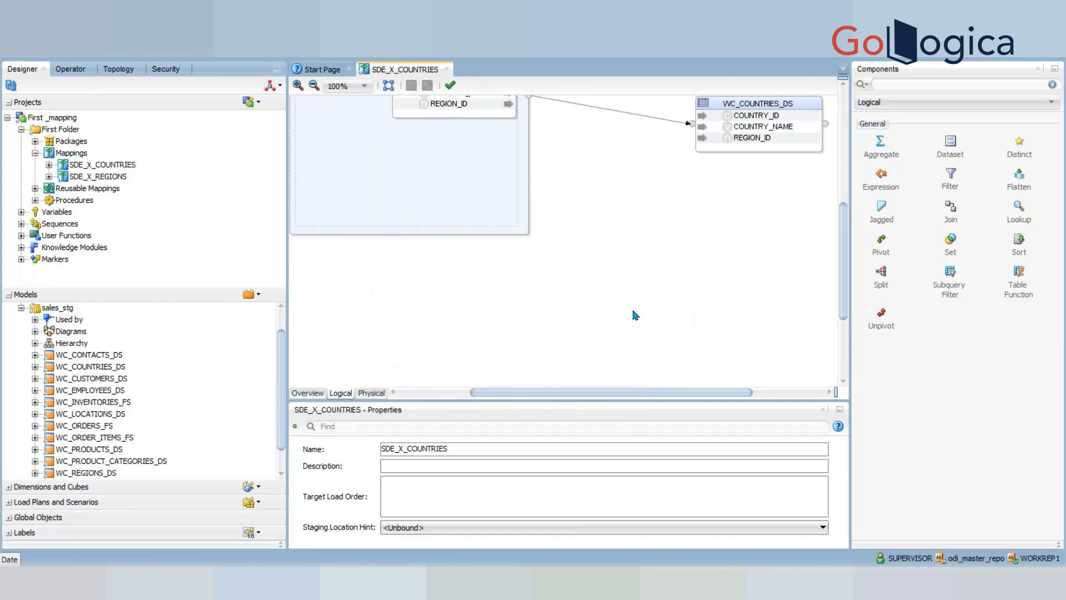
{"action": "left_click", "coordinate": [70, 71]}
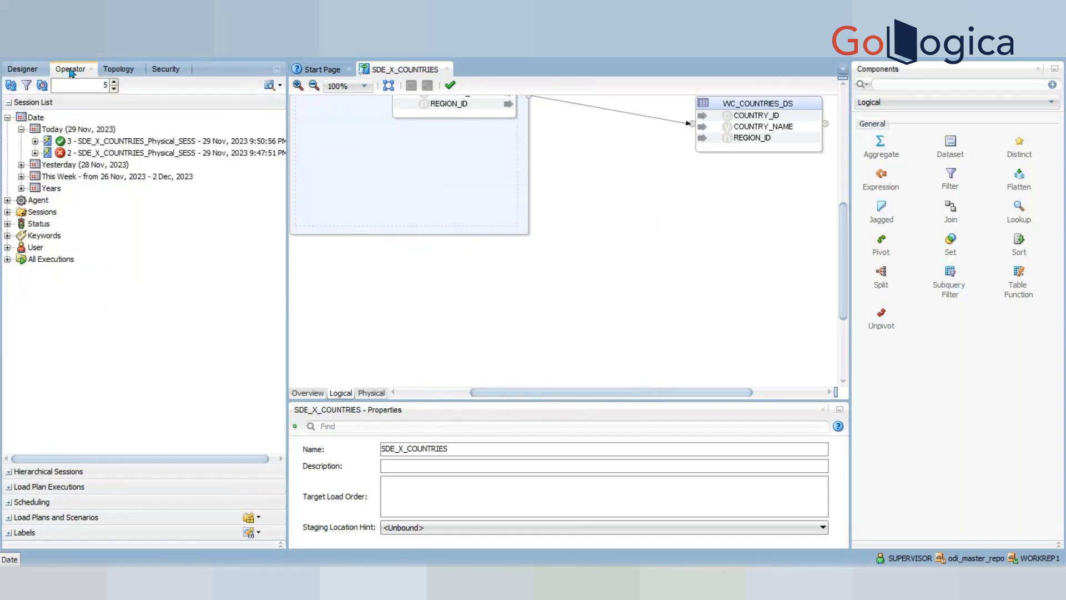
{"action": "left_click", "coordinate": [10, 86]}
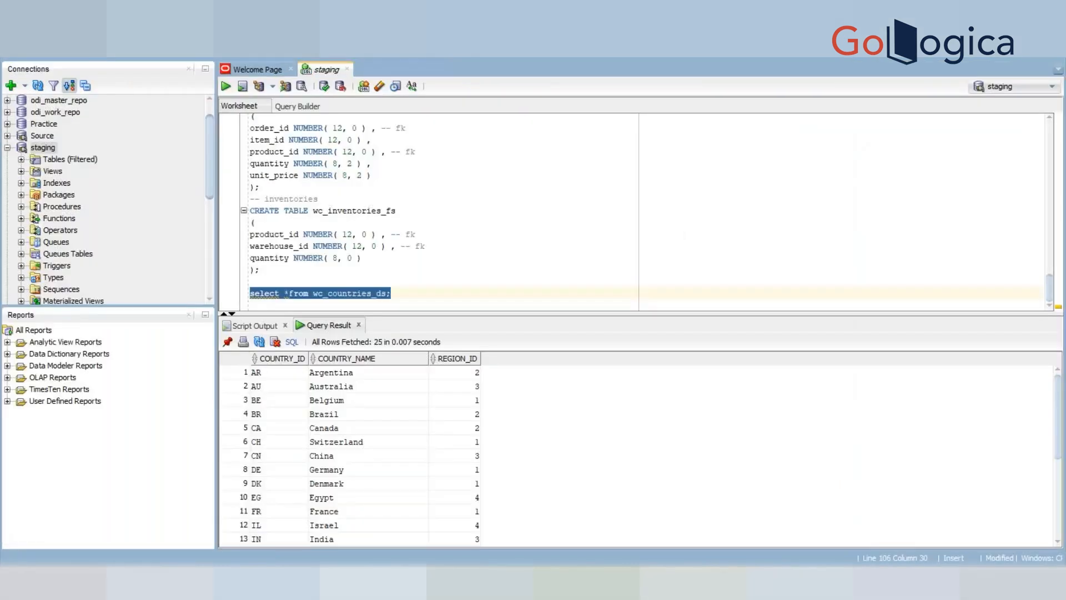
Switch to SQL Developer and rerun the wc_countries_ds query against the staging database
{"action": "scroll", "coordinate": [387, 435], "scroll_direction": "down", "scroll_amount": 2}
{"action": "scroll", "coordinate": [388, 434], "scroll_direction": "up", "scroll_amount": 2}
{"action": "left_click_drag", "start_coordinate": [392, 293], "coordinate": [249, 293]}
{"action": "left_click", "coordinate": [225, 87]}
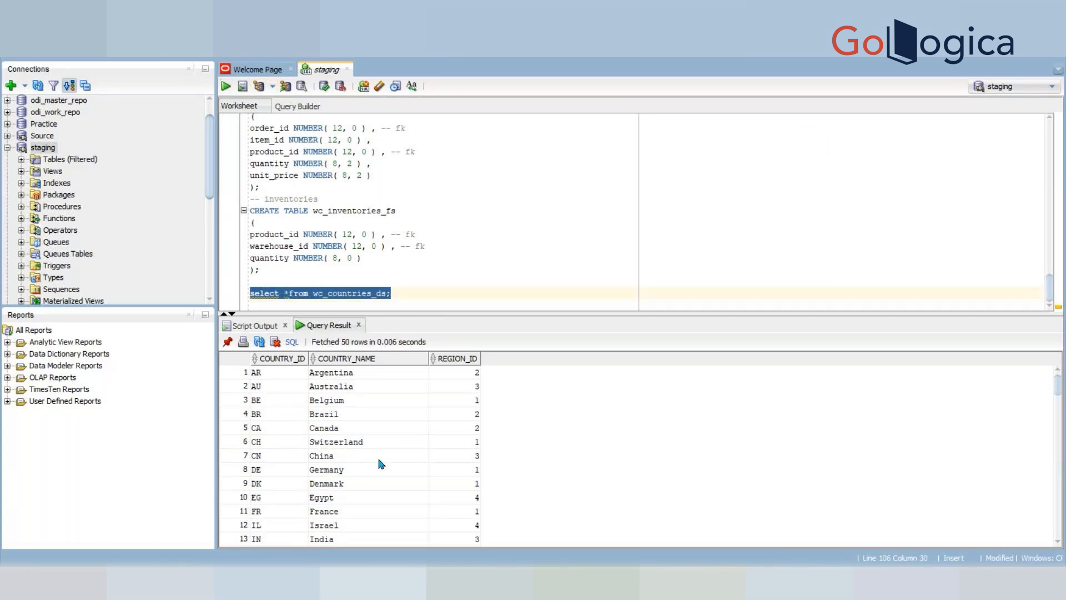
Examine the full wc_countries_ds query result for repeated country rows after the second mapping run
{"action": "scroll", "coordinate": [379, 469], "scroll_direction": "down", "scroll_amount": 12}
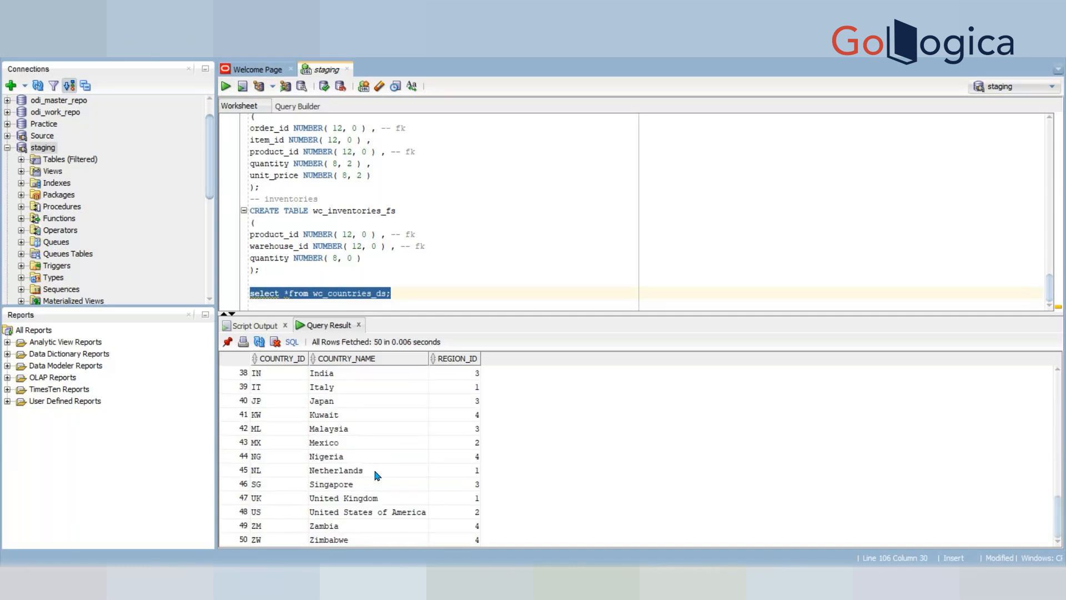
{"action": "scroll", "coordinate": [377, 474], "scroll_direction": "up", "scroll_amount": 5}
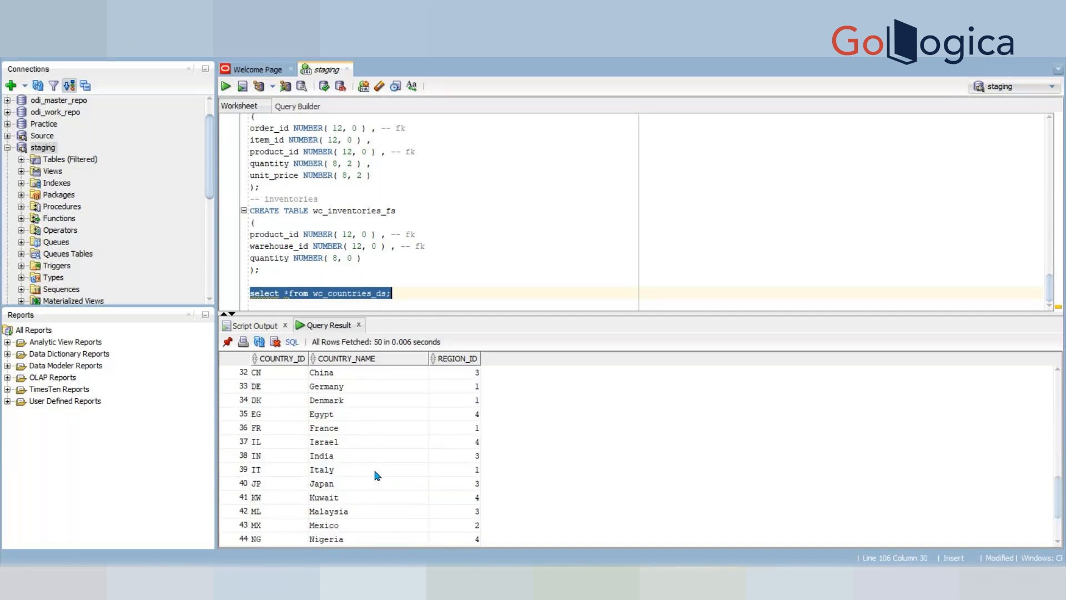
{"action": "scroll", "coordinate": [377, 475], "scroll_direction": "up", "scroll_amount": 7}
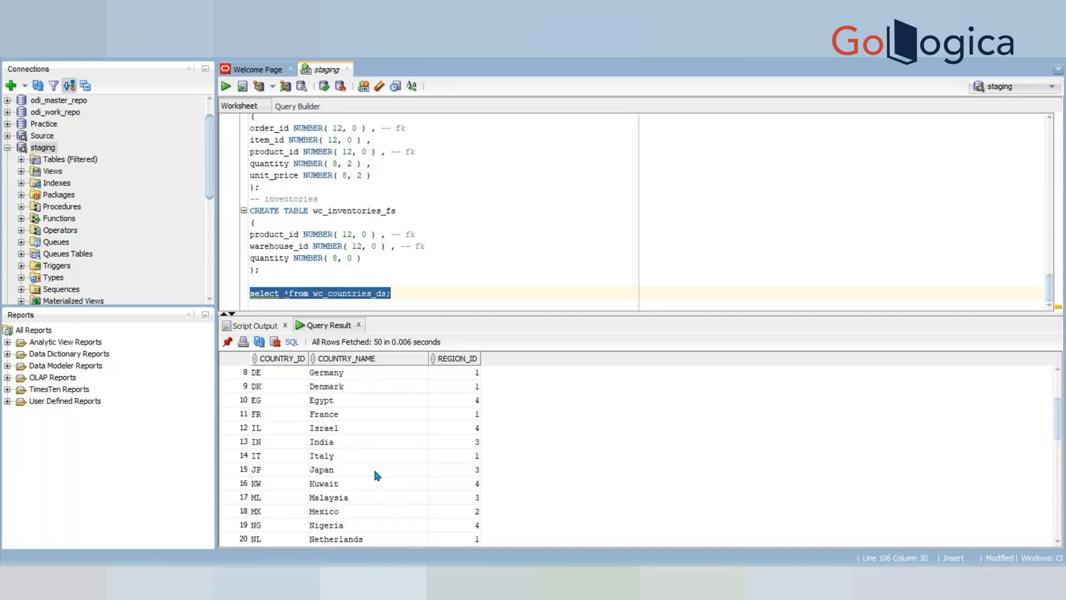
{"action": "scroll", "coordinate": [377, 475], "scroll_direction": "down", "scroll_amount": 3}
{"action": "scroll", "coordinate": [377, 474], "scroll_direction": "down", "scroll_amount": 10}
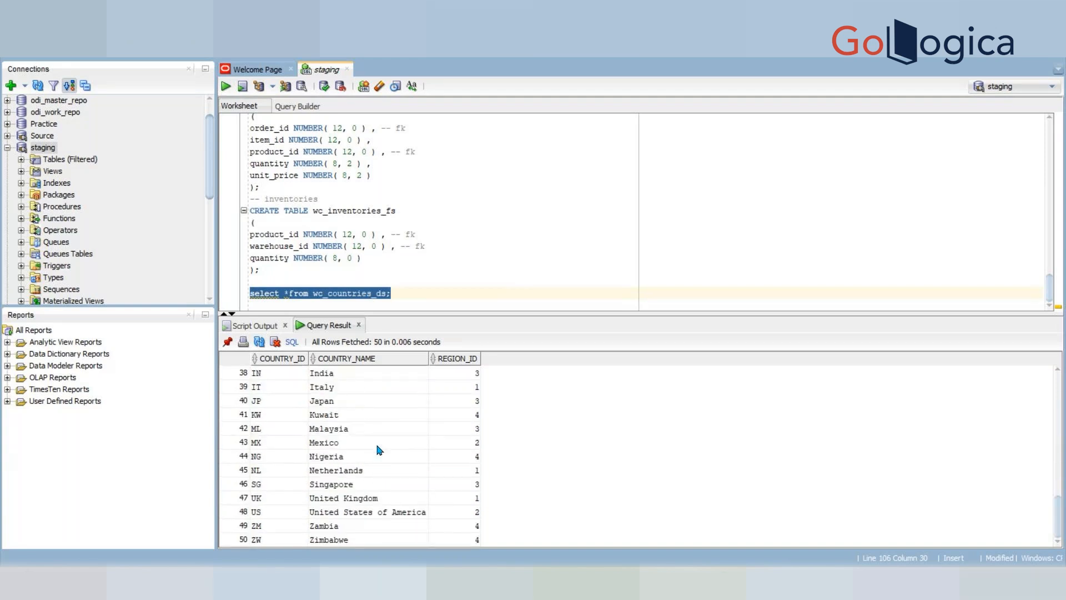
{"action": "left_click", "coordinate": [414, 290]}
{"action": "scroll", "coordinate": [391, 435], "scroll_direction": "up", "scroll_amount": 3}
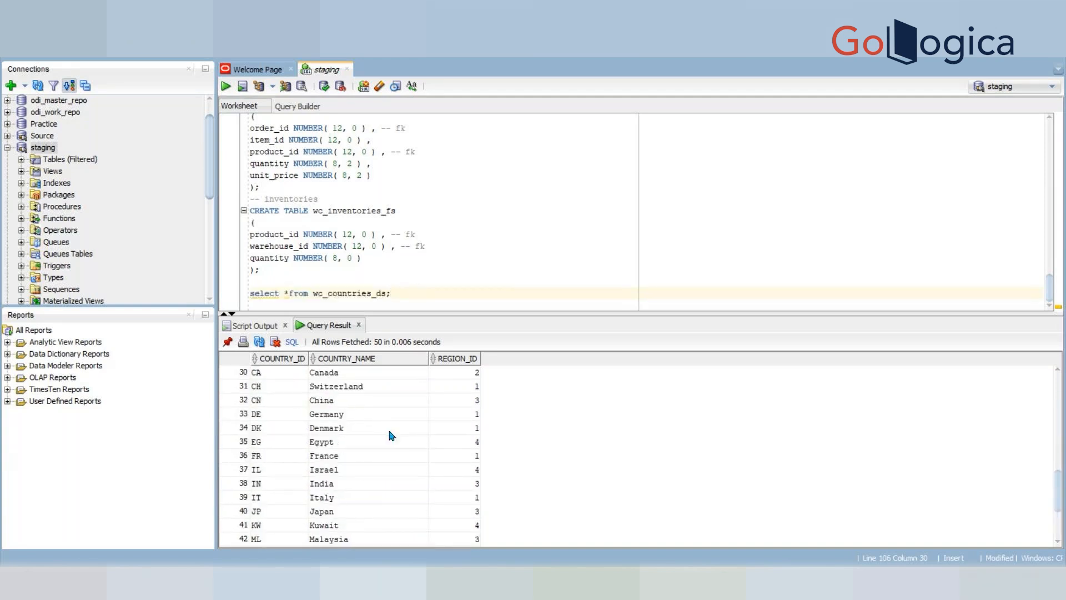
{"action": "scroll", "coordinate": [391, 436], "scroll_direction": "down", "scroll_amount": 3}
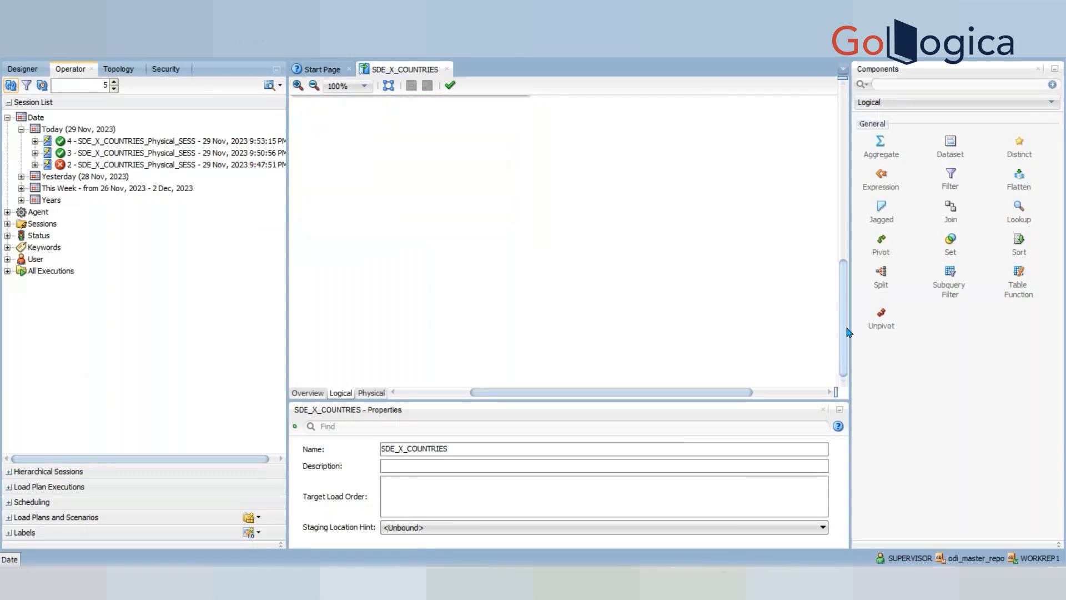
Show the physical design of SDE_X_COUNTRIES and select the WC_COUNTRIES_DS datastore inside sales_stg_UNIT
{"action": "left_click_drag", "start_coordinate": [842, 332], "coordinate": [833, 217]}
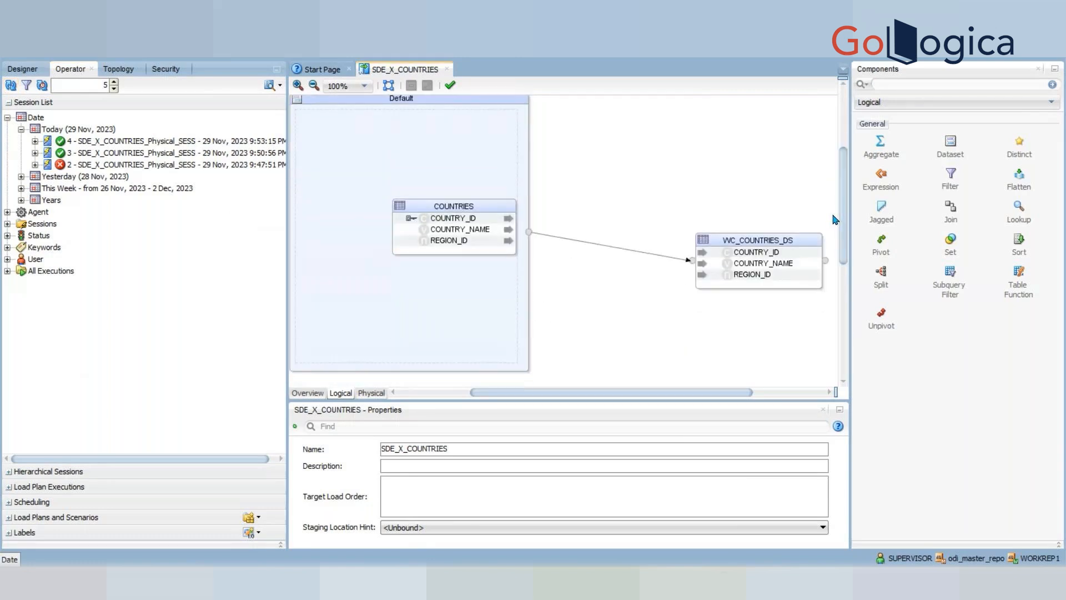
{"action": "left_click", "coordinate": [382, 393]}
{"action": "scroll", "coordinate": [458, 296], "scroll_direction": "down", "scroll_amount": 3}
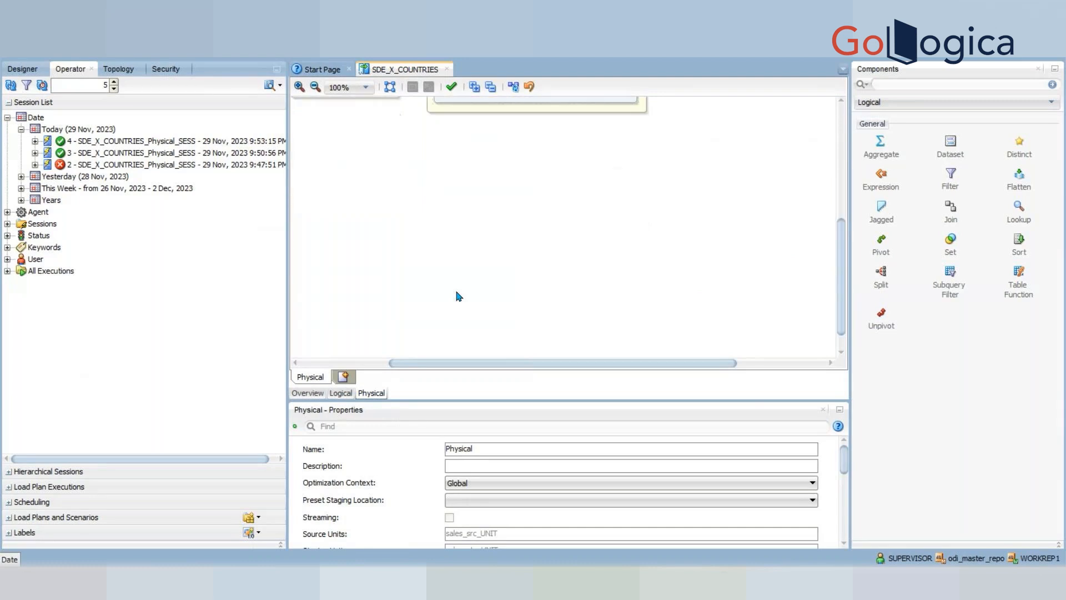
{"action": "scroll", "coordinate": [459, 296], "scroll_direction": "down", "scroll_amount": 2}
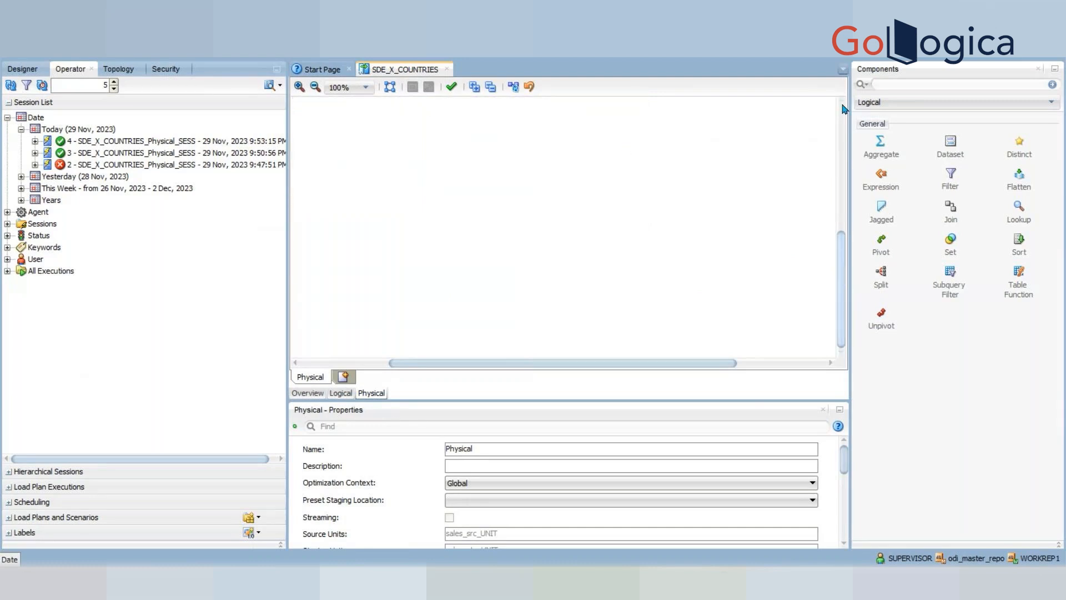
{"action": "scroll", "coordinate": [844, 108], "scroll_direction": "up", "scroll_amount": 5}
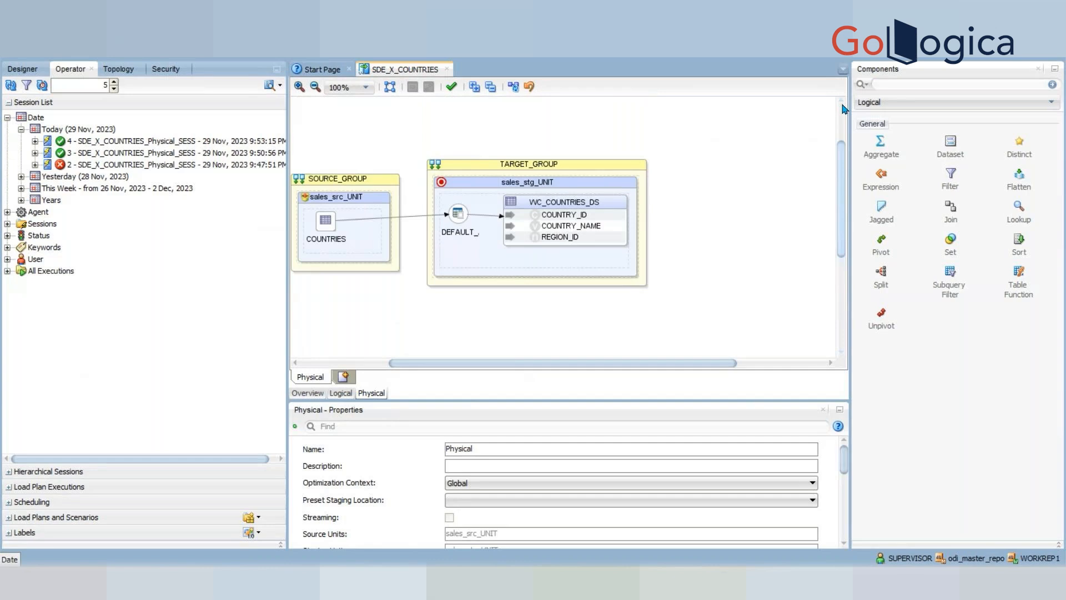
{"action": "left_click", "coordinate": [533, 182]}
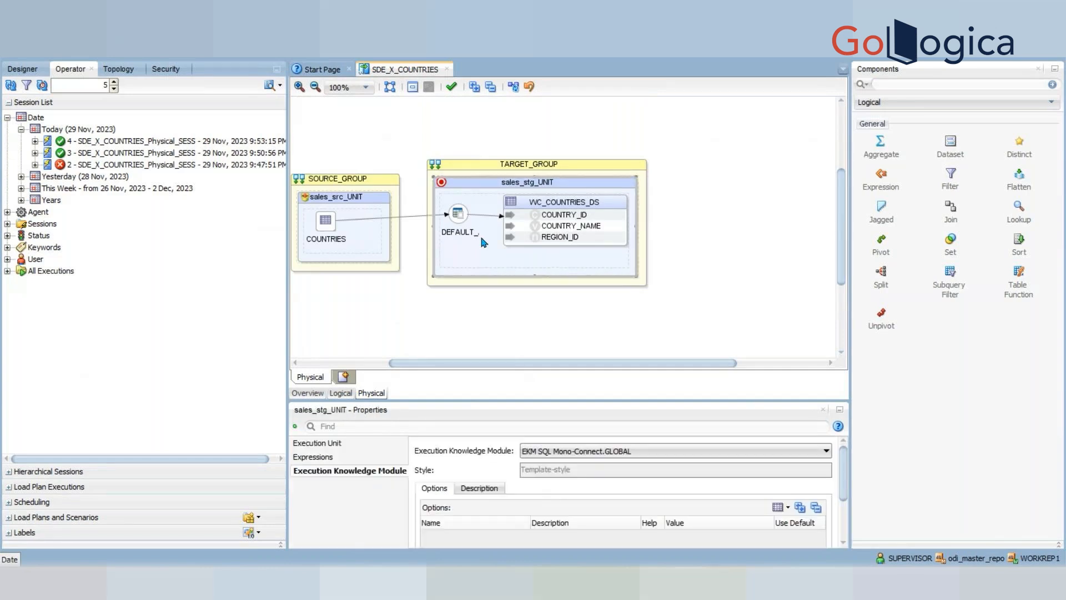
{"action": "left_click", "coordinate": [464, 216]}
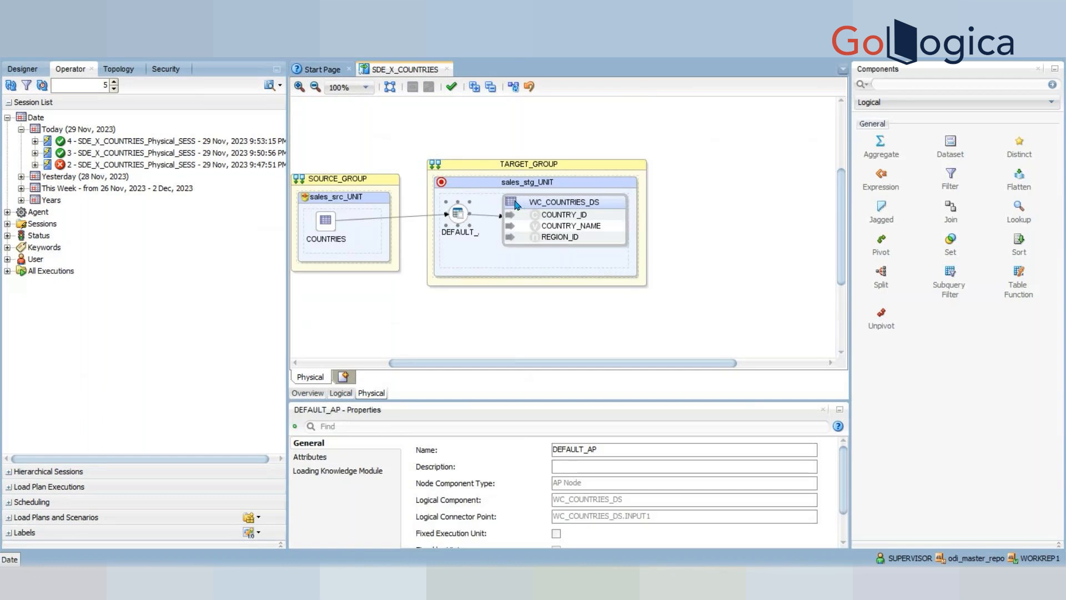
{"action": "left_click", "coordinate": [515, 204]}
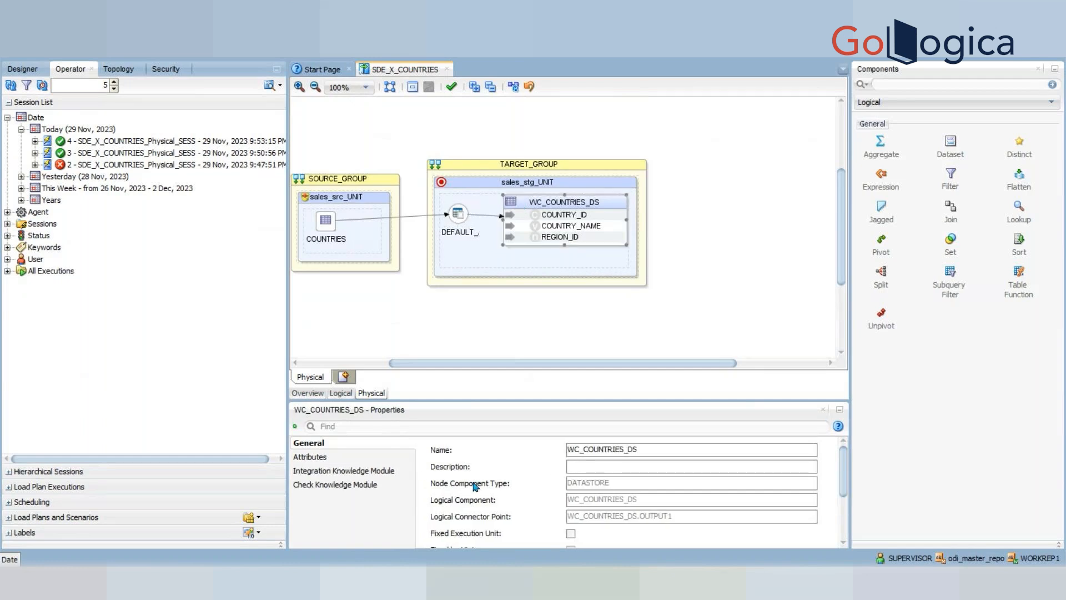
Open the Integration Knowledge Module settings of WC_COUNTRIES_DS and bring its full option list into view
{"action": "scroll", "coordinate": [475, 488], "scroll_direction": "down", "scroll_amount": 2}
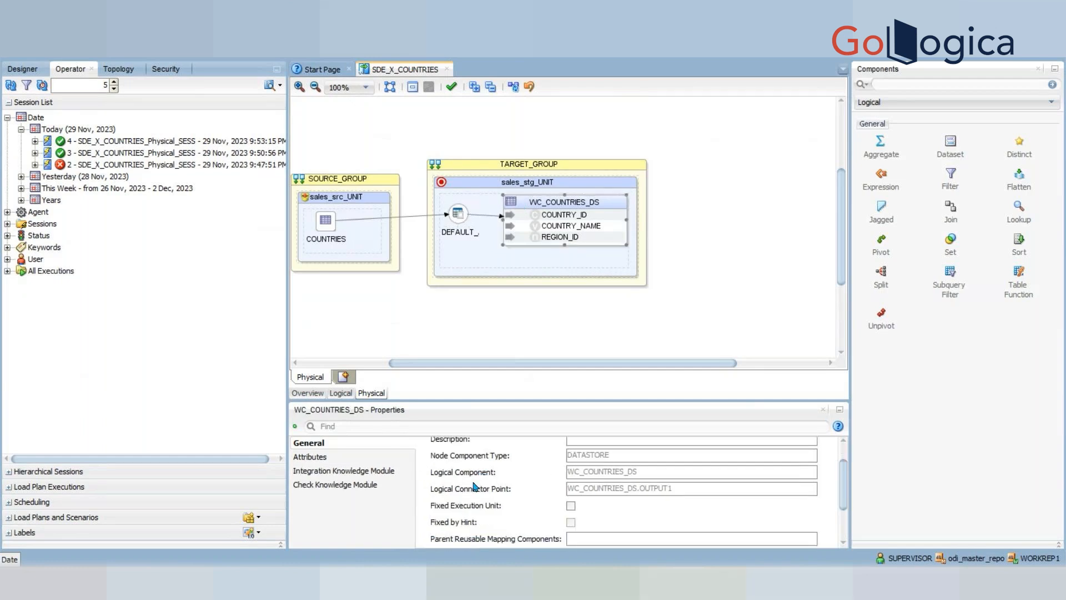
{"action": "left_click", "coordinate": [384, 472]}
{"action": "scroll", "coordinate": [671, 483], "scroll_direction": "down", "scroll_amount": 2}
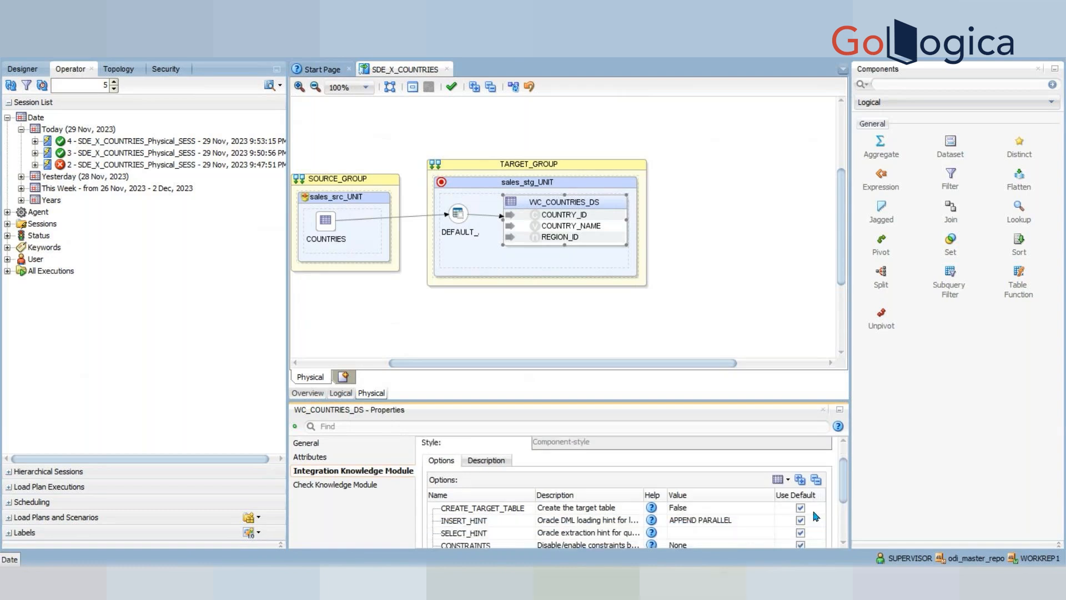
{"action": "left_click", "coordinate": [843, 543]}
{"action": "left_click", "coordinate": [843, 543]}
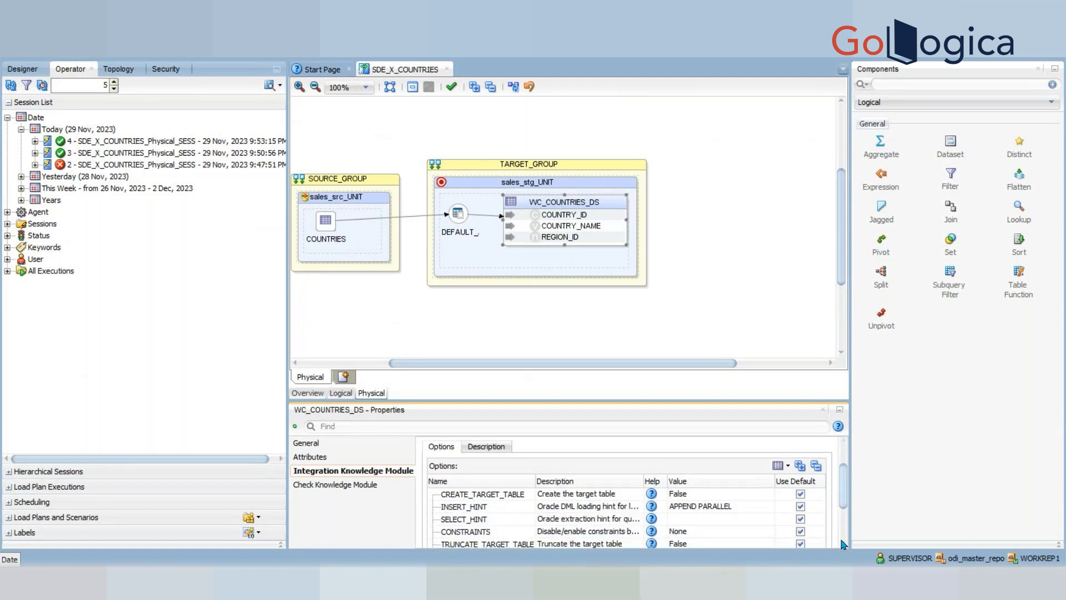
{"action": "left_click", "coordinate": [843, 543]}
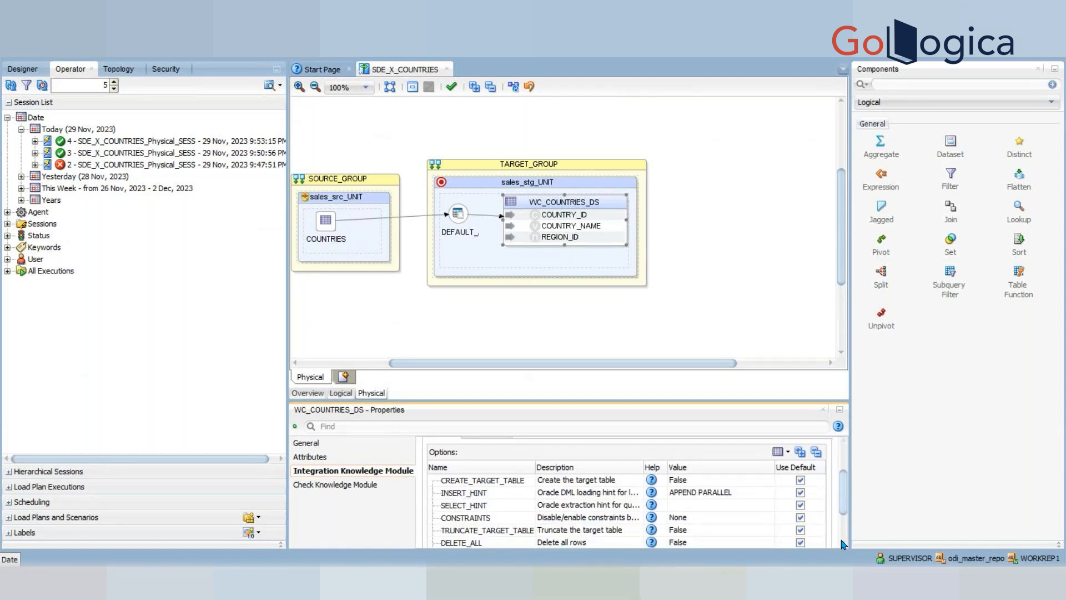
{"action": "left_click", "coordinate": [843, 543]}
{"action": "left_click", "coordinate": [842, 543]}
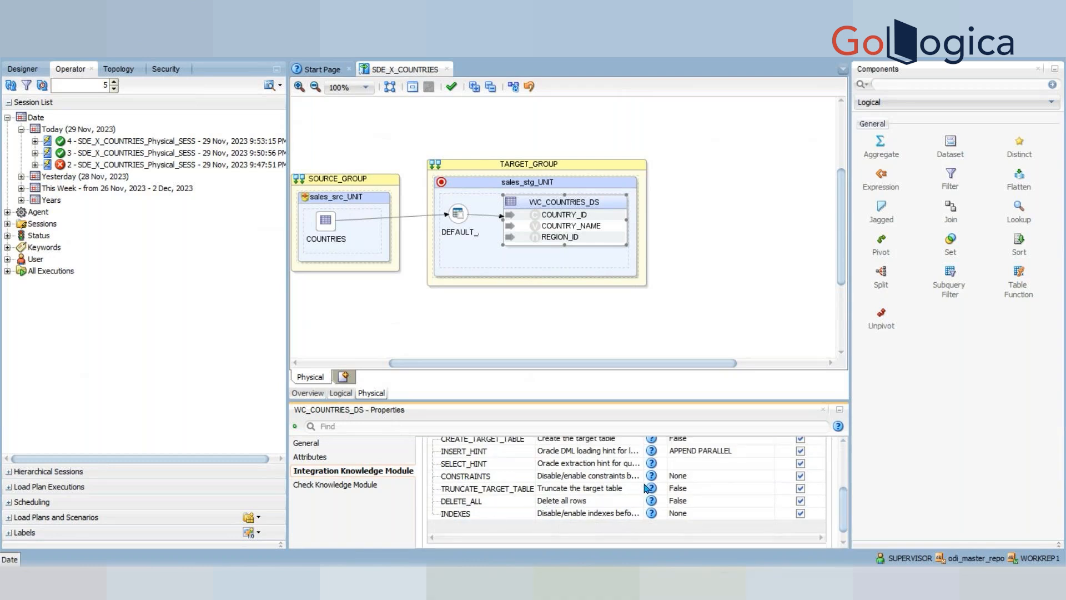
Set the TRUNCATE_TARGET_TABLE option to True and save the mapping without locking the object
{"action": "left_click", "coordinate": [697, 489]}
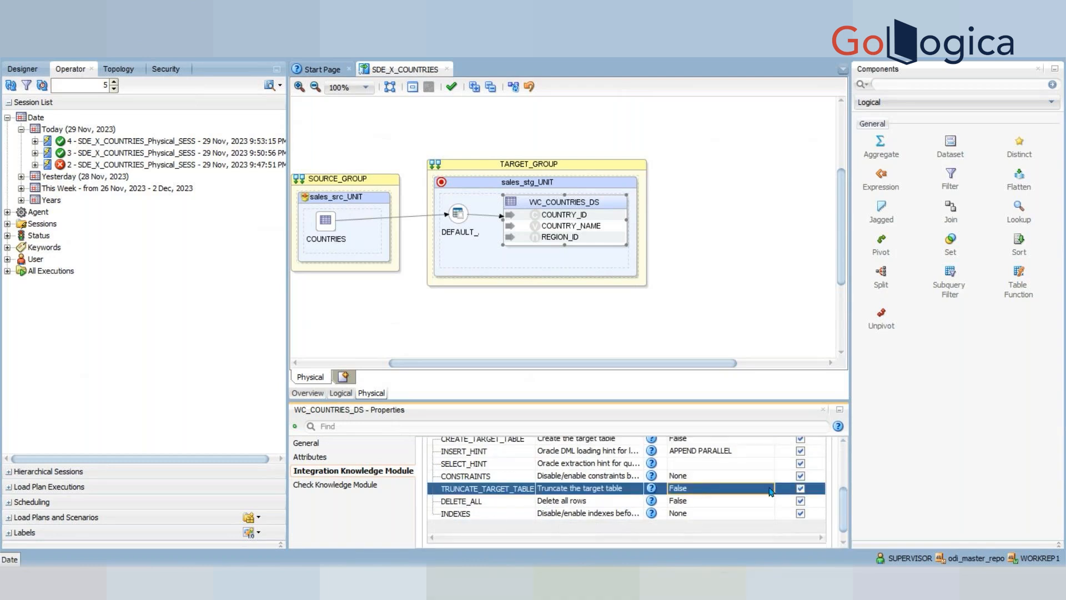
{"action": "left_click", "coordinate": [802, 490]}
{"action": "left_click", "coordinate": [801, 489]}
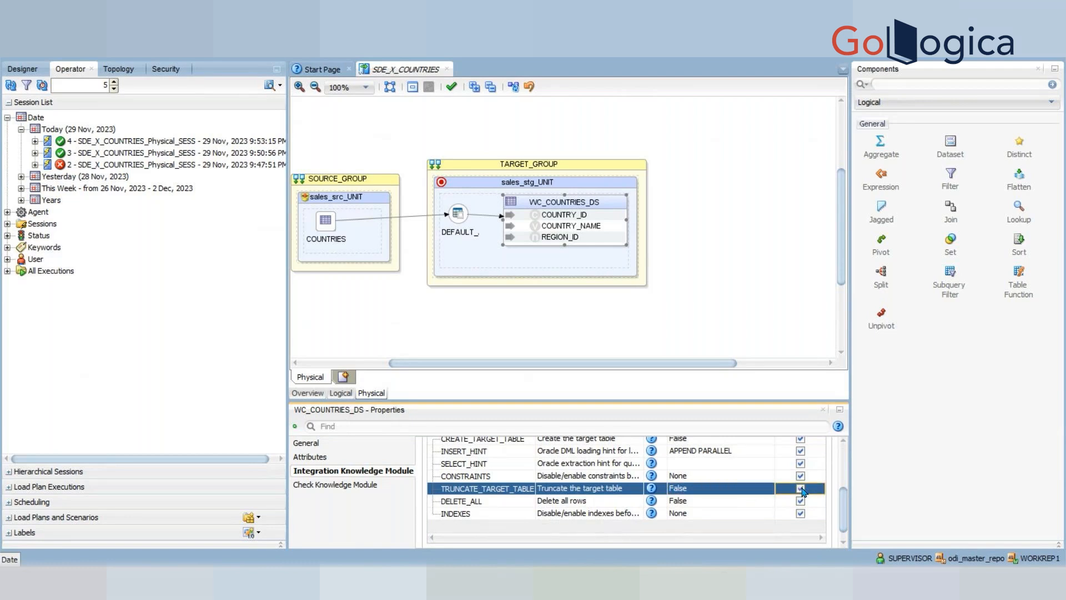
{"action": "left_click", "coordinate": [674, 491]}
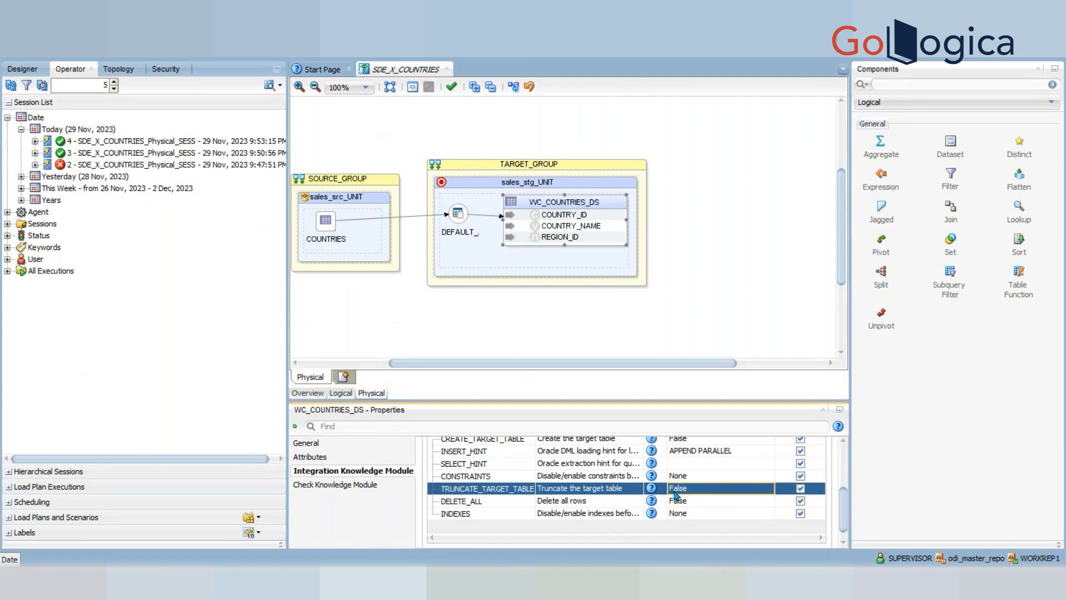
{"action": "left_click", "coordinate": [712, 488]}
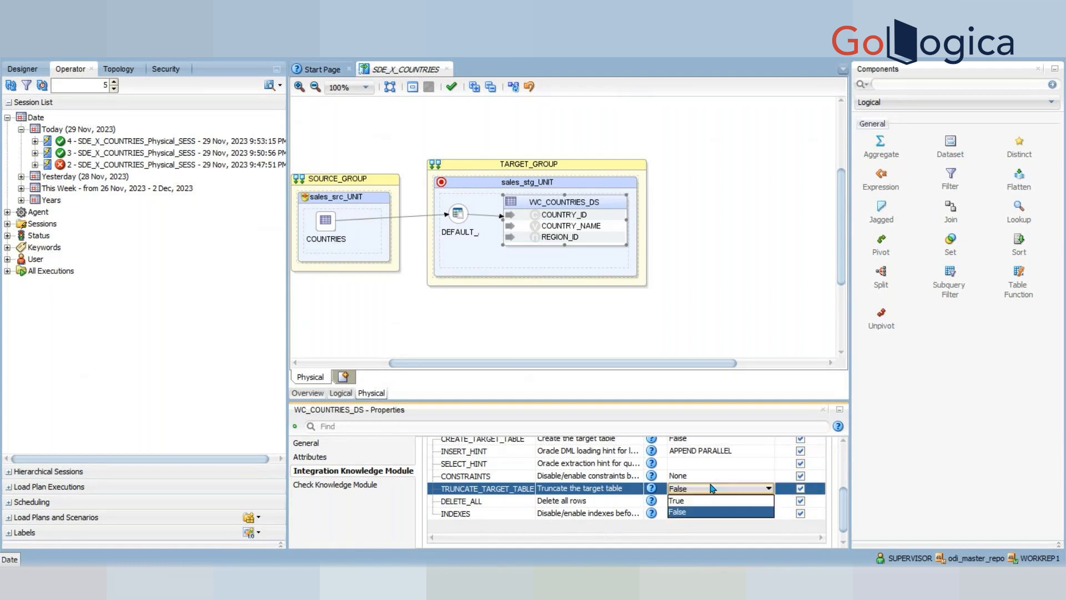
{"action": "left_click", "coordinate": [678, 500]}
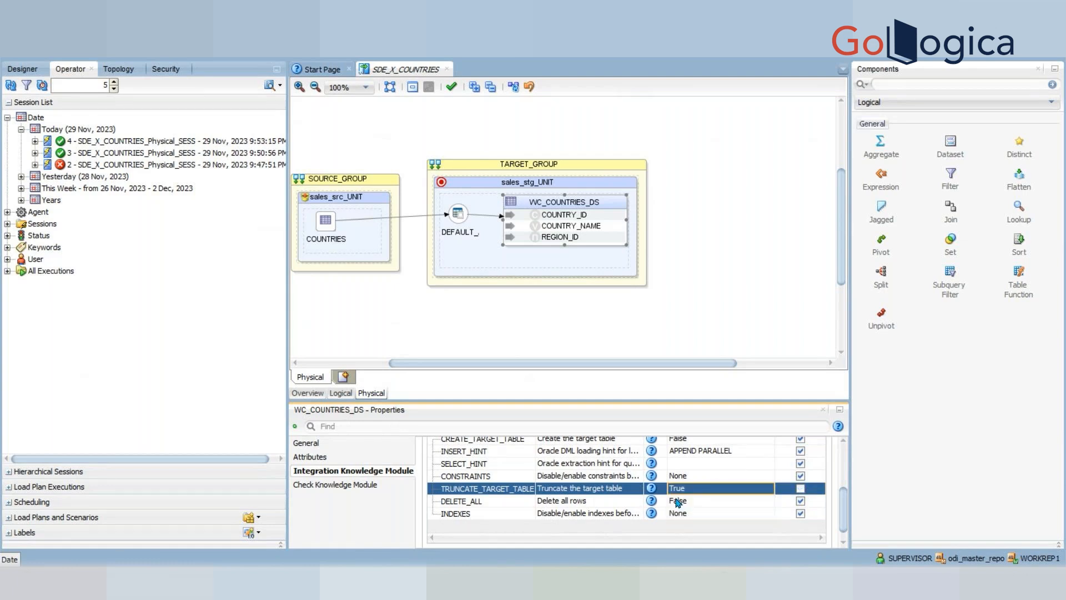
{"action": "left_click", "coordinate": [687, 331]}
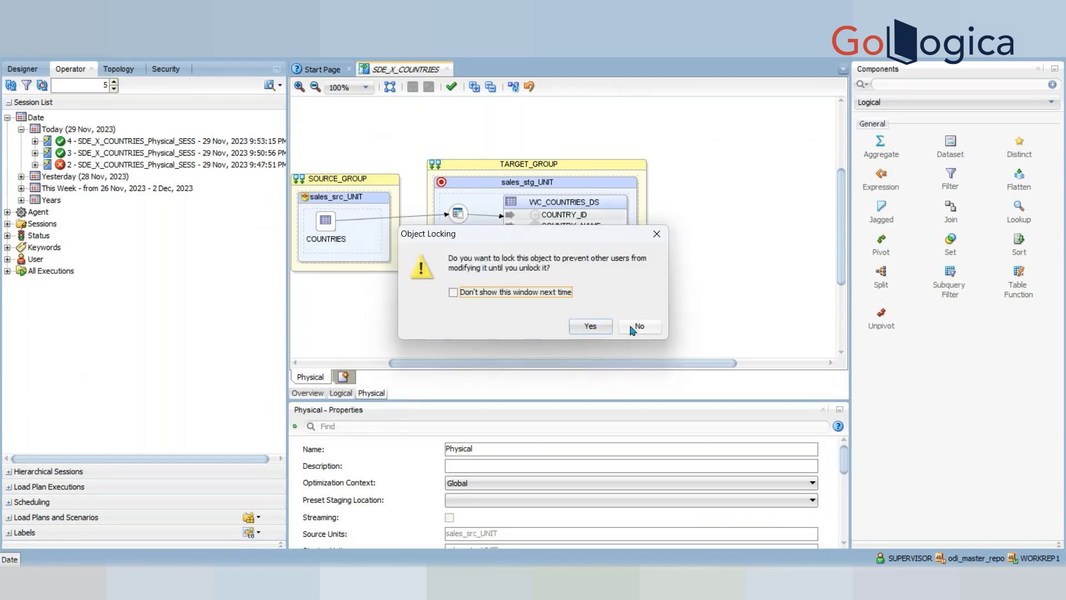
{"action": "left_click", "coordinate": [638, 327]}
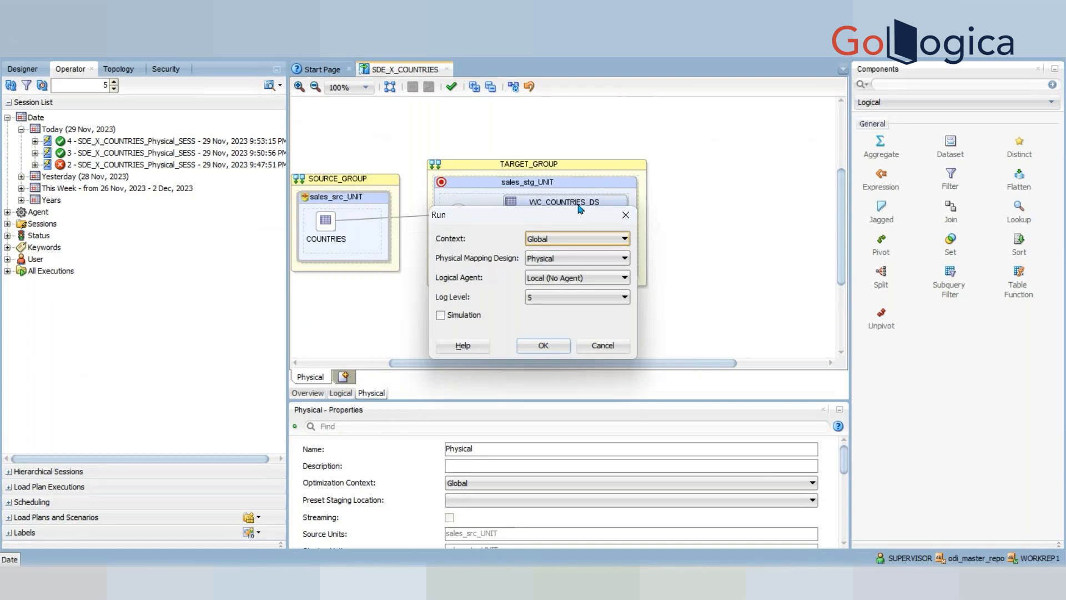
Run the truncate-enabled SDE_X_COUNTRIES mapping in the Development context with log level 6 and refresh the Operator session list
{"action": "left_click", "coordinate": [624, 239]}
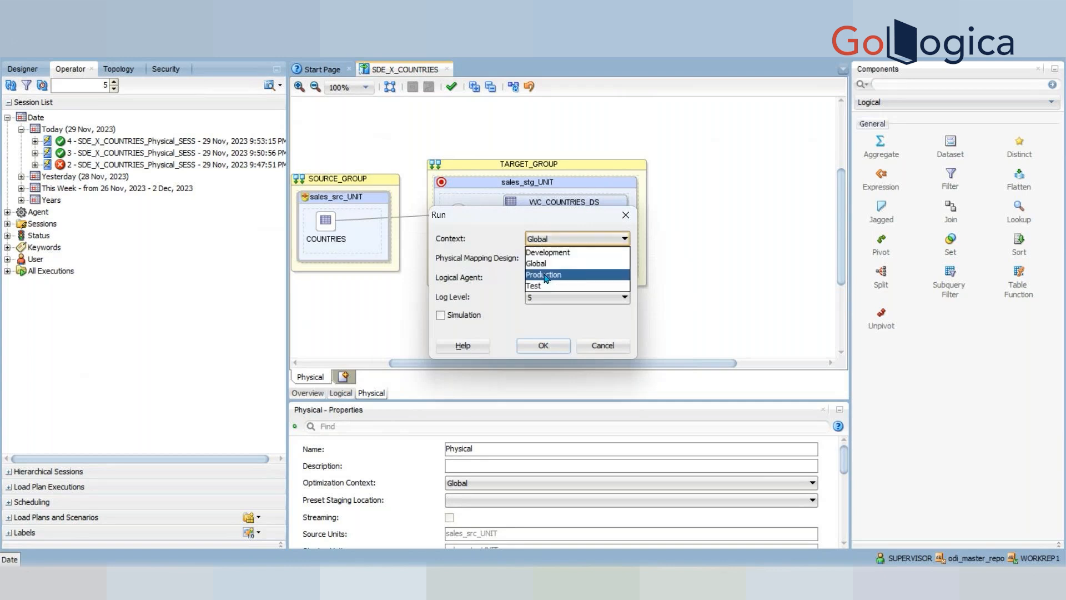
{"action": "left_click", "coordinate": [538, 253]}
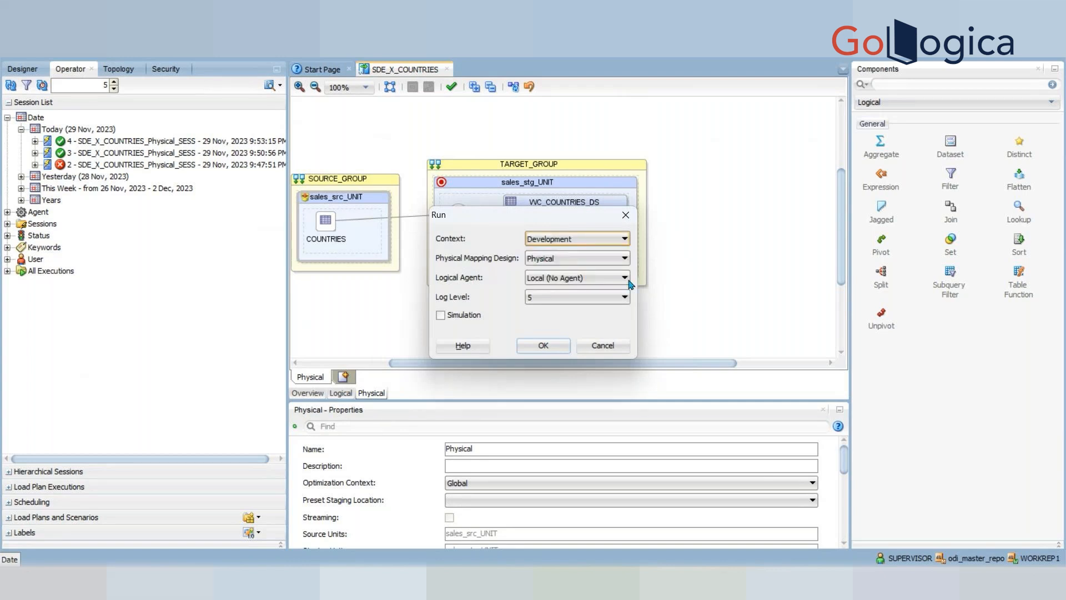
{"action": "left_click", "coordinate": [625, 298]}
{"action": "left_click", "coordinate": [530, 378]}
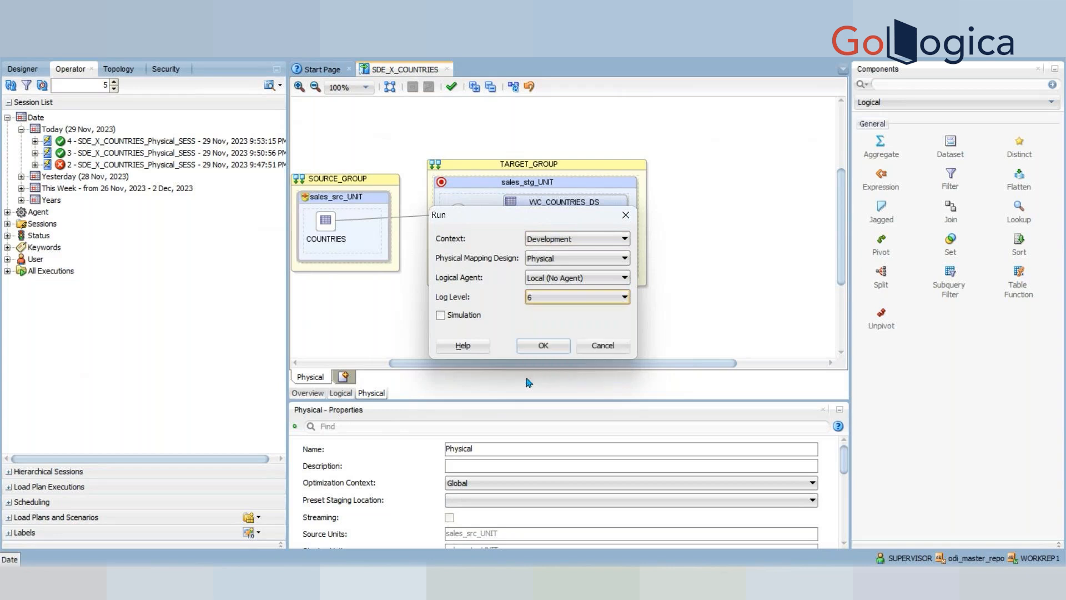
{"action": "left_click", "coordinate": [529, 345]}
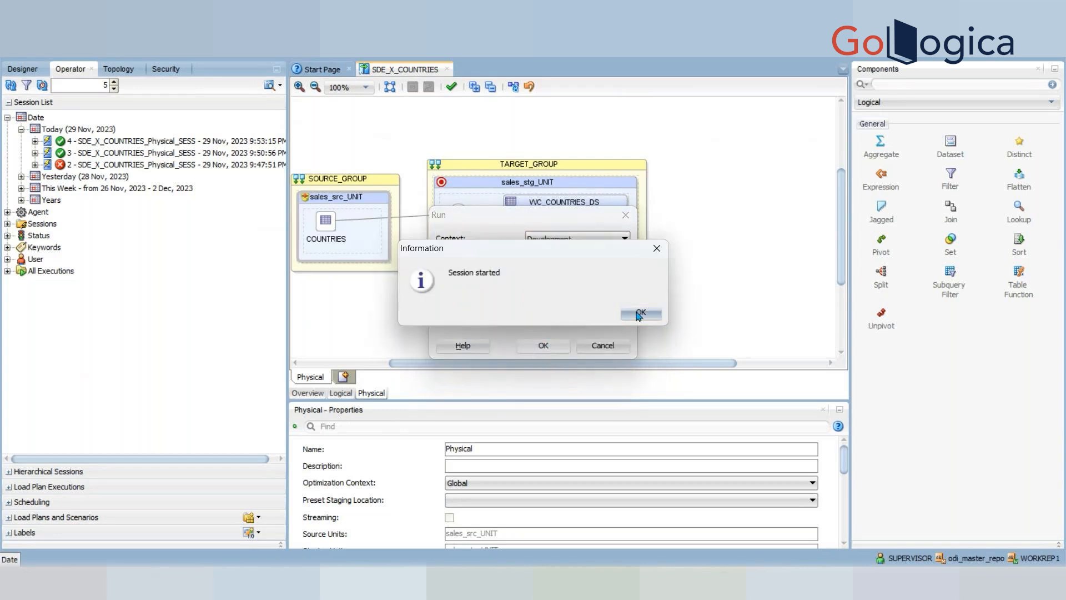
{"action": "left_click", "coordinate": [637, 312]}
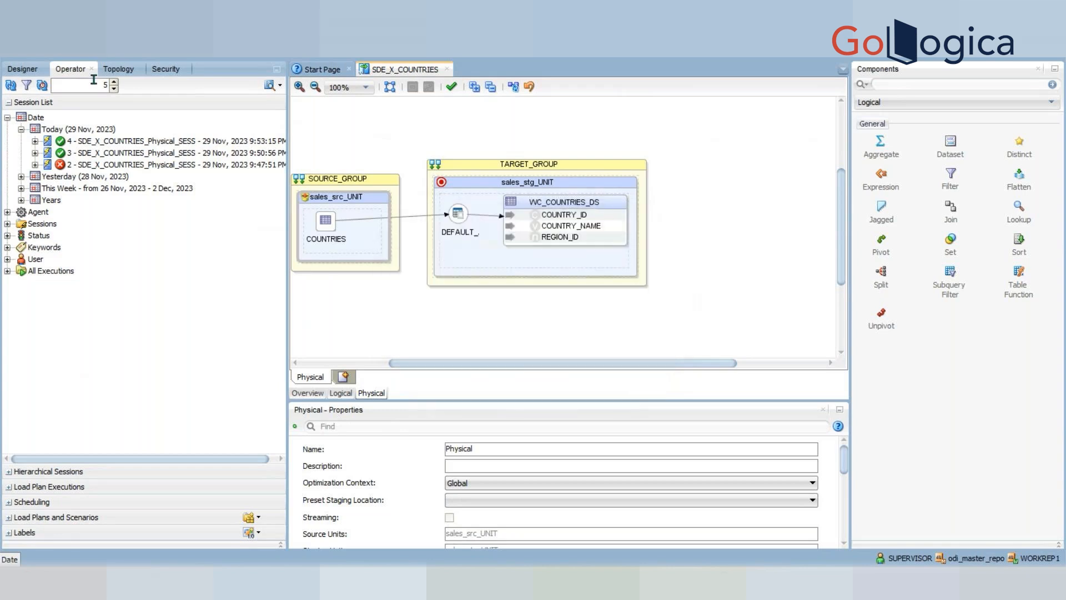
{"action": "left_click", "coordinate": [21, 130]}
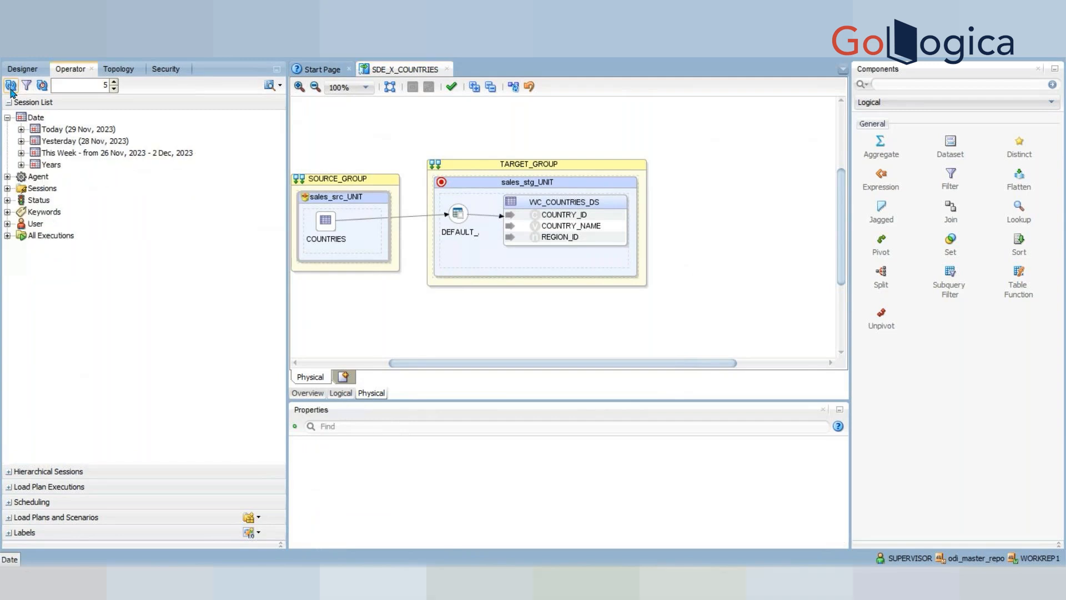
{"action": "left_click", "coordinate": [11, 87]}
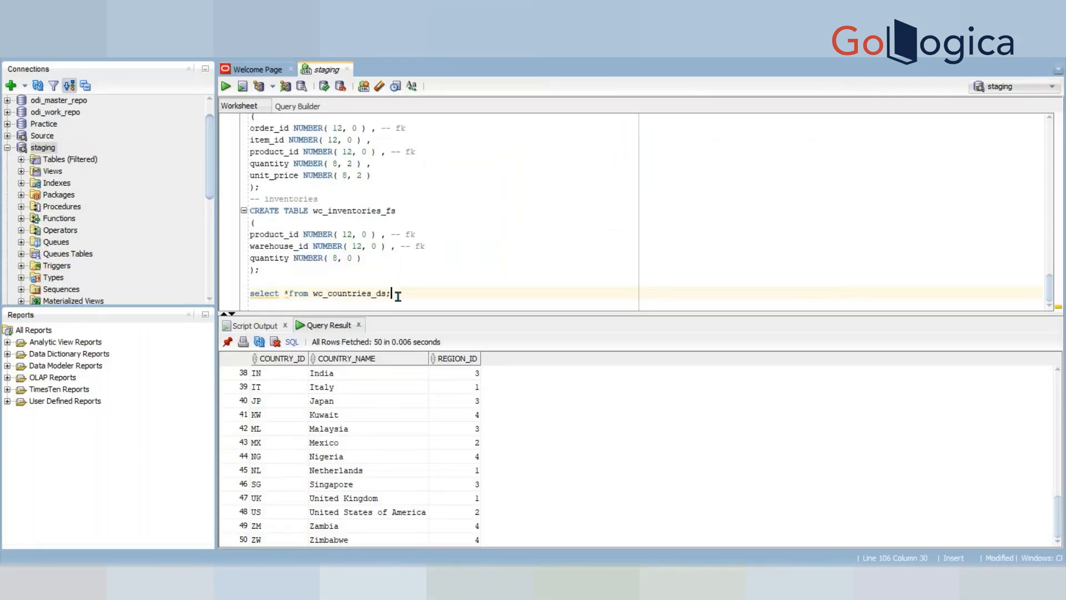
In SQL Developer, rerun the wc_countries_ds query on staging and check all returned country rows for duplicates
{"action": "left_click_drag", "start_coordinate": [394, 293], "coordinate": [250, 292]}
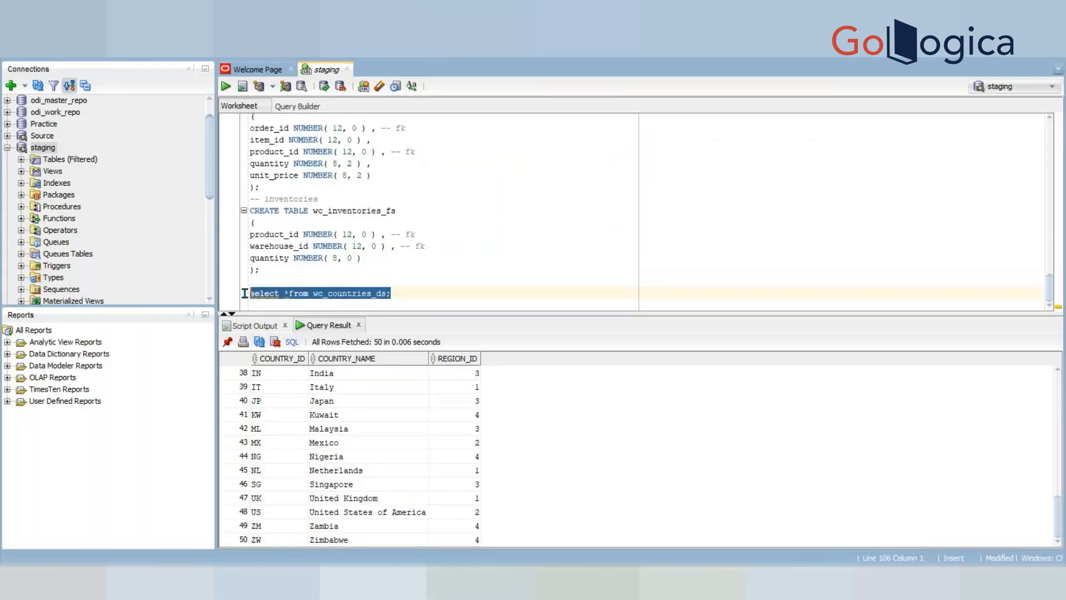
{"action": "left_click", "coordinate": [225, 88]}
{"action": "scroll", "coordinate": [355, 491], "scroll_direction": "down", "scroll_amount": 4}
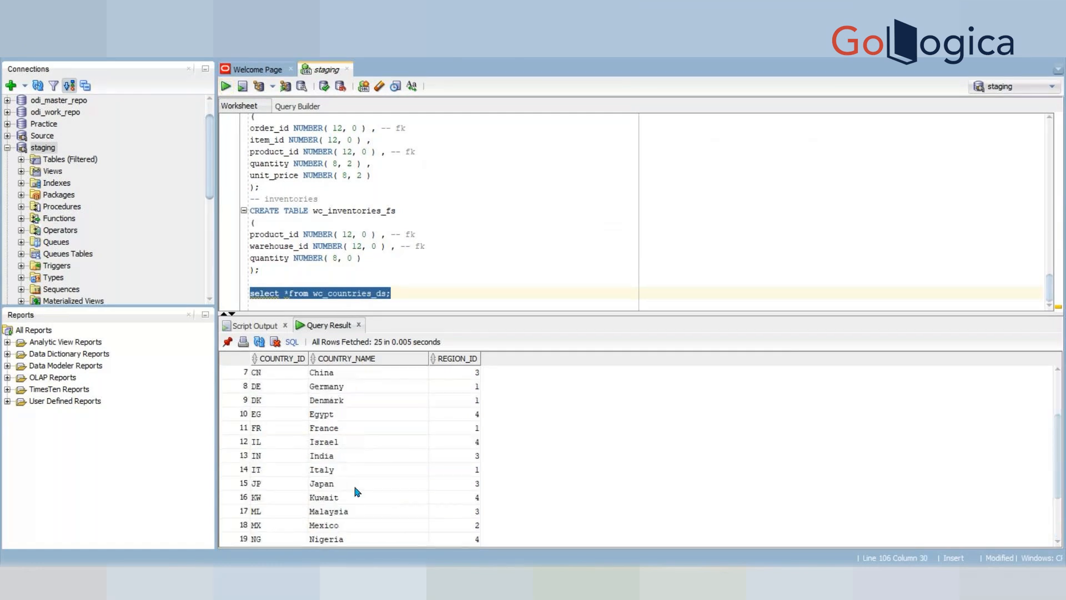
{"action": "scroll", "coordinate": [354, 483], "scroll_direction": "up", "scroll_amount": 2}
{"action": "scroll", "coordinate": [353, 481], "scroll_direction": "up", "scroll_amount": 2}
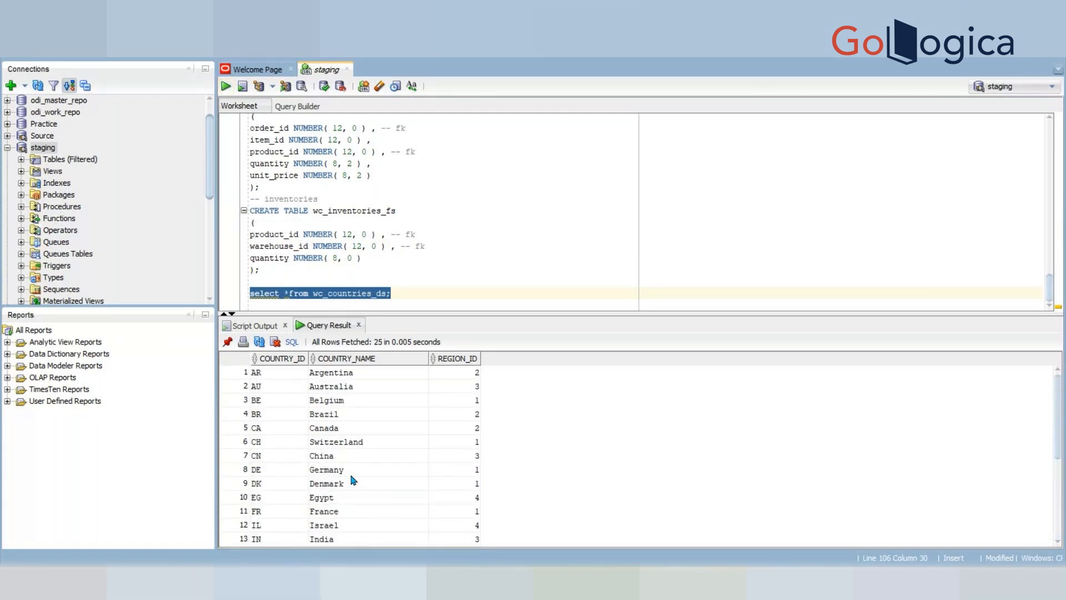
{"action": "scroll", "coordinate": [354, 481], "scroll_direction": "down", "scroll_amount": 4}
{"action": "left_click", "coordinate": [412, 304]}
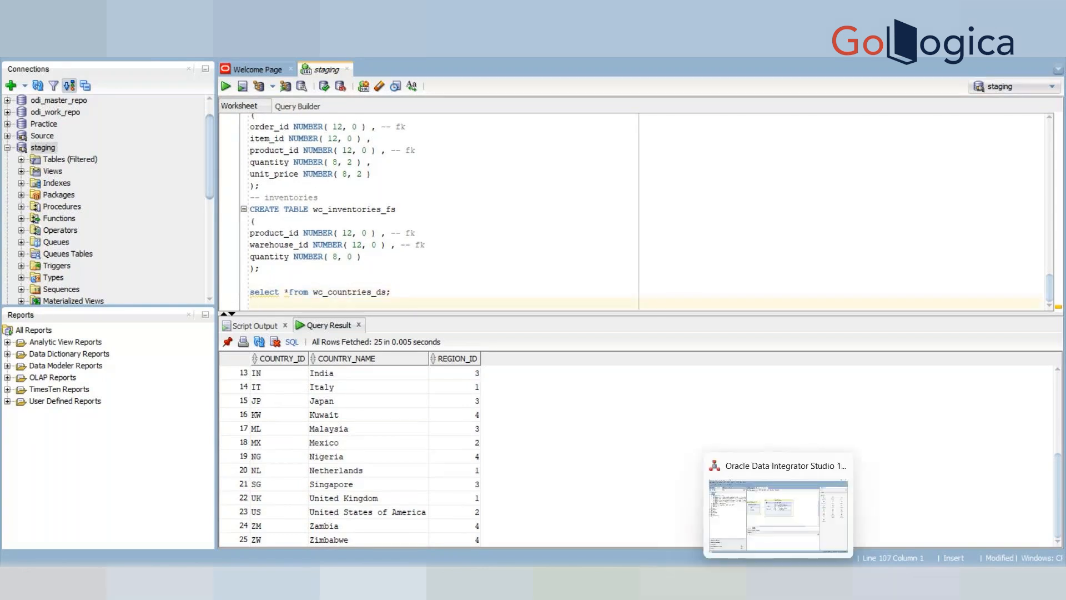
Switch back to ODI and examine the SDE_X_COUNTRIES physical diagram and its physical design properties
{"action": "left_click", "coordinate": [778, 581]}
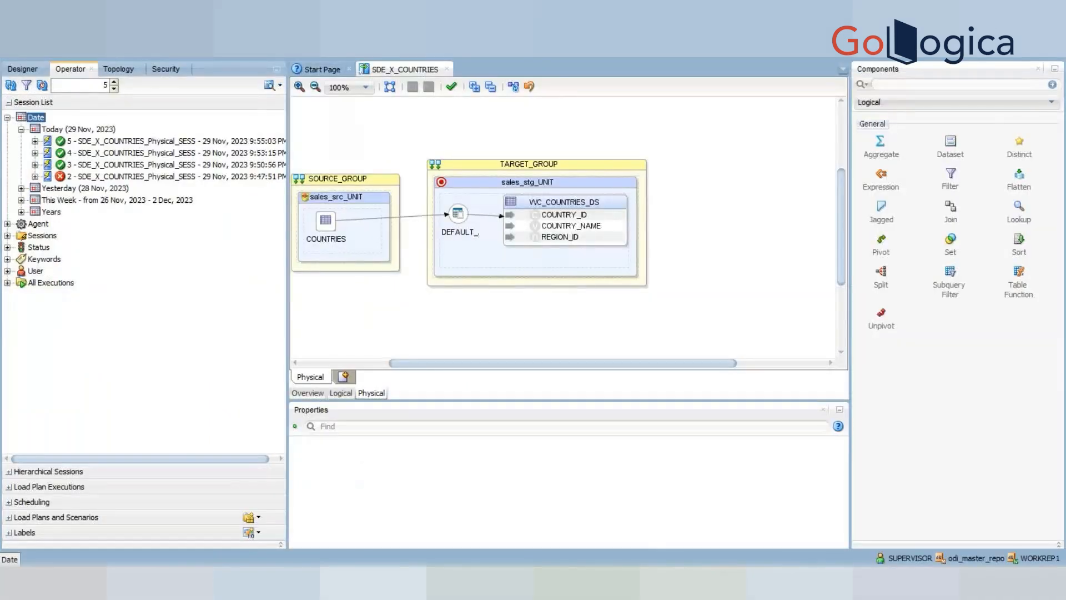
{"action": "left_click", "coordinate": [295, 362]}
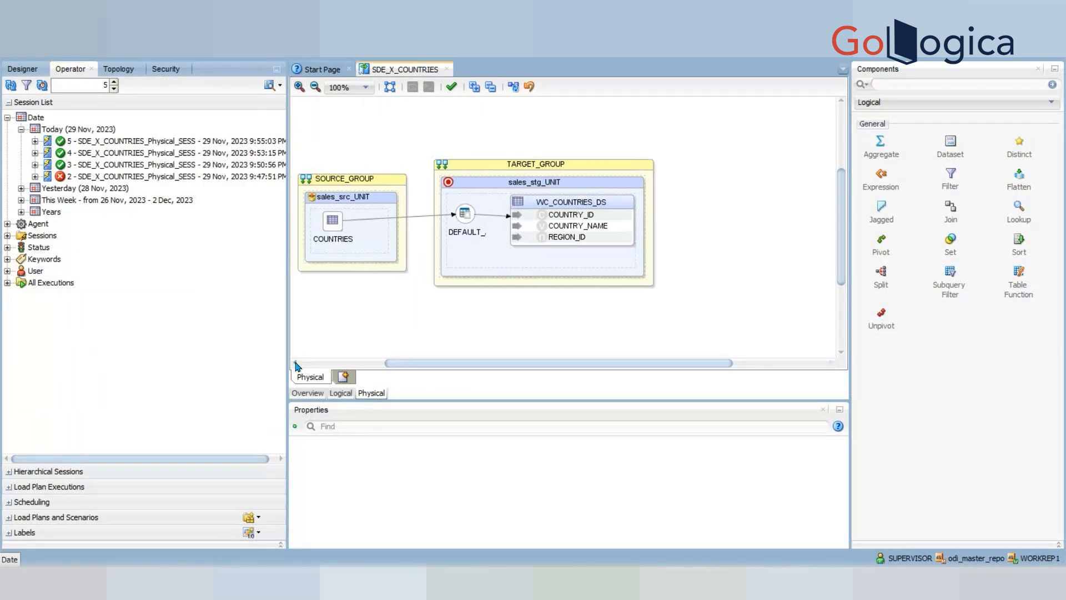
{"action": "left_click", "coordinate": [296, 364]}
{"action": "left_click", "coordinate": [296, 363]}
{"action": "scroll", "coordinate": [536, 517], "scroll_direction": "down", "scroll_amount": 8}
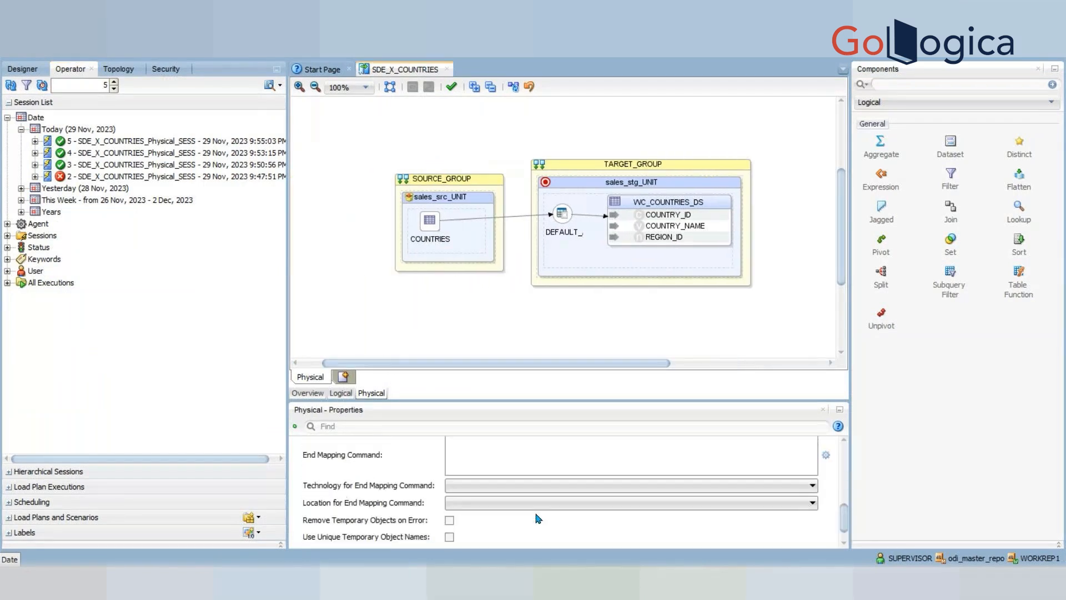
{"action": "scroll", "coordinate": [537, 517], "scroll_direction": "down", "scroll_amount": 1}
{"action": "scroll", "coordinate": [538, 518], "scroll_direction": "up", "scroll_amount": 10}
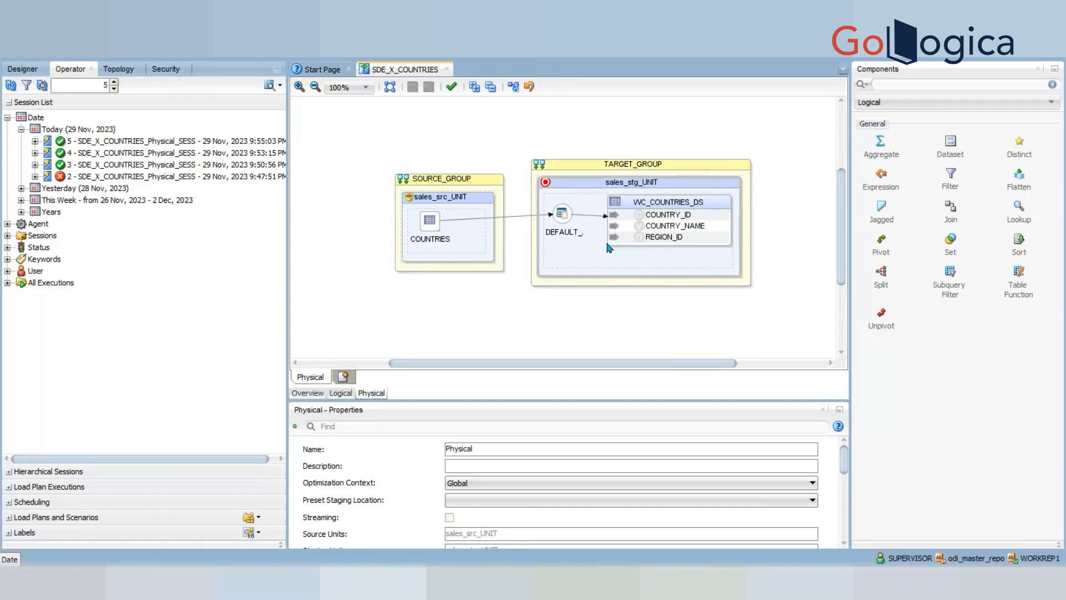
{"action": "left_click", "coordinate": [831, 363]}
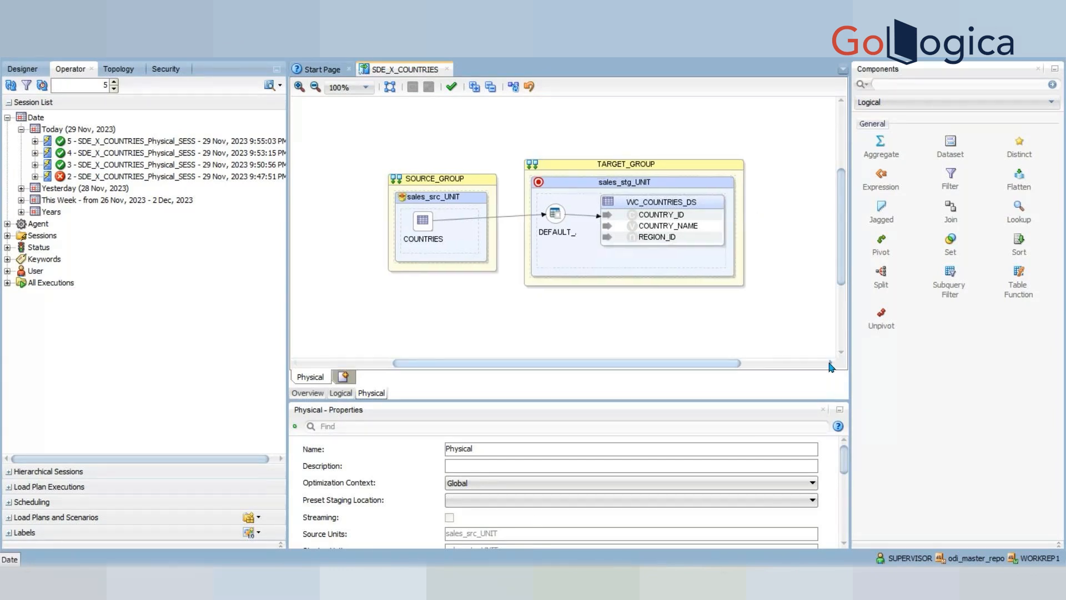
{"action": "left_click", "coordinate": [830, 365]}
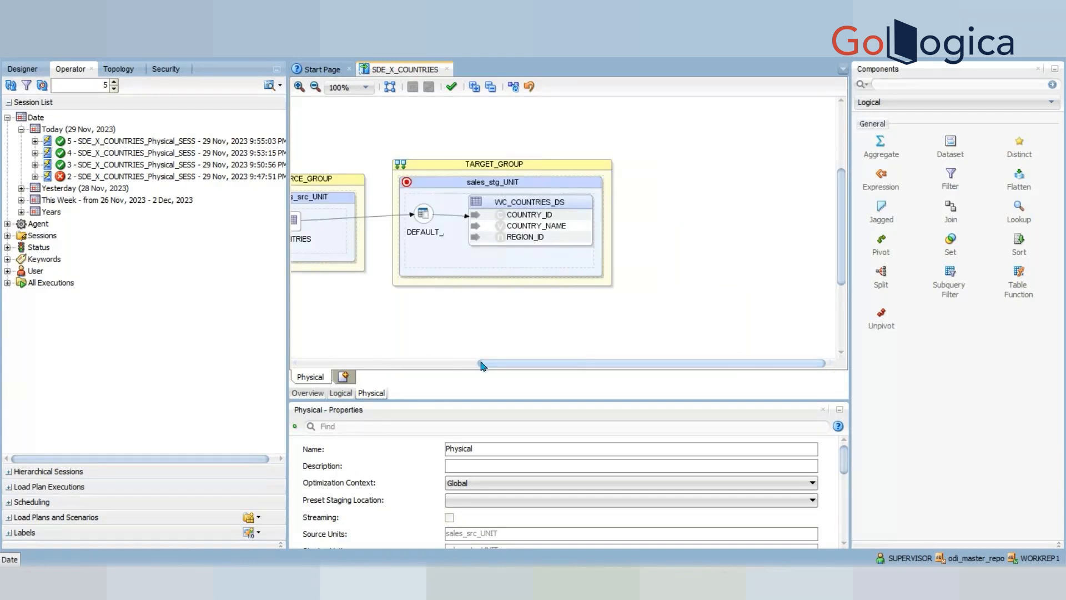
{"action": "left_click", "coordinate": [299, 363]}
{"action": "left_click", "coordinate": [299, 363]}
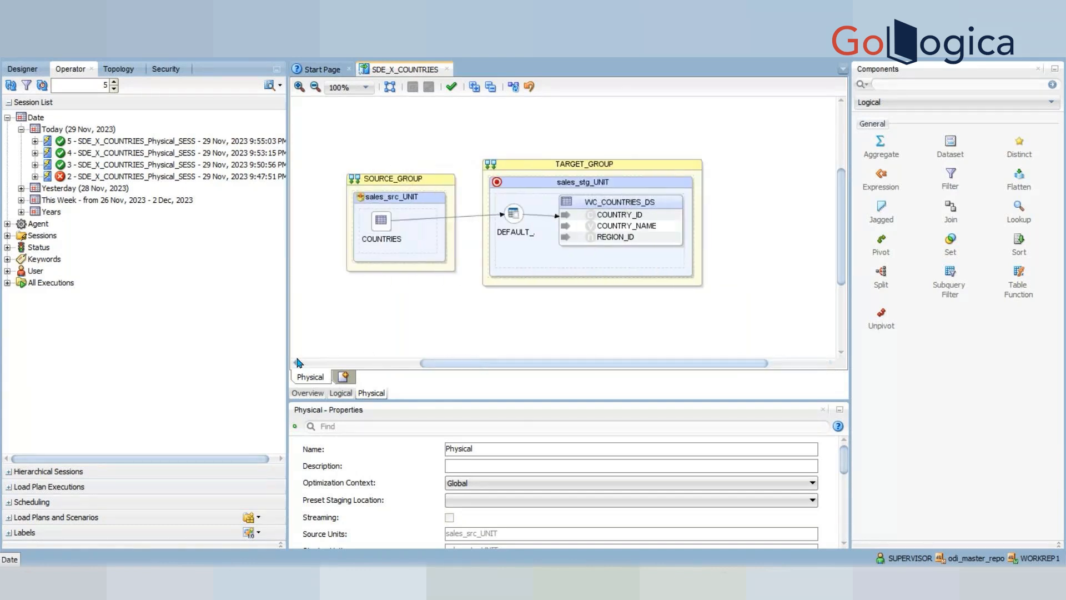
{"action": "left_click", "coordinate": [299, 363]}
{"action": "left_click", "coordinate": [299, 363]}
{"action": "left_click", "coordinate": [298, 363]}
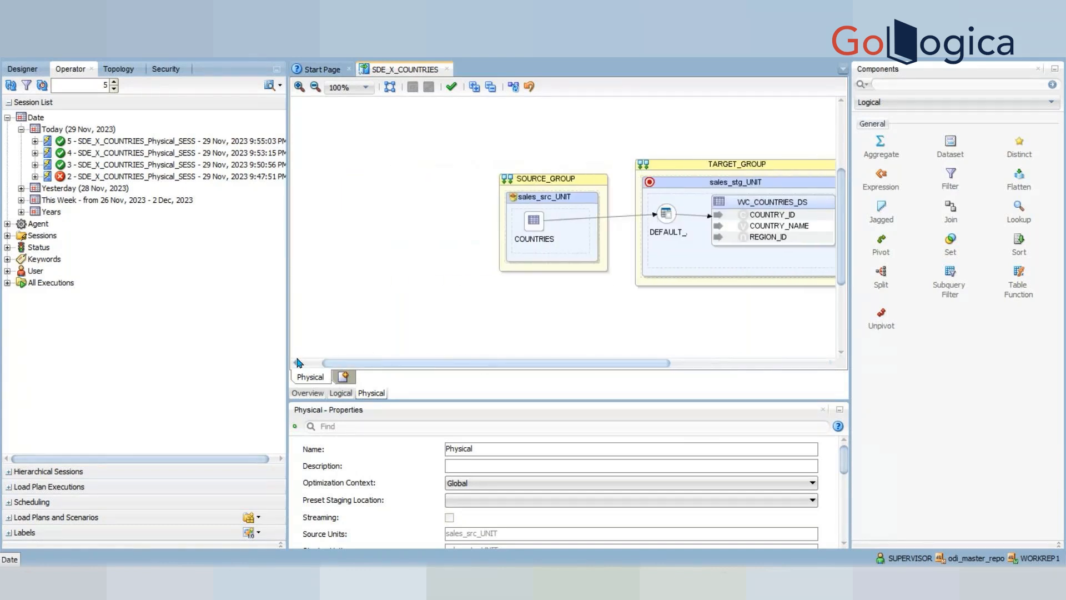
{"action": "left_click", "coordinate": [298, 363]}
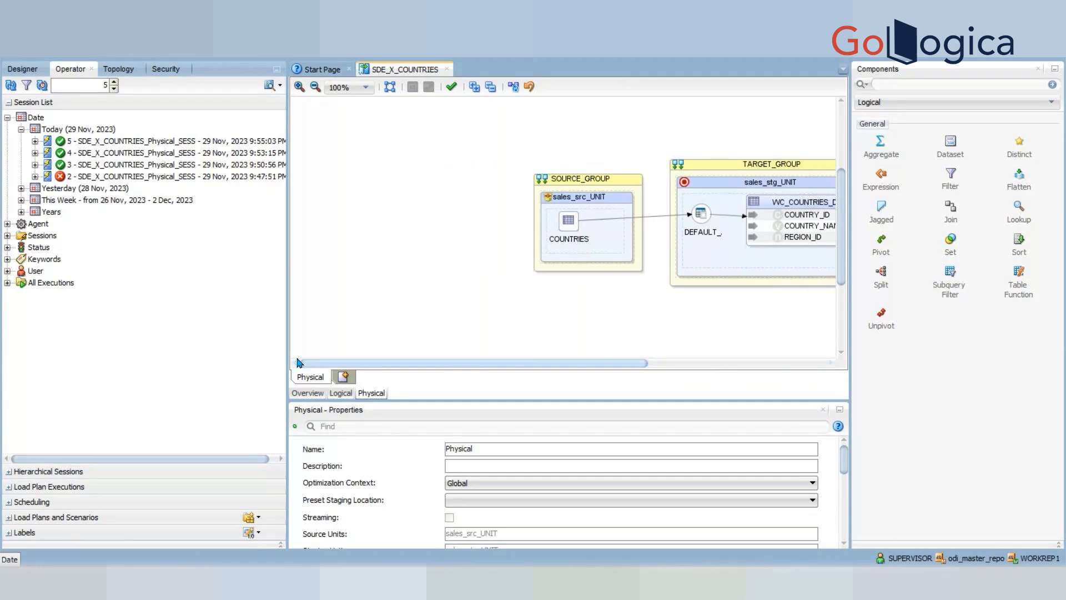
Return to the Designer and examine the full list of staging datastores under the sales_stg model
{"action": "left_click", "coordinate": [27, 71]}
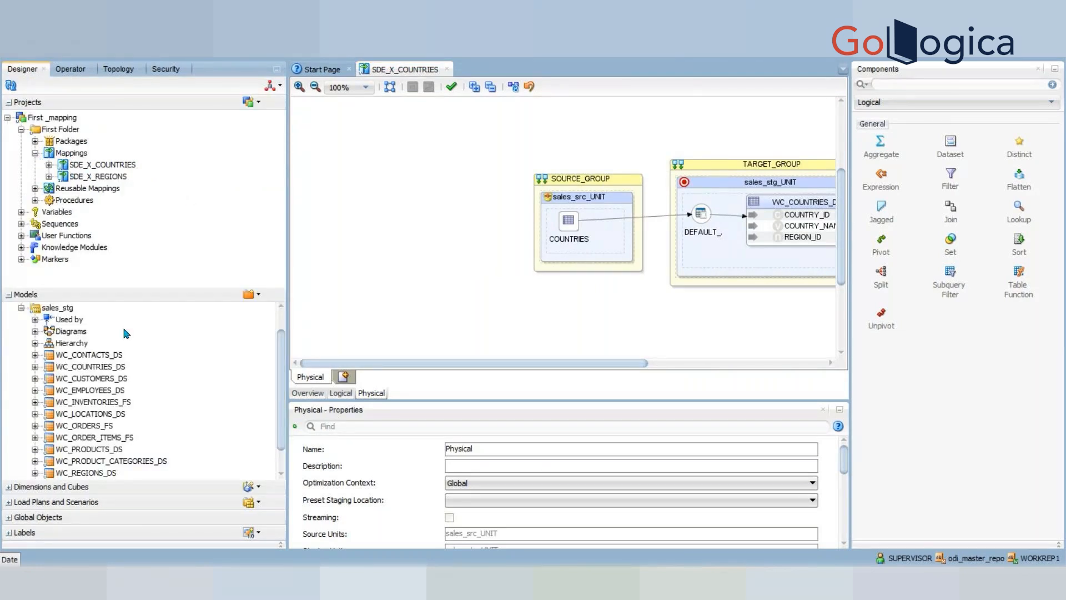
{"action": "scroll", "coordinate": [126, 333], "scroll_direction": "down", "scroll_amount": 1}
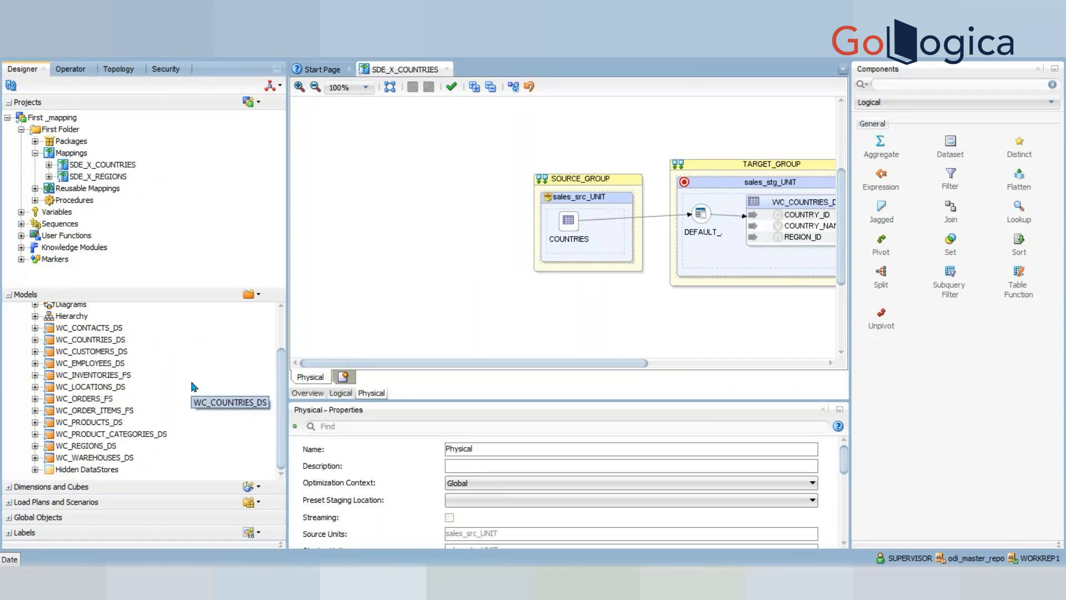
{"action": "scroll", "coordinate": [193, 387], "scroll_direction": "up", "scroll_amount": 2}
{"action": "scroll", "coordinate": [194, 387], "scroll_direction": "down", "scroll_amount": 2}
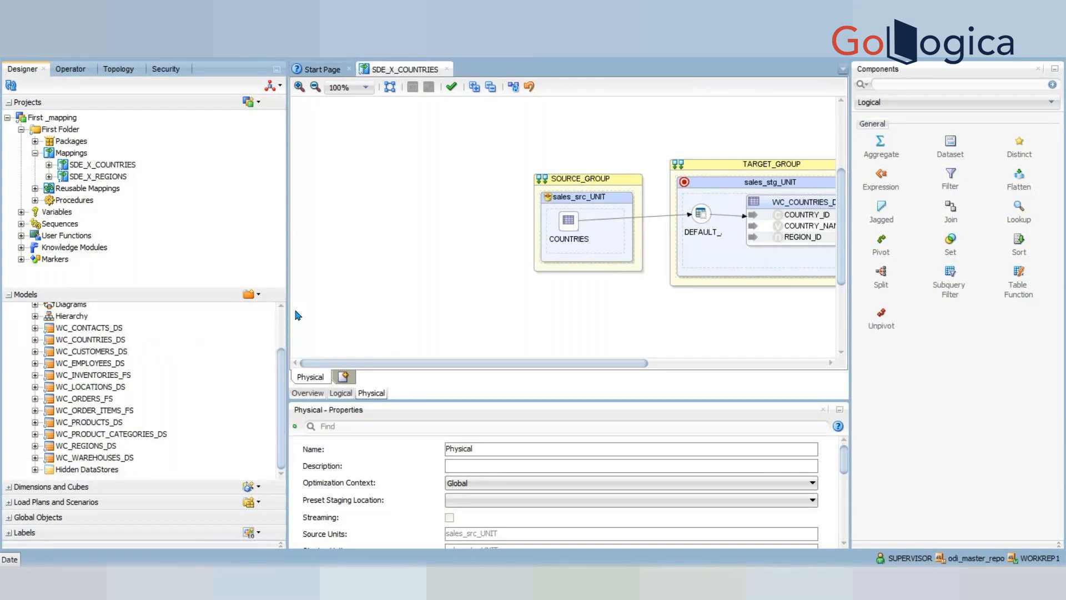
{"action": "scroll", "coordinate": [282, 315], "scroll_direction": "up", "scroll_amount": 2}
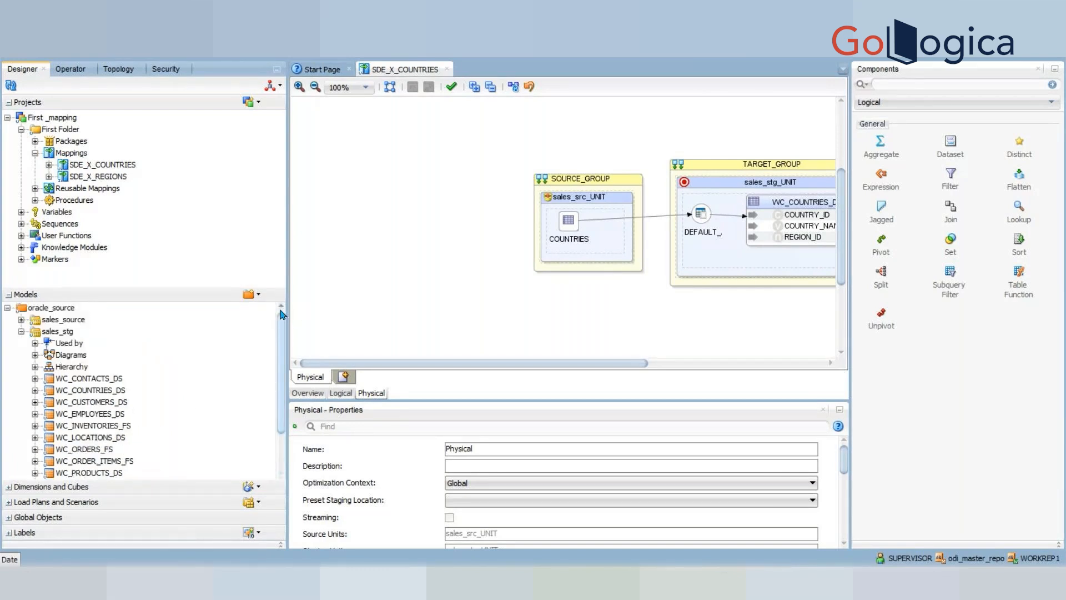
{"action": "scroll", "coordinate": [282, 476], "scroll_direction": "down", "scroll_amount": 2}
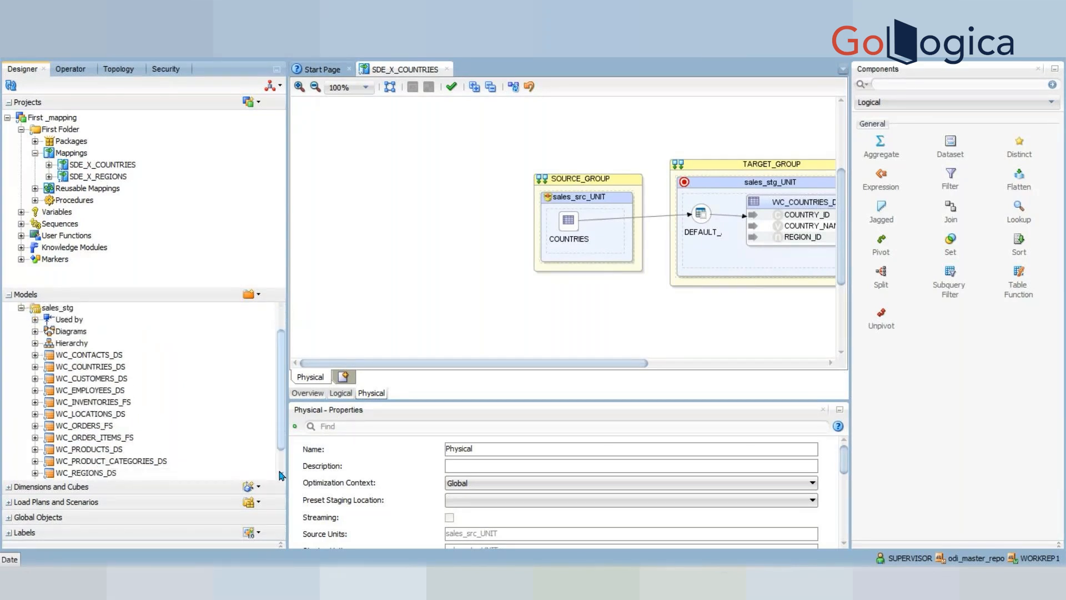
{"action": "scroll", "coordinate": [282, 475], "scroll_direction": "down", "scroll_amount": 1}
{"action": "scroll", "coordinate": [282, 321], "scroll_direction": "up", "scroll_amount": 4}
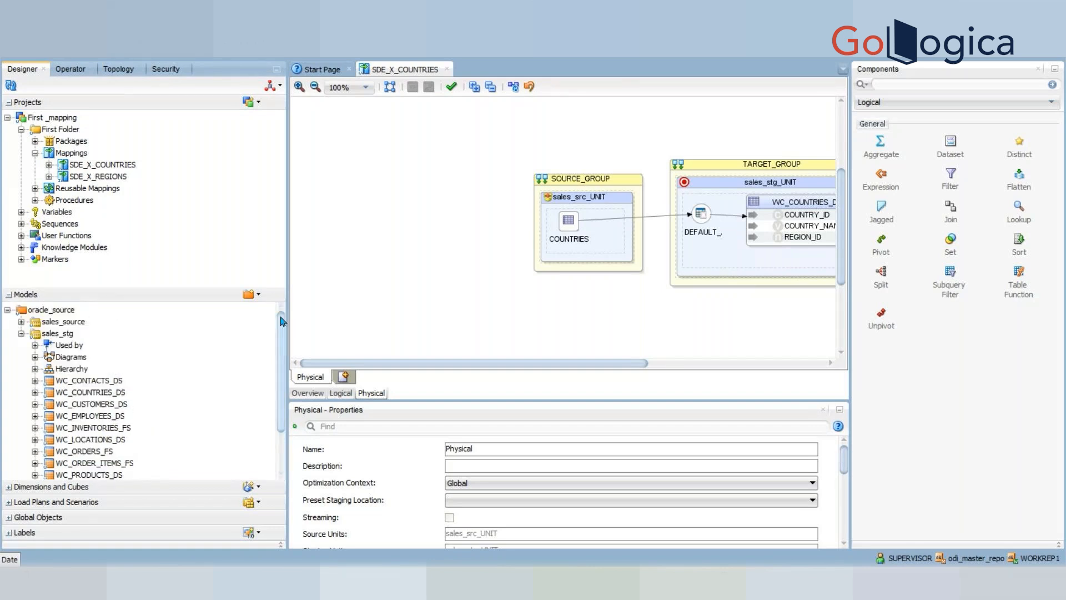
{"action": "scroll", "coordinate": [284, 474], "scroll_direction": "down", "scroll_amount": 1}
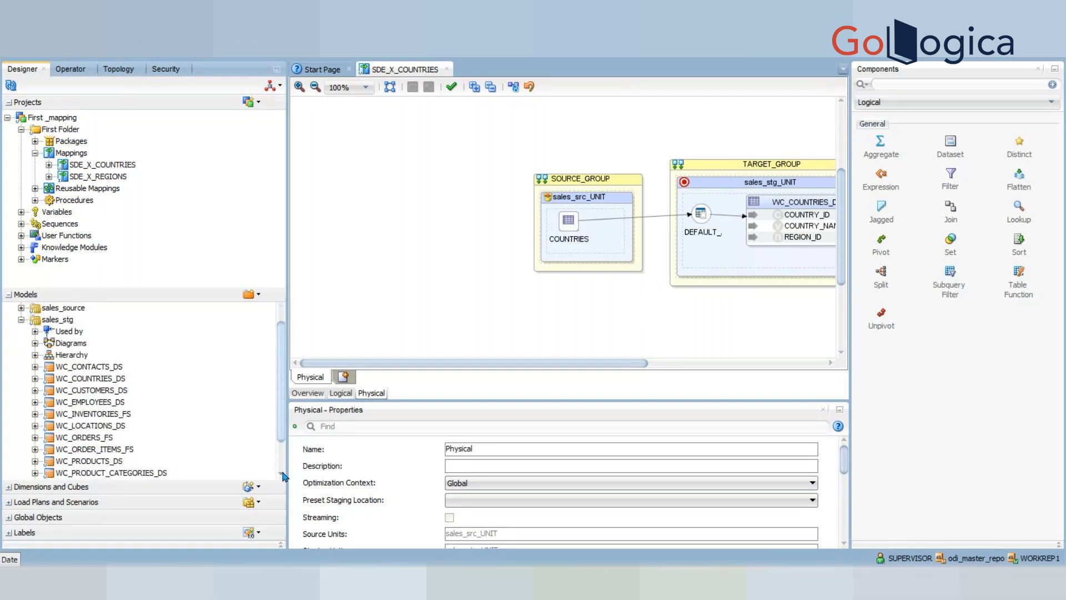
{"action": "scroll", "coordinate": [283, 476], "scroll_direction": "down", "scroll_amount": 3}
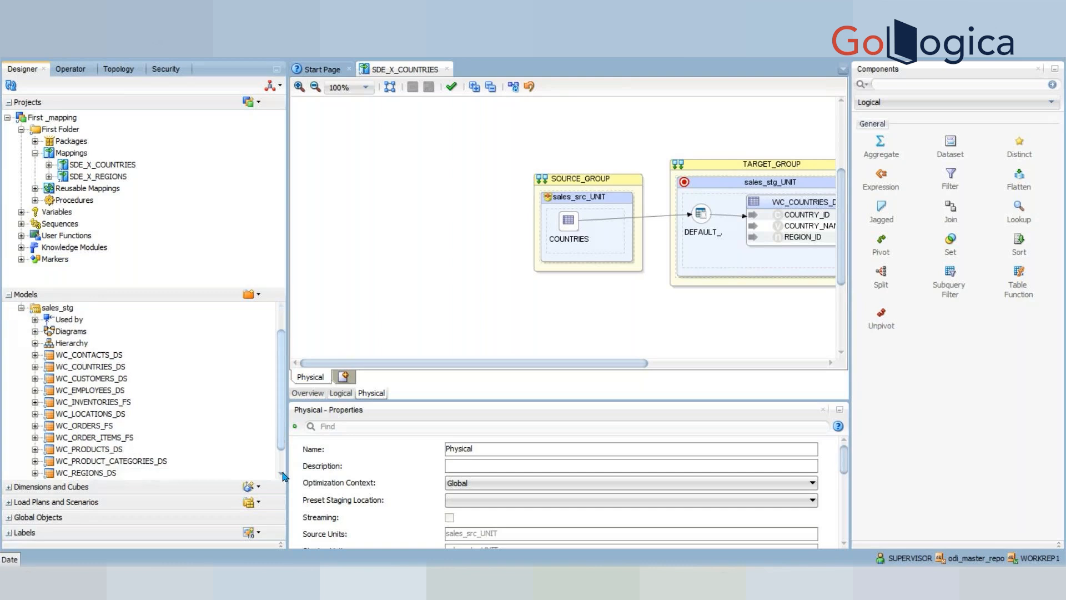
{"action": "scroll", "coordinate": [284, 317], "scroll_direction": "up", "scroll_amount": 4}
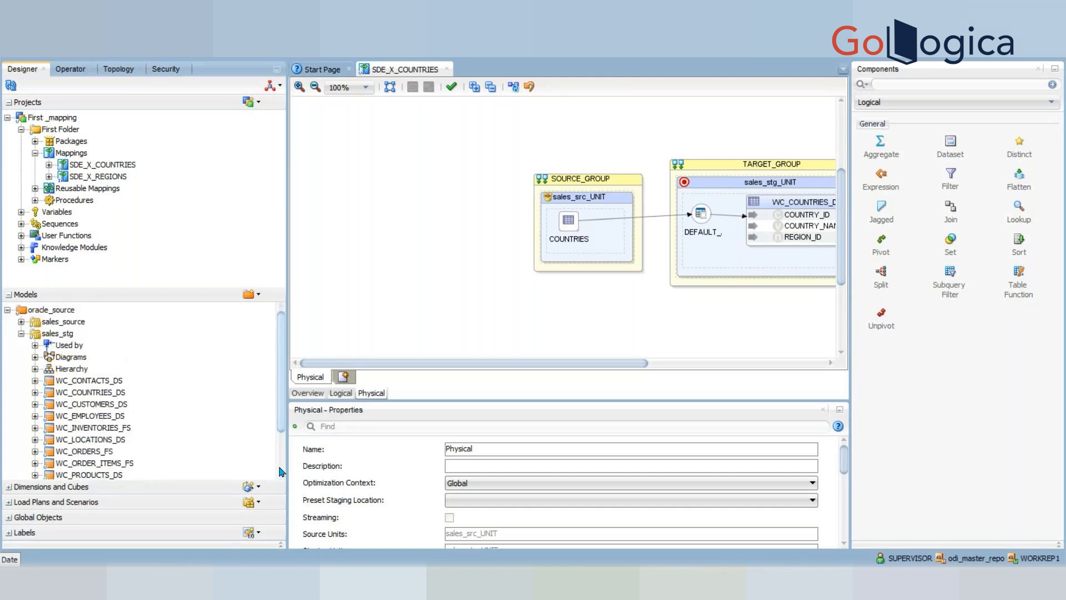
{"action": "scroll", "coordinate": [281, 471], "scroll_direction": "down", "scroll_amount": 5}
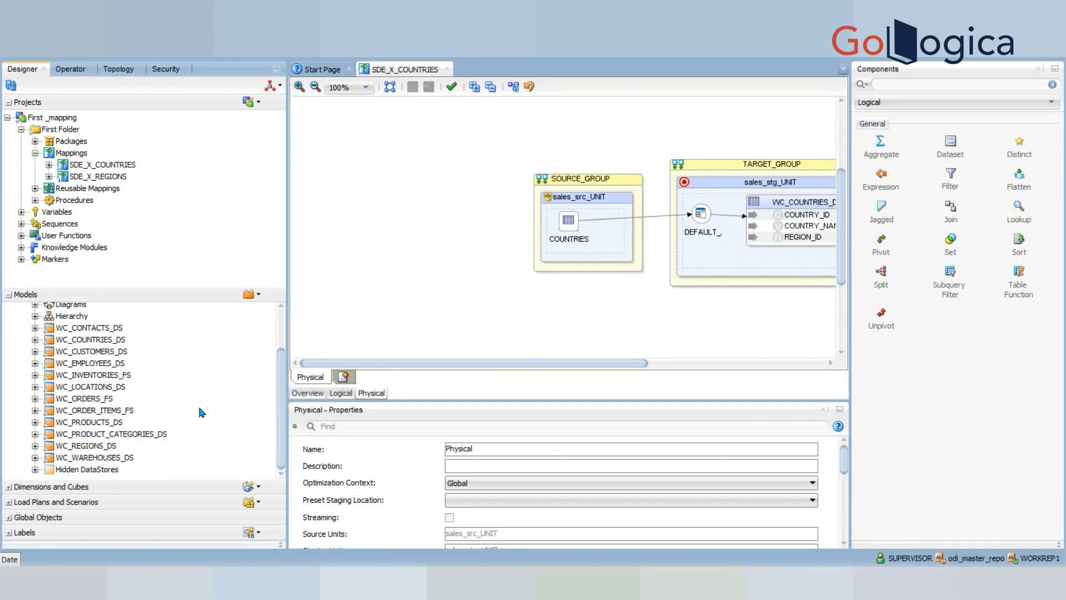
{"action": "scroll", "coordinate": [201, 411], "scroll_direction": "up", "scroll_amount": 3}
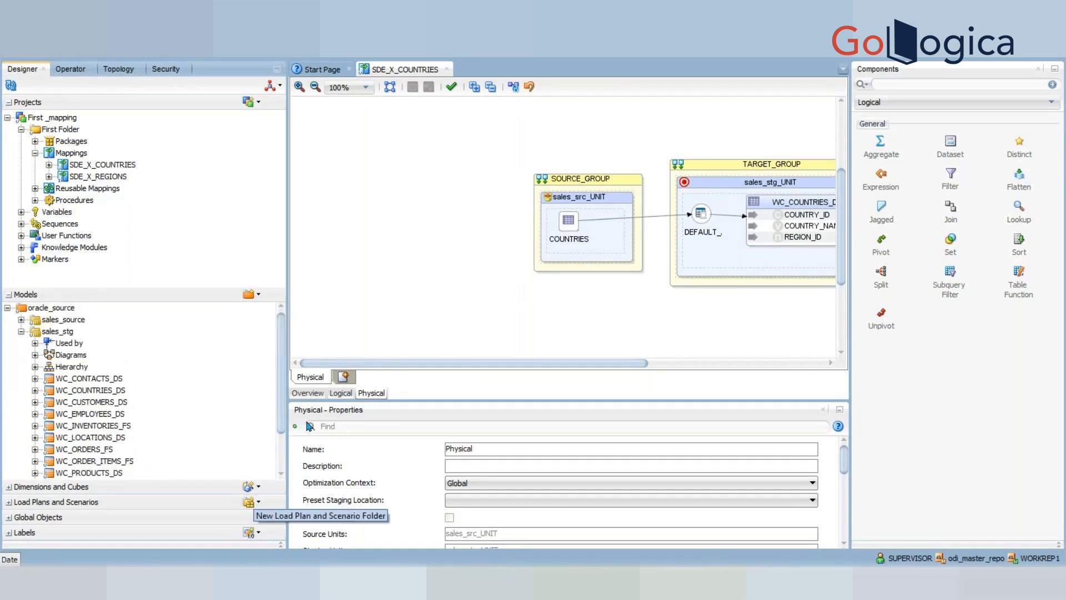
{"action": "scroll", "coordinate": [282, 476], "scroll_direction": "down", "scroll_amount": 2}
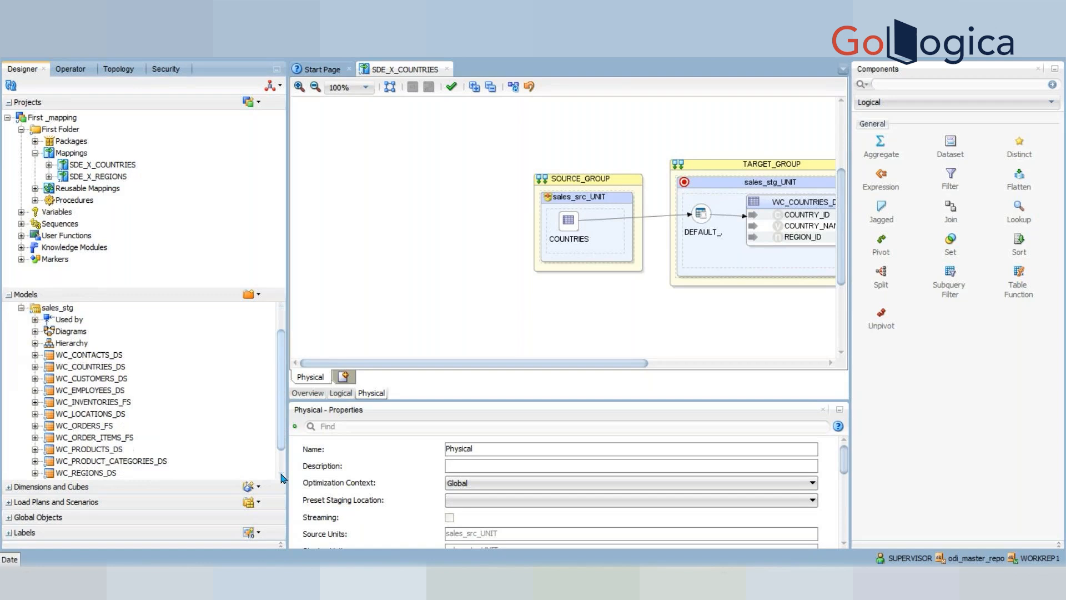
{"action": "scroll", "coordinate": [282, 477], "scroll_direction": "down", "scroll_amount": 1}
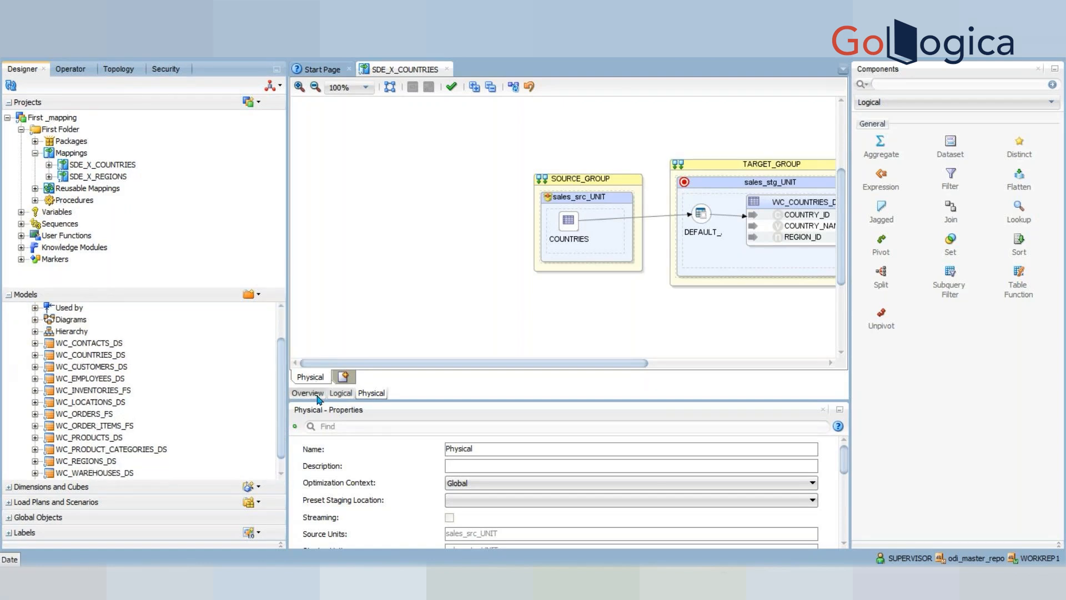
Review the logical diagram and the overview definition of the SDE_X_COUNTRIES mapping
{"action": "left_click", "coordinate": [341, 393]}
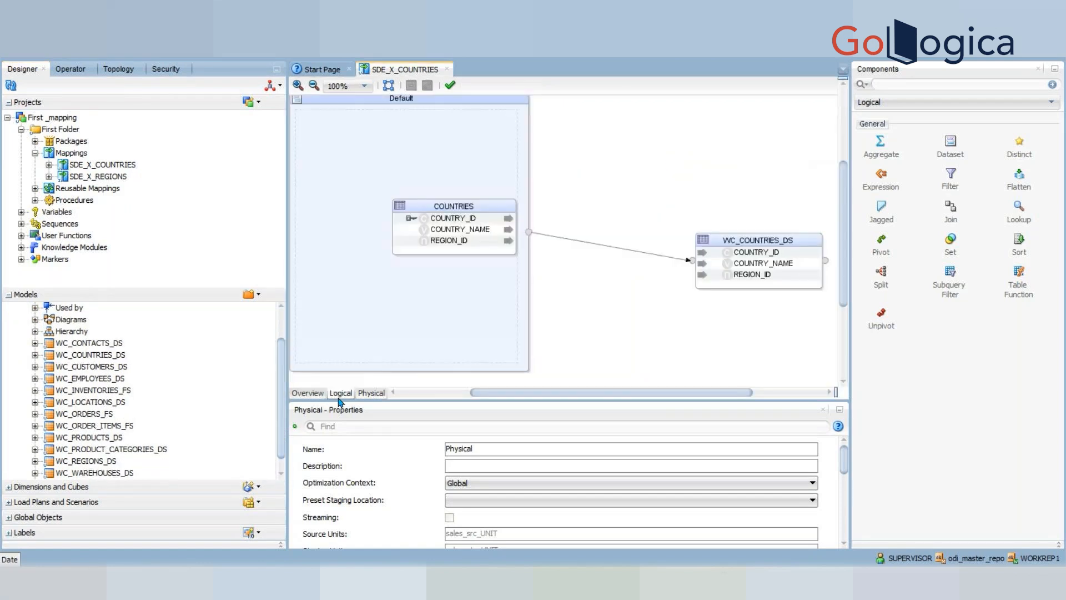
{"action": "left_click", "coordinate": [307, 393]}
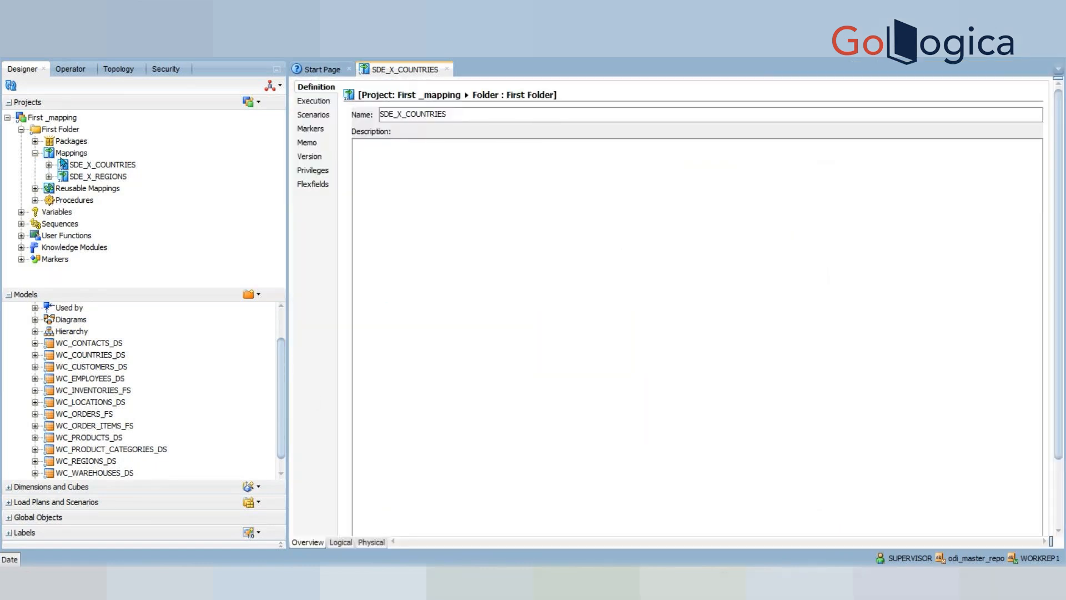
{"action": "left_click", "coordinate": [98, 166]}
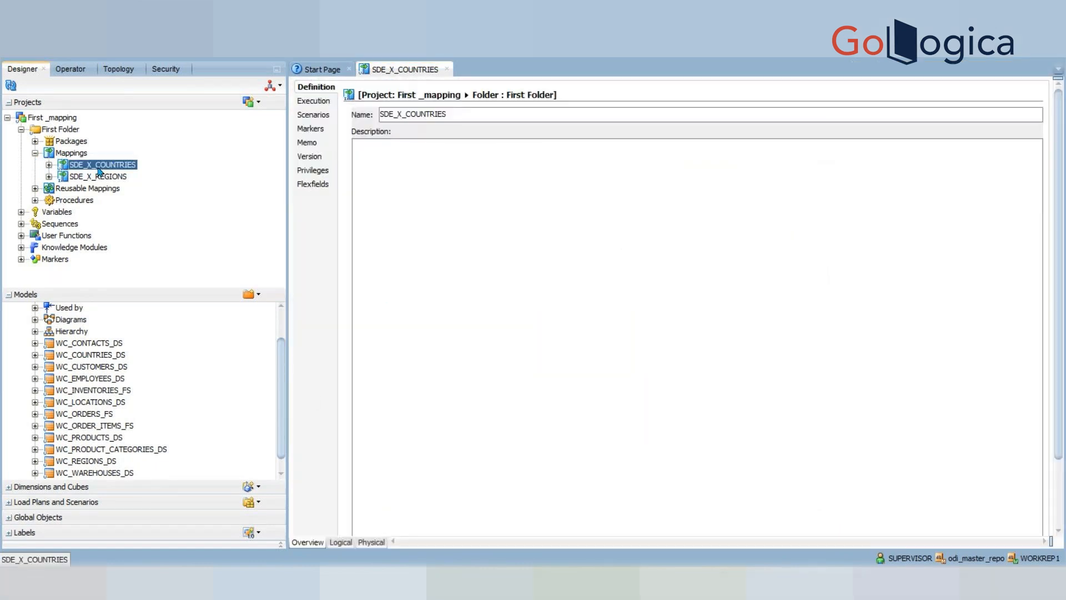
{"action": "left_click", "coordinate": [321, 69]}
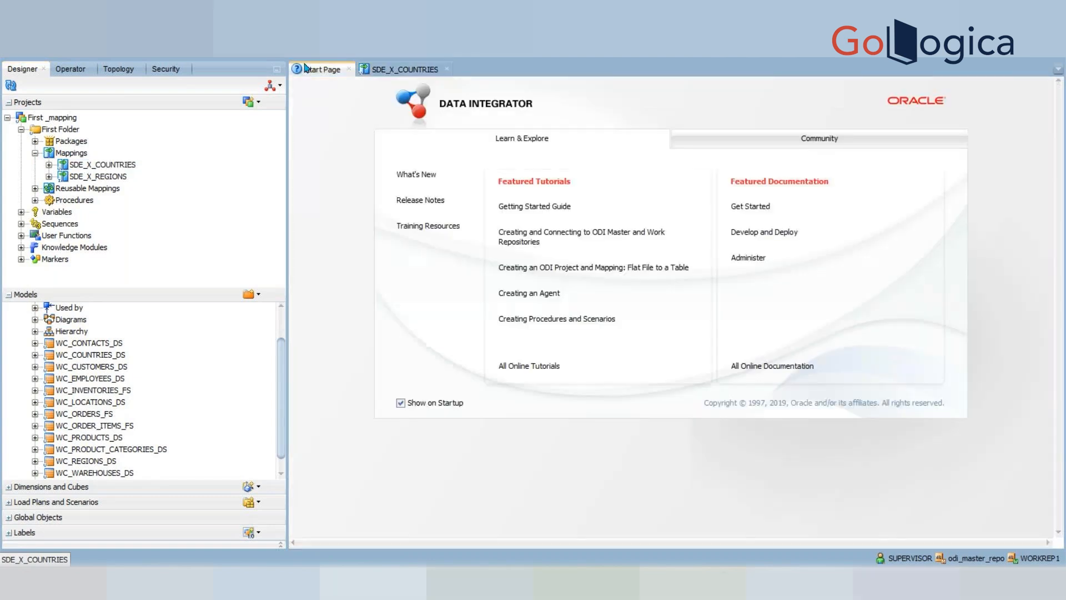
{"action": "left_click", "coordinate": [381, 72]}
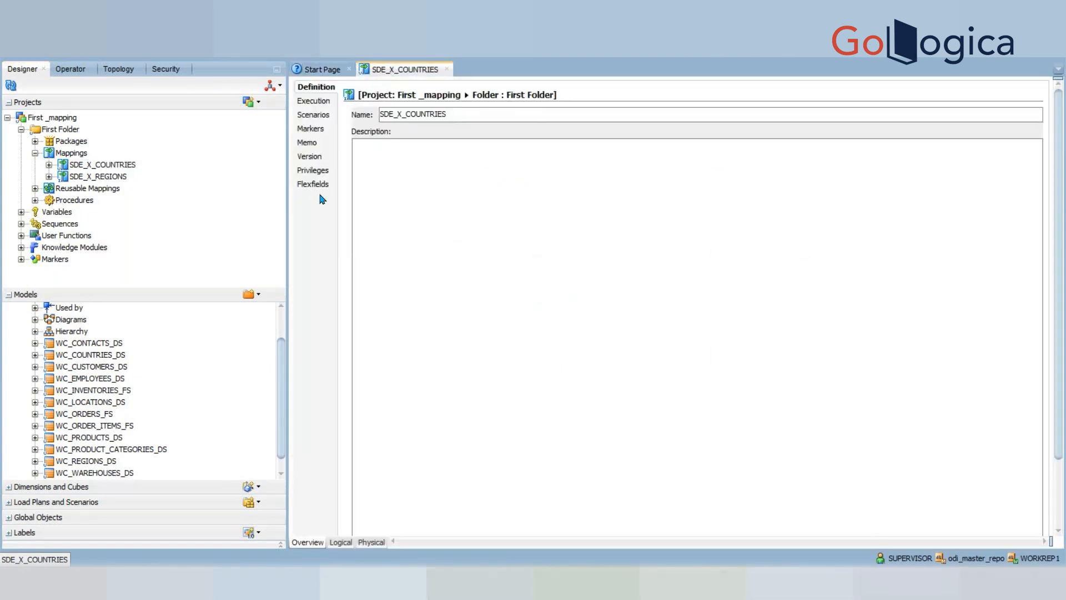
Compare the mappings in First Folder with the sales_stg datastores, from WC_CONTACTS_DS through WC_WAREHOUSES_DS
{"action": "left_click", "coordinate": [49, 165]}
{"action": "left_click", "coordinate": [49, 165]}
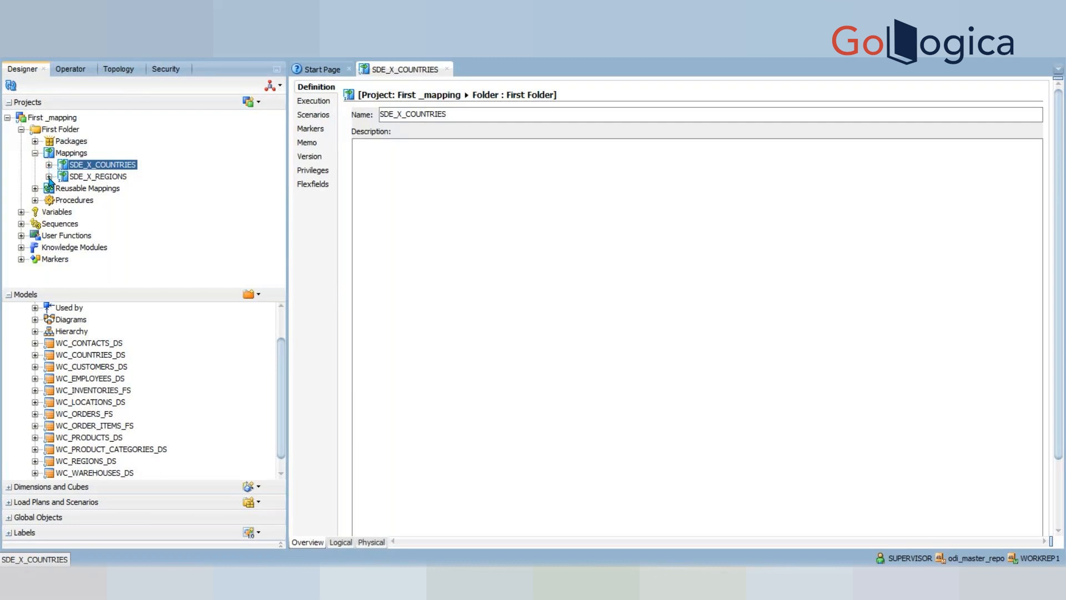
{"action": "left_click", "coordinate": [35, 153]}
{"action": "left_click", "coordinate": [35, 154]}
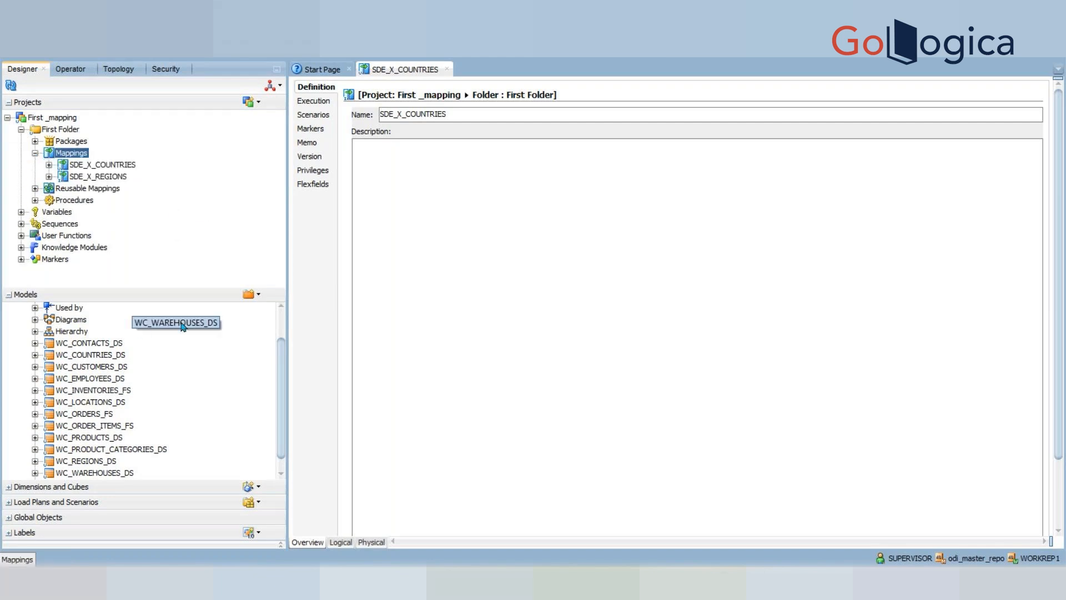
{"action": "left_click", "coordinate": [281, 474]}
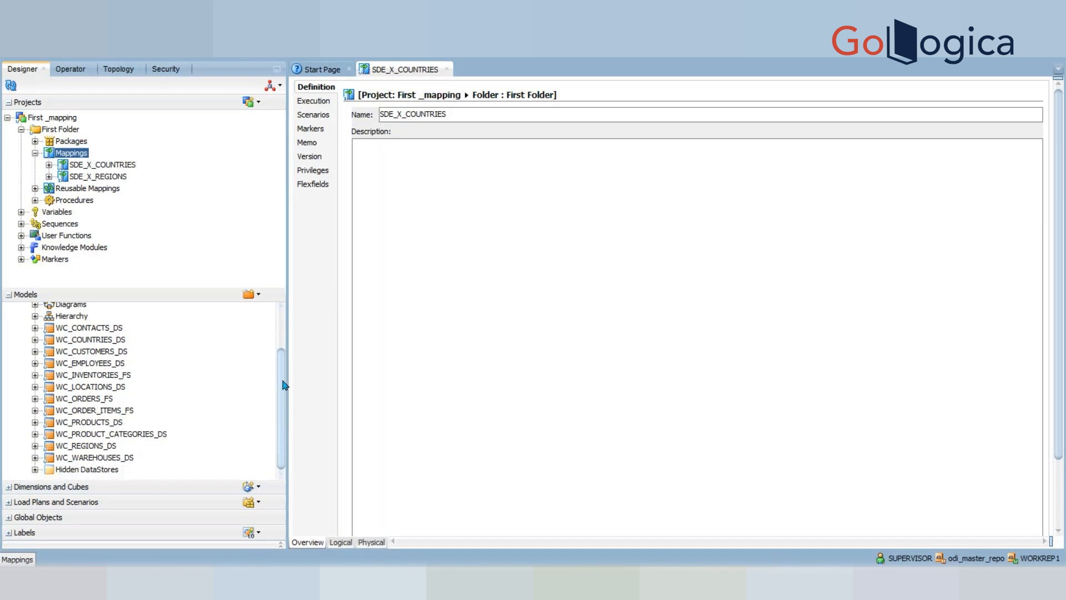
{"action": "left_click", "coordinate": [283, 318]}
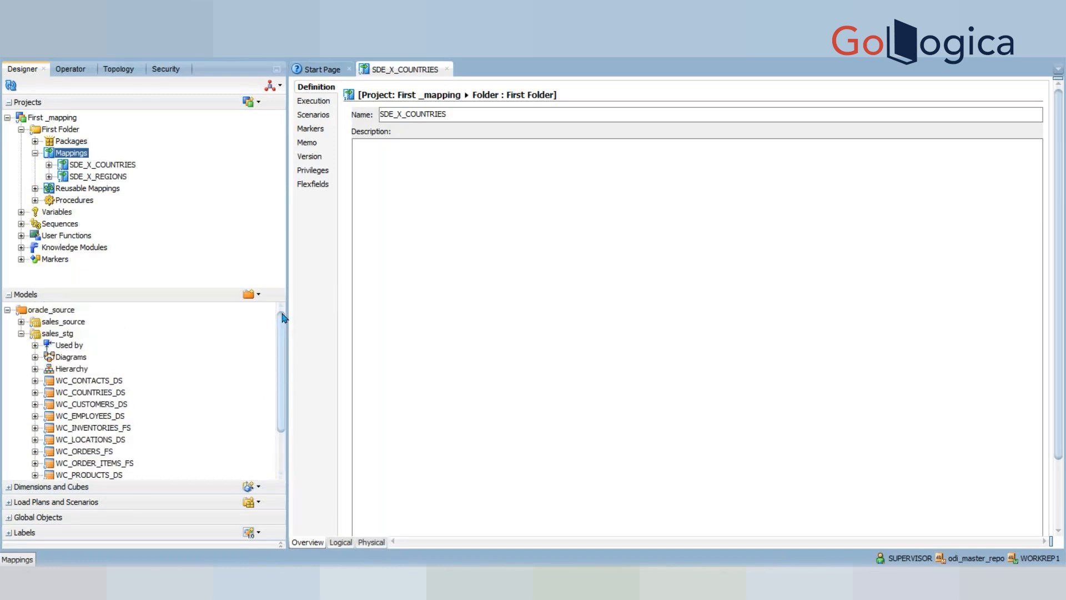
{"action": "scroll", "coordinate": [283, 474], "scroll_direction": "down", "scroll_amount": 3}
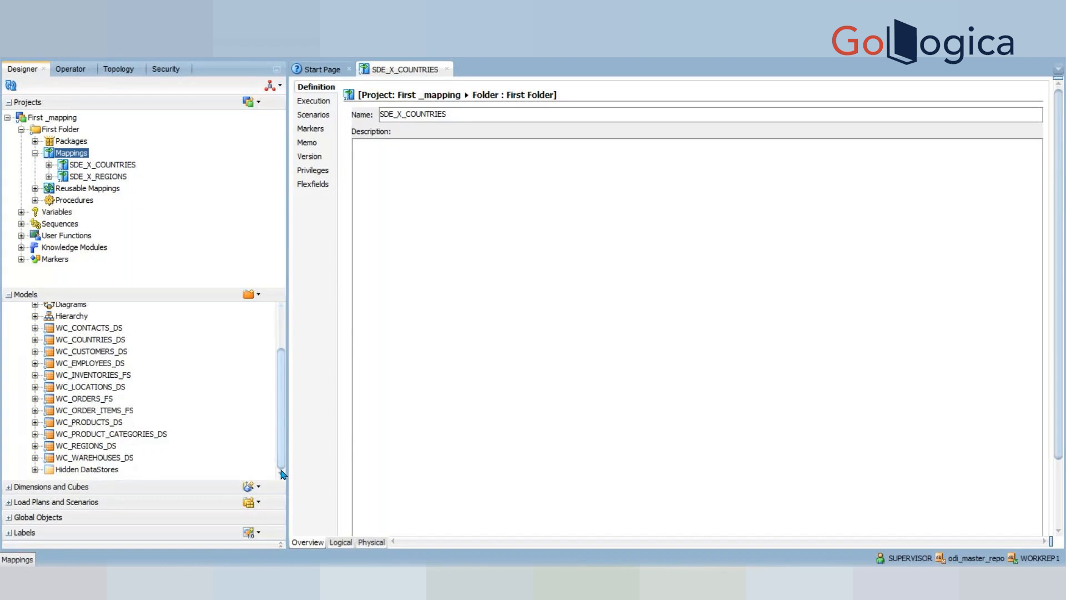
{"action": "left_click", "coordinate": [282, 327]}
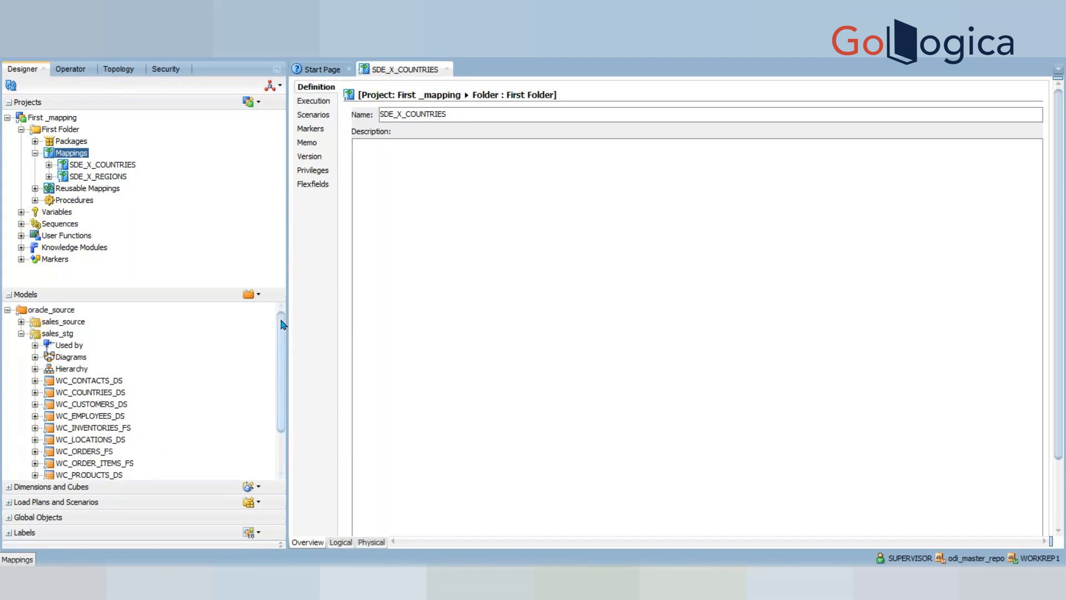
{"action": "left_click", "coordinate": [283, 472]}
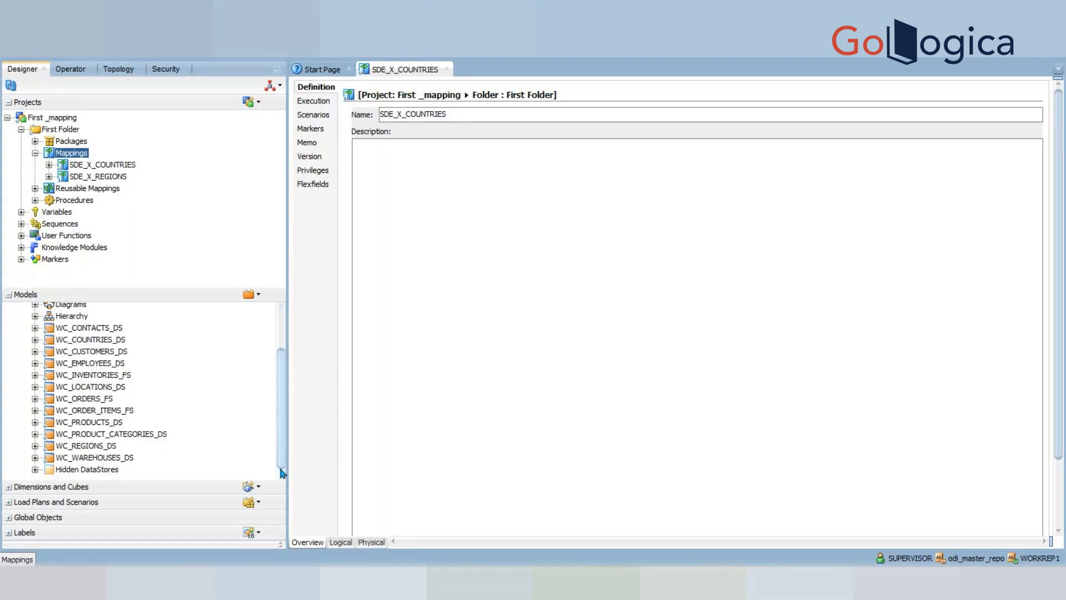
{"action": "left_click", "coordinate": [283, 322]}
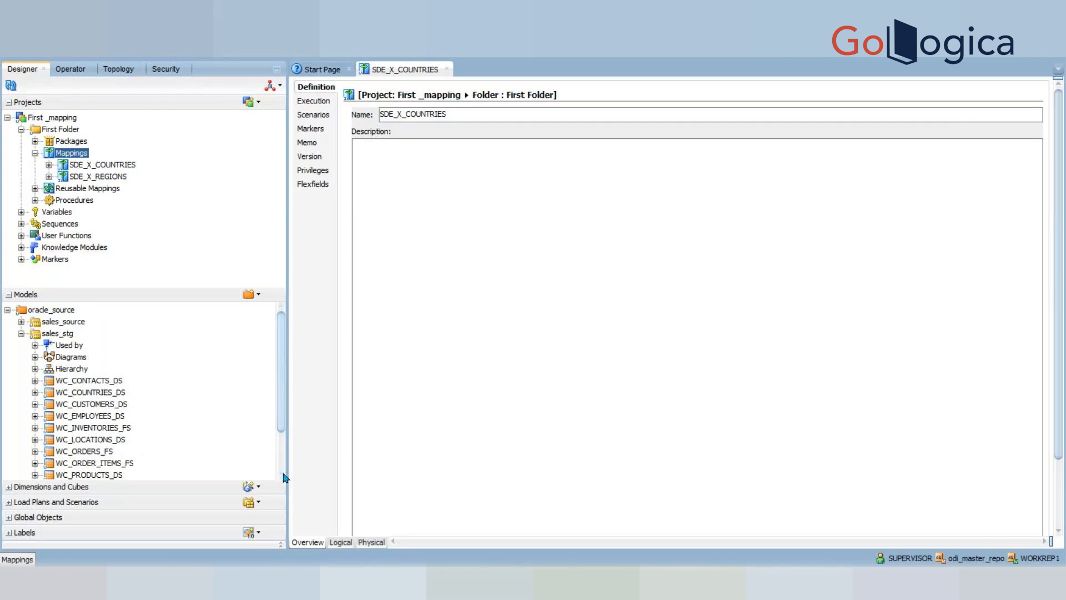
{"action": "scroll", "coordinate": [285, 478], "scroll_direction": "down", "scroll_amount": 3}
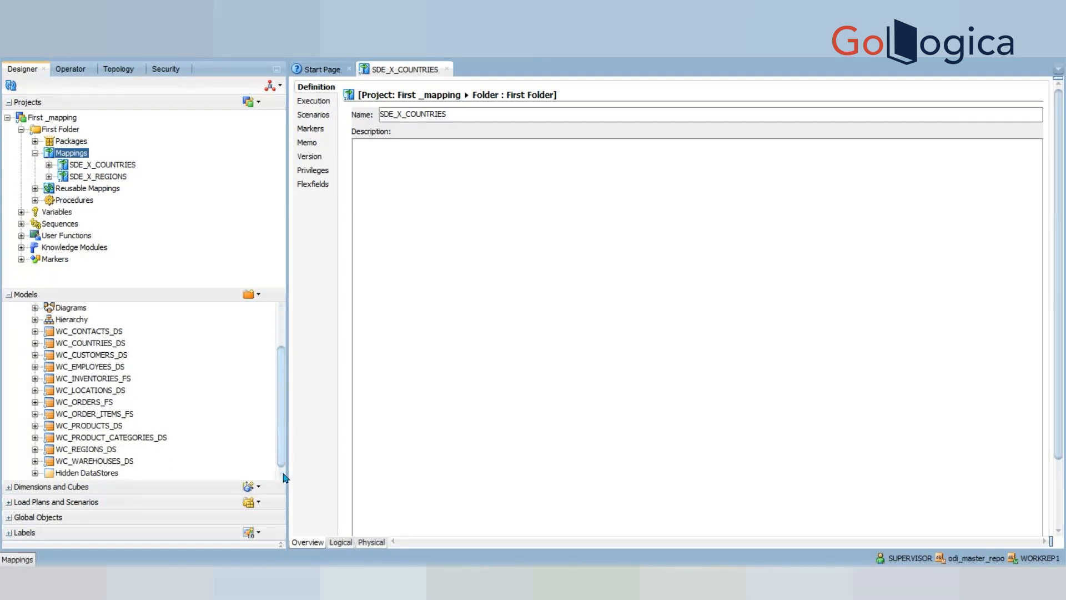
{"action": "scroll", "coordinate": [283, 319], "scroll_direction": "up", "scroll_amount": 3}
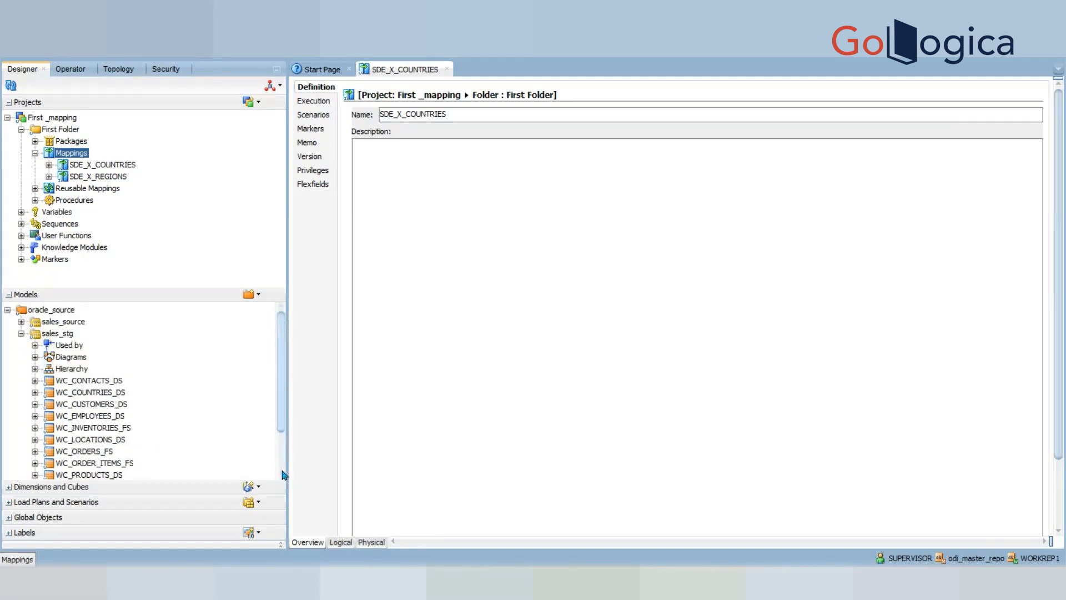
{"action": "scroll", "coordinate": [284, 482], "scroll_direction": "down", "scroll_amount": 1}
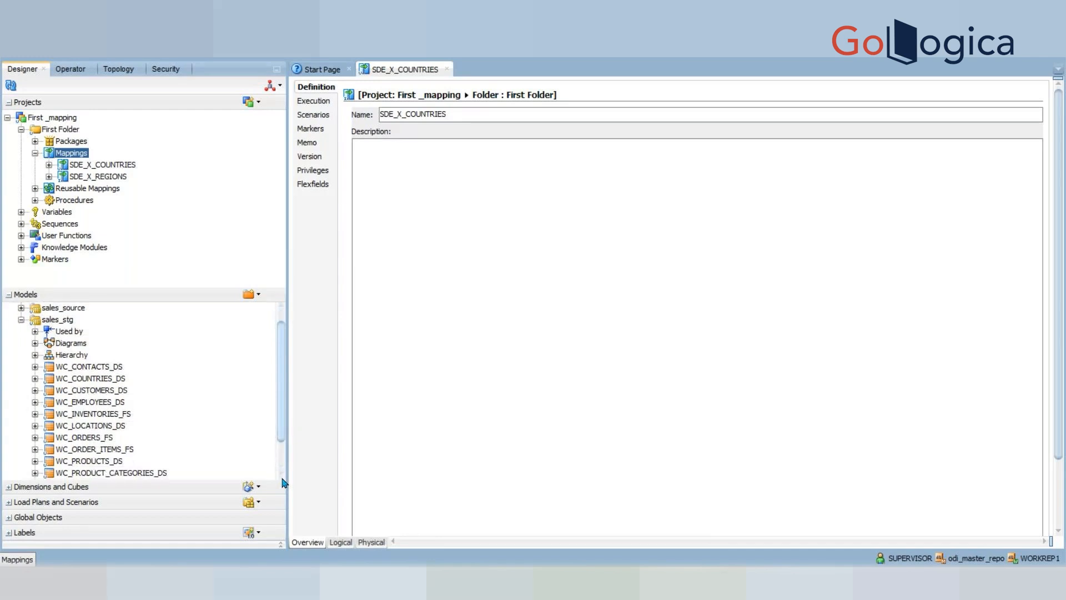
{"action": "scroll", "coordinate": [284, 482], "scroll_direction": "down", "scroll_amount": 3}
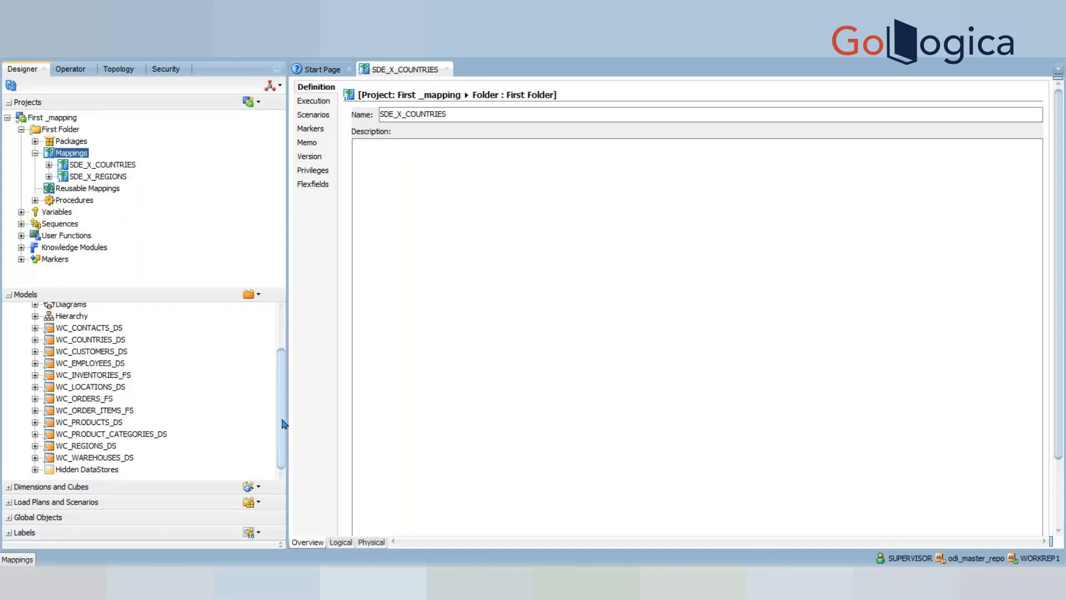
{"action": "scroll", "coordinate": [282, 422], "scroll_direction": "up", "scroll_amount": 2}
{"action": "scroll", "coordinate": [286, 435], "scroll_direction": "down", "scroll_amount": 2}
{"action": "left_click", "coordinate": [37, 157]}
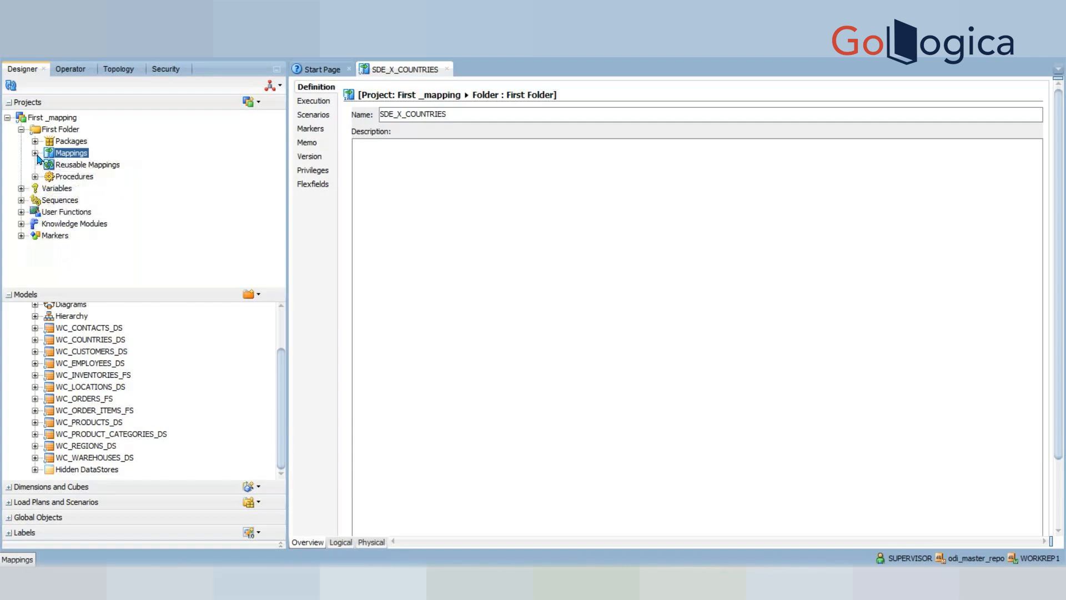
{"action": "left_click", "coordinate": [36, 156]}
{"action": "left_click", "coordinate": [36, 154]}
{"action": "key", "text": "alt+Tab"}
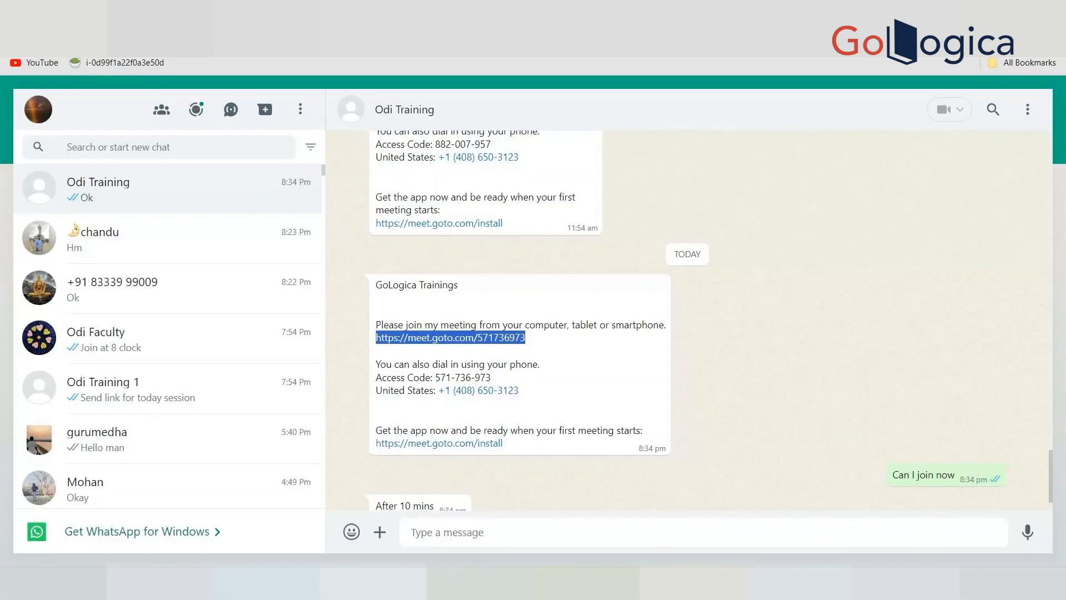
{"action": "key", "text": "alt+Tab"}
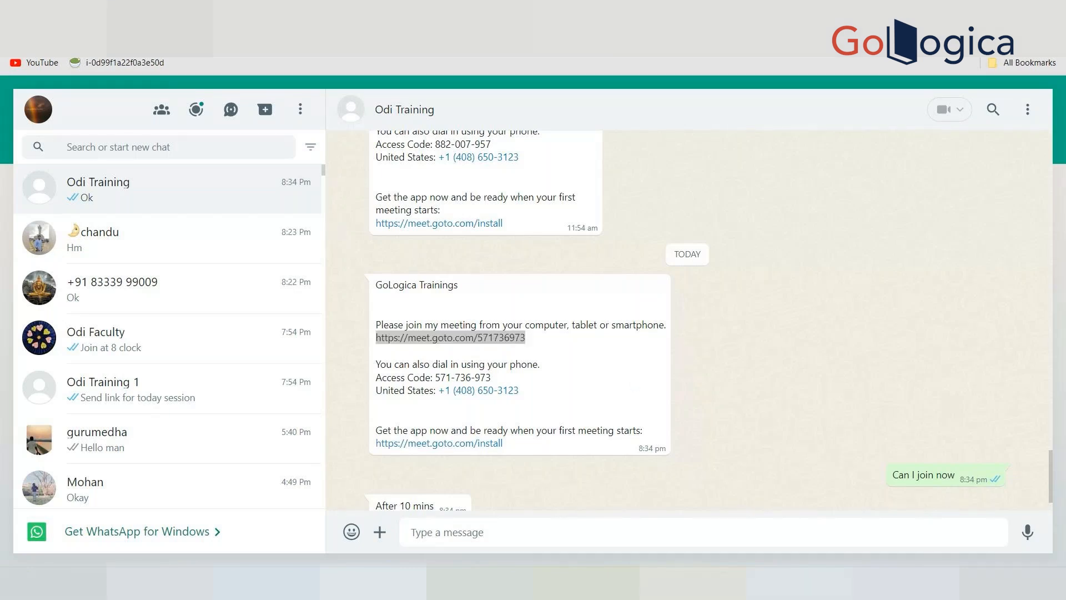
Switch to SQL Developer and view the staging worksheet with the wc_countries_ds query results
{"action": "left_click", "coordinate": [686, 582]}
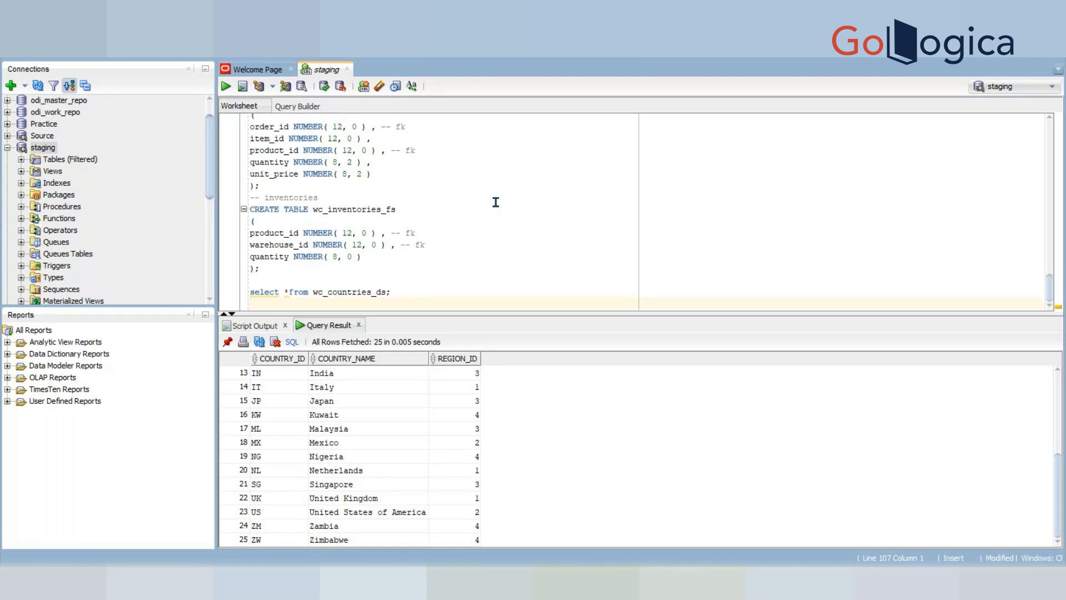
{"action": "mouse_move", "coordinate": [687, 582]}
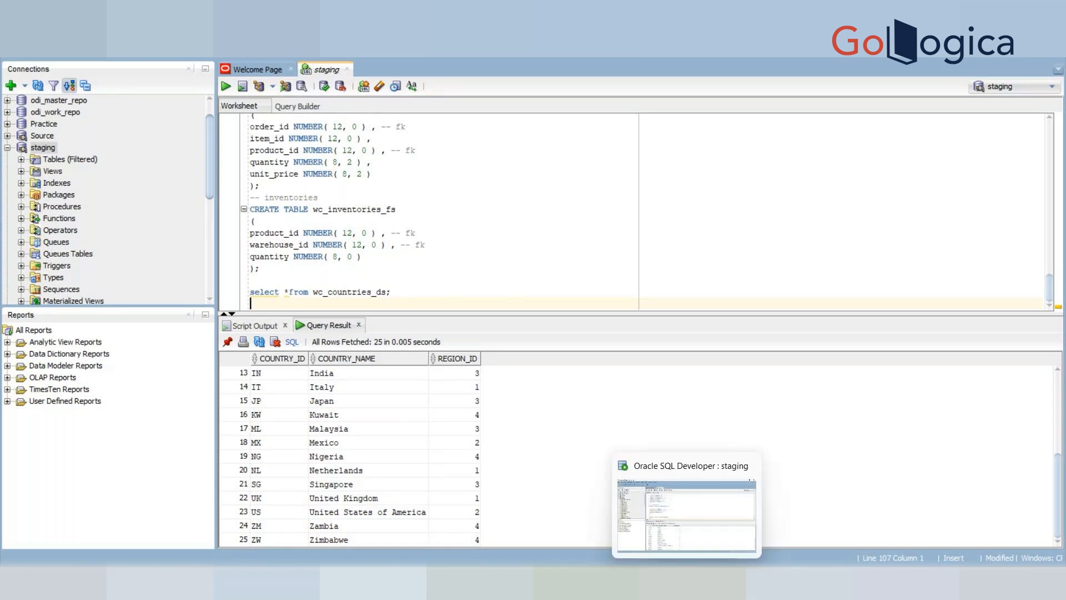
{"action": "left_click", "coordinate": [693, 537]}
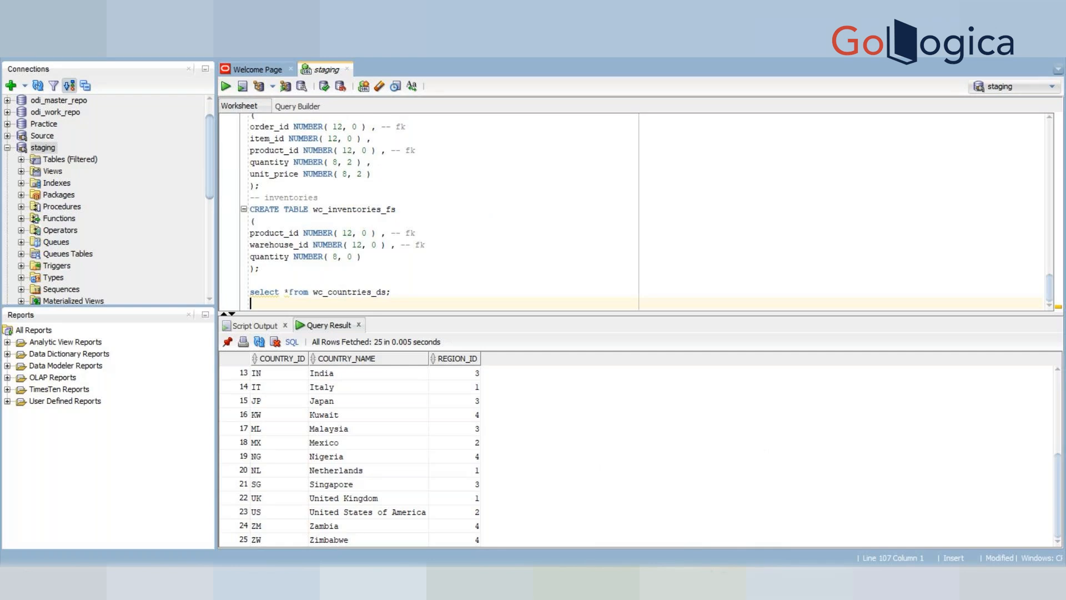